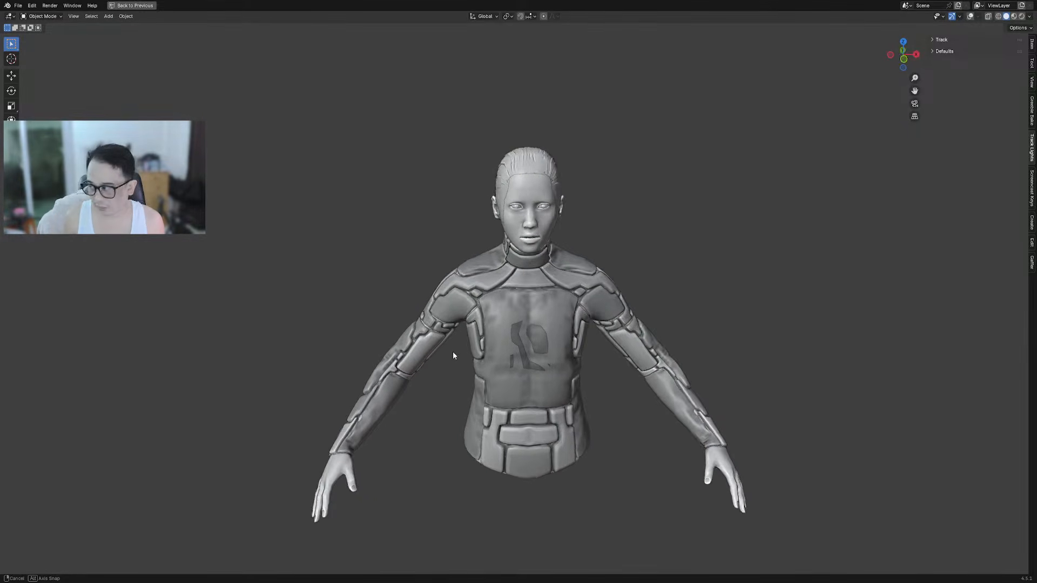
Orbit, pan and zoom to inspect the armored suit from front, three-quarter and back views
{"action": "scroll", "coordinate": [469, 348], "scroll_direction": "down", "scroll_amount": 1}
{"action": "middle_click_drag", "start_coordinate": [562, 342], "coordinate": [624, 324], "text": "shift"}
{"action": "scroll", "coordinate": [536, 334], "scroll_direction": "up", "scroll_amount": 2}
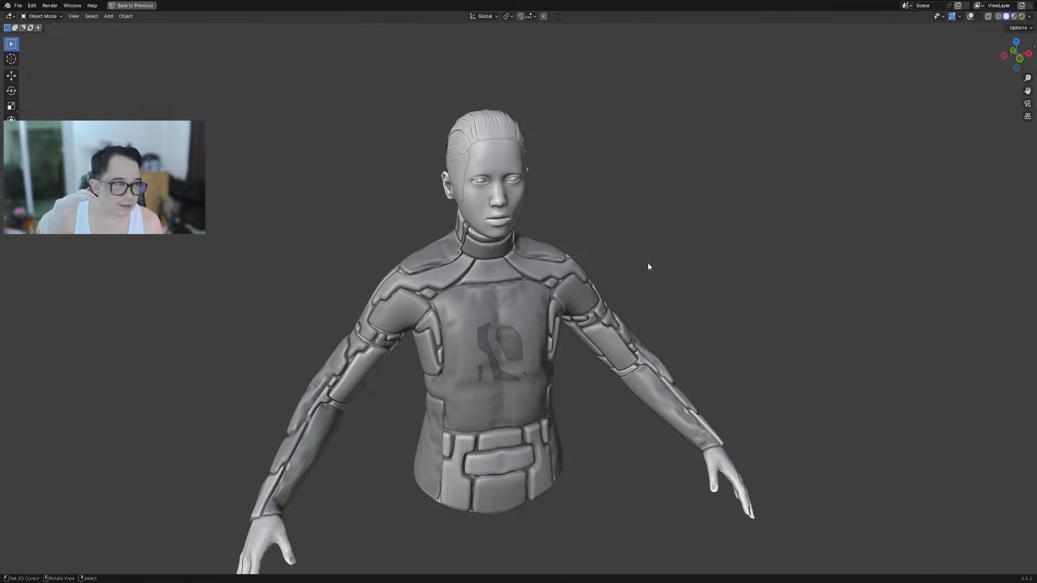
{"action": "middle_click_drag", "start_coordinate": [540, 303], "coordinate": [574, 290], "text": "shift"}
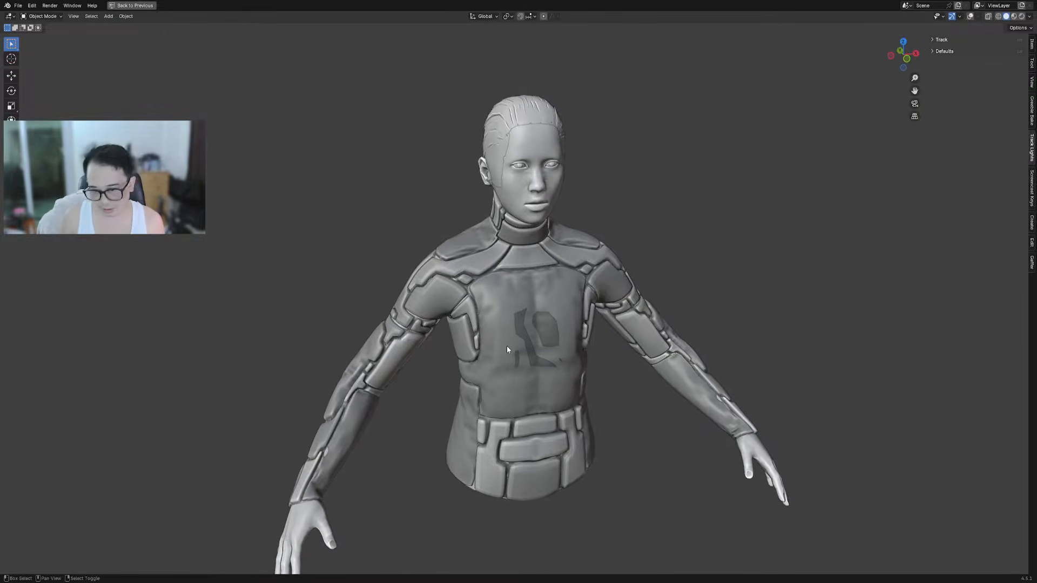
{"action": "middle_click_drag", "start_coordinate": [507, 345], "coordinate": [618, 323]}
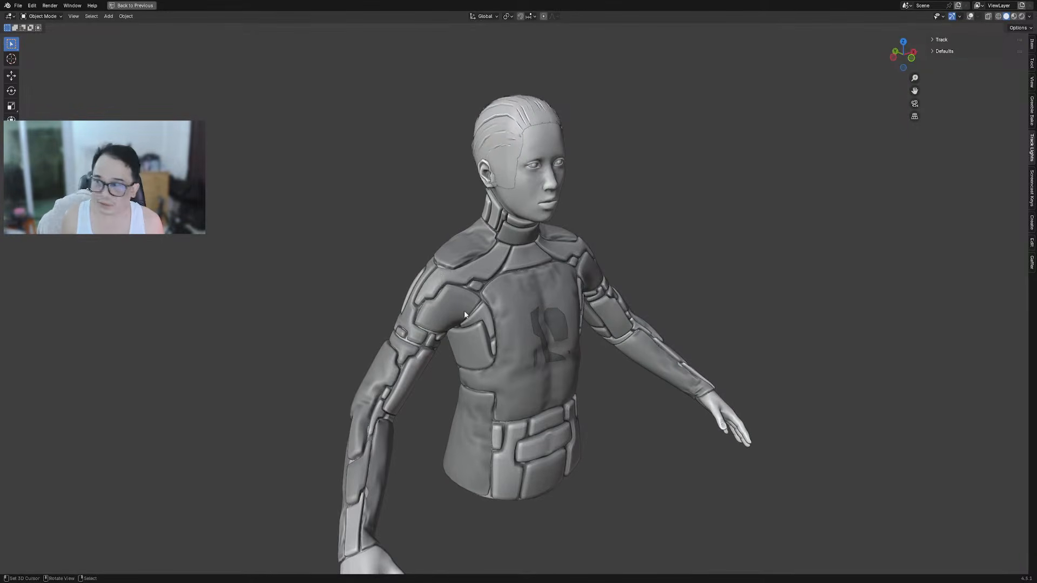
{"action": "middle_click_drag", "start_coordinate": [566, 303], "coordinate": [556, 289]}
{"action": "middle_click_drag", "start_coordinate": [614, 274], "coordinate": [631, 261]}
Show the sidebar, expand and collapse the Track panel, and bring up the Screencast Keys settings
{"action": "key", "text": "n"}
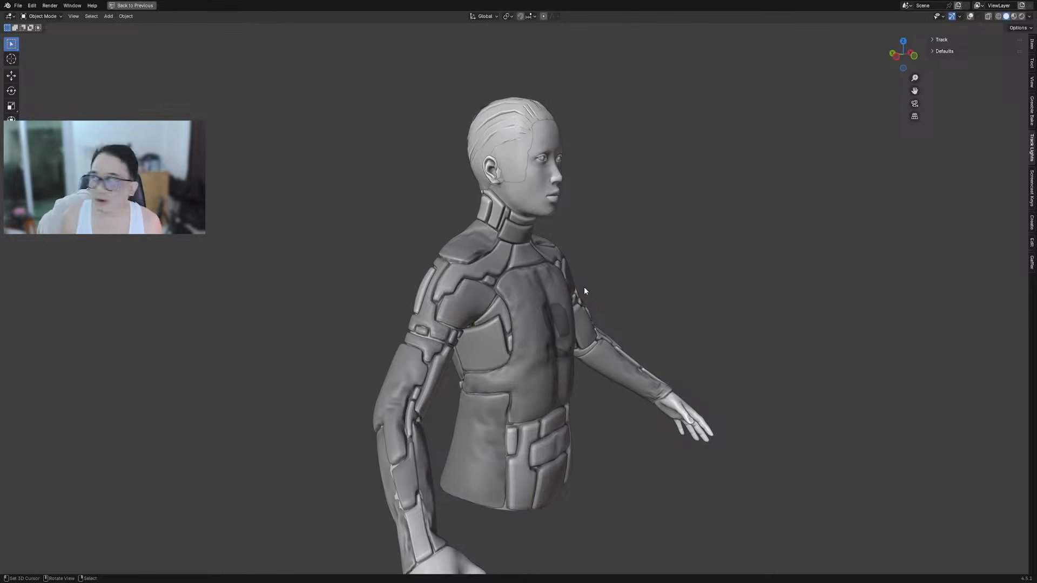
{"action": "scroll", "coordinate": [581, 275], "scroll_direction": "up", "scroll_amount": 2}
{"action": "middle_click_drag", "start_coordinate": [581, 275], "coordinate": [630, 271]}
{"action": "scroll", "coordinate": [626, 284], "scroll_direction": "down", "scroll_amount": 2}
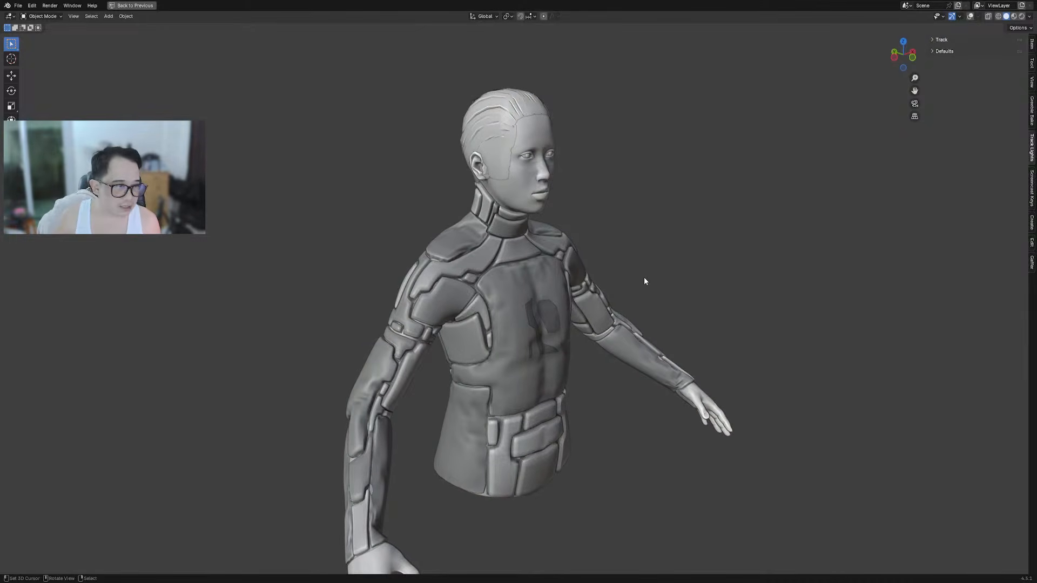
{"action": "left_click", "coordinate": [961, 40]}
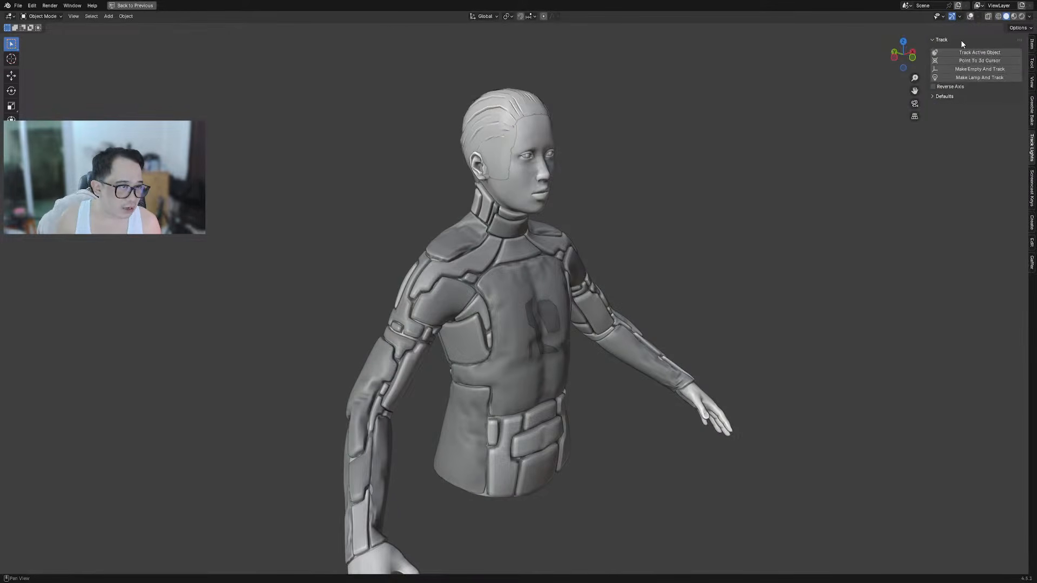
{"action": "left_click", "coordinate": [960, 40]}
{"action": "middle_click_drag", "start_coordinate": [646, 364], "coordinate": [617, 358]}
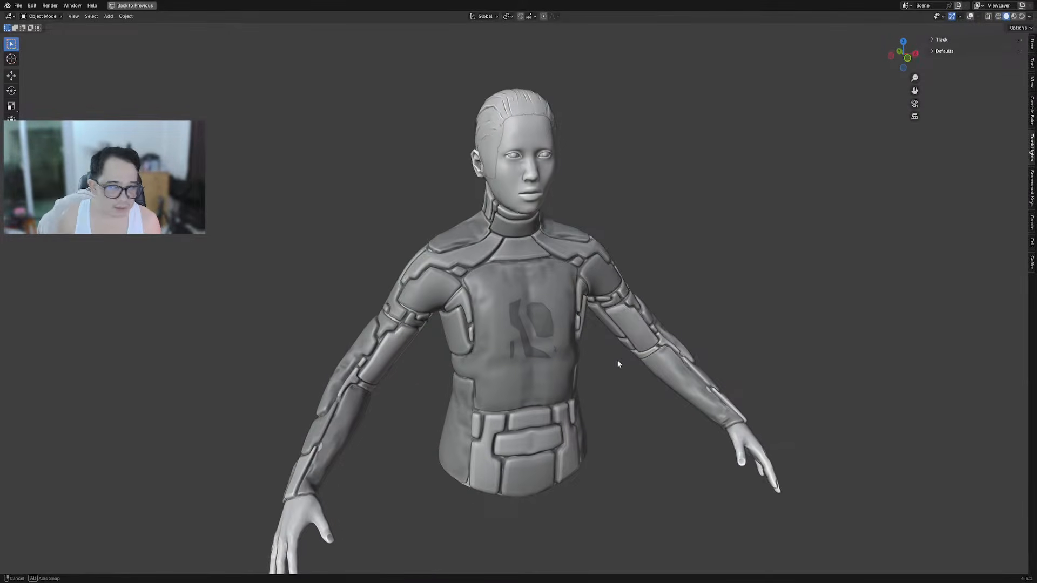
{"action": "left_click", "coordinate": [1031, 189]}
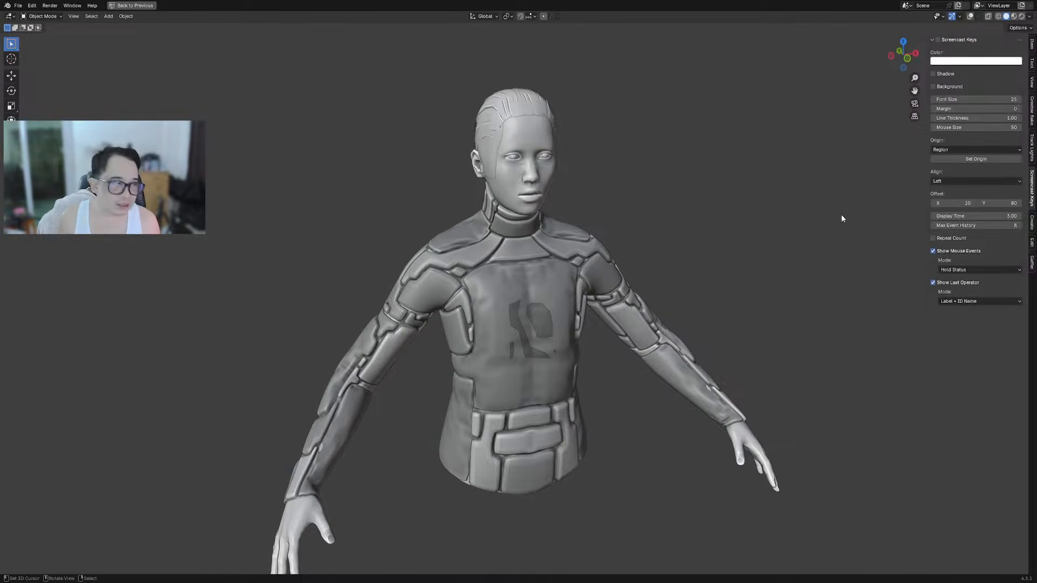
Turn on the on-screen key display, hide the sidebar and restore viewport overlays
{"action": "left_click", "coordinate": [940, 40]}
{"action": "key", "text": "n"}
{"action": "middle_click_drag", "start_coordinate": [571, 321], "coordinate": [605, 327]}
{"action": "left_click", "coordinate": [553, 298]}
{"action": "key", "text": "shift+alt+z"}
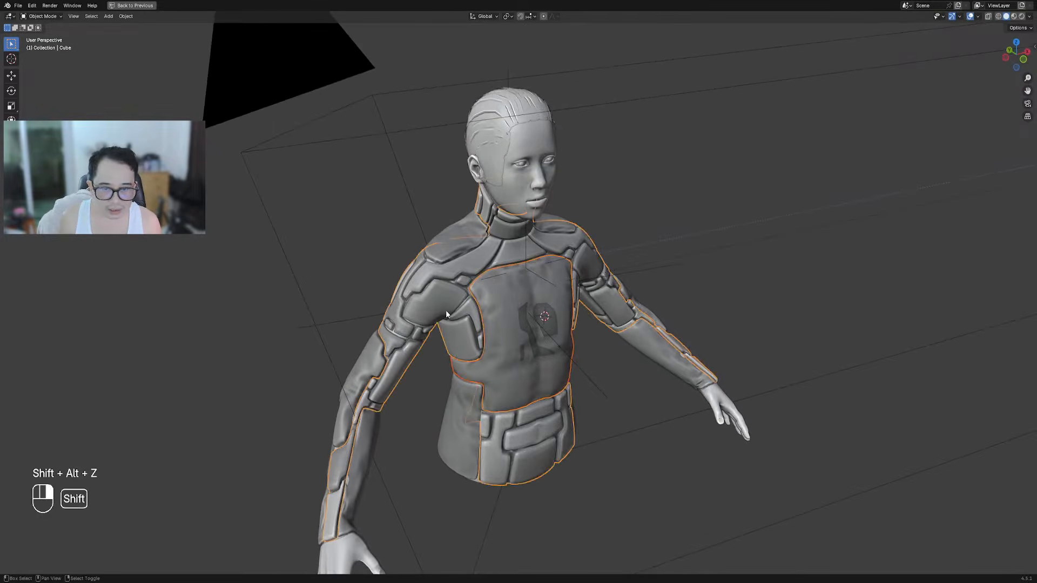
Select the armored suit object and check it from back, side and front views
{"action": "left_click", "coordinate": [445, 310]}
{"action": "middle_click_drag", "start_coordinate": [447, 242], "coordinate": [502, 332]}
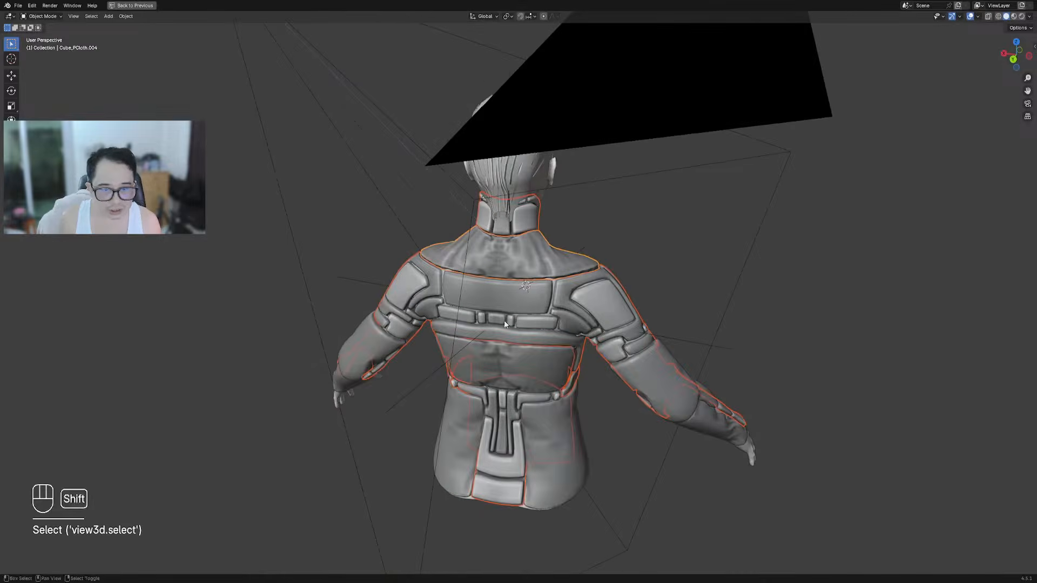
{"action": "scroll", "coordinate": [704, 346], "scroll_direction": "down", "scroll_amount": 3}
{"action": "middle_click_drag", "start_coordinate": [708, 347], "coordinate": [618, 335]}
{"action": "key", "text": "g"}
{"action": "right_click", "coordinate": [696, 347]}
{"action": "middle_click_drag", "start_coordinate": [701, 347], "coordinate": [755, 319]}
Move the suit left along the X axis so it sits clear of the body
{"action": "key", "text": "g"}
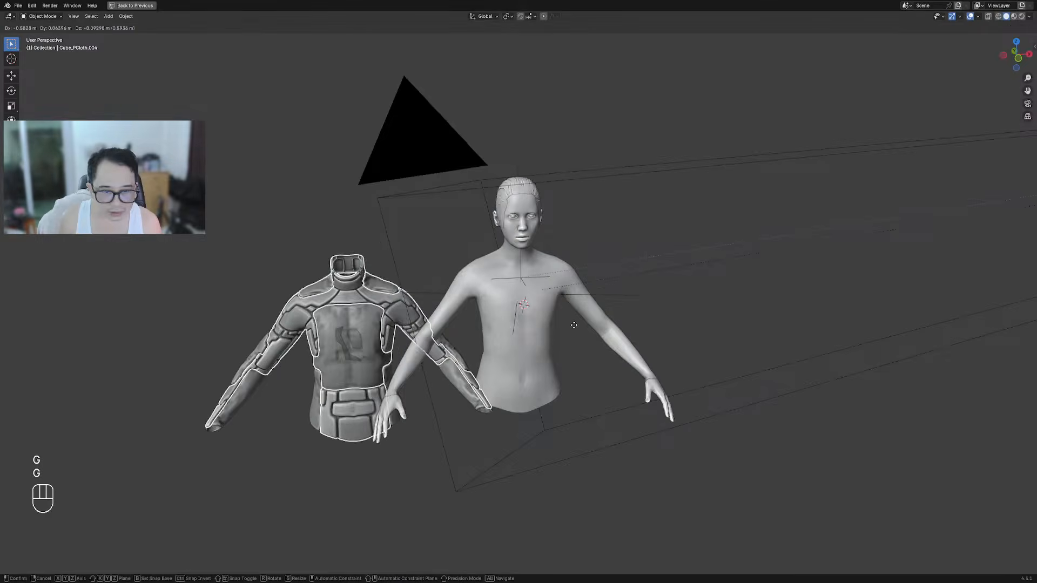
{"action": "right_click", "coordinate": [576, 330]}
{"action": "scroll", "coordinate": [576, 329], "scroll_direction": "down", "scroll_amount": 2}
{"action": "middle_click_drag", "start_coordinate": [601, 330], "coordinate": [714, 296], "text": "shift"}
{"action": "key", "text": "g"}
{"action": "middle_click_drag", "start_coordinate": [799, 247], "coordinate": [756, 251]}
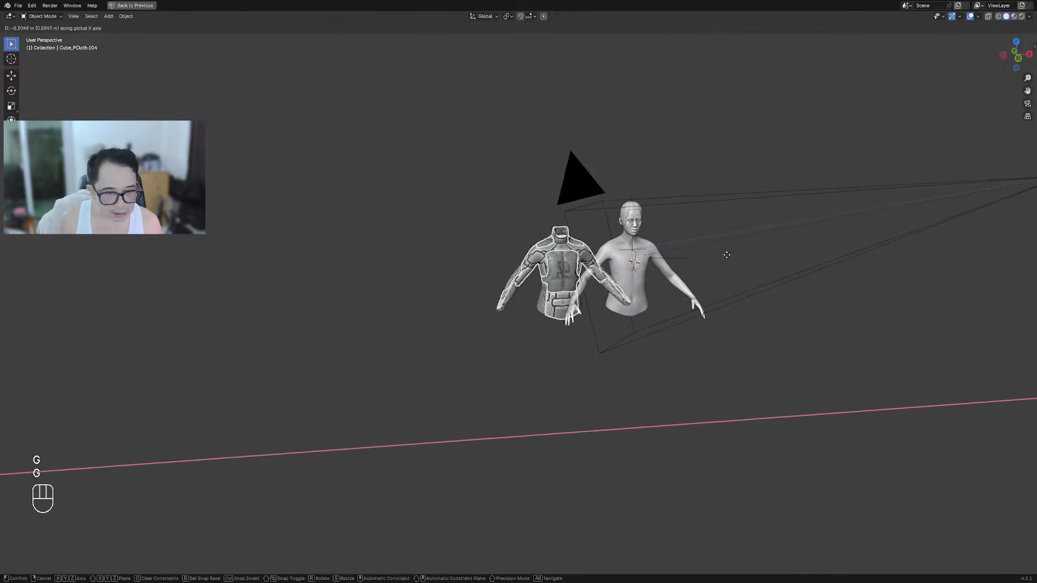
{"action": "left_click", "coordinate": [321, 285]}
Box-select all the suit pieces together and hide the whole suit
{"action": "key", "text": "h"}
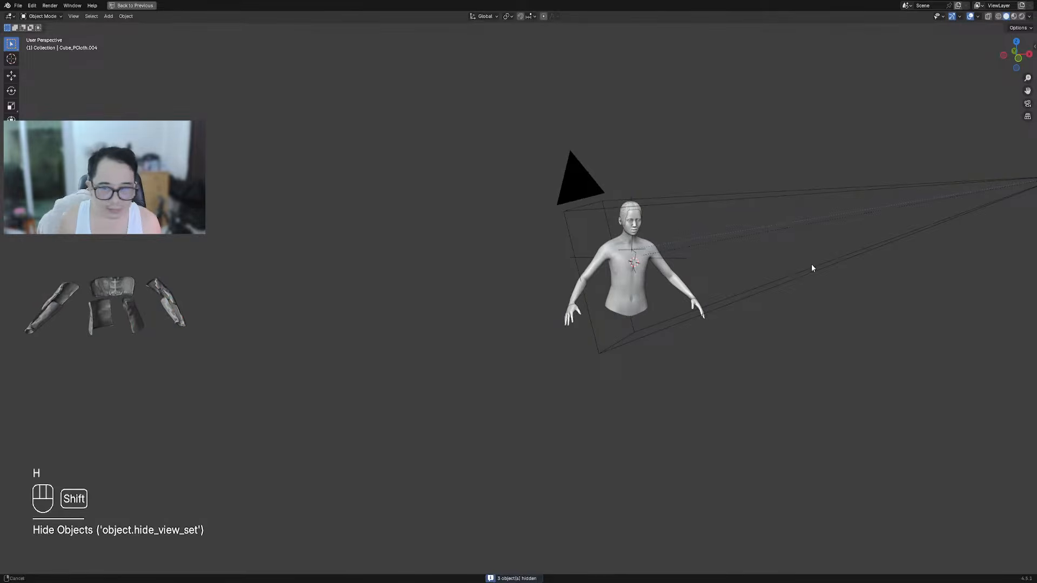
{"action": "key", "text": "ctrl+z"}
{"action": "key", "text": "alt+a"}
{"action": "left_click_drag", "start_coordinate": [155, 346], "coordinate": [169, 365]}
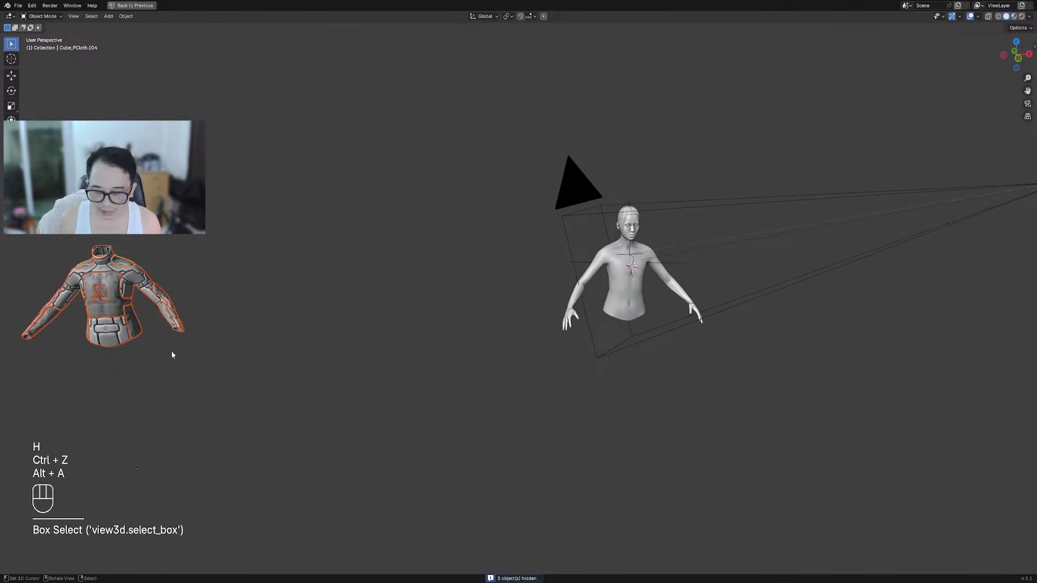
{"action": "key", "text": "h"}
{"action": "scroll", "coordinate": [644, 283], "scroll_direction": "up", "scroll_amount": 4}
Select the bare body mesh and enter Edit Mode with the wireframe overlays showing
{"action": "middle_click_drag", "start_coordinate": [699, 310], "coordinate": [453, 287], "text": "shift"}
{"action": "right_click", "coordinate": [511, 290]}
{"action": "key", "text": "shift+h"}
{"action": "scroll", "coordinate": [536, 313], "scroll_direction": "up", "scroll_amount": 2}
{"action": "key", "text": "alt+h"}
{"action": "key", "text": "shift+alt+z"}
{"action": "key", "text": "Tab"}
{"action": "key", "text": "shift+alt+z"}
Switch to face select mode with nothing selected, and frame the body from behind
{"action": "key", "text": "alt+a"}
{"action": "scroll", "coordinate": [497, 308], "scroll_direction": "up", "scroll_amount": 3}
{"action": "key", "text": "3"}
{"action": "key", "text": "alt+a"}
{"action": "scroll", "coordinate": [476, 288], "scroll_direction": "down", "scroll_amount": 4}
{"action": "scroll", "coordinate": [452, 286], "scroll_direction": "down", "scroll_amount": 4}
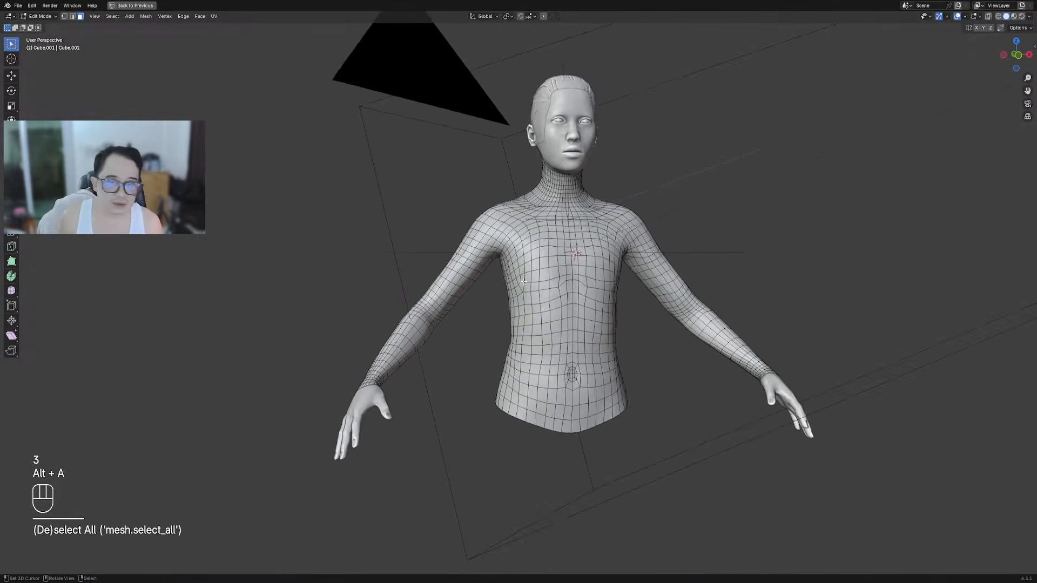
{"action": "scroll", "coordinate": [266, 331], "scroll_direction": "down", "scroll_amount": 3}
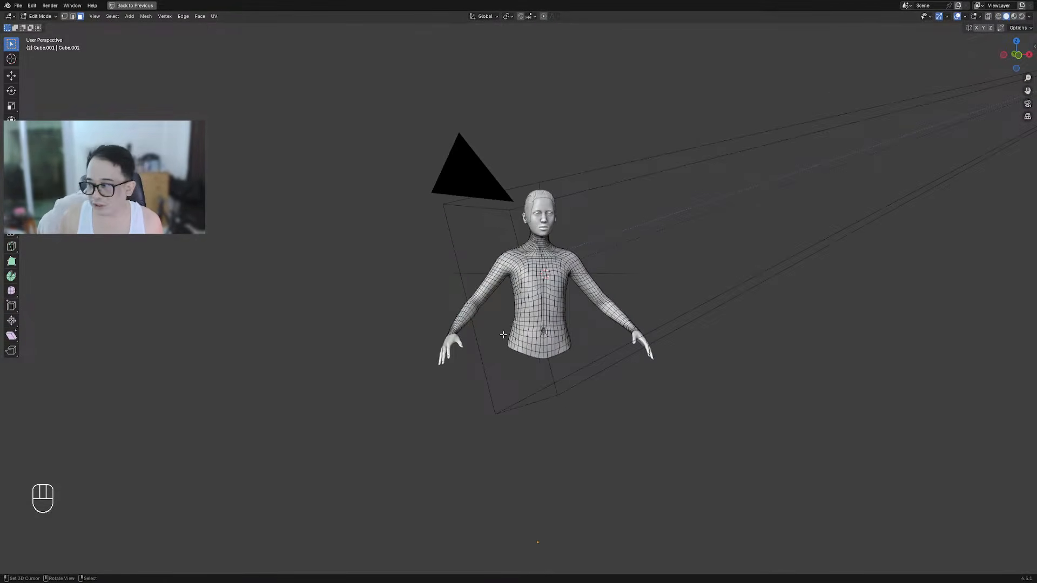
{"action": "scroll", "coordinate": [502, 335], "scroll_direction": "up", "scroll_amount": 4}
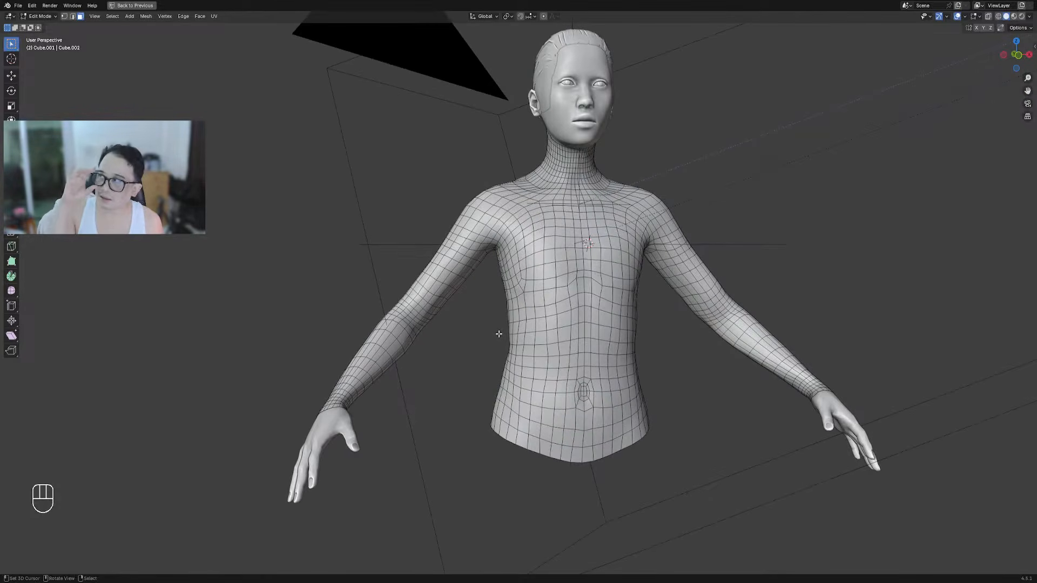
{"action": "middle_click_drag", "start_coordinate": [511, 268], "coordinate": [544, 280]}
{"action": "scroll", "coordinate": [458, 239], "scroll_direction": "up", "scroll_amount": 7}
Select the neck-base face loops and the faces just below the collar
{"action": "left_click", "coordinate": [485, 248], "text": "alt+shift"}
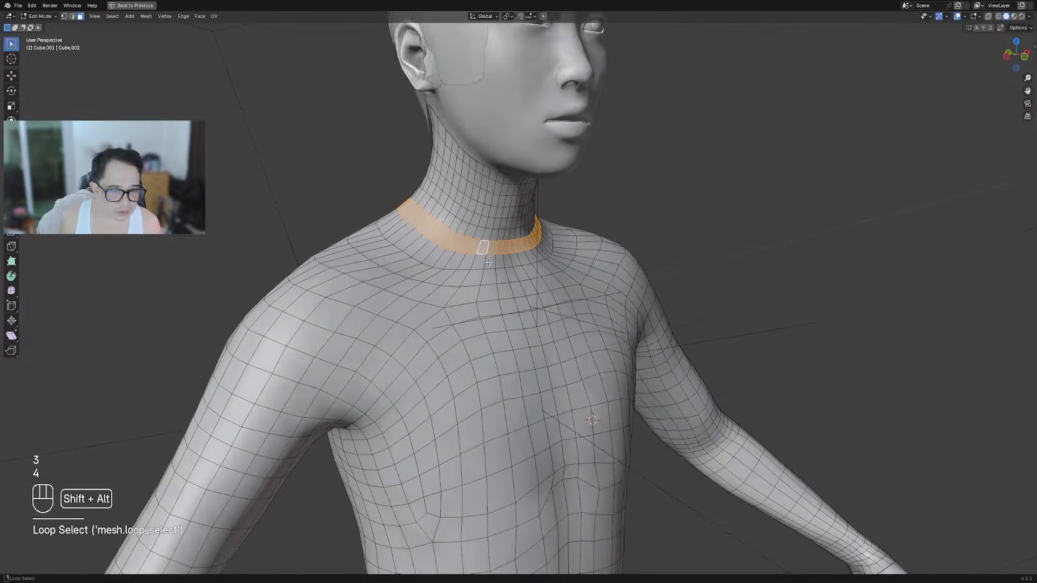
{"action": "left_click", "coordinate": [489, 262], "text": "alt+shift"}
{"action": "key", "text": "ctrl+z"}
{"action": "left_click", "coordinate": [495, 224], "text": "alt+shift"}
{"action": "key", "text": "ctrl+z"}
{"action": "right_click", "coordinate": [496, 222], "text": "alt+shift"}
{"action": "middle_click_drag", "start_coordinate": [523, 225], "coordinate": [442, 235]}
{"action": "right_click", "coordinate": [455, 246], "text": "shift"}
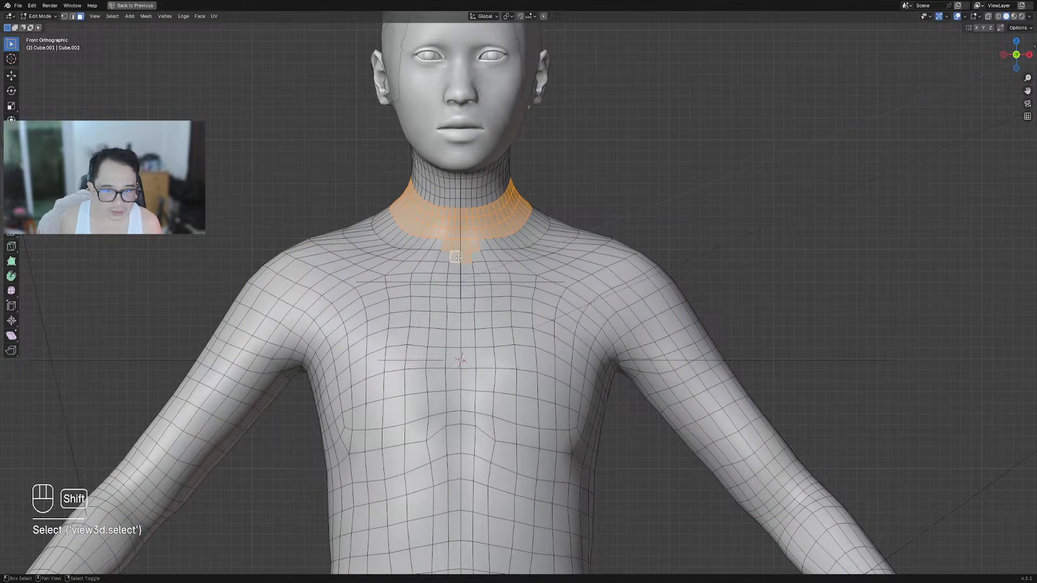
{"action": "right_click", "coordinate": [476, 259], "text": "shift"}
Tag the selected collar faces as a mask via Tagging > Tag Faces (Mask)
{"action": "key", "text": "shift+q"}
{"action": "mouse_move", "coordinate": [553, 248]}
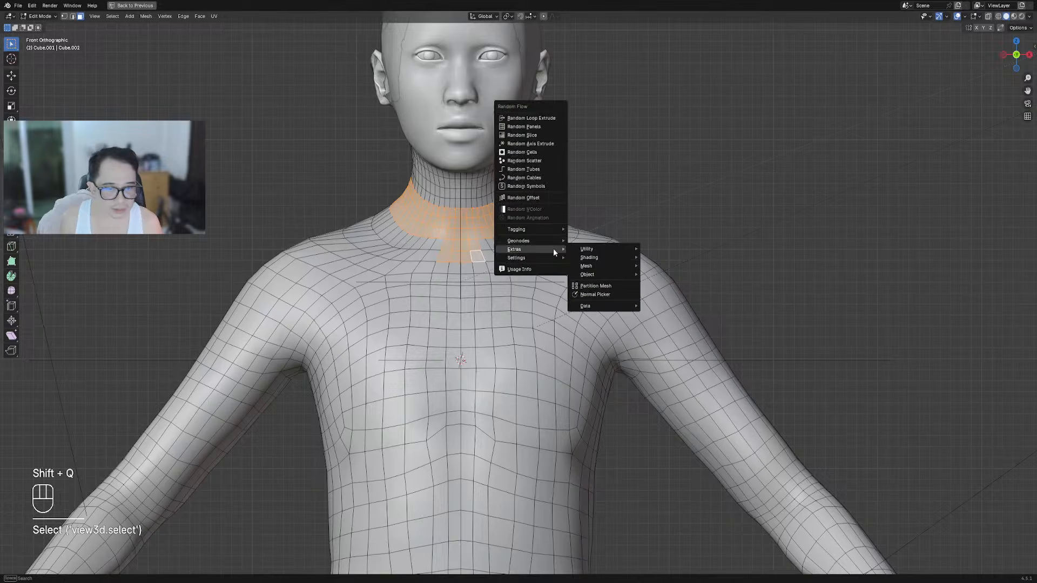
{"action": "mouse_move", "coordinate": [537, 232]}
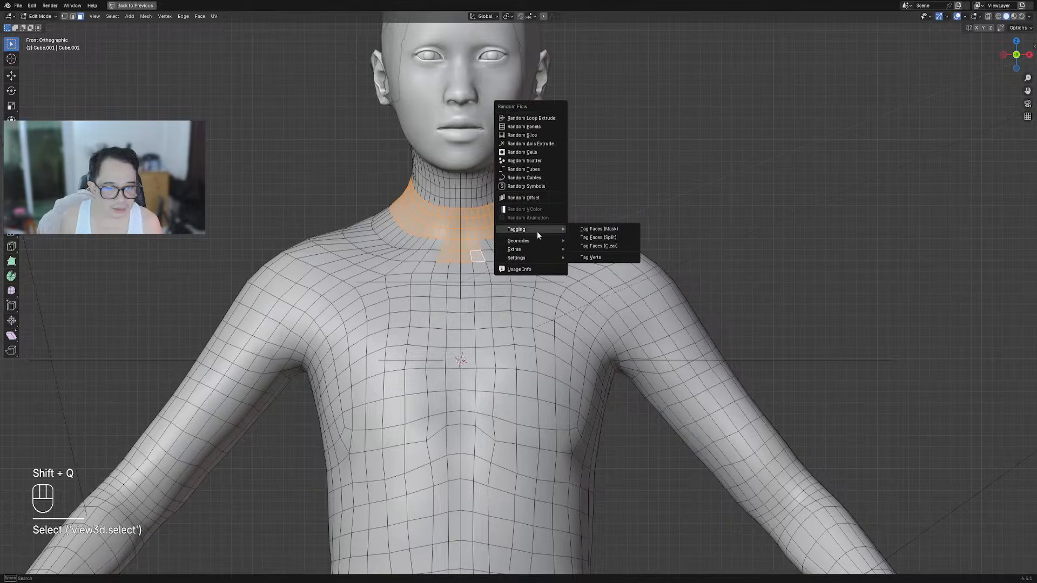
{"action": "left_click", "coordinate": [611, 230]}
{"action": "middle_click_drag", "start_coordinate": [538, 246], "coordinate": [584, 286], "text": "shift"}
{"action": "scroll", "coordinate": [570, 284], "scroll_direction": "up", "scroll_amount": 4}
{"action": "scroll", "coordinate": [584, 286], "scroll_direction": "up", "scroll_amount": 4}
Connect an upper and lower collar vertex with J to cut a new edge
{"action": "key", "text": "1"}
{"action": "key", "text": "alt+a"}
{"action": "left_click", "coordinate": [404, 182]}
{"action": "left_click", "coordinate": [429, 298], "text": "shift"}
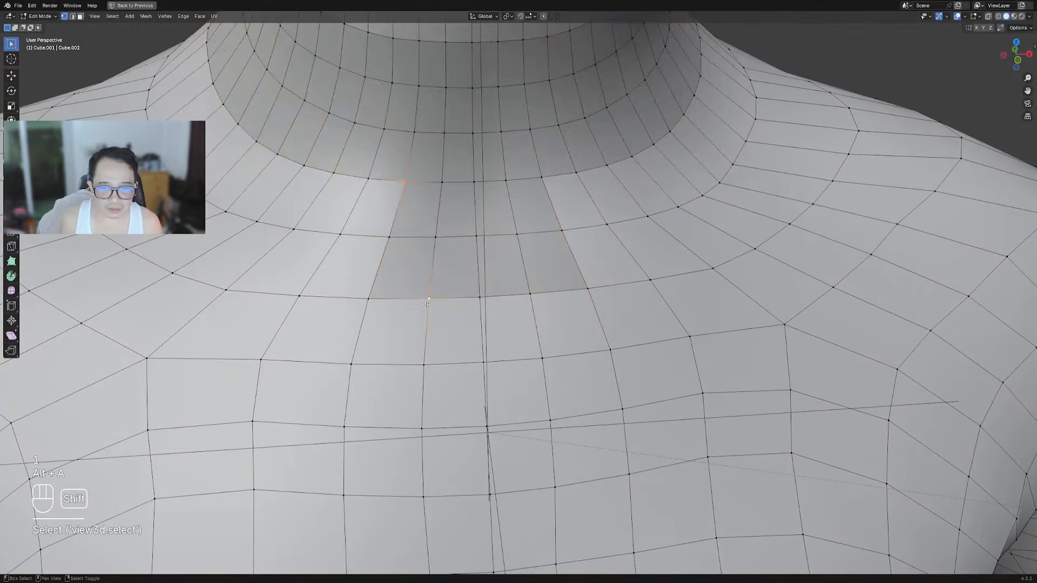
{"action": "key", "text": "j"}
{"action": "scroll", "coordinate": [437, 302], "scroll_direction": "down", "scroll_amount": 8}
Mirror the body across X with Creative Flow's Auto Mirror, then return to Edit Mode
{"action": "key", "text": "Tab"}
{"action": "key", "text": "ctrl+shift+x"}
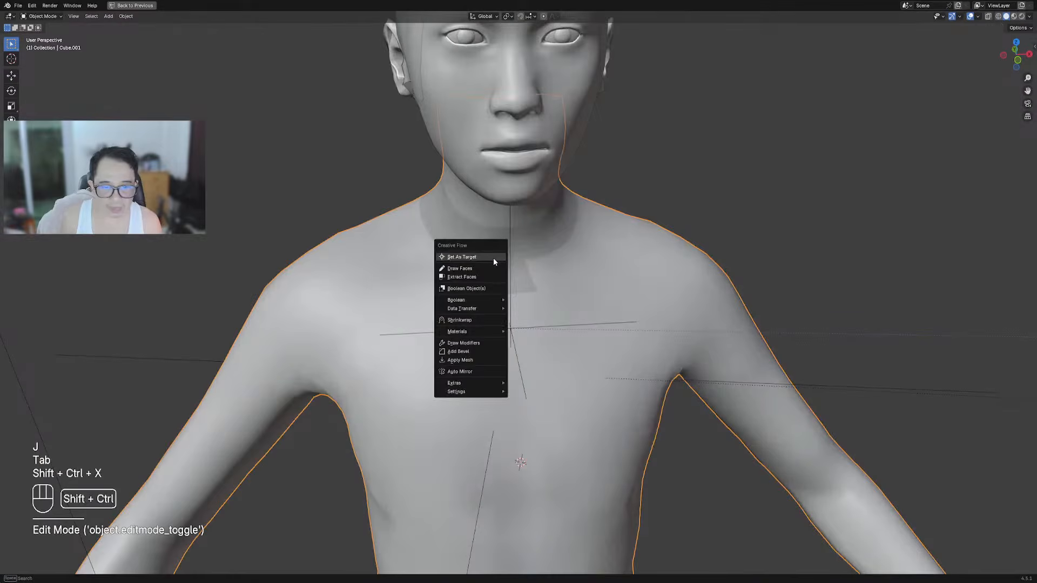
{"action": "left_click", "coordinate": [470, 372]}
{"action": "key", "text": "x"}
{"action": "key", "text": "space"}
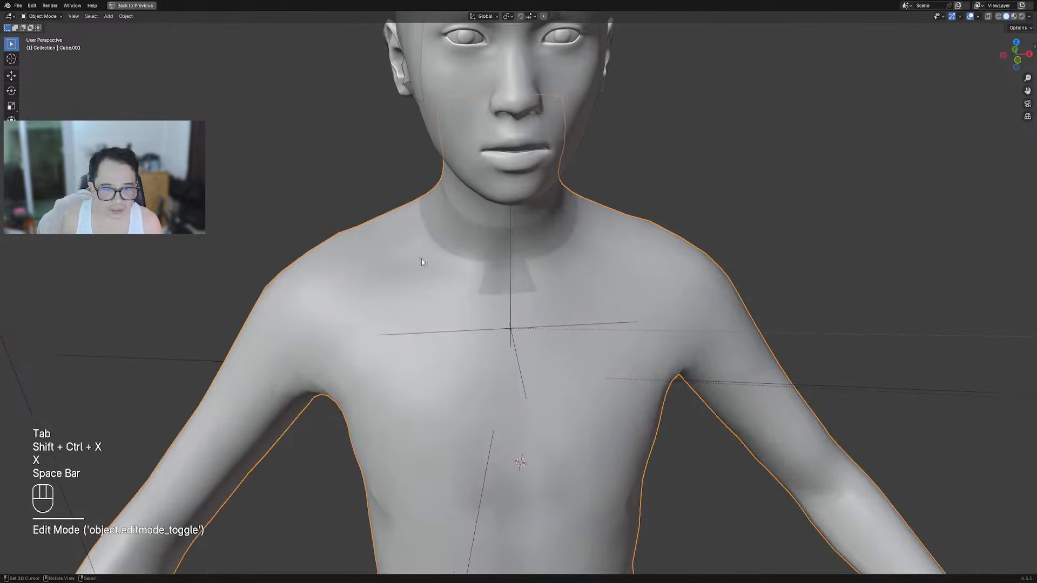
{"action": "key", "text": "Tab"}
{"action": "scroll", "coordinate": [575, 280], "scroll_direction": "up", "scroll_amount": 6}
Tag the quad and triangle faces beside the new cut as a mask
{"action": "key", "text": "2"}
{"action": "key", "text": "3"}
{"action": "left_click", "coordinate": [373, 264]}
{"action": "left_click", "coordinate": [380, 203], "text": "shift"}
{"action": "key", "text": "shift+q"}
{"action": "mouse_move", "coordinate": [465, 208]}
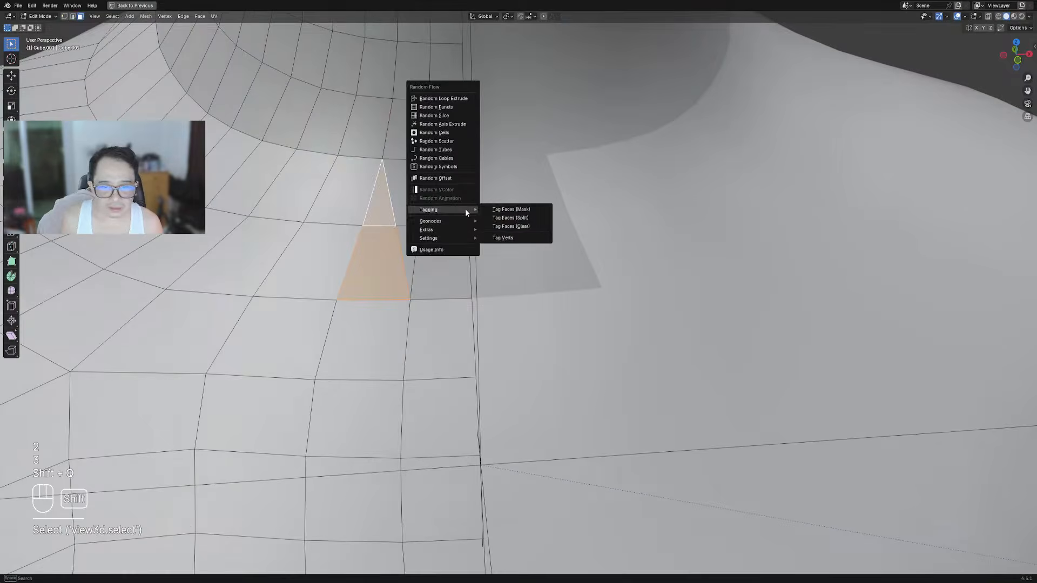
{"action": "left_click", "coordinate": [505, 212]}
Clear the selection, return to Object Mode and orbit to check the mirrored body
{"action": "key", "text": "alt+a"}
{"action": "scroll", "coordinate": [510, 242], "scroll_direction": "down", "scroll_amount": 8}
{"action": "middle_click_drag", "start_coordinate": [509, 243], "coordinate": [546, 250]}
{"action": "scroll", "coordinate": [505, 224], "scroll_direction": "up", "scroll_amount": 5}
{"action": "key", "text": "alt+a"}
{"action": "scroll", "coordinate": [506, 257], "scroll_direction": "down", "scroll_amount": 1}
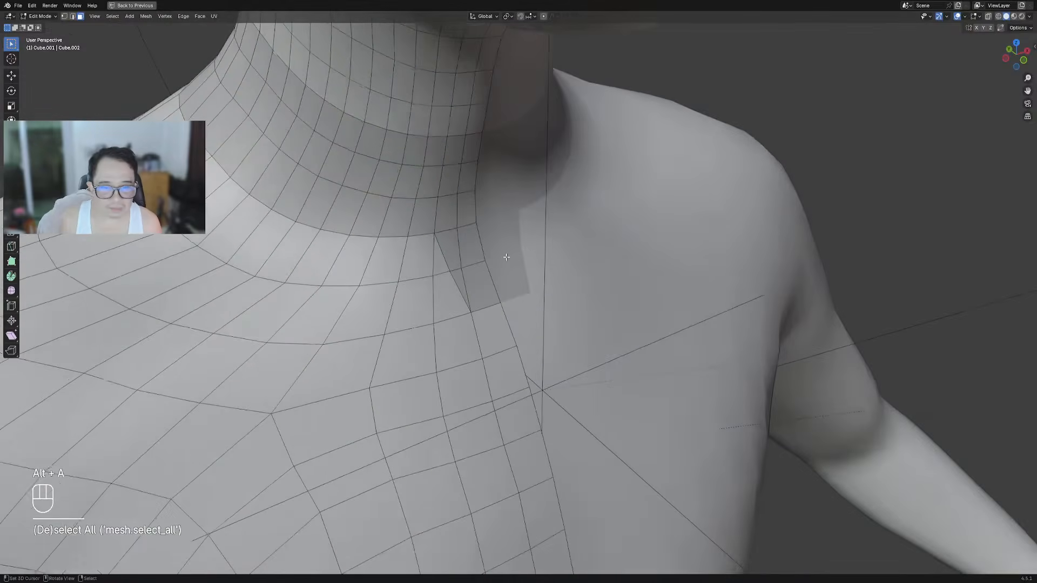
{"action": "scroll", "coordinate": [506, 257], "scroll_direction": "down", "scroll_amount": 7}
{"action": "key", "text": "Tab"}
{"action": "middle_click_drag", "start_coordinate": [549, 246], "coordinate": [544, 208]}
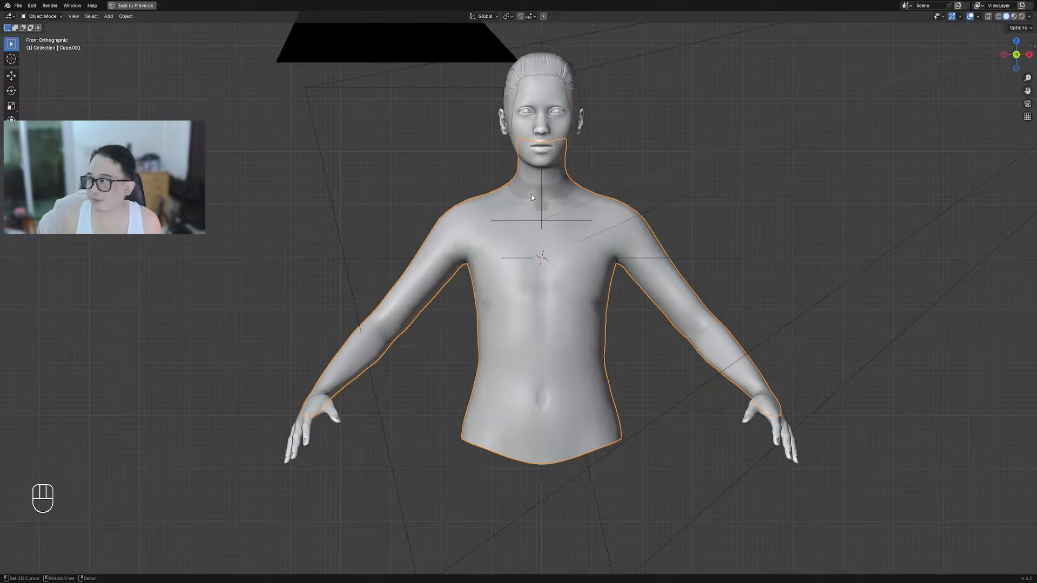
Select a three-ring band of faces around the forearm and tag it as a mask
{"action": "middle_click_drag", "start_coordinate": [540, 256], "coordinate": [501, 269]}
{"action": "scroll", "coordinate": [557, 293], "scroll_direction": "up", "scroll_amount": 5}
{"action": "key", "text": "Tab"}
{"action": "middle_click_drag", "start_coordinate": [475, 336], "coordinate": [449, 330]}
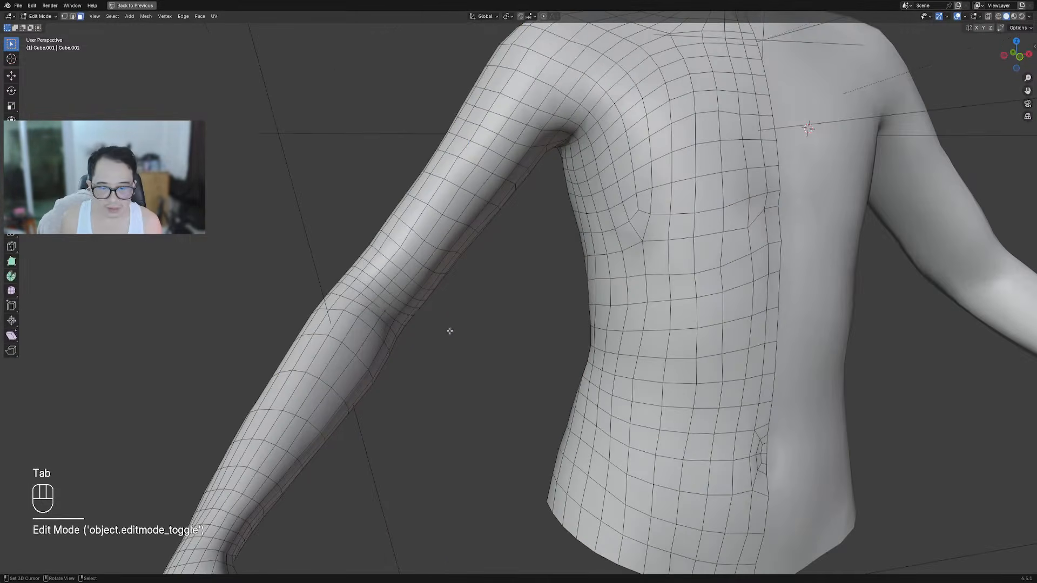
{"action": "left_click", "coordinate": [380, 296], "text": "alt+shift"}
{"action": "key", "text": "alt+a"}
{"action": "left_click", "coordinate": [377, 294], "text": "alt+shift"}
{"action": "key", "text": "alt+a"}
{"action": "left_click", "coordinate": [376, 296], "text": "alt+shift"}
{"action": "left_click", "coordinate": [371, 301], "text": "alt+shift"}
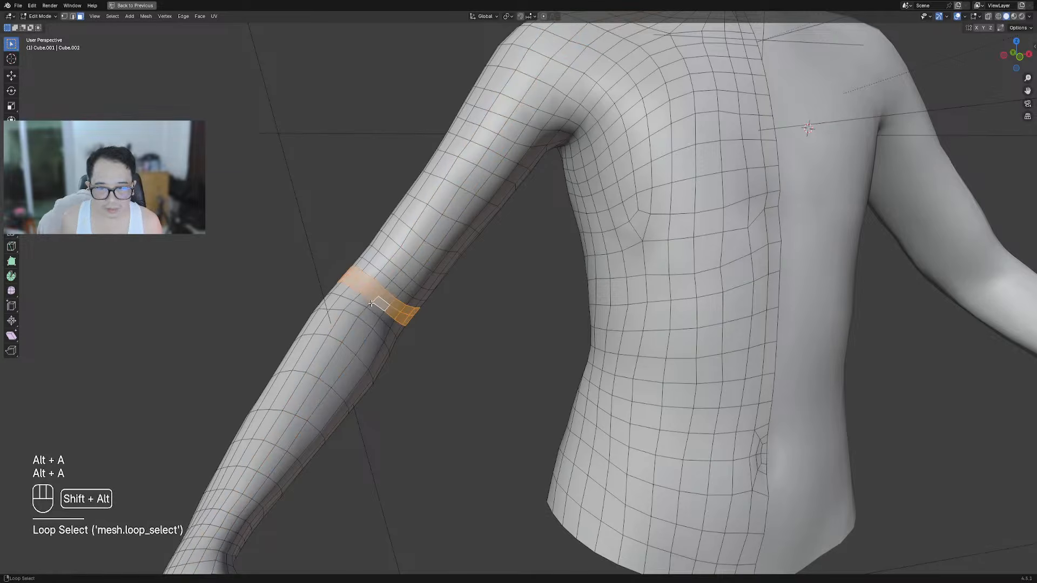
{"action": "left_click", "coordinate": [364, 308], "text": "alt+shift"}
{"action": "key", "text": "shift+q"}
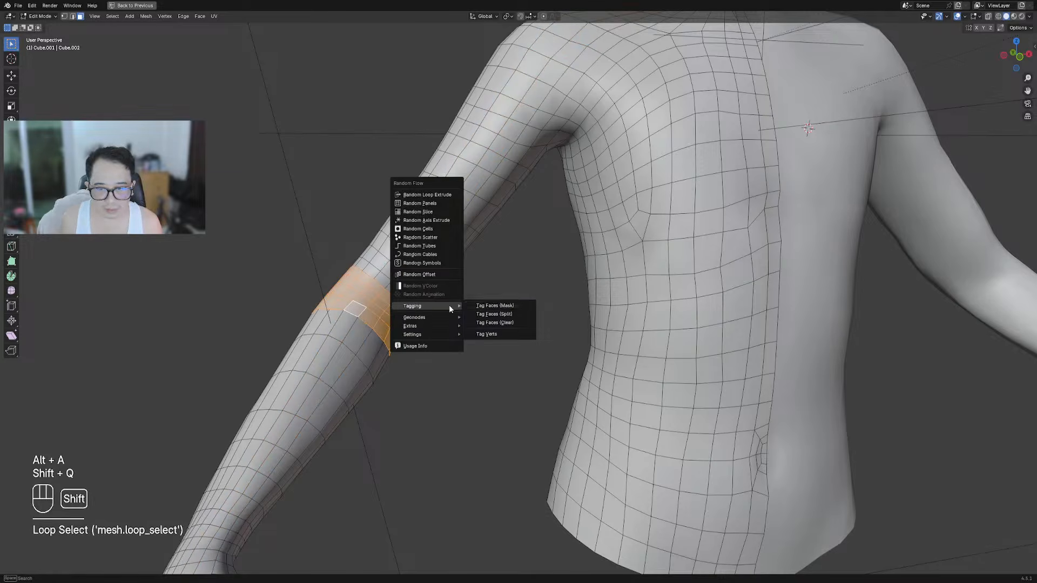
{"action": "left_click", "coordinate": [490, 306]}
{"action": "key", "text": "Tab"}
From the back view, tag three more forearm faces as masked faces
{"action": "scroll", "coordinate": [489, 303], "scroll_direction": "down", "scroll_amount": 8}
{"action": "middle_click_drag", "start_coordinate": [489, 303], "coordinate": [610, 319]}
{"action": "key", "text": "Tab"}
{"action": "scroll", "coordinate": [632, 280], "scroll_direction": "up", "scroll_amount": 5}
{"action": "scroll", "coordinate": [637, 324], "scroll_direction": "up", "scroll_amount": 3}
{"action": "middle_click_drag", "start_coordinate": [667, 335], "coordinate": [629, 332]}
{"action": "scroll", "coordinate": [629, 332], "scroll_direction": "down", "scroll_amount": 2}
{"action": "key", "text": "alt+a"}
{"action": "right_click", "coordinate": [622, 365], "text": "shift"}
{"action": "right_click", "coordinate": [628, 356], "text": "shift"}
{"action": "right_click", "coordinate": [655, 359], "text": "shift"}
{"action": "key", "text": "shift+q"}
{"action": "mouse_move", "coordinate": [669, 333]}
{"action": "left_click", "coordinate": [713, 335]}
{"action": "key", "text": "Tab"}
Scale a few forearm vertices inward in vertex mode
{"action": "scroll", "coordinate": [658, 276], "scroll_direction": "down", "scroll_amount": 8}
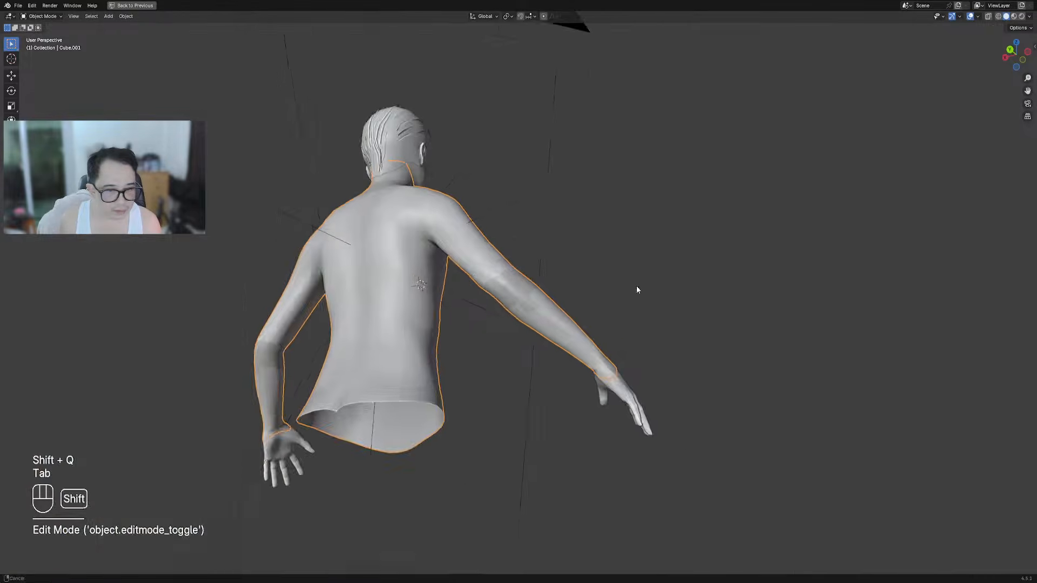
{"action": "key", "text": "Tab"}
{"action": "scroll", "coordinate": [636, 286], "scroll_direction": "up", "scroll_amount": 8}
{"action": "key", "text": "alt+a"}
{"action": "key", "text": "1"}
{"action": "right_click", "coordinate": [521, 319], "text": "shift"}
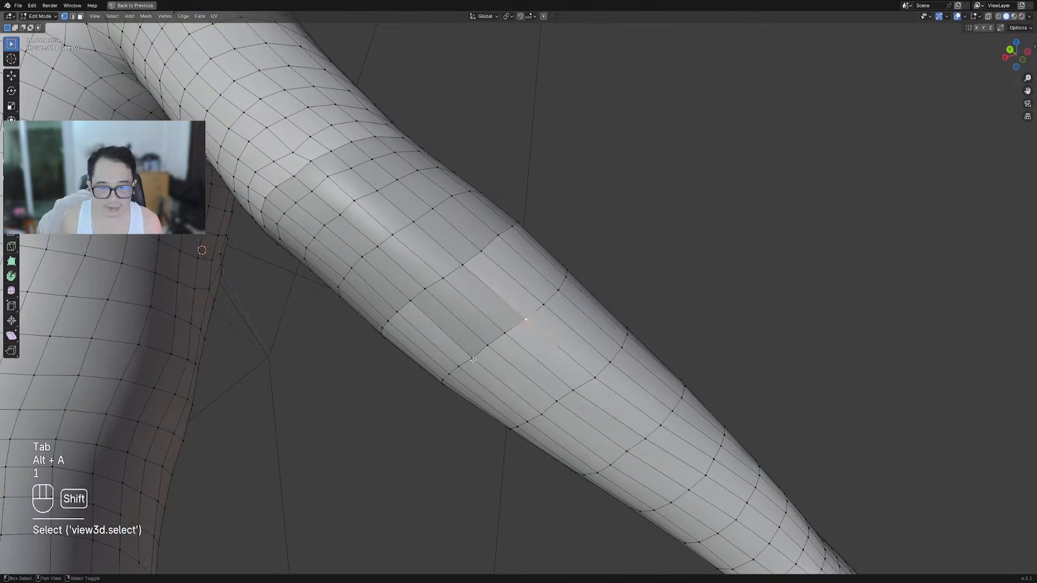
{"action": "key", "text": "s"}
{"action": "left_click", "coordinate": [581, 313]}
{"action": "right_click", "coordinate": [505, 333]}
{"action": "right_click", "coordinate": [487, 346], "text": "shift"}
{"action": "key", "text": "s"}
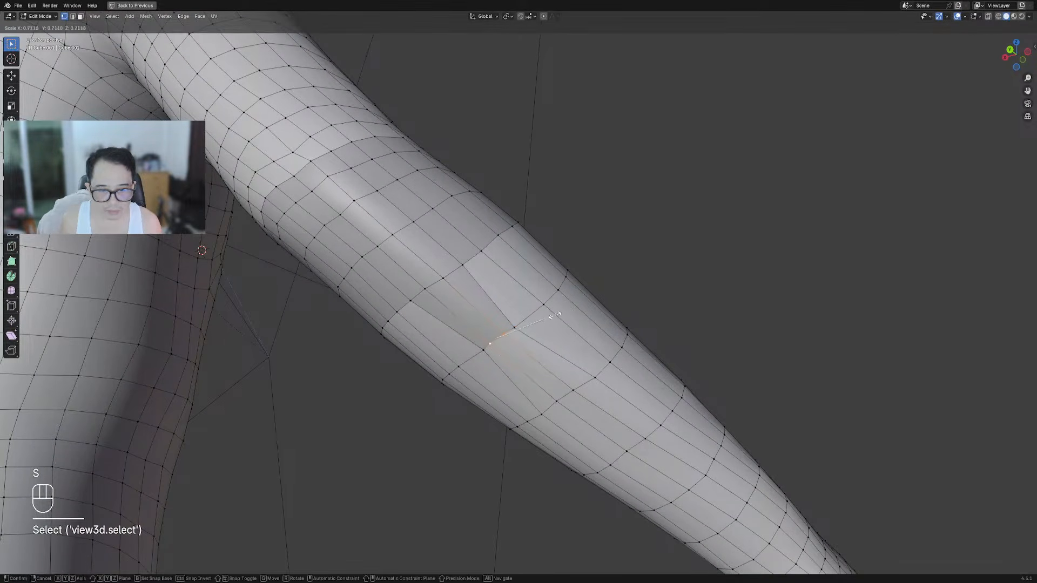
{"action": "left_click", "coordinate": [554, 315]}
{"action": "key", "text": "Tab"}
In face mode on the body mesh, select two waist face rings and paint in right-side faces
{"action": "scroll", "coordinate": [575, 287], "scroll_direction": "down", "scroll_amount": 7}
{"action": "middle_click_drag", "start_coordinate": [680, 229], "coordinate": [482, 288]}
{"action": "scroll", "coordinate": [540, 281], "scroll_direction": "down", "scroll_amount": 3}
{"action": "middle_click_drag", "start_coordinate": [621, 267], "coordinate": [556, 277], "text": "shift"}
{"action": "middle_click_drag", "start_coordinate": [656, 278], "coordinate": [532, 334], "text": "shift"}
{"action": "right_click", "coordinate": [505, 317]}
{"action": "key", "text": "Tab"}
{"action": "key", "text": "alt+a"}
{"action": "scroll", "coordinate": [533, 335], "scroll_direction": "up", "scroll_amount": 4}
{"action": "key", "text": "3"}
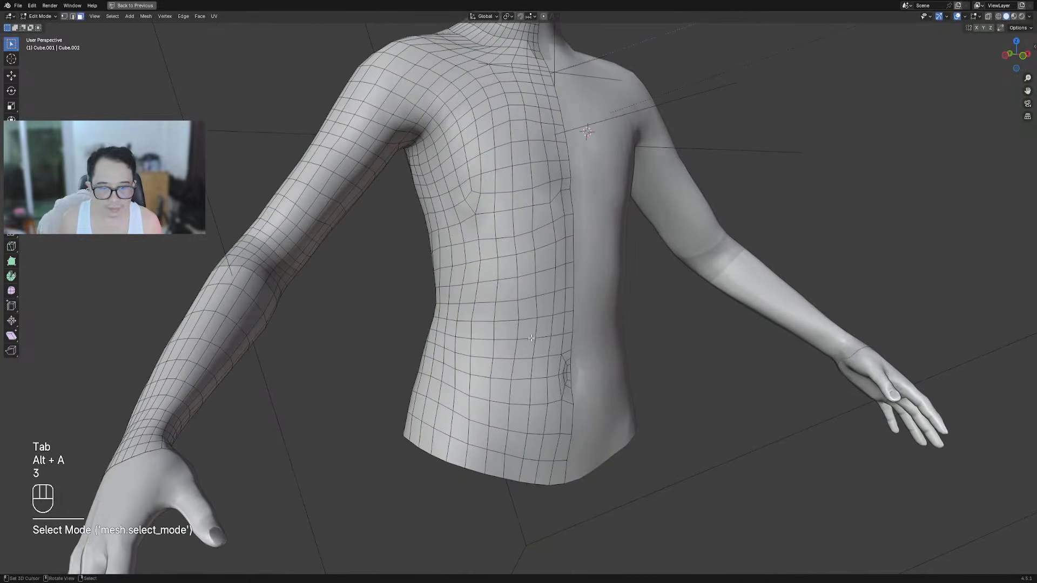
{"action": "left_click", "coordinate": [527, 347], "text": "alt+shift"}
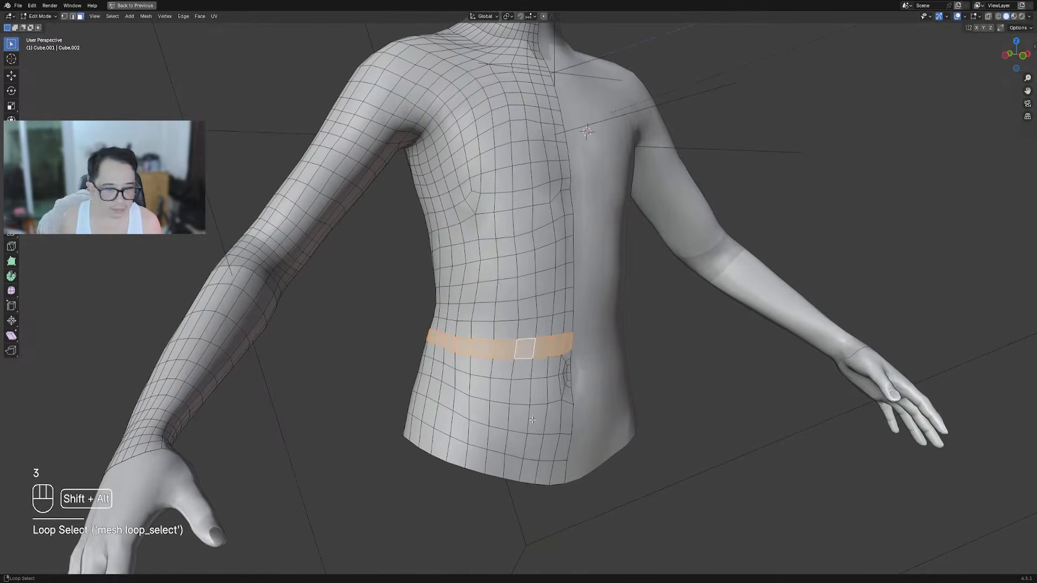
{"action": "left_click", "coordinate": [526, 371], "text": "alt+shift"}
{"action": "key", "text": "c"}
{"action": "left_click_drag", "start_coordinate": [564, 359], "coordinate": [562, 383]}
Add a third waist ring and a strip down the torso's right side, then tag as mask
{"action": "left_click", "coordinate": [528, 389], "text": "alt+shift"}
{"action": "left_click", "coordinate": [551, 420], "text": "shift"}
{"action": "left_click", "coordinate": [559, 432], "text": "shift"}
{"action": "left_click", "coordinate": [561, 448], "text": "shift"}
{"action": "right_click", "coordinate": [548, 449], "text": "shift"}
{"action": "right_click", "coordinate": [543, 468], "text": "shift"}
{"action": "right_click", "coordinate": [559, 474], "text": "shift"}
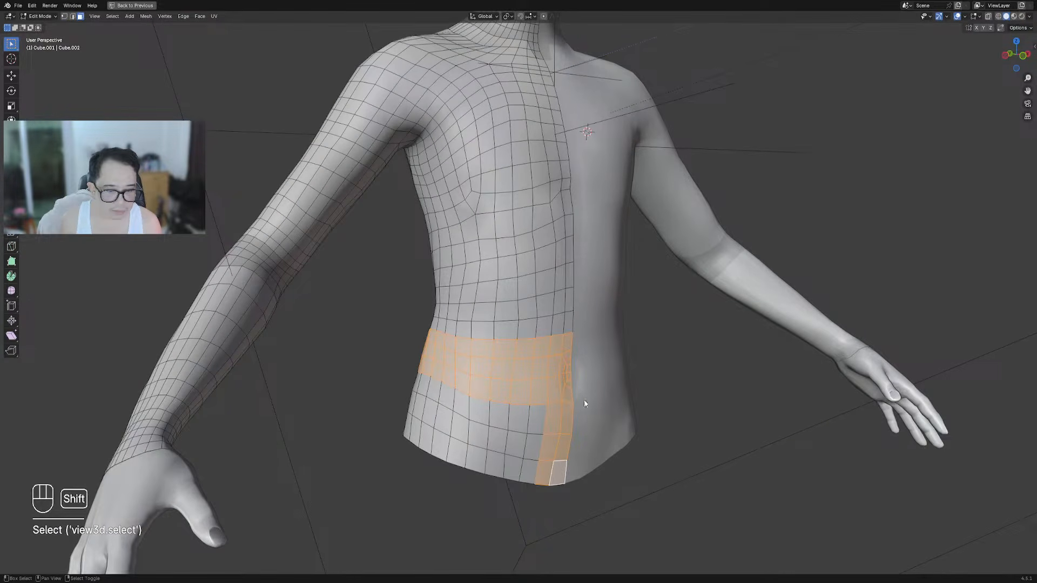
{"action": "key", "text": "shift+q"}
{"action": "left_click", "coordinate": [605, 401]}
Select the entire body mesh in Edit Mode, then return to Object Mode
{"action": "key", "text": "Tab"}
{"action": "scroll", "coordinate": [607, 308], "scroll_direction": "down", "scroll_amount": 4}
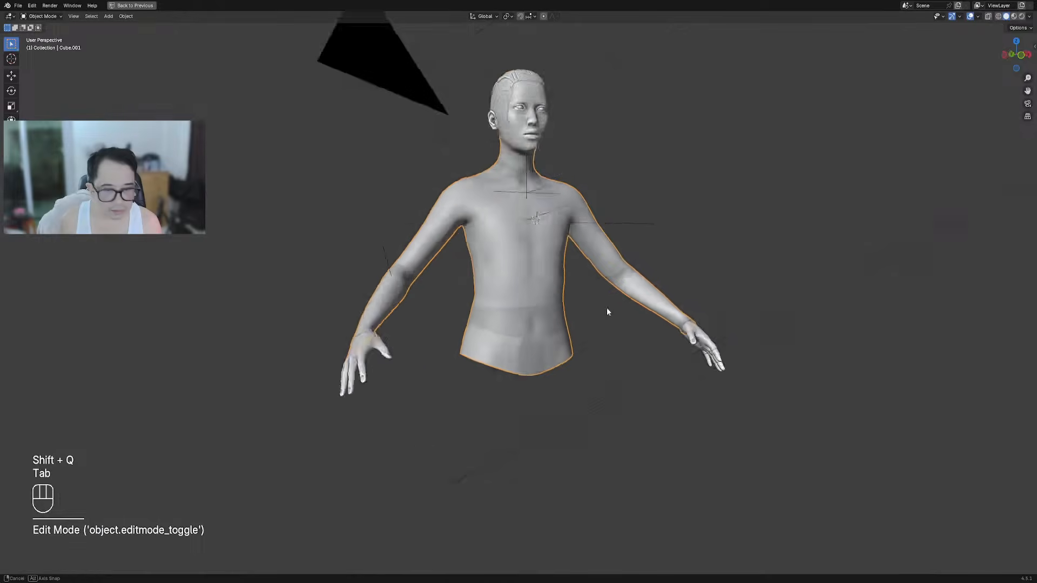
{"action": "middle_click_drag", "start_coordinate": [607, 308], "coordinate": [591, 305], "text": "alt"}
{"action": "middle_click_drag", "start_coordinate": [517, 331], "coordinate": [551, 297], "text": "shift"}
{"action": "scroll", "coordinate": [552, 298], "scroll_direction": "up", "scroll_amount": 5}
{"action": "key", "text": "Tab"}
{"action": "key", "text": "1"}
{"action": "left_click", "coordinate": [550, 288]}
{"action": "middle_click_drag", "start_coordinate": [481, 293], "coordinate": [657, 282]}
{"action": "scroll", "coordinate": [651, 259], "scroll_direction": "down", "scroll_amount": 3}
{"action": "middle_click_drag", "start_coordinate": [648, 238], "coordinate": [669, 213], "text": "shift"}
{"action": "scroll", "coordinate": [599, 328], "scroll_direction": "up", "scroll_amount": 5}
{"action": "key", "text": "a"}
{"action": "scroll", "coordinate": [604, 342], "scroll_direction": "down", "scroll_amount": 2}
{"action": "scroll", "coordinate": [643, 232], "scroll_direction": "up", "scroll_amount": 2}
{"action": "key", "text": "Tab"}
Generate Random Panels on the bust with the 'use face tags' operator preset
{"action": "key", "text": "shift+q"}
{"action": "left_click", "coordinate": [630, 177]}
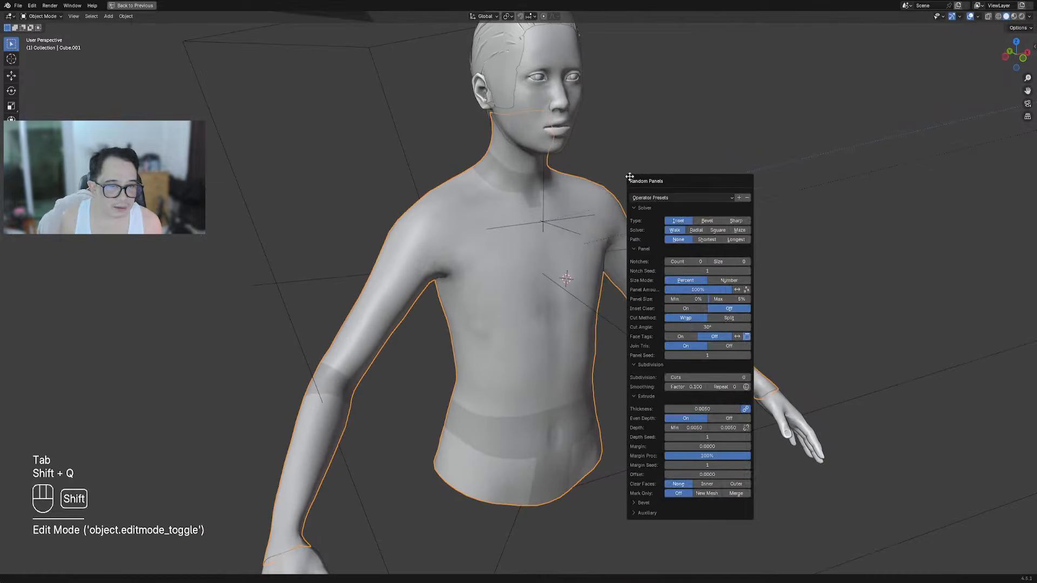
{"action": "left_click", "coordinate": [678, 198]}
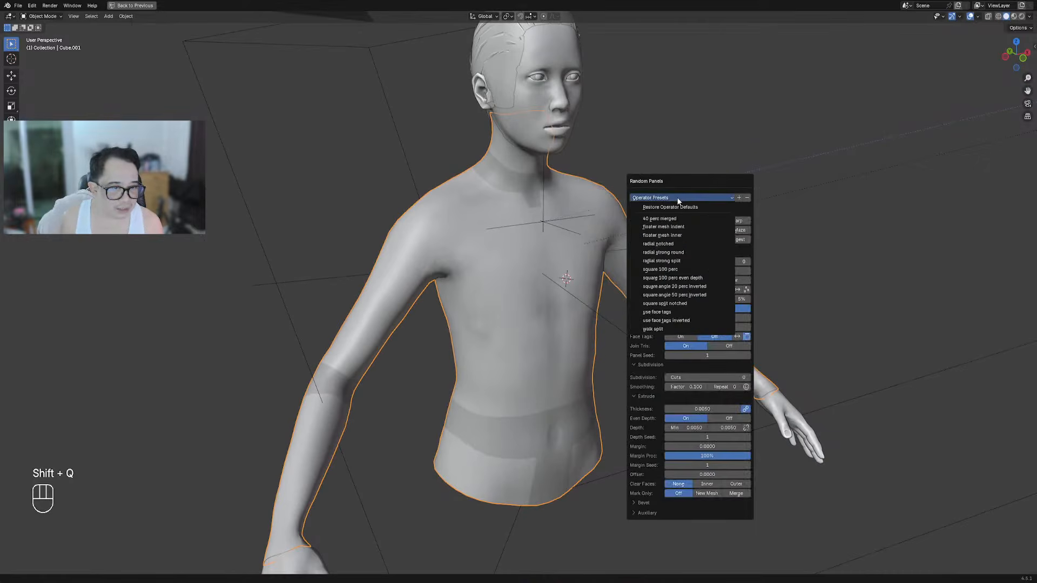
{"action": "left_click", "coordinate": [687, 315]}
Inspect the new armor panels, sketching a chest annotation and hiding viewport overlays
{"action": "scroll", "coordinate": [421, 338], "scroll_direction": "down", "scroll_amount": 3}
{"action": "middle_click_drag", "start_coordinate": [643, 300], "coordinate": [615, 291]}
{"action": "scroll", "coordinate": [569, 323], "scroll_direction": "up", "scroll_amount": 7}
{"action": "middle_click_drag", "start_coordinate": [571, 255], "coordinate": [531, 266], "text": "shift"}
{"action": "scroll", "coordinate": [524, 262], "scroll_direction": "down", "scroll_amount": 2}
{"action": "key", "text": "d"}
{"action": "left_click_drag", "start_coordinate": [533, 282], "coordinate": [556, 288]}
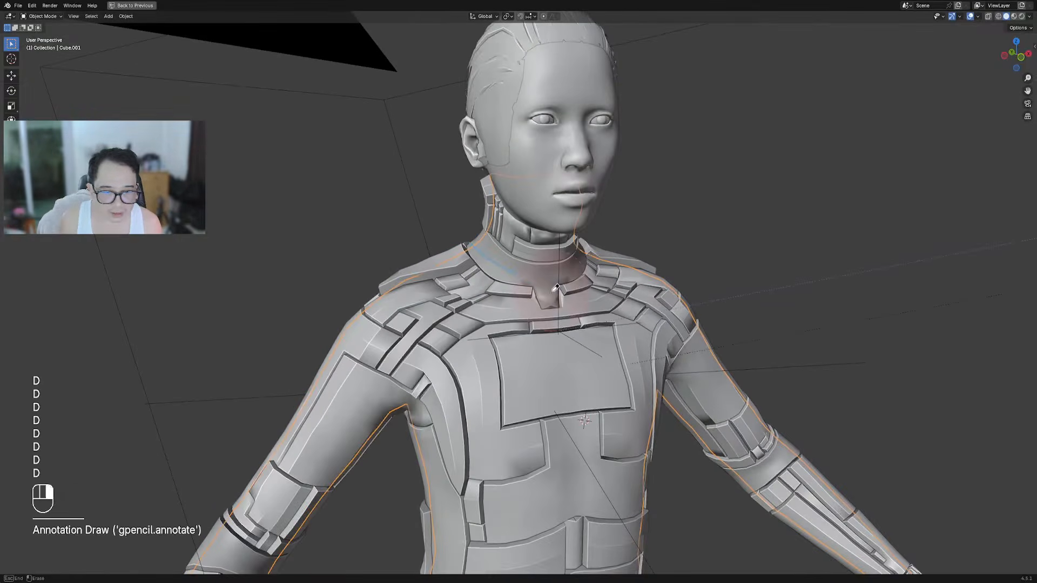
{"action": "right_click_drag", "start_coordinate": [556, 289], "coordinate": [535, 277]}
{"action": "scroll", "coordinate": [534, 275], "scroll_direction": "down", "scroll_amount": 3}
{"action": "middle_click_drag", "start_coordinate": [324, 507], "coordinate": [429, 344], "text": "shift"}
{"action": "scroll", "coordinate": [429, 344], "scroll_direction": "up", "scroll_amount": 3}
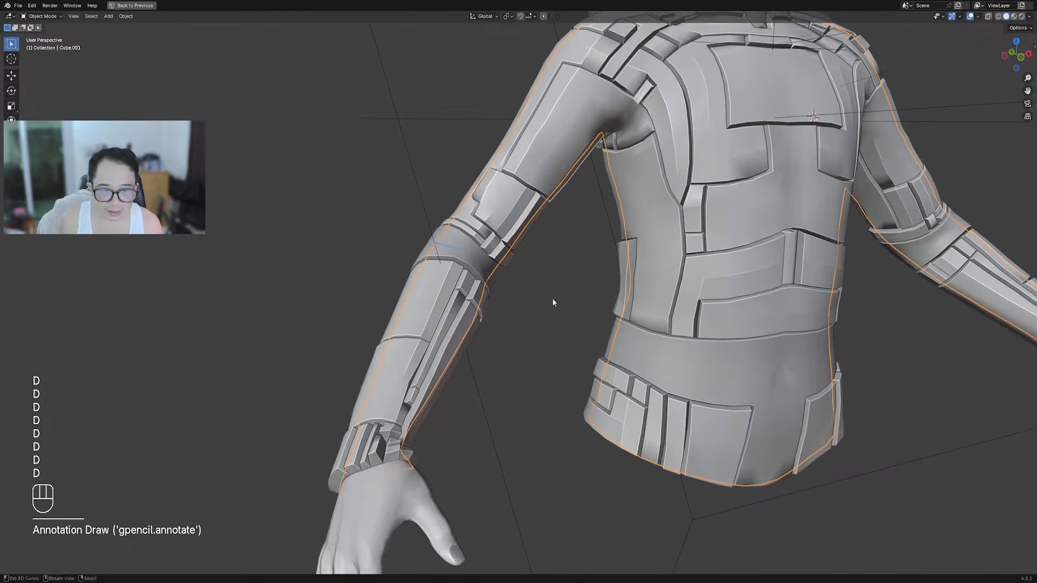
{"action": "scroll", "coordinate": [475, 292], "scroll_direction": "down", "scroll_amount": 6}
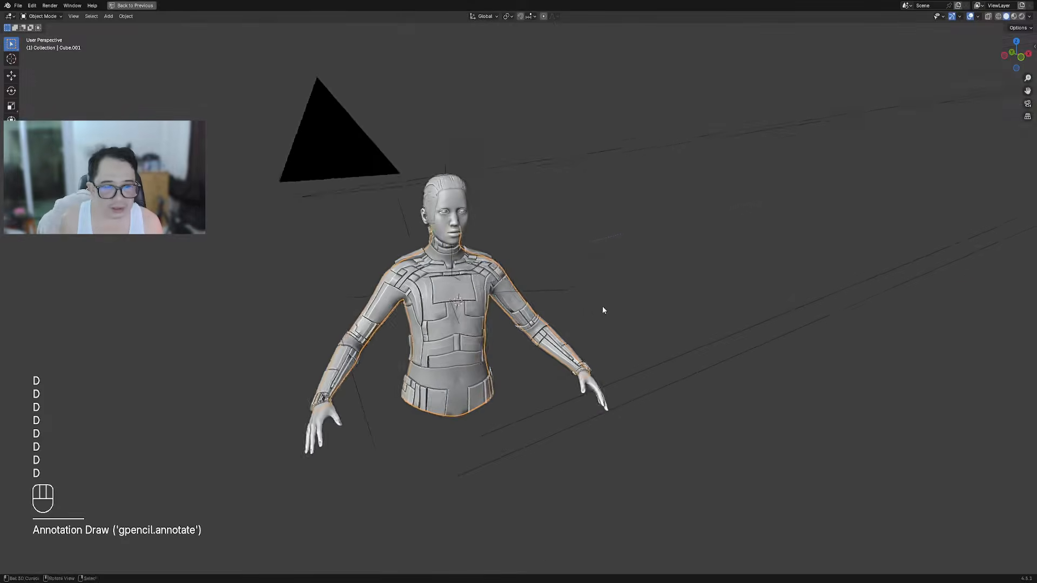
{"action": "scroll", "coordinate": [598, 306], "scroll_direction": "up", "scroll_amount": 3}
{"action": "key", "text": "shift+alt+z"}
{"action": "scroll", "coordinate": [553, 292], "scroll_direction": "up", "scroll_amount": 3}
{"action": "middle_click_drag", "start_coordinate": [561, 282], "coordinate": [604, 216]}
In Random Panels settings, set Smoothing Factor to 0.100 and raise the repeat count to about 6–7
{"action": "key", "text": "F9"}
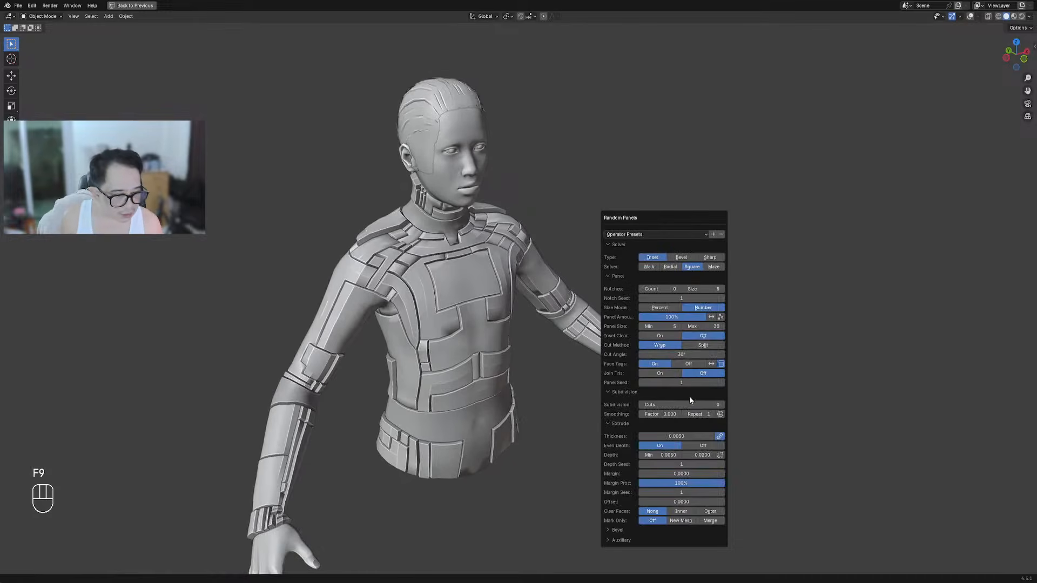
{"action": "left_click", "coordinate": [662, 414]}
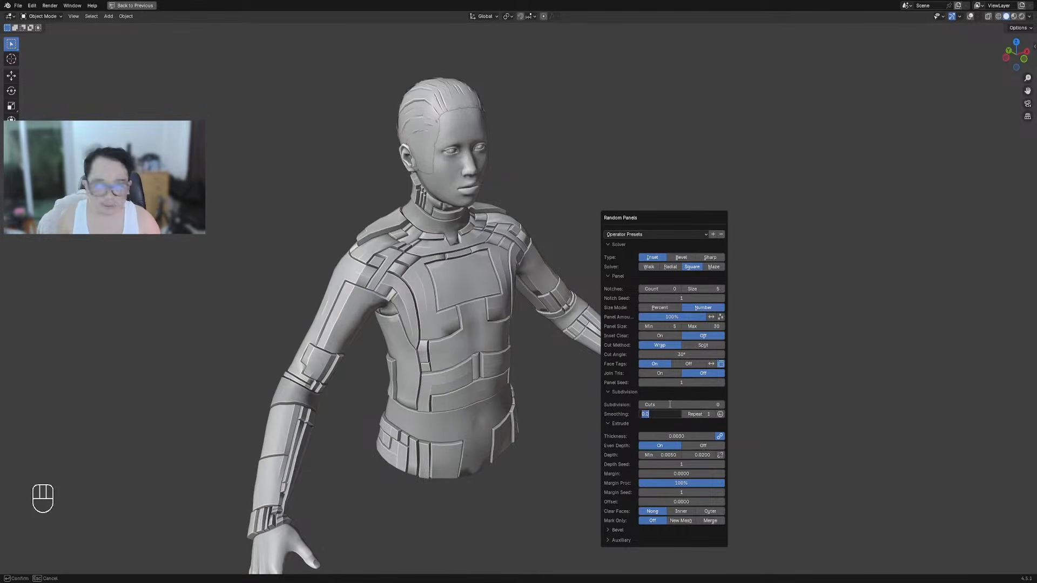
{"action": "key", "text": "Return"}
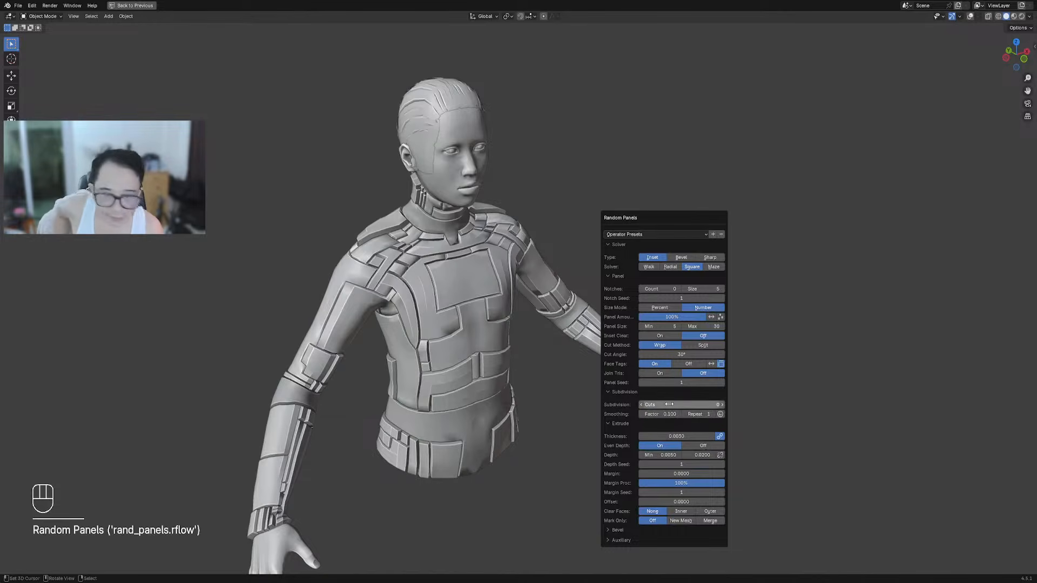
{"action": "left_click", "coordinate": [712, 413]}
{"action": "left_click", "coordinate": [712, 413]}
{"action": "left_click", "coordinate": [712, 414]}
{"action": "left_click", "coordinate": [712, 414]}
{"action": "left_click", "coordinate": [712, 414]}
{"action": "left_click", "coordinate": [712, 414]}
{"action": "left_click", "coordinate": [685, 414]}
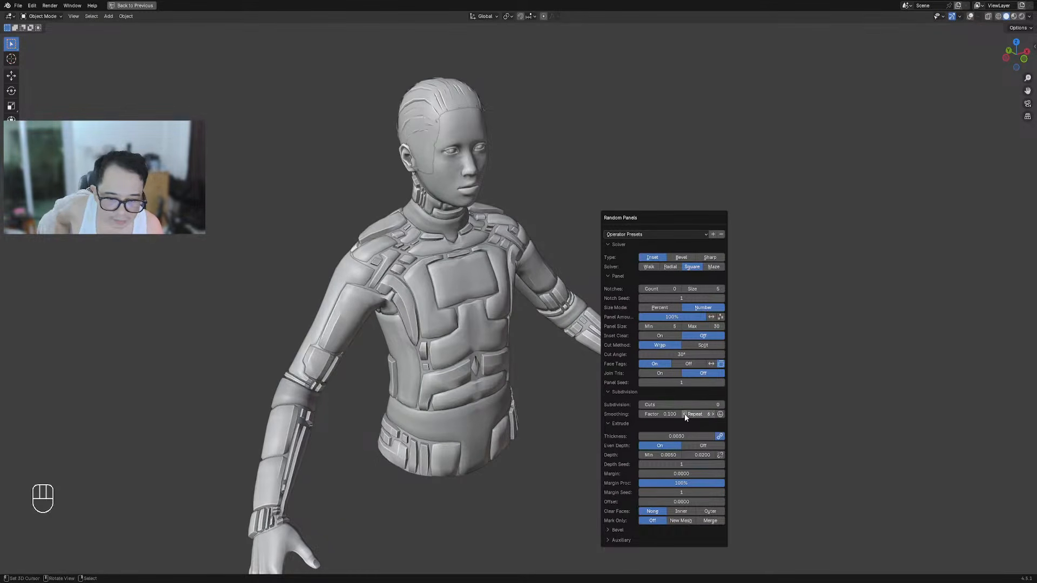
Orbit around the bust to inspect the smoothed, puffy chest and torso panels
{"action": "middle_click_drag", "start_coordinate": [587, 387], "coordinate": [547, 372]}
{"action": "scroll", "coordinate": [545, 344], "scroll_direction": "up", "scroll_amount": 4}
{"action": "scroll", "coordinate": [543, 344], "scroll_direction": "up", "scroll_amount": 5}
{"action": "middle_click_drag", "start_coordinate": [506, 323], "coordinate": [453, 265]}
{"action": "scroll", "coordinate": [578, 394], "scroll_direction": "down", "scroll_amount": 3}
{"action": "middle_click", "coordinate": [572, 391], "text": "alt"}
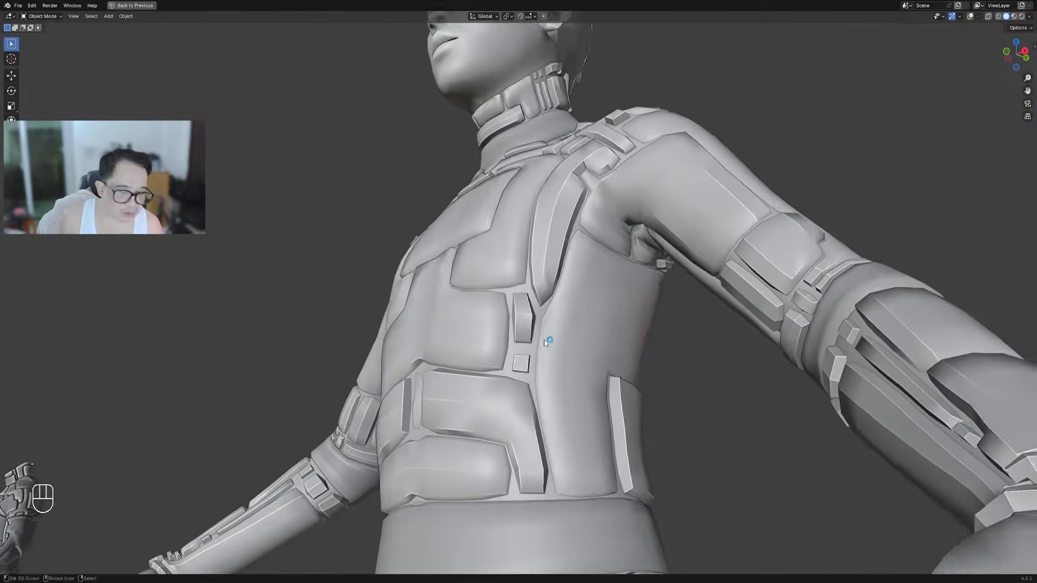
{"action": "middle_click_drag", "start_coordinate": [544, 321], "coordinate": [544, 332]}
{"action": "middle_click_drag", "start_coordinate": [521, 228], "coordinate": [502, 340], "text": "shift"}
{"action": "scroll", "coordinate": [502, 340], "scroll_direction": "up", "scroll_amount": 4}
{"action": "middle_click_drag", "start_coordinate": [536, 146], "coordinate": [580, 191]}
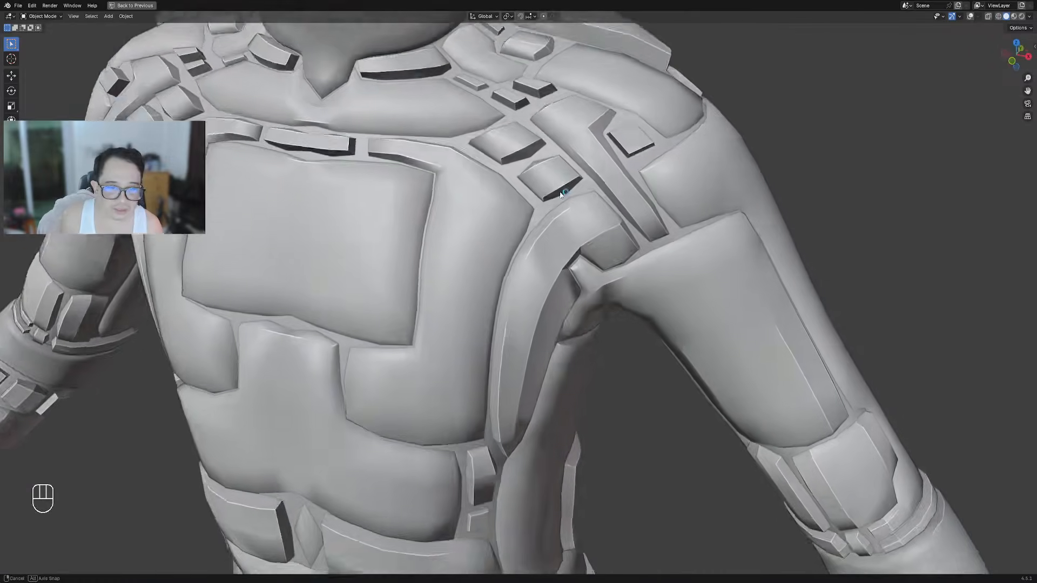
{"action": "scroll", "coordinate": [540, 216], "scroll_direction": "down", "scroll_amount": 3}
{"action": "middle_click_drag", "start_coordinate": [345, 219], "coordinate": [521, 377], "text": "shift"}
{"action": "middle_click_drag", "start_coordinate": [418, 384], "coordinate": [516, 373]}
{"action": "scroll", "coordinate": [516, 373], "scroll_direction": "up", "scroll_amount": 2}
{"action": "middle_click_drag", "start_coordinate": [441, 306], "coordinate": [479, 284]}
{"action": "scroll", "coordinate": [481, 303], "scroll_direction": "down", "scroll_amount": 7}
{"action": "middle_click_drag", "start_coordinate": [620, 364], "coordinate": [574, 268], "text": "shift"}
{"action": "middle_click_drag", "start_coordinate": [641, 280], "coordinate": [562, 342]}
{"action": "middle_click_drag", "start_coordinate": [546, 232], "coordinate": [581, 237]}
Enable Merge Panel in the Random Panels Auxiliary options and orbit the merged suit
{"action": "key", "text": "F9"}
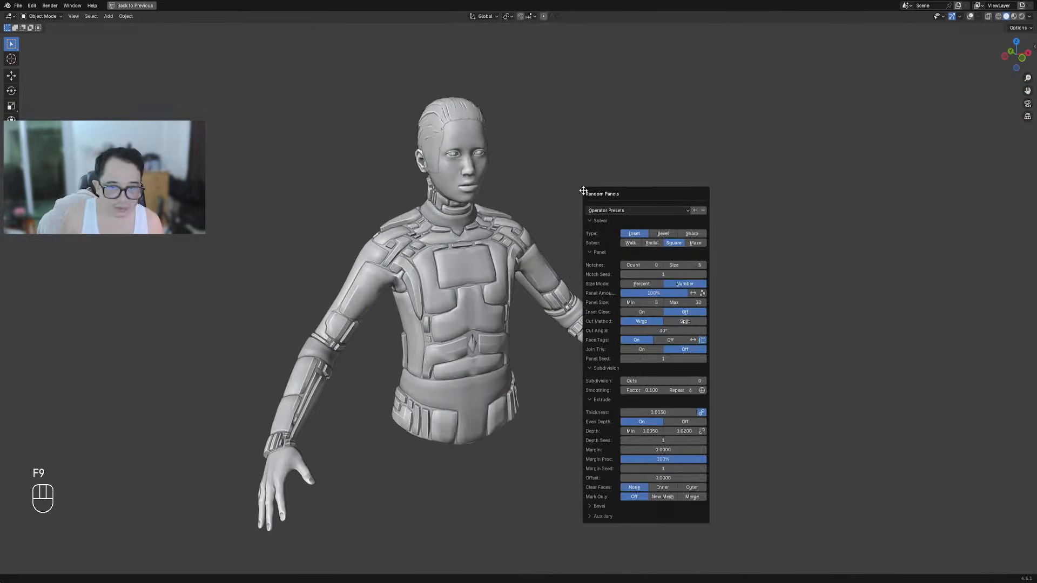
{"action": "left_click", "coordinate": [592, 516]}
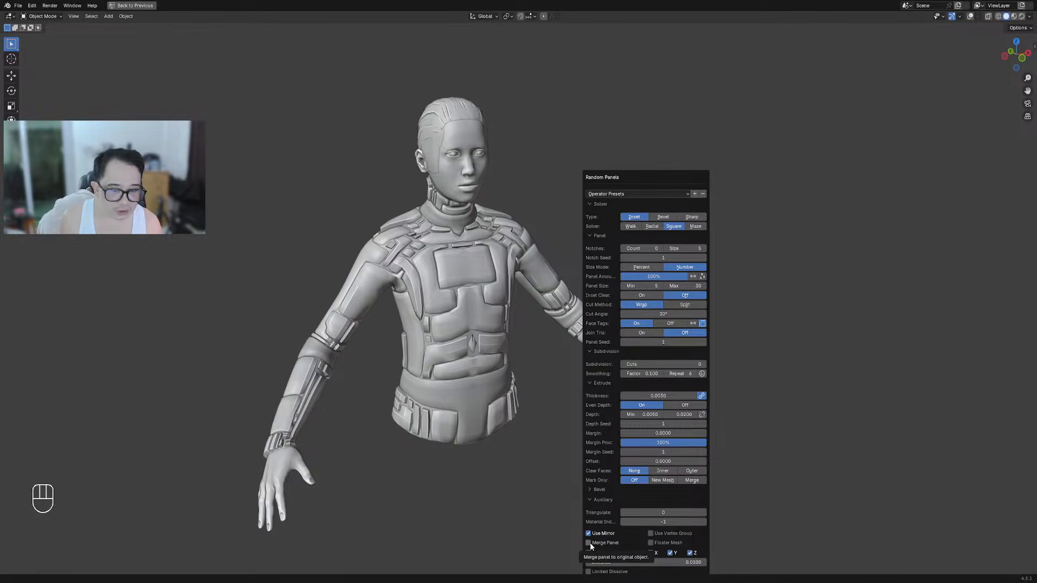
{"action": "left_click", "coordinate": [590, 544]}
{"action": "scroll", "coordinate": [383, 448], "scroll_direction": "down", "scroll_amount": 2}
{"action": "middle_click_drag", "start_coordinate": [607, 358], "coordinate": [578, 308]}
{"action": "scroll", "coordinate": [598, 359], "scroll_direction": "up", "scroll_amount": 4}
{"action": "scroll", "coordinate": [579, 332], "scroll_direction": "down", "scroll_amount": 1}
{"action": "scroll", "coordinate": [578, 307], "scroll_direction": "up", "scroll_amount": 3}
Raise the maximum panel depth to 0.0250 and set panel thickness to 0
{"action": "key", "text": "F9"}
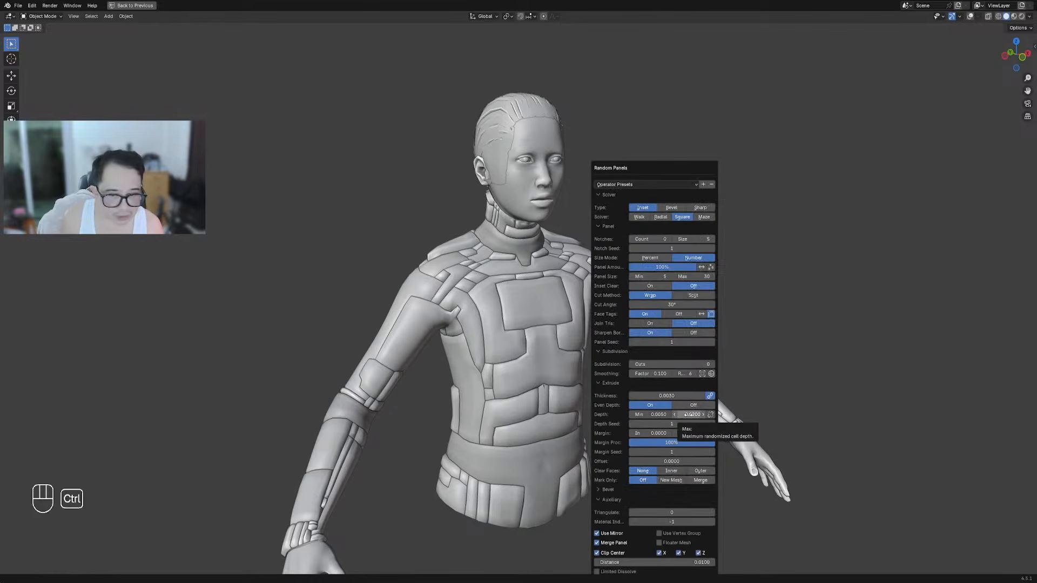
{"action": "scroll", "coordinate": [686, 414], "scroll_direction": "up", "scroll_amount": 1, "text": "ctrl"}
{"action": "scroll", "coordinate": [686, 414], "scroll_direction": "up", "scroll_amount": 2, "text": "ctrl"}
{"action": "mouse_move", "coordinate": [685, 414]}
{"action": "left_mouse_down"}
{"action": "mouse_move", "coordinate": [713, 414]}
{"action": "mouse_move", "coordinate": [689, 414]}
{"action": "mouse_move", "coordinate": [688, 433]}
{"action": "mouse_move", "coordinate": [712, 433]}
{"action": "mouse_move", "coordinate": [691, 433]}
{"action": "left_mouse_up"}
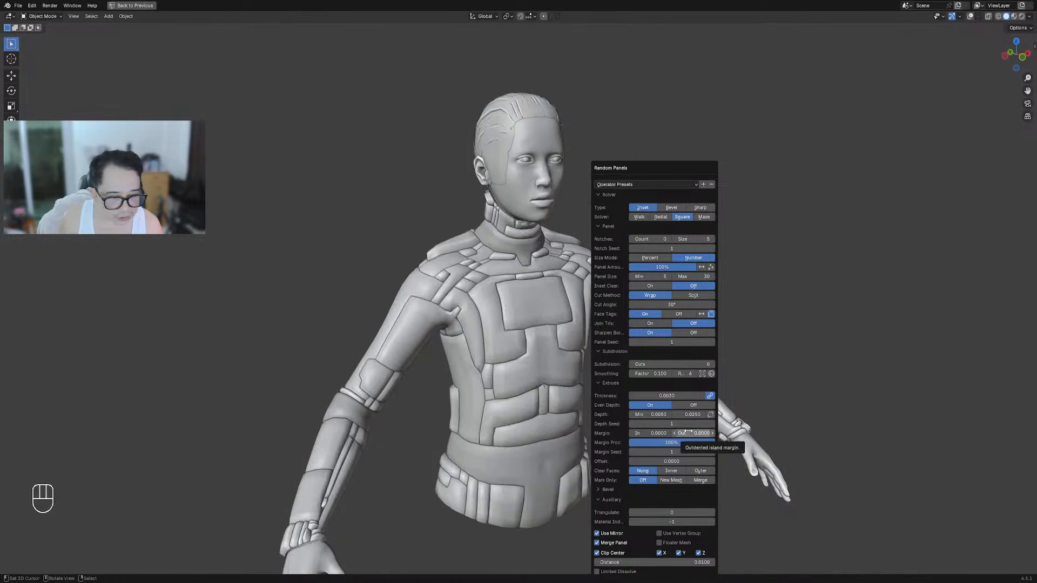
{"action": "double_click", "coordinate": [652, 396]}
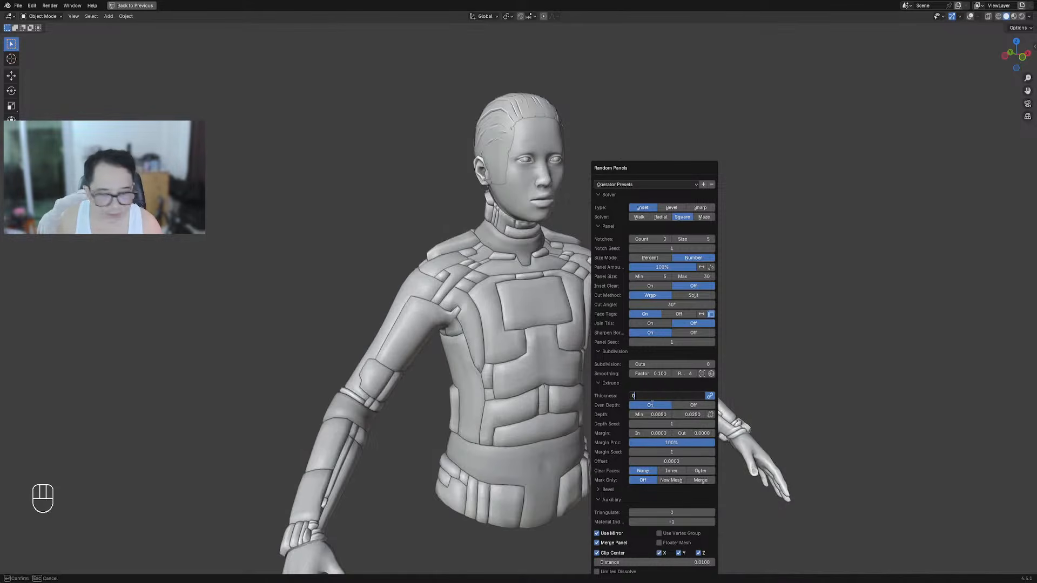
{"action": "key", "text": "Return"}
{"action": "middle_click_drag", "start_coordinate": [469, 415], "coordinate": [447, 409]}
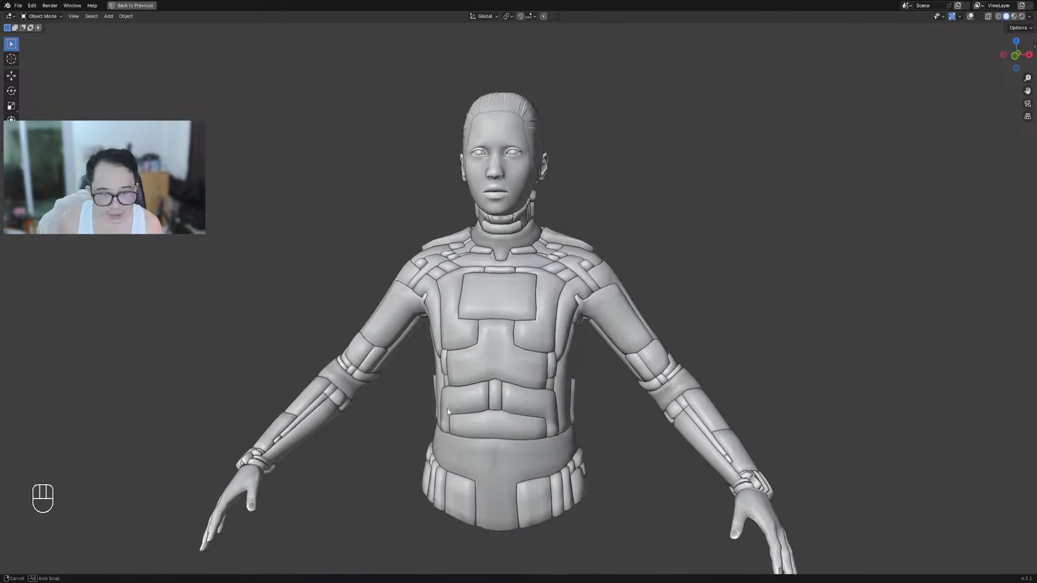
{"action": "middle_click_drag", "start_coordinate": [468, 354], "coordinate": [634, 311]}
{"action": "scroll", "coordinate": [623, 275], "scroll_direction": "up", "scroll_amount": 1}
Orbit around the bust from front, side and back to inspect the current panels
{"action": "middle_click_drag", "start_coordinate": [622, 276], "coordinate": [641, 276]}
{"action": "key", "text": "F9"}
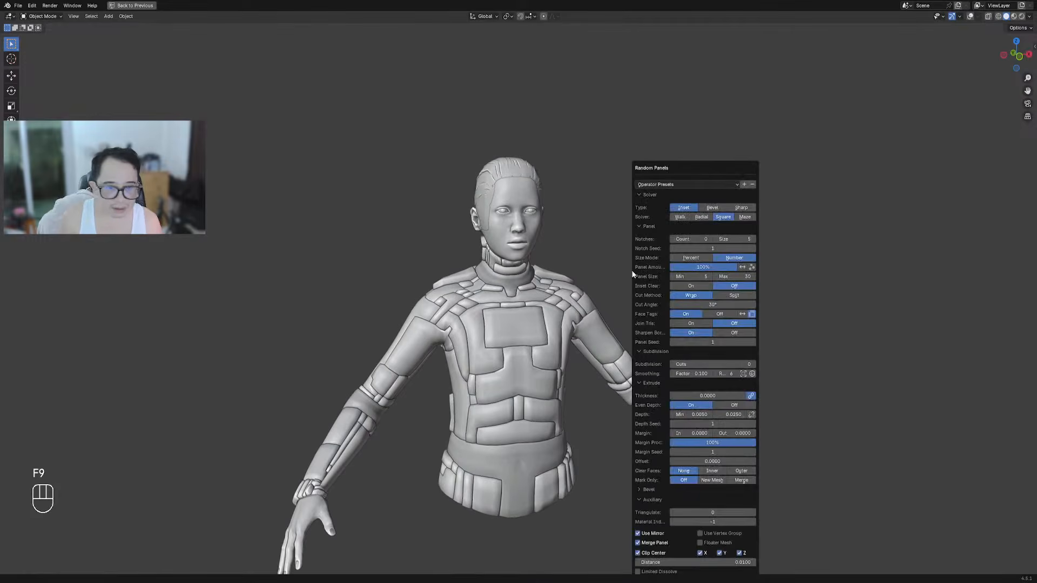
{"action": "scroll", "coordinate": [560, 328], "scroll_direction": "up", "scroll_amount": 1}
{"action": "middle_click_drag", "start_coordinate": [559, 325], "coordinate": [500, 325]}
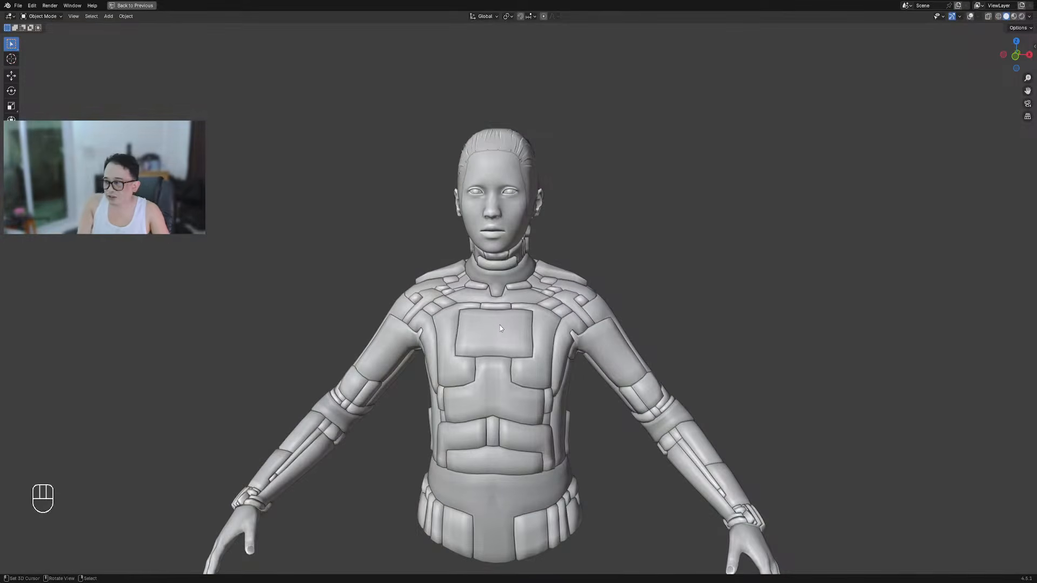
{"action": "middle_click_drag", "start_coordinate": [488, 304], "coordinate": [545, 272]}
{"action": "middle_click_drag", "start_coordinate": [566, 336], "coordinate": [650, 264]}
{"action": "scroll", "coordinate": [554, 337], "scroll_direction": "down", "scroll_amount": 2}
{"action": "scroll", "coordinate": [650, 264], "scroll_direction": "up", "scroll_amount": 2}
Change the panel subdivision cuts and review the suit from several angles
{"action": "key", "text": "F9"}
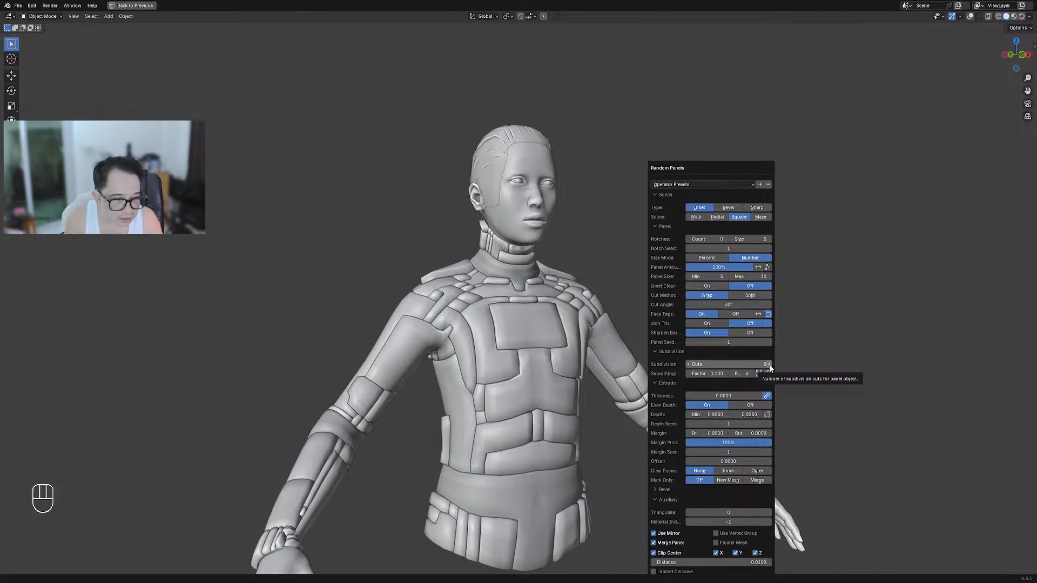
{"action": "left_click_drag", "start_coordinate": [772, 368], "coordinate": [767, 355]}
{"action": "middle_click_drag", "start_coordinate": [766, 351], "coordinate": [585, 409]}
{"action": "scroll", "coordinate": [585, 409], "scroll_direction": "up", "scroll_amount": 5}
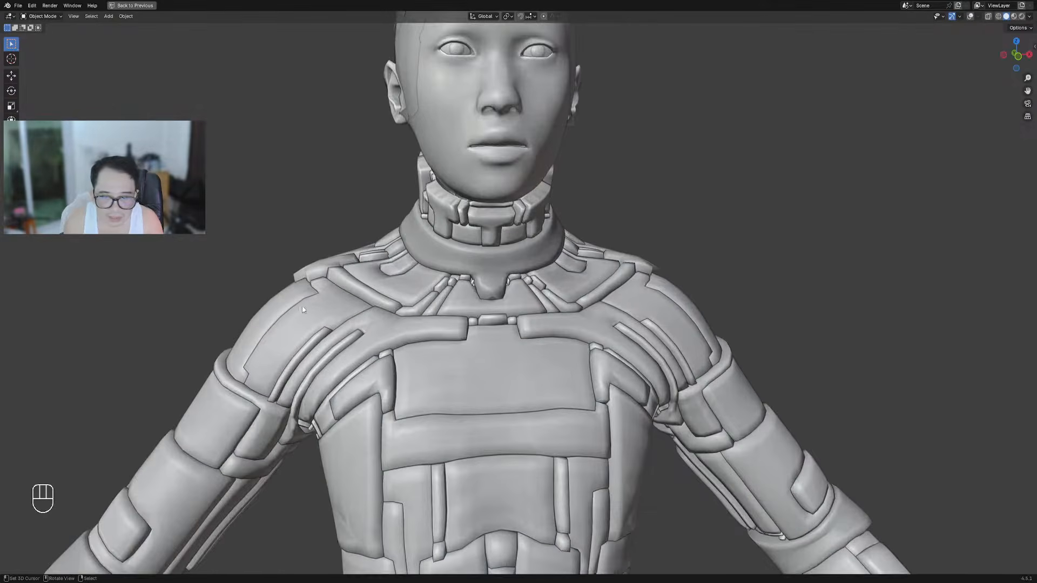
{"action": "scroll", "coordinate": [275, 309], "scroll_direction": "down", "scroll_amount": 4}
{"action": "middle_click_drag", "start_coordinate": [275, 309], "coordinate": [562, 309]}
{"action": "scroll", "coordinate": [518, 324], "scroll_direction": "down", "scroll_amount": 2}
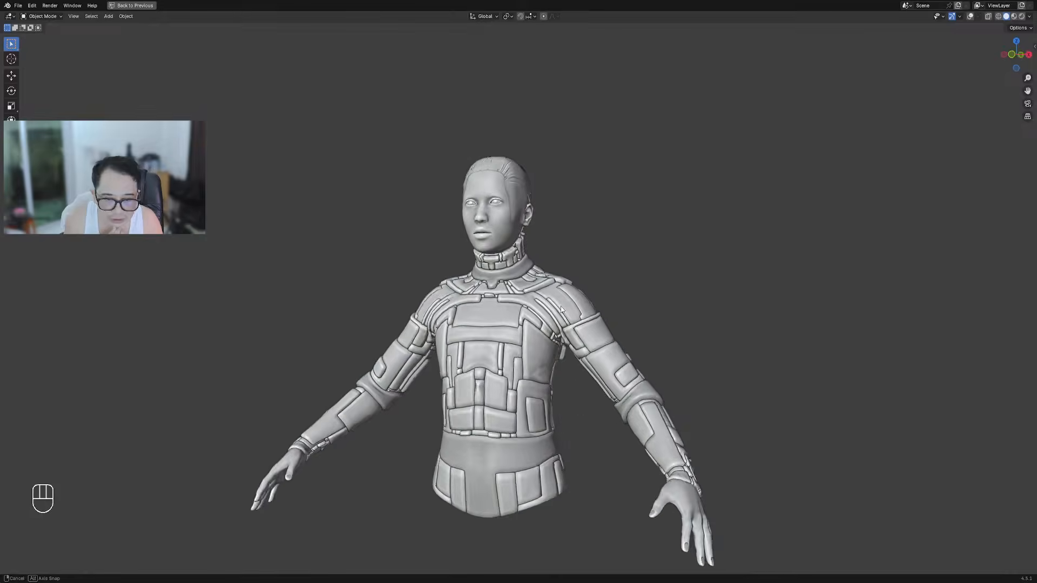
{"action": "scroll", "coordinate": [561, 309], "scroll_direction": "up", "scroll_amount": 2}
{"action": "middle_click_drag", "start_coordinate": [630, 319], "coordinate": [615, 264]}
Set the maximum panel depth to 0.01 and raise subdivision cuts to 1
{"action": "key", "text": "F9"}
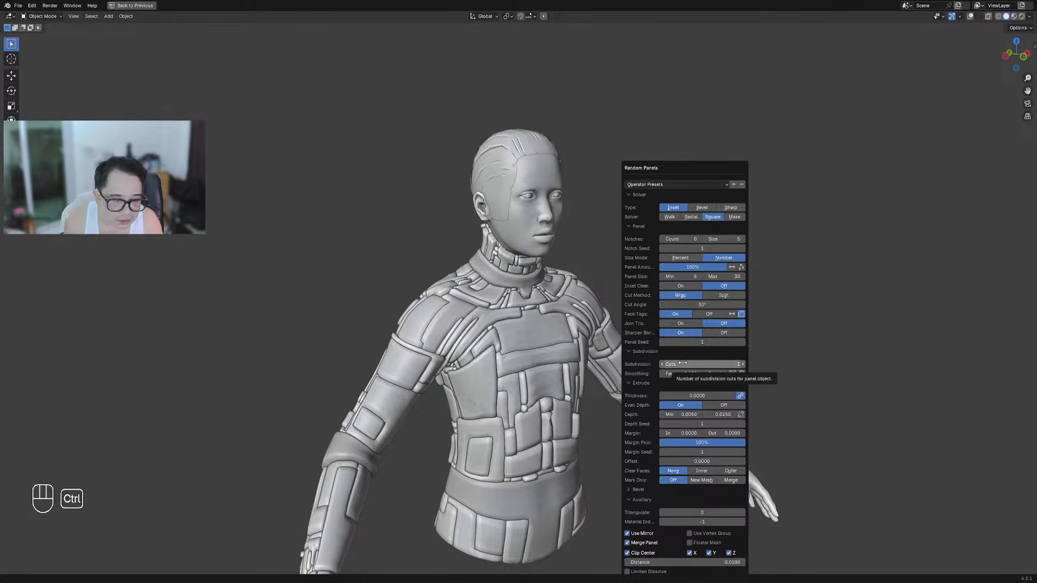
{"action": "scroll", "coordinate": [683, 363], "scroll_direction": "down", "scroll_amount": 1, "text": "ctrl"}
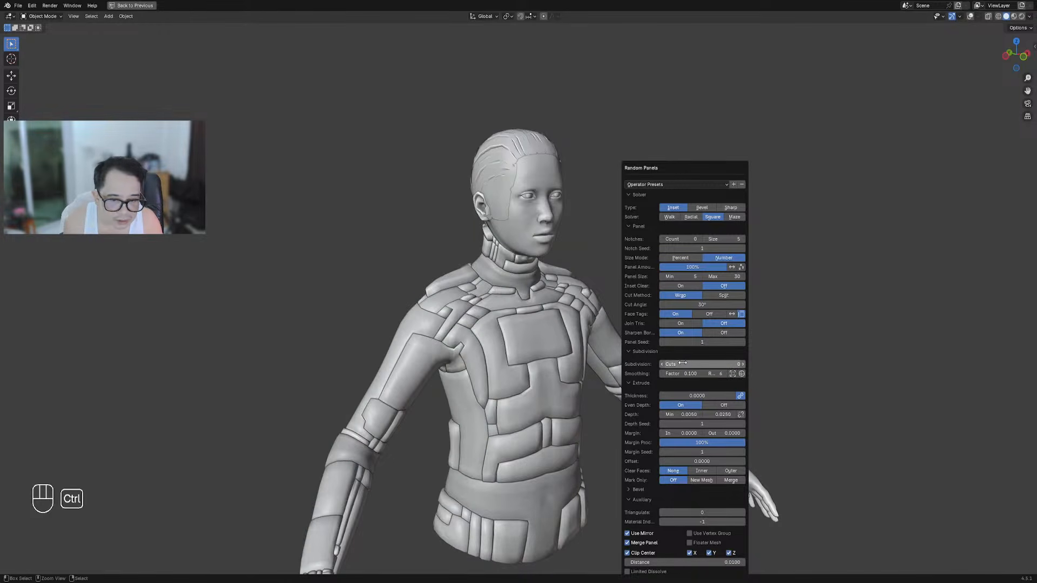
{"action": "left_click", "coordinate": [716, 415]}
{"action": "type", "text": ".1"}
{"action": "key", "text": "Return"}
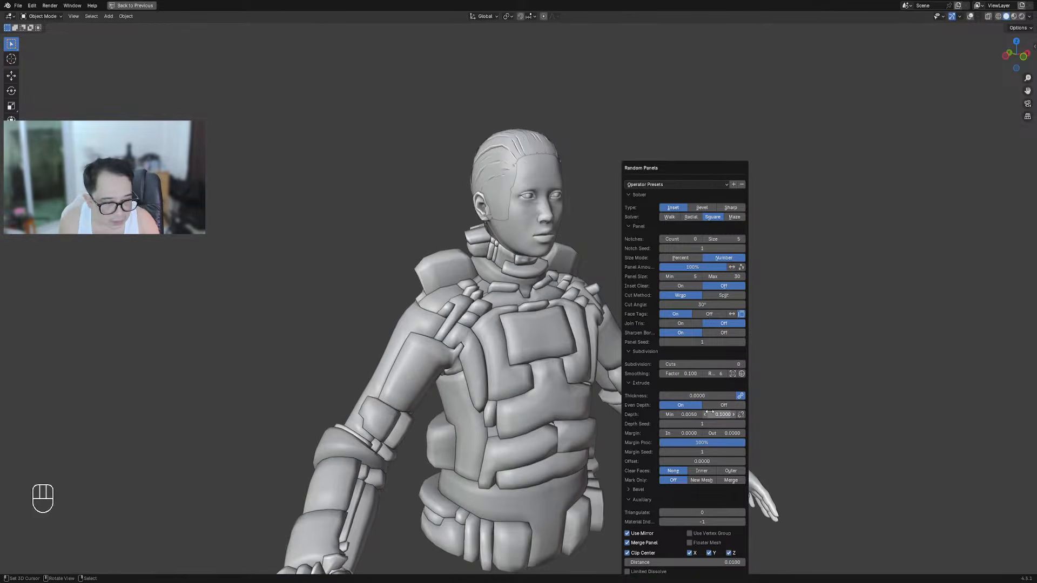
{"action": "left_click", "coordinate": [711, 413]}
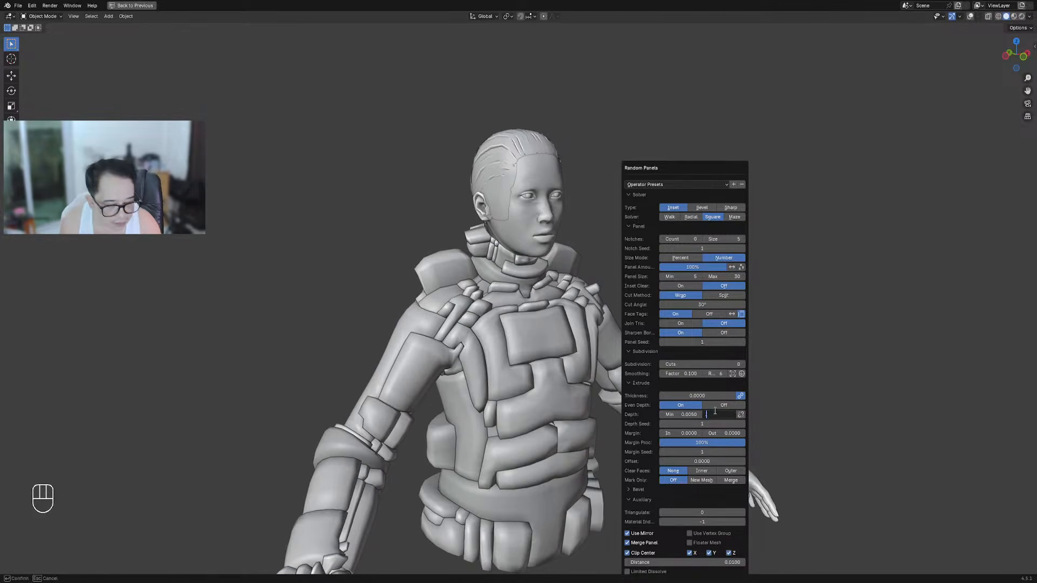
{"action": "key", "text": "Return"}
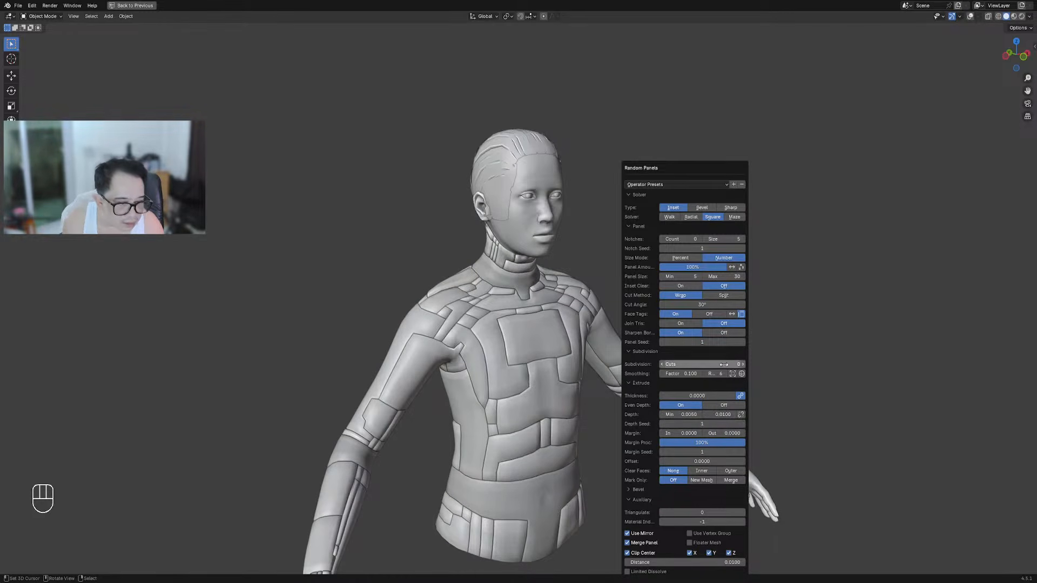
{"action": "left_click", "coordinate": [743, 365]}
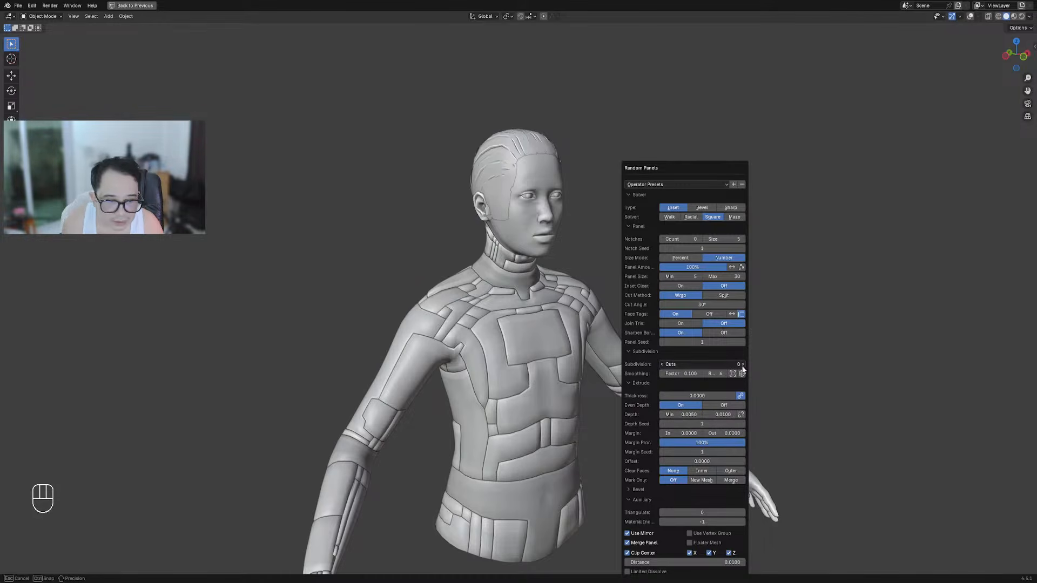
{"action": "scroll", "coordinate": [621, 382], "scroll_direction": "down", "scroll_amount": 1}
{"action": "middle_click_drag", "start_coordinate": [667, 387], "coordinate": [615, 386]}
{"action": "scroll", "coordinate": [607, 338], "scroll_direction": "up", "scroll_amount": 5}
Lower the panel amount to about 34% and turn off Inset Clear
{"action": "key", "text": "F9"}
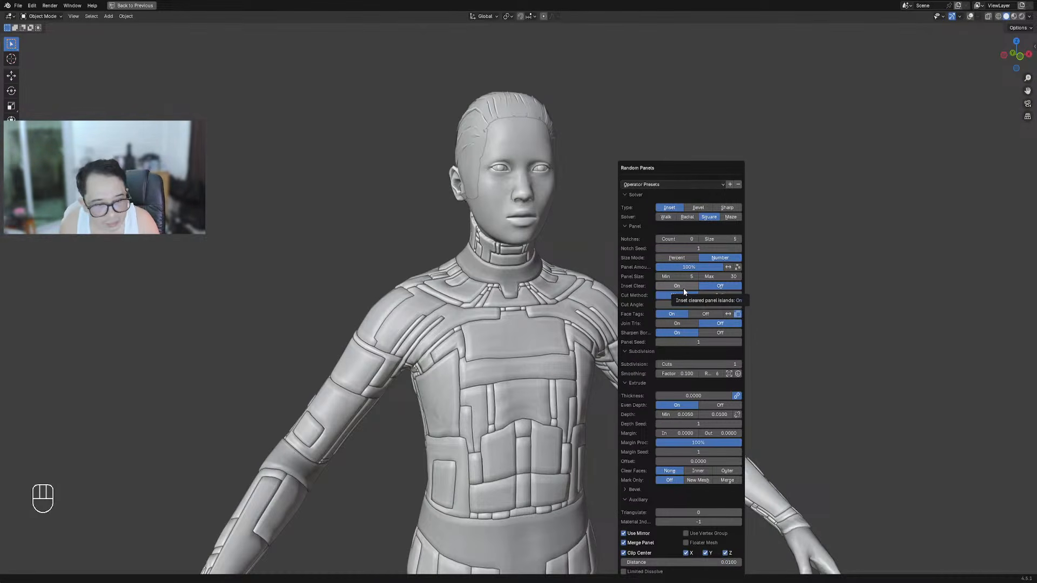
{"action": "scroll", "coordinate": [687, 367], "scroll_direction": "down", "scroll_amount": 1, "text": "ctrl"}
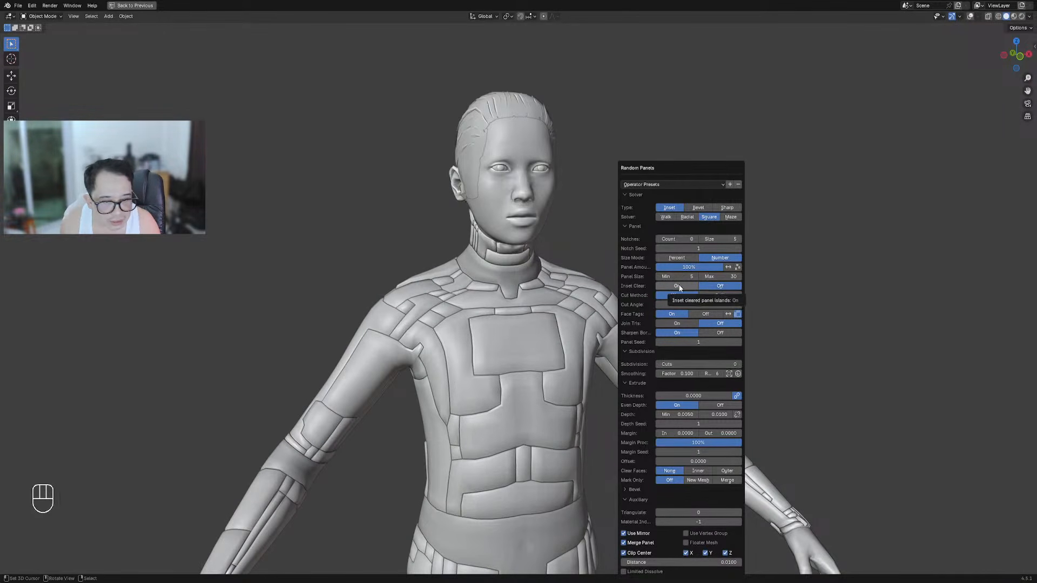
{"action": "left_click_drag", "start_coordinate": [703, 266], "coordinate": [727, 267]}
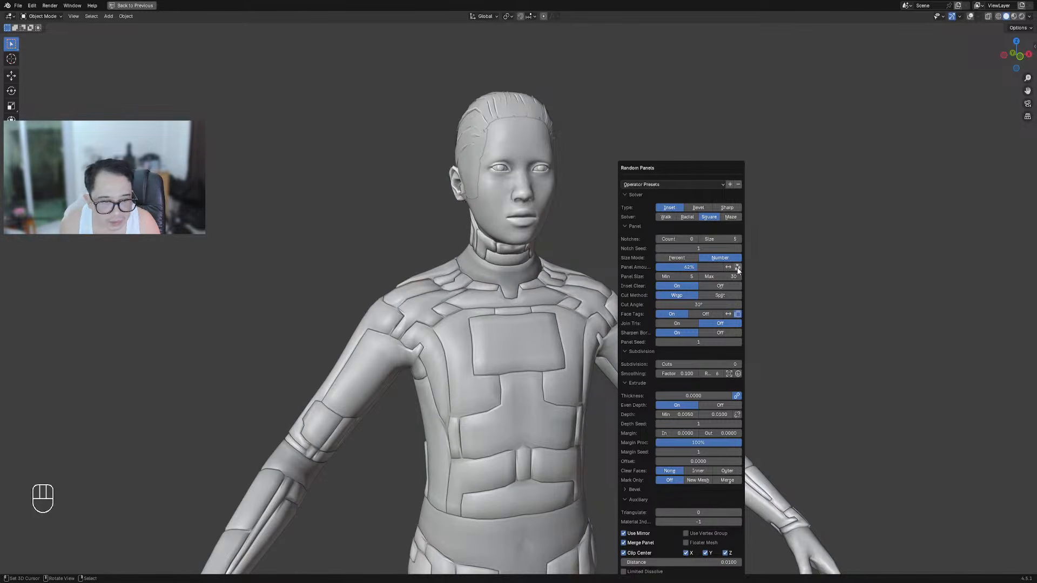
{"action": "left_click", "coordinate": [722, 286]}
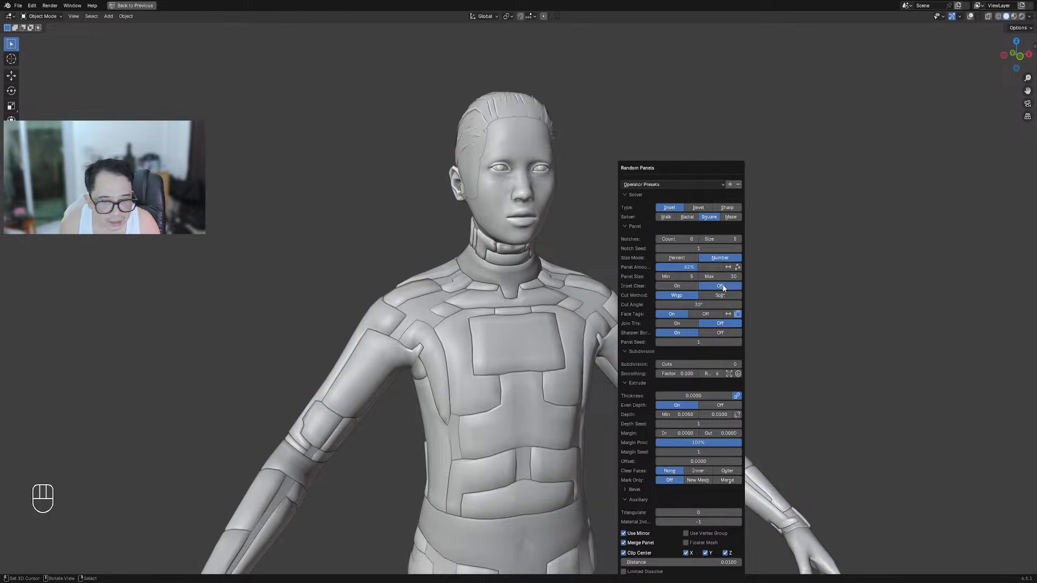
{"action": "mouse_move", "coordinate": [696, 267]}
{"action": "left_mouse_down"}
{"action": "mouse_move", "coordinate": [678, 267]}
{"action": "mouse_move", "coordinate": [689, 267]}
{"action": "left_mouse_up"}
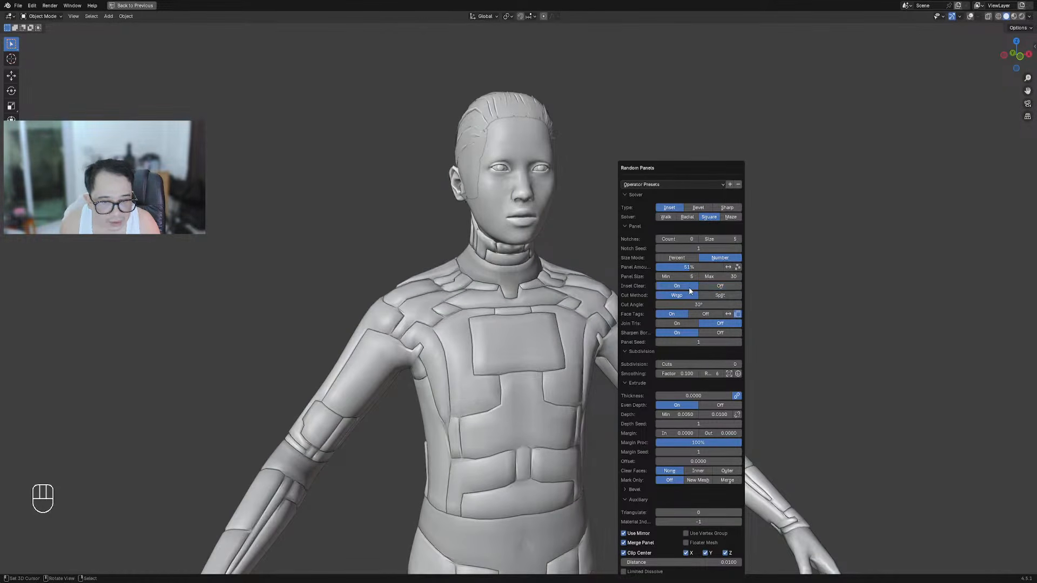
{"action": "middle_click_drag", "start_coordinate": [754, 340], "coordinate": [643, 297]}
{"action": "scroll", "coordinate": [589, 343], "scroll_direction": "up", "scroll_amount": 2}
Reduce the panel amount further to about 25% and check the sparser plates all around
{"action": "key", "text": "F9"}
{"action": "left_click_drag", "start_coordinate": [702, 267], "coordinate": [672, 267]}
{"action": "scroll", "coordinate": [587, 365], "scroll_direction": "down", "scroll_amount": 5}
{"action": "middle_click_drag", "start_coordinate": [587, 365], "coordinate": [528, 368]}
{"action": "scroll", "coordinate": [528, 368], "scroll_direction": "up", "scroll_amount": 4}
{"action": "middle_click_drag", "start_coordinate": [701, 344], "coordinate": [554, 357]}
{"action": "middle_click_drag", "start_coordinate": [497, 351], "coordinate": [637, 361]}
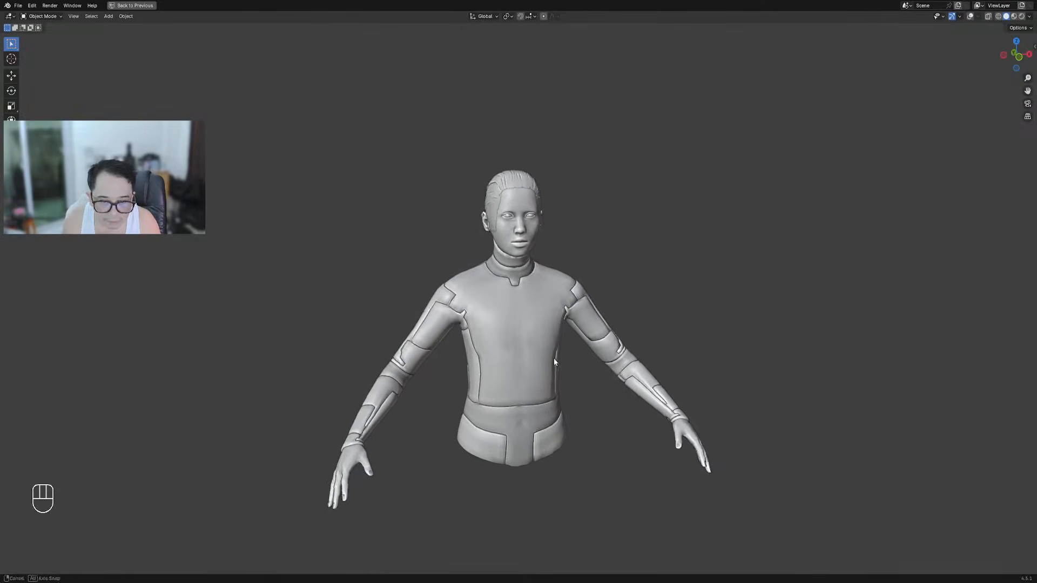
{"action": "middle_click_drag", "start_coordinate": [549, 358], "coordinate": [581, 357]}
{"action": "middle_click_drag", "start_coordinate": [581, 357], "coordinate": [581, 302], "text": "ctrl"}
Invert the panel amount influence and raise the amount toward 50%
{"action": "key", "text": "F9"}
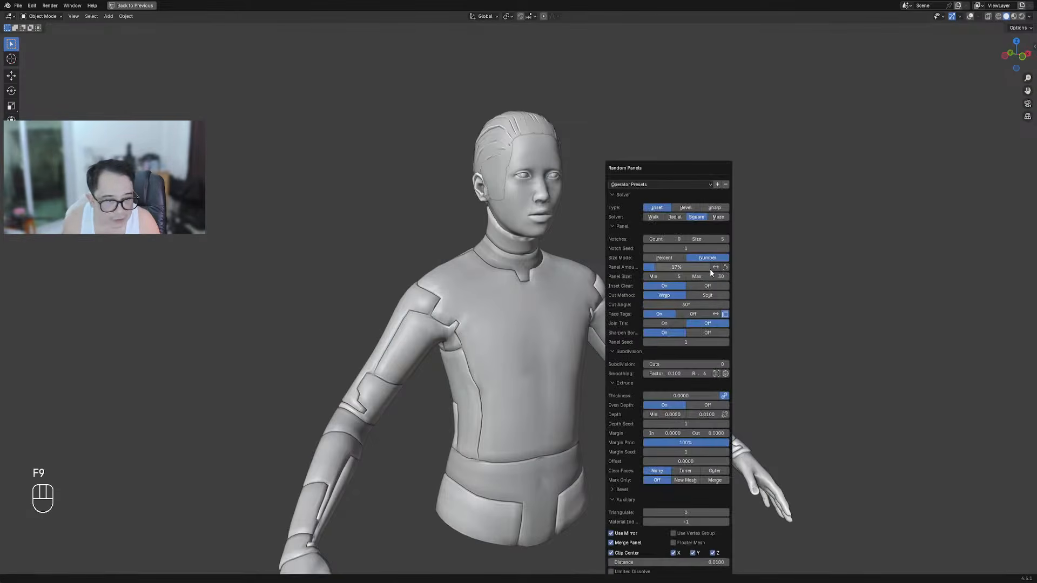
{"action": "left_click", "coordinate": [715, 267]}
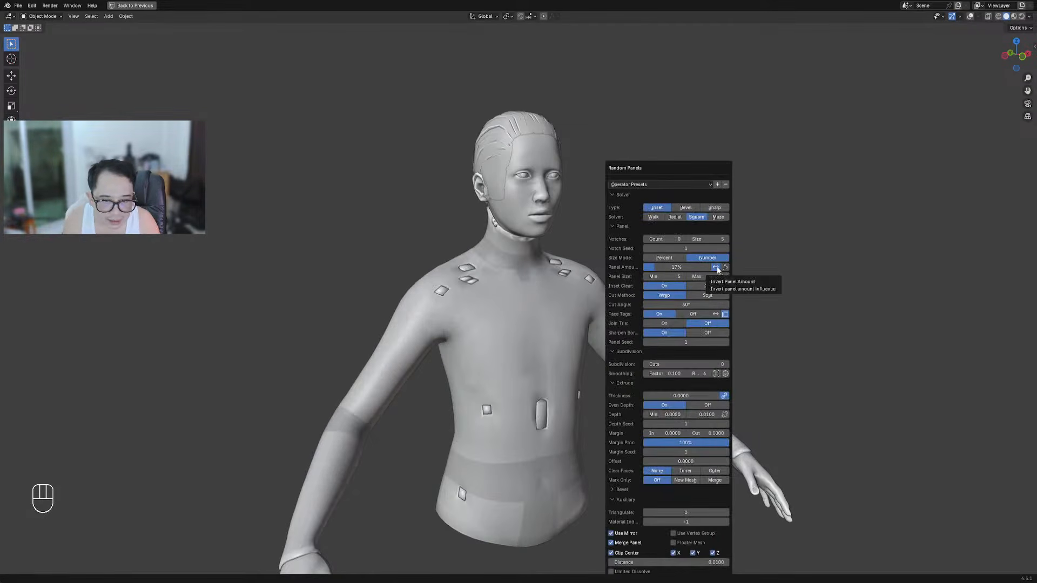
{"action": "mouse_move", "coordinate": [693, 264]}
{"action": "left_mouse_down"}
{"action": "mouse_move", "coordinate": [711, 266]}
{"action": "mouse_move", "coordinate": [676, 267]}
{"action": "left_mouse_up"}
{"action": "scroll", "coordinate": [656, 368], "scroll_direction": "down", "scroll_amount": 3}
{"action": "middle_click_drag", "start_coordinate": [656, 368], "coordinate": [637, 383]}
{"action": "scroll", "coordinate": [629, 346], "scroll_direction": "up", "scroll_amount": 4}
Turn the inversion back off, reduce the panel amount to about 35%, and review the seams
{"action": "key", "text": "F9"}
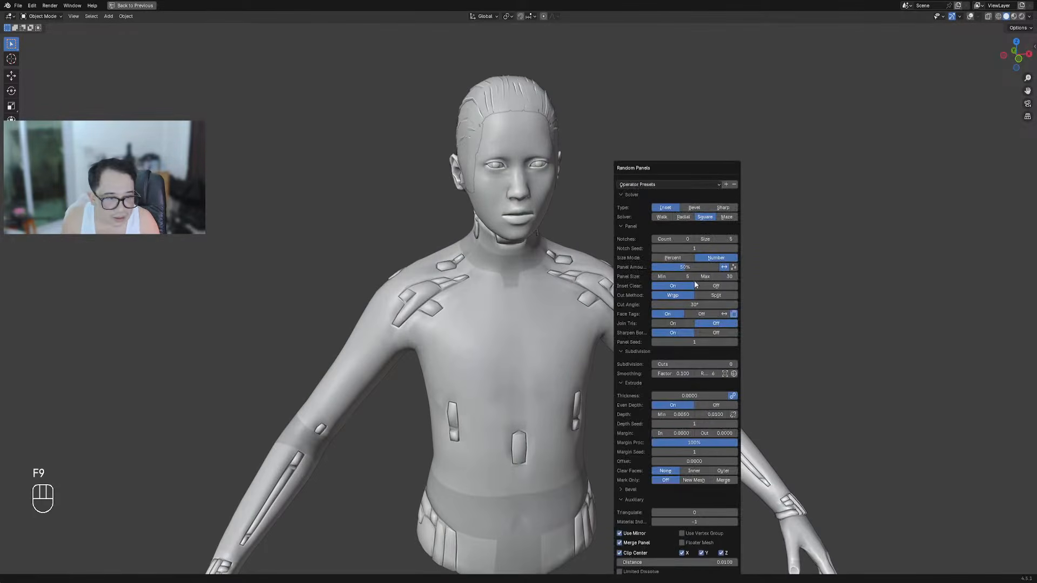
{"action": "left_click", "coordinate": [723, 268]}
{"action": "left_click_drag", "start_coordinate": [699, 269], "coordinate": [674, 269]}
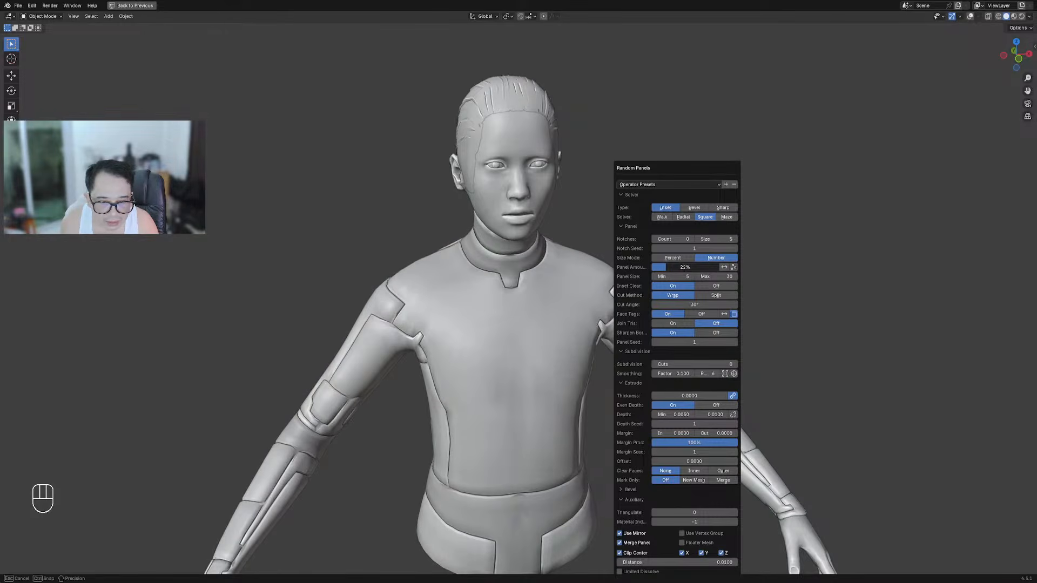
{"action": "scroll", "coordinate": [584, 368], "scroll_direction": "down", "scroll_amount": 3}
{"action": "middle_click_drag", "start_coordinate": [584, 368], "coordinate": [381, 355]}
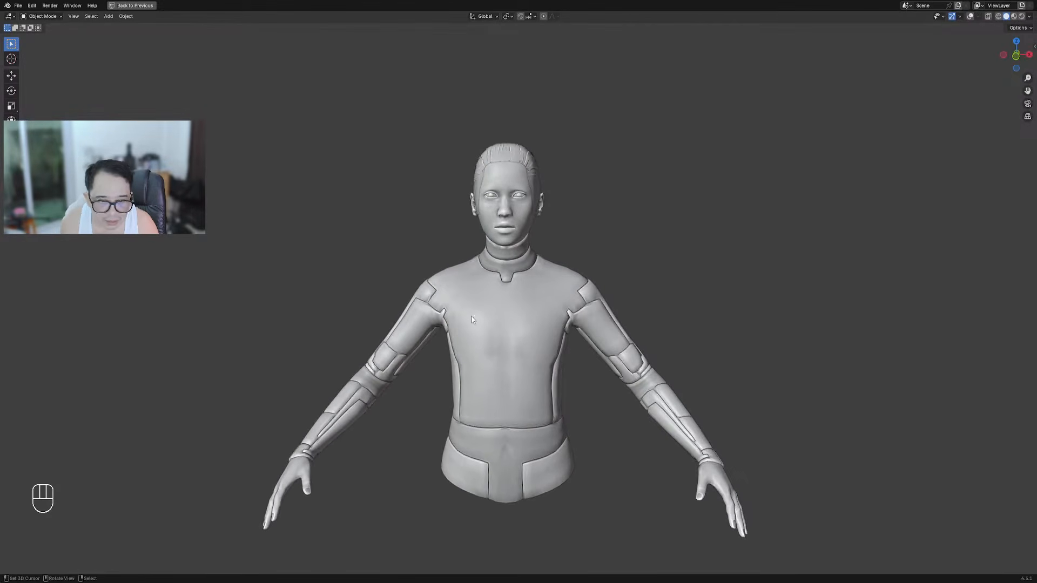
{"action": "middle_click_drag", "start_coordinate": [497, 316], "coordinate": [510, 285]}
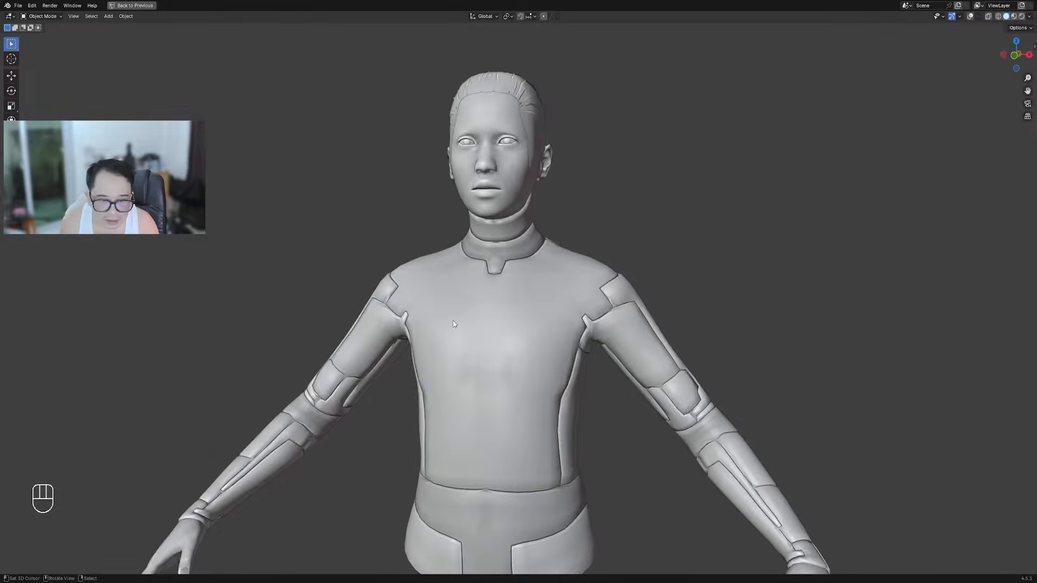
{"action": "scroll", "coordinate": [453, 324], "scroll_direction": "down", "scroll_amount": 3}
{"action": "middle_click_drag", "start_coordinate": [496, 325], "coordinate": [636, 276]}
{"action": "scroll", "coordinate": [618, 256], "scroll_direction": "up", "scroll_amount": 2}
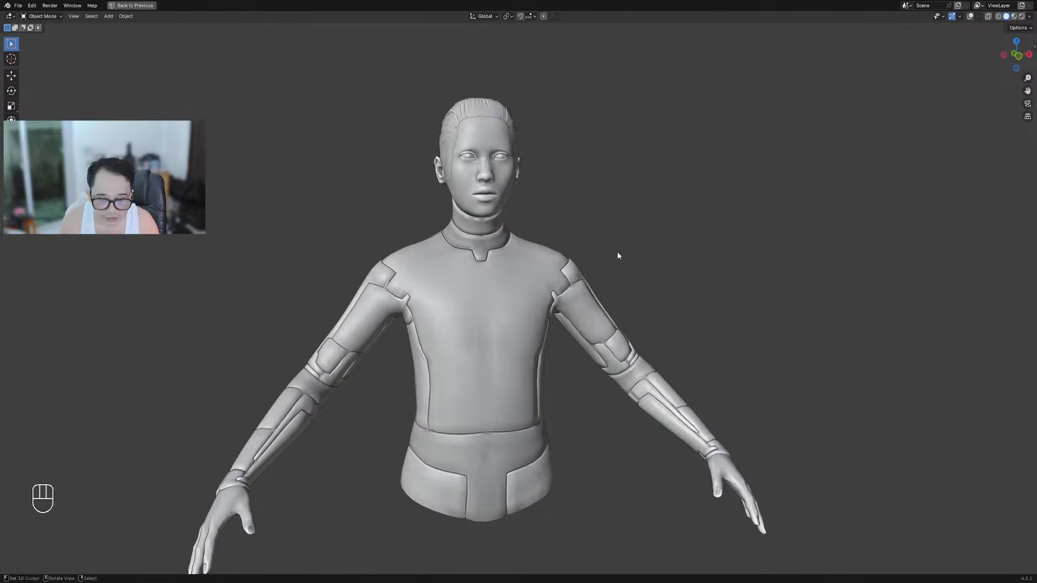
{"action": "key", "text": "F9"}
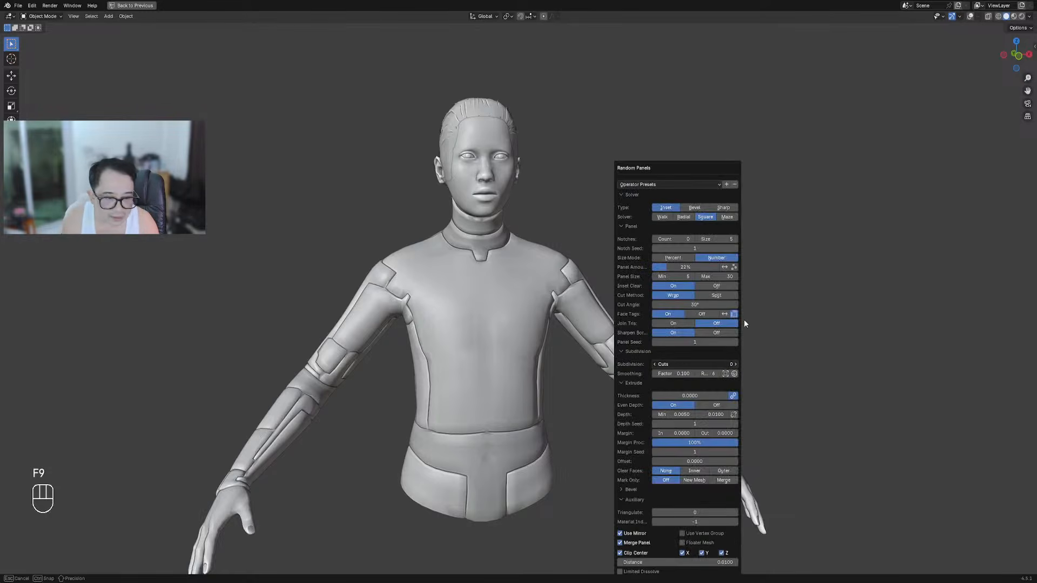
{"action": "key", "text": "Escape"}
{"action": "middle_click_drag", "start_coordinate": [642, 333], "coordinate": [639, 269]}
Step the panel seed through 2, 3 and 4, then settle on seed 1
{"action": "key", "text": "F9"}
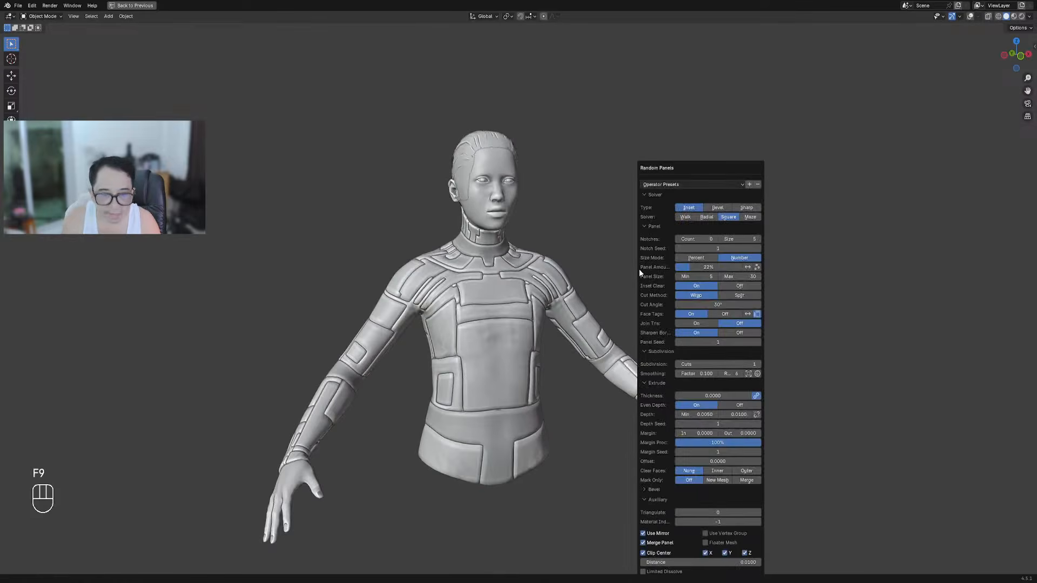
{"action": "left_click", "coordinate": [759, 342]}
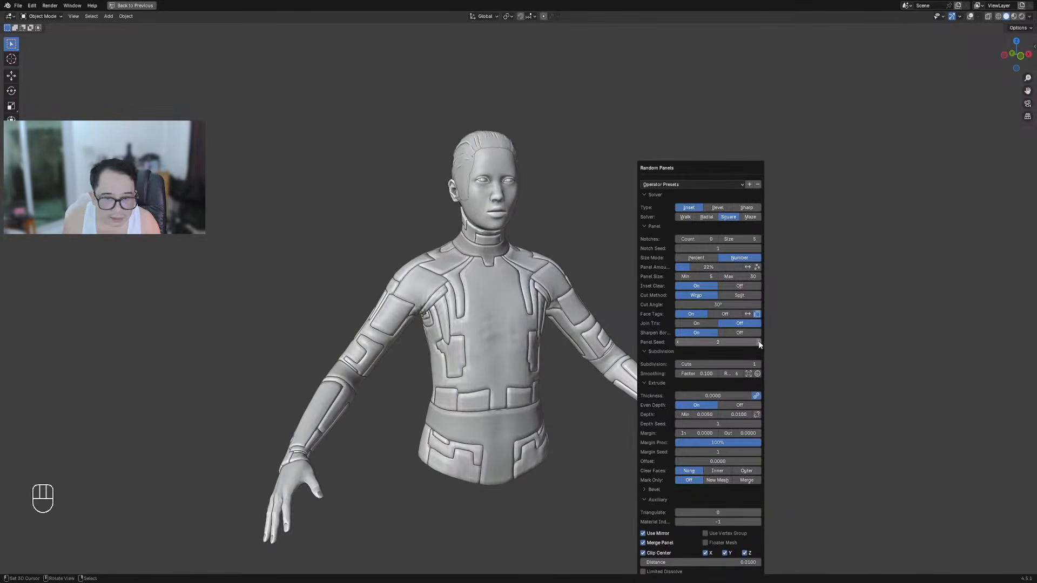
{"action": "left_click", "coordinate": [759, 343]}
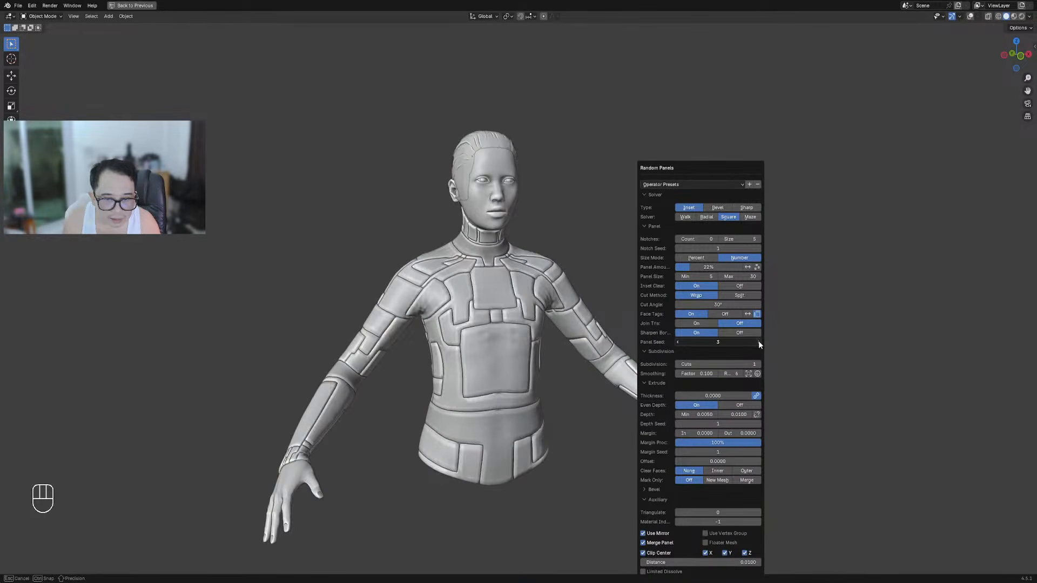
{"action": "left_click", "coordinate": [759, 343]}
{"action": "left_click_drag", "start_coordinate": [759, 344], "coordinate": [759, 343]}
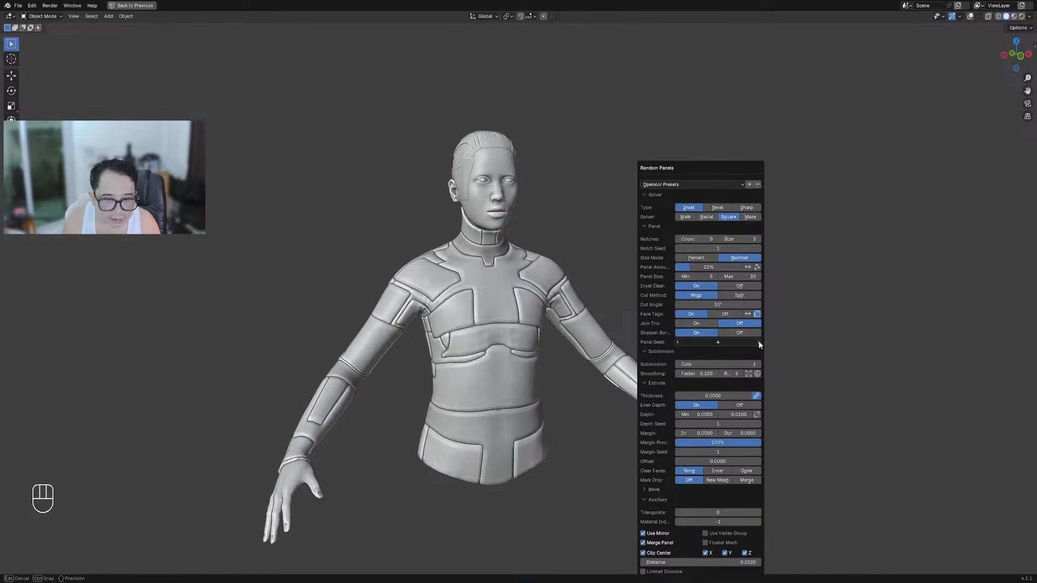
{"action": "left_click", "coordinate": [725, 342]}
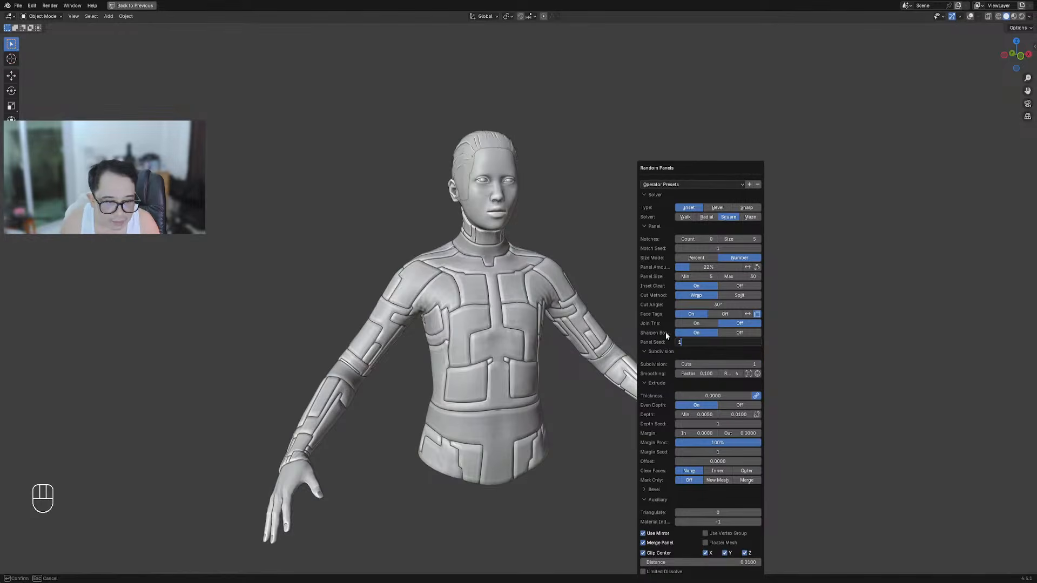
{"action": "key", "text": "Return"}
{"action": "scroll", "coordinate": [702, 362], "scroll_direction": "down", "scroll_amount": 1, "text": "ctrl"}
{"action": "middle_click_drag", "start_coordinate": [585, 379], "coordinate": [558, 381]}
{"action": "middle_click_drag", "start_coordinate": [657, 307], "coordinate": [429, 308]}
{"action": "middle_click_drag", "start_coordinate": [626, 297], "coordinate": [479, 291]}
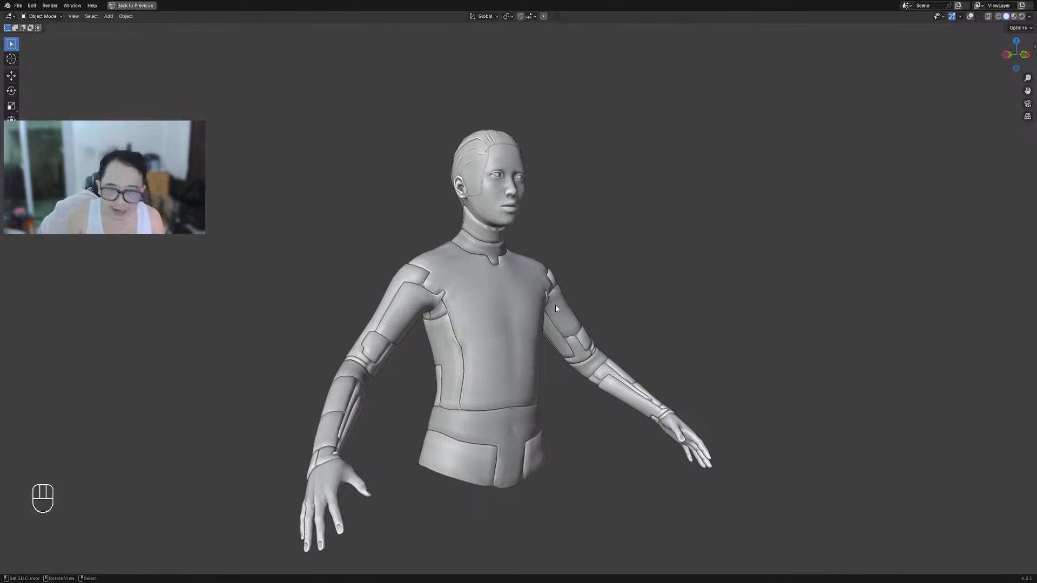
Put the bust in Edit Mode with wireframe overlays shown and all mesh deselected
{"action": "mouse_move", "coordinate": [555, 308]}
{"action": "middle_mouse_down"}
{"action": "mouse_move", "coordinate": [526, 308]}
{"action": "mouse_move", "coordinate": [547, 302]}
{"action": "middle_mouse_up"}
{"action": "scroll", "coordinate": [513, 310], "scroll_direction": "up", "scroll_amount": 1}
{"action": "right_click", "coordinate": [515, 309]}
{"action": "key", "text": "Tab"}
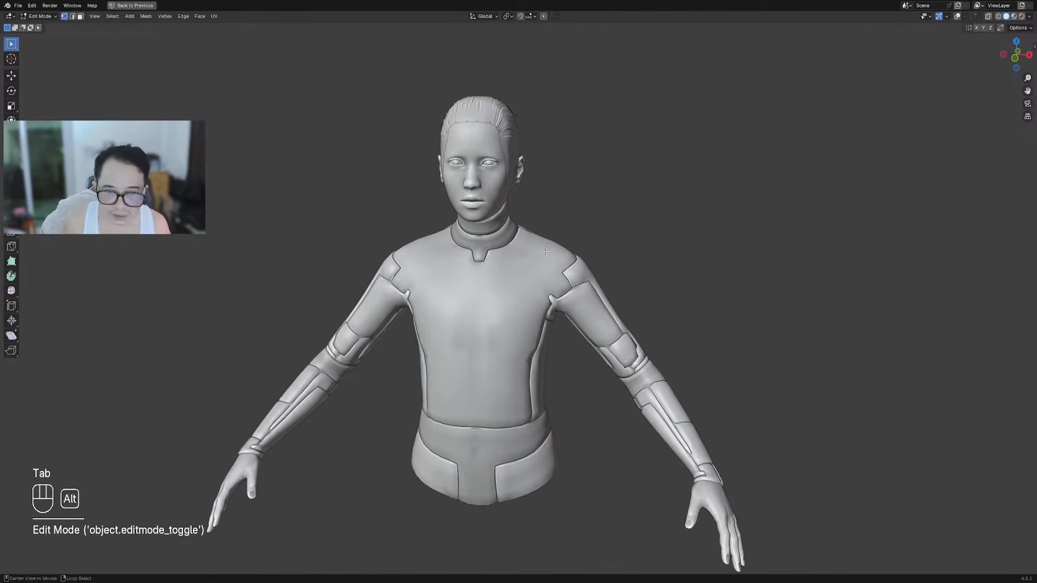
{"action": "key", "text": "shift+alt+z"}
{"action": "key", "text": "alt+a"}
{"action": "middle_click_drag", "start_coordinate": [546, 251], "coordinate": [572, 270]}
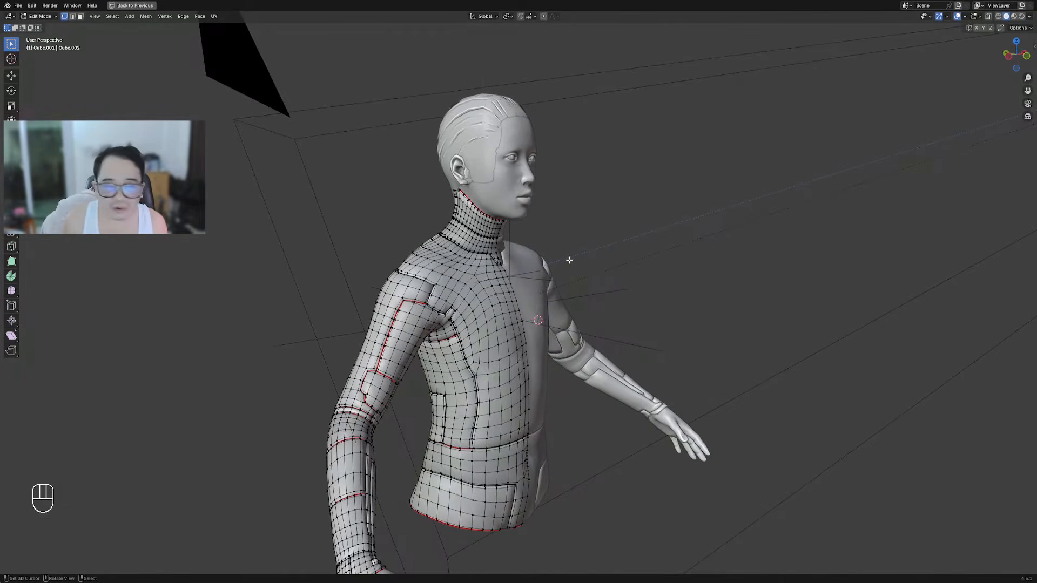
{"action": "middle_click_drag", "start_coordinate": [569, 260], "coordinate": [557, 310]}
Return to Object Mode and bring up the Random Flow menu's Extras options
{"action": "key", "text": "Tab"}
{"action": "scroll", "coordinate": [557, 310], "scroll_direction": "up", "scroll_amount": 4}
{"action": "scroll", "coordinate": [522, 279], "scroll_direction": "down", "scroll_amount": 6}
{"action": "mouse_move", "coordinate": [637, 267]}
{"action": "middle_mouse_down"}
{"action": "mouse_move", "coordinate": [485, 266]}
{"action": "mouse_move", "coordinate": [670, 272]}
{"action": "mouse_move", "coordinate": [653, 248]}
{"action": "mouse_move", "coordinate": [646, 277]}
{"action": "middle_mouse_up"}
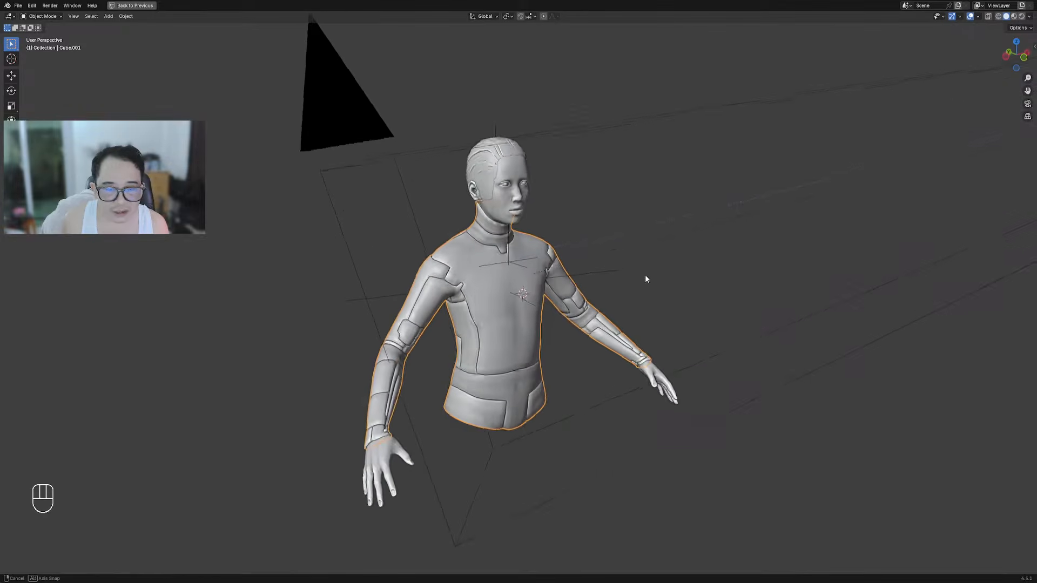
{"action": "scroll", "coordinate": [510, 263], "scroll_direction": "up", "scroll_amount": 3}
{"action": "middle_click_drag", "start_coordinate": [510, 264], "coordinate": [523, 212]}
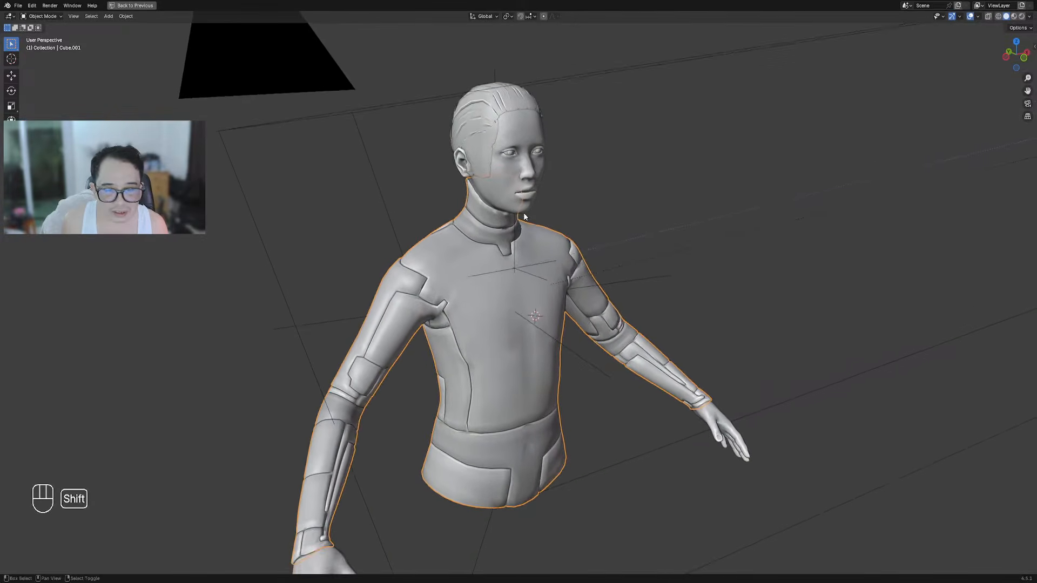
{"action": "key", "text": "shift+q"}
{"action": "mouse_move", "coordinate": [510, 324]}
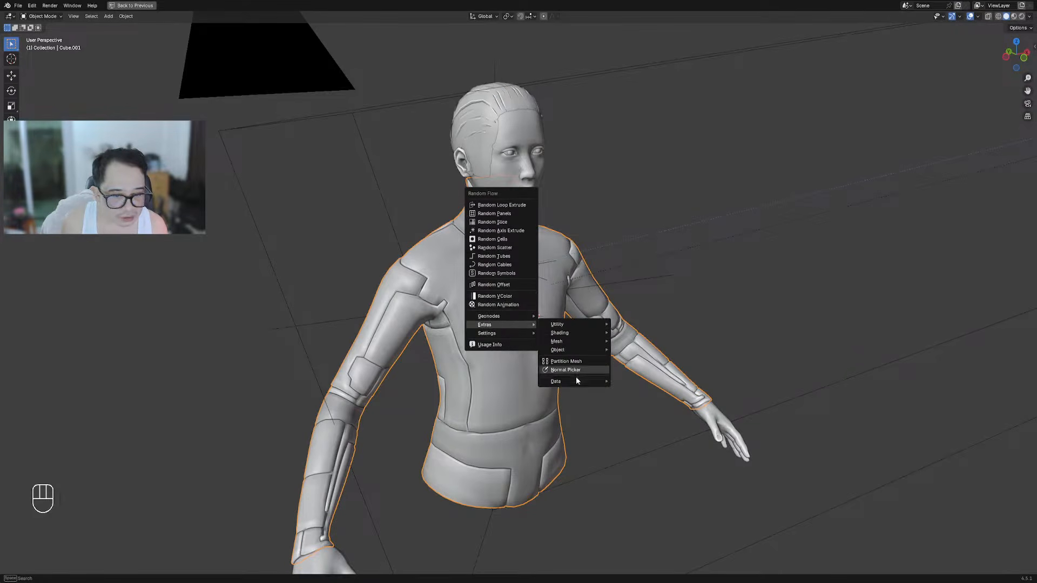
Add a new cube and scale it down to a small size
{"action": "mouse_move", "coordinate": [575, 381]}
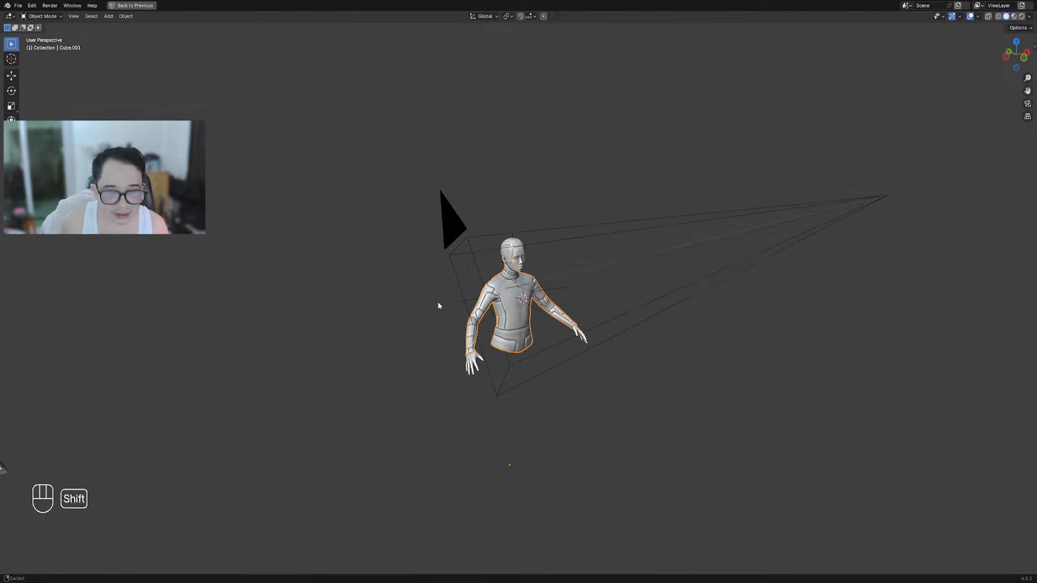
{"action": "key", "text": "shift+a"}
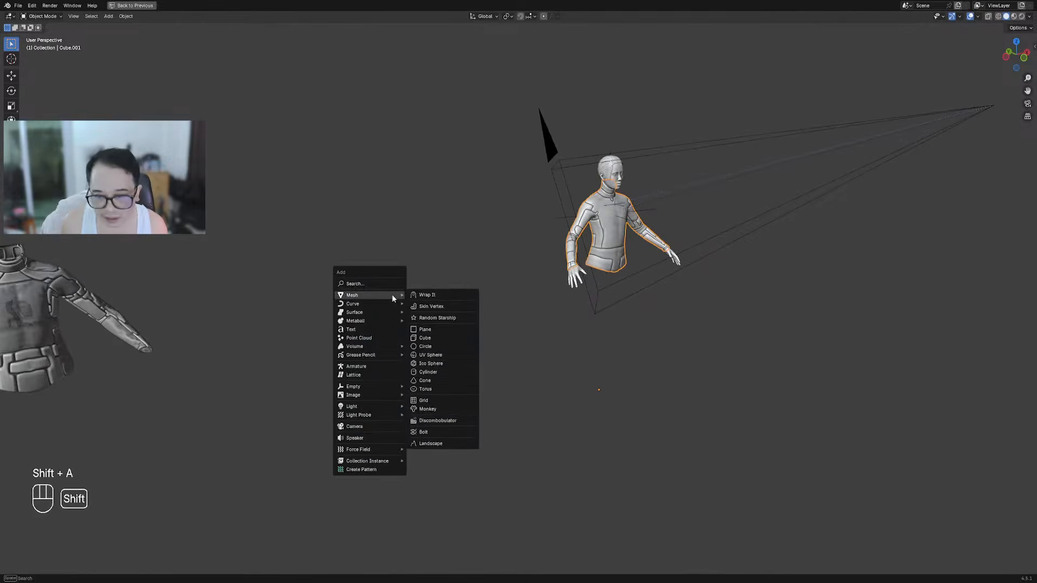
{"action": "left_click", "coordinate": [430, 339]}
{"action": "key", "text": "s"}
{"action": "left_click", "coordinate": [424, 288]}
{"action": "key", "text": "shift+a"}
{"action": "mouse_move", "coordinate": [371, 250]}
Restore Cube.001_save_data onto the cube through Random Flow's Save/Use/Clear data option
{"action": "key", "text": "shift+q"}
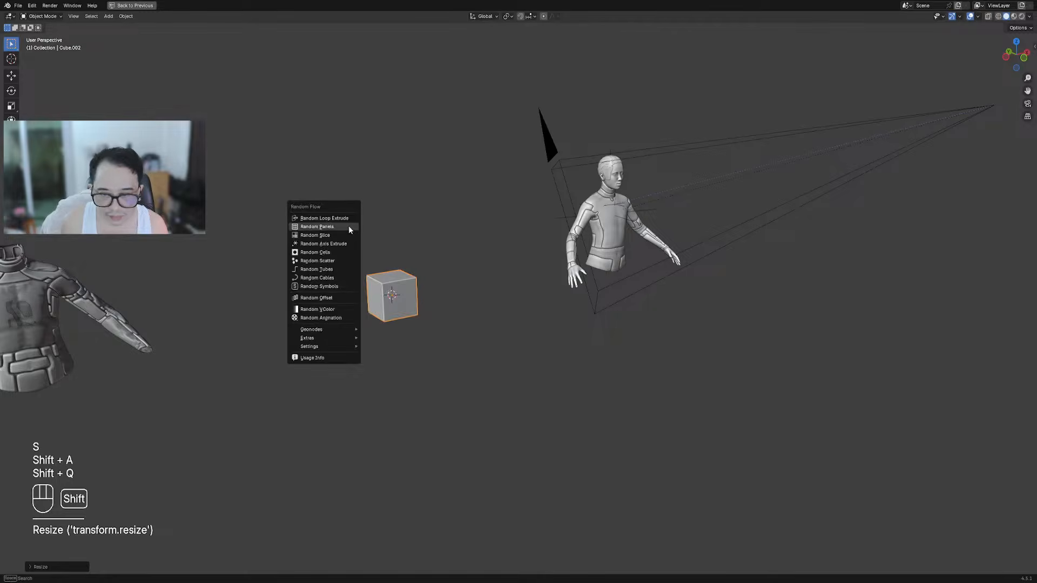
{"action": "mouse_move", "coordinate": [332, 347]}
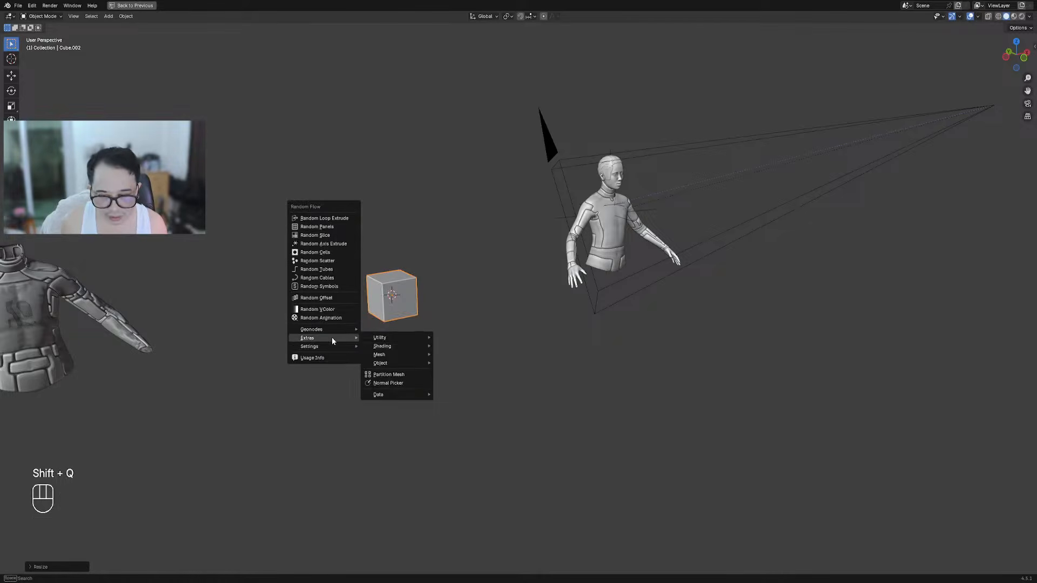
{"action": "mouse_move", "coordinate": [393, 394]}
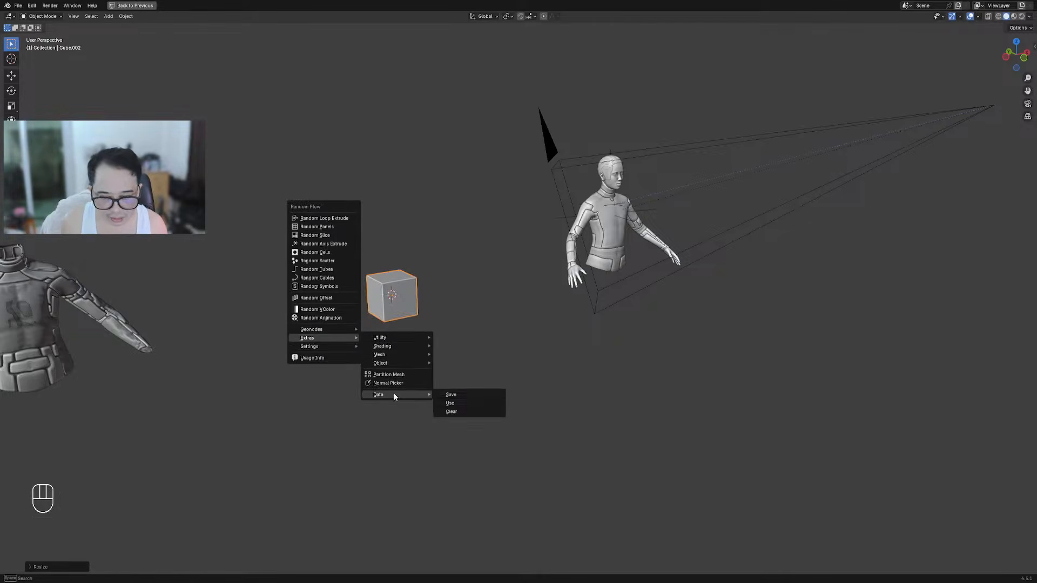
{"action": "left_click", "coordinate": [468, 403]}
{"action": "left_click", "coordinate": [478, 407]}
{"action": "left_click", "coordinate": [478, 420]}
{"action": "left_click", "coordinate": [470, 437]}
Scale the restored shirt mesh up, then delete the object
{"action": "scroll", "coordinate": [363, 212], "scroll_direction": "up", "scroll_amount": 5}
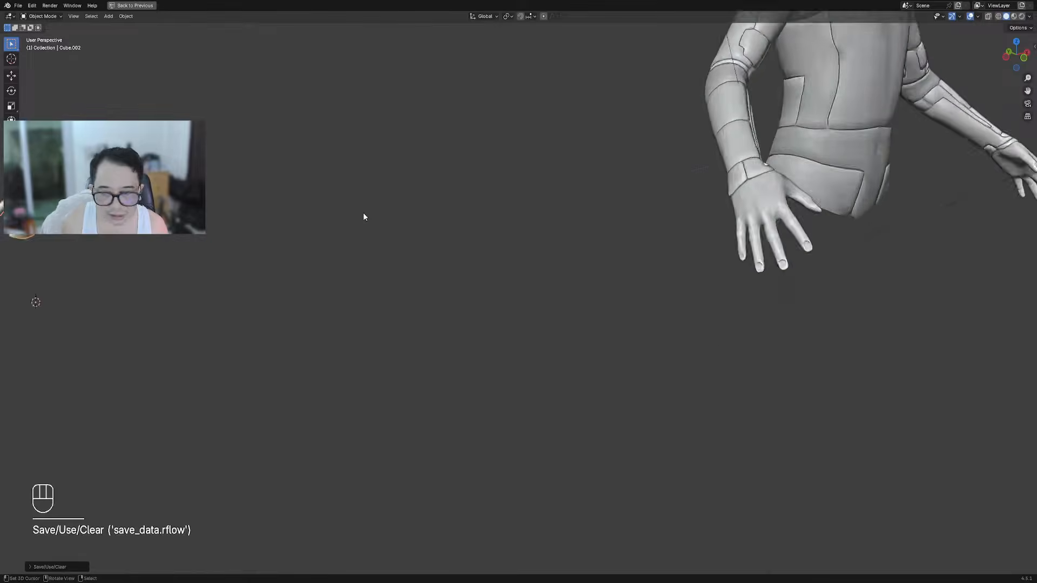
{"action": "scroll", "coordinate": [363, 212], "scroll_direction": "down", "scroll_amount": 4}
{"action": "key", "text": "s"}
{"action": "left_click", "coordinate": [730, 240]}
{"action": "middle_click_drag", "start_coordinate": [440, 102], "coordinate": [522, 221], "text": "shift"}
{"action": "key", "text": "s"}
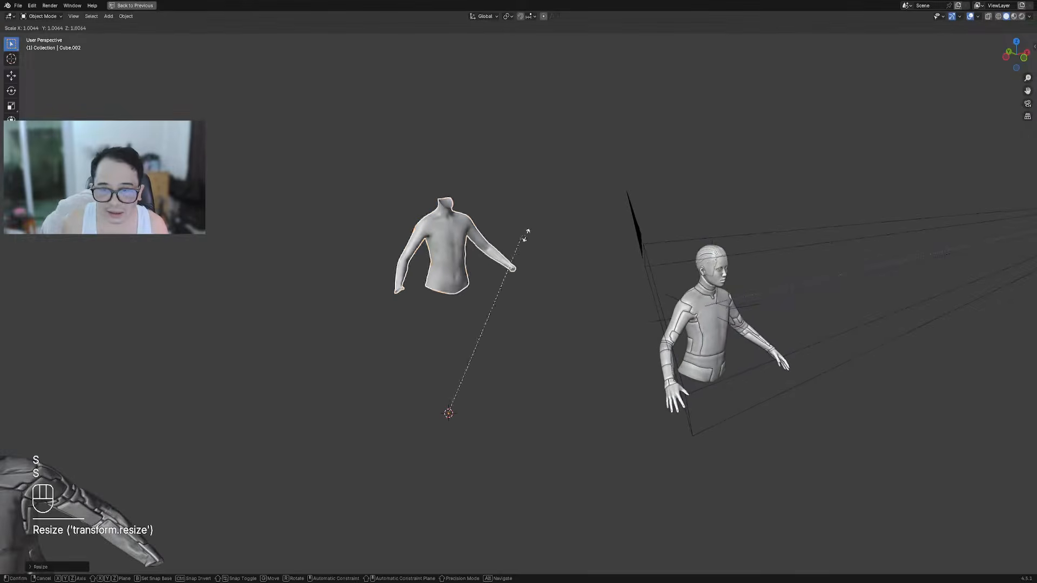
{"action": "left_click", "coordinate": [636, 222]}
{"action": "key", "text": "x"}
{"action": "left_click", "coordinate": [473, 175]}
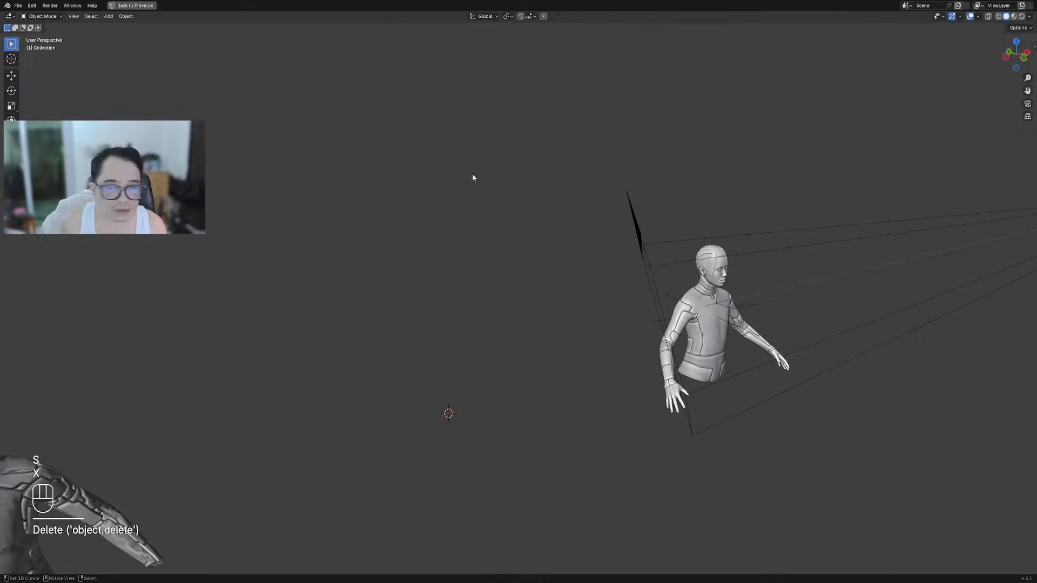
{"action": "scroll", "coordinate": [684, 294], "scroll_direction": "up", "scroll_amount": 6}
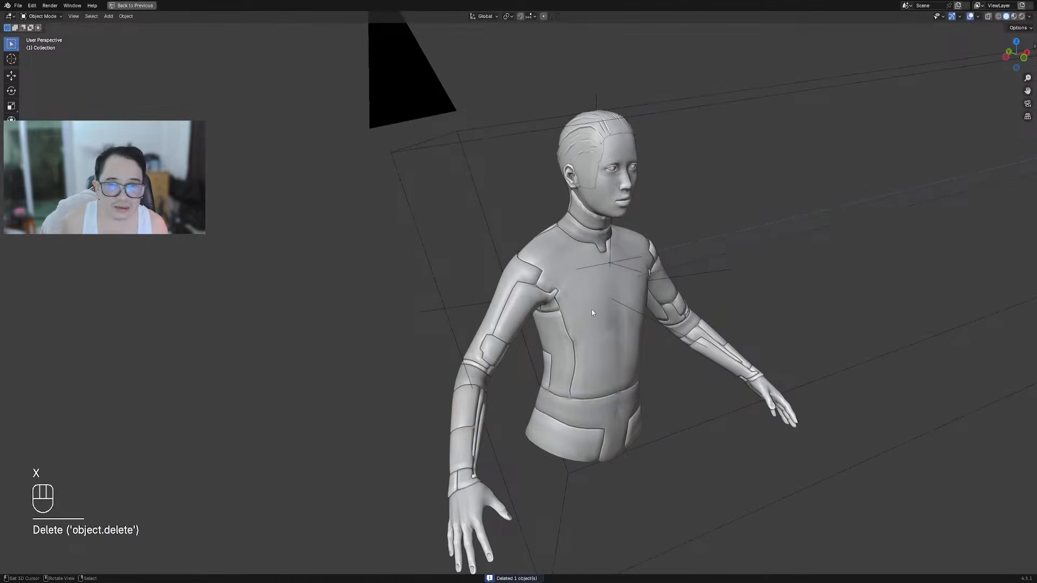
Select the bust, enter Edit Mode with nothing selected, and inspect the shoulder in wireframe
{"action": "middle_click_drag", "start_coordinate": [591, 308], "coordinate": [562, 287]}
{"action": "left_click", "coordinate": [575, 310]}
{"action": "key", "text": "Tab"}
{"action": "key", "text": "alt+a"}
{"action": "scroll", "coordinate": [567, 351], "scroll_direction": "up", "scroll_amount": 5}
{"action": "scroll", "coordinate": [562, 270], "scroll_direction": "down", "scroll_amount": 2}
{"action": "middle_click_drag", "start_coordinate": [562, 226], "coordinate": [521, 141], "text": "shift"}
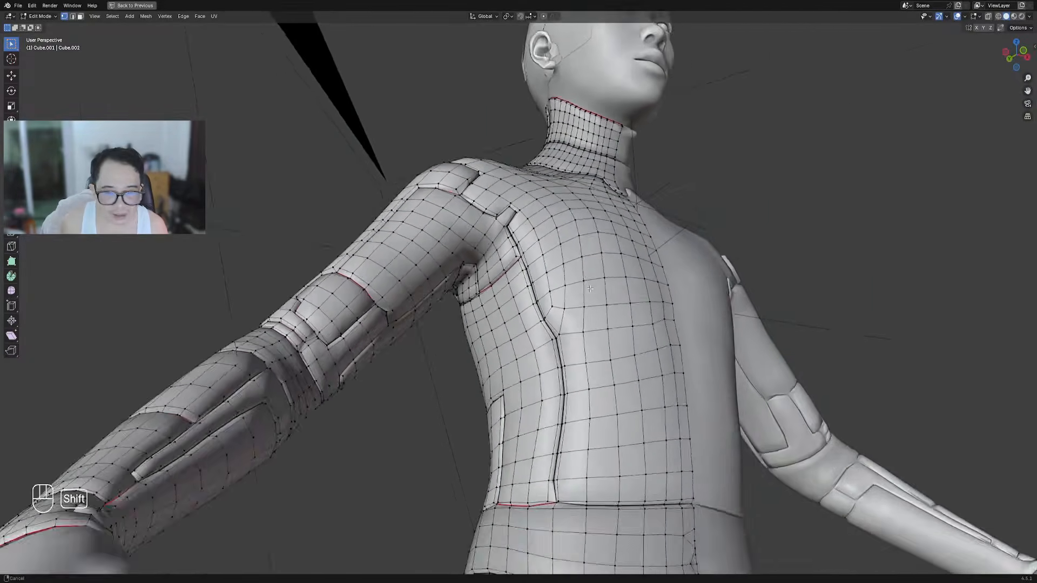
{"action": "scroll", "coordinate": [521, 136], "scroll_direction": "up", "scroll_amount": 8}
{"action": "scroll", "coordinate": [521, 136], "scroll_direction": "down", "scroll_amount": 6}
{"action": "key", "text": "shift+z"}
{"action": "mouse_move", "coordinate": [513, 202]}
{"action": "middle_mouse_down"}
{"action": "mouse_move", "coordinate": [510, 239]}
{"action": "mouse_move", "coordinate": [465, 282]}
{"action": "mouse_move", "coordinate": [475, 270]}
{"action": "mouse_move", "coordinate": [571, 273]}
{"action": "mouse_move", "coordinate": [586, 294]}
{"action": "mouse_move", "coordinate": [671, 273]}
{"action": "mouse_move", "coordinate": [543, 279]}
{"action": "mouse_move", "coordinate": [551, 270]}
{"action": "mouse_move", "coordinate": [492, 282]}
{"action": "middle_mouse_up"}
{"action": "key", "text": "shift+z"}
Select every seam edge via Select Similar > Seam, starting from a shoulder seam, and review them in wireframe
{"action": "key", "text": "2"}
{"action": "left_click", "coordinate": [493, 282]}
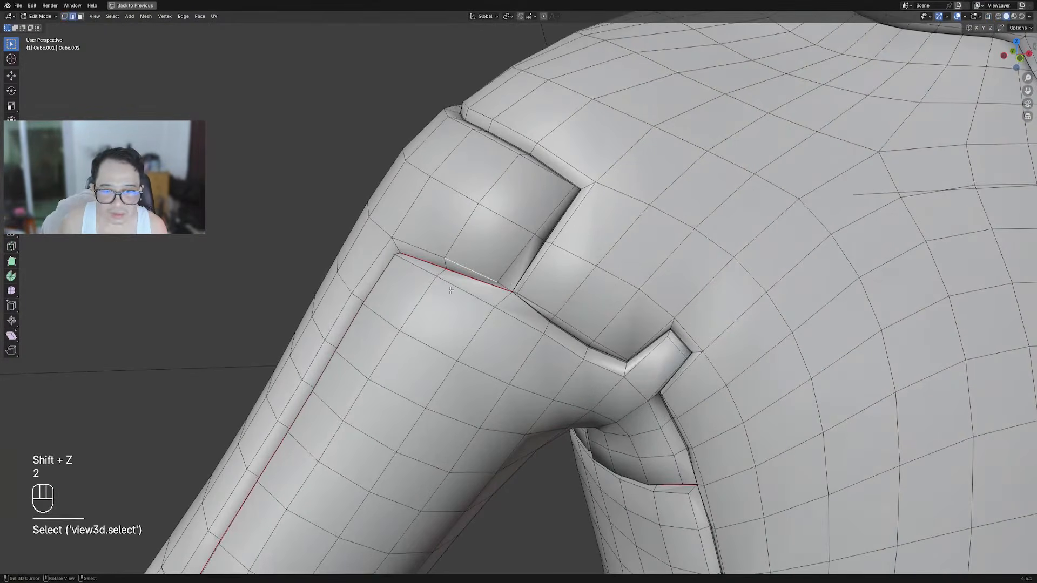
{"action": "key", "text": "shift+g"}
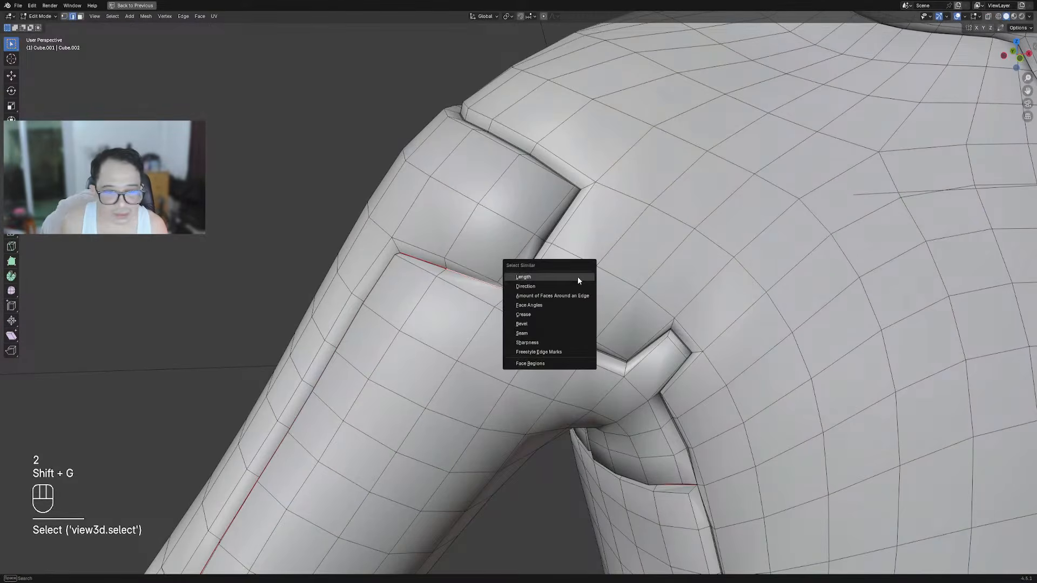
{"action": "left_click", "coordinate": [571, 331]}
{"action": "key", "text": "shift+z"}
{"action": "scroll", "coordinate": [570, 331], "scroll_direction": "down", "scroll_amount": 8}
{"action": "middle_click_drag", "start_coordinate": [690, 329], "coordinate": [602, 236], "text": "shift"}
{"action": "mouse_move", "coordinate": [505, 58]}
{"action": "middle_mouse_down"}
{"action": "mouse_move", "coordinate": [540, 81]}
{"action": "mouse_move", "coordinate": [565, 121]}
{"action": "mouse_move", "coordinate": [556, 262]}
{"action": "mouse_move", "coordinate": [643, 209]}
{"action": "mouse_move", "coordinate": [588, 203]}
{"action": "mouse_move", "coordinate": [696, 199]}
{"action": "mouse_move", "coordinate": [605, 205]}
{"action": "mouse_move", "coordinate": [527, 228]}
{"action": "mouse_move", "coordinate": [556, 251]}
{"action": "middle_mouse_up"}
{"action": "scroll", "coordinate": [542, 268], "scroll_direction": "up", "scroll_amount": 5}
{"action": "key", "text": "shift+z"}
{"action": "scroll", "coordinate": [535, 227], "scroll_direction": "down", "scroll_amount": 4}
{"action": "scroll", "coordinate": [557, 252], "scroll_direction": "up", "scroll_amount": 1}
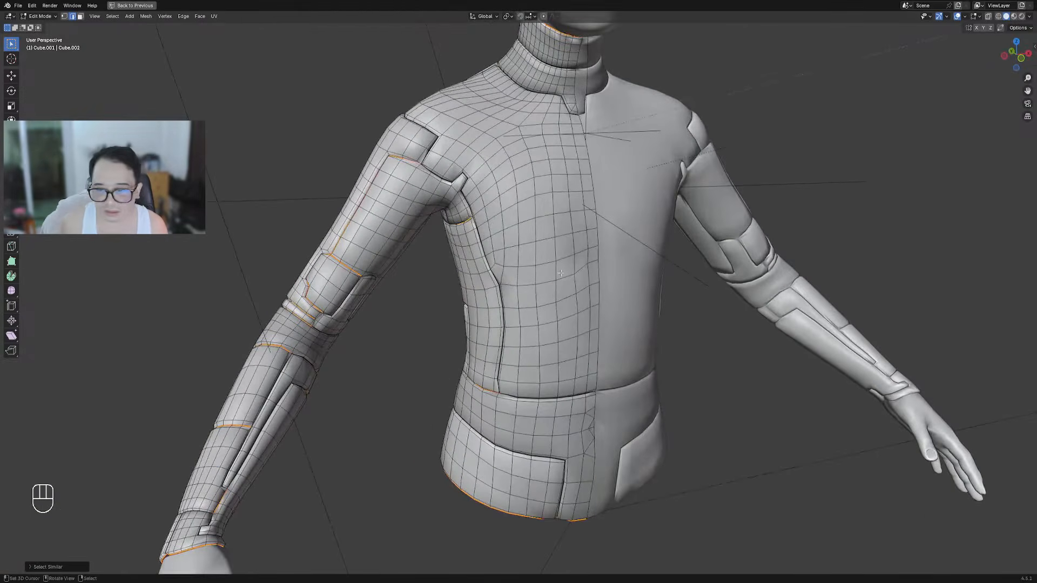
Clear the seam selection and pick the chest panel and back shoulder patch face regions with Shift+F
{"action": "key", "text": "alt+a"}
{"action": "key", "text": "Tab"}
{"action": "key", "text": "Tab"}
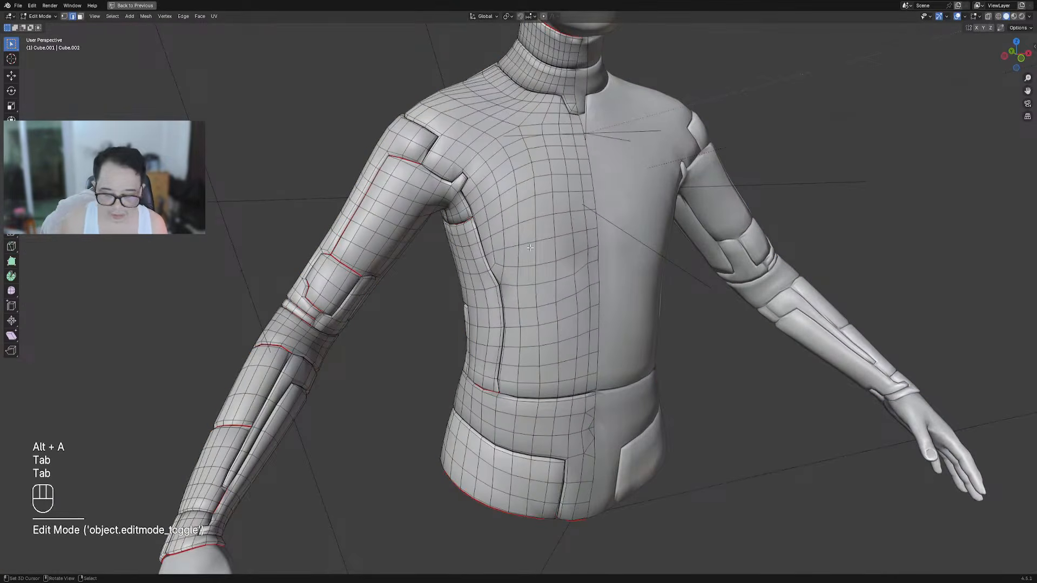
{"action": "key", "text": "l"}
{"action": "key", "text": "alt+a"}
{"action": "key", "text": "3"}
{"action": "key", "text": "4"}
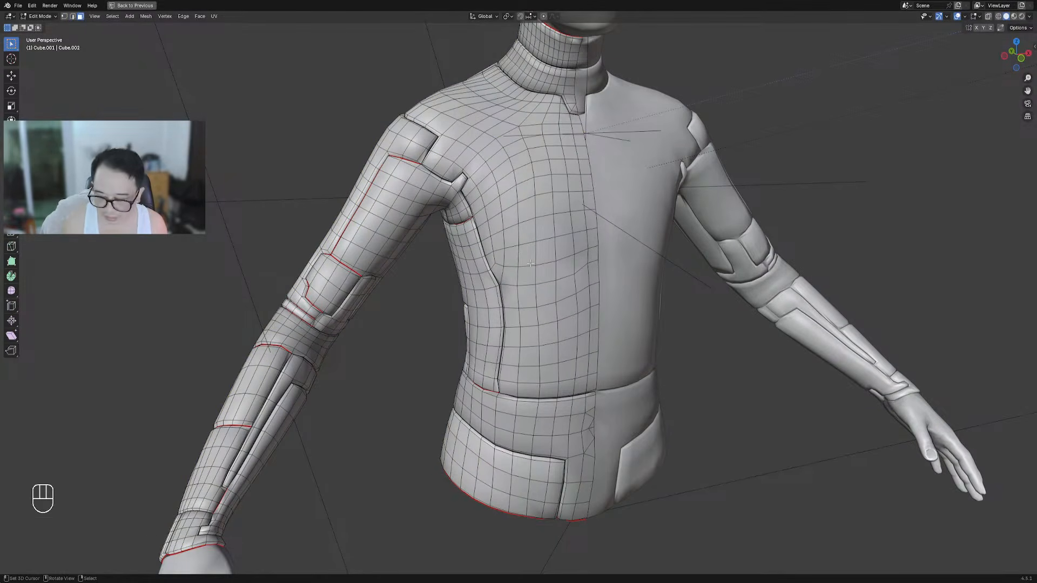
{"action": "key", "text": "shift+f"}
{"action": "middle_click_drag", "start_coordinate": [556, 241], "coordinate": [642, 323]}
{"action": "key", "text": "shift+f"}
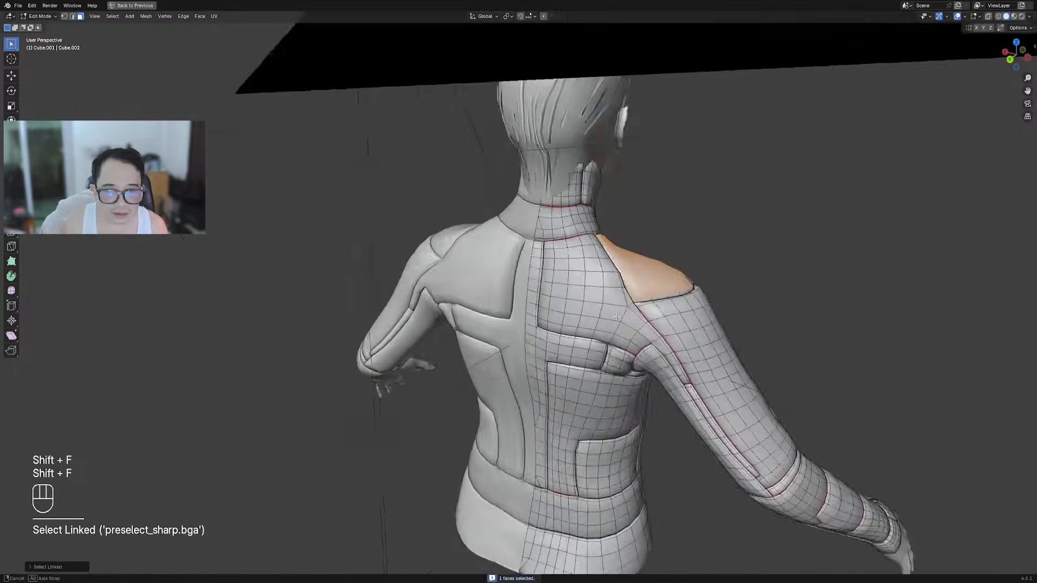
{"action": "scroll", "coordinate": [702, 281], "scroll_direction": "up", "scroll_amount": 5}
{"action": "middle_click_drag", "start_coordinate": [832, 225], "coordinate": [615, 297], "text": "shift"}
{"action": "scroll", "coordinate": [615, 296], "scroll_direction": "up", "scroll_amount": 4}
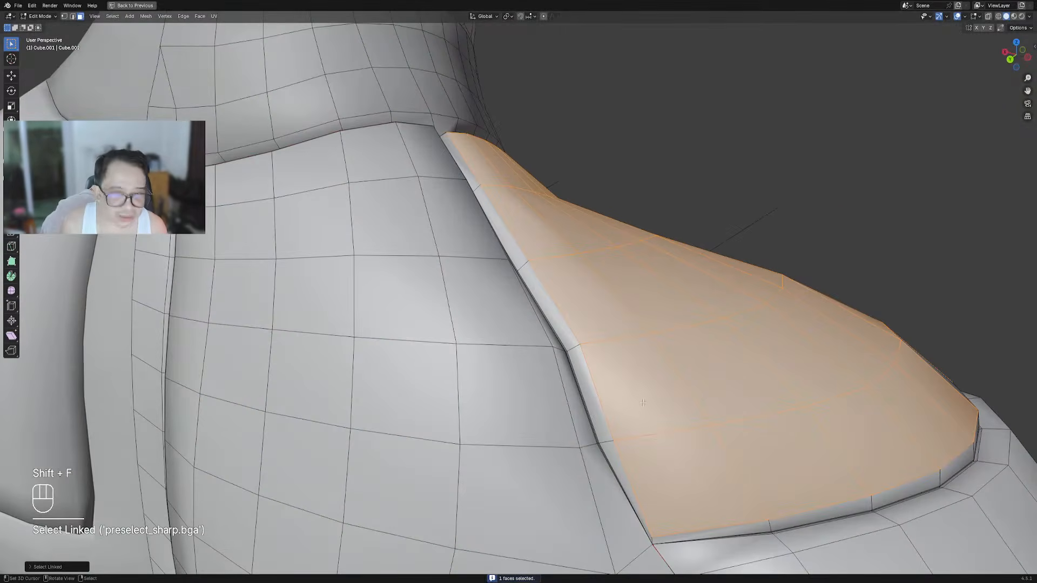
{"action": "scroll", "coordinate": [826, 490], "scroll_direction": "down", "scroll_amount": 7}
Grow the selected panel faces by one ring and return to Object Mode
{"action": "middle_click_drag", "start_coordinate": [826, 490], "coordinate": [532, 410]}
{"action": "middle_click_drag", "start_coordinate": [532, 410], "coordinate": [562, 329]}
{"action": "scroll", "coordinate": [562, 329], "scroll_direction": "up", "scroll_amount": 1}
{"action": "scroll", "coordinate": [562, 329], "scroll_direction": "up", "scroll_amount": 3}
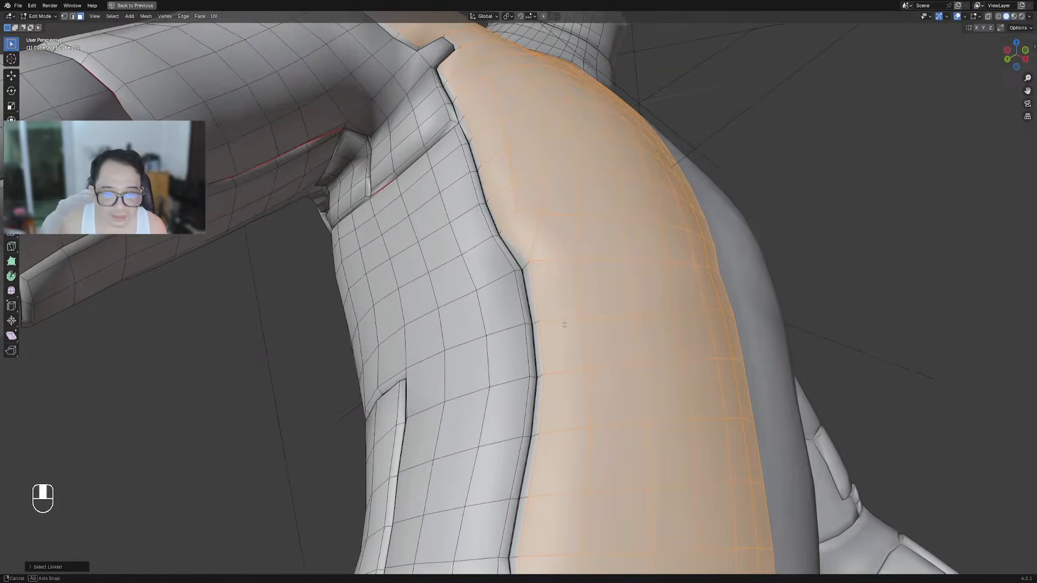
{"action": "key", "text": "ctrl+KP_Add"}
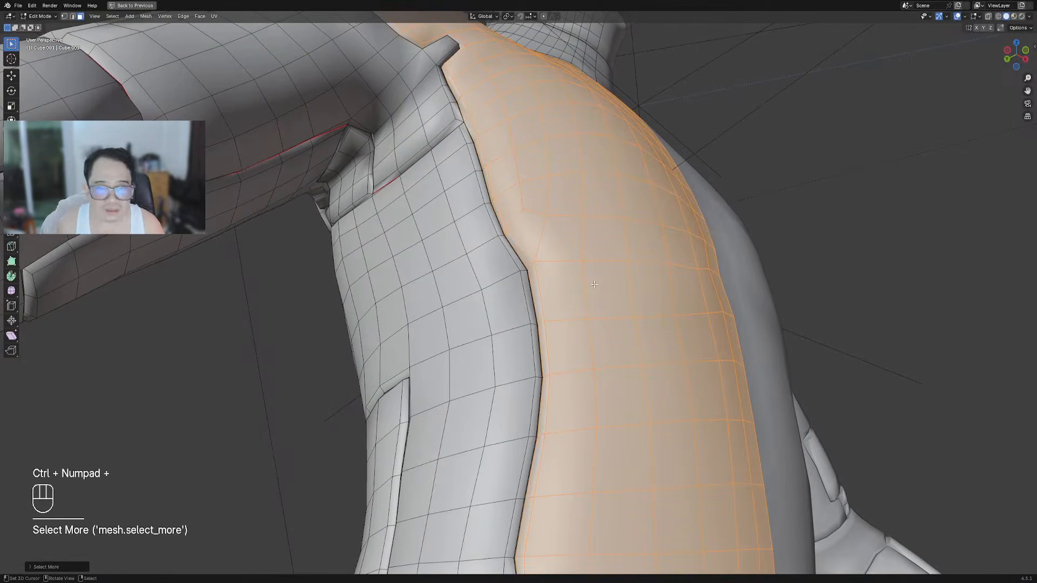
{"action": "scroll", "coordinate": [591, 284], "scroll_direction": "down", "scroll_amount": 4}
{"action": "middle_click_drag", "start_coordinate": [590, 284], "coordinate": [493, 266]}
{"action": "key", "text": "Tab"}
{"action": "scroll", "coordinate": [583, 329], "scroll_direction": "down", "scroll_amount": 5}
{"action": "scroll", "coordinate": [623, 280], "scroll_direction": "up", "scroll_amount": 4}
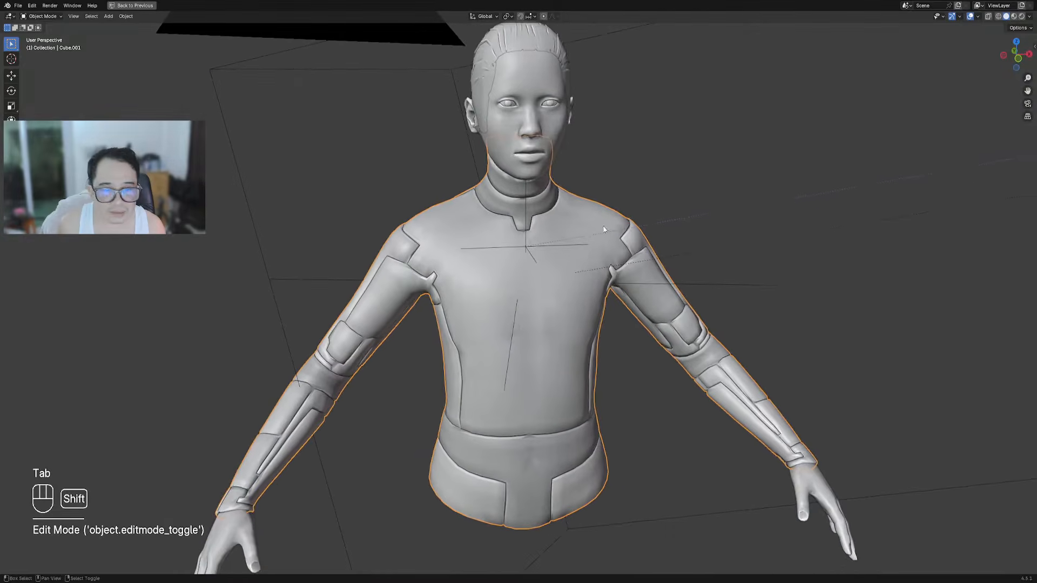
Save the file as torso_armor.blend
{"action": "key", "text": "shift+q"}
{"action": "mouse_move", "coordinate": [601, 215]}
{"action": "key", "text": "ctrl+s"}
Run Random Flow's Panel Cloth on the bust with the 'cuts 1' preset
{"action": "key", "text": "shift+q"}
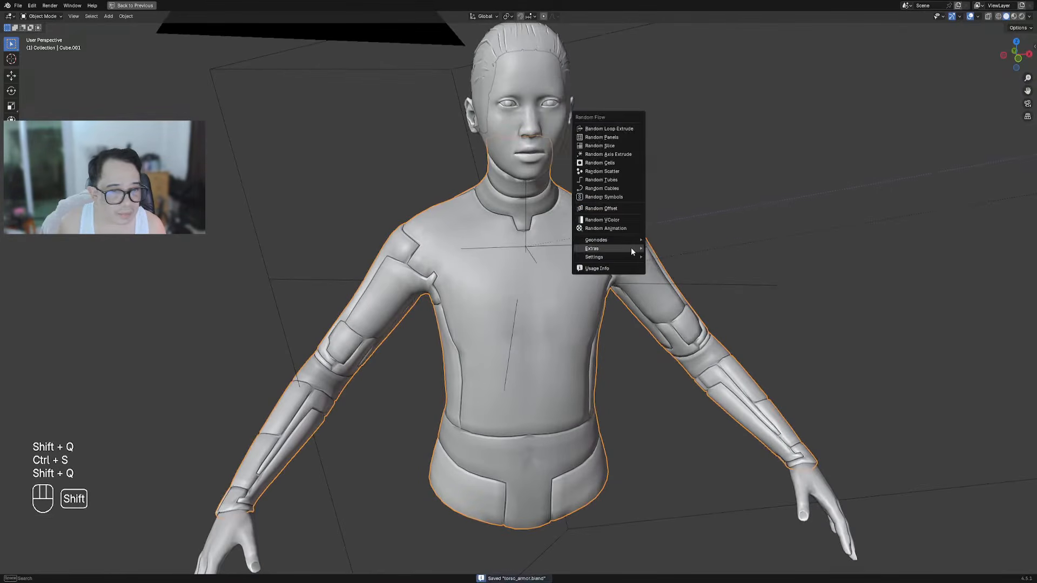
{"action": "mouse_move", "coordinate": [631, 248]}
{"action": "mouse_move", "coordinate": [676, 248]}
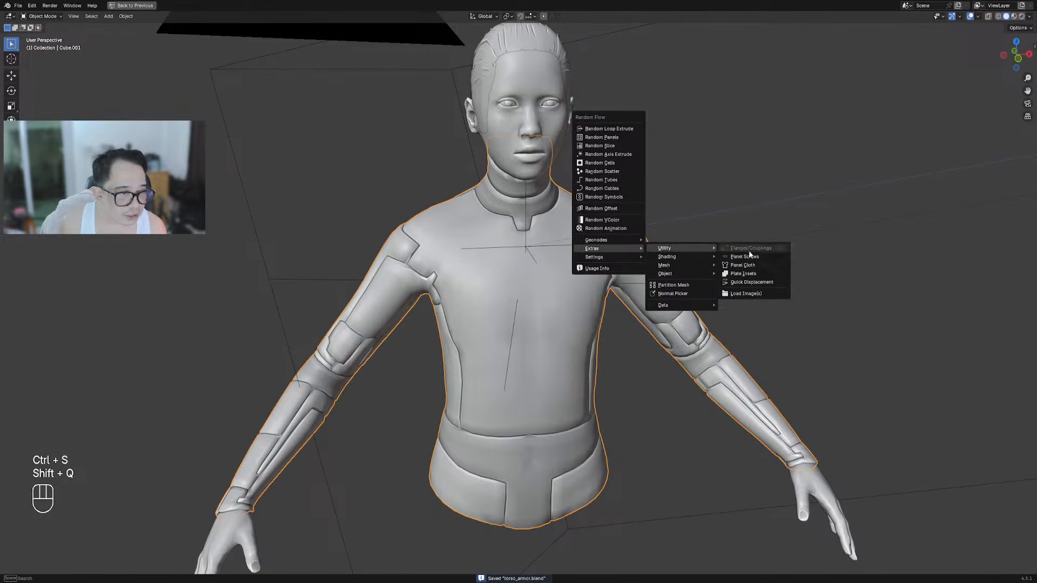
{"action": "left_click", "coordinate": [757, 265]}
{"action": "left_click_drag", "start_coordinate": [768, 272], "coordinate": [718, 164]}
{"action": "left_click", "coordinate": [730, 175]}
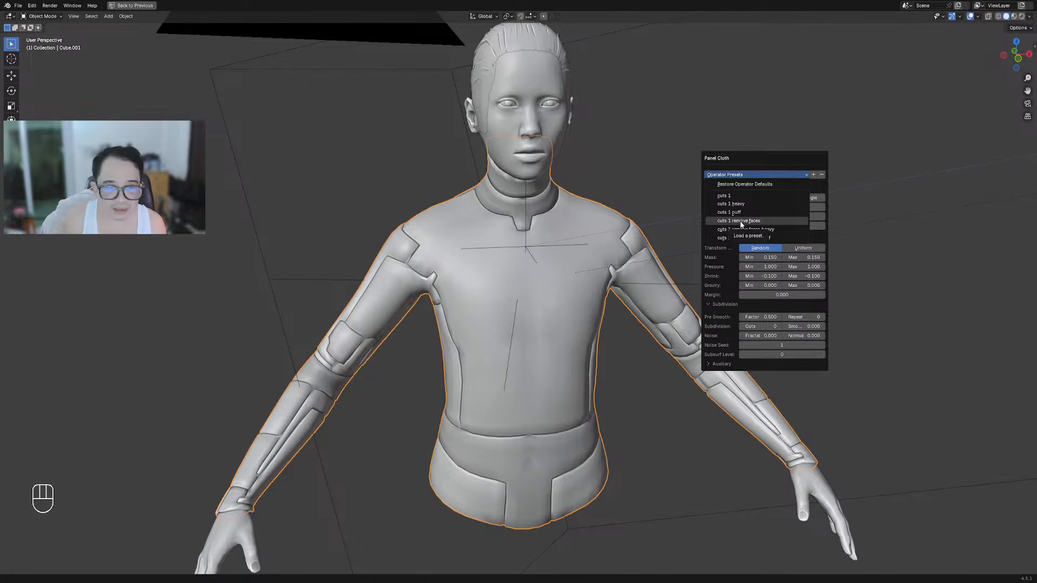
{"action": "left_click", "coordinate": [733, 196]}
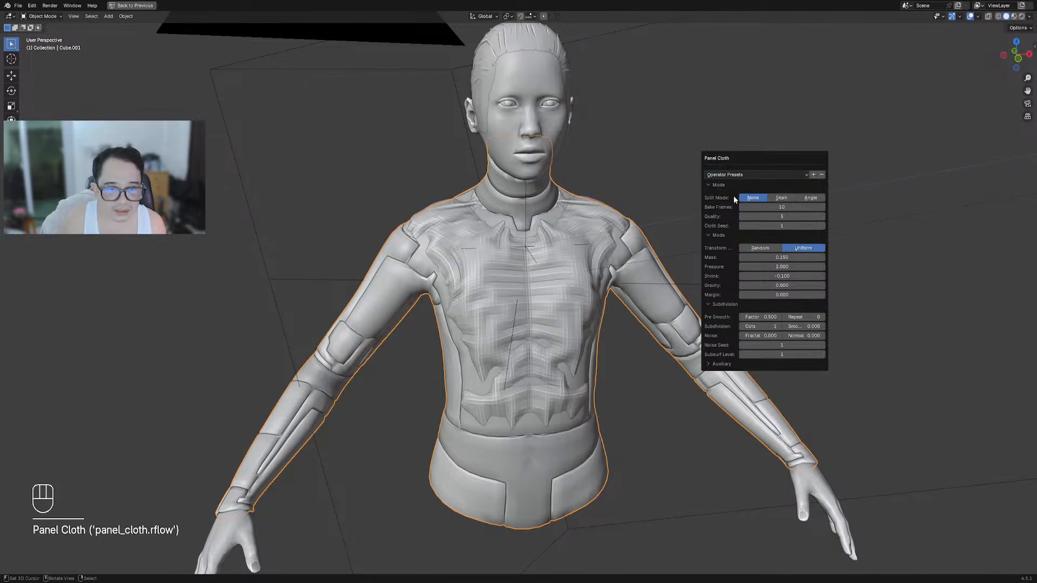
Review the cloth result and its settings, then undo the Panel Cloth wrinkles
{"action": "scroll", "coordinate": [440, 235], "scroll_direction": "up", "scroll_amount": 6}
{"action": "middle_click_drag", "start_coordinate": [392, 175], "coordinate": [425, 228]}
{"action": "middle_click_drag", "start_coordinate": [415, 173], "coordinate": [702, 262]}
{"action": "key", "text": "F9"}
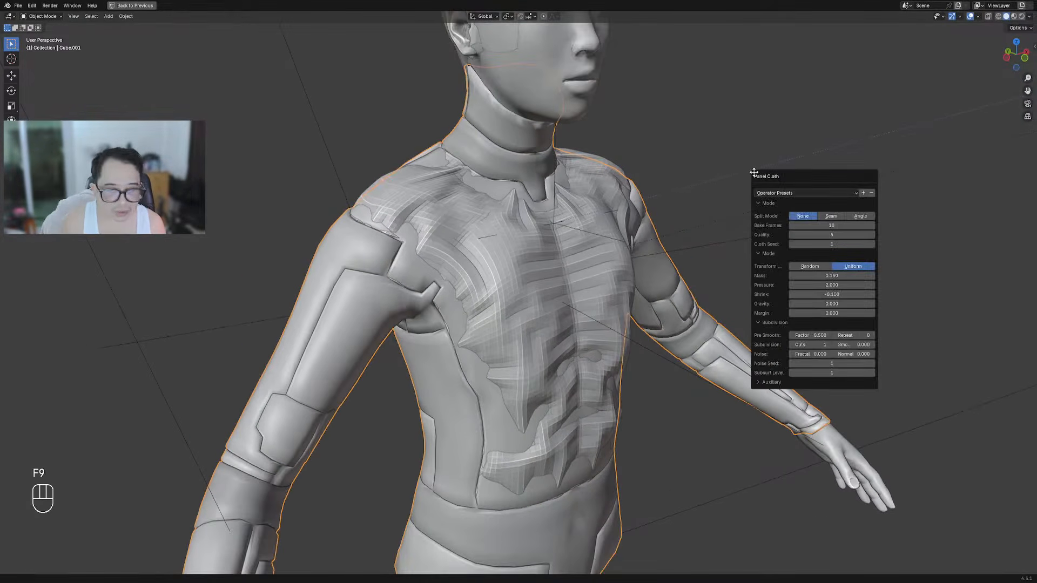
{"action": "left_click", "coordinate": [815, 194]}
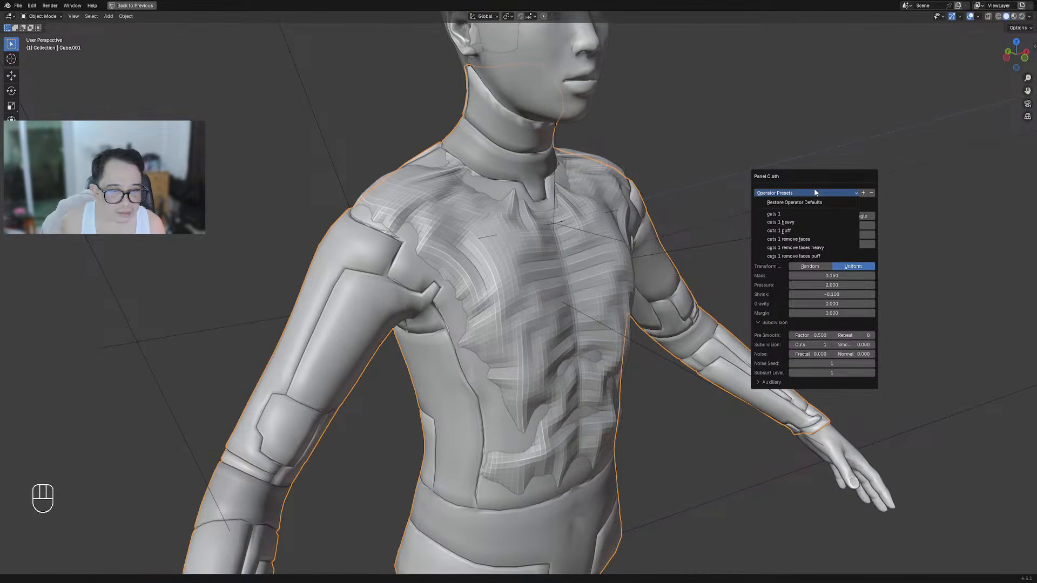
{"action": "key", "text": "ctrl+z"}
{"action": "middle_click_drag", "start_coordinate": [581, 281], "coordinate": [601, 248]}
Store the bust's current mesh data with Random Flow and enter Edit Mode
{"action": "key", "text": "shift+q"}
{"action": "mouse_move", "coordinate": [648, 217]}
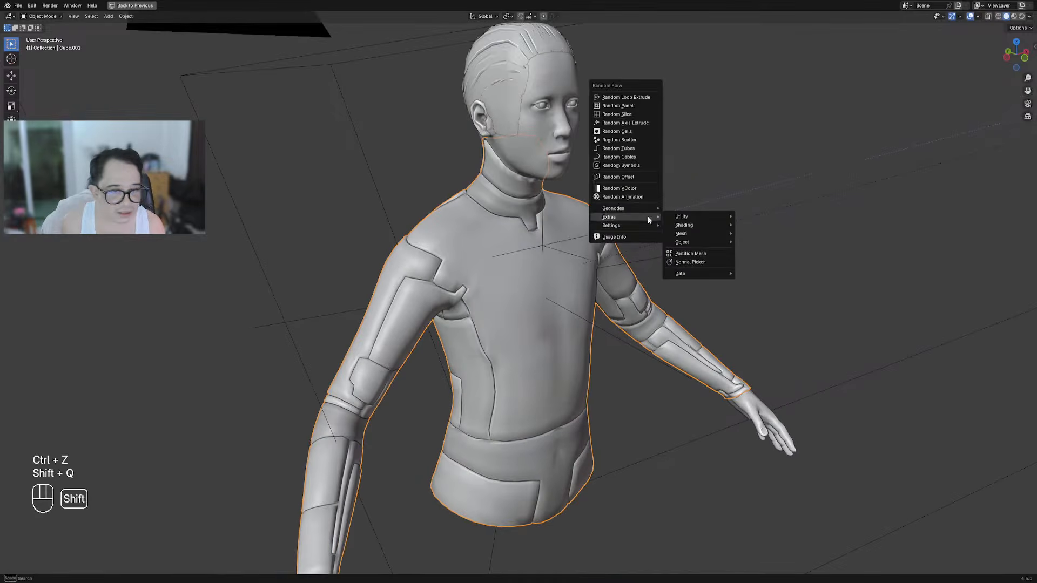
{"action": "mouse_move", "coordinate": [708, 273]}
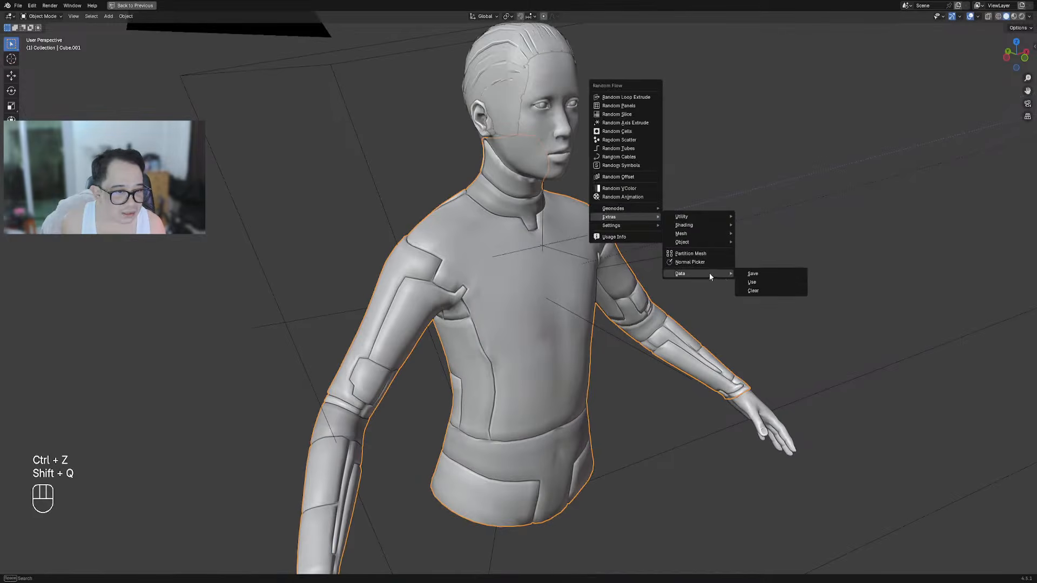
{"action": "left_click", "coordinate": [762, 273]}
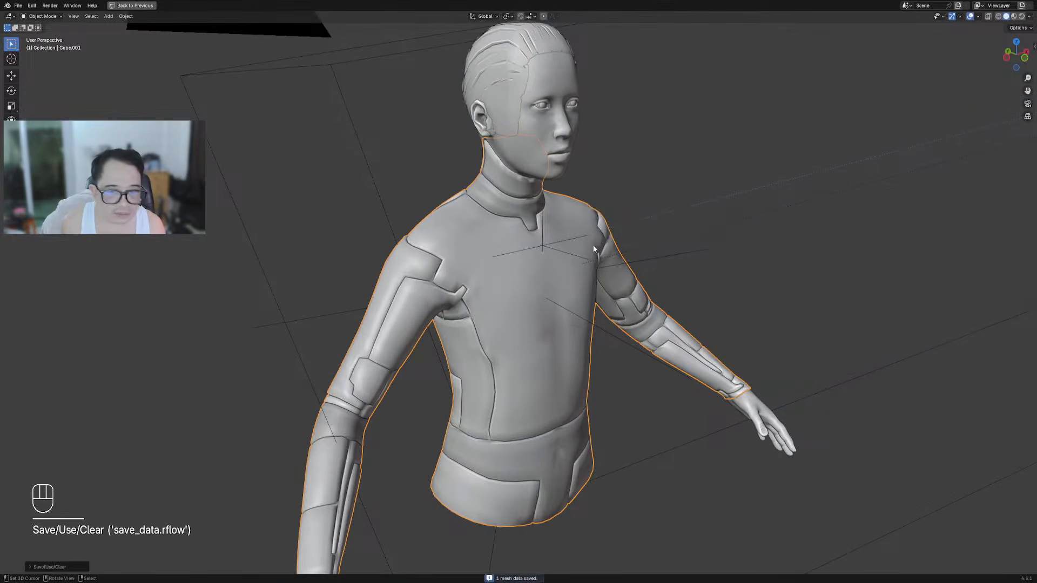
{"action": "key", "text": "Tab"}
{"action": "key", "text": "Tab"}
Run Panel Cloth again using the 'cuts 1 remove faces' preset
{"action": "key", "text": "shift+q"}
{"action": "mouse_move", "coordinate": [600, 201]}
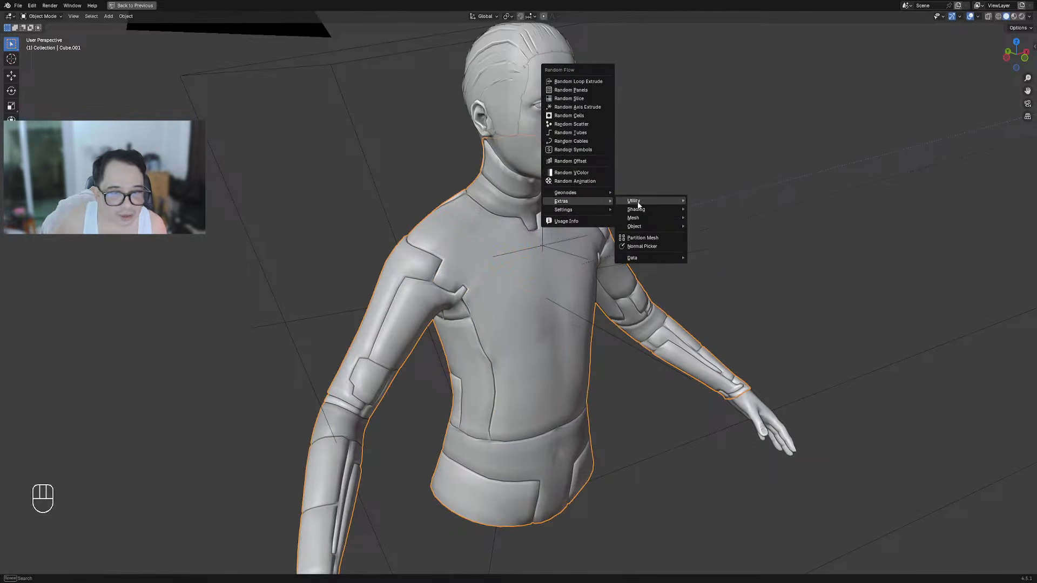
{"action": "mouse_move", "coordinate": [640, 203]}
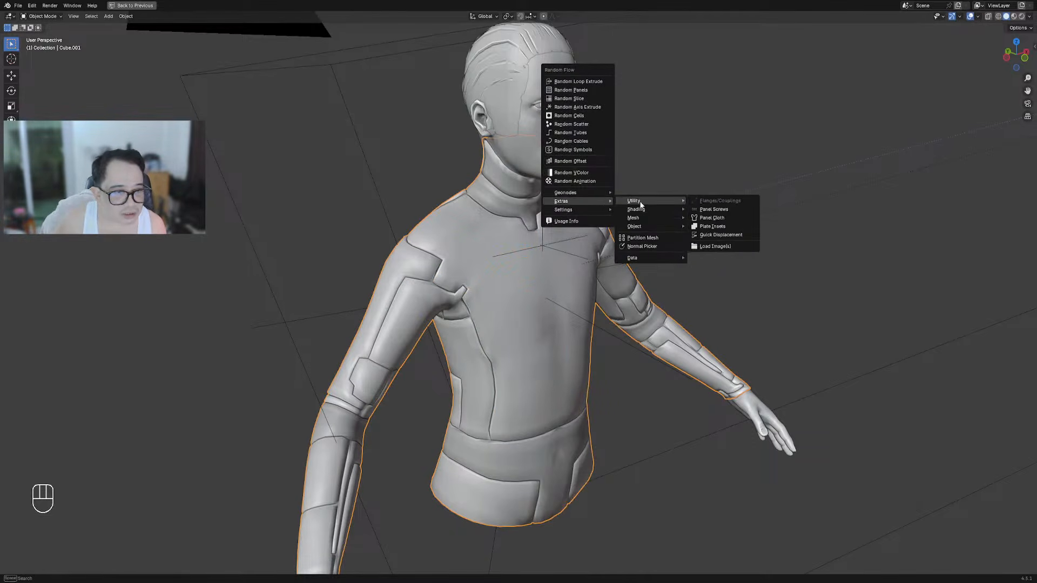
{"action": "left_click", "coordinate": [708, 217]}
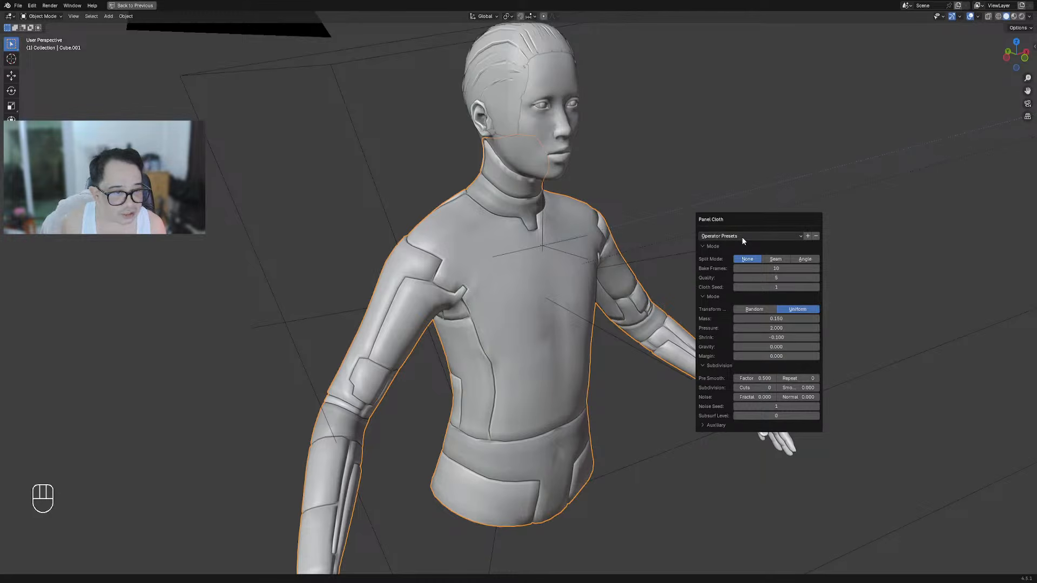
{"action": "left_click", "coordinate": [743, 237]}
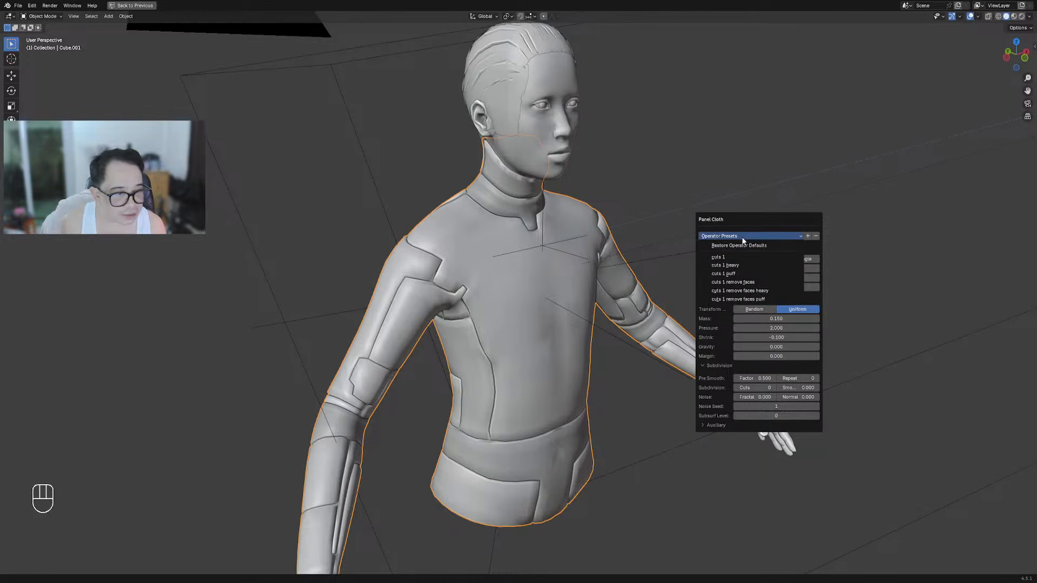
{"action": "left_click", "coordinate": [746, 285]}
Hide viewport overlays to inspect the cloth, then reopen Panel Cloth settings with Auxiliary expanded
{"action": "middle_click_drag", "start_coordinate": [290, 338], "coordinate": [576, 299]}
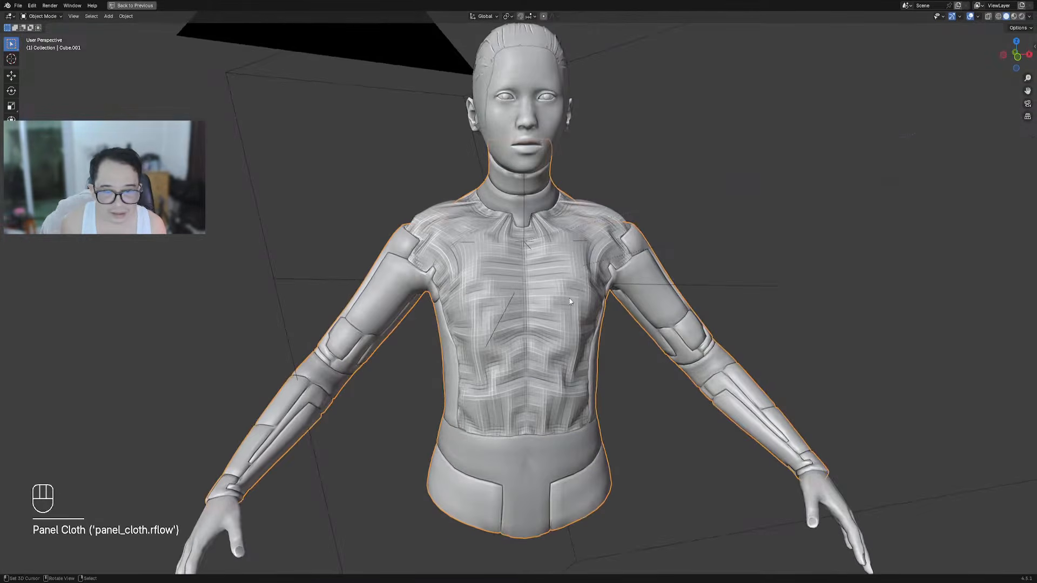
{"action": "key", "text": "shift+alt+z"}
{"action": "scroll", "coordinate": [608, 257], "scroll_direction": "down", "scroll_amount": 3}
{"action": "scroll", "coordinate": [532, 272], "scroll_direction": "up", "scroll_amount": 4}
{"action": "middle_click_drag", "start_coordinate": [608, 257], "coordinate": [639, 167]}
{"action": "key", "text": "F9"}
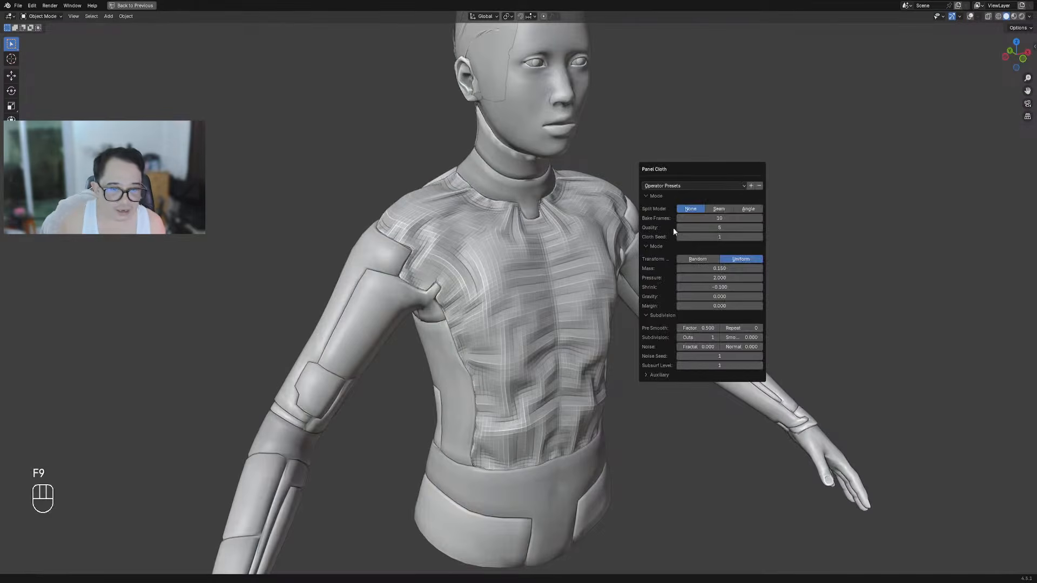
{"action": "left_click", "coordinate": [659, 374]}
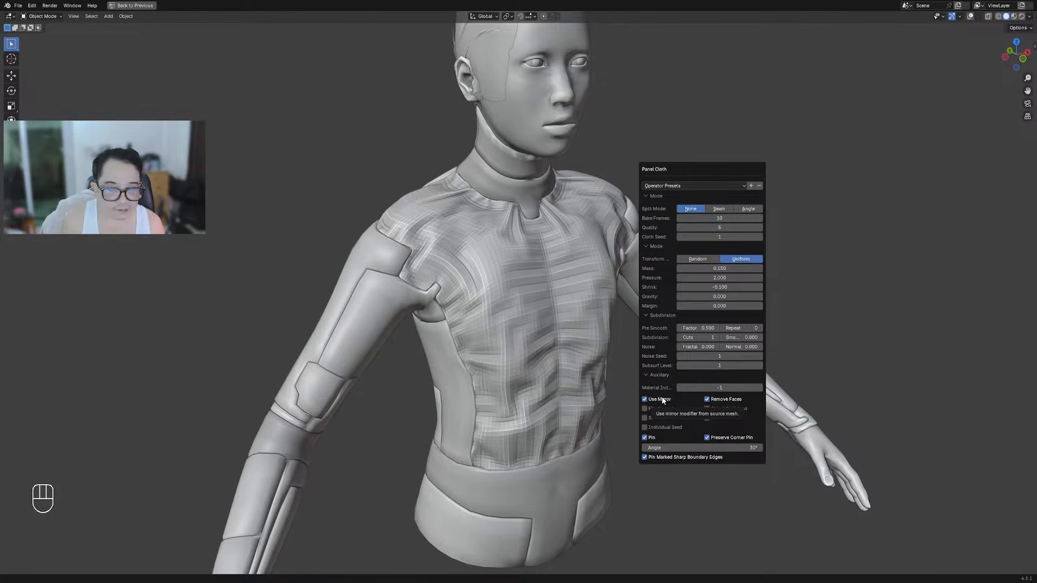
Turn off Use Mirror for the cloth panels and keep subdivision Cuts at 1
{"action": "left_click", "coordinate": [662, 399]}
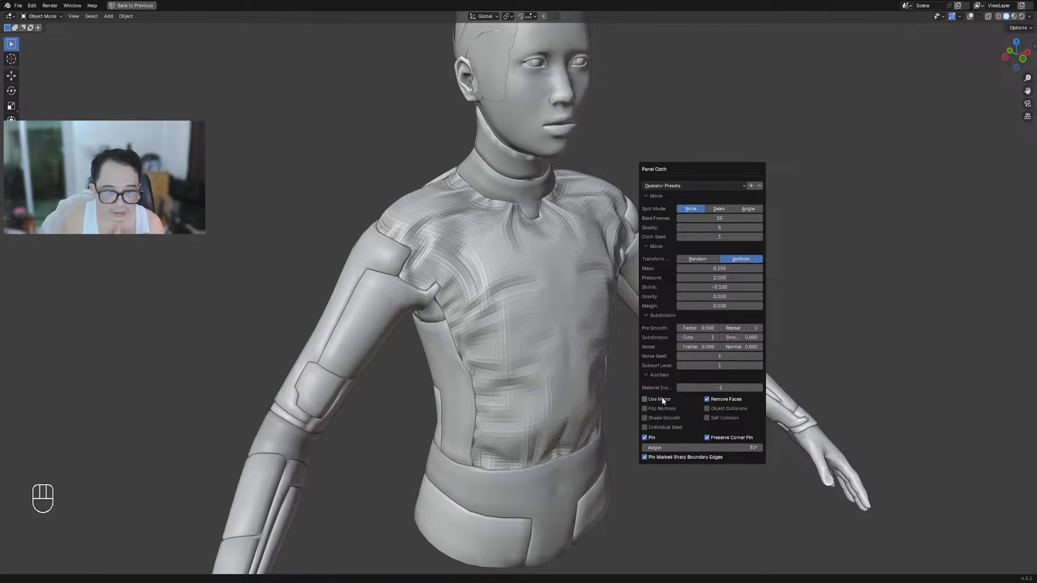
{"action": "mouse_move", "coordinate": [651, 314]}
{"action": "middle_mouse_down"}
{"action": "mouse_move", "coordinate": [600, 297]}
{"action": "mouse_move", "coordinate": [656, 302]}
{"action": "middle_mouse_up"}
{"action": "scroll", "coordinate": [614, 296], "scroll_direction": "down", "scroll_amount": 5}
{"action": "scroll", "coordinate": [657, 301], "scroll_direction": "up", "scroll_amount": 5}
{"action": "key", "text": "F9"}
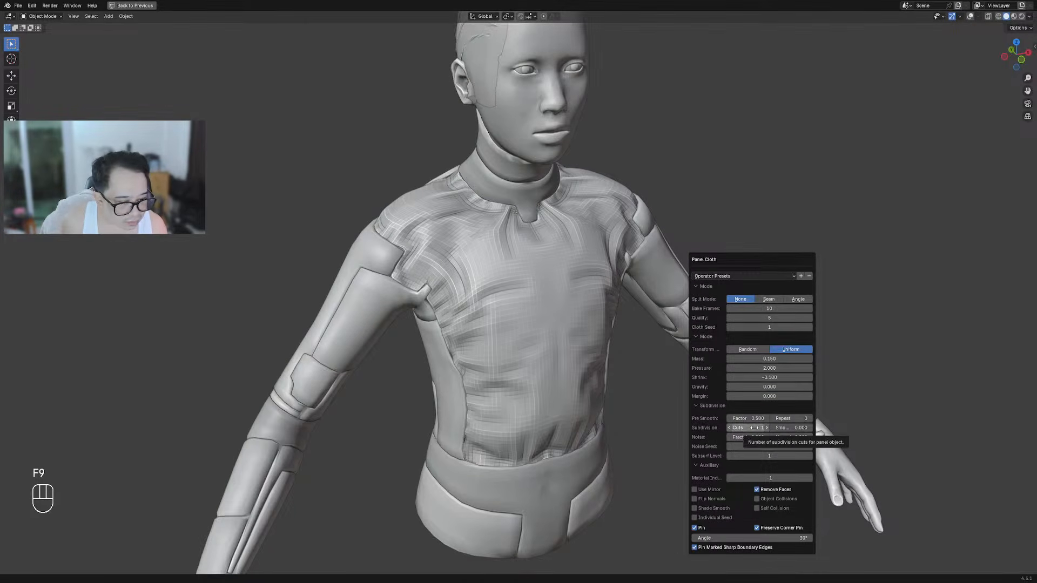
{"action": "scroll", "coordinate": [755, 428], "scroll_direction": "down", "scroll_amount": 1, "text": "ctrl"}
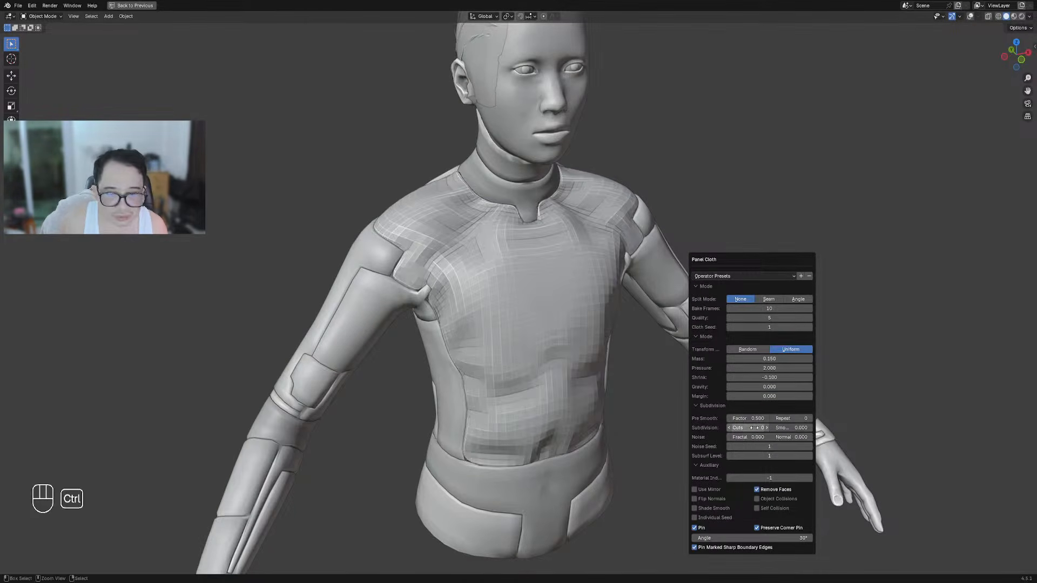
{"action": "mouse_move", "coordinate": [776, 366]}
{"action": "left_mouse_down"}
{"action": "mouse_move", "coordinate": [789, 366]}
{"action": "mouse_move", "coordinate": [776, 376]}
{"action": "left_mouse_up"}
{"action": "key", "text": "Escape"}
{"action": "key", "text": "Escape"}
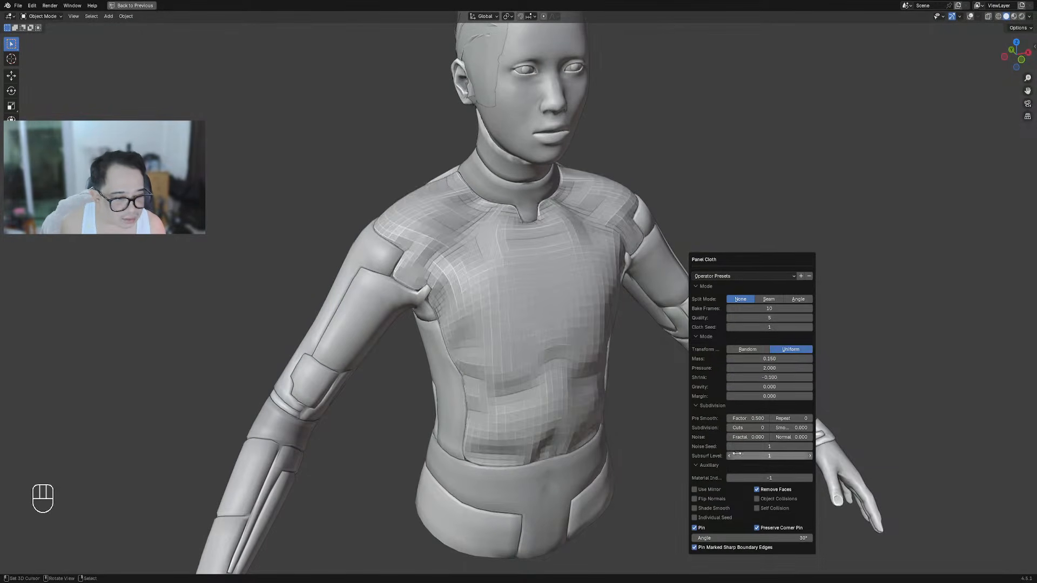
{"action": "left_click", "coordinate": [765, 427]}
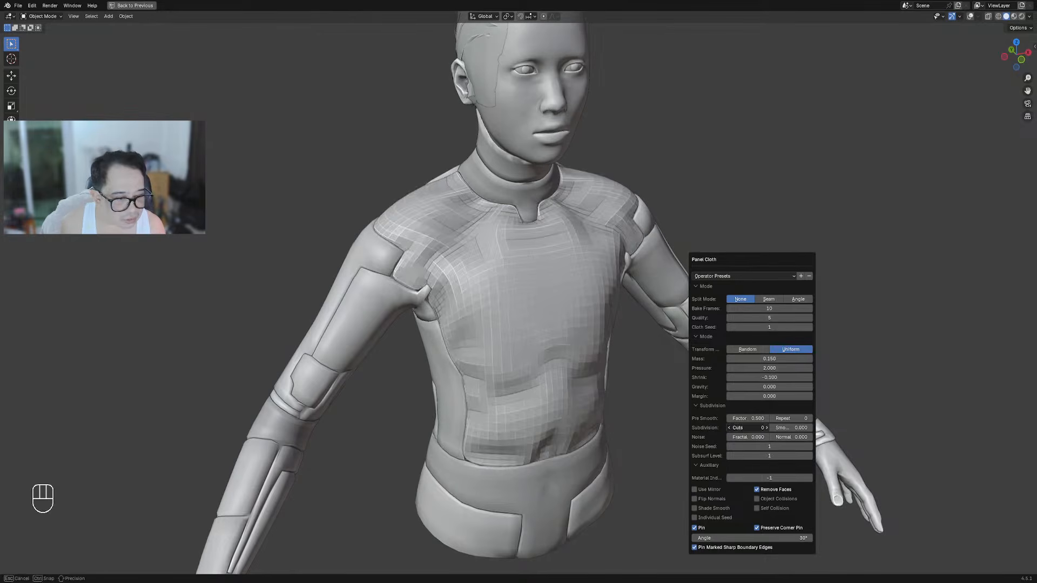
Set the Panel Cloth Shrink value to -0.15
{"action": "left_click_drag", "start_coordinate": [770, 378], "coordinate": [770, 380]}
{"action": "left_click", "coordinate": [770, 379]}
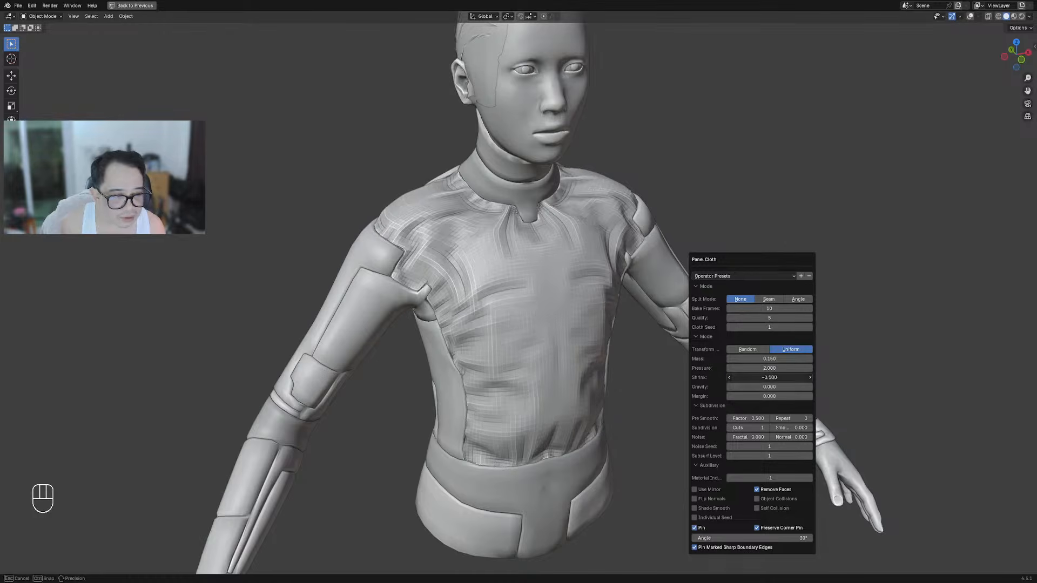
{"action": "left_click", "coordinate": [738, 365]}
{"action": "left_click_drag", "start_coordinate": [754, 378], "coordinate": [759, 378]}
{"action": "left_click", "coordinate": [759, 378]}
{"action": "type", "text": "12"}
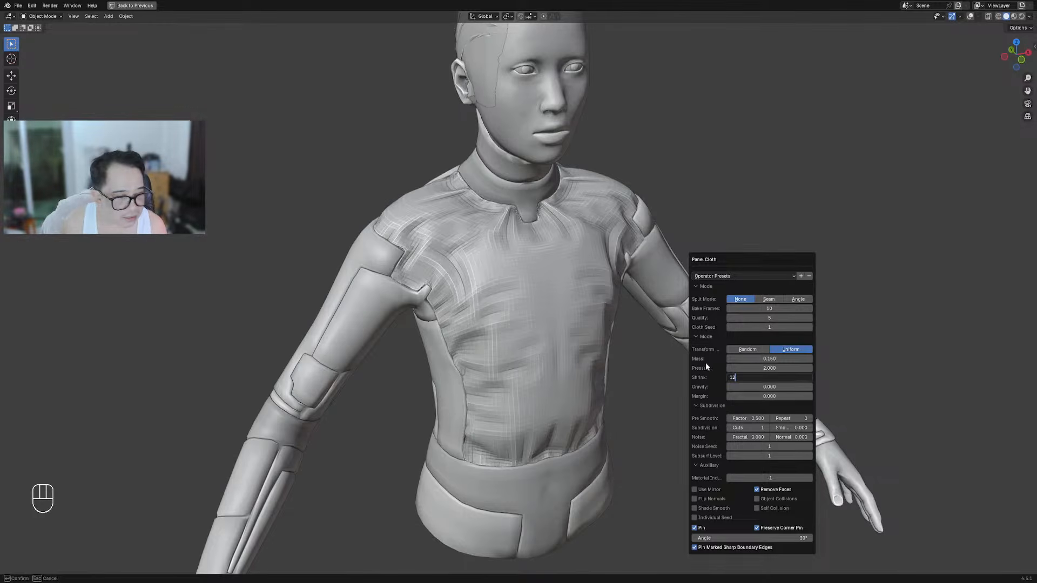
{"action": "key", "text": "Return"}
{"action": "left_click", "coordinate": [748, 378]}
{"action": "type", "text": "-0.15"}
{"action": "key", "text": "Return"}
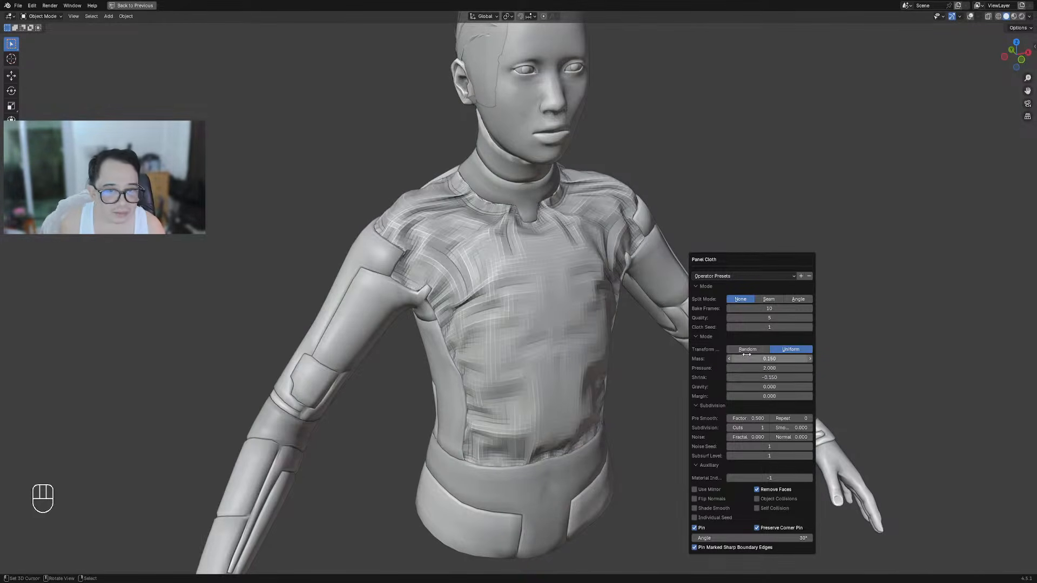
Set cloth Pressure to 4 and Mass to 1, then look over the smoother shirt
{"action": "left_click", "coordinate": [751, 368]}
{"action": "type", "text": "4"}
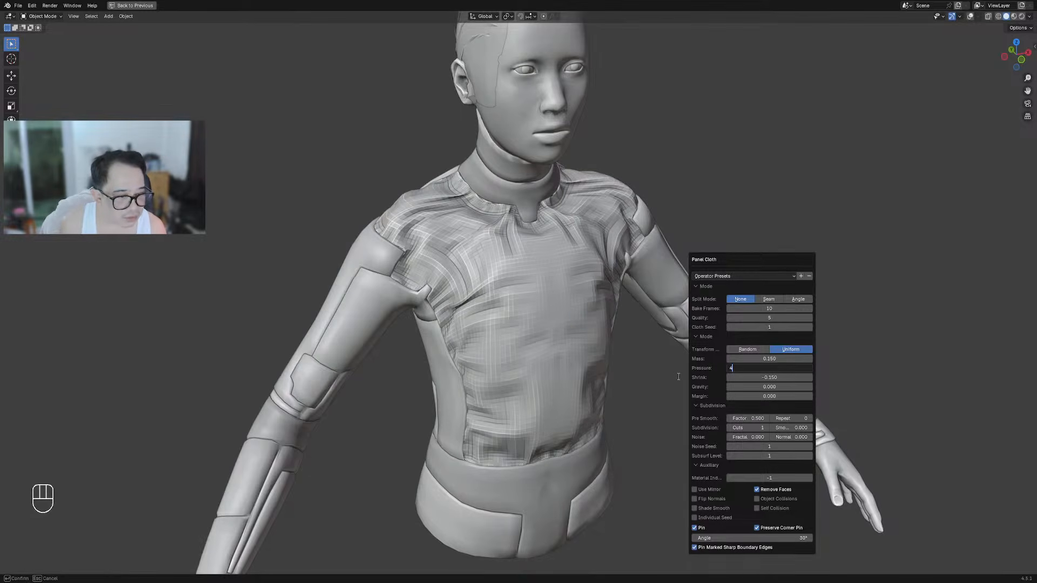
{"action": "key", "text": "Return"}
{"action": "left_click", "coordinate": [777, 358]}
{"action": "type", "text": "1"}
{"action": "key", "text": "Return"}
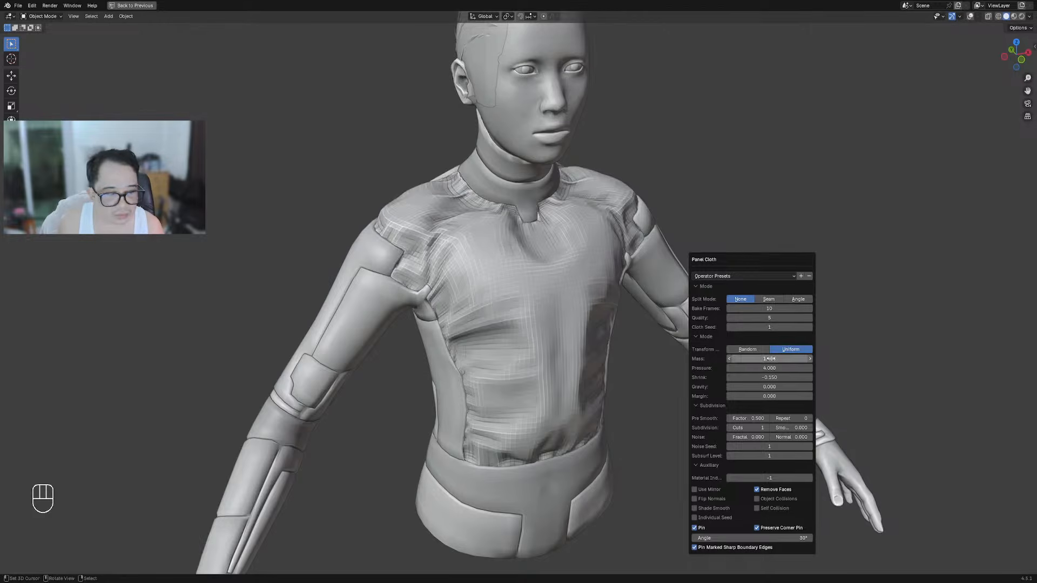
{"action": "scroll", "coordinate": [604, 365], "scroll_direction": "down", "scroll_amount": 2}
{"action": "mouse_move", "coordinate": [604, 365]}
{"action": "middle_mouse_down"}
{"action": "mouse_move", "coordinate": [547, 353]}
{"action": "mouse_move", "coordinate": [594, 358]}
{"action": "middle_mouse_up"}
{"action": "scroll", "coordinate": [593, 359], "scroll_direction": "up", "scroll_amount": 3}
{"action": "key", "text": "F9"}
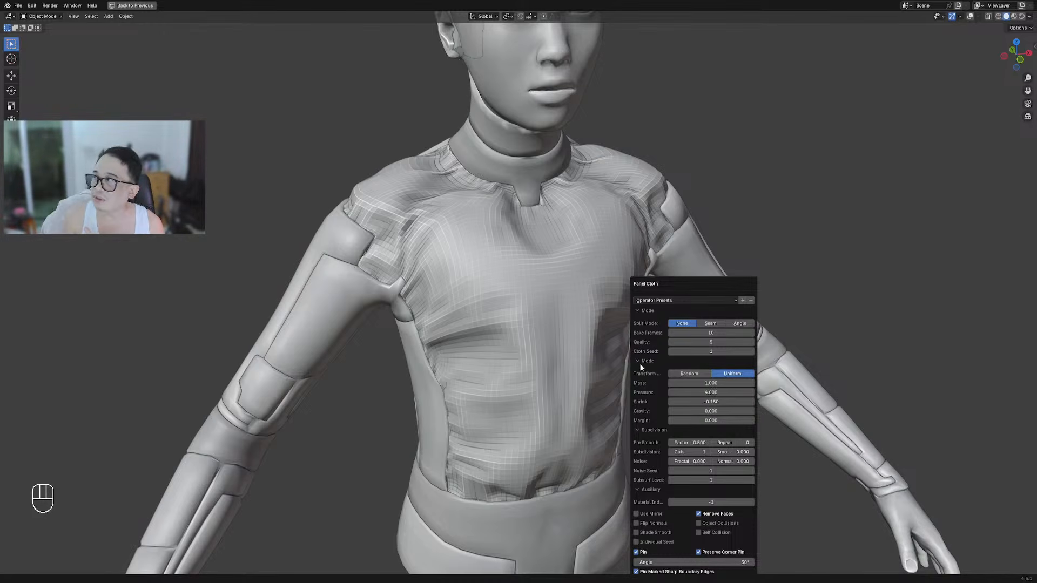
Set Pressure to 2 and Mass to 0.2, then try small Shrink and Mass adjustments
{"action": "left_click", "coordinate": [672, 392]}
{"action": "type", "text": "2"}
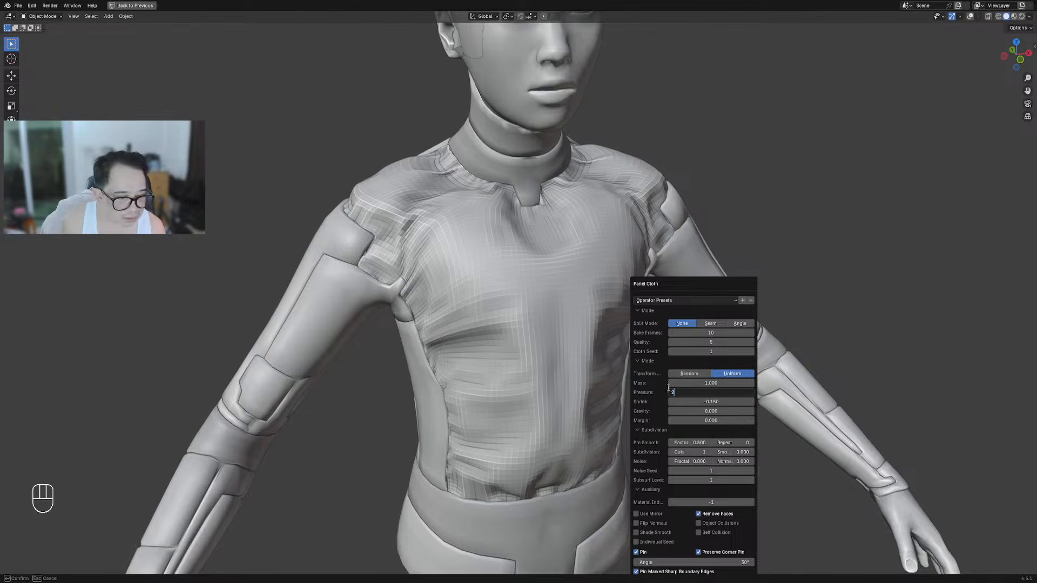
{"action": "key", "text": "Return"}
{"action": "left_click", "coordinate": [683, 384]}
{"action": "type", "text": ".2"}
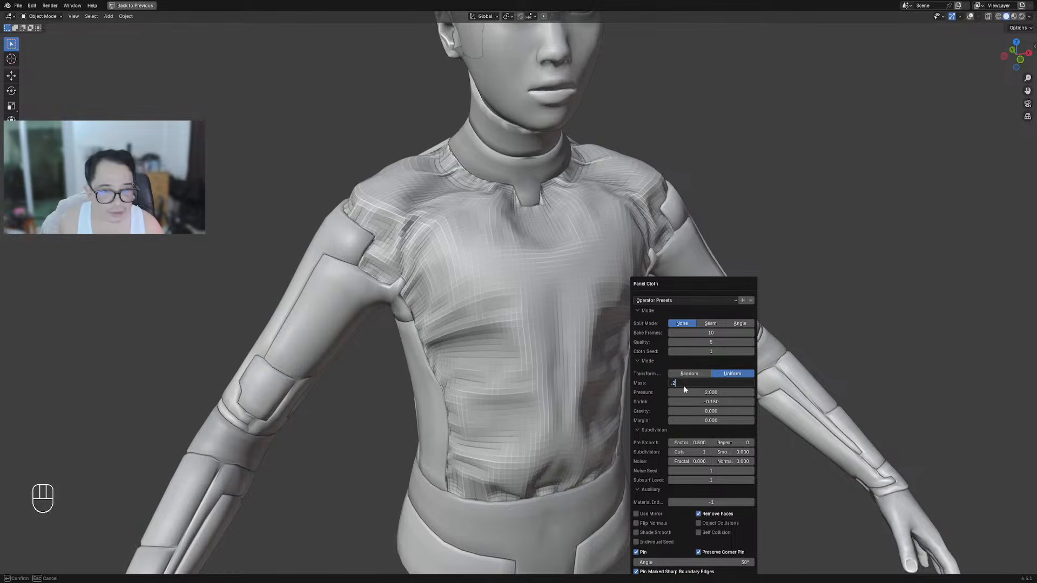
{"action": "key", "text": "Return"}
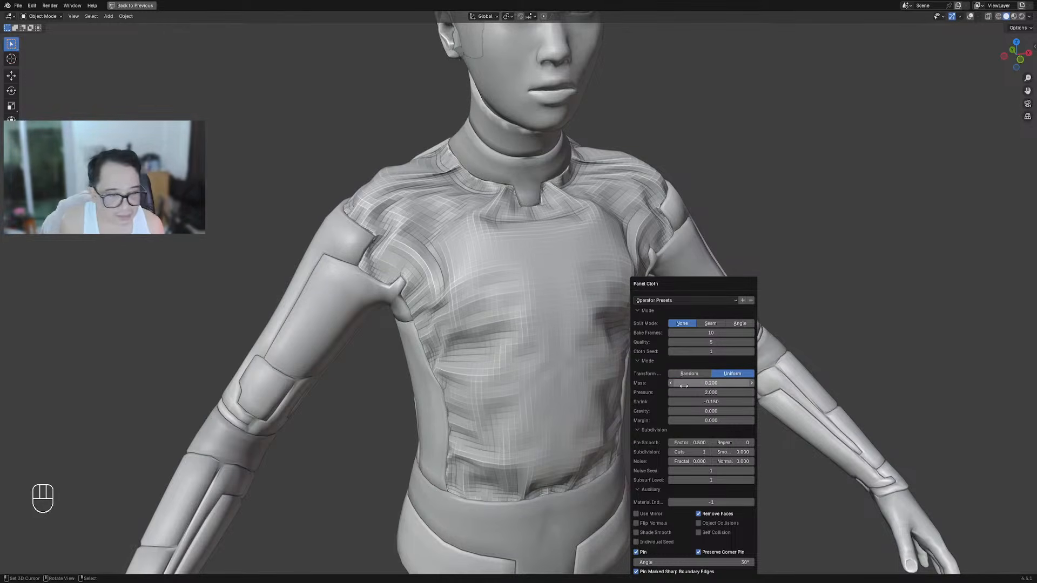
{"action": "left_click", "coordinate": [706, 401]}
{"action": "mouse_move", "coordinate": [706, 401]}
{"action": "left_mouse_down"}
{"action": "mouse_move", "coordinate": [690, 400]}
{"action": "mouse_move", "coordinate": [705, 401]}
{"action": "left_mouse_up"}
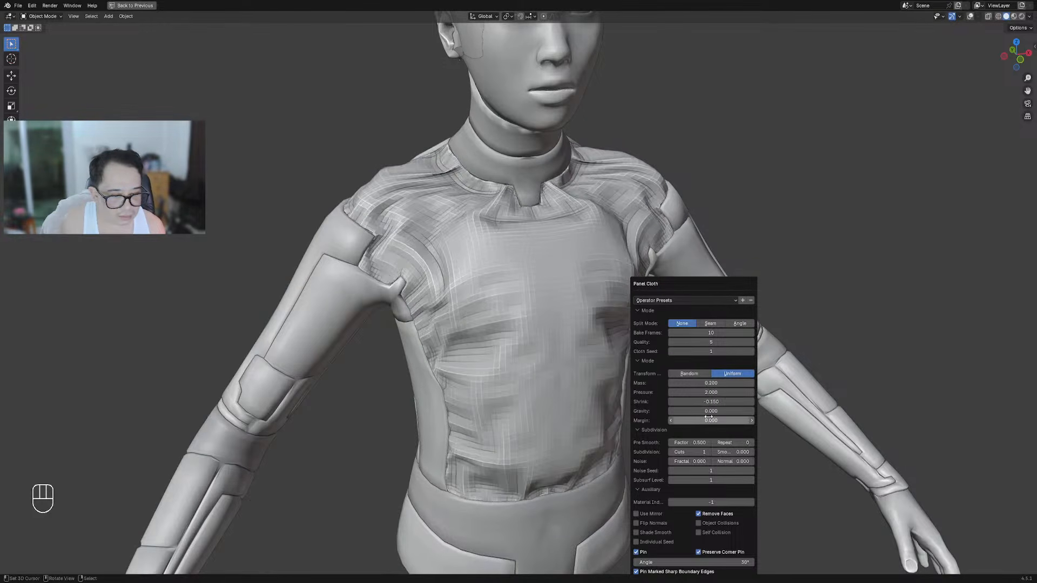
{"action": "left_click_drag", "start_coordinate": [707, 382], "coordinate": [671, 383]}
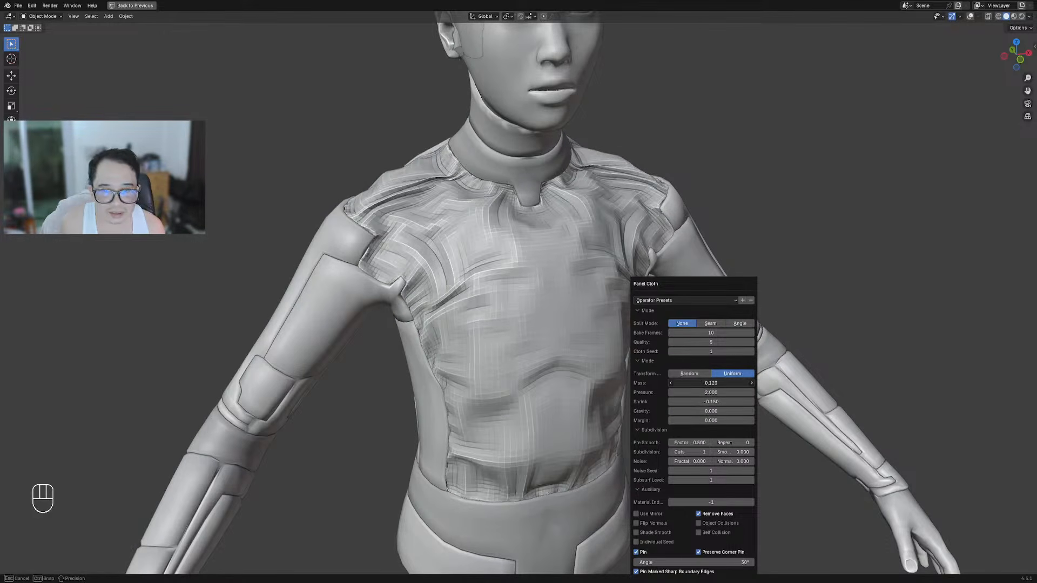
{"action": "key", "text": "Escape"}
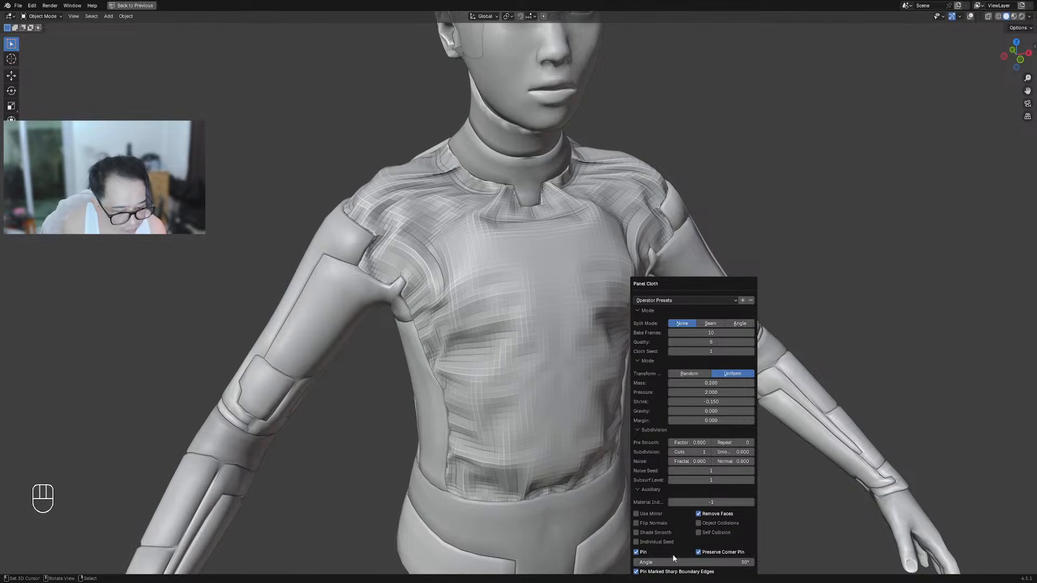
Set Bake Frames to 15 after trying 5 and 25
{"action": "left_click", "coordinate": [699, 333]}
{"action": "type", "text": "5"}
{"action": "key", "text": "Return"}
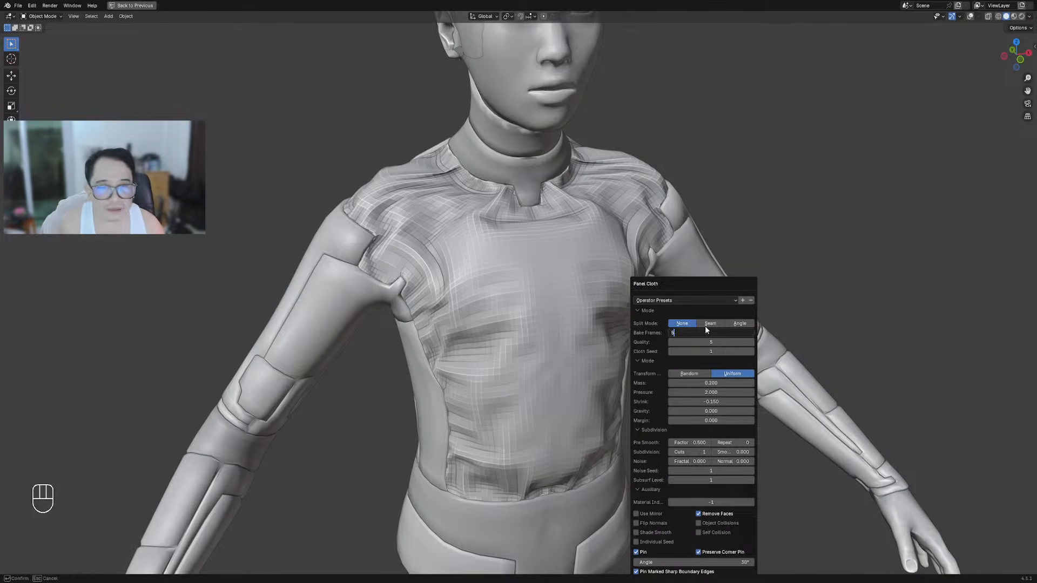
{"action": "left_click", "coordinate": [708, 333]}
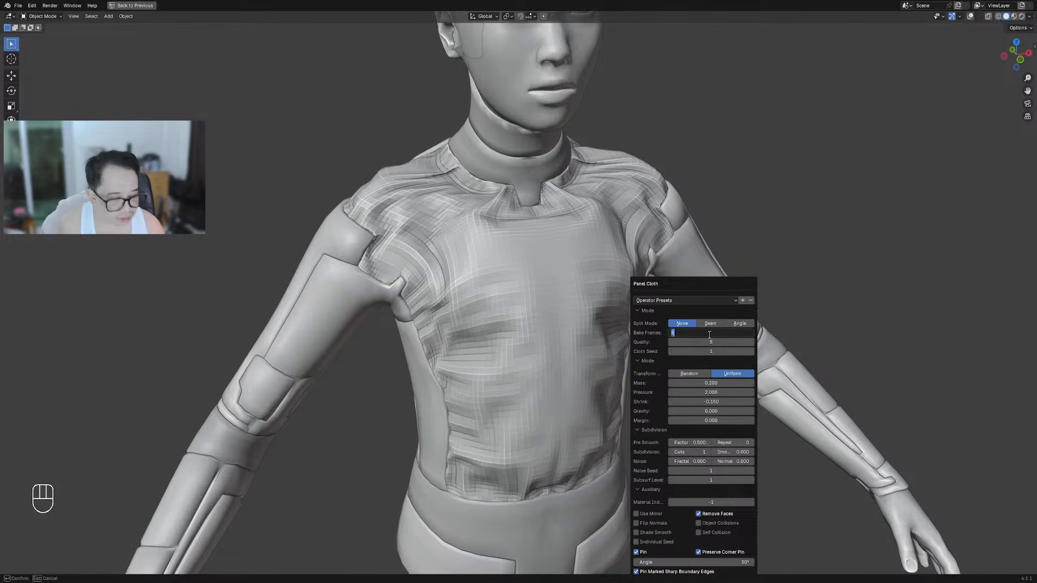
{"action": "type", "text": "25"}
{"action": "key", "text": "Return"}
{"action": "left_click", "coordinate": [708, 332]}
{"action": "type", "text": "15"}
{"action": "key", "text": "Return"}
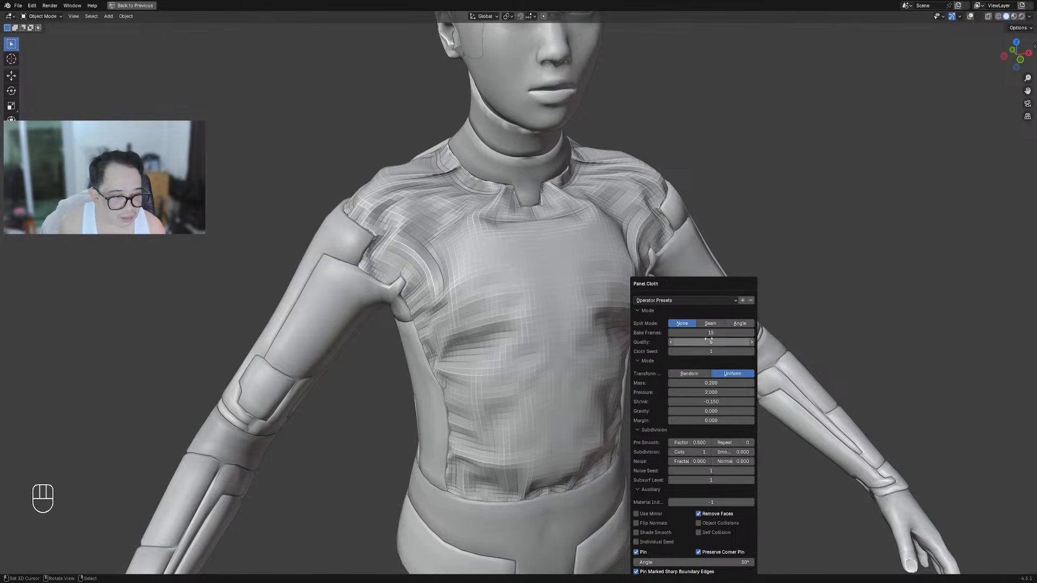
Change the cloth Mass to 0.3
{"action": "mouse_move", "coordinate": [707, 382]}
{"action": "left_mouse_down"}
{"action": "mouse_move", "coordinate": [688, 382]}
{"action": "mouse_move", "coordinate": [710, 382]}
{"action": "left_mouse_up"}
{"action": "double_click", "coordinate": [710, 383]}
{"action": "type", "text": ".3"}
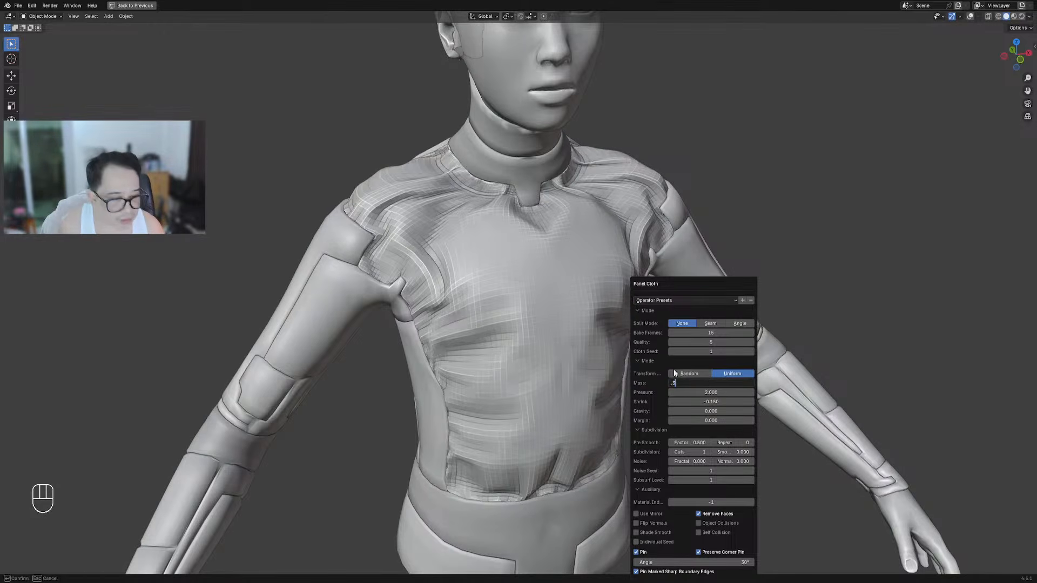
{"action": "key", "text": "Return"}
Settle Shrink at -0.06 after trying -0.25, -0.05 and -0.08
{"action": "double_click", "coordinate": [700, 401]}
{"action": "type", "text": "-.25"}
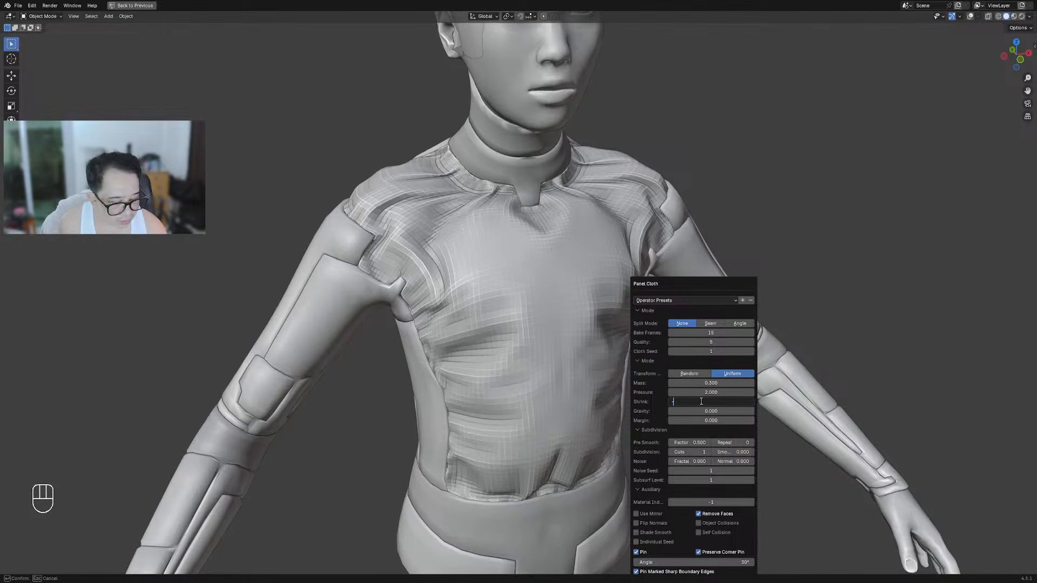
{"action": "key", "text": "Return"}
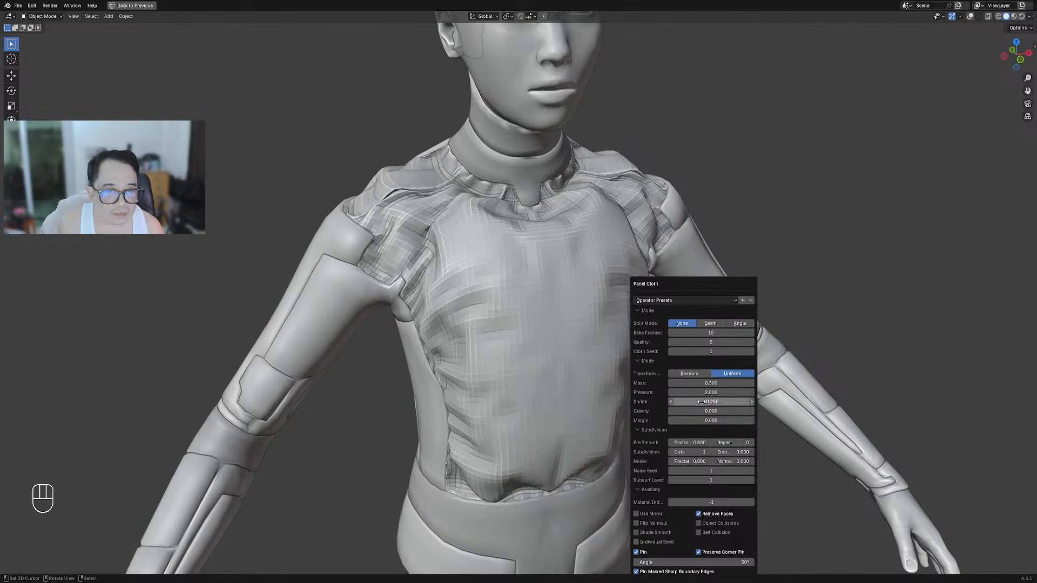
{"action": "double_click", "coordinate": [703, 402]}
{"action": "type", "text": "-0.05"}
{"action": "key", "text": "Return"}
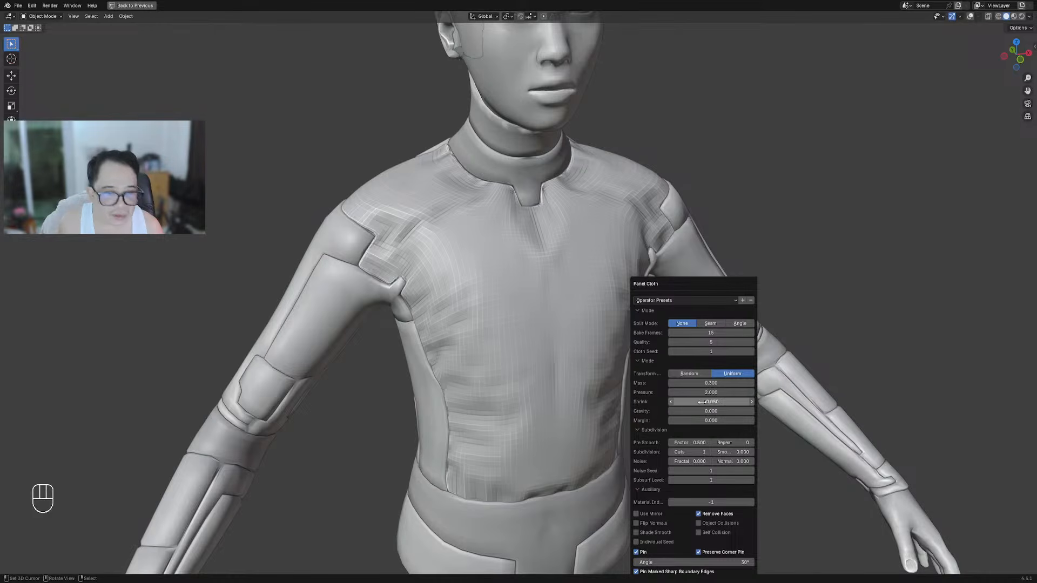
{"action": "double_click", "coordinate": [701, 401]}
{"action": "type", "text": "-0.08"}
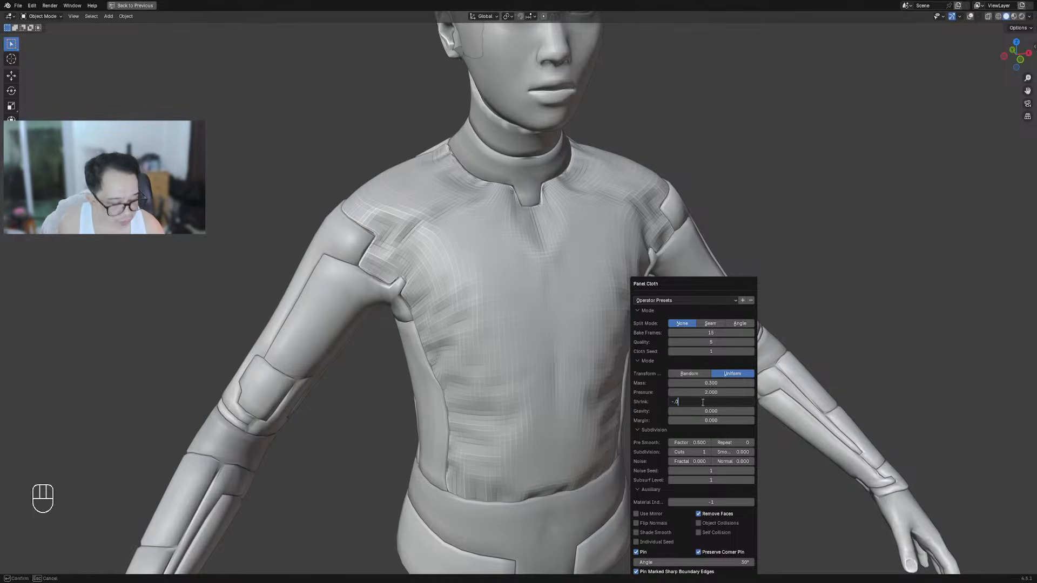
{"action": "key", "text": "Return"}
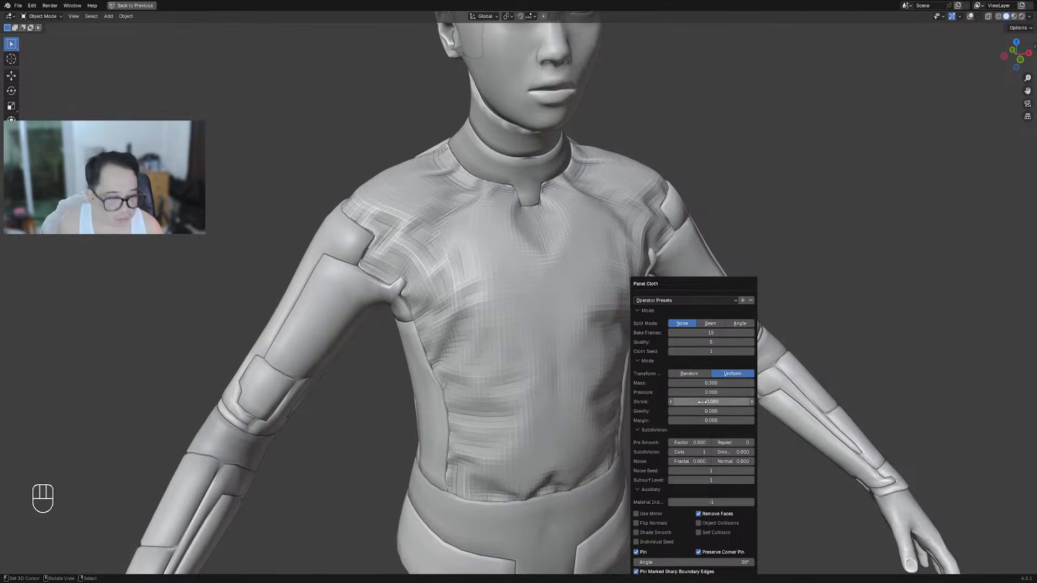
{"action": "double_click", "coordinate": [701, 402]}
{"action": "type", "text": "-0.06"}
{"action": "key", "text": "Return"}
Orbit to front and three-quarter views of the shirt to check the folds
{"action": "scroll", "coordinate": [550, 303], "scroll_direction": "down", "scroll_amount": 2}
{"action": "middle_click_drag", "start_coordinate": [551, 303], "coordinate": [606, 302]}
{"action": "scroll", "coordinate": [611, 260], "scroll_direction": "up", "scroll_amount": 5}
{"action": "middle_click_drag", "start_coordinate": [611, 259], "coordinate": [673, 189]}
{"action": "scroll", "coordinate": [562, 234], "scroll_direction": "down", "scroll_amount": 4}
{"action": "key", "text": "F9"}
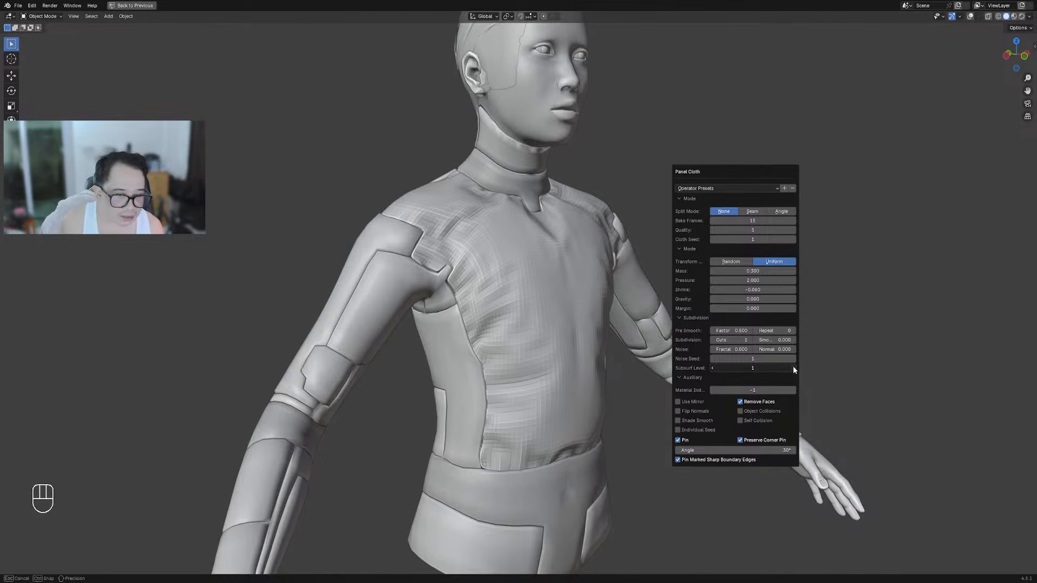
Lower the Panel Cloth subsurf level by one step
{"action": "middle_click_drag", "start_coordinate": [841, 275], "coordinate": [655, 267]}
{"action": "scroll", "coordinate": [654, 267], "scroll_direction": "up", "scroll_amount": 4}
{"action": "key", "text": "F9"}
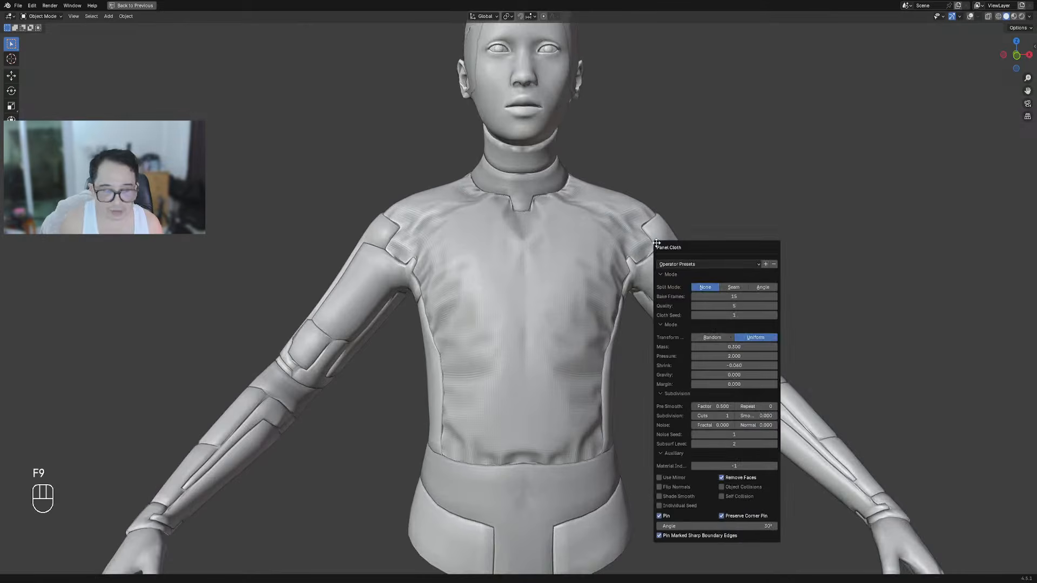
{"action": "left_click", "coordinate": [694, 444]}
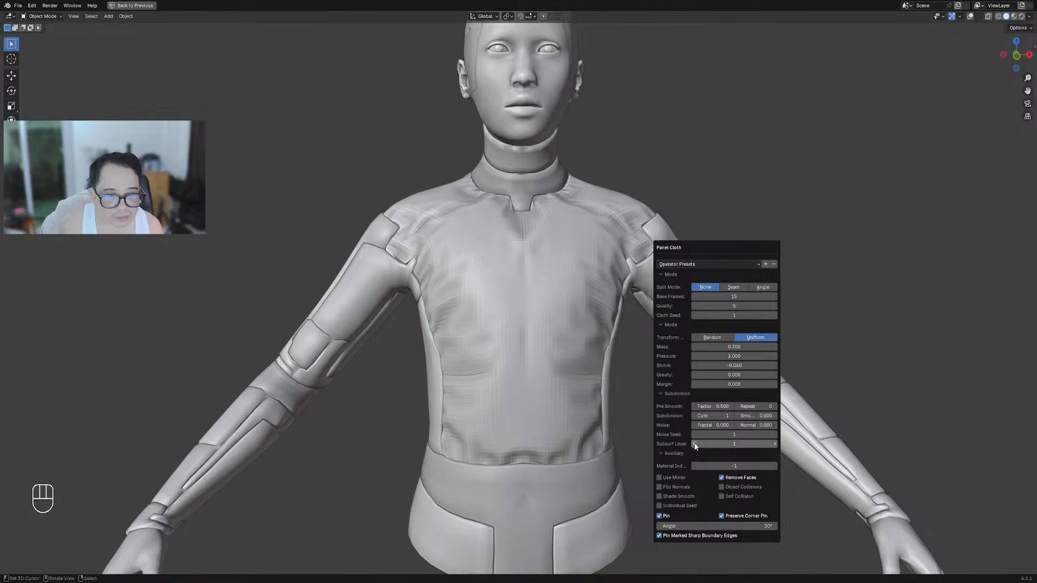
Draw two crossing annotation guide strokes across the upper arm
{"action": "scroll", "coordinate": [741, 267], "scroll_direction": "down", "scroll_amount": 3}
{"action": "middle_click_drag", "start_coordinate": [741, 267], "coordinate": [518, 324]}
{"action": "scroll", "coordinate": [518, 324], "scroll_direction": "up", "scroll_amount": 5}
{"action": "scroll", "coordinate": [367, 307], "scroll_direction": "down", "scroll_amount": 2}
{"action": "middle_click_drag", "start_coordinate": [367, 307], "coordinate": [428, 217], "text": "shift"}
{"action": "key", "text": "d"}
{"action": "left_click_drag", "start_coordinate": [411, 181], "coordinate": [461, 267]}
{"action": "key", "text": "shift+alt+z"}
{"action": "key", "text": "d"}
{"action": "key", "text": "d"}
{"action": "left_click_drag", "start_coordinate": [447, 184], "coordinate": [413, 229]}
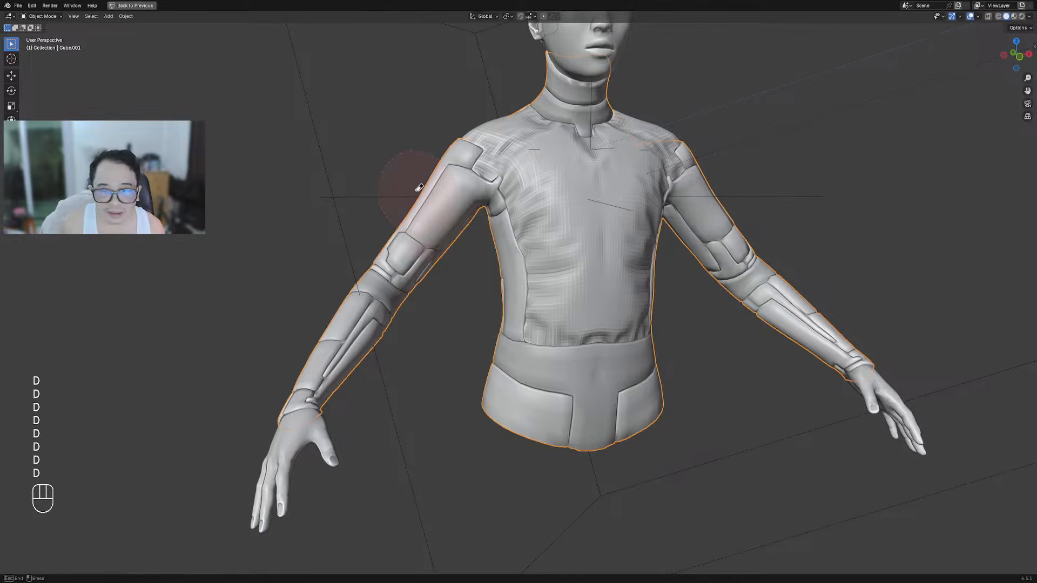
Select the jacket, enter Edit Mode, clear the selection and pick the linked front hem faces
{"action": "mouse_move", "coordinate": [419, 187]}
{"action": "middle_mouse_down"}
{"action": "mouse_move", "coordinate": [596, 407]}
{"action": "mouse_move", "coordinate": [565, 370]}
{"action": "mouse_move", "coordinate": [504, 375]}
{"action": "mouse_move", "coordinate": [585, 481]}
{"action": "mouse_move", "coordinate": [541, 471]}
{"action": "mouse_move", "coordinate": [572, 432]}
{"action": "mouse_move", "coordinate": [536, 318]}
{"action": "mouse_move", "coordinate": [561, 329]}
{"action": "middle_mouse_up"}
{"action": "left_click", "coordinate": [494, 280], "text": "shift"}
{"action": "left_click", "coordinate": [548, 487]}
{"action": "key", "text": "Tab"}
{"action": "key", "text": "alt+a"}
{"action": "key", "text": "shift+f"}
{"action": "key", "text": "shift+f"}
{"action": "key", "text": "shift+f"}
Grow the hem face selection by one ring
{"action": "scroll", "coordinate": [561, 330], "scroll_direction": "up", "scroll_amount": 4}
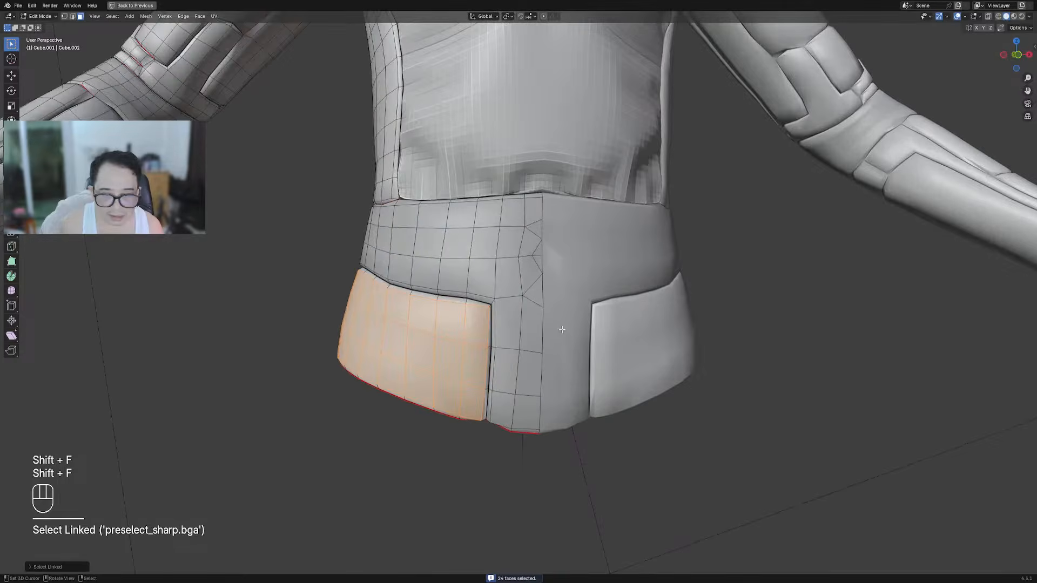
{"action": "key", "text": "ctrl+KP_Add"}
{"action": "key", "text": "ctrl+shift+x"}
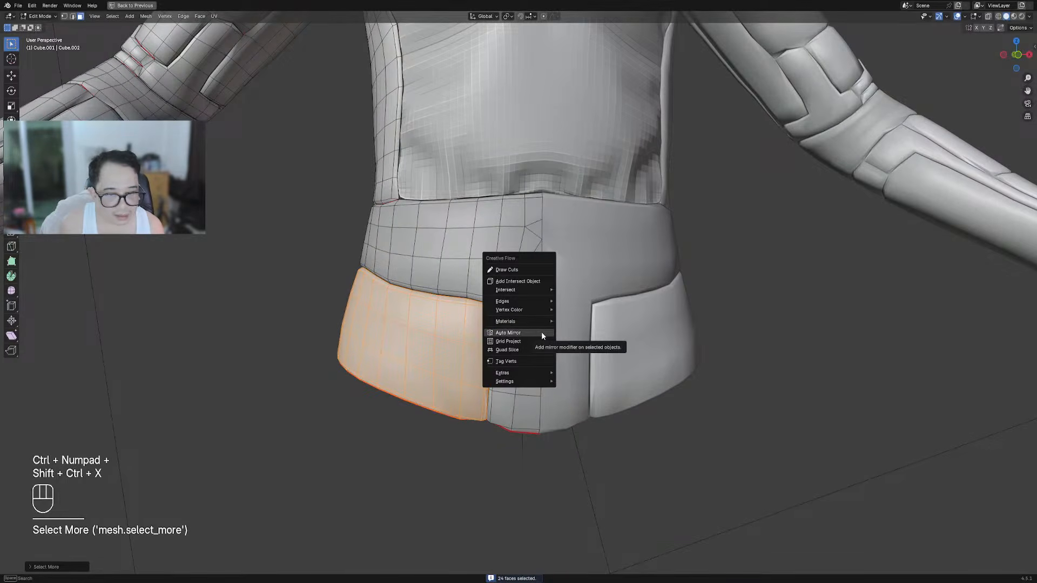
{"action": "scroll", "coordinate": [291, 349], "scroll_direction": "down", "scroll_amount": 4}
{"action": "middle_click_drag", "start_coordinate": [542, 238], "coordinate": [545, 278], "text": "shift"}
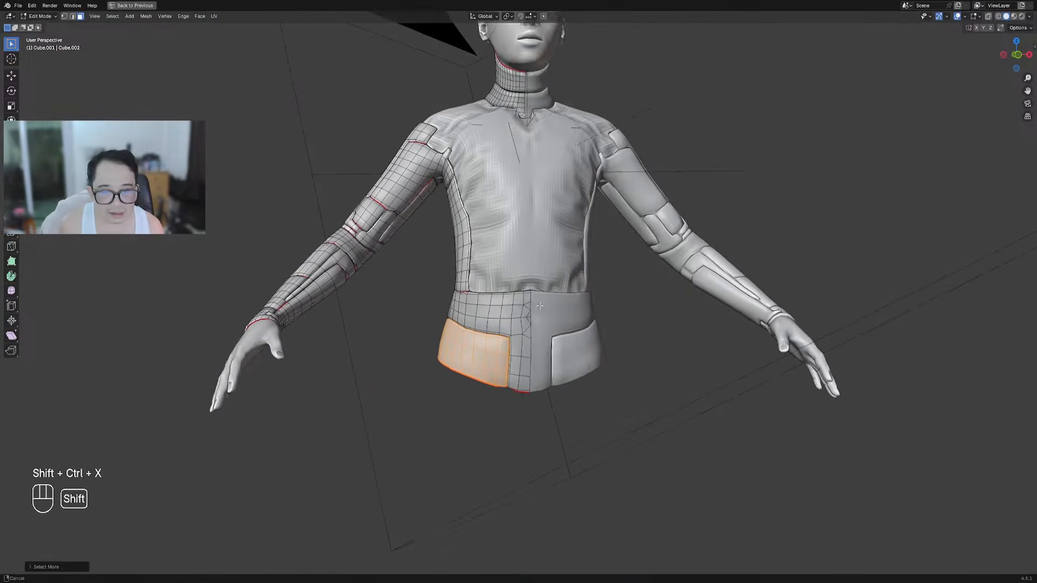
{"action": "scroll", "coordinate": [548, 279], "scroll_direction": "up", "scroll_amount": 1}
{"action": "key", "text": "ctrl+shift+x"}
Apply Panel Cloth to the hem faces after backing out of Panel Screws
{"action": "key", "text": "shift+q"}
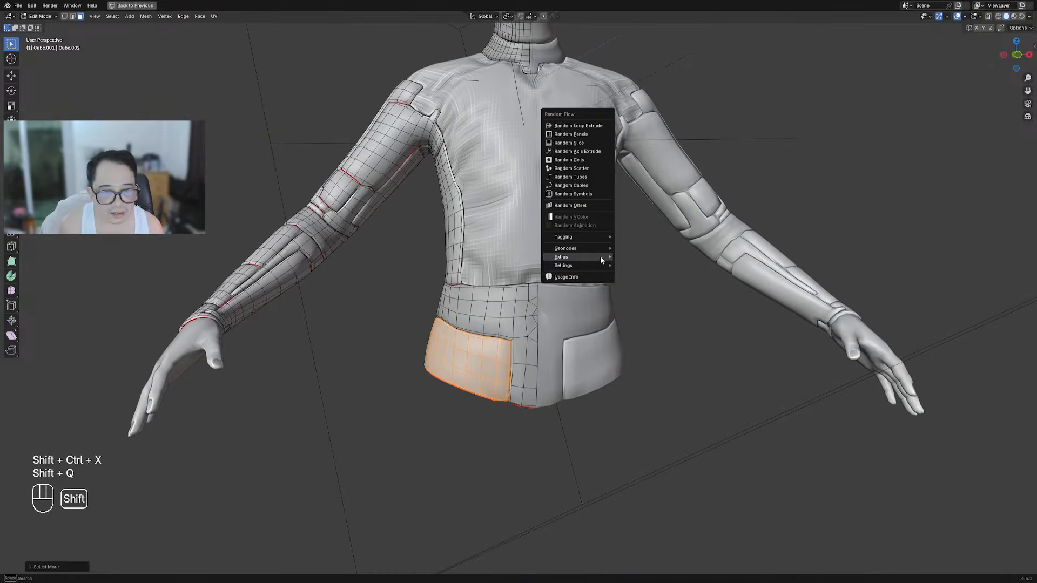
{"action": "mouse_move", "coordinate": [601, 258]}
{"action": "mouse_move", "coordinate": [644, 261]}
{"action": "left_click", "coordinate": [713, 265]}
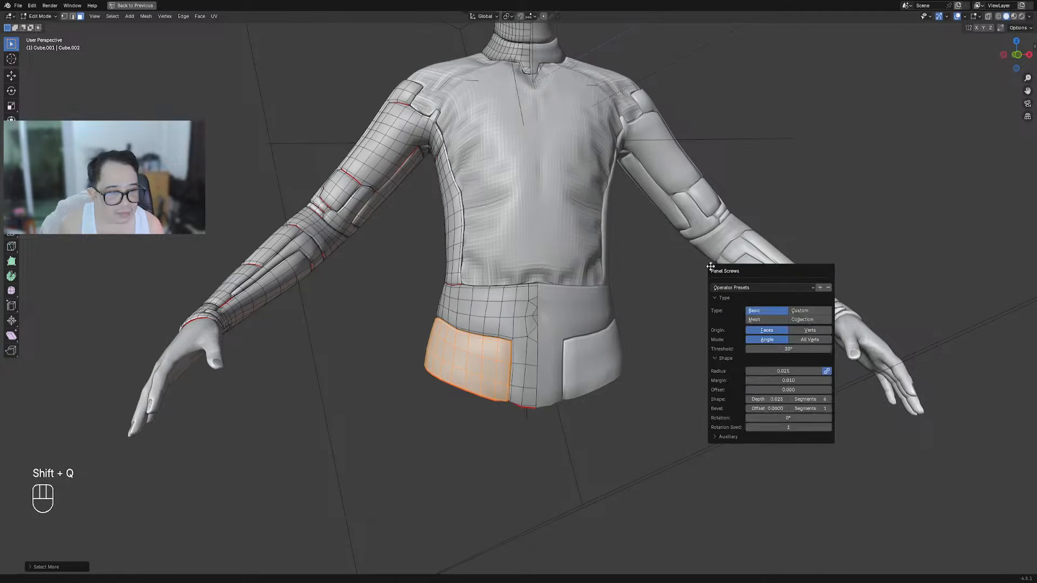
{"action": "key", "text": "Escape"}
{"action": "key", "text": "shift+q"}
{"action": "mouse_move", "coordinate": [577, 260]}
{"action": "mouse_move", "coordinate": [637, 261]}
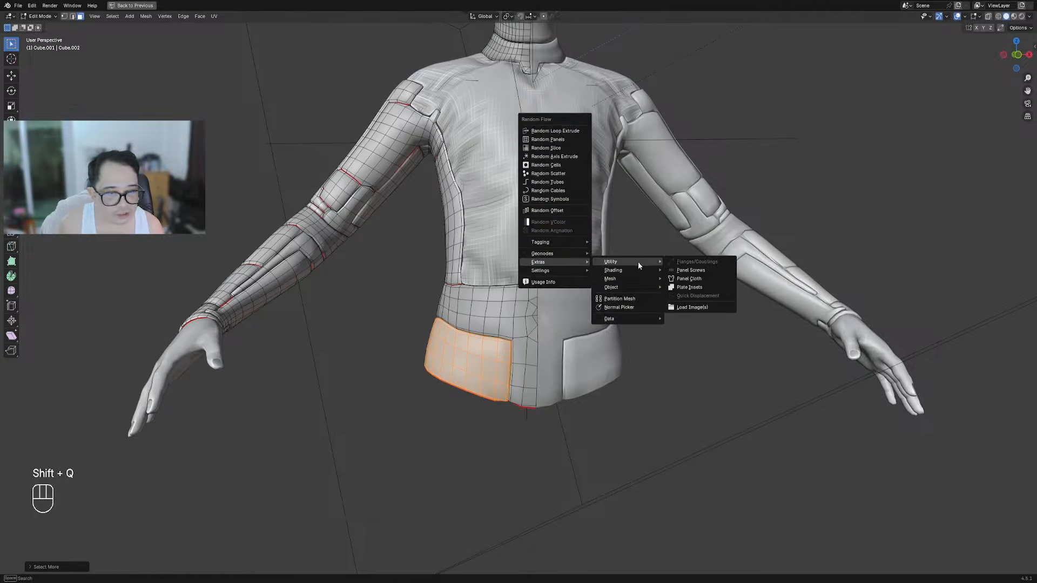
{"action": "left_click", "coordinate": [688, 278]}
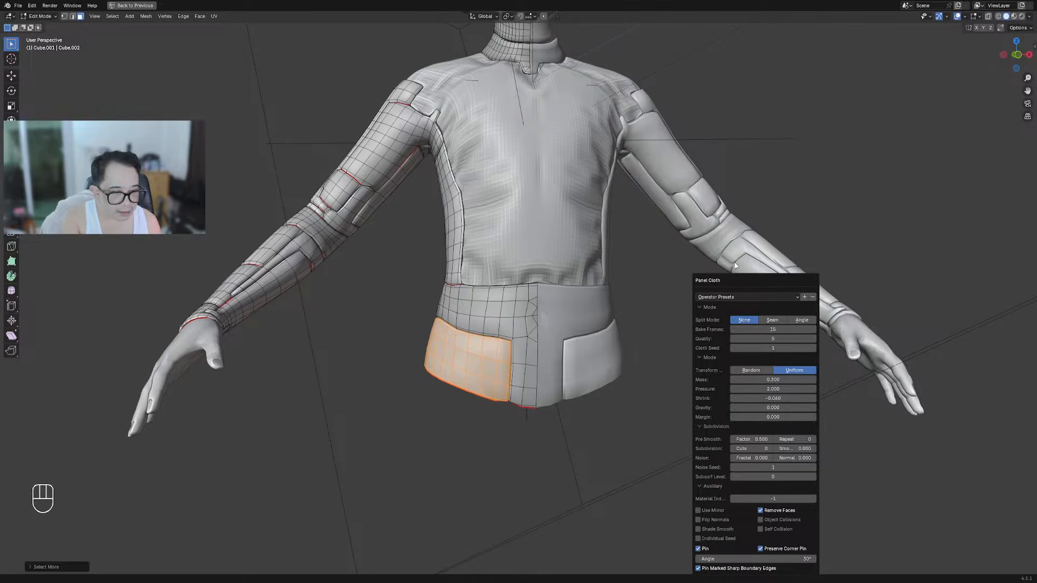
{"action": "left_click_drag", "start_coordinate": [734, 279], "coordinate": [660, 142]}
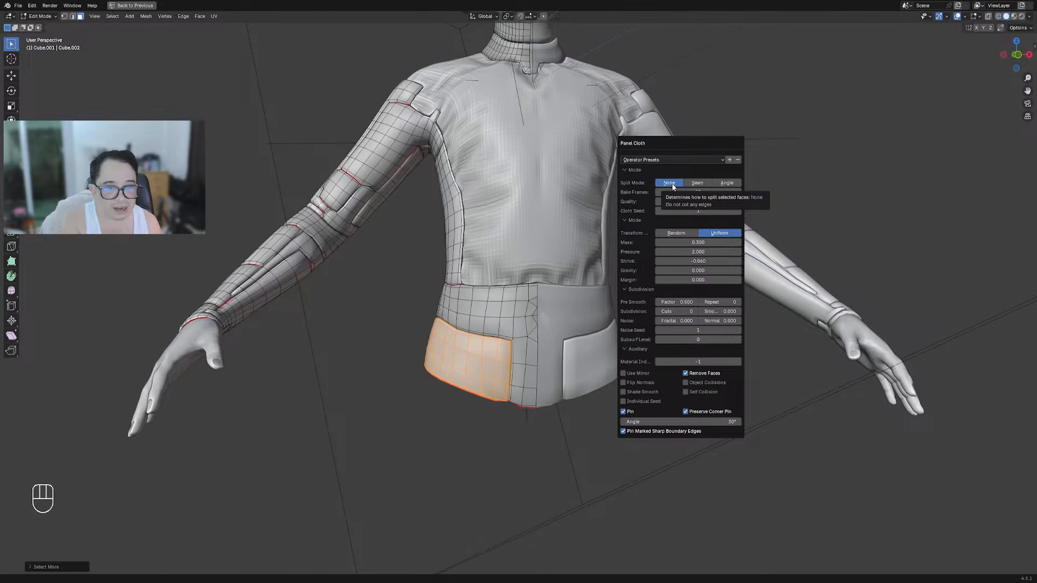
{"action": "left_click", "coordinate": [671, 184]}
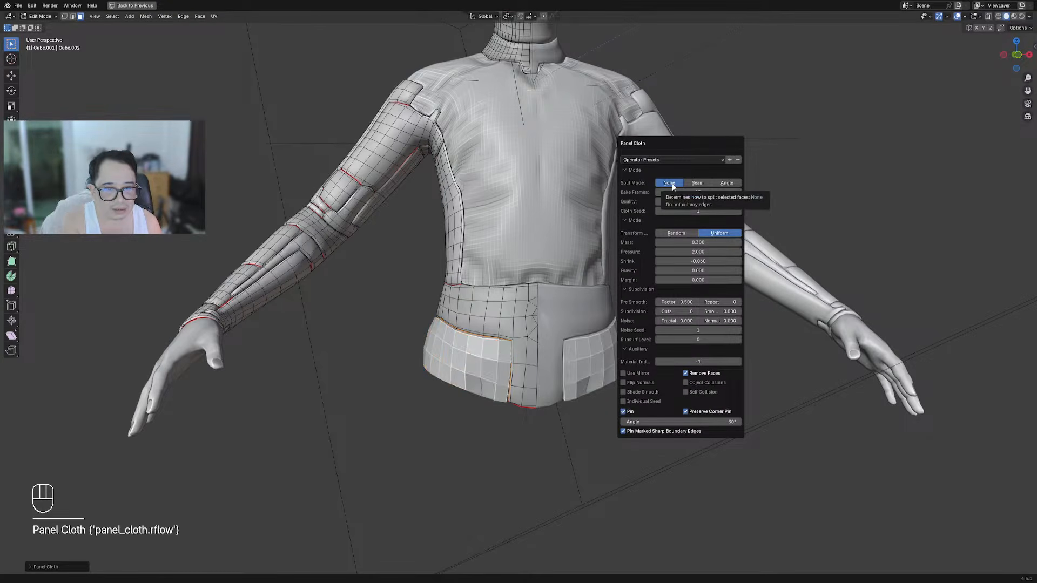
Give the hem Panel Cloth 1 cut and subsurf level 1
{"action": "middle_click_drag", "start_coordinate": [291, 416], "coordinate": [659, 259]}
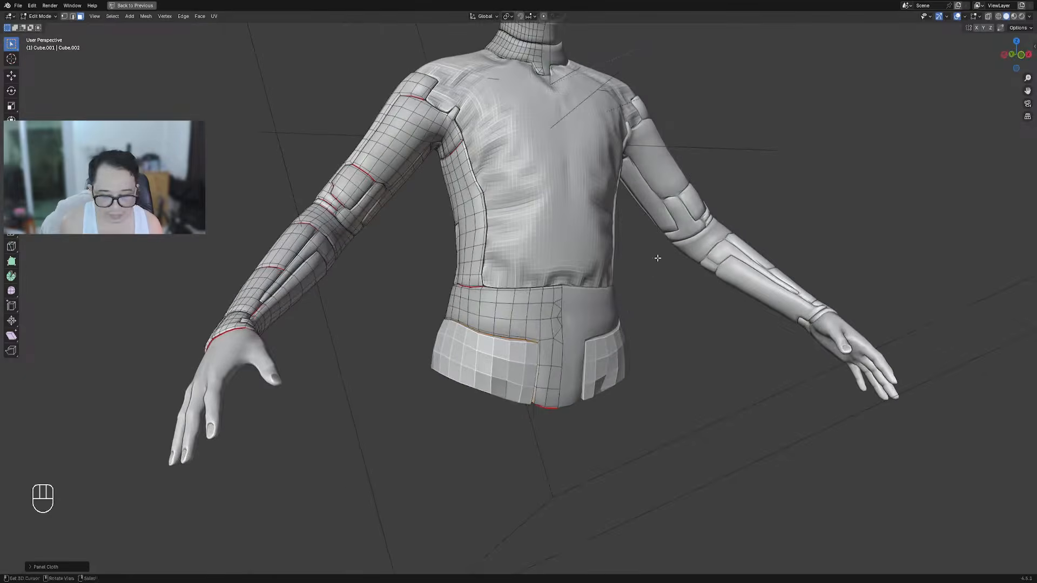
{"action": "key", "text": "F9"}
{"action": "left_click", "coordinate": [738, 396]}
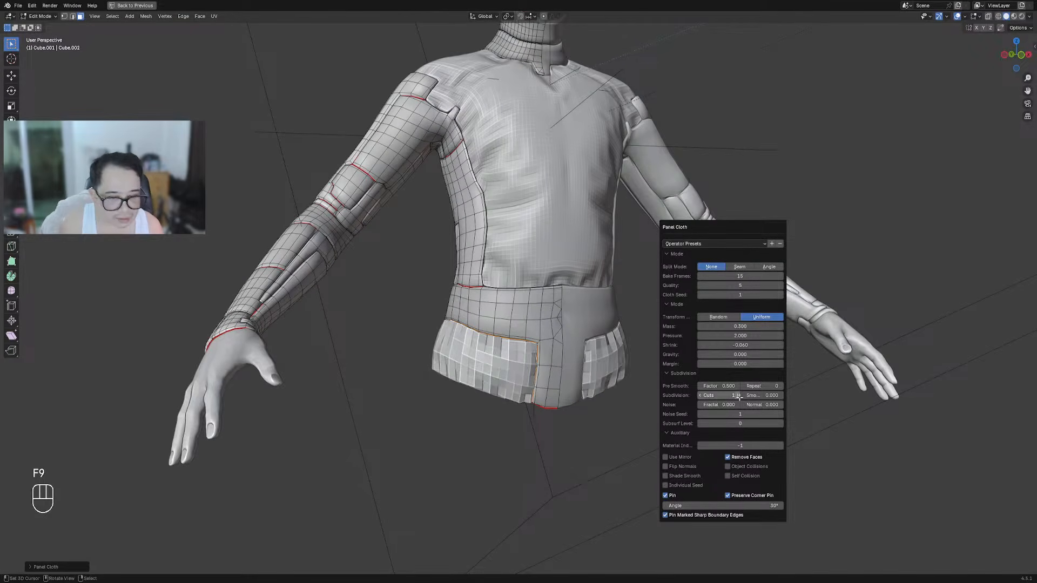
{"action": "left_click", "coordinate": [781, 423]}
{"action": "left_click", "coordinate": [780, 423]}
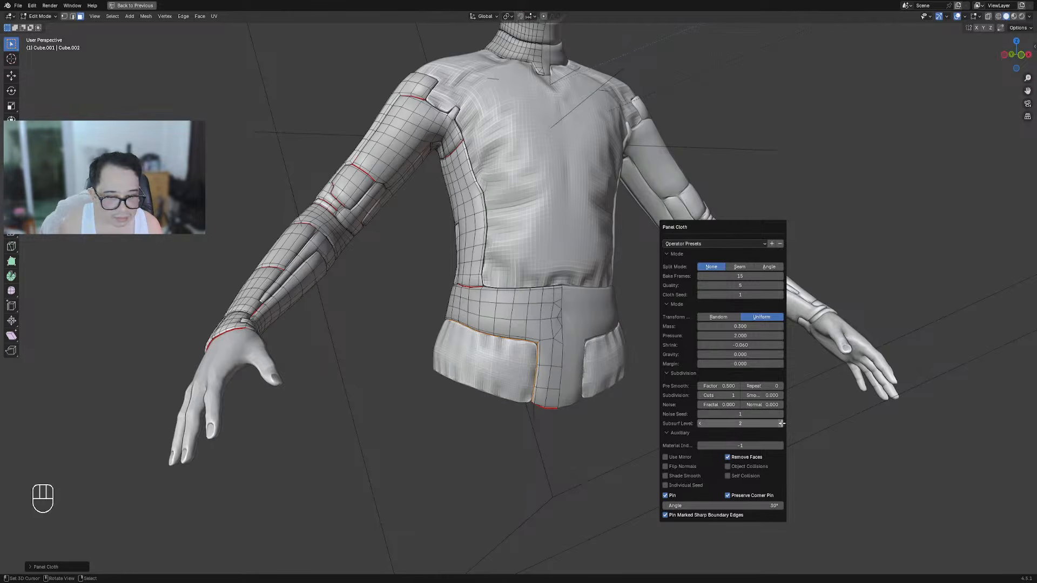
{"action": "left_click", "coordinate": [699, 423]}
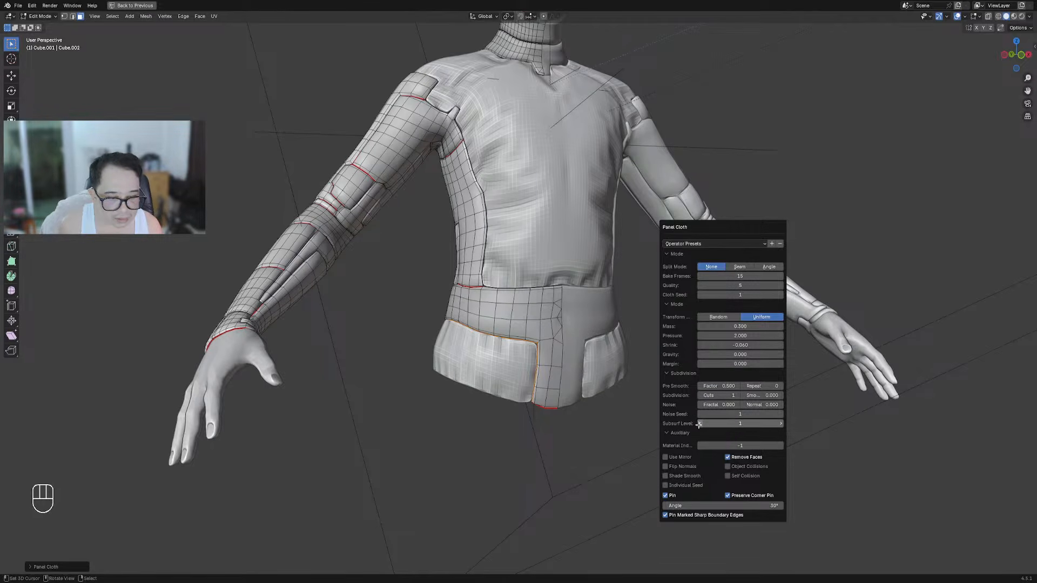
{"action": "scroll", "coordinate": [294, 400], "scroll_direction": "down", "scroll_amount": 4}
{"action": "middle_click_drag", "start_coordinate": [637, 353], "coordinate": [540, 345]}
Return to Object Mode and reselect the jacket from behind
{"action": "scroll", "coordinate": [465, 278], "scroll_direction": "up", "scroll_amount": 3}
{"action": "key", "text": "Tab"}
{"action": "scroll", "coordinate": [458, 274], "scroll_direction": "down", "scroll_amount": 3}
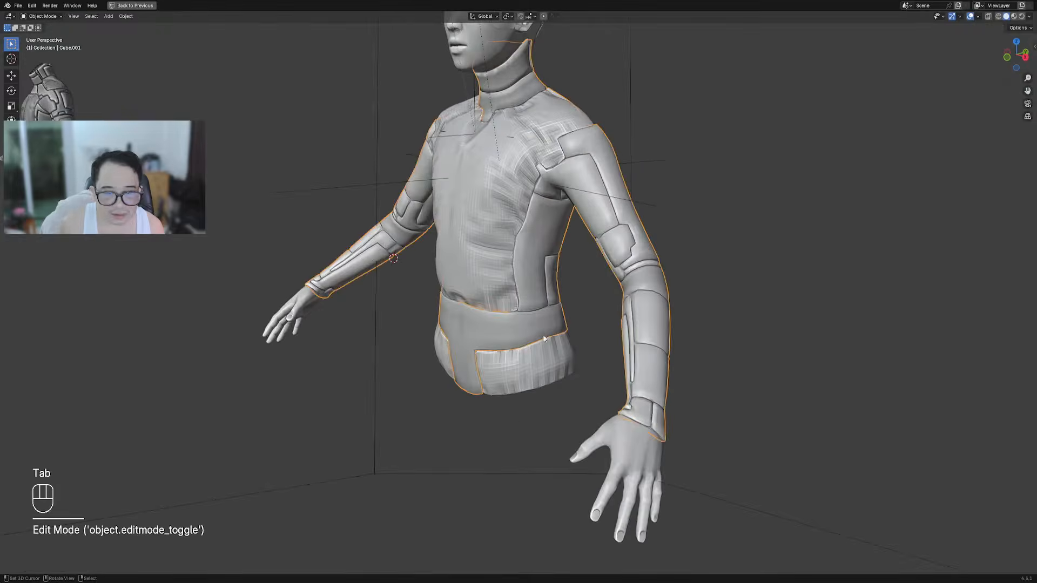
{"action": "key", "text": "alt+a"}
{"action": "middle_click_drag", "start_coordinate": [458, 273], "coordinate": [513, 309]}
{"action": "scroll", "coordinate": [468, 323], "scroll_direction": "up", "scroll_amount": 3}
{"action": "left_click", "coordinate": [512, 309]}
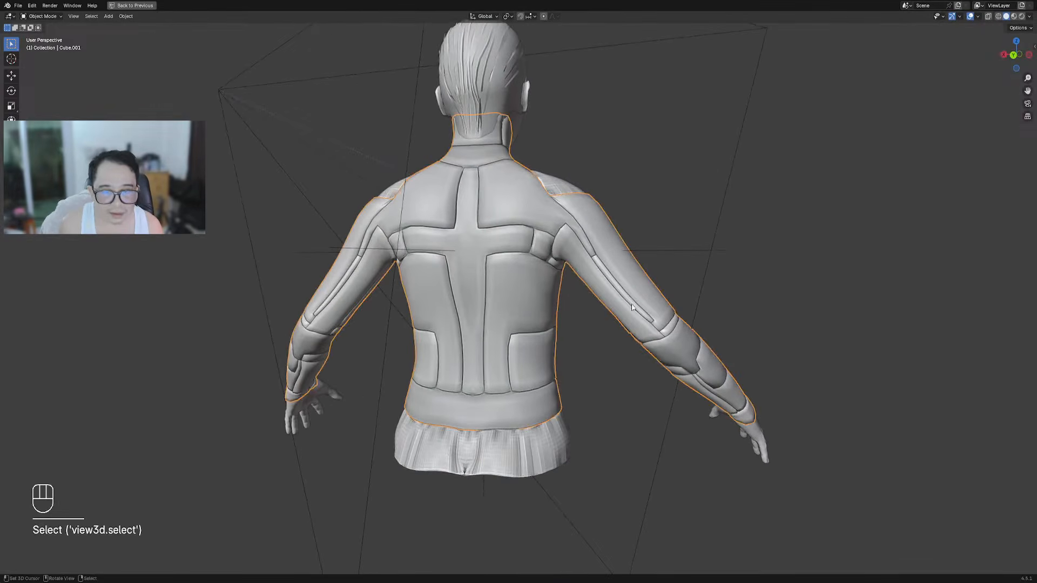
{"action": "scroll", "coordinate": [634, 316], "scroll_direction": "up", "scroll_amount": 4}
{"action": "middle_click_drag", "start_coordinate": [646, 308], "coordinate": [546, 272]}
In Edit Mode, select the linked elbow and forearm band faces on the sleeve
{"action": "key", "text": "Tab"}
{"action": "key", "text": "alt+a"}
{"action": "key", "text": "shift+f"}
{"action": "key", "text": "shift+f"}
{"action": "scroll", "coordinate": [516, 270], "scroll_direction": "up", "scroll_amount": 4}
{"action": "key", "text": "shift+f"}
{"action": "middle_click_drag", "start_coordinate": [475, 279], "coordinate": [418, 275]}
{"action": "key", "text": "shift+f"}
{"action": "key", "text": "shift+f"}
{"action": "key", "text": "shift+f"}
{"action": "key", "text": "shift+f"}
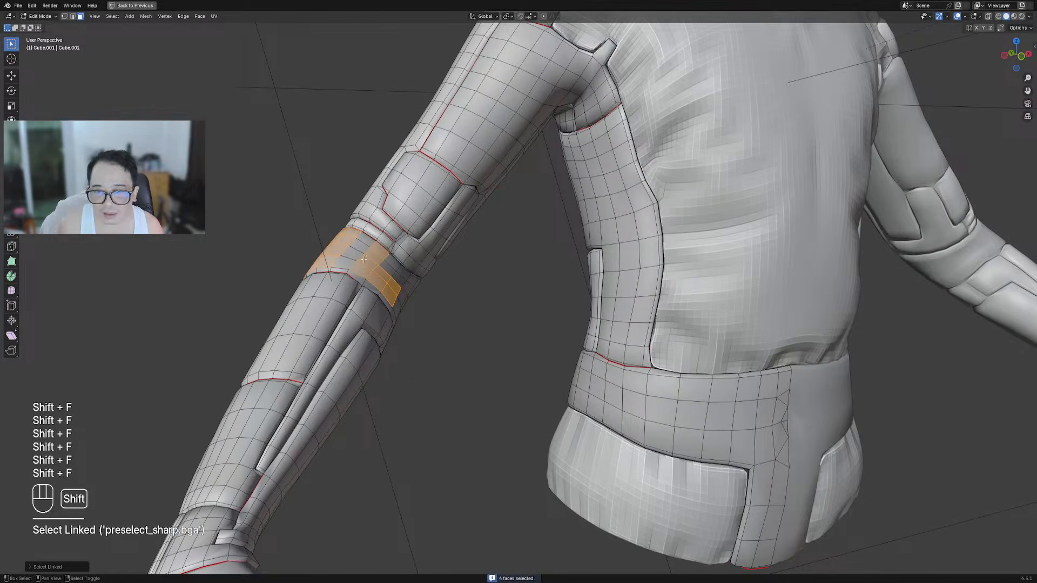
{"action": "key", "text": "shift+f"}
{"action": "middle_click_drag", "start_coordinate": [394, 277], "coordinate": [464, 285]}
{"action": "scroll", "coordinate": [432, 289], "scroll_direction": "up", "scroll_amount": 2}
{"action": "key", "text": "shift+f"}
{"action": "key", "text": "shift+f"}
{"action": "scroll", "coordinate": [590, 240], "scroll_direction": "down", "scroll_amount": 7}
{"action": "middle_click_drag", "start_coordinate": [590, 239], "coordinate": [493, 314]}
{"action": "scroll", "coordinate": [508, 259], "scroll_direction": "up", "scroll_amount": 6}
Erase the upper part of the guide annotation stroke
{"action": "left_click_drag", "start_coordinate": [531, 254], "coordinate": [531, 252]}
{"action": "right_click_drag", "start_coordinate": [532, 252], "coordinate": [532, 249]}
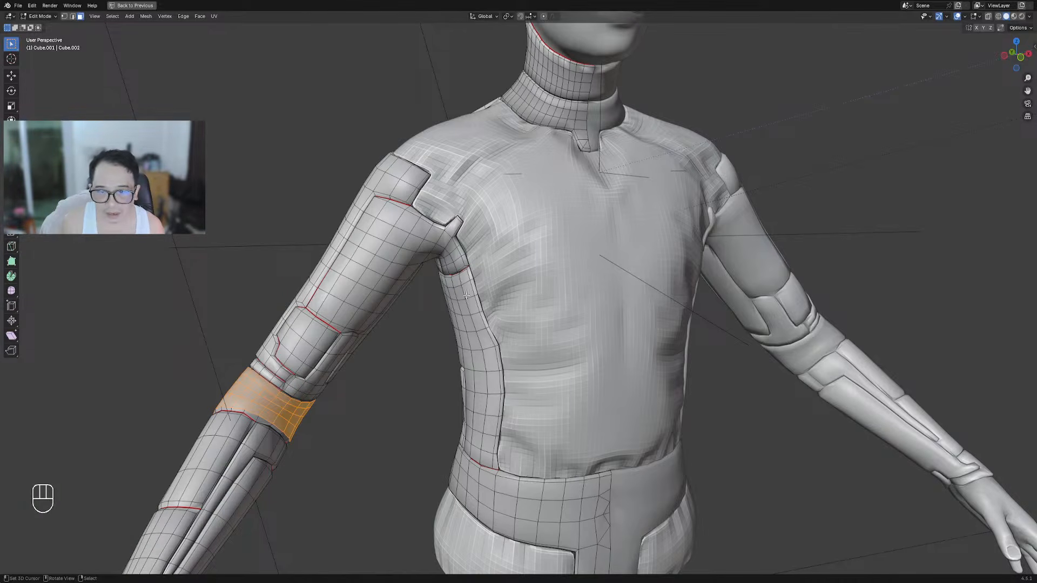
{"action": "middle_click_drag", "start_coordinate": [408, 406], "coordinate": [450, 402]}
{"action": "scroll", "coordinate": [451, 402], "scroll_direction": "down", "scroll_amount": 1}
{"action": "middle_click_drag", "start_coordinate": [451, 402], "coordinate": [471, 338], "text": "shift"}
{"action": "middle_click_drag", "start_coordinate": [564, 234], "coordinate": [383, 259]}
{"action": "scroll", "coordinate": [660, 260], "scroll_direction": "up", "scroll_amount": 4}
{"action": "middle_click_drag", "start_coordinate": [383, 259], "coordinate": [507, 309], "text": "shift"}
{"action": "scroll", "coordinate": [497, 299], "scroll_direction": "up", "scroll_amount": 2}
Recentre the view on the elbow and grow the elbow face selection
{"action": "middle_click", "coordinate": [410, 277], "text": "alt"}
{"action": "scroll", "coordinate": [506, 310], "scroll_direction": "up", "scroll_amount": 2}
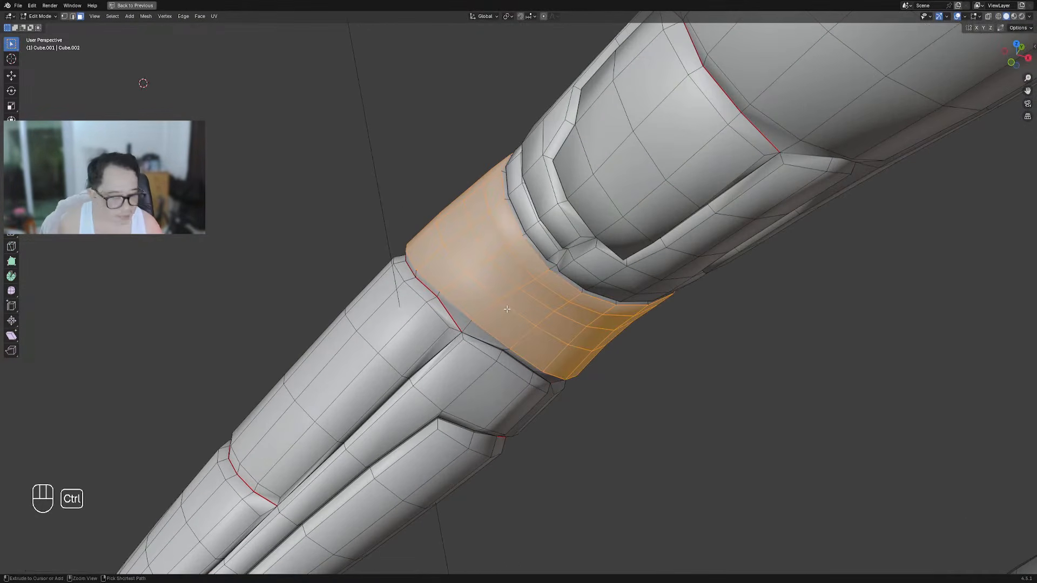
{"action": "key", "text": "ctrl+KP_Add"}
{"action": "scroll", "coordinate": [617, 287], "scroll_direction": "down", "scroll_amount": 5}
{"action": "middle_click_drag", "start_coordinate": [618, 287], "coordinate": [650, 199]}
{"action": "scroll", "coordinate": [657, 283], "scroll_direction": "down", "scroll_amount": 3}
Apply Panel Cloth to the elbow bands and check the cloth with overlays hidden
{"action": "key", "text": "Tab"}
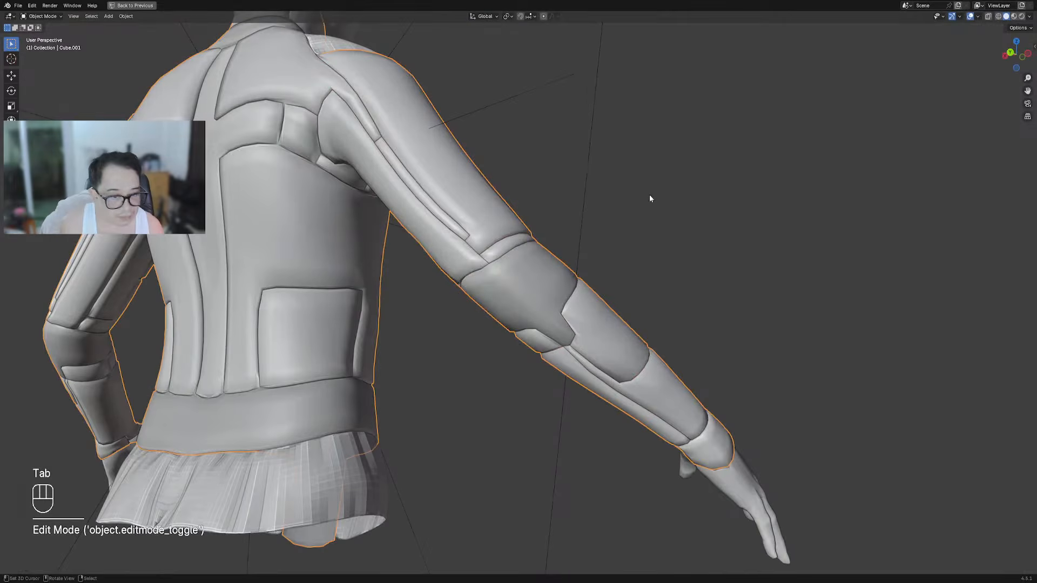
{"action": "key", "text": "shift+q"}
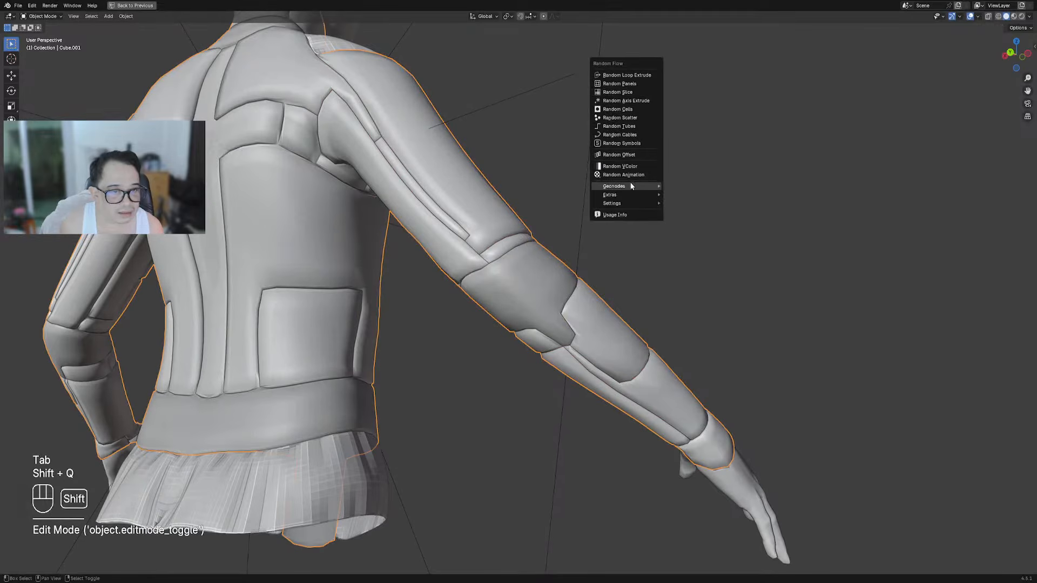
{"action": "mouse_move", "coordinate": [632, 193]}
{"action": "mouse_move", "coordinate": [699, 195]}
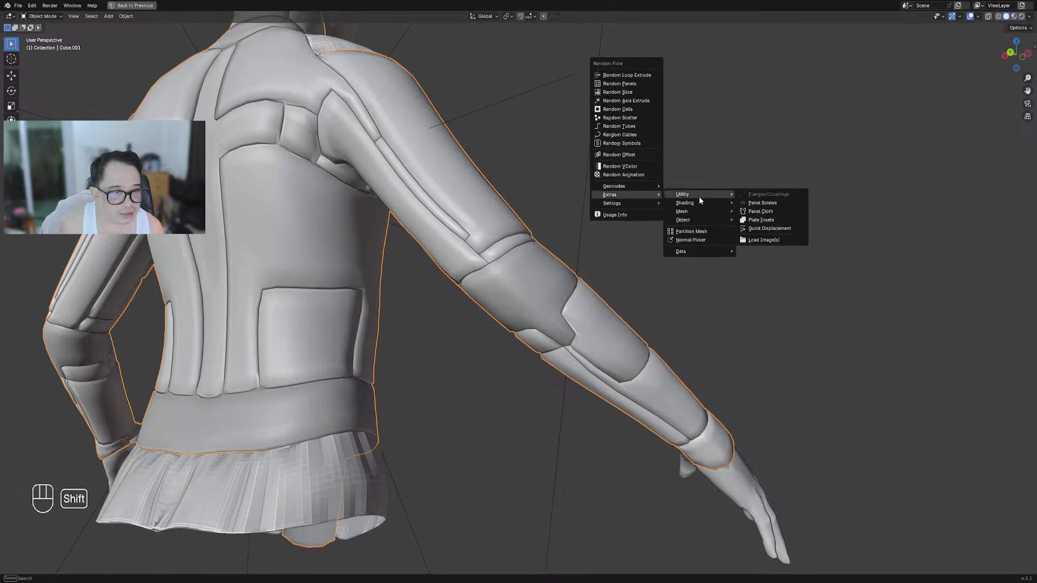
{"action": "left_click", "coordinate": [761, 211]}
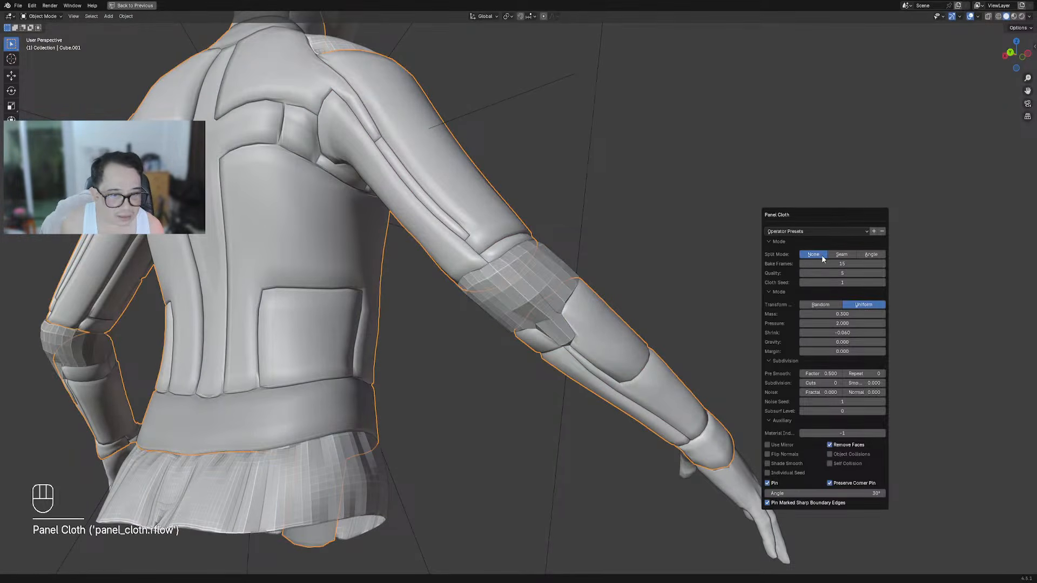
{"action": "scroll", "coordinate": [829, 382], "scroll_direction": "up", "scroll_amount": 1, "text": "ctrl"}
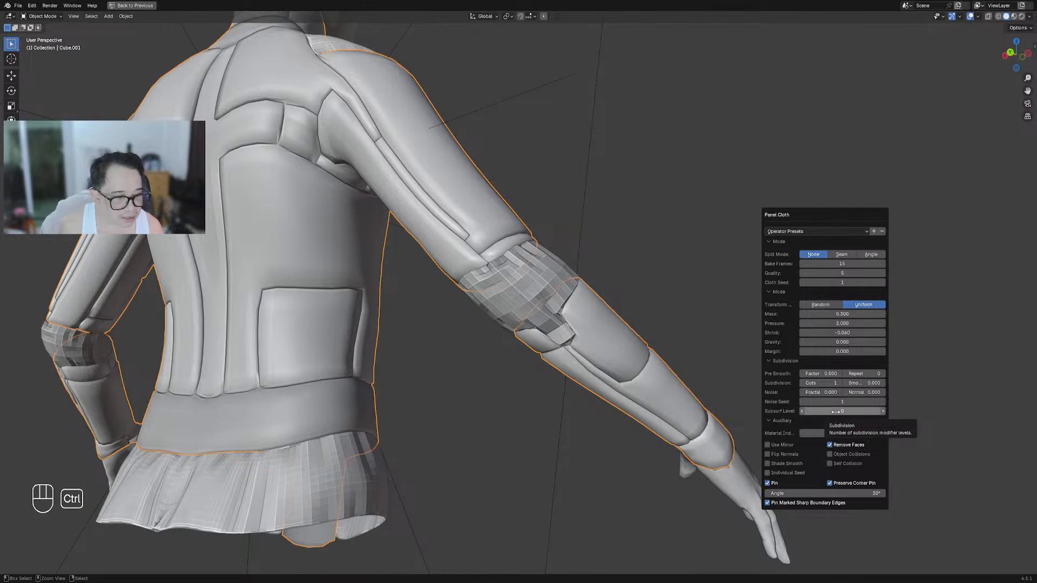
{"action": "scroll", "coordinate": [835, 411], "scroll_direction": "up", "scroll_amount": 2, "text": "ctrl"}
{"action": "middle_click_drag", "start_coordinate": [378, 405], "coordinate": [447, 354]}
{"action": "scroll", "coordinate": [537, 291], "scroll_direction": "down", "scroll_amount": 5}
{"action": "key", "text": "shift+alt+z"}
In Edit Mode, select the jacket's linked forearm strip and add a wrist face
{"action": "key", "text": "Tab"}
{"action": "key", "text": "shift+alt+z"}
{"action": "scroll", "coordinate": [484, 312], "scroll_direction": "up", "scroll_amount": 5}
{"action": "key", "text": "alt+a"}
{"action": "key", "text": "shift+f"}
{"action": "scroll", "coordinate": [468, 381], "scroll_direction": "up", "scroll_amount": 4}
{"action": "middle_click_drag", "start_coordinate": [472, 390], "coordinate": [458, 444]}
{"action": "scroll", "coordinate": [592, 338], "scroll_direction": "down", "scroll_amount": 3}
{"action": "key", "text": "shift+f"}
{"action": "key", "text": "shift+f"}
{"action": "key", "text": "shift+f"}
{"action": "scroll", "coordinate": [507, 350], "scroll_direction": "up", "scroll_amount": 5}
{"action": "left_click", "coordinate": [490, 364], "text": "shift"}
{"action": "key", "text": "shift+f"}
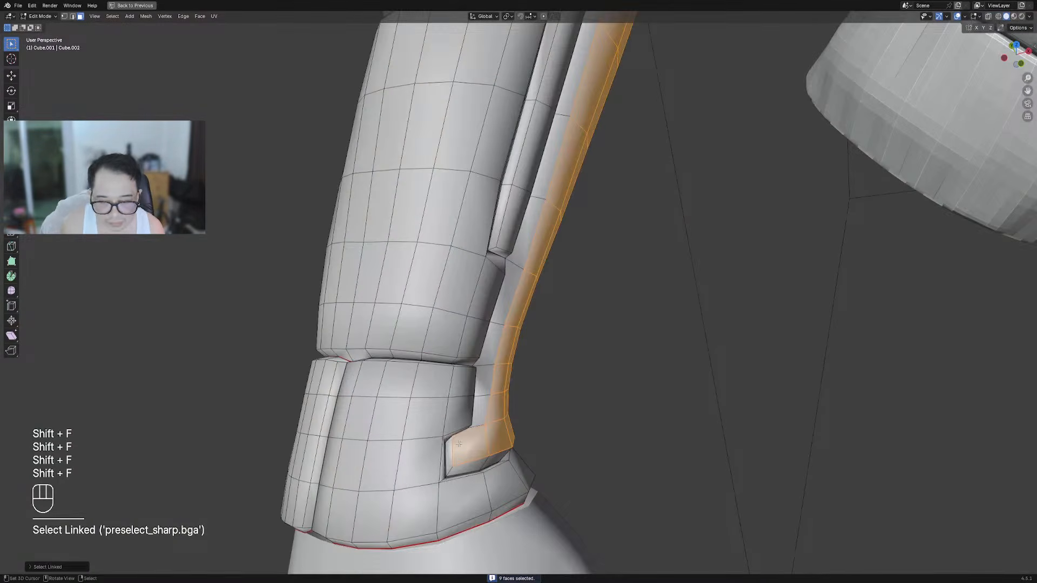
Grow the forearm selection and make it Panel Cloth with 1 cut, material index 0 and higher subsurf
{"action": "key", "text": "ctrl+KP_Add"}
{"action": "mouse_move", "coordinate": [534, 380]}
{"action": "middle_mouse_down"}
{"action": "mouse_move", "coordinate": [596, 279]}
{"action": "mouse_move", "coordinate": [536, 275]}
{"action": "middle_mouse_up"}
{"action": "key", "text": "shift+q"}
{"action": "mouse_move", "coordinate": [572, 268]}
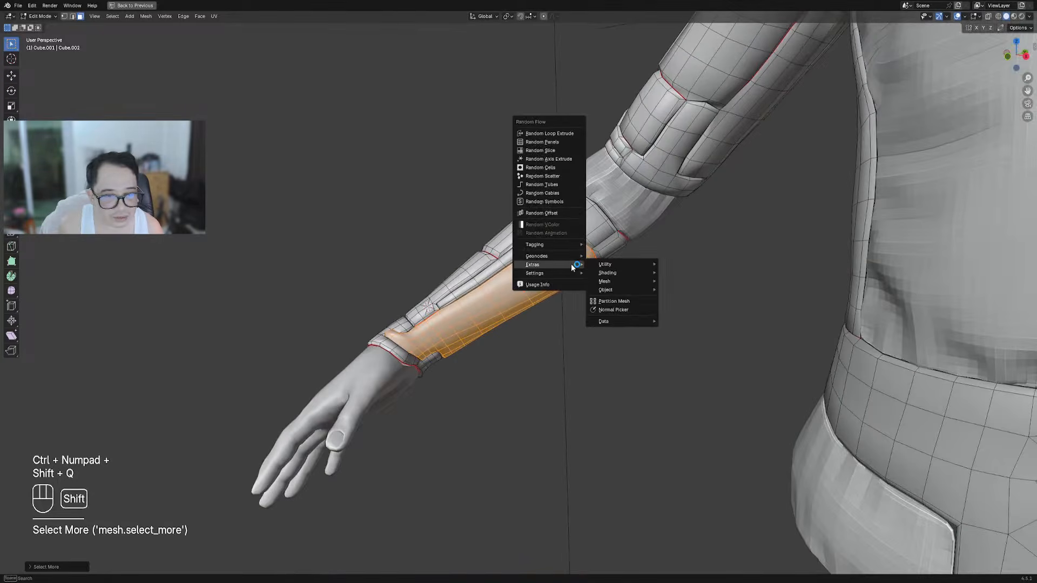
{"action": "mouse_move", "coordinate": [613, 270]}
{"action": "left_click", "coordinate": [690, 284]}
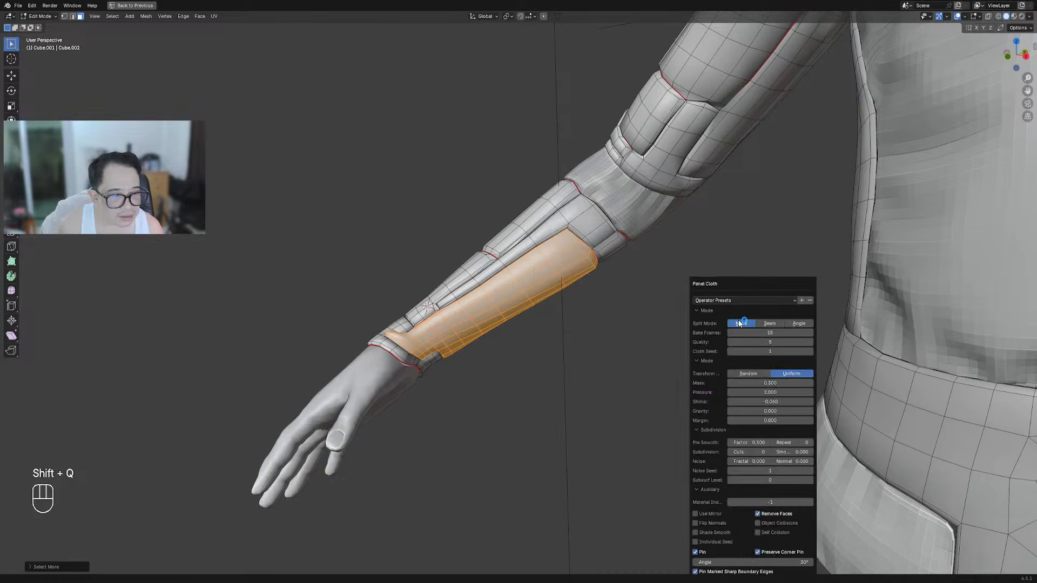
{"action": "left_click", "coordinate": [767, 452]}
{"action": "left_click", "coordinate": [810, 502]}
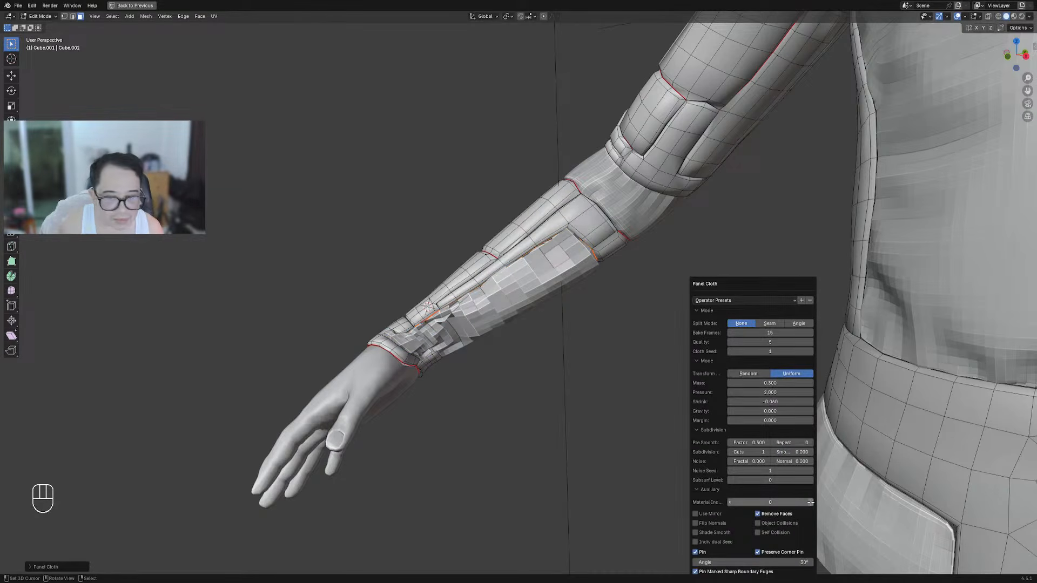
{"action": "left_click", "coordinate": [811, 480]}
Inspect the forearm cloth without overlays, then circle its wrist end with an annotation
{"action": "middle_click_drag", "start_coordinate": [444, 356], "coordinate": [528, 363]}
{"action": "key", "text": "shift+alt+z"}
{"action": "scroll", "coordinate": [446, 308], "scroll_direction": "down", "scroll_amount": 5}
{"action": "scroll", "coordinate": [502, 324], "scroll_direction": "up", "scroll_amount": 6}
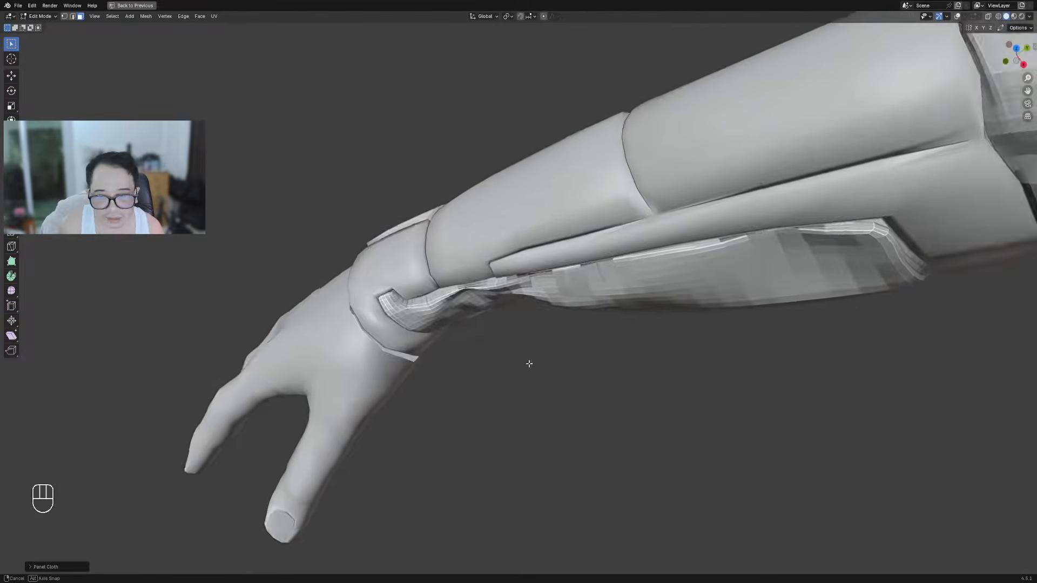
{"action": "scroll", "coordinate": [488, 319], "scroll_direction": "up", "scroll_amount": 3}
{"action": "middle_click_drag", "start_coordinate": [486, 317], "coordinate": [388, 274]}
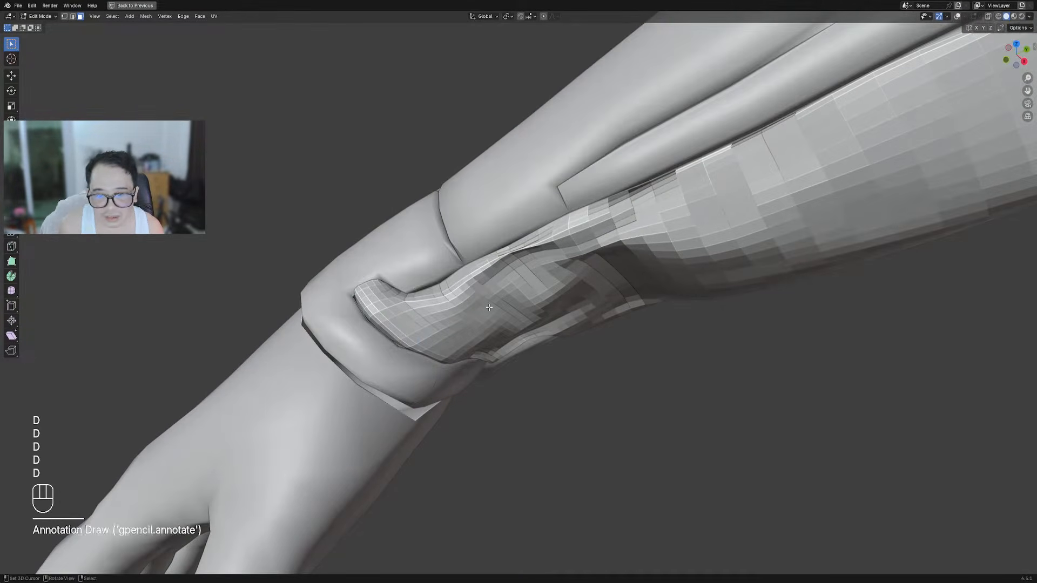
{"action": "key", "text": "shift+alt+z"}
{"action": "left_click_drag", "start_coordinate": [503, 232], "coordinate": [537, 326]}
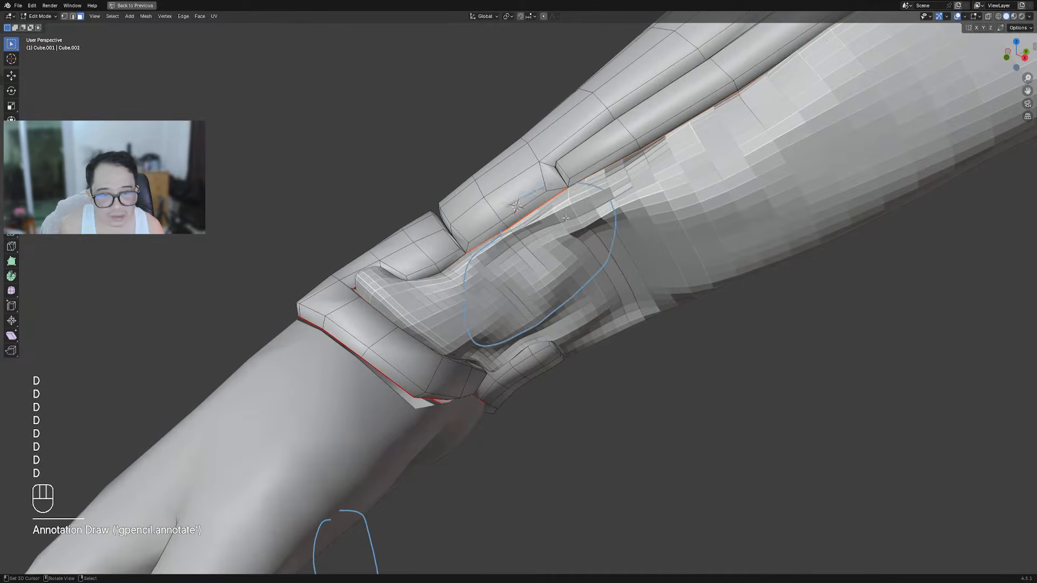
Leave Edit Mode and select the forearm cloth panel object, Cube.001_PCloth.003
{"action": "scroll", "coordinate": [402, 403], "scroll_direction": "down", "scroll_amount": 6}
{"action": "middle_click_drag", "start_coordinate": [588, 272], "coordinate": [643, 297]}
{"action": "middle_click_drag", "start_coordinate": [643, 297], "coordinate": [546, 270], "text": "shift"}
{"action": "scroll", "coordinate": [540, 275], "scroll_direction": "up", "scroll_amount": 3}
{"action": "key", "text": "Tab"}
{"action": "left_click", "coordinate": [525, 259]}
Enter Sculpt Mode with the Inflate brush at strength 0.297
{"action": "key", "text": "ctrl+Tab"}
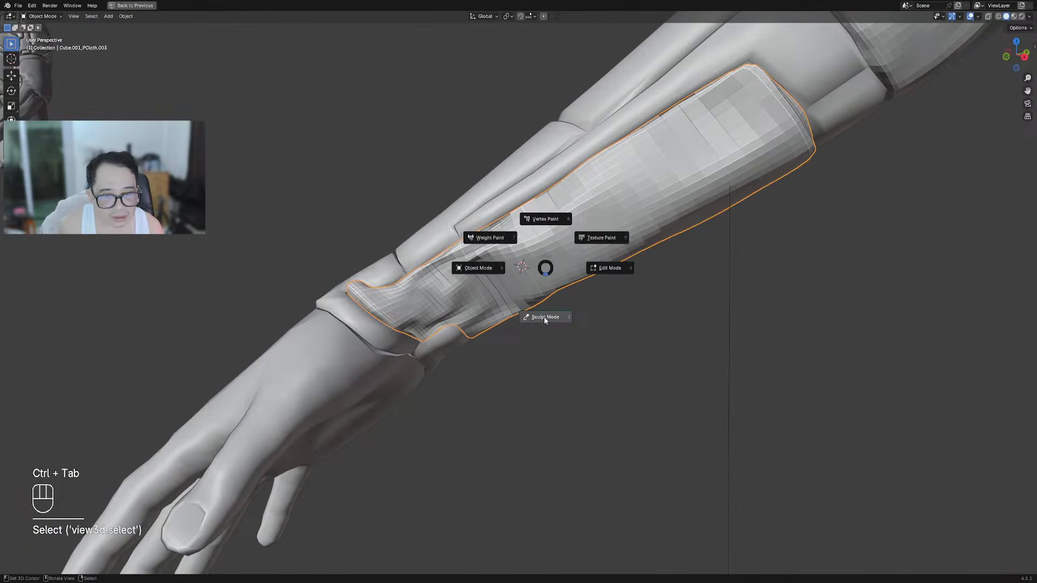
{"action": "left_click", "coordinate": [543, 317]}
{"action": "key", "text": "i"}
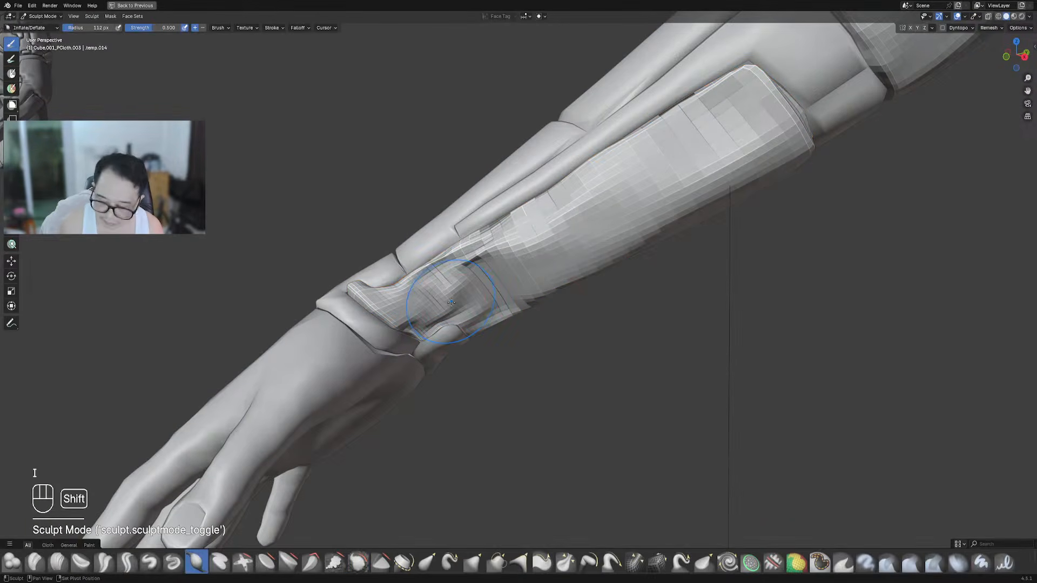
{"action": "key", "text": "shift+f"}
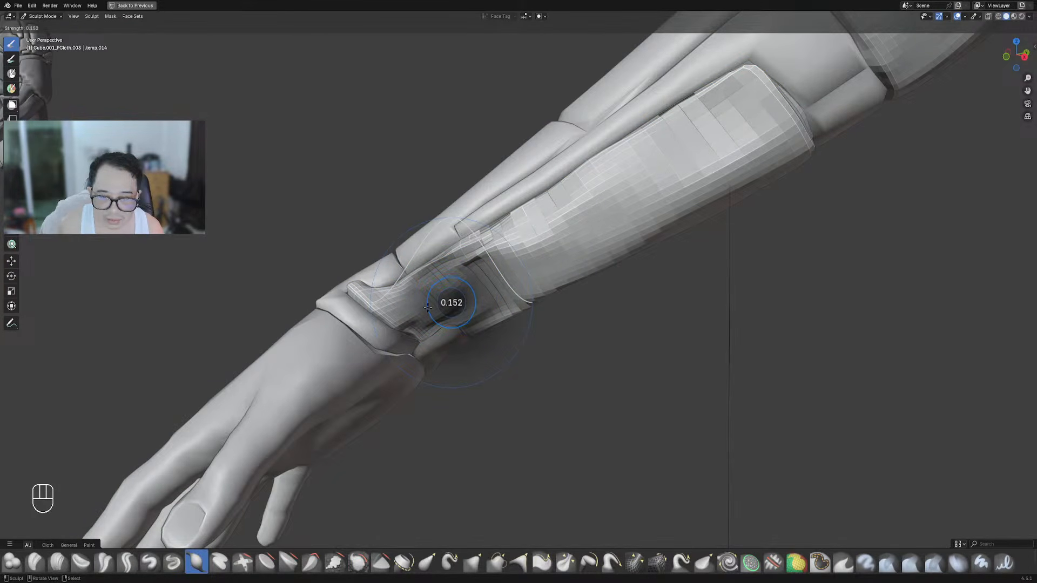
{"action": "left_click", "coordinate": [426, 307]}
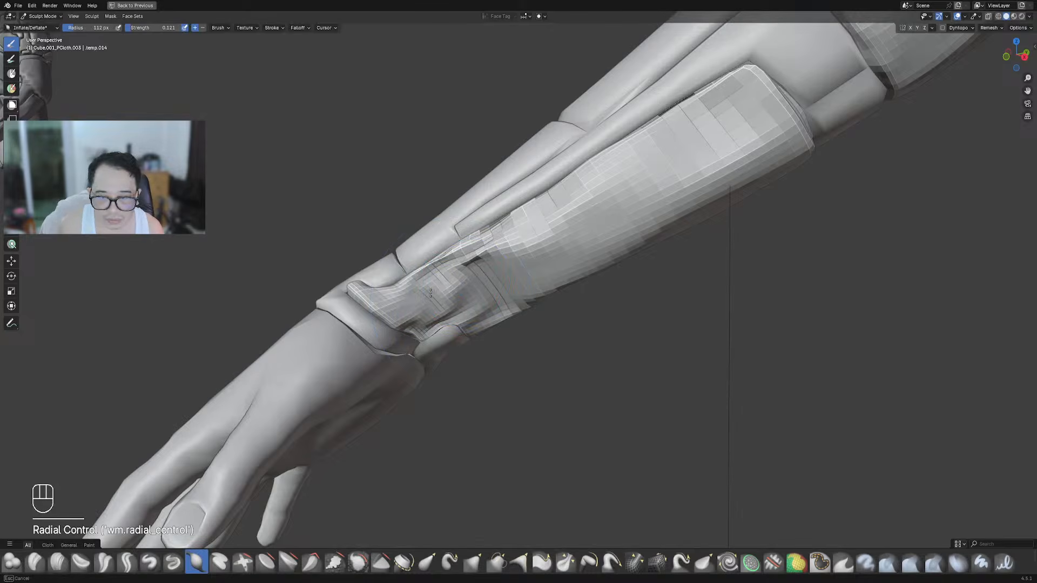
{"action": "key", "text": "shift+f"}
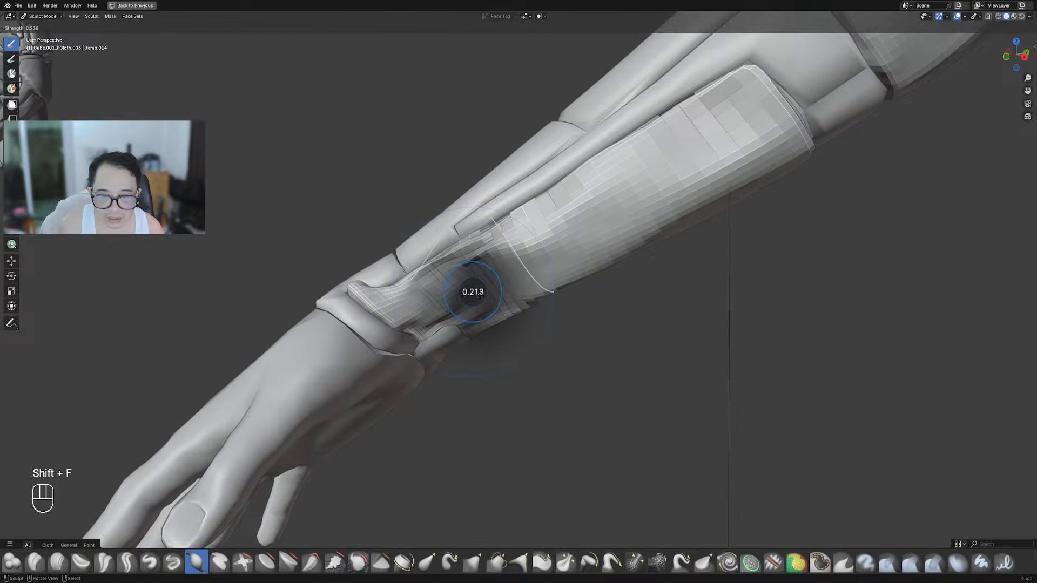
{"action": "left_click", "coordinate": [491, 279]}
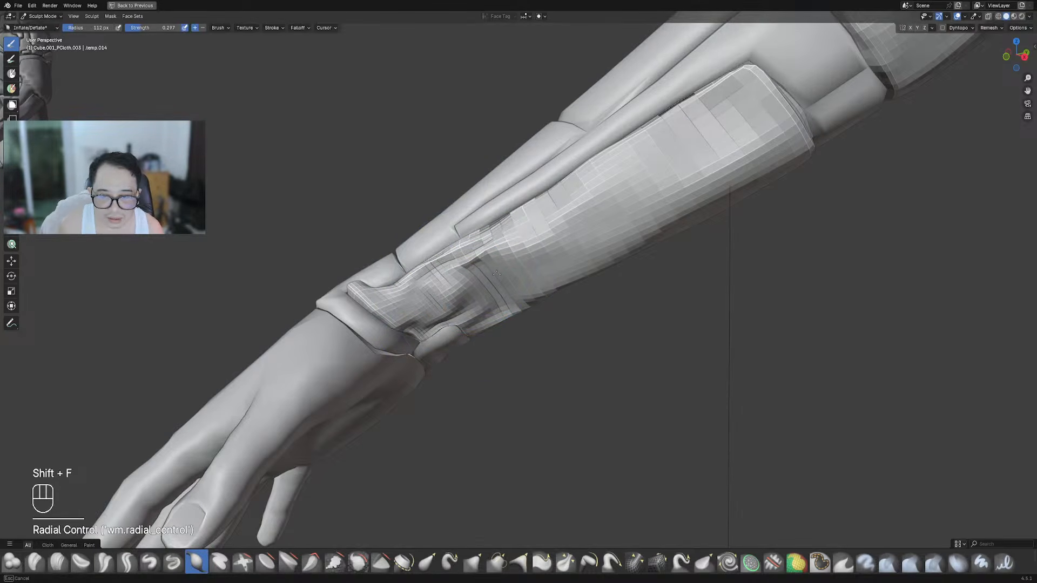
Inflate the forearm cloth panel near the wrist
{"action": "middle_click_drag", "start_coordinate": [456, 311], "coordinate": [496, 272]}
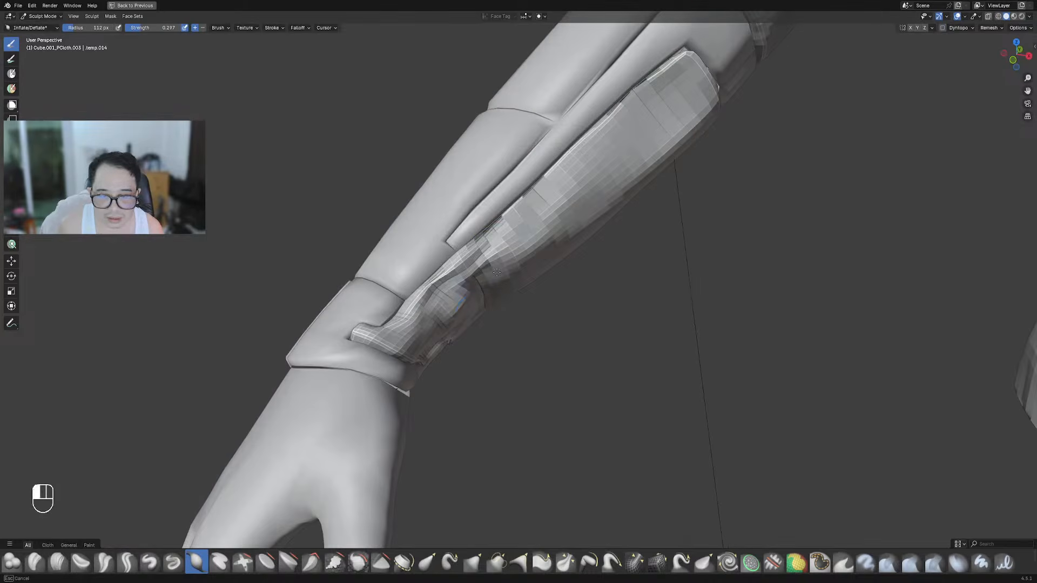
{"action": "middle_click_drag", "start_coordinate": [438, 311], "coordinate": [543, 309]}
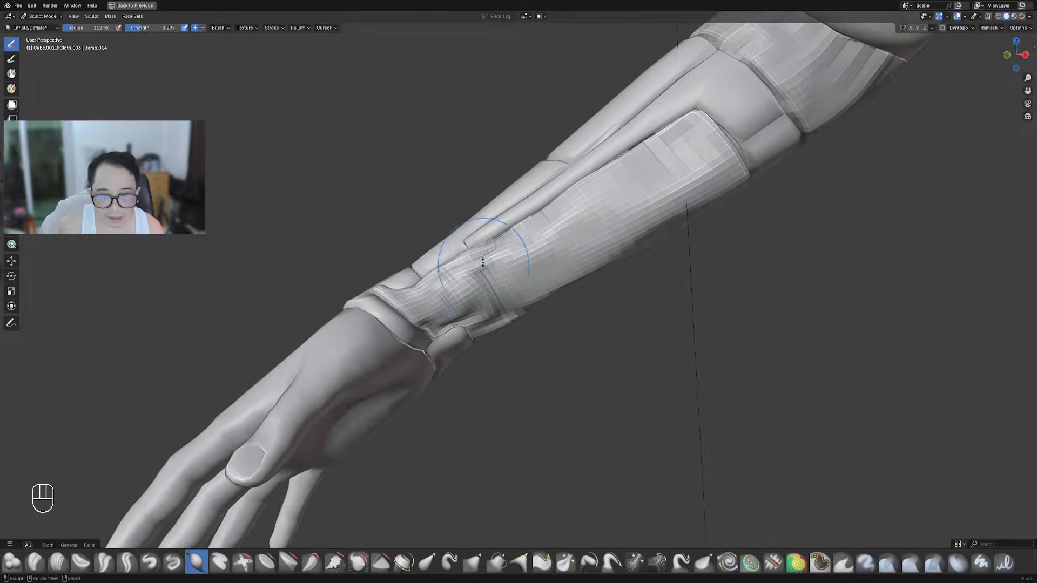
{"action": "left_click_drag", "start_coordinate": [484, 274], "coordinate": [490, 276]}
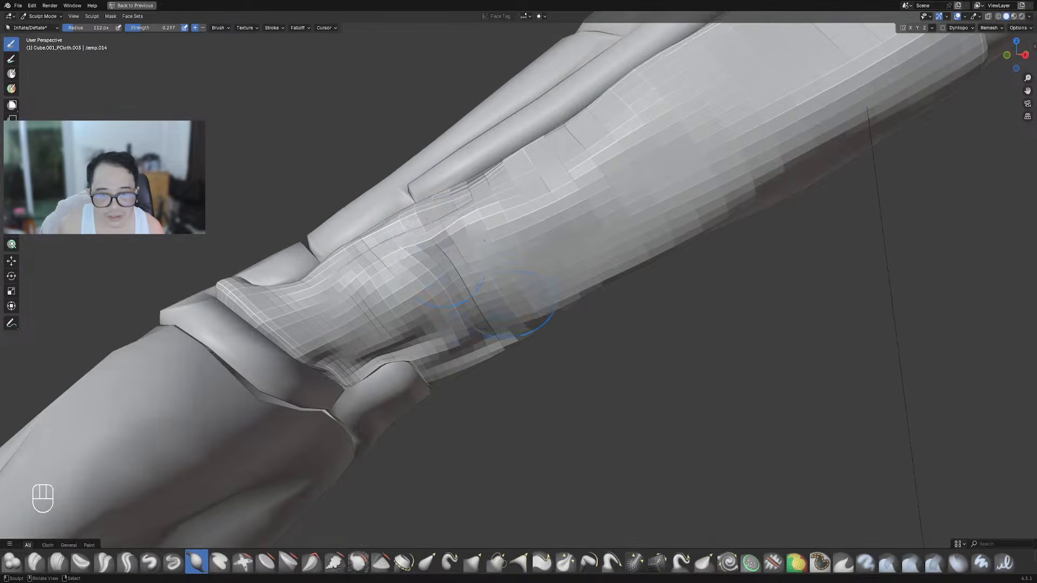
{"action": "left_click_drag", "start_coordinate": [456, 271], "coordinate": [443, 254]}
{"action": "middle_click_drag", "start_coordinate": [650, 399], "coordinate": [549, 363]}
{"action": "left_click_drag", "start_coordinate": [548, 363], "coordinate": [572, 418]}
Keep inflating the panel beside the cuff from the palm side
{"action": "middle_click_drag", "start_coordinate": [465, 273], "coordinate": [473, 220]}
{"action": "scroll", "coordinate": [555, 261], "scroll_direction": "down", "scroll_amount": 4}
{"action": "scroll", "coordinate": [485, 259], "scroll_direction": "up", "scroll_amount": 2}
{"action": "scroll", "coordinate": [500, 300], "scroll_direction": "up", "scroll_amount": 2}
{"action": "mouse_move", "coordinate": [503, 318]}
{"action": "middle_mouse_down", "text": "shift"}
{"action": "mouse_move", "coordinate": [501, 305]}
{"action": "mouse_move", "coordinate": [529, 310]}
{"action": "middle_mouse_up", "text": "shift"}
{"action": "mouse_move", "coordinate": [438, 232]}
{"action": "left_mouse_down"}
{"action": "mouse_move", "coordinate": [503, 310]}
{"action": "mouse_move", "coordinate": [479, 257]}
{"action": "left_mouse_up"}
{"action": "middle_click_drag", "start_coordinate": [589, 354], "coordinate": [525, 313]}
{"action": "left_click_drag", "start_coordinate": [524, 313], "coordinate": [525, 312]}
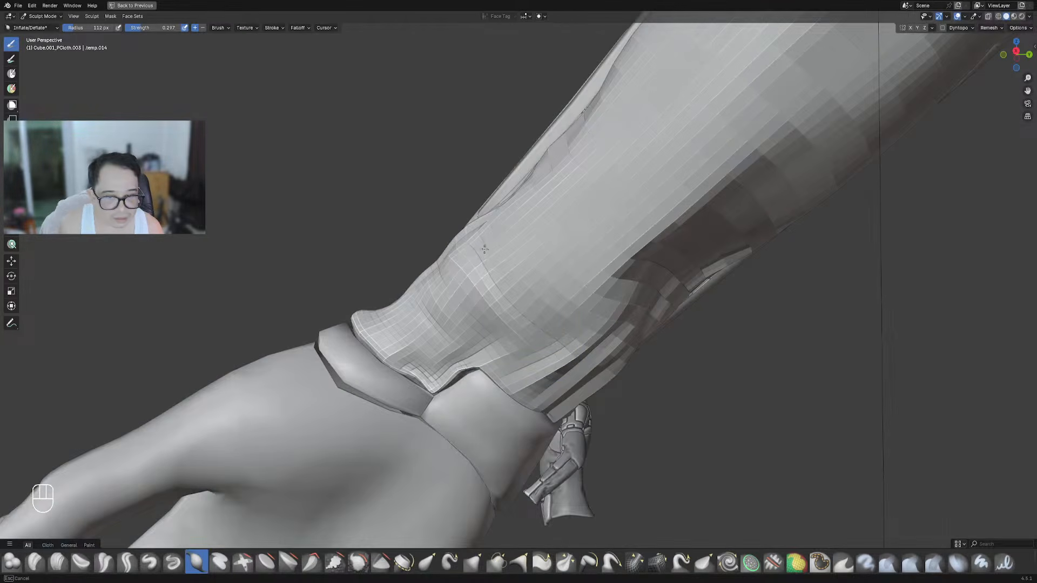
{"action": "mouse_move", "coordinate": [430, 226]}
{"action": "middle_mouse_down"}
{"action": "mouse_move", "coordinate": [486, 266]}
{"action": "mouse_move", "coordinate": [567, 277]}
{"action": "mouse_move", "coordinate": [560, 324]}
{"action": "mouse_move", "coordinate": [556, 316]}
{"action": "middle_mouse_up"}
Smooth the sleeve wrinkles near the cuff with the Smooth brush at strength 0.188
{"action": "key", "text": "s"}
{"action": "key", "text": "shift+f"}
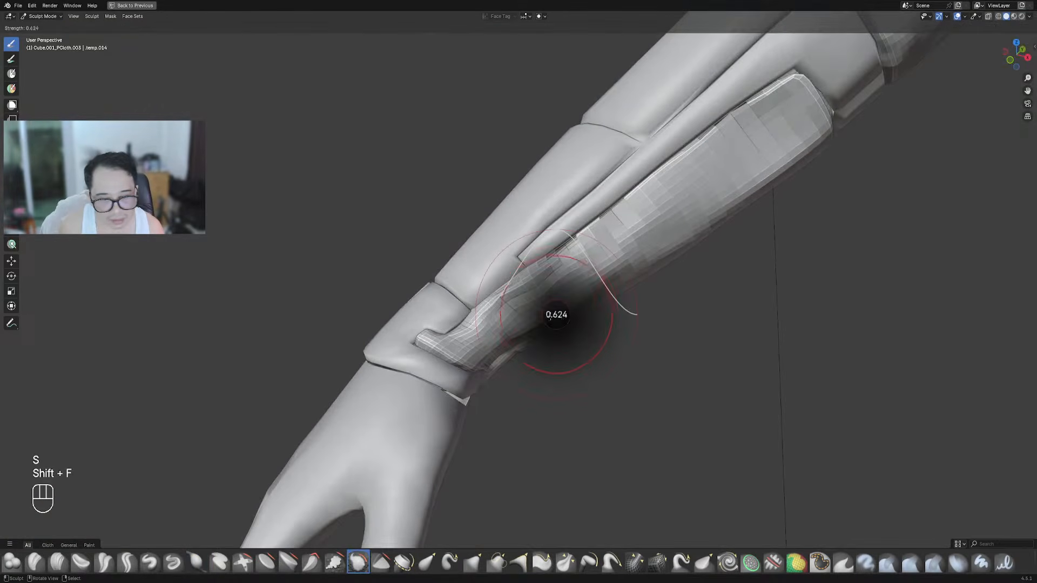
{"action": "left_click", "coordinate": [521, 320]}
{"action": "mouse_move", "coordinate": [479, 323]}
{"action": "left_mouse_down"}
{"action": "mouse_move", "coordinate": [548, 266]}
{"action": "mouse_move", "coordinate": [542, 277]}
{"action": "left_mouse_up"}
{"action": "left_click_drag", "start_coordinate": [514, 314], "coordinate": [589, 249]}
{"action": "middle_click_drag", "start_coordinate": [625, 249], "coordinate": [614, 276]}
{"action": "mouse_move", "coordinate": [614, 279]}
{"action": "left_mouse_down"}
{"action": "mouse_move", "coordinate": [527, 304]}
{"action": "mouse_move", "coordinate": [556, 261]}
{"action": "left_mouse_up"}
{"action": "middle_click_drag", "start_coordinate": [559, 262], "coordinate": [585, 287]}
{"action": "mouse_move", "coordinate": [589, 268]}
{"action": "left_mouse_down"}
{"action": "mouse_move", "coordinate": [501, 312]}
{"action": "mouse_move", "coordinate": [581, 280]}
{"action": "left_mouse_up"}
{"action": "middle_click_drag", "start_coordinate": [585, 283], "coordinate": [610, 295]}
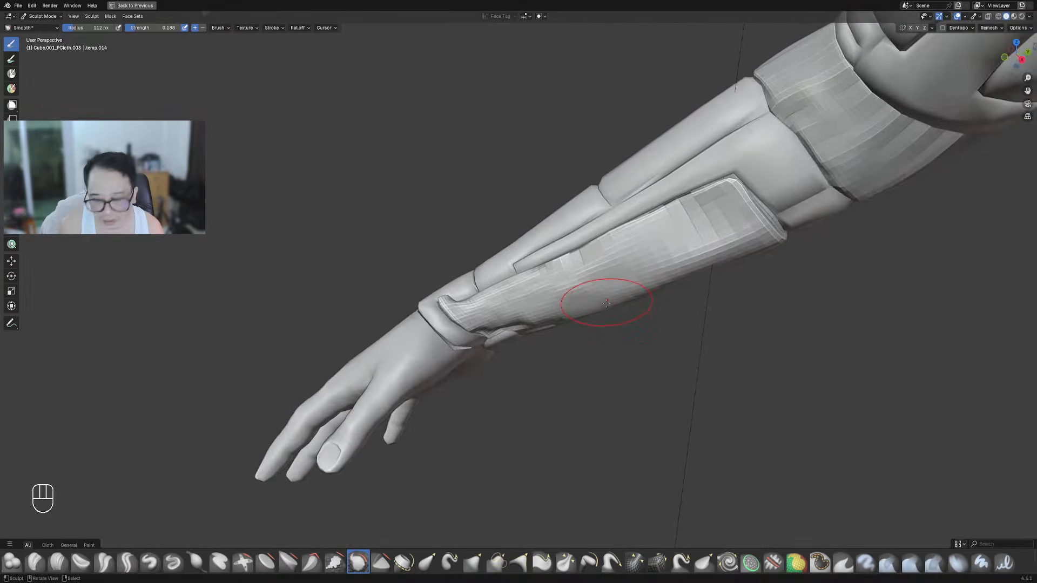
{"action": "scroll", "coordinate": [602, 296], "scroll_direction": "up", "scroll_amount": 3}
Set the brush radius to 67 px and undo the last sculpt stroke
{"action": "key", "text": "d"}
{"action": "key", "text": "f"}
{"action": "left_click", "coordinate": [519, 289]}
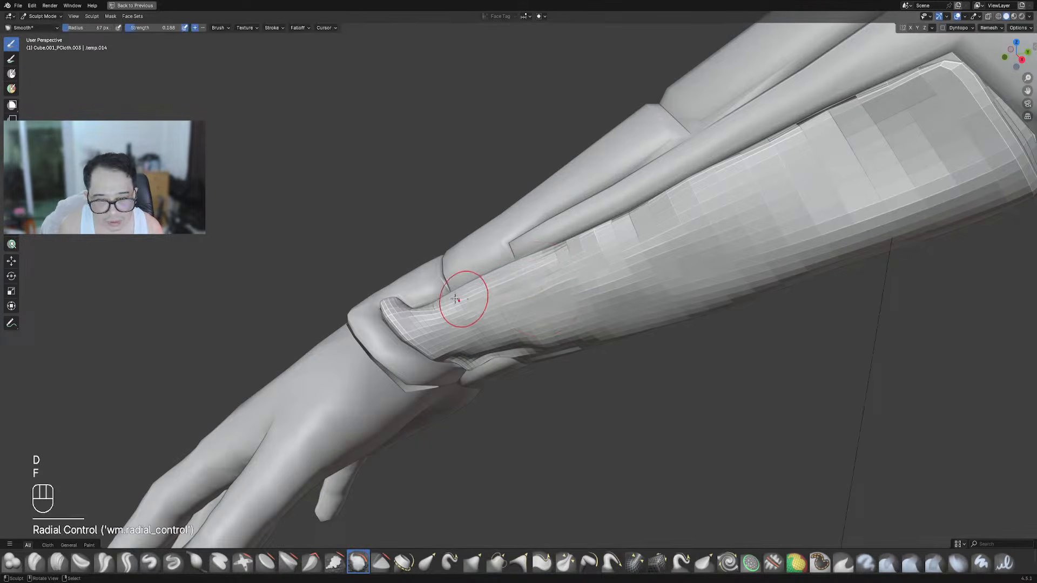
{"action": "key", "text": "ctrl+z"}
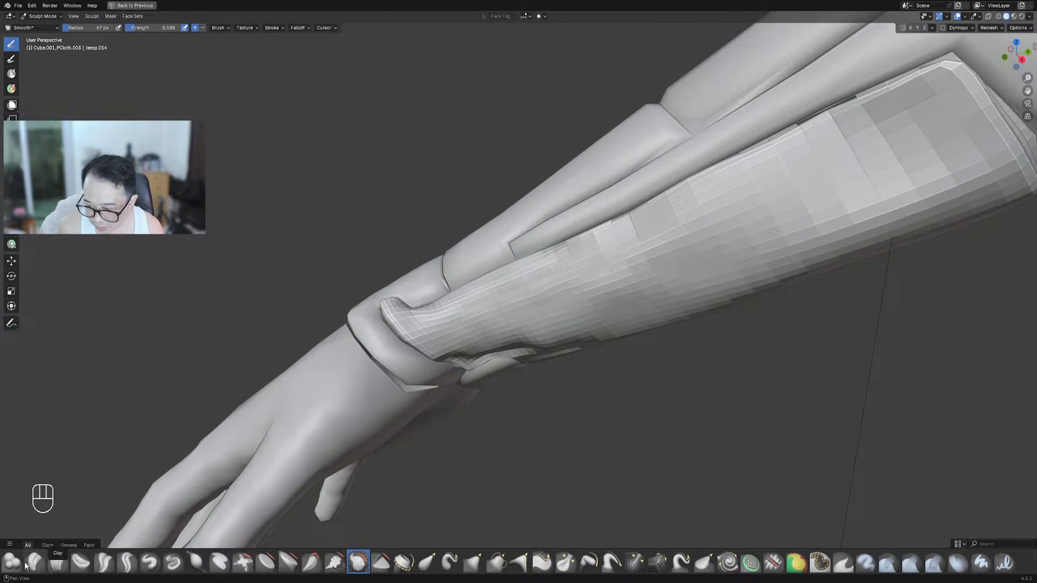
Shape the gauntlet surface with the Draw brush at radius 47 px
{"action": "left_click", "coordinate": [151, 565]}
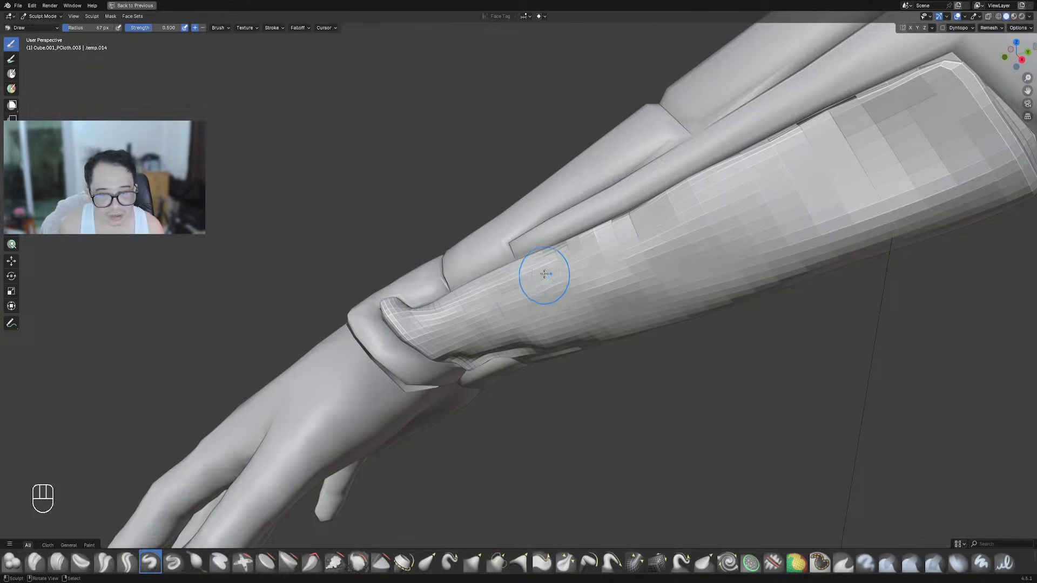
{"action": "middle_click_drag", "start_coordinate": [544, 274], "coordinate": [554, 262]}
{"action": "key", "text": "f"}
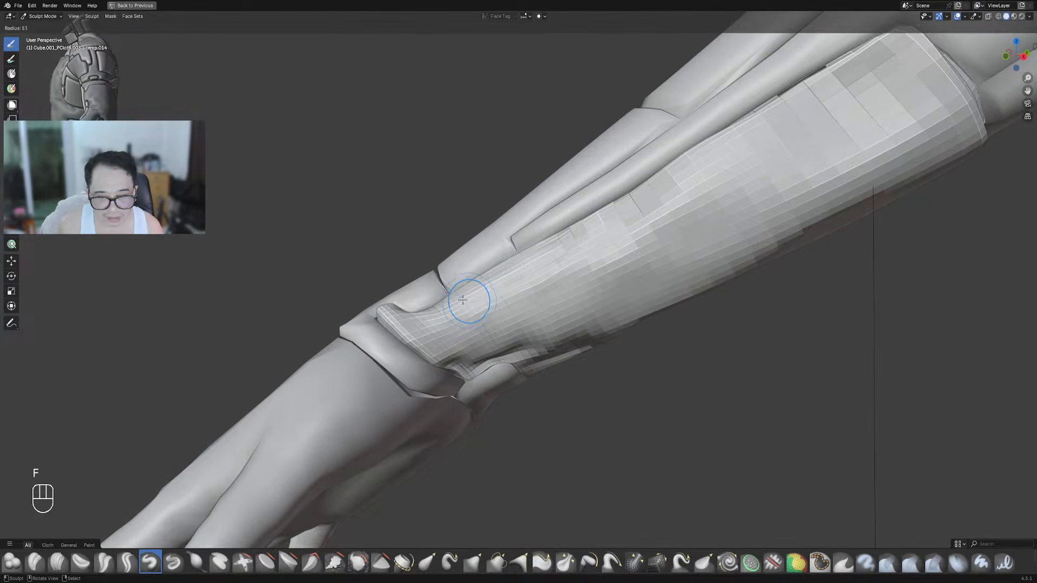
{"action": "left_click", "coordinate": [460, 300]}
{"action": "mouse_move", "coordinate": [639, 294]}
{"action": "left_mouse_down"}
{"action": "mouse_move", "coordinate": [475, 311]}
{"action": "mouse_move", "coordinate": [701, 296]}
{"action": "left_mouse_up"}
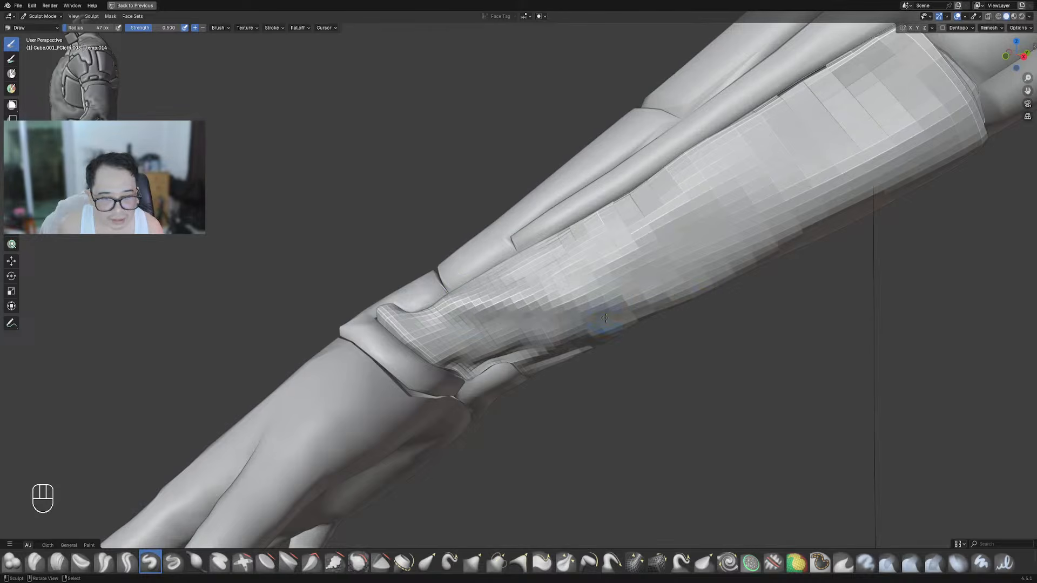
{"action": "mouse_move", "coordinate": [448, 317]}
{"action": "left_mouse_down", "text": "ctrl"}
{"action": "mouse_move", "coordinate": [523, 325]}
{"action": "mouse_move", "coordinate": [613, 307]}
{"action": "left_mouse_up", "text": "ctrl"}
{"action": "mouse_move", "coordinate": [613, 307]}
{"action": "middle_mouse_down"}
{"action": "mouse_move", "coordinate": [637, 304]}
{"action": "mouse_move", "coordinate": [604, 294]}
{"action": "mouse_move", "coordinate": [599, 279]}
{"action": "mouse_move", "coordinate": [656, 304]}
{"action": "middle_mouse_up"}
{"action": "scroll", "coordinate": [641, 303], "scroll_direction": "down", "scroll_amount": 5}
{"action": "scroll", "coordinate": [598, 280], "scroll_direction": "up", "scroll_amount": 3}
{"action": "mouse_move", "coordinate": [561, 305]}
{"action": "left_mouse_down"}
{"action": "mouse_move", "coordinate": [670, 213]}
{"action": "mouse_move", "coordinate": [578, 287]}
{"action": "left_mouse_up"}
{"action": "scroll", "coordinate": [580, 292], "scroll_direction": "down", "scroll_amount": 5}
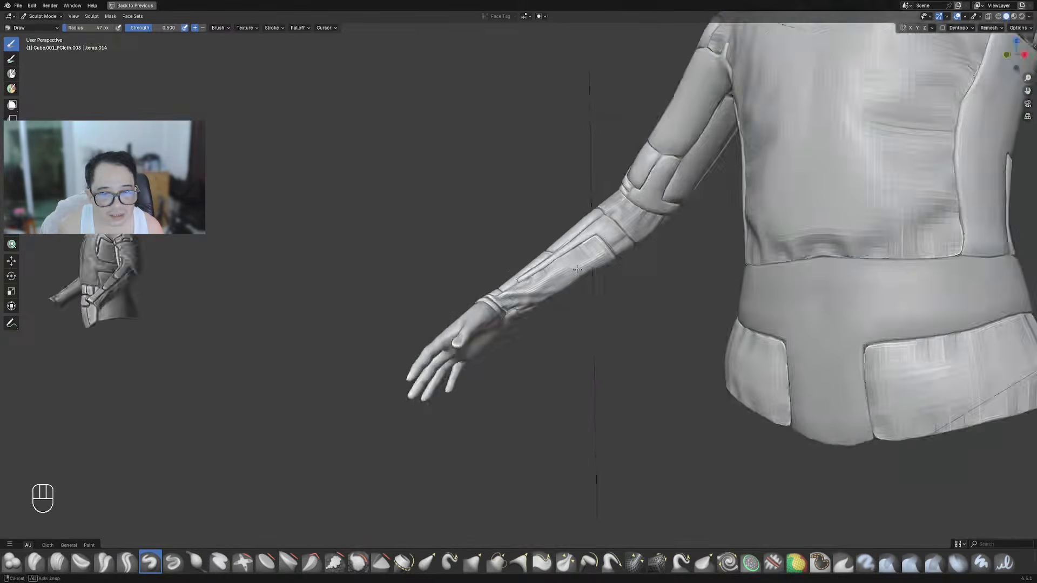
{"action": "middle_click_drag", "start_coordinate": [609, 314], "coordinate": [583, 292]}
{"action": "scroll", "coordinate": [583, 292], "scroll_direction": "up", "scroll_amount": 6}
Smooth the gauntlet surface with the Smooth brush at strength 0.206
{"action": "key", "text": "s"}
{"action": "key", "text": "shift+f"}
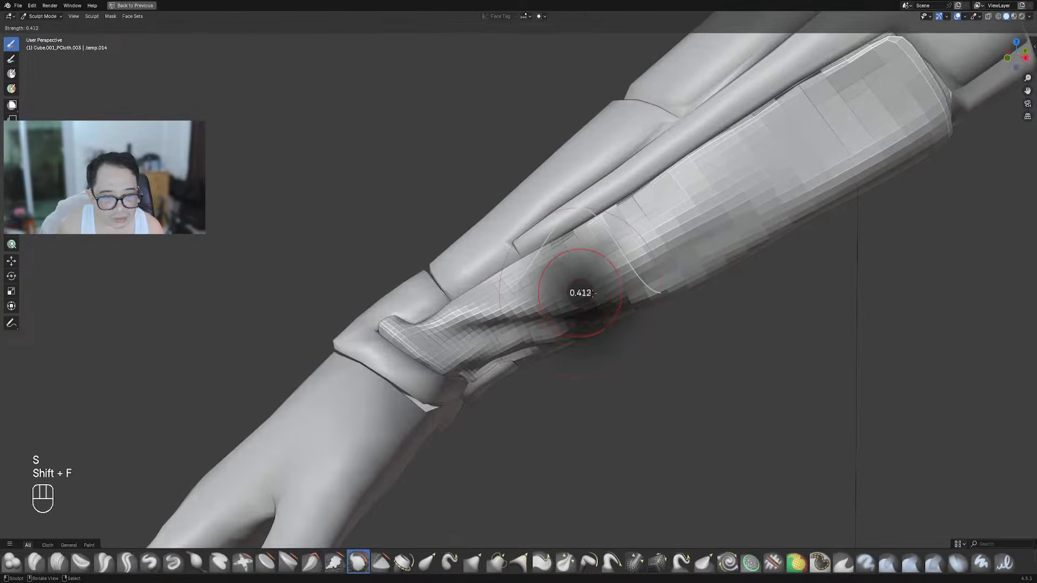
{"action": "left_click", "coordinate": [579, 292]}
{"action": "left_click_drag", "start_coordinate": [578, 289], "coordinate": [605, 290]}
{"action": "scroll", "coordinate": [604, 291], "scroll_direction": "down", "scroll_amount": 6}
{"action": "key", "text": "ctrl+Tab"}
Switch from Texture Paint to Object Mode and hide the overlays
{"action": "left_click", "coordinate": [612, 325]}
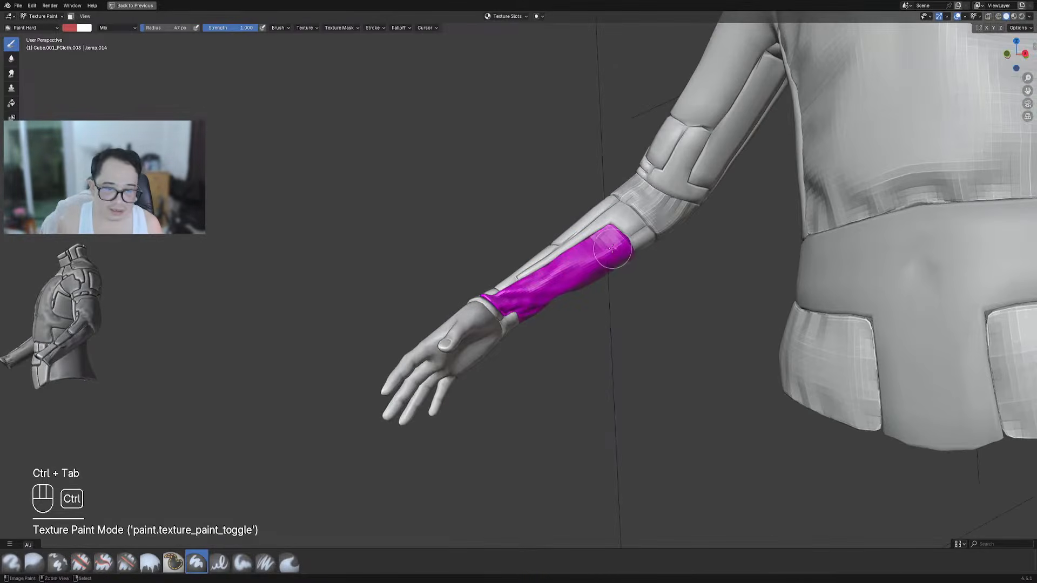
{"action": "key", "text": "ctrl+Tab"}
{"action": "left_click", "coordinate": [548, 248]}
{"action": "scroll", "coordinate": [548, 254], "scroll_direction": "down", "scroll_amount": 5}
{"action": "middle_click_drag", "start_coordinate": [548, 253], "coordinate": [613, 289]}
{"action": "key", "text": "shift+alt+z"}
Orbit and zoom around the suited bust to inspect its front, head, back and sides
{"action": "middle_click_drag", "start_coordinate": [694, 292], "coordinate": [496, 263], "text": "shift"}
{"action": "scroll", "coordinate": [496, 263], "scroll_direction": "up", "scroll_amount": 5}
{"action": "scroll", "coordinate": [496, 264], "scroll_direction": "down", "scroll_amount": 2}
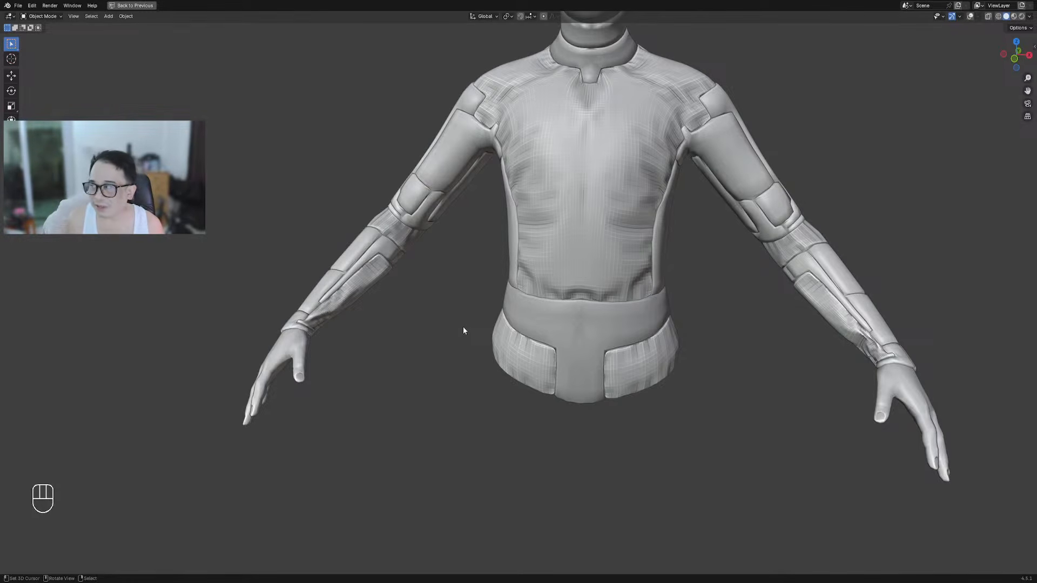
{"action": "middle_click_drag", "start_coordinate": [640, 228], "coordinate": [659, 221]}
{"action": "middle_click_drag", "start_coordinate": [659, 136], "coordinate": [685, 319], "text": "shift"}
{"action": "scroll", "coordinate": [536, 259], "scroll_direction": "down", "scroll_amount": 3}
{"action": "middle_click_drag", "start_coordinate": [511, 360], "coordinate": [510, 357], "text": "shift"}
{"action": "scroll", "coordinate": [509, 358], "scroll_direction": "up", "scroll_amount": 3}
{"action": "middle_click_drag", "start_coordinate": [659, 372], "coordinate": [521, 374]}
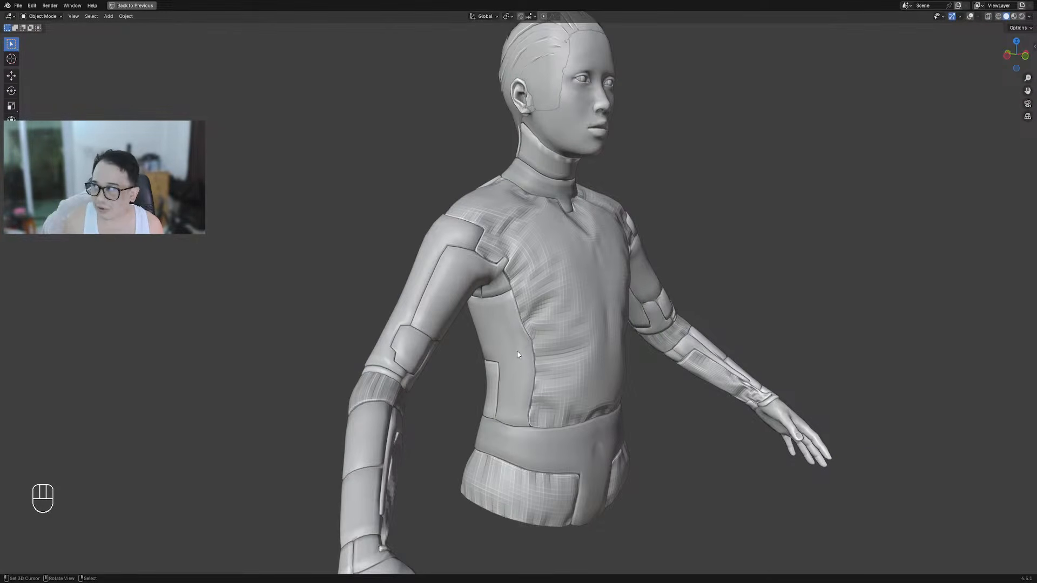
{"action": "scroll", "coordinate": [518, 354], "scroll_direction": "up", "scroll_amount": 5}
{"action": "scroll", "coordinate": [502, 307], "scroll_direction": "down", "scroll_amount": 5}
{"action": "middle_click_drag", "start_coordinate": [553, 361], "coordinate": [521, 322]}
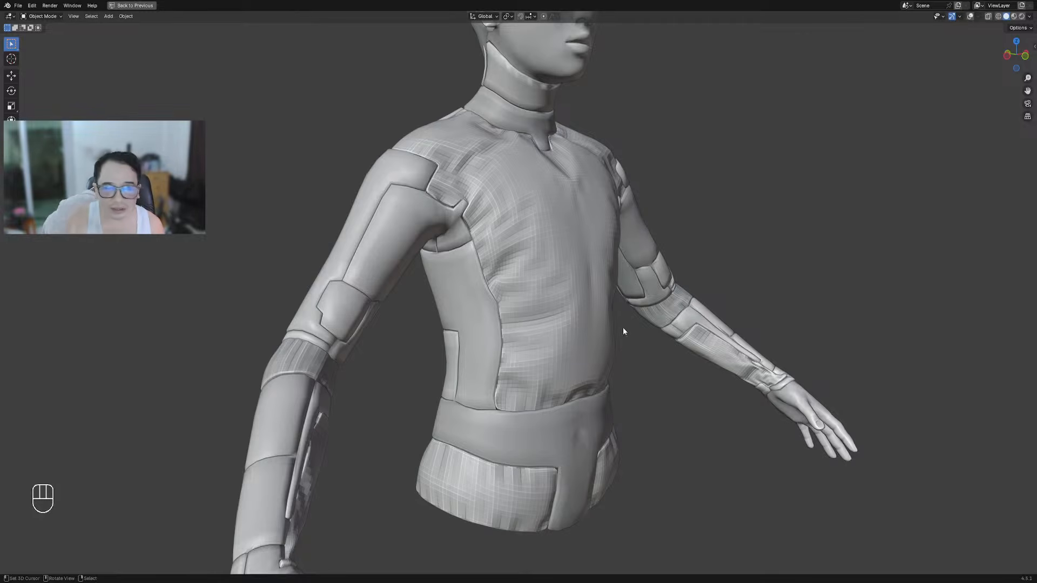
{"action": "middle_click_drag", "start_coordinate": [621, 326], "coordinate": [670, 332]}
{"action": "scroll", "coordinate": [578, 330], "scroll_direction": "down", "scroll_amount": 3}
In Edit Mode, select the suit's back panel piece and grow the selection
{"action": "key", "text": "Tab"}
{"action": "scroll", "coordinate": [541, 242], "scroll_direction": "up", "scroll_amount": 5}
{"action": "key", "text": "shift+alt+z"}
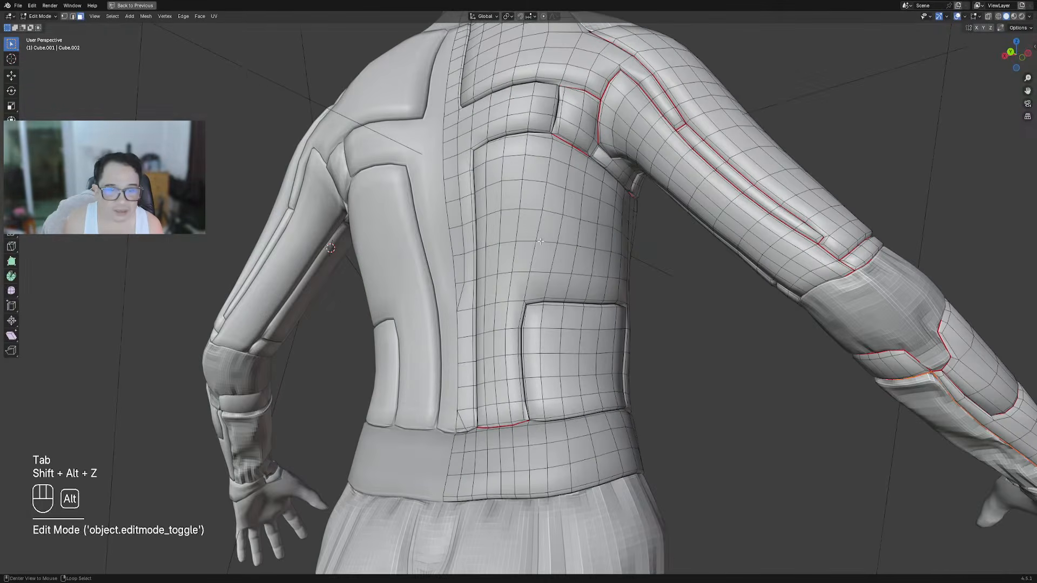
{"action": "key", "text": "alt+a"}
{"action": "key", "text": "shift+f"}
{"action": "middle_click_drag", "start_coordinate": [541, 242], "coordinate": [559, 227]}
{"action": "scroll", "coordinate": [665, 215], "scroll_direction": "up", "scroll_amount": 1}
{"action": "mouse_move", "coordinate": [626, 219]}
{"action": "middle_mouse_down"}
{"action": "mouse_move", "coordinate": [664, 214]}
{"action": "mouse_move", "coordinate": [626, 208]}
{"action": "middle_mouse_up"}
{"action": "key", "text": "ctrl+KP_Add"}
Make the back panels Panel Cloth with split None, 1 cut and a higher subsurf level
{"action": "key", "text": "shift+q"}
{"action": "mouse_move", "coordinate": [611, 209]}
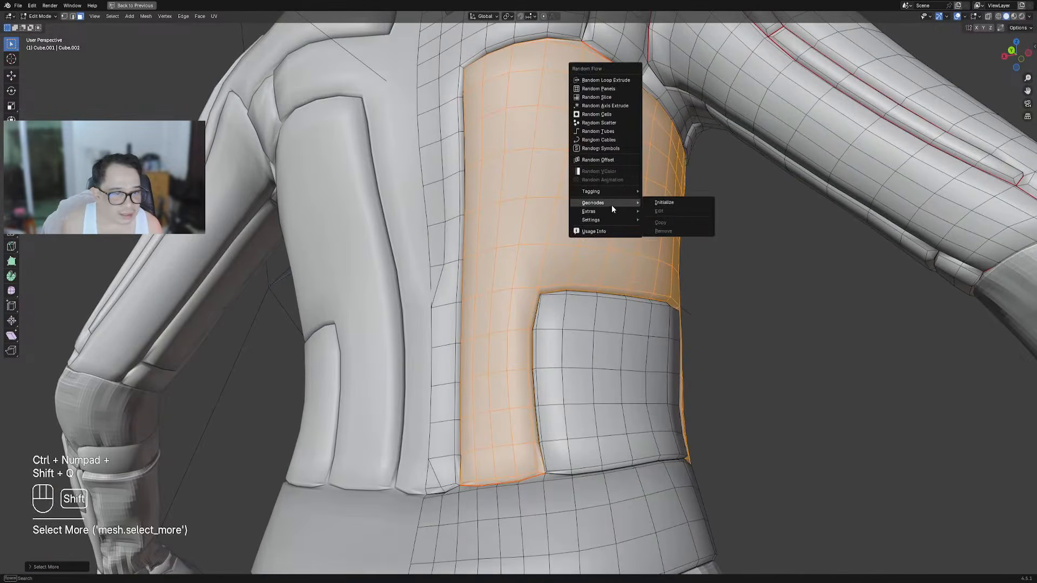
{"action": "mouse_move", "coordinate": [651, 214]}
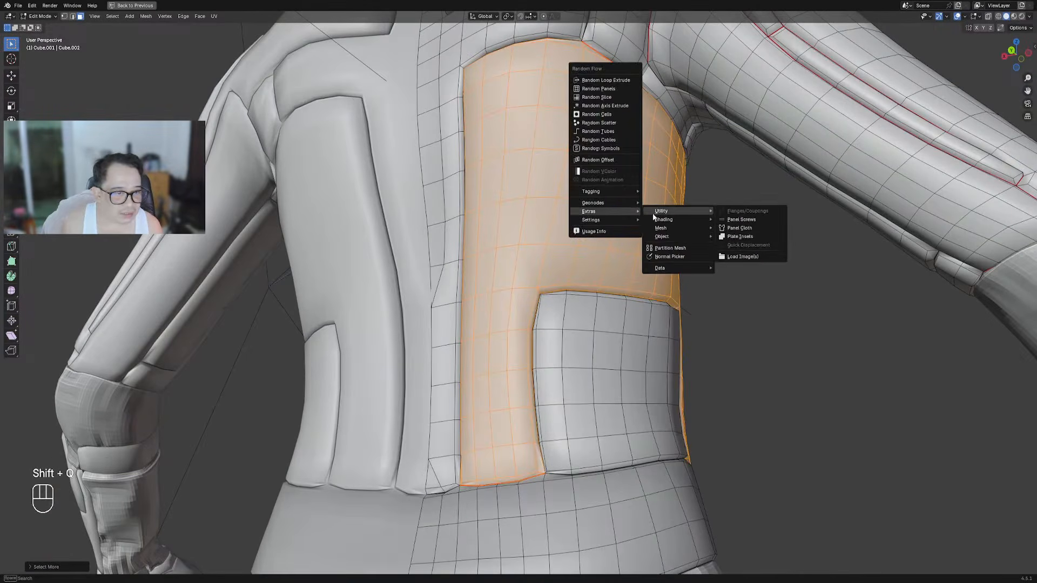
{"action": "left_click", "coordinate": [736, 228]}
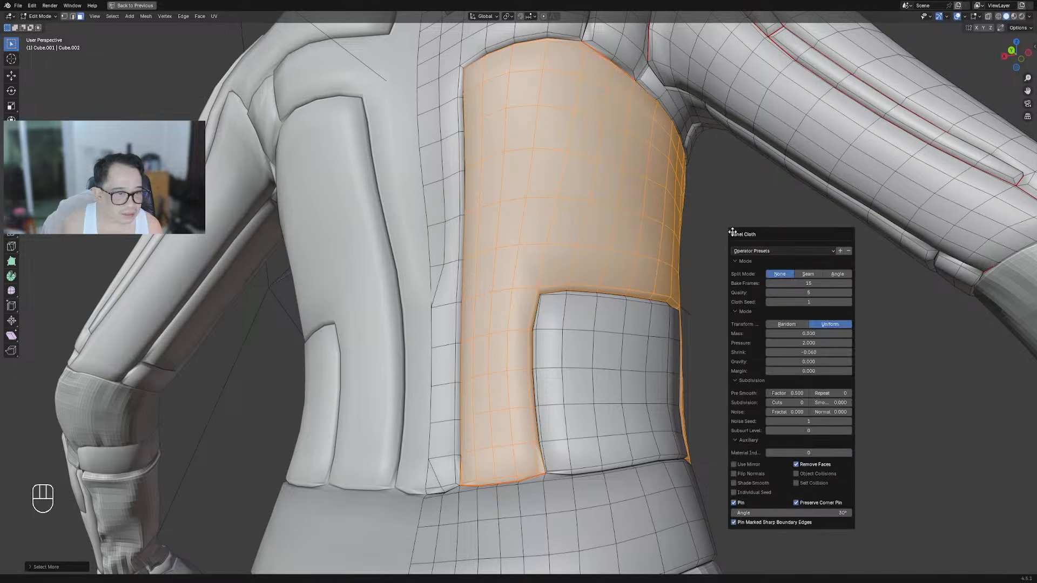
{"action": "left_click", "coordinate": [785, 274]}
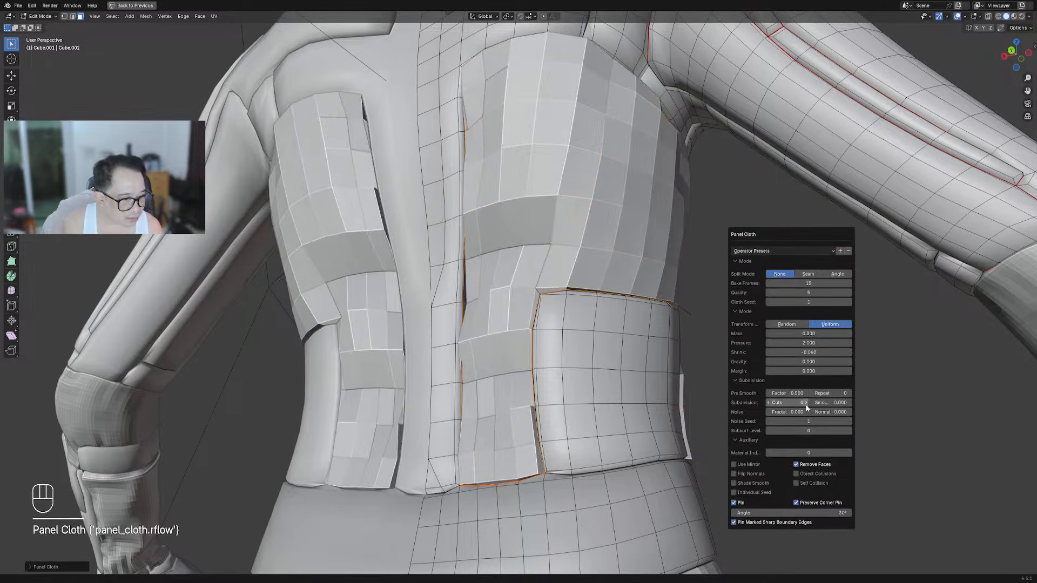
{"action": "left_click", "coordinate": [807, 403]}
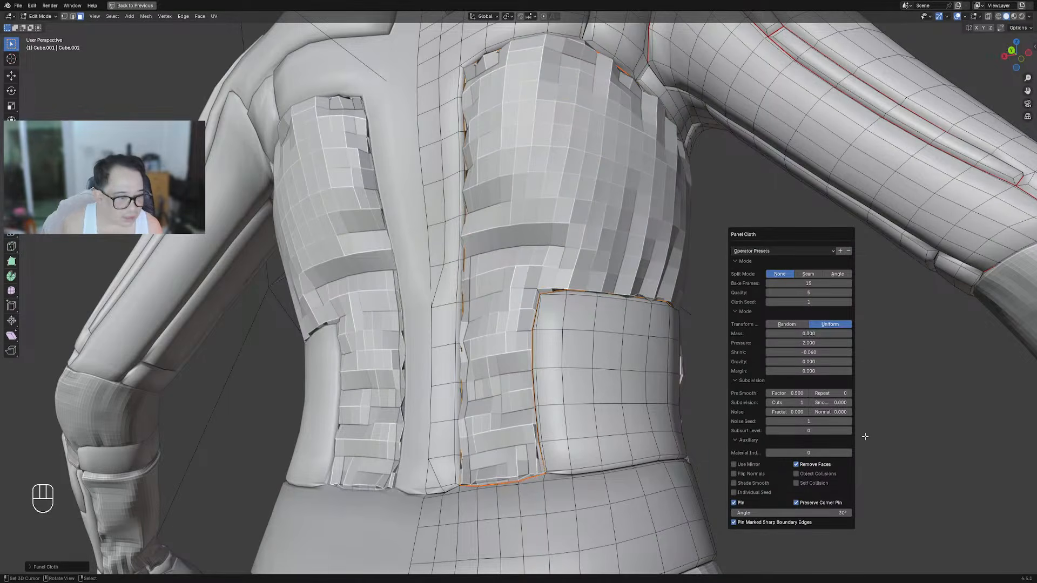
{"action": "left_click", "coordinate": [849, 431]}
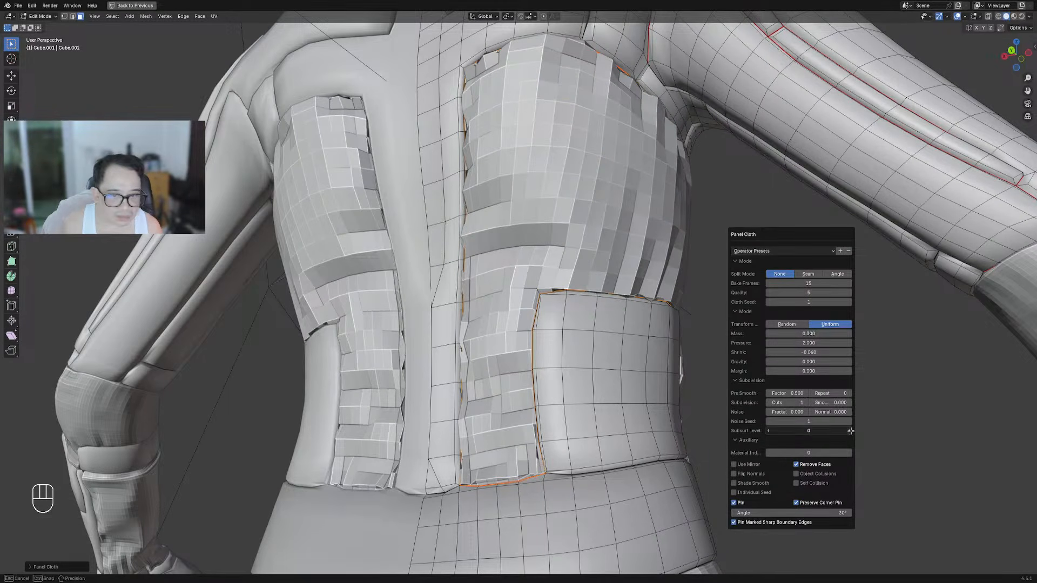
{"action": "scroll", "coordinate": [631, 260], "scroll_direction": "down", "scroll_amount": 8}
{"action": "middle_click_drag", "start_coordinate": [631, 261], "coordinate": [711, 321]}
{"action": "scroll", "coordinate": [571, 288], "scroll_direction": "up", "scroll_amount": 4}
Return to Object Mode, hide overlays and orbit around the bust to inspect the cloth
{"action": "key", "text": "Tab"}
{"action": "scroll", "coordinate": [577, 280], "scroll_direction": "down", "scroll_amount": 4}
{"action": "key", "text": "shift+alt+z"}
{"action": "scroll", "coordinate": [659, 305], "scroll_direction": "up", "scroll_amount": 4}
{"action": "middle_click_drag", "start_coordinate": [611, 289], "coordinate": [529, 289]}
{"action": "scroll", "coordinate": [526, 282], "scroll_direction": "down", "scroll_amount": 7}
{"action": "middle_click_drag", "start_coordinate": [579, 263], "coordinate": [571, 292]}
{"action": "scroll", "coordinate": [571, 292], "scroll_direction": "up", "scroll_amount": 2}
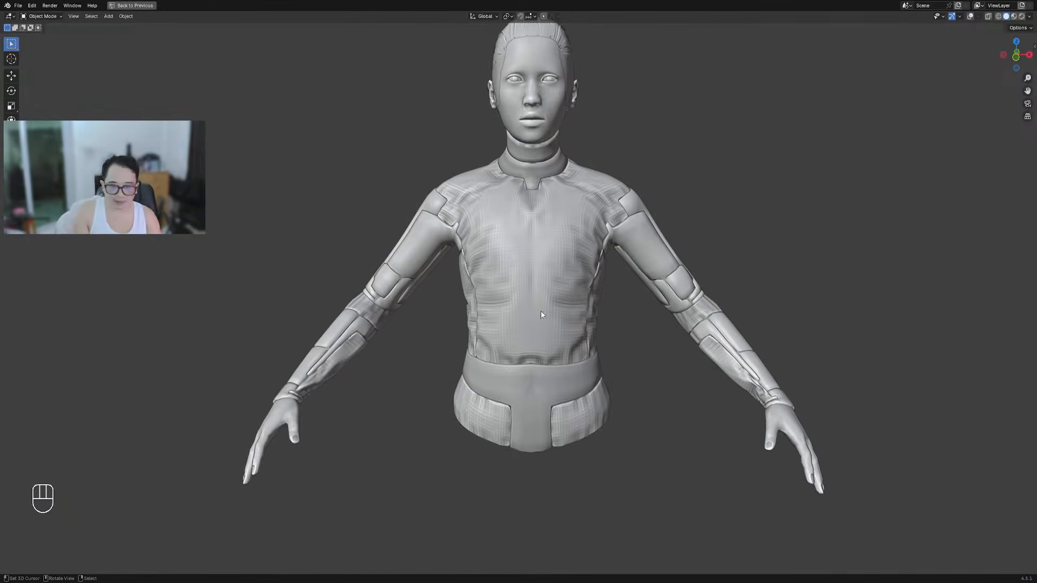
{"action": "middle_click_drag", "start_coordinate": [511, 286], "coordinate": [529, 287]}
{"action": "middle_click_drag", "start_coordinate": [507, 235], "coordinate": [529, 302], "text": "shift"}
{"action": "scroll", "coordinate": [528, 301], "scroll_direction": "up", "scroll_amount": 1}
Apply Shade Smooth to the chest cloth, side torso panel, elbow and forearm cloth pieces
{"action": "right_click", "coordinate": [528, 301]}
{"action": "key", "text": "Tab"}
{"action": "key", "text": "shift+alt+z"}
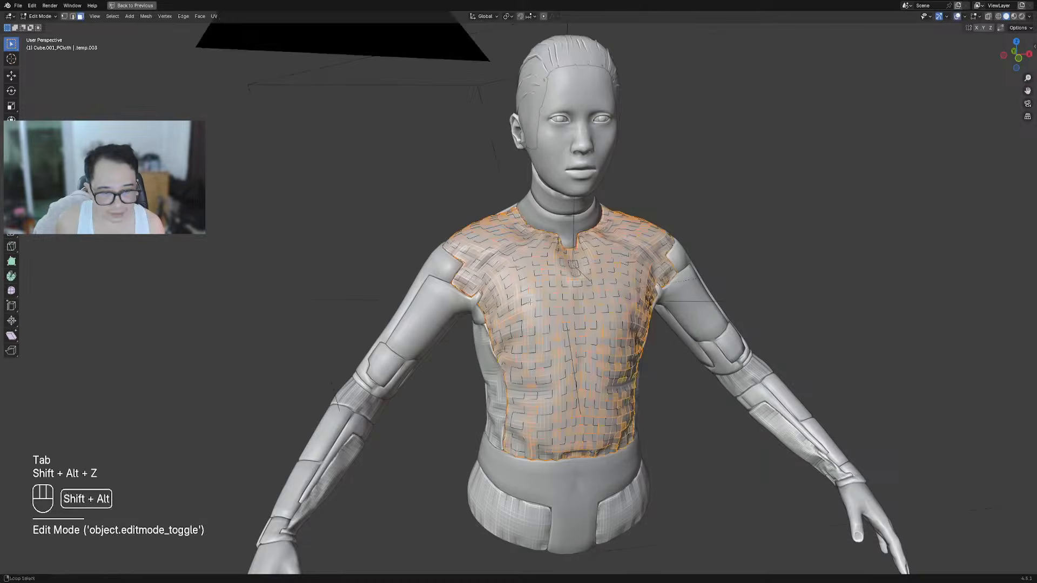
{"action": "key", "text": "Tab"}
{"action": "middle_click_drag", "start_coordinate": [506, 347], "coordinate": [485, 364]}
{"action": "left_click", "coordinate": [511, 345], "text": "shift"}
{"action": "left_click", "coordinate": [361, 400], "text": "shift"}
{"action": "left_click", "coordinate": [359, 456], "text": "shift"}
{"action": "key", "text": "w"}
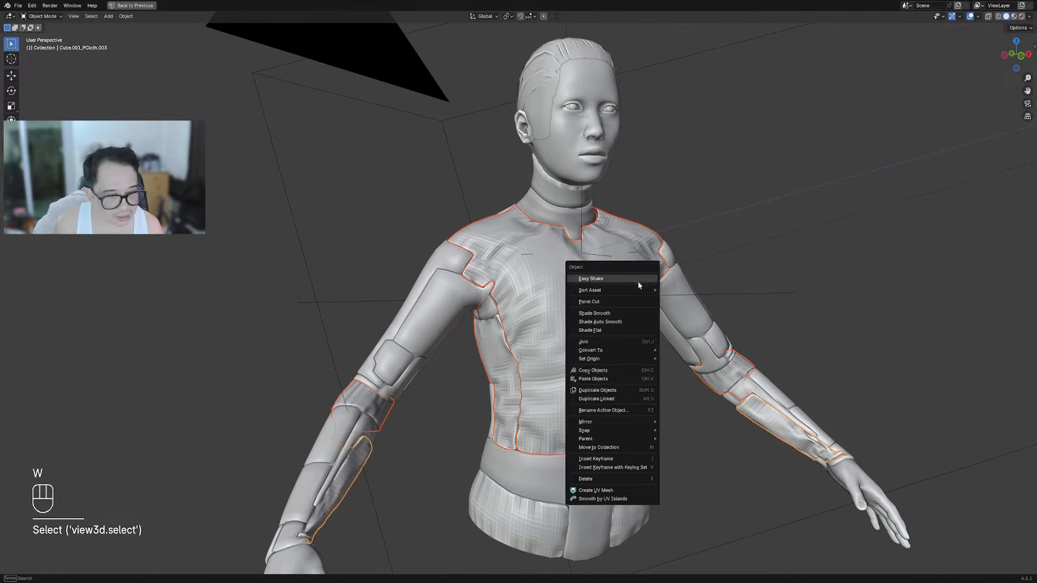
{"action": "left_click", "coordinate": [627, 306]}
{"action": "key", "text": "alt+a"}
Hide the viewport overlays and orbit around to review the smooth-shaded cloth torso
{"action": "middle_click_drag", "start_coordinate": [629, 307], "coordinate": [551, 199]}
{"action": "scroll", "coordinate": [624, 250], "scroll_direction": "down", "scroll_amount": 3}
{"action": "key", "text": "shift+alt+z"}
{"action": "scroll", "coordinate": [575, 224], "scroll_direction": "up", "scroll_amount": 3}
{"action": "scroll", "coordinate": [482, 319], "scroll_direction": "up", "scroll_amount": 3}
{"action": "middle_click_drag", "start_coordinate": [481, 320], "coordinate": [573, 296]}
{"action": "scroll", "coordinate": [549, 294], "scroll_direction": "down", "scroll_amount": 1}
{"action": "middle_click_drag", "start_coordinate": [413, 314], "coordinate": [471, 325], "text": "shift"}
{"action": "scroll", "coordinate": [471, 324], "scroll_direction": "up", "scroll_amount": 2}
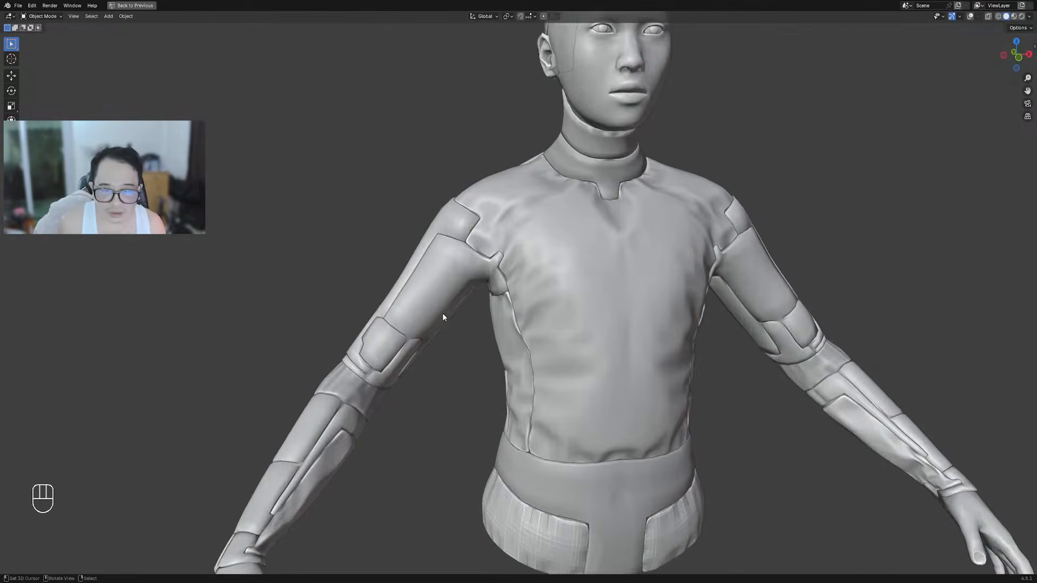
{"action": "key", "text": "Tab"}
Show the overlays and orbit the view in to the armpit area in Edit Mode
{"action": "key", "text": "shift+alt+z"}
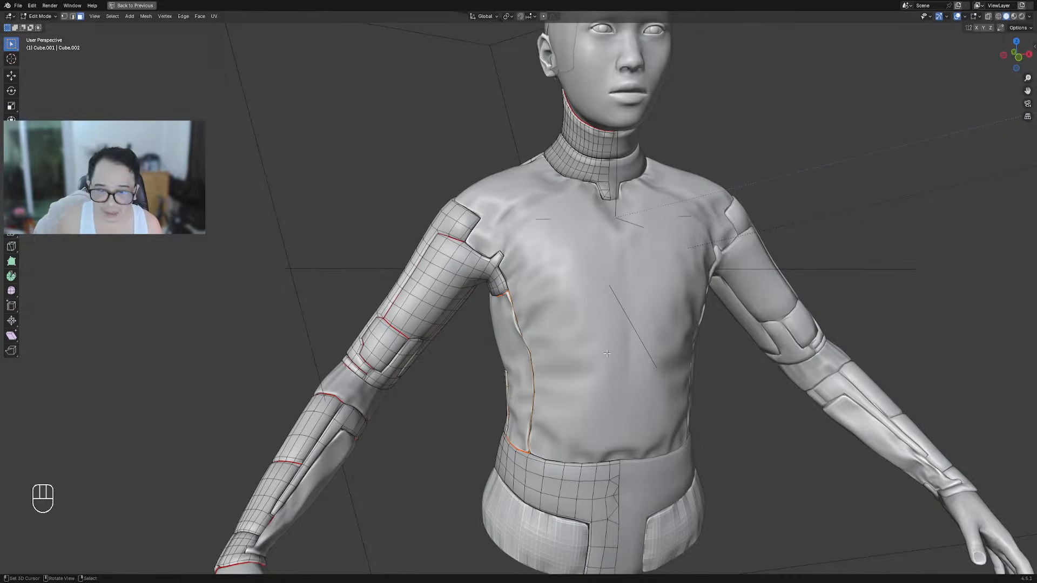
{"action": "scroll", "coordinate": [607, 353], "scroll_direction": "down", "scroll_amount": 8}
{"action": "mouse_move", "coordinate": [607, 353]}
{"action": "middle_mouse_down"}
{"action": "mouse_move", "coordinate": [755, 360]}
{"action": "mouse_move", "coordinate": [621, 347]}
{"action": "middle_mouse_up"}
{"action": "scroll", "coordinate": [625, 340], "scroll_direction": "up", "scroll_amount": 5}
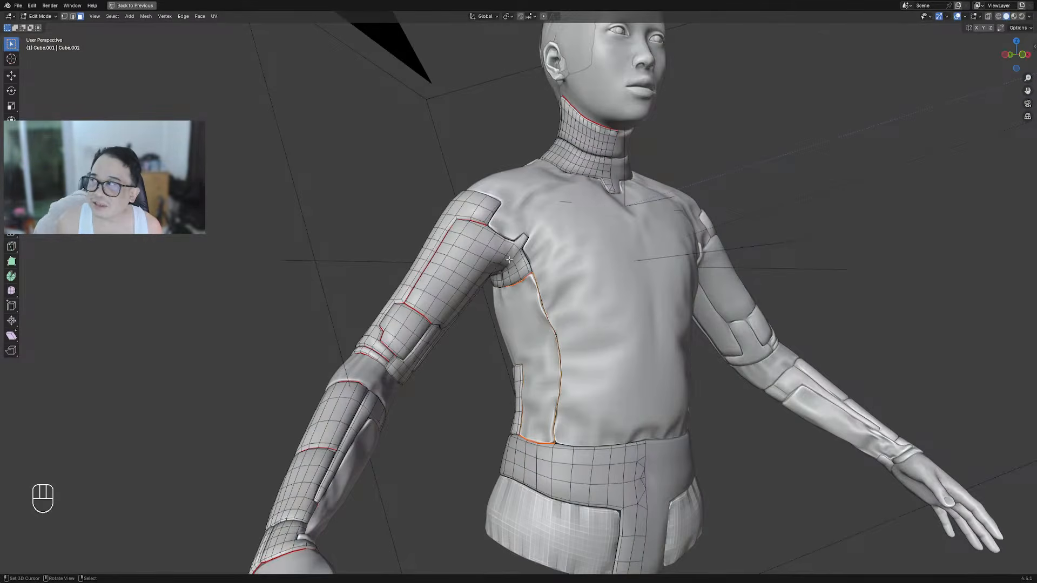
{"action": "scroll", "coordinate": [511, 262], "scroll_direction": "down", "scroll_amount": 5}
{"action": "middle_click_drag", "start_coordinate": [10, 467], "coordinate": [108, 417]}
{"action": "key", "text": "Tab"}
{"action": "key", "text": "Tab"}
{"action": "middle_click_drag", "start_coordinate": [500, 290], "coordinate": [505, 211]}
{"action": "middle_click_drag", "start_coordinate": [426, 270], "coordinate": [502, 302], "text": "shift"}
{"action": "middle_click_drag", "start_coordinate": [502, 302], "coordinate": [513, 285]}
In face select mode, select the two faces at the front of the shoulder by the armpit
{"action": "key", "text": "3"}
{"action": "left_click", "coordinate": [558, 232]}
{"action": "left_click", "coordinate": [534, 263], "text": "shift"}
{"action": "scroll", "coordinate": [577, 280], "scroll_direction": "down", "scroll_amount": 3}
{"action": "middle_click_drag", "start_coordinate": [561, 250], "coordinate": [601, 251]}
{"action": "scroll", "coordinate": [602, 250], "scroll_direction": "down", "scroll_amount": 3}
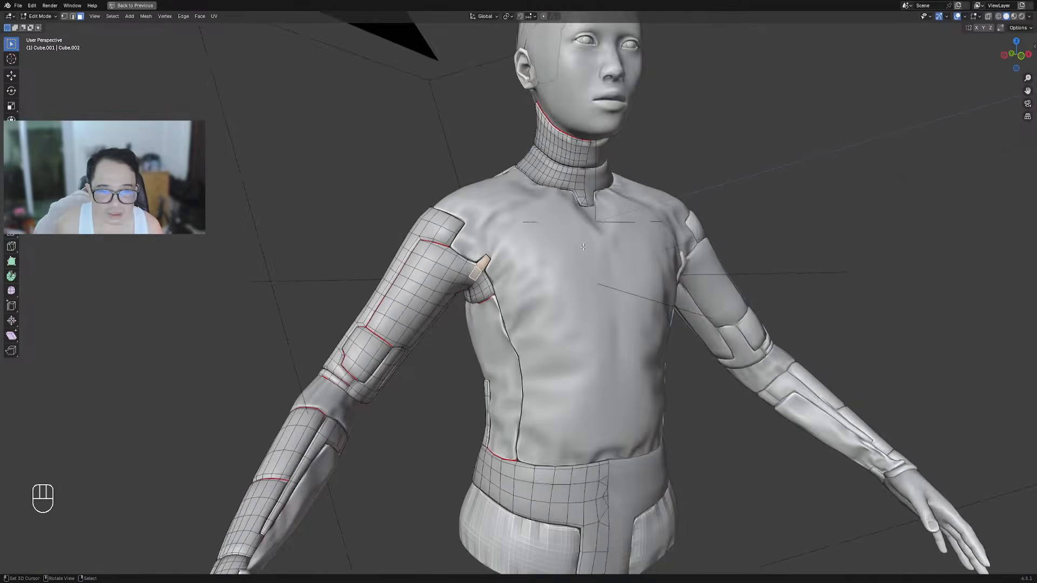
{"action": "scroll", "coordinate": [599, 246], "scroll_direction": "up", "scroll_amount": 5}
Run Random Offset on the faces and switch it to the 'extrude small' preset
{"action": "key", "text": "shift+q"}
{"action": "mouse_move", "coordinate": [582, 196]}
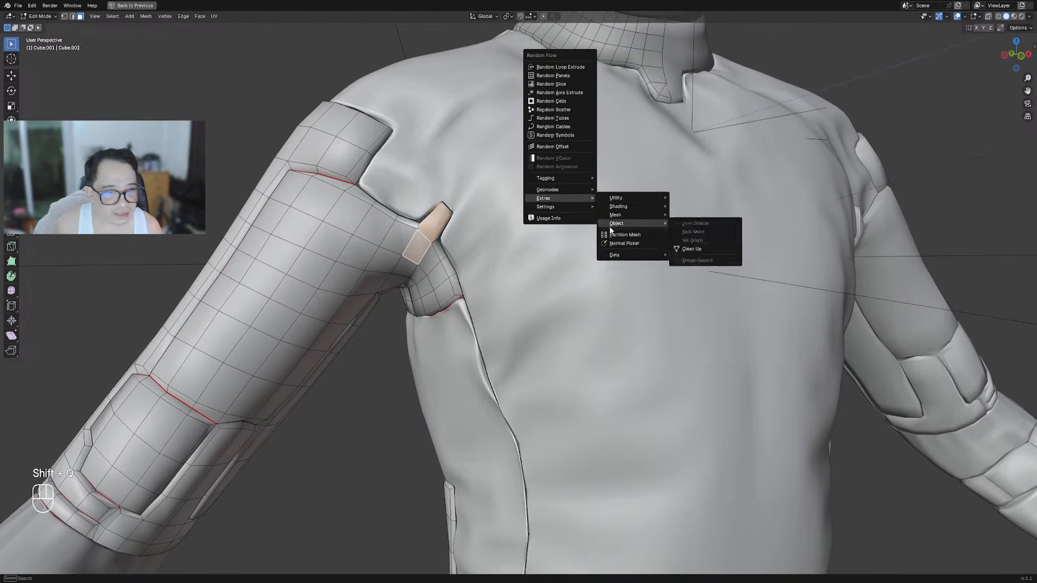
{"action": "left_click", "coordinate": [563, 145]}
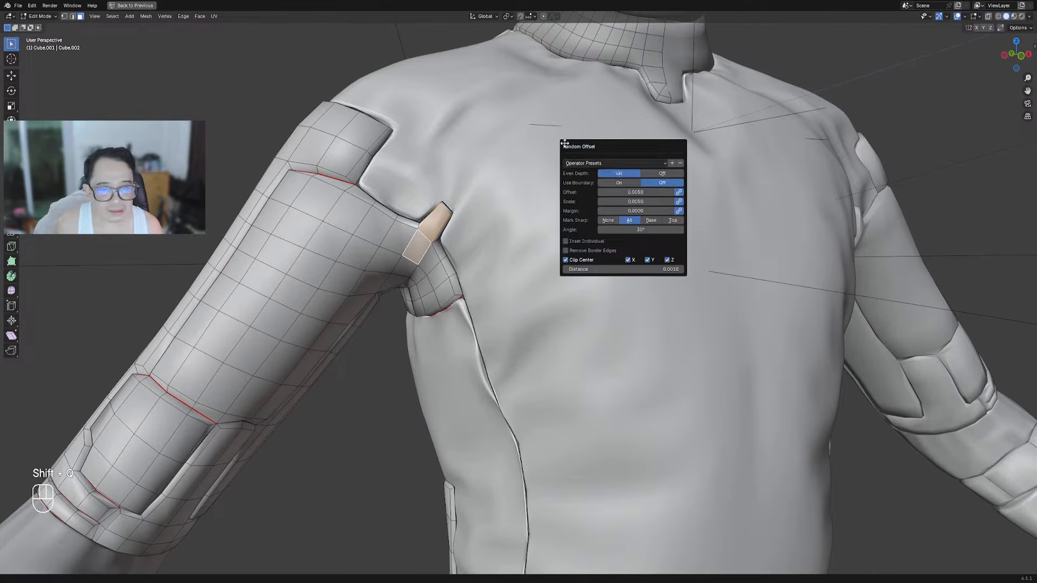
{"action": "left_click", "coordinate": [613, 162]}
{"action": "left_click", "coordinate": [616, 184]}
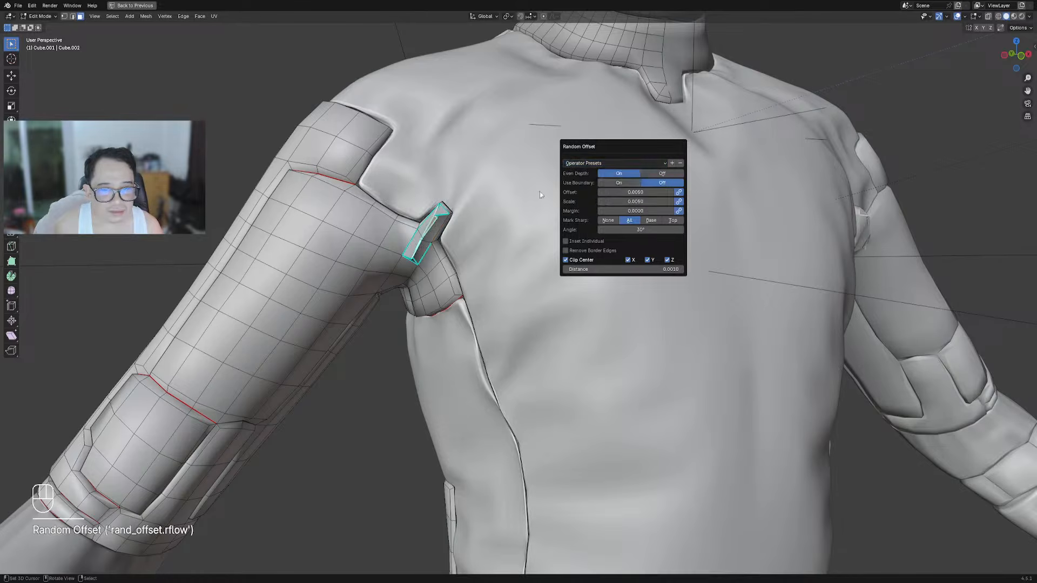
{"action": "middle_click_drag", "start_coordinate": [550, 199], "coordinate": [558, 202]}
{"action": "key", "text": "F9"}
{"action": "left_click", "coordinate": [597, 228]}
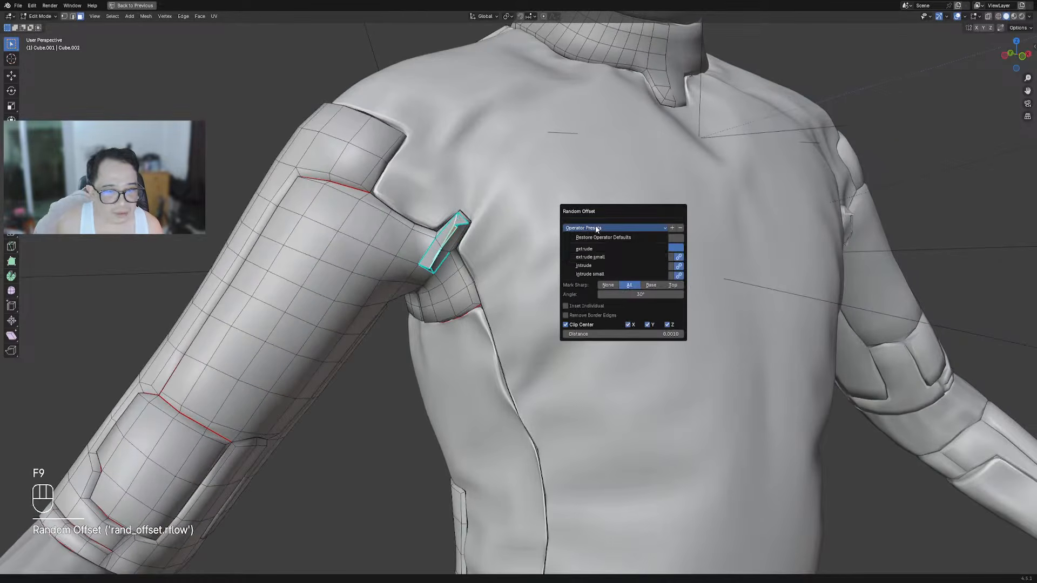
{"action": "left_click", "coordinate": [591, 257]}
Undo back to the earlier editing state and orbit toward the front of the figure
{"action": "key", "text": "Tab"}
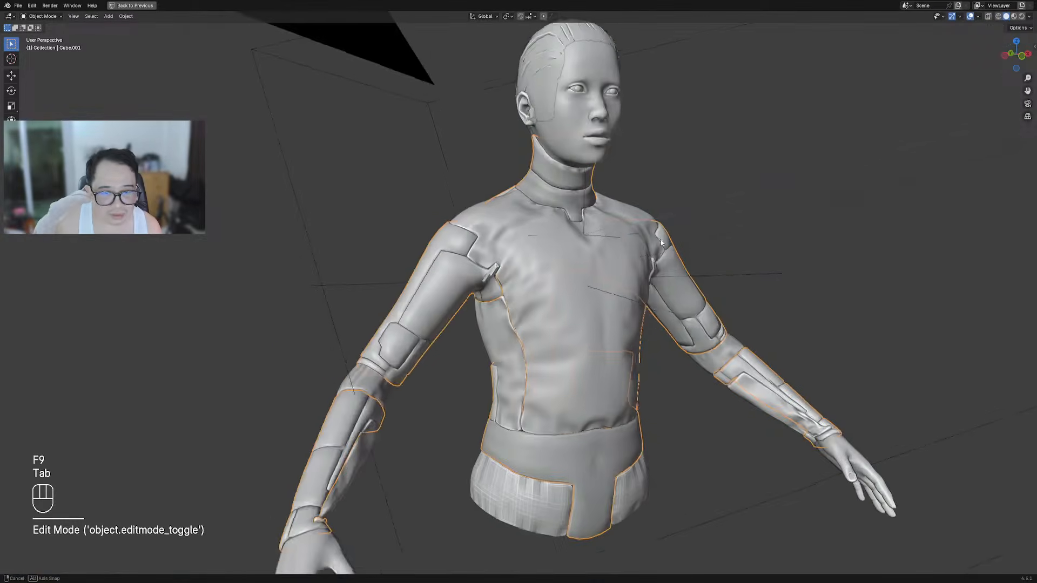
{"action": "middle_click_drag", "start_coordinate": [646, 232], "coordinate": [585, 232]}
{"action": "scroll", "coordinate": [586, 232], "scroll_direction": "up", "scroll_amount": 4}
{"action": "key", "text": "Tab"}
{"action": "key", "text": "ctrl+z"}
{"action": "key", "text": "ctrl+z"}
{"action": "key", "text": "Tab"}
{"action": "scroll", "coordinate": [562, 215], "scroll_direction": "down", "scroll_amount": 4}
{"action": "mouse_move", "coordinate": [685, 291]}
{"action": "middle_mouse_down"}
{"action": "mouse_move", "coordinate": [651, 287]}
{"action": "mouse_move", "coordinate": [695, 301]}
{"action": "middle_mouse_up"}
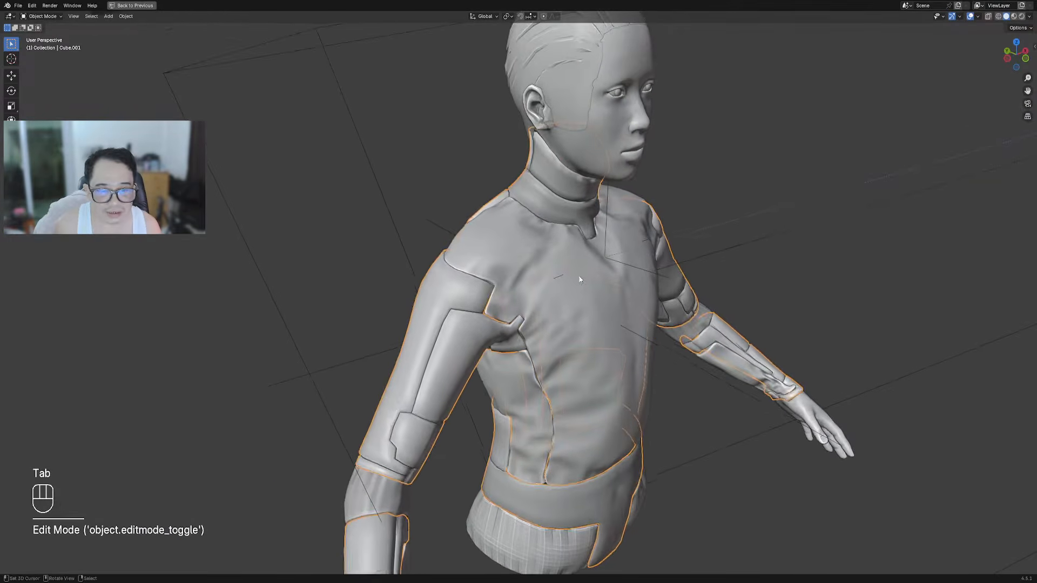
{"action": "key", "text": "Tab"}
Select the chest shirt piece, enter Edit Mode, deselect all and switch to edge selection
{"action": "right_click", "coordinate": [513, 265]}
{"action": "key", "text": "Tab"}
{"action": "right_click", "coordinate": [511, 264]}
{"action": "key", "text": "Tab"}
{"action": "scroll", "coordinate": [511, 264], "scroll_direction": "up", "scroll_amount": 3}
{"action": "key", "text": "alt+a"}
{"action": "key", "text": "2"}
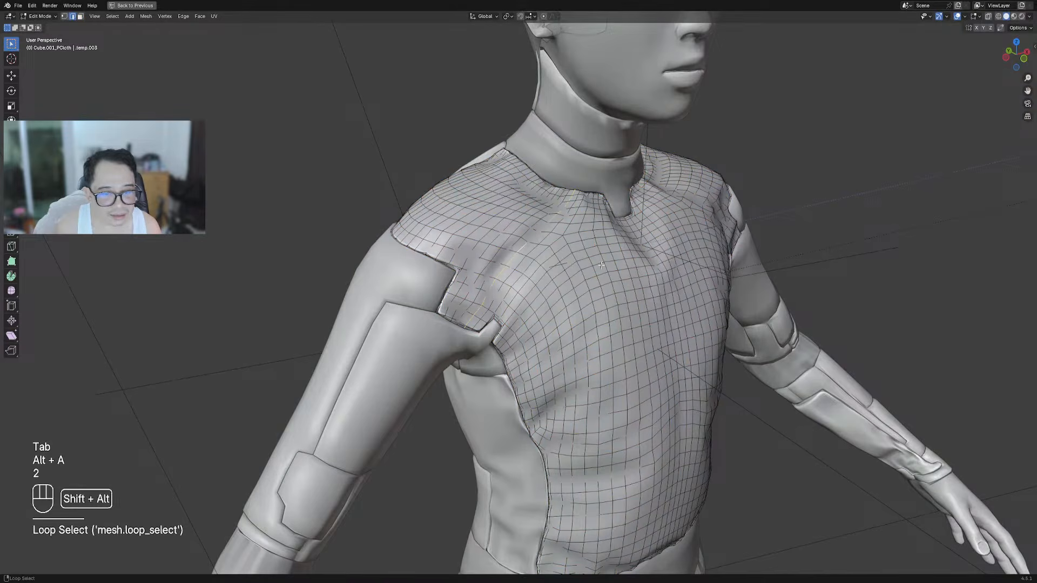
{"action": "scroll", "coordinate": [600, 264], "scroll_direction": "down", "scroll_amount": 2}
Cut a Panel Cut seam along the collar-to-shoulder edge loop
{"action": "key", "text": "w"}
{"action": "left_click", "coordinate": [589, 222]}
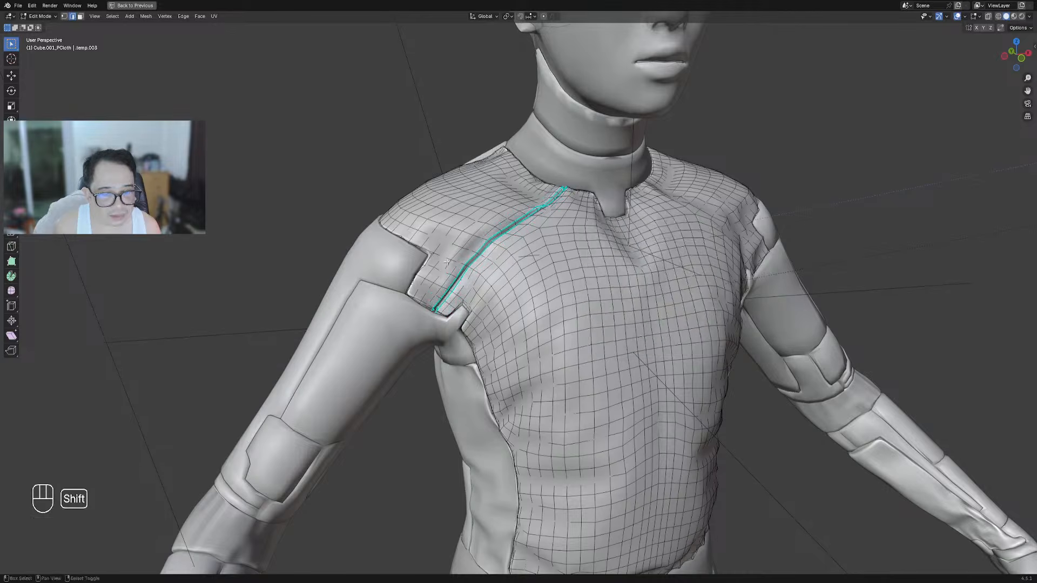
{"action": "scroll", "coordinate": [534, 246], "scroll_direction": "up", "scroll_amount": 3}
{"action": "middle_click", "coordinate": [531, 242], "text": "alt"}
{"action": "scroll", "coordinate": [531, 243], "scroll_direction": "down", "scroll_amount": 2}
{"action": "middle_click_drag", "start_coordinate": [592, 237], "coordinate": [606, 255]}
{"action": "scroll", "coordinate": [581, 239], "scroll_direction": "down", "scroll_amount": 1}
{"action": "scroll", "coordinate": [581, 239], "scroll_direction": "down", "scroll_amount": 5}
{"action": "scroll", "coordinate": [602, 256], "scroll_direction": "up", "scroll_amount": 9}
Lower the Panel Cut depth to 0.0033 and return to Object Mode
{"action": "key", "text": "F9"}
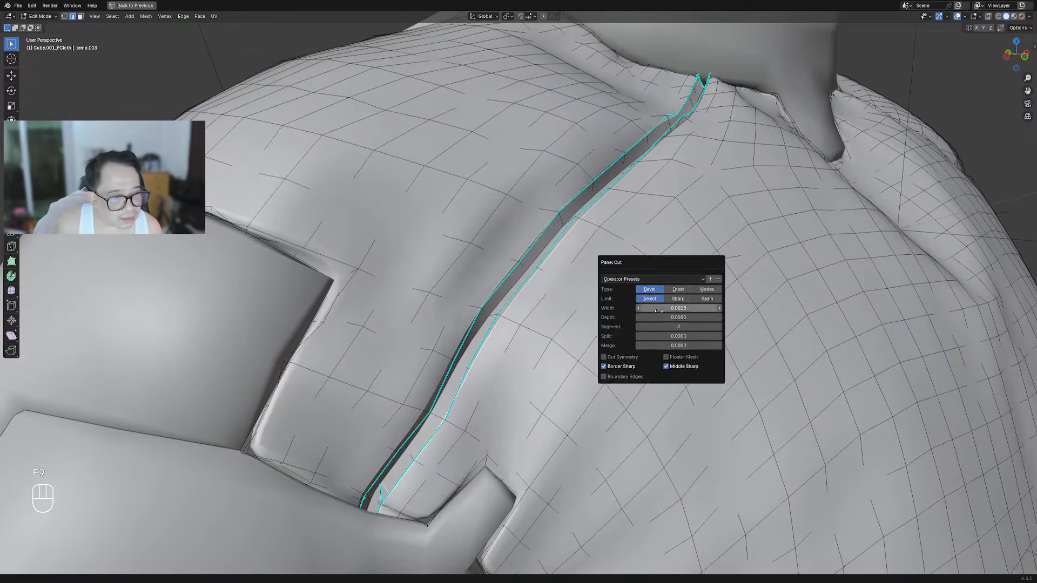
{"action": "mouse_move", "coordinate": [666, 315]}
{"action": "left_mouse_down"}
{"action": "mouse_move", "coordinate": [649, 319]}
{"action": "mouse_move", "coordinate": [658, 319]}
{"action": "left_mouse_up"}
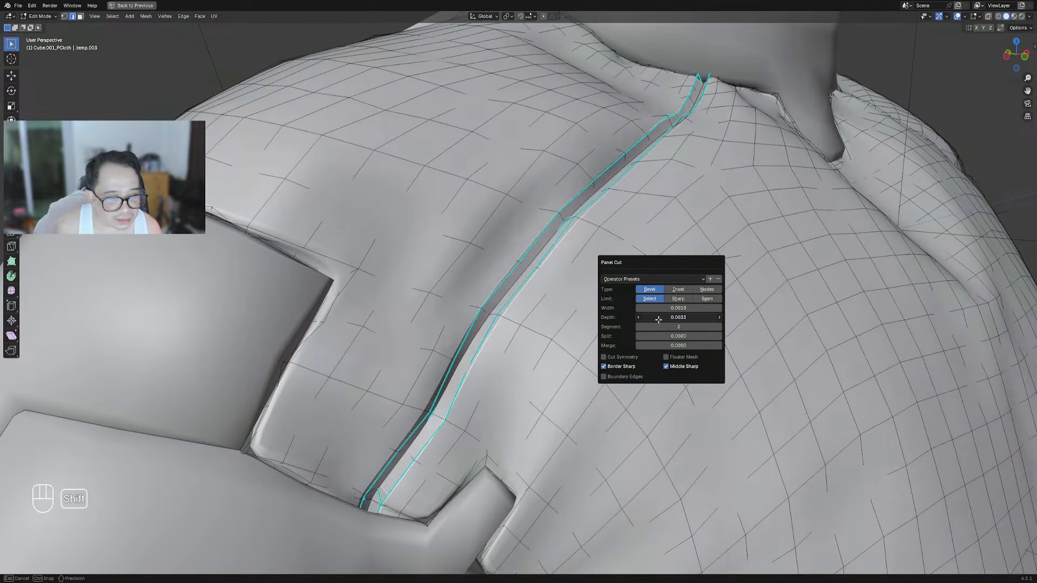
{"action": "key", "text": "Tab"}
{"action": "scroll", "coordinate": [643, 326], "scroll_direction": "down", "scroll_amount": 10}
Auto Mirror the shirt along the X axis to copy the seam to the other side
{"action": "middle_click_drag", "start_coordinate": [643, 329], "coordinate": [632, 327]}
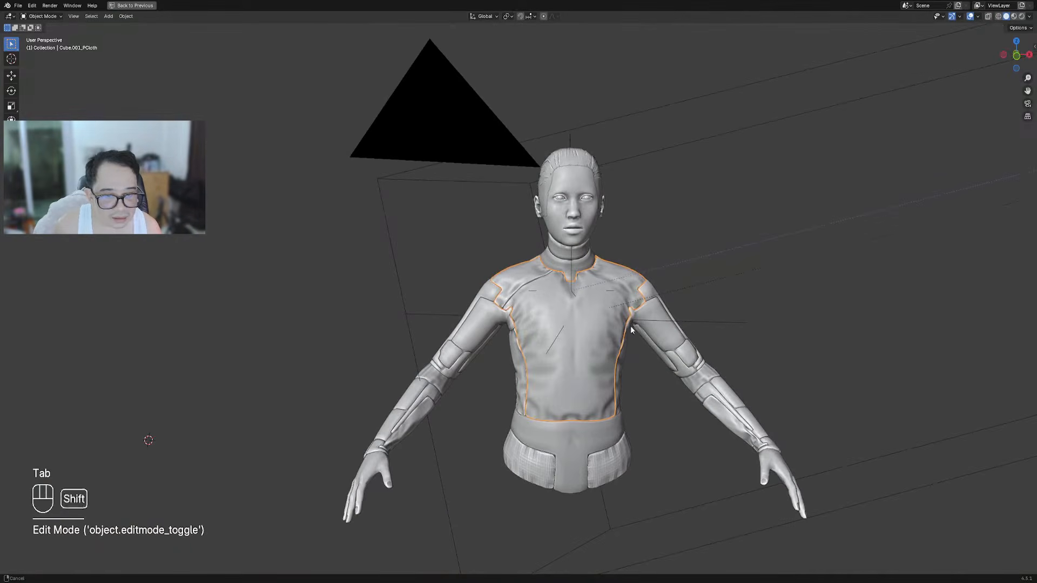
{"action": "middle_click_drag", "start_coordinate": [532, 285], "coordinate": [543, 271], "text": "shift"}
{"action": "scroll", "coordinate": [542, 271], "scroll_direction": "up", "scroll_amount": 5}
{"action": "key", "text": "w"}
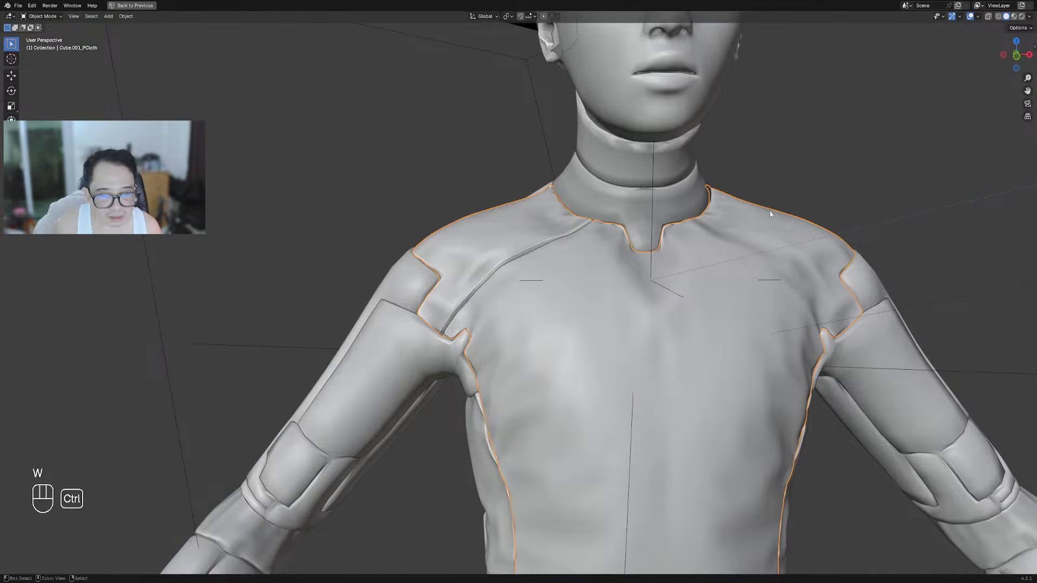
{"action": "key", "text": "shift+ctrl+x"}
{"action": "left_click", "coordinate": [420, 279]}
{"action": "key", "text": "x"}
{"action": "key", "text": "space"}
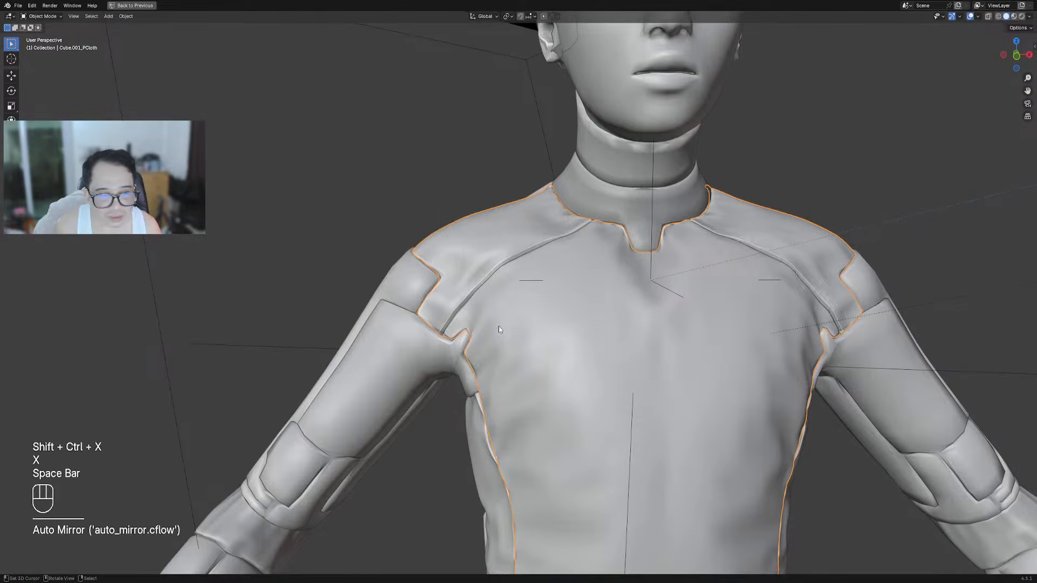
Hide the overlays and orbit around the torso to check the mirrored seam
{"action": "scroll", "coordinate": [568, 350], "scroll_direction": "down", "scroll_amount": 8}
{"action": "key", "text": "shift+alt+z"}
{"action": "scroll", "coordinate": [568, 329], "scroll_direction": "up", "scroll_amount": 5}
{"action": "middle_click_drag", "start_coordinate": [568, 329], "coordinate": [538, 358]}
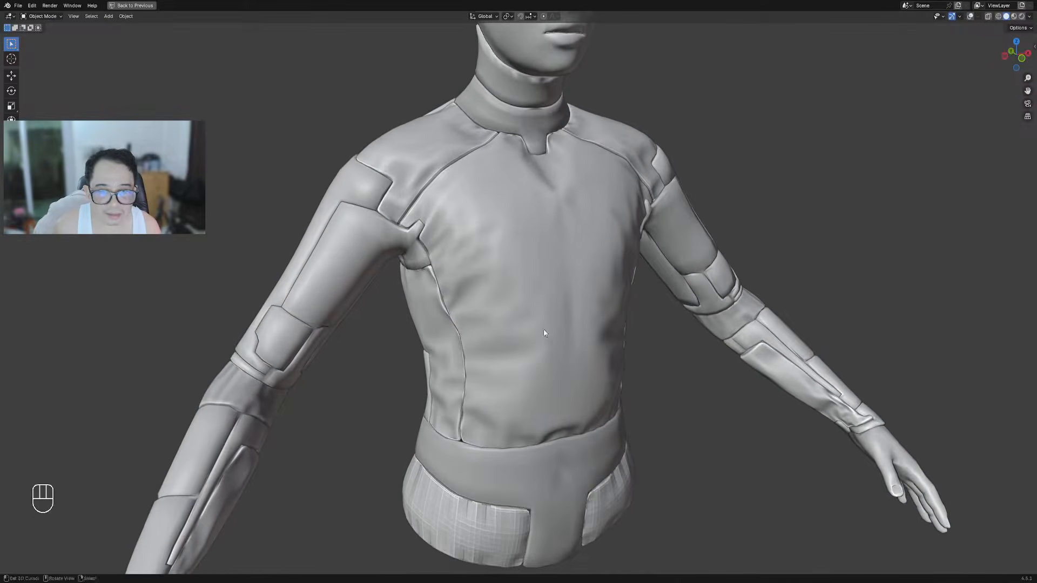
{"action": "scroll", "coordinate": [562, 365], "scroll_direction": "up", "scroll_amount": 5}
{"action": "key", "text": "Tab"}
{"action": "key", "text": "shift+alt+z"}
{"action": "key", "text": "Tab"}
Select the whole shirt mesh and Clear Sharp from all its edges
{"action": "left_click", "coordinate": [544, 334]}
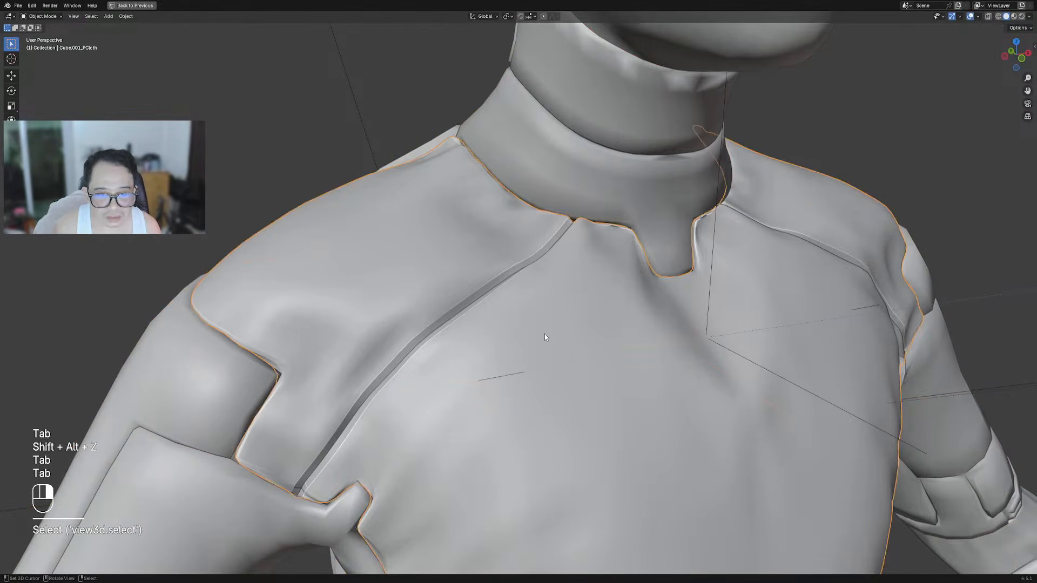
{"action": "key", "text": "Tab"}
{"action": "key", "text": "a"}
{"action": "key", "text": "ctrl+e"}
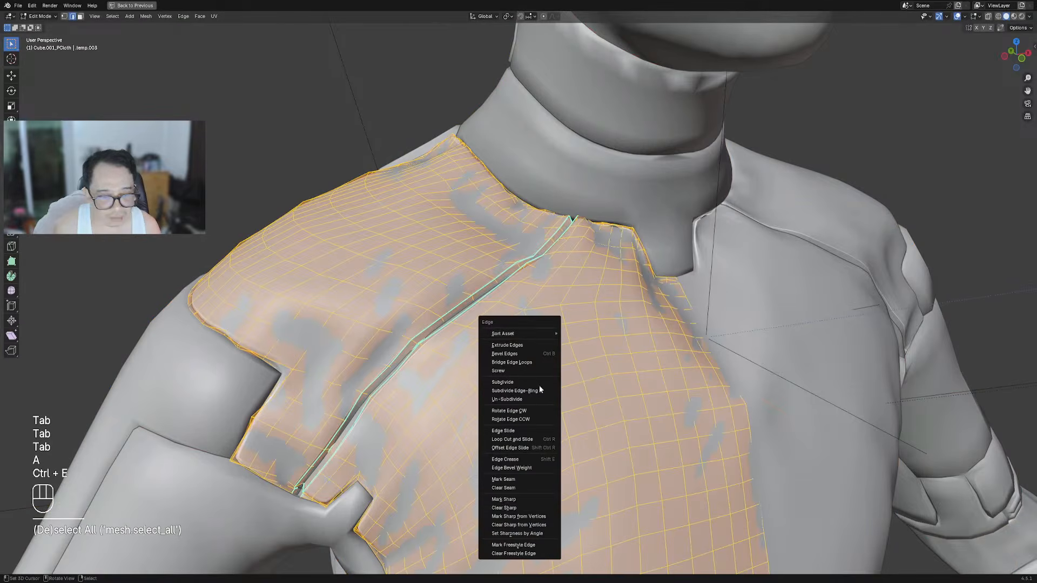
{"action": "left_click", "coordinate": [514, 509]}
{"action": "key", "text": "Tab"}
Pan the view slightly and toggle the viewport overlays while switching modes
{"action": "scroll", "coordinate": [565, 353], "scroll_direction": "down", "scroll_amount": 5}
{"action": "middle_click_drag", "start_coordinate": [587, 396], "coordinate": [569, 381], "text": "shift"}
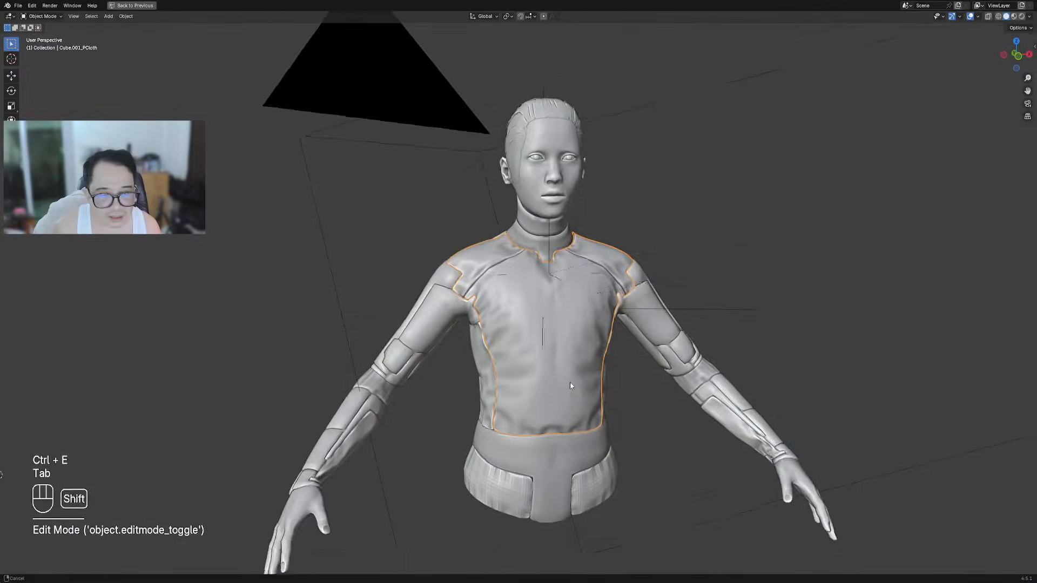
{"action": "scroll", "coordinate": [569, 381], "scroll_direction": "up", "scroll_amount": 3}
{"action": "key", "text": "shift+alt+z"}
{"action": "key", "text": "Tab"}
{"action": "key", "text": "shift+alt+z"}
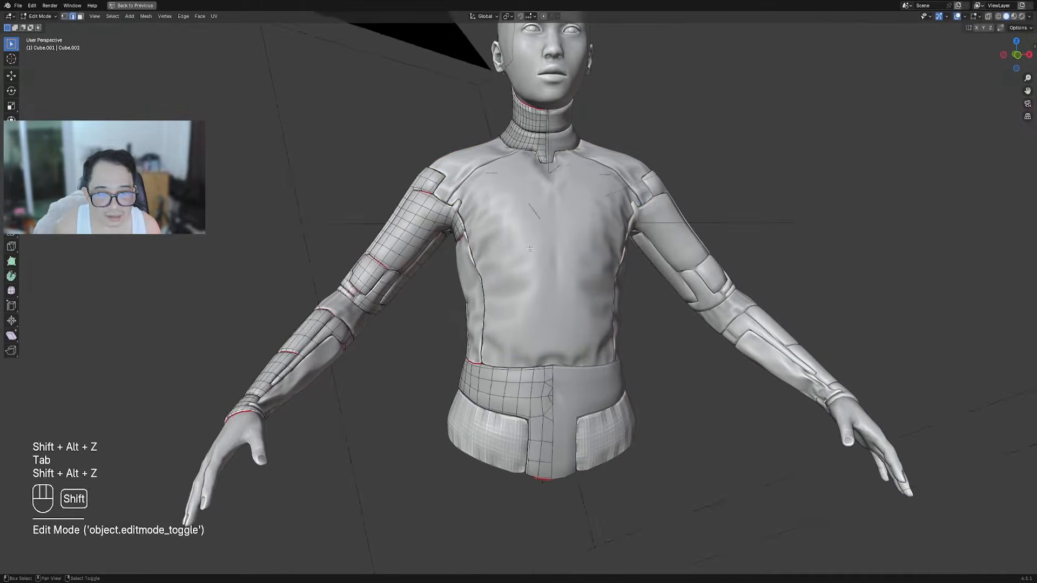
{"action": "scroll", "coordinate": [530, 249], "scroll_direction": "up", "scroll_amount": 2}
Cut a Panel Cut seam down the chest's centre edge loop of the shirt
{"action": "key", "text": "Tab"}
{"action": "left_click", "coordinate": [530, 249]}
{"action": "key", "text": "Tab"}
{"action": "key", "text": "alt+a"}
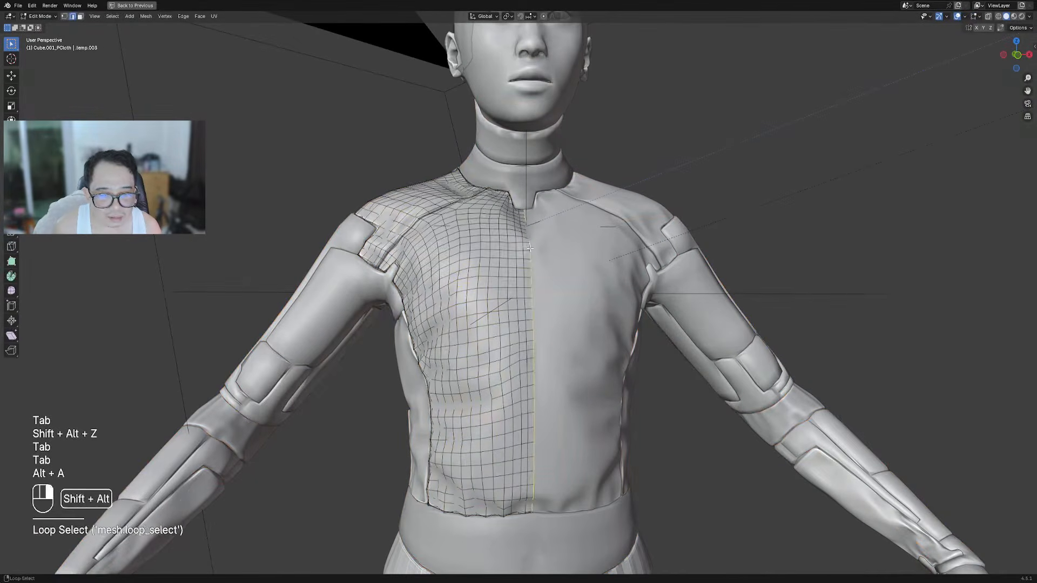
{"action": "scroll", "coordinate": [530, 247], "scroll_direction": "up", "scroll_amount": 3}
{"action": "key", "text": "w"}
{"action": "left_click", "coordinate": [566, 254]}
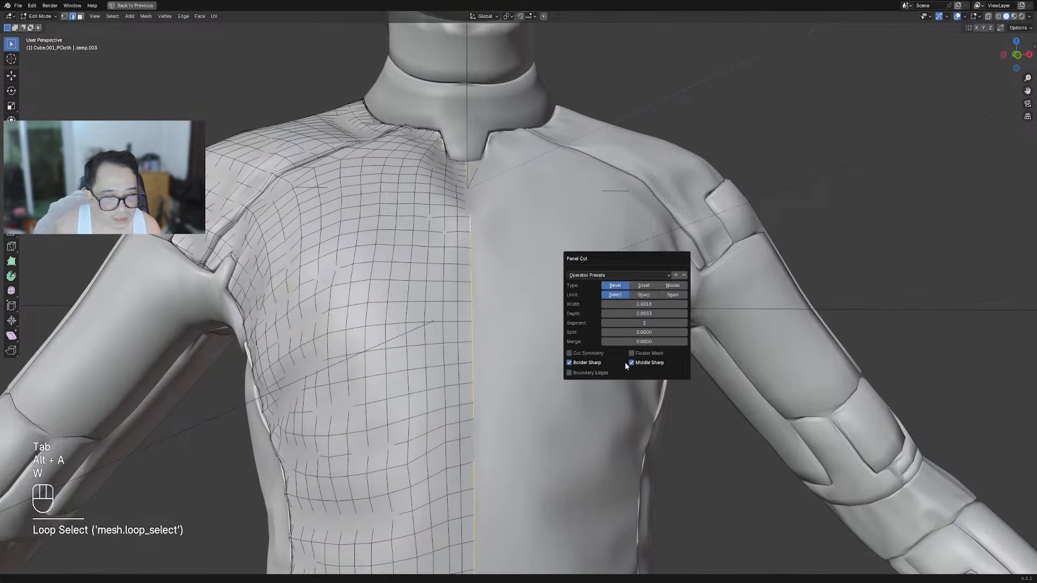
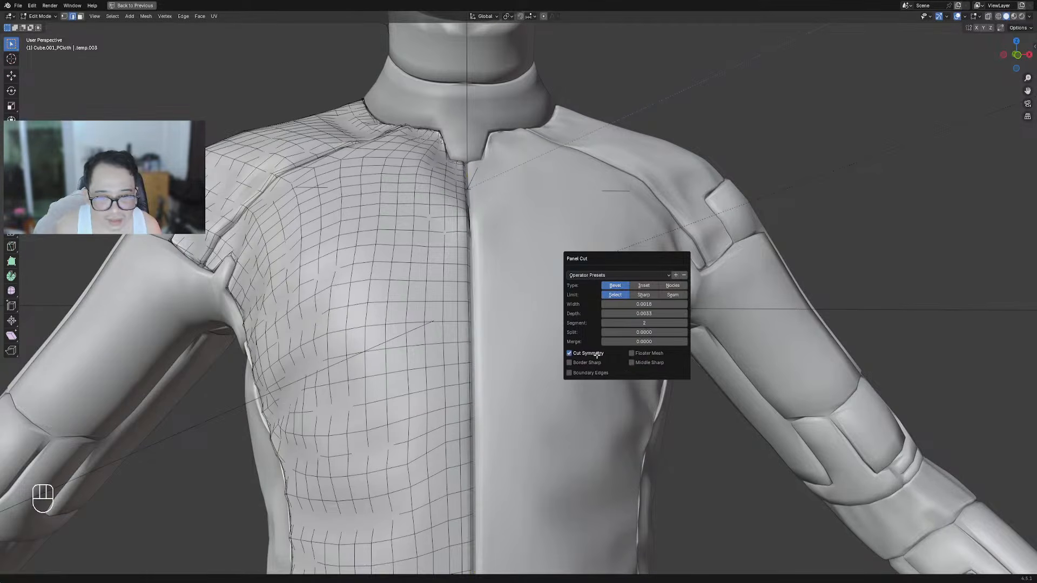
Leave Edit Mode, hide the overlays and orbit round to the back of the torso and arm
{"action": "key", "text": "Tab"}
{"action": "scroll", "coordinate": [615, 315], "scroll_direction": "down", "scroll_amount": 6}
{"action": "key", "text": "shift+alt+z"}
{"action": "middle_click_drag", "start_coordinate": [616, 315], "coordinate": [475, 324]}
{"action": "scroll", "coordinate": [486, 372], "scroll_direction": "up", "scroll_amount": 7}
{"action": "middle_click_drag", "start_coordinate": [470, 412], "coordinate": [507, 302]}
Enter Edit Mode on the sleeve with overlays on, nothing selected and face select active
{"action": "key", "text": "Tab"}
{"action": "key", "text": "shift+alt+z"}
{"action": "key", "text": "alt+a"}
{"action": "key", "text": "2"}
{"action": "key", "text": "3"}
{"action": "scroll", "coordinate": [504, 290], "scroll_direction": "up", "scroll_amount": 2}
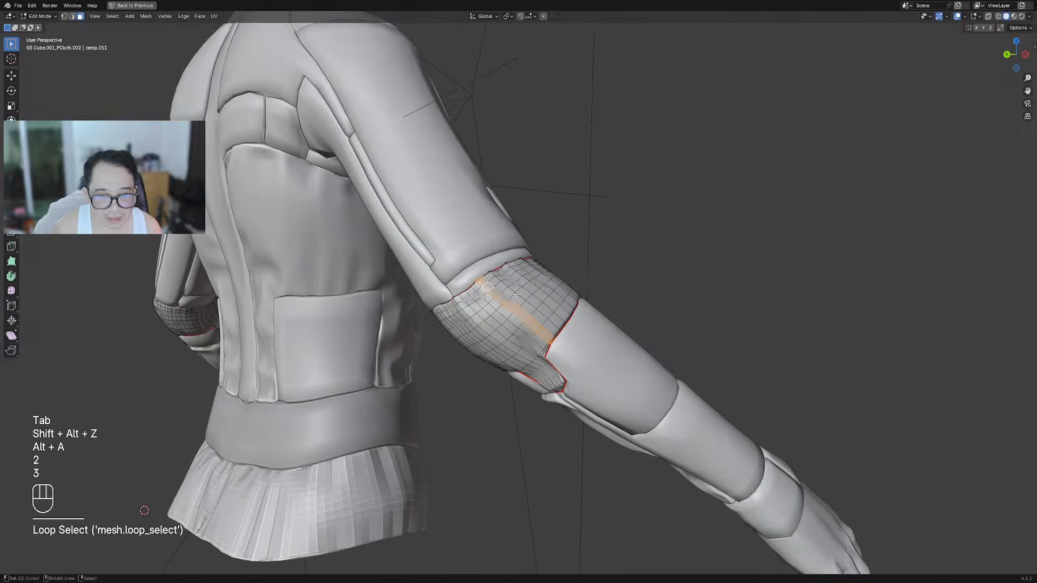
Cut a Panel Cut groove along the sleeve's elbow edge loop and return to Object Mode
{"action": "key", "text": "alt+a"}
{"action": "middle_click_drag", "start_coordinate": [485, 285], "coordinate": [546, 290]}
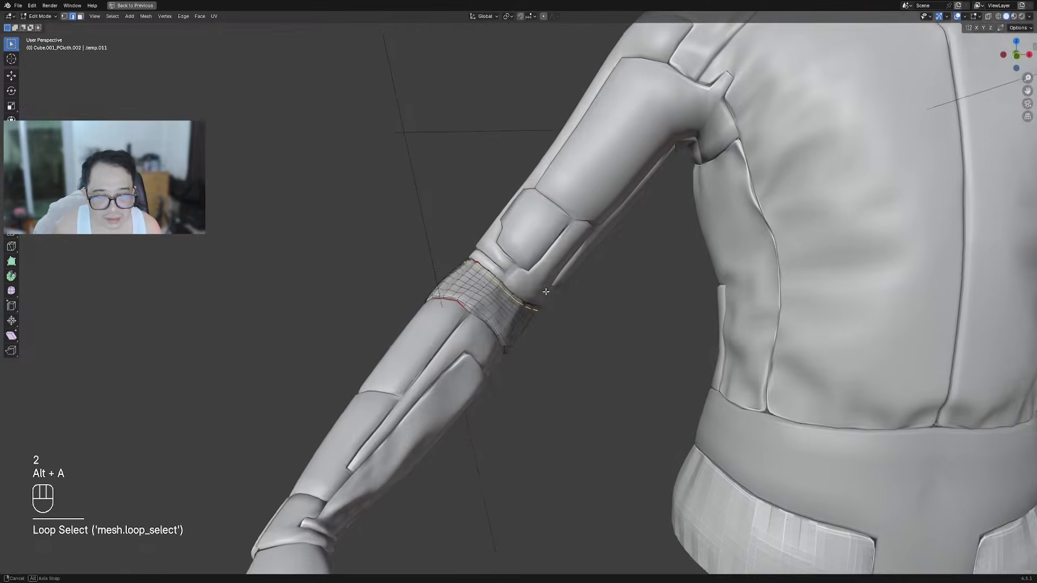
{"action": "key", "text": "w"}
{"action": "left_click", "coordinate": [546, 294]}
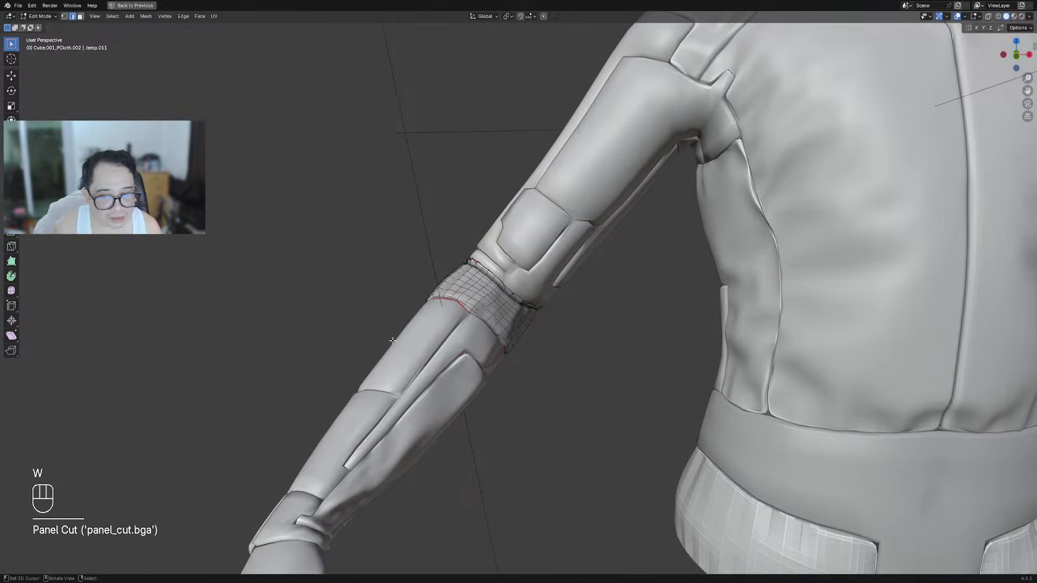
{"action": "scroll", "coordinate": [546, 271], "scroll_direction": "down", "scroll_amount": 6}
{"action": "key", "text": "Tab"}
Undo the last elbow band change and save the file as torso_armor.blend
{"action": "middle_click_drag", "start_coordinate": [545, 271], "coordinate": [657, 307]}
{"action": "scroll", "coordinate": [658, 307], "scroll_direction": "up", "scroll_amount": 5}
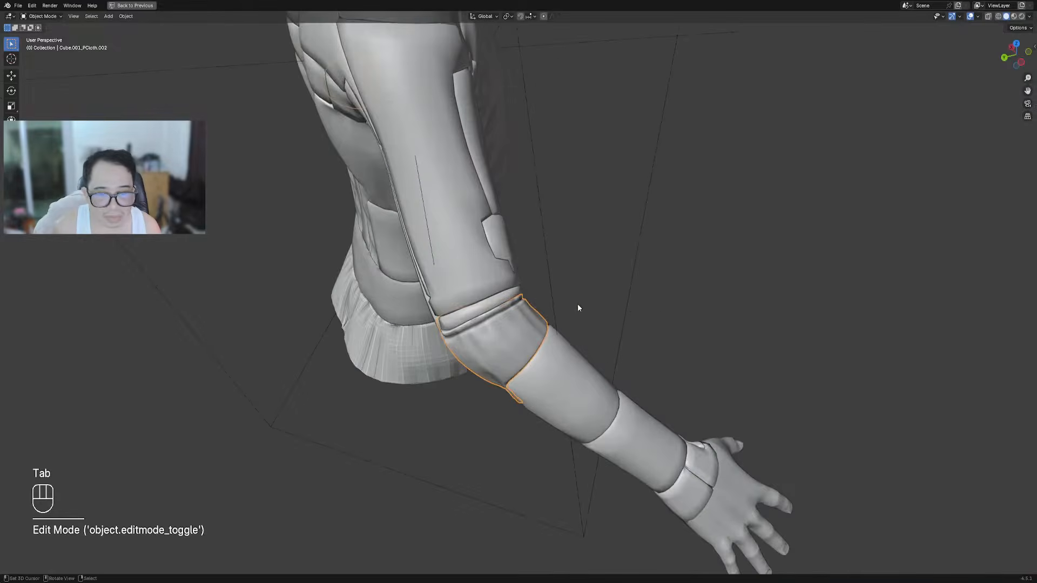
{"action": "middle_click_drag", "start_coordinate": [578, 304], "coordinate": [615, 284]}
{"action": "key", "text": "Tab"}
{"action": "scroll", "coordinate": [615, 284], "scroll_direction": "up", "scroll_amount": 4}
{"action": "key", "text": "ctrl+z"}
{"action": "key", "text": "ctrl+z"}
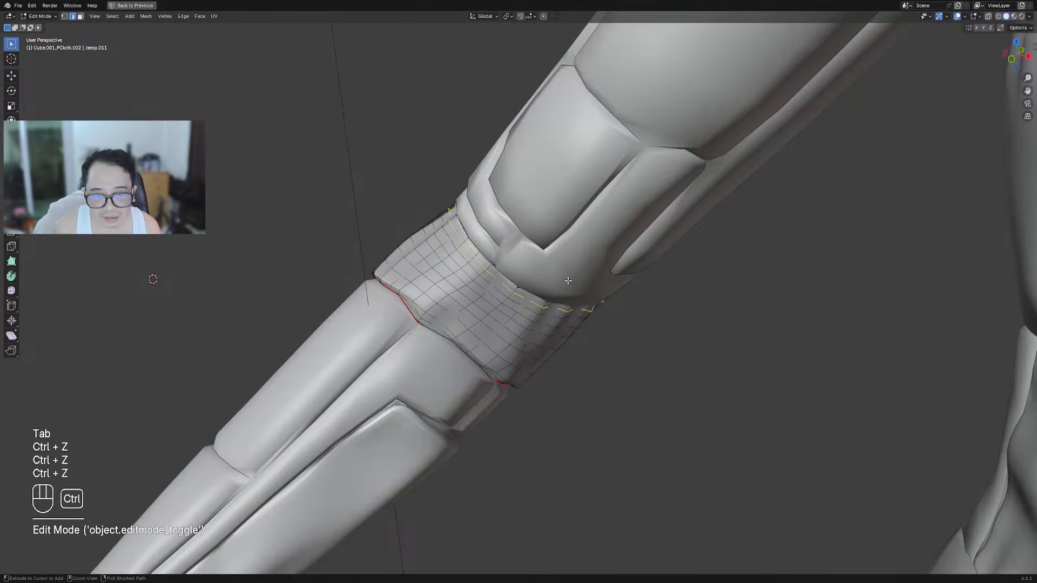
{"action": "key", "text": "alt+a"}
{"action": "key", "text": "Tab"}
{"action": "scroll", "coordinate": [563, 277], "scroll_direction": "down", "scroll_amount": 5}
{"action": "key", "text": "ctrl+s"}
Cut a Panel Cut groove along an edge loop of the lower forearm band
{"action": "middle_click_drag", "start_coordinate": [562, 272], "coordinate": [432, 299]}
{"action": "left_click", "coordinate": [434, 308]}
{"action": "key", "text": "Tab"}
{"action": "key", "text": "alt+a"}
{"action": "scroll", "coordinate": [490, 301], "scroll_direction": "up", "scroll_amount": 4}
{"action": "key", "text": "2"}
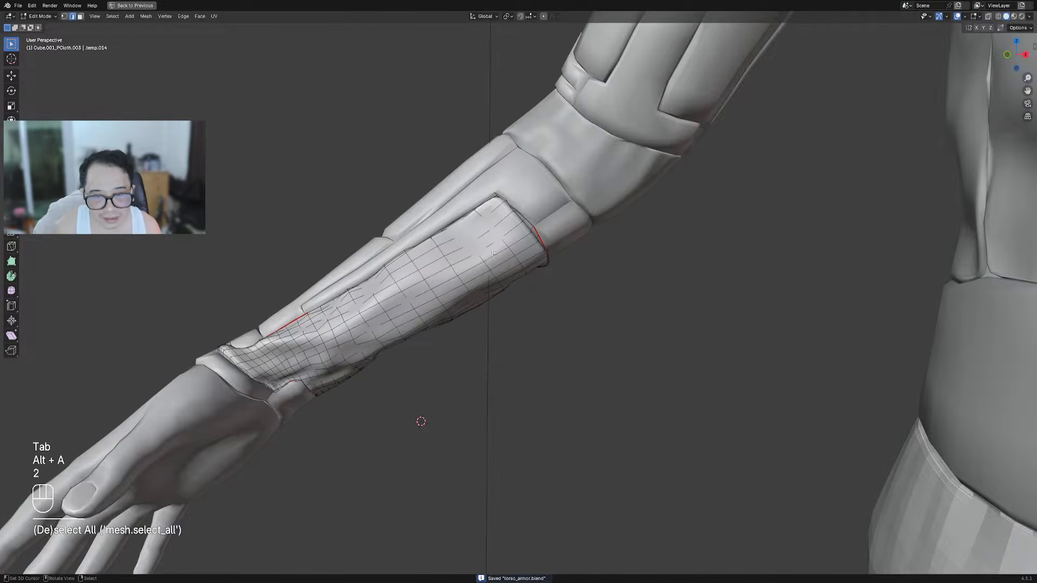
{"action": "key", "text": "w"}
{"action": "left_click", "coordinate": [607, 228]}
{"action": "key", "text": "Tab"}
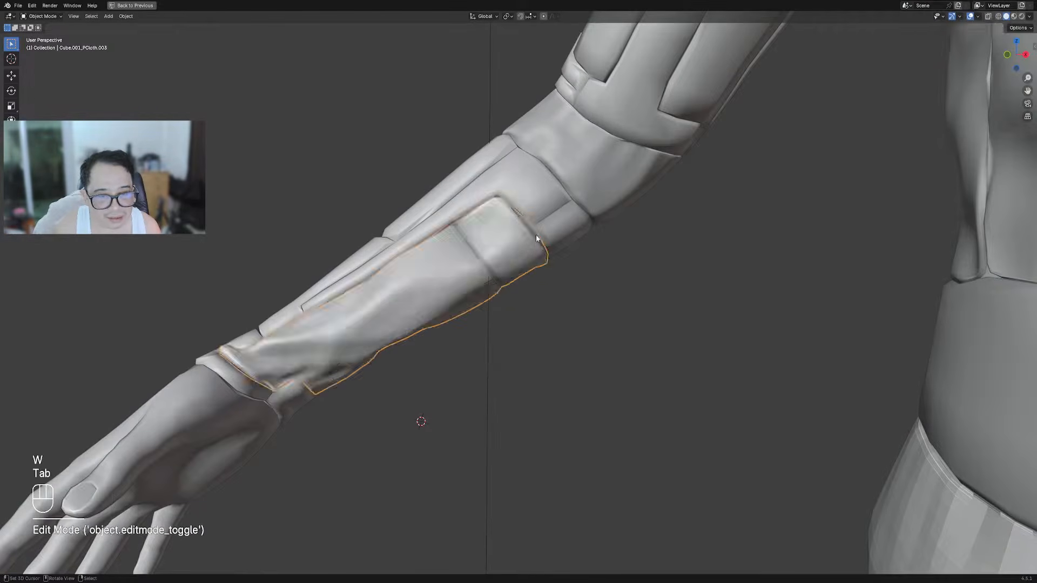
Hide the overlays, orbit to the front of the figure and enter Edit Mode on the jacket
{"action": "scroll", "coordinate": [534, 243], "scroll_direction": "down", "scroll_amount": 6}
{"action": "key", "text": "shift+alt+z"}
{"action": "middle_click_drag", "start_coordinate": [534, 243], "coordinate": [542, 340]}
{"action": "scroll", "coordinate": [562, 228], "scroll_direction": "down", "scroll_amount": 3}
{"action": "key", "text": "Tab"}
Add a Ctrl+R loop cut around the belt and cut a Panel Cut groove along it
{"action": "key", "text": "shift+alt+z"}
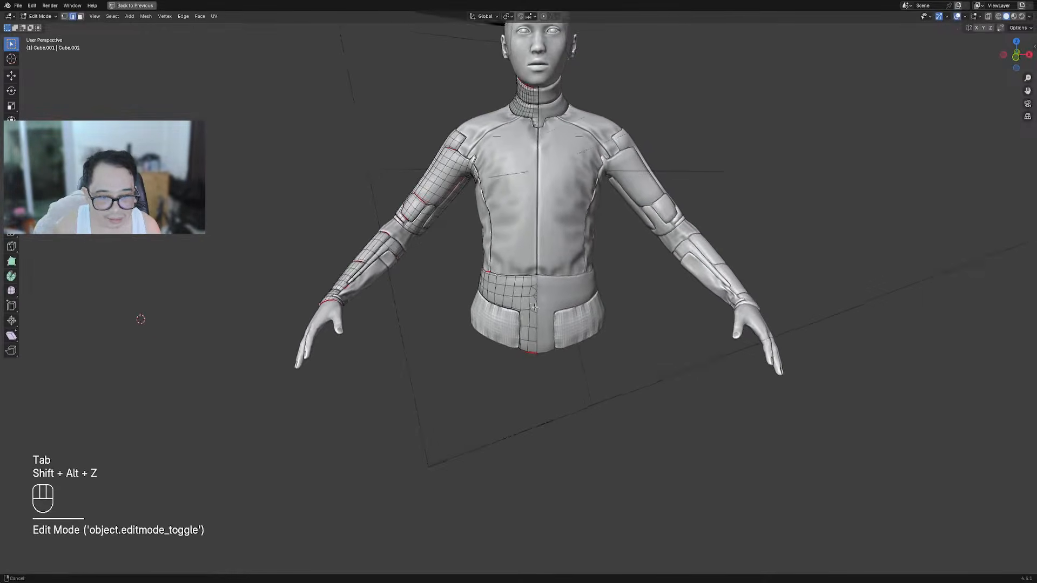
{"action": "key", "text": "alt+a"}
{"action": "scroll", "coordinate": [549, 341], "scroll_direction": "up", "scroll_amount": 5}
{"action": "key", "text": "ctrl+r"}
{"action": "left_click", "coordinate": [559, 267]}
{"action": "key", "text": "w"}
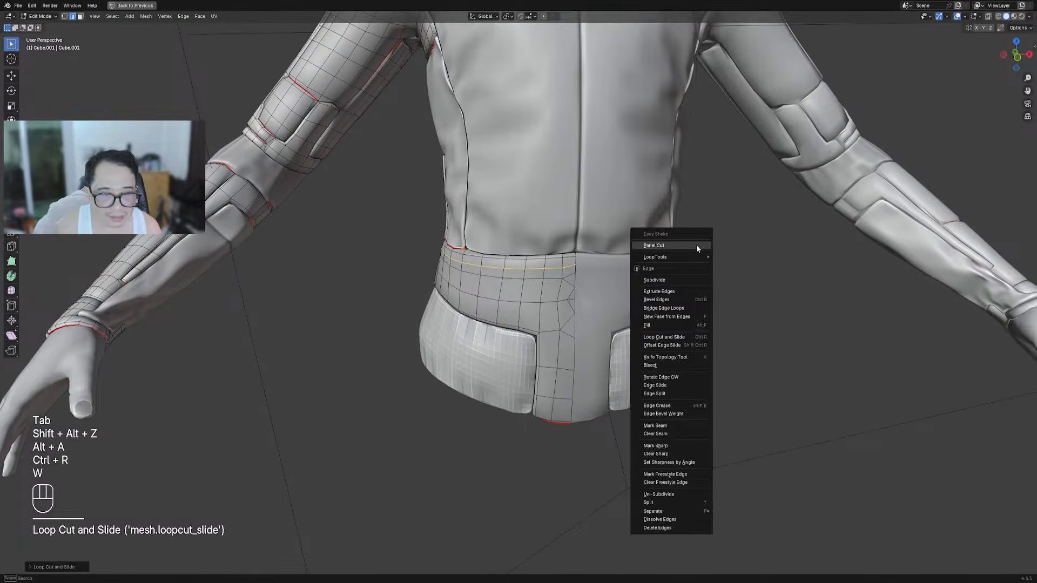
{"action": "left_click", "coordinate": [696, 245]}
{"action": "left_click", "coordinate": [742, 278]}
{"action": "key", "text": "Tab"}
Viewing the hips from the front, move the belt seam vertically along Z
{"action": "scroll", "coordinate": [529, 289], "scroll_direction": "down", "scroll_amount": 7}
{"action": "middle_click_drag", "start_coordinate": [612, 300], "coordinate": [612, 298], "text": "alt"}
{"action": "middle_click_drag", "start_coordinate": [611, 298], "coordinate": [610, 303], "text": "shift"}
{"action": "scroll", "coordinate": [605, 297], "scroll_direction": "up", "scroll_amount": 10}
{"action": "key", "text": "Tab"}
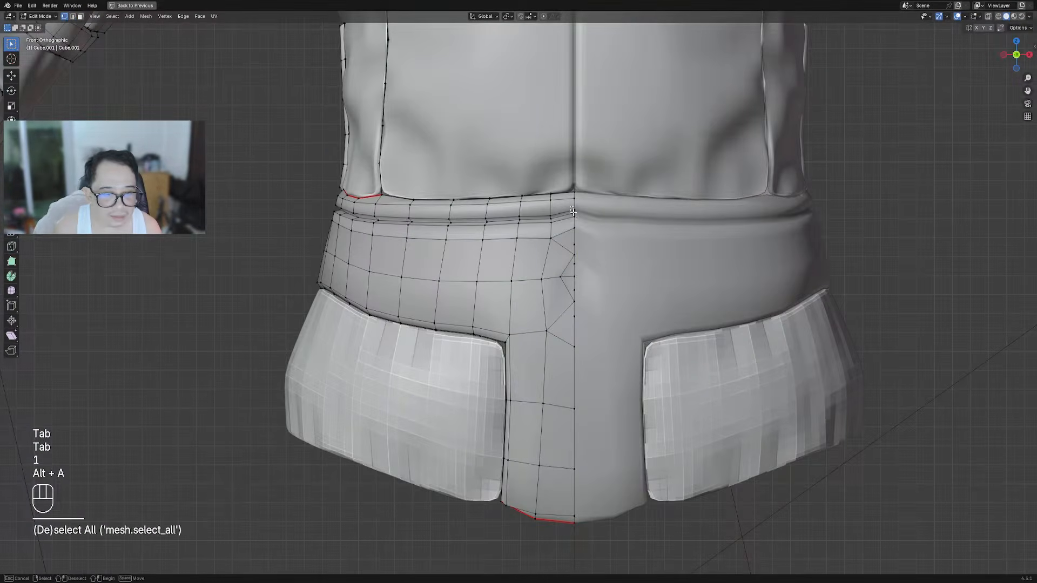
{"action": "scroll", "coordinate": [594, 222], "scroll_direction": "up", "scroll_amount": 3}
{"action": "key", "text": "g"}
{"action": "key", "text": "z"}
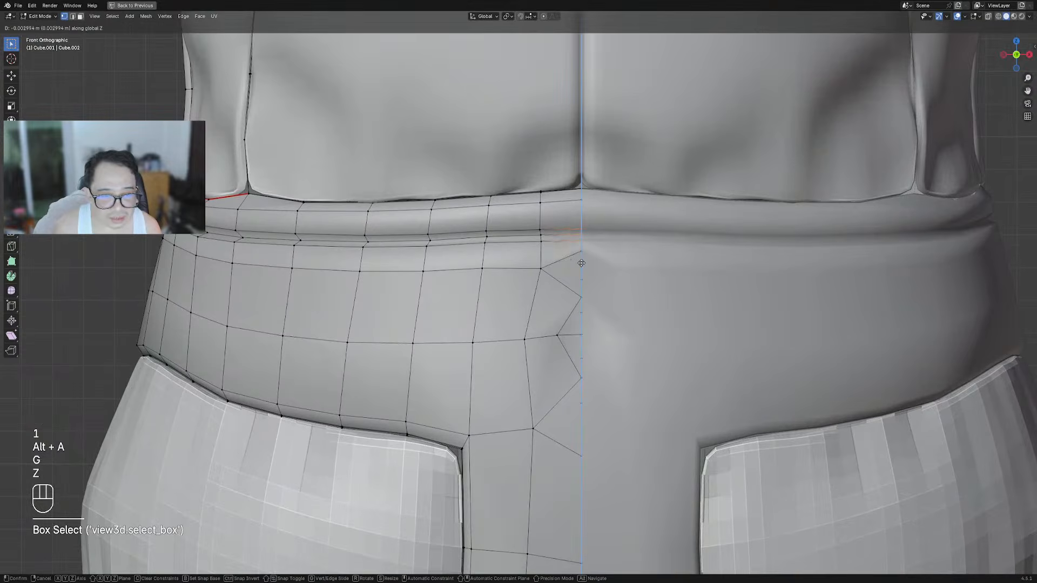
{"action": "left_click", "coordinate": [581, 262]}
{"action": "key", "text": "Tab"}
{"action": "scroll", "coordinate": [454, 301], "scroll_direction": "down", "scroll_amount": 7}
Enter Edit Mode in edge select and orbit to face the belt front-on
{"action": "middle_click_drag", "start_coordinate": [453, 300], "coordinate": [525, 303]}
{"action": "scroll", "coordinate": [639, 323], "scroll_direction": "down", "scroll_amount": 4}
{"action": "key", "text": "shift+alt+z"}
{"action": "key", "text": "shift+alt+z"}
{"action": "scroll", "coordinate": [550, 318], "scroll_direction": "up", "scroll_amount": 8}
{"action": "key", "text": "Tab"}
{"action": "key", "text": "2"}
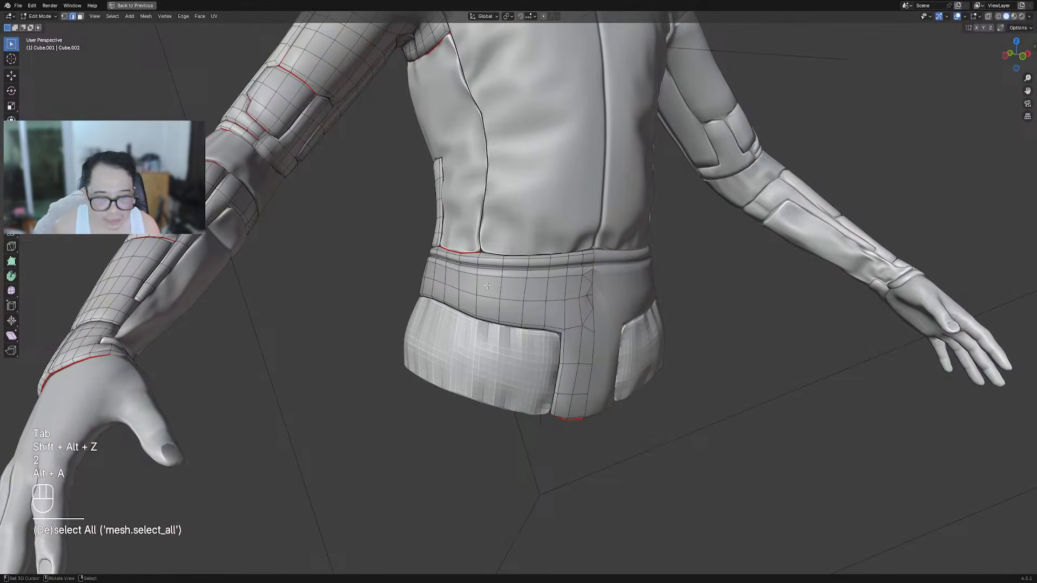
{"action": "middle_click_drag", "start_coordinate": [483, 279], "coordinate": [583, 320]}
{"action": "scroll", "coordinate": [561, 297], "scroll_direction": "up", "scroll_amount": 4}
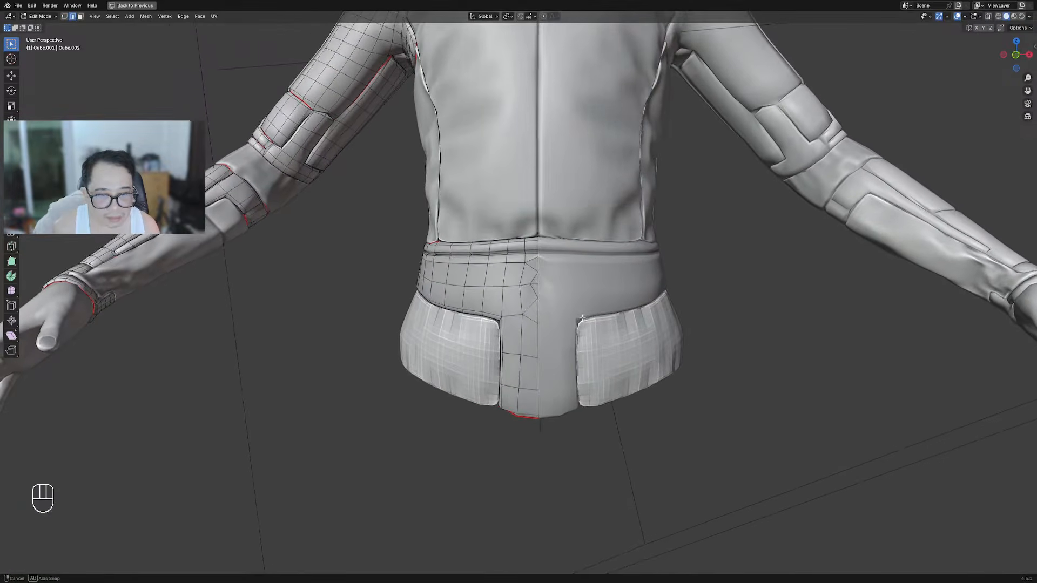
Delete the faces at the belt's front centre and fill the hole with new faces
{"action": "key", "text": "c"}
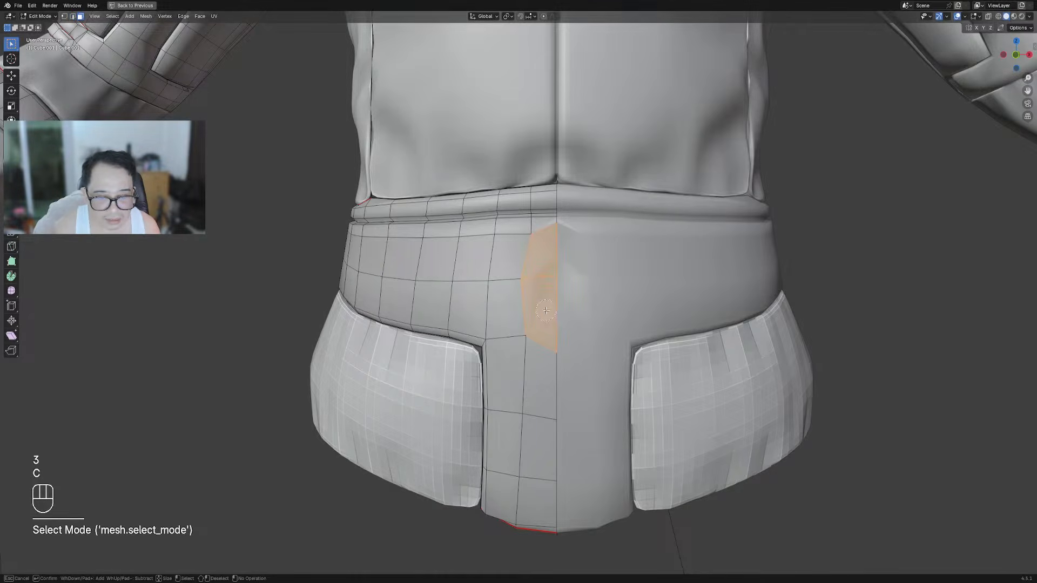
{"action": "key", "text": "x"}
{"action": "left_click", "coordinate": [545, 312]}
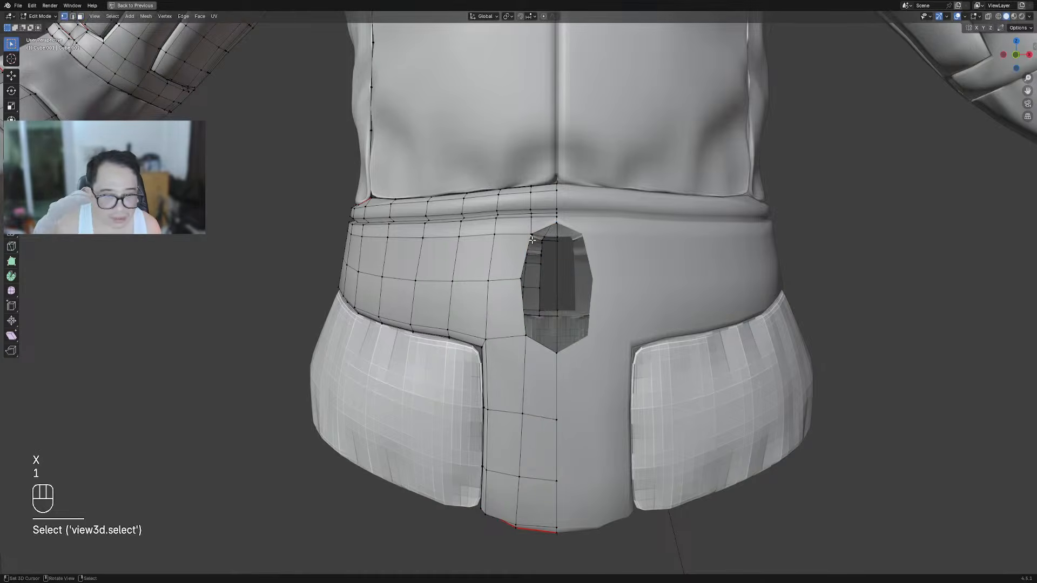
{"action": "key", "text": "f"}
{"action": "left_click", "coordinate": [566, 264]}
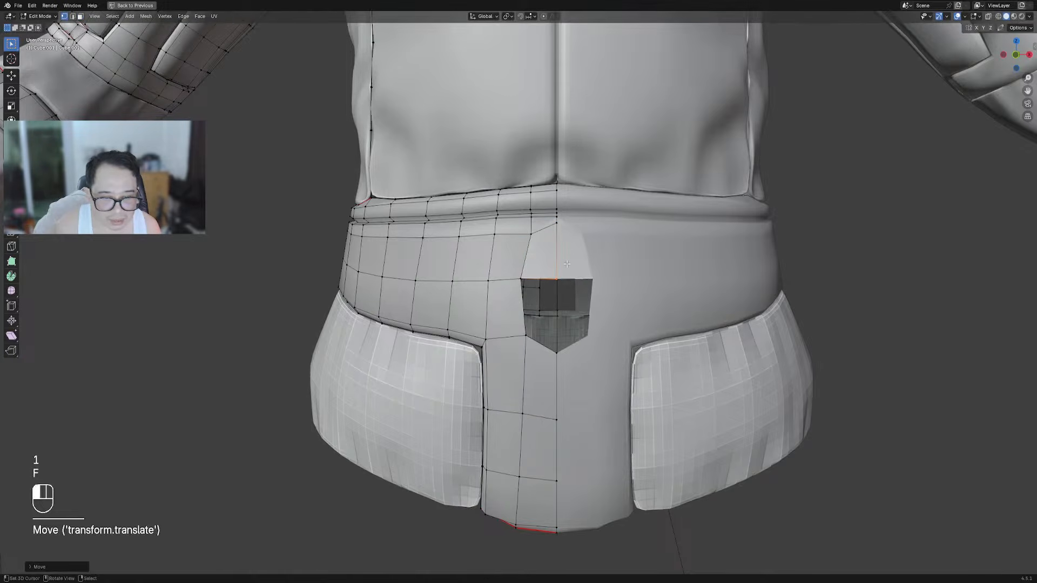
{"action": "key", "text": "f"}
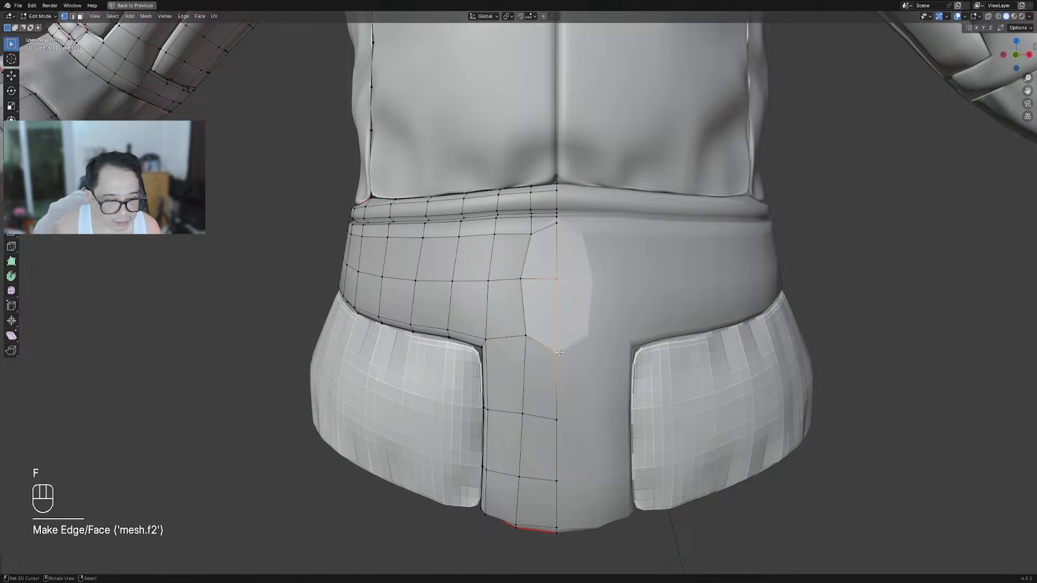
Slide the notch's new vertex, top centre vertex and a lower vertex into place
{"action": "key", "text": "g"}
{"action": "key", "text": "g"}
{"action": "left_click", "coordinate": [558, 338]}
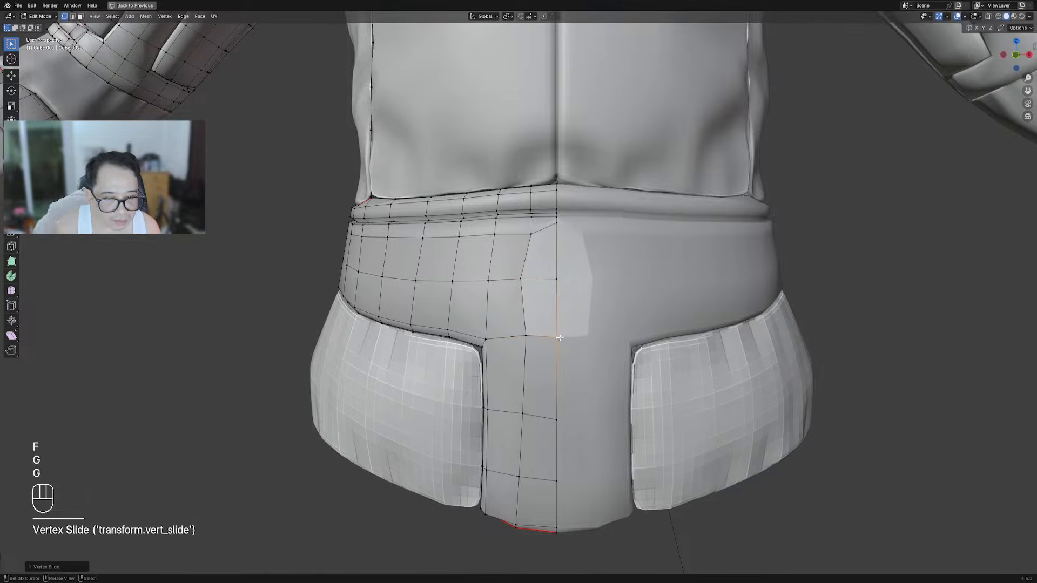
{"action": "right_click", "coordinate": [558, 227]}
{"action": "key", "text": "g"}
{"action": "key", "text": "g"}
{"action": "left_click", "coordinate": [558, 236]}
{"action": "right_click", "coordinate": [524, 277]}
{"action": "key", "text": "g"}
{"action": "left_click", "coordinate": [524, 277]}
{"action": "key", "text": "Tab"}
{"action": "scroll", "coordinate": [637, 302], "scroll_direction": "down", "scroll_amount": 6}
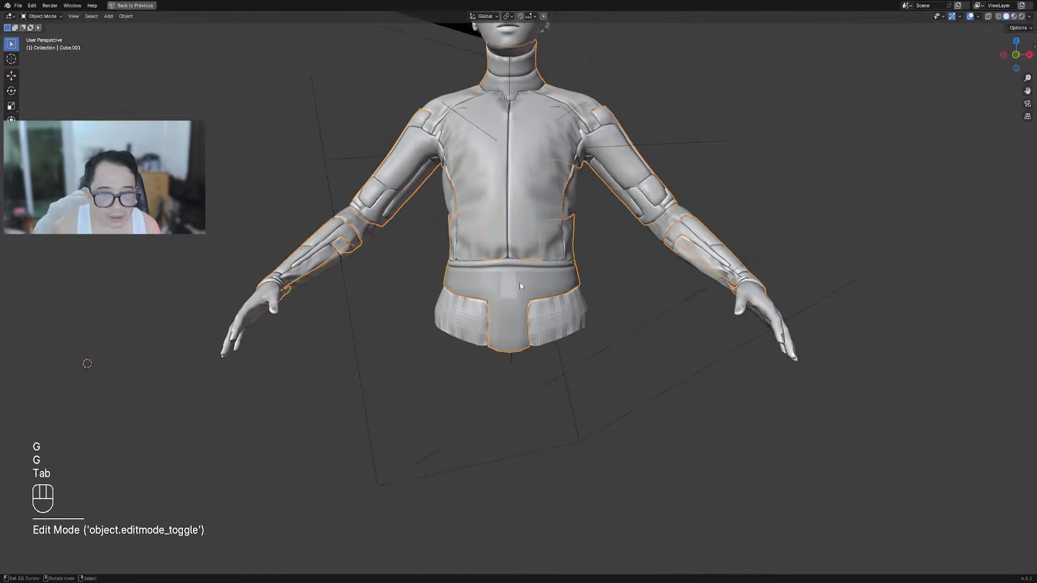
{"action": "scroll", "coordinate": [446, 270], "scroll_direction": "up", "scroll_amount": 5}
Recalculate the jacket mesh's normals to face outside
{"action": "key", "text": "Tab"}
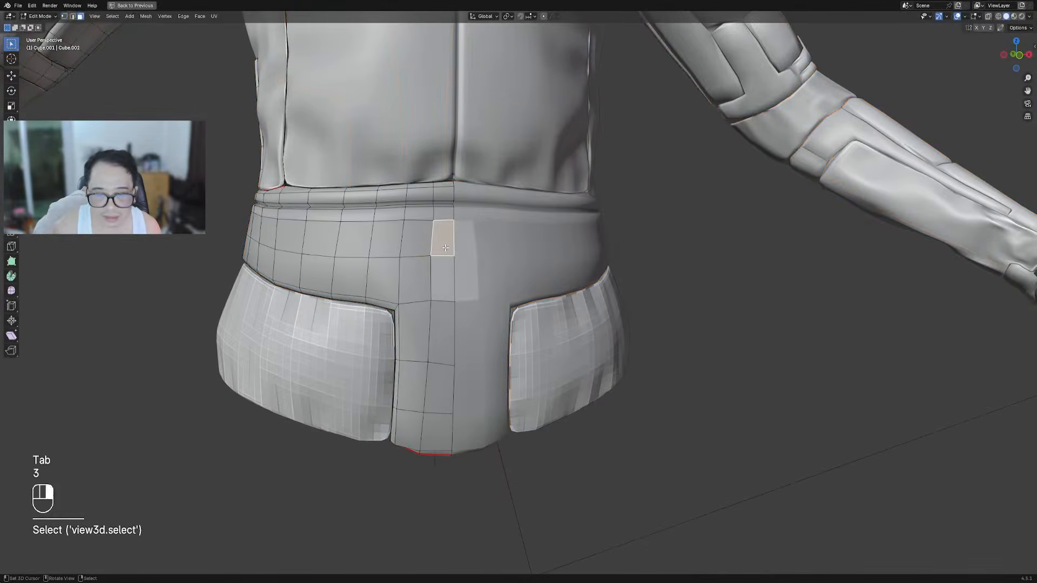
{"action": "key", "text": "a"}
{"action": "key", "text": "alt+n"}
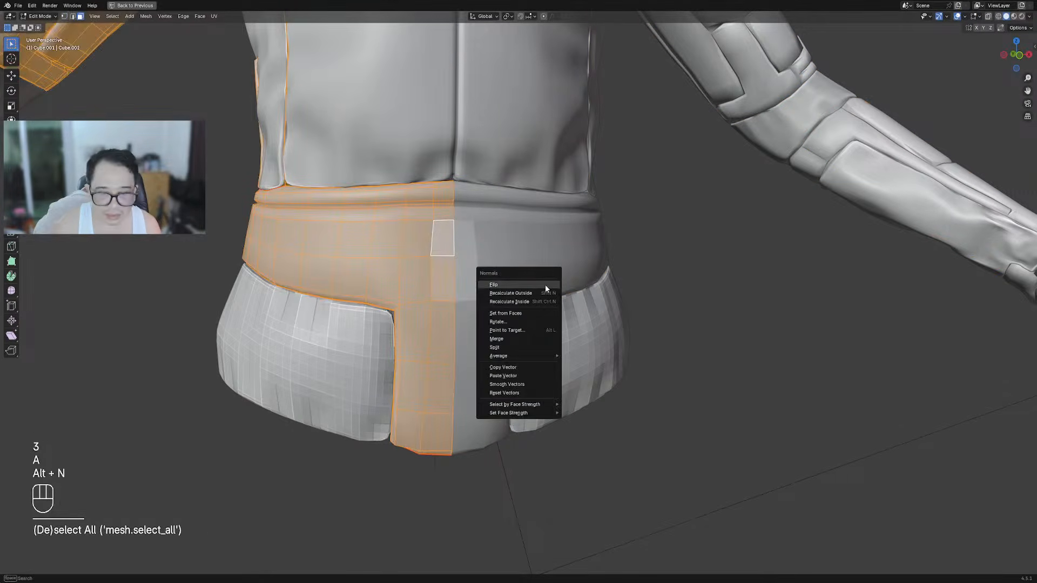
{"action": "left_click", "coordinate": [544, 292]}
{"action": "key", "text": "Tab"}
{"action": "scroll", "coordinate": [536, 298], "scroll_direction": "down", "scroll_amount": 5}
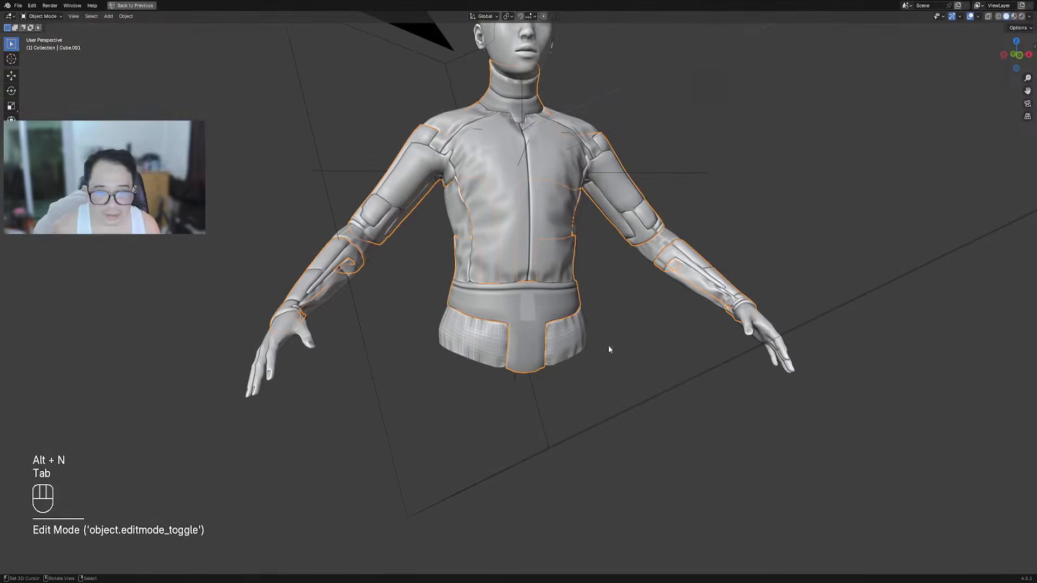
Give the belt faces a 0.55 grey vertex colour, then orbit to a side view
{"action": "key", "text": "Tab"}
{"action": "scroll", "coordinate": [567, 297], "scroll_direction": "up", "scroll_amount": 6}
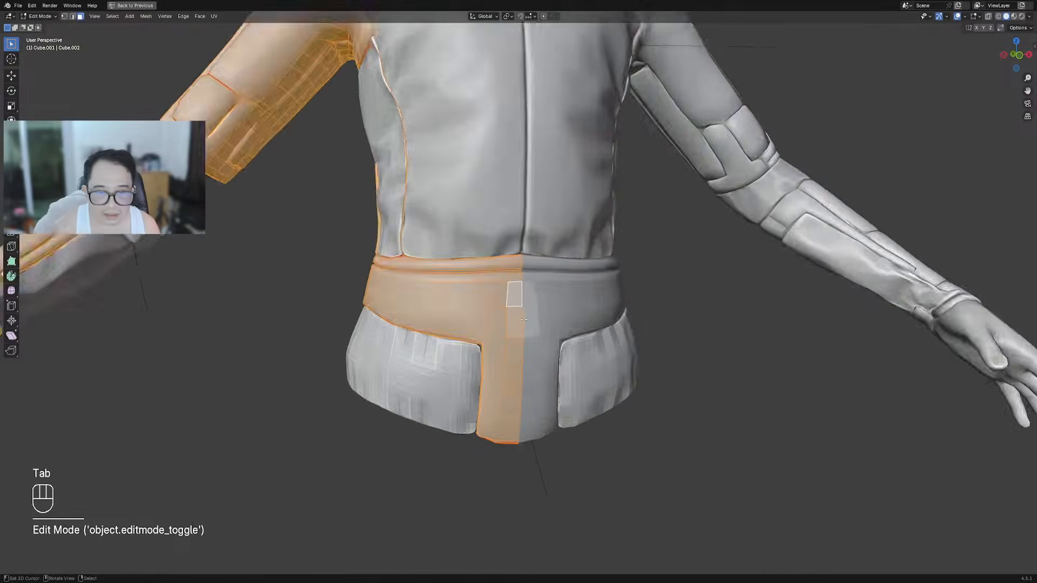
{"action": "key", "text": "shift+ctrl+x"}
{"action": "mouse_move", "coordinate": [578, 249]}
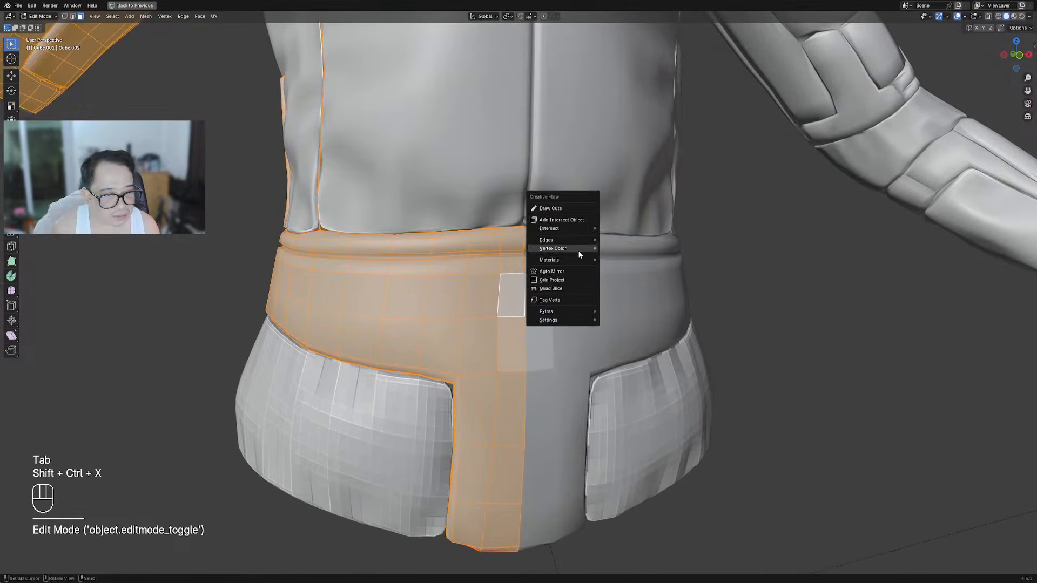
{"action": "left_click", "coordinate": [625, 247]}
{"action": "left_click_drag", "start_coordinate": [742, 285], "coordinate": [743, 271]}
{"action": "key", "text": "Tab"}
{"action": "scroll", "coordinate": [723, 243], "scroll_direction": "down", "scroll_amount": 10}
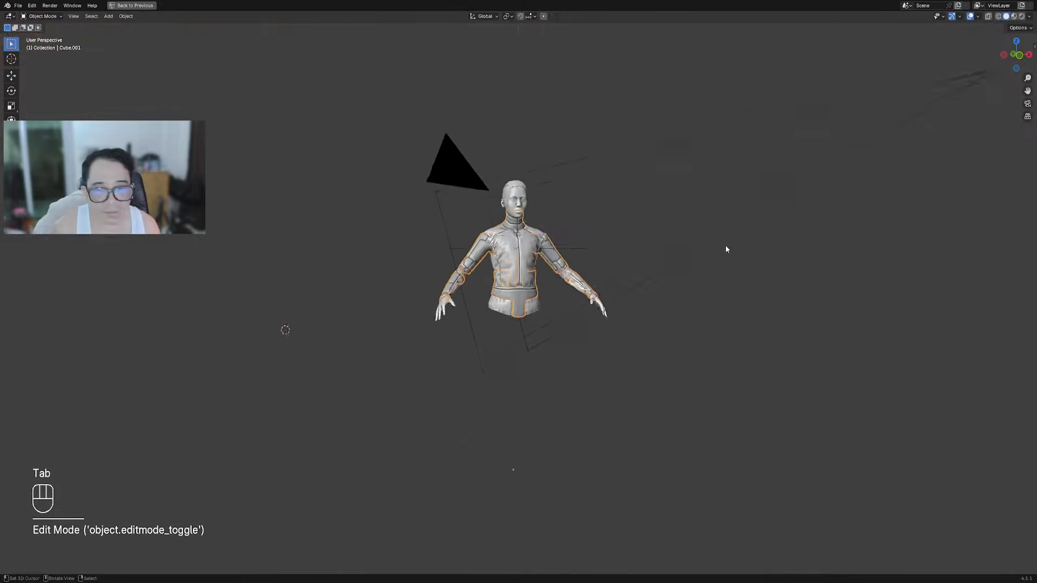
{"action": "scroll", "coordinate": [711, 245], "scroll_direction": "up", "scroll_amount": 8}
{"action": "key", "text": "alt+a"}
{"action": "middle_click_drag", "start_coordinate": [715, 254], "coordinate": [530, 277]}
{"action": "key", "text": "shift+alt+z"}
{"action": "scroll", "coordinate": [530, 279], "scroll_direction": "up", "scroll_amount": 2}
{"action": "scroll", "coordinate": [331, 314], "scroll_direction": "down", "scroll_amount": 5}
{"action": "middle_click_drag", "start_coordinate": [331, 315], "coordinate": [709, 259], "text": "shift"}
{"action": "scroll", "coordinate": [391, 349], "scroll_direction": "up", "scroll_amount": 7}
{"action": "middle_click_drag", "start_coordinate": [391, 348], "coordinate": [534, 237]}
{"action": "scroll", "coordinate": [534, 236], "scroll_direction": "down", "scroll_amount": 3}
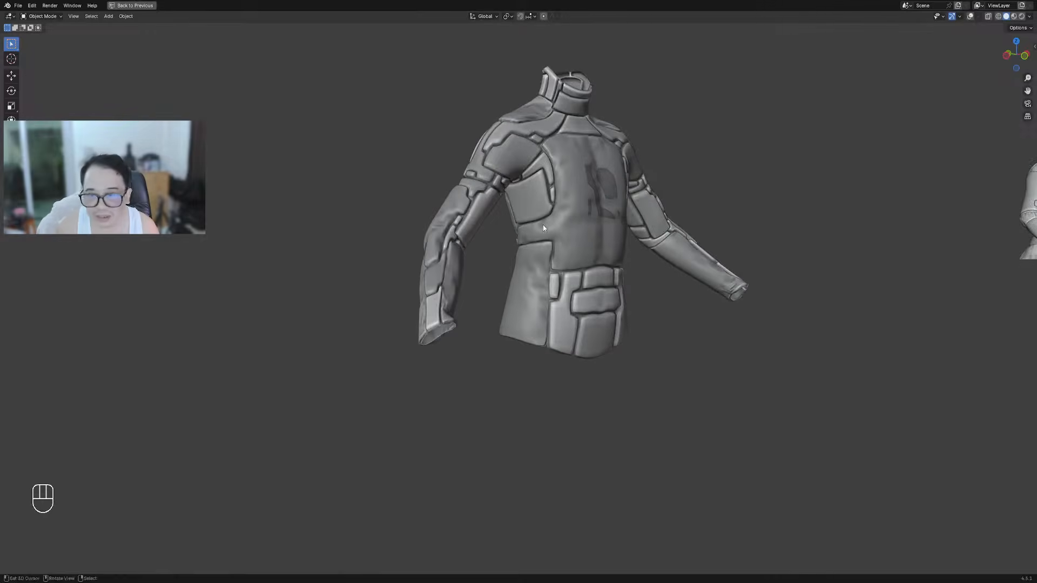
{"action": "middle_click", "coordinate": [623, 219], "text": "alt"}
{"action": "middle_click_drag", "start_coordinate": [615, 226], "coordinate": [565, 237]}
{"action": "scroll", "coordinate": [565, 237], "scroll_direction": "up", "scroll_amount": 4}
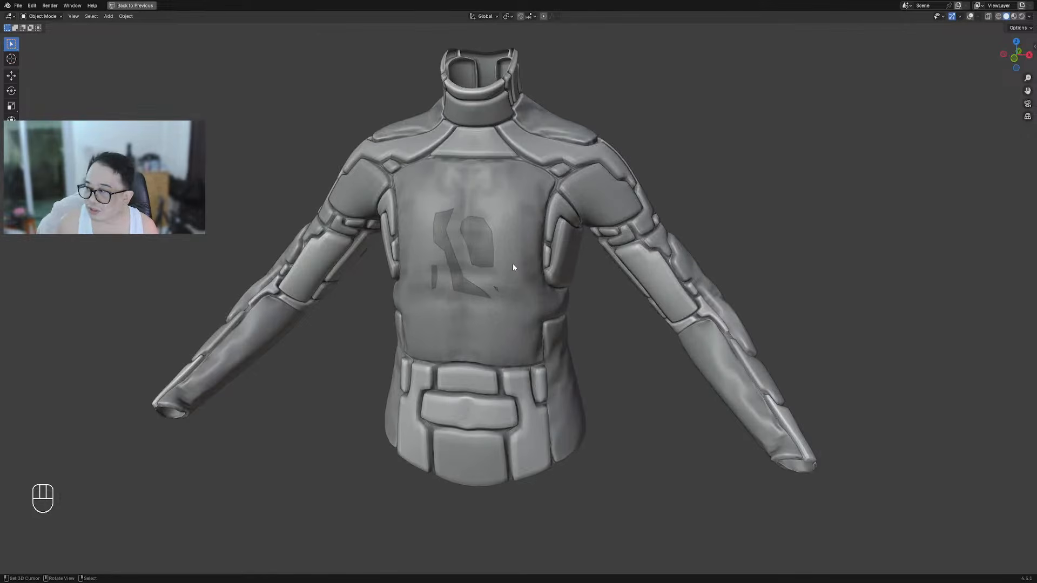
{"action": "scroll", "coordinate": [511, 265], "scroll_direction": "down", "scroll_amount": 3}
{"action": "mouse_move", "coordinate": [514, 264]}
{"action": "middle_mouse_down"}
{"action": "mouse_move", "coordinate": [568, 263]}
{"action": "mouse_move", "coordinate": [507, 270]}
{"action": "middle_mouse_up"}
{"action": "scroll", "coordinate": [507, 270], "scroll_direction": "down", "scroll_amount": 5}
{"action": "middle_click_drag", "start_coordinate": [886, 345], "coordinate": [436, 391], "text": "shift"}
{"action": "middle_click", "coordinate": [597, 286], "text": "alt"}
{"action": "scroll", "coordinate": [614, 350], "scroll_direction": "up", "scroll_amount": 3}
{"action": "scroll", "coordinate": [575, 312], "scroll_direction": "up", "scroll_amount": 4}
{"action": "middle_click_drag", "start_coordinate": [597, 308], "coordinate": [659, 301]}
{"action": "scroll", "coordinate": [627, 359], "scroll_direction": "up", "scroll_amount": 6}
Enter Edit Mode on the jacket and select vertices at the belt's corner in vertex mode
{"action": "left_click", "coordinate": [587, 352]}
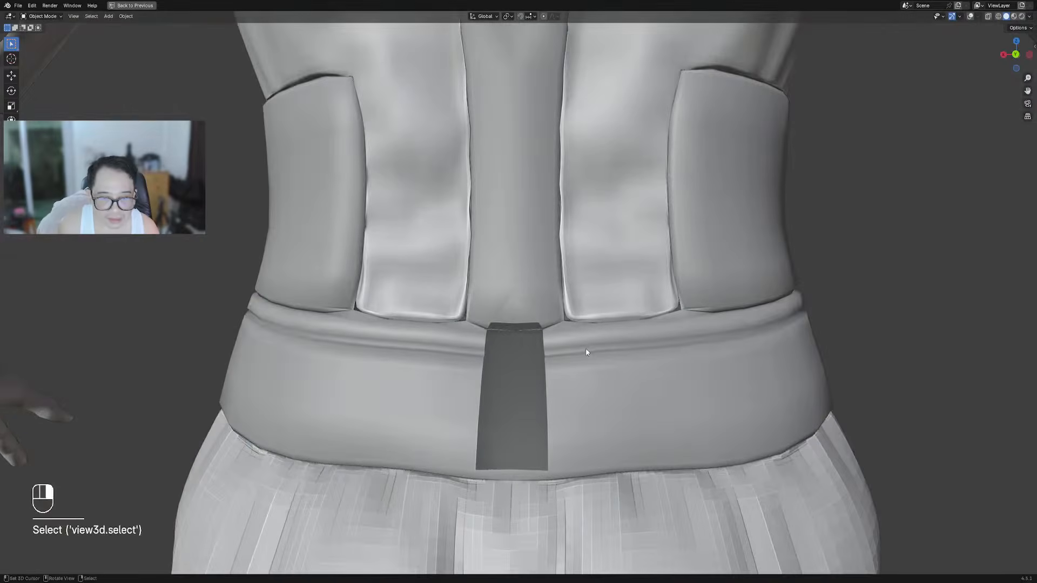
{"action": "key", "text": "Tab"}
{"action": "key", "text": "shift+alt+z"}
{"action": "middle_click_drag", "start_coordinate": [552, 360], "coordinate": [389, 361]}
{"action": "scroll", "coordinate": [492, 245], "scroll_direction": "up", "scroll_amount": 3}
{"action": "key", "text": "1"}
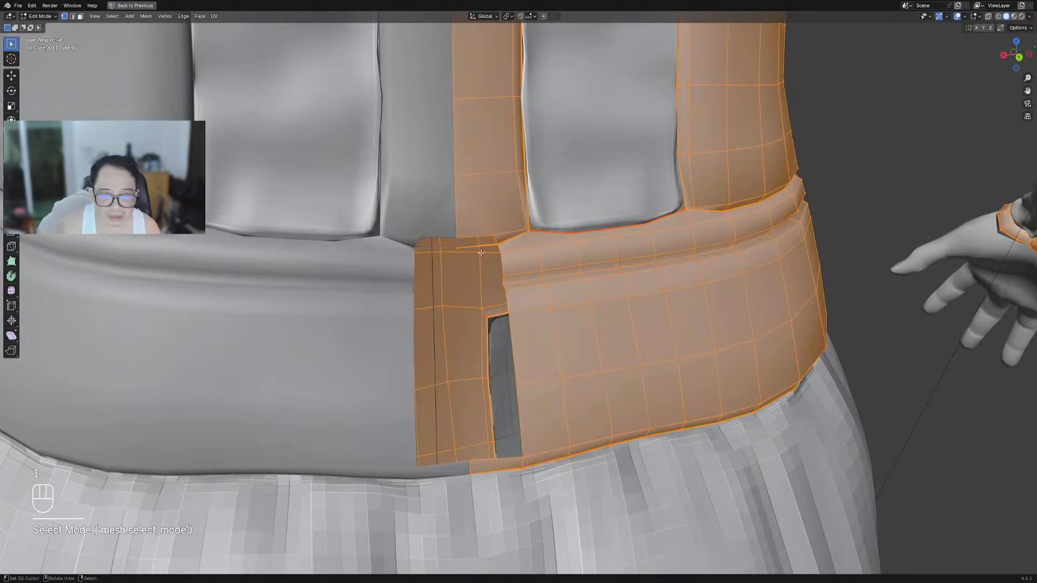
{"action": "key", "text": "alt+a"}
{"action": "right_click", "coordinate": [496, 242], "text": "shift"}
{"action": "middle_click_drag", "start_coordinate": [496, 243], "coordinate": [561, 294], "text": "shift"}
{"action": "scroll", "coordinate": [562, 294], "scroll_direction": "up", "scroll_amount": 4}
{"action": "middle_click_drag", "start_coordinate": [594, 314], "coordinate": [611, 258]}
{"action": "scroll", "coordinate": [616, 276], "scroll_direction": "up", "scroll_amount": 4}
Fill new quad faces across the gaps at the belt corner
{"action": "key", "text": "f"}
{"action": "key", "text": "alt+a"}
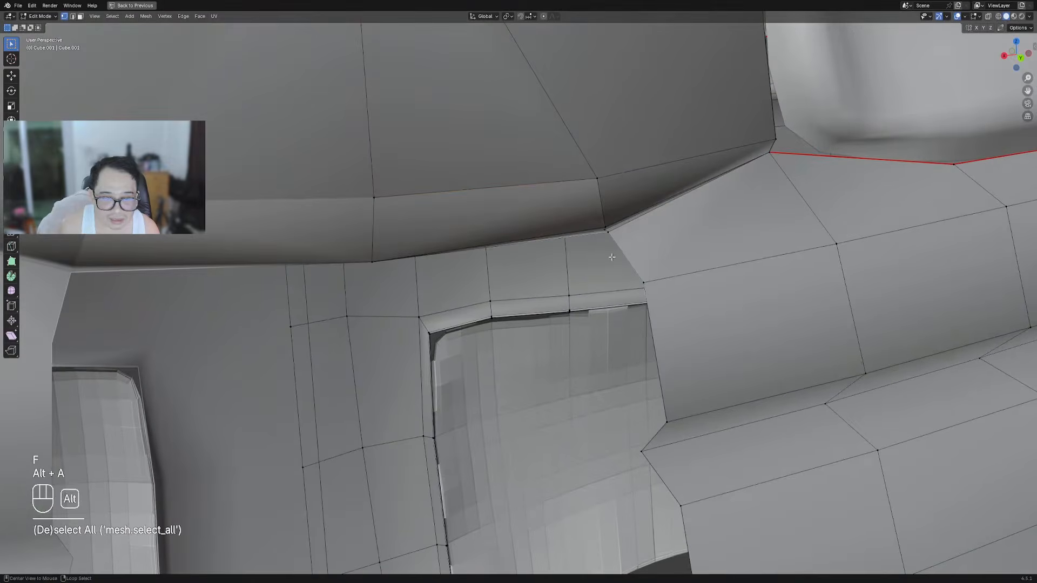
{"action": "key", "text": "f"}
{"action": "left_click", "coordinate": [632, 269]}
{"action": "right_click", "coordinate": [643, 285]}
{"action": "scroll", "coordinate": [620, 308], "scroll_direction": "down", "scroll_amount": 6}
{"action": "key", "text": "f"}
{"action": "left_click", "coordinate": [594, 337]}
Slide the corner vertex sideways to line up with its neighbours and fill the last gap
{"action": "middle_click_drag", "start_coordinate": [563, 335], "coordinate": [581, 327]}
{"action": "key", "text": "g"}
{"action": "middle_click_drag", "start_coordinate": [581, 327], "coordinate": [587, 319]}
{"action": "left_click", "coordinate": [570, 335]}
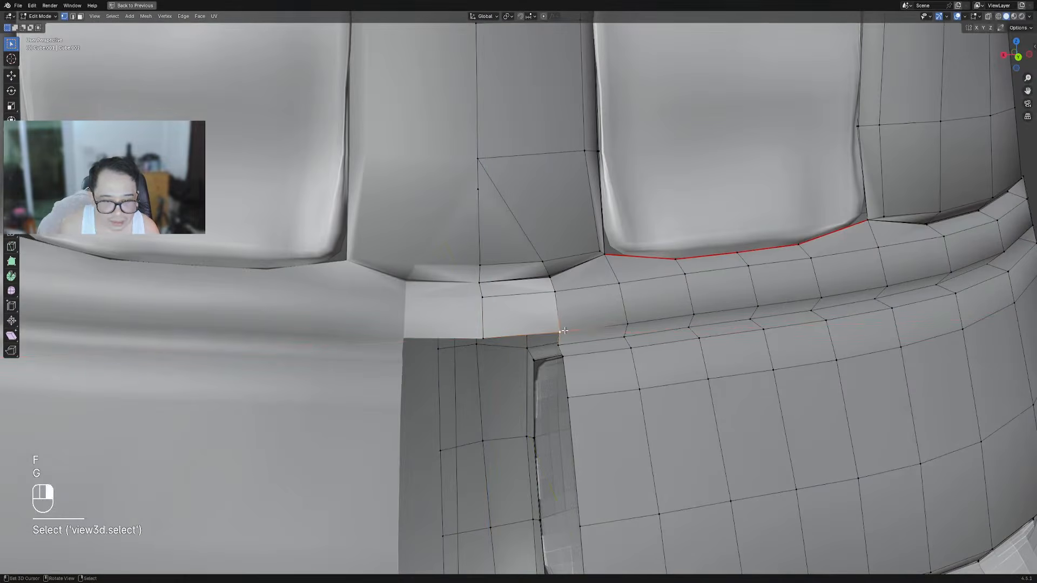
{"action": "key", "text": "f"}
{"action": "scroll", "coordinate": [564, 340], "scroll_direction": "down", "scroll_amount": 3}
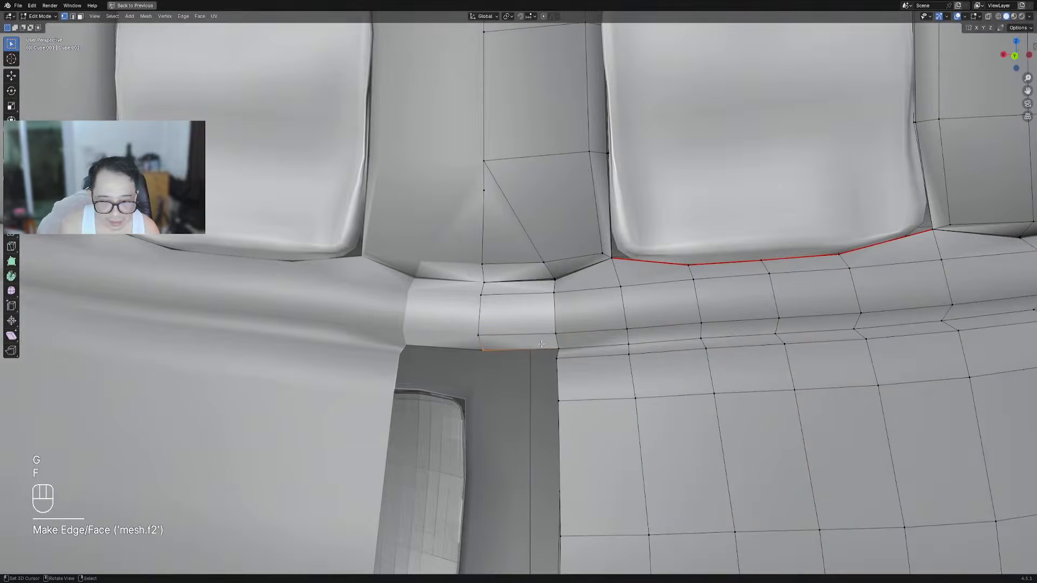
{"action": "scroll", "coordinate": [563, 324], "scroll_direction": "down", "scroll_amount": 5}
{"action": "scroll", "coordinate": [562, 308], "scroll_direction": "up", "scroll_amount": 5}
{"action": "scroll", "coordinate": [562, 307], "scroll_direction": "down", "scroll_amount": 8}
{"action": "key", "text": "Tab"}
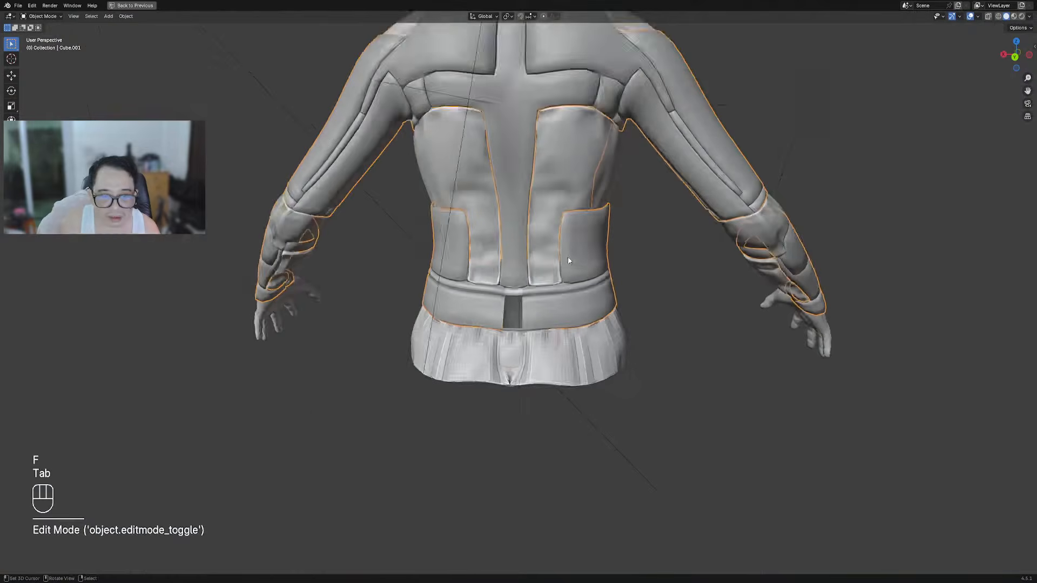
{"action": "scroll", "coordinate": [568, 256], "scroll_direction": "up", "scroll_amount": 8}
{"action": "key", "text": "shift+ctrl+x"}
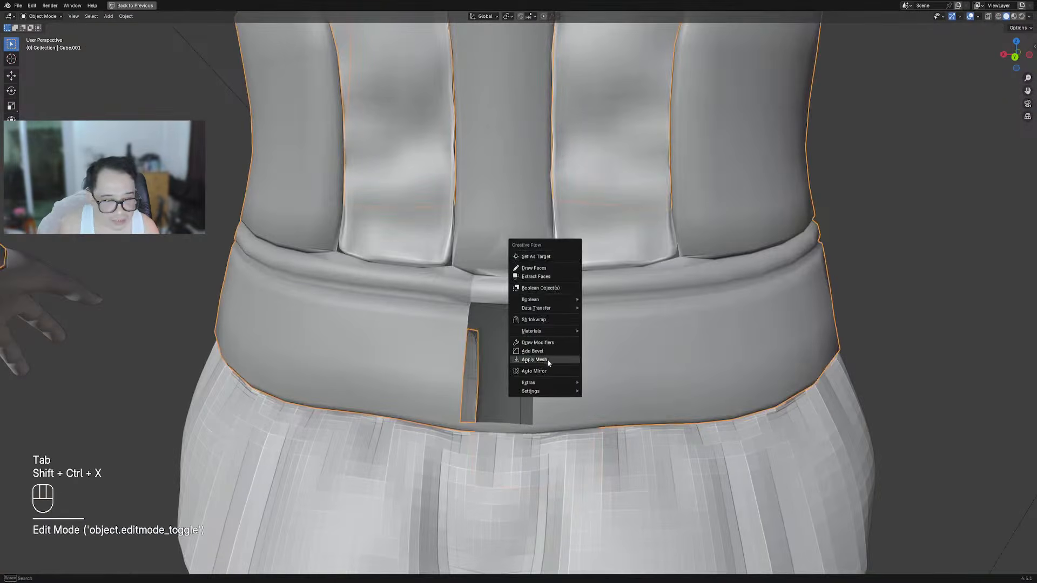
Select the edge loop around the waistband's rectangular opening and Grid Fill it
{"action": "key", "text": "Tab"}
{"action": "scroll", "coordinate": [540, 345], "scroll_direction": "up", "scroll_amount": 5}
{"action": "key", "text": "alt+a"}
{"action": "left_click", "coordinate": [555, 344], "text": "alt+shift"}
{"action": "scroll", "coordinate": [556, 344], "scroll_direction": "down", "scroll_amount": 4}
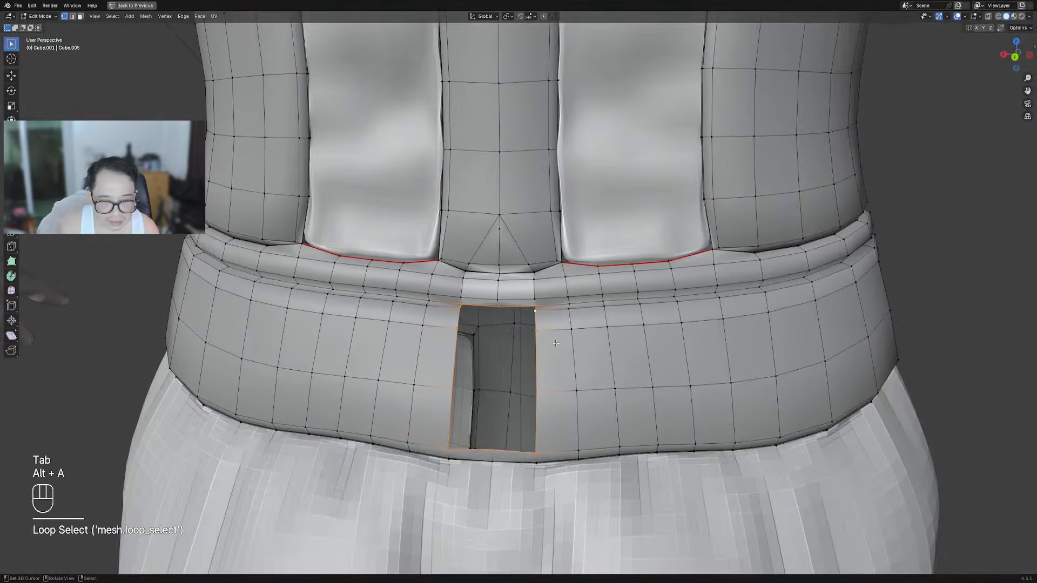
{"action": "key", "text": "ctrl+f"}
{"action": "left_click", "coordinate": [555, 341]}
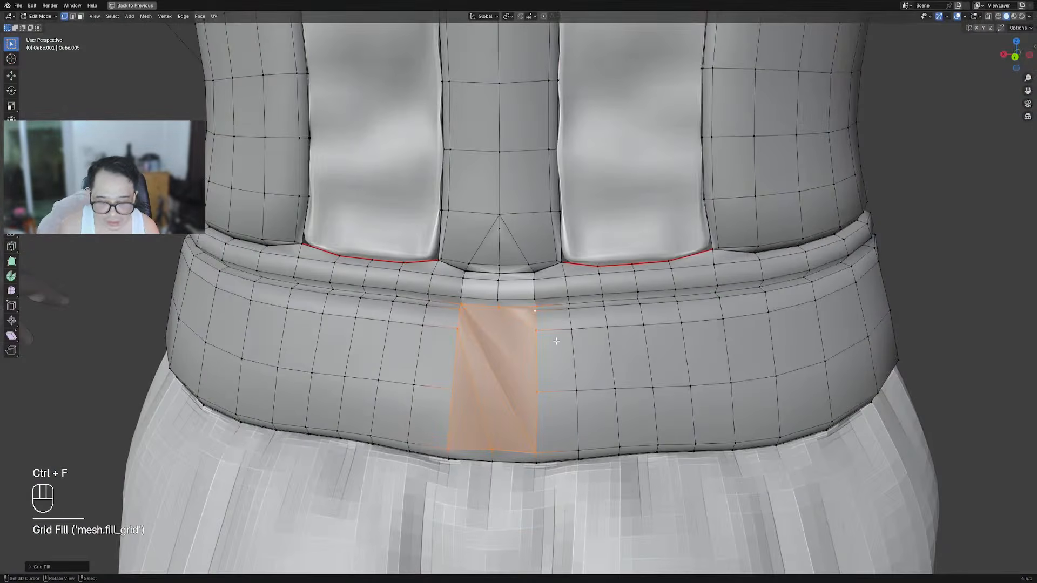
Adjust the Grid Fill Span and Offset values in the F9 panel for a clean grid
{"action": "key", "text": "F9"}
{"action": "scroll", "coordinate": [634, 361], "scroll_direction": "down", "scroll_amount": 2, "text": "ctrl"}
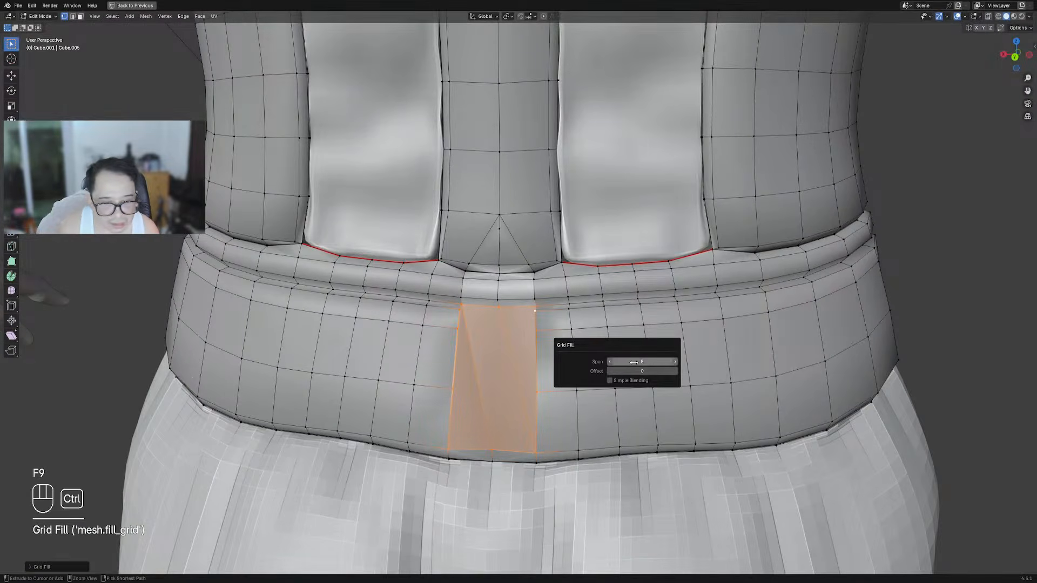
{"action": "scroll", "coordinate": [637, 370], "scroll_direction": "down", "scroll_amount": 2, "text": "ctrl"}
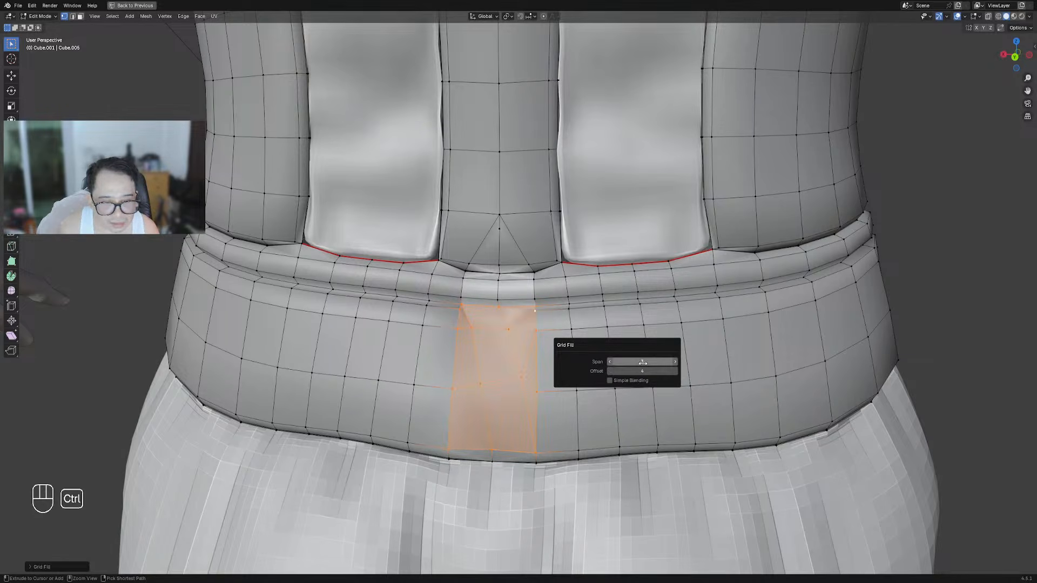
{"action": "scroll", "coordinate": [640, 369], "scroll_direction": "down", "scroll_amount": 1, "text": "ctrl"}
{"action": "scroll", "coordinate": [643, 362], "scroll_direction": "down", "scroll_amount": 1, "text": "ctrl"}
{"action": "scroll", "coordinate": [642, 363], "scroll_direction": "down", "scroll_amount": 1, "text": "ctrl"}
{"action": "scroll", "coordinate": [643, 363], "scroll_direction": "up", "scroll_amount": 2, "text": "ctrl"}
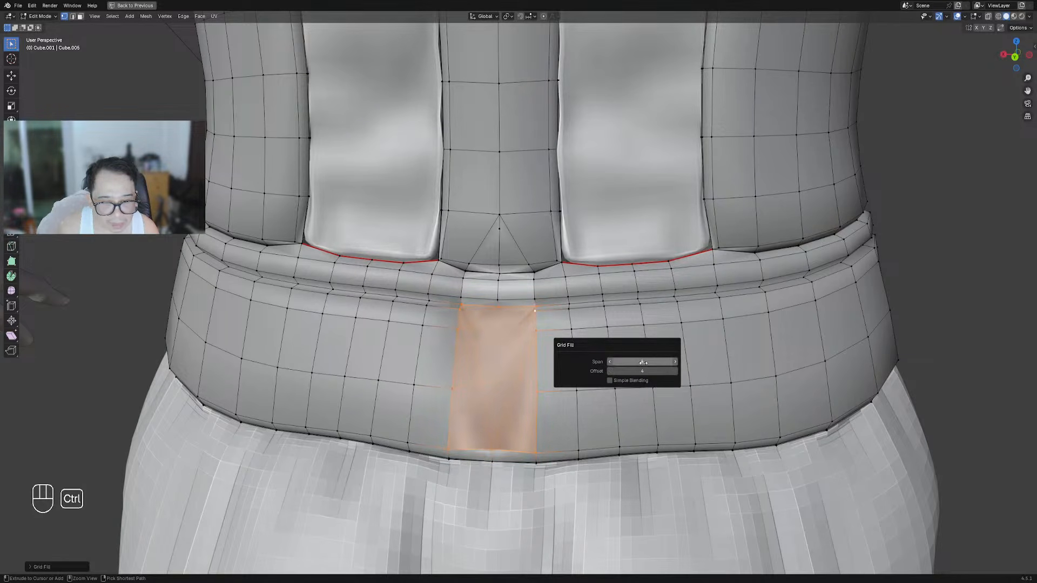
{"action": "scroll", "coordinate": [644, 371], "scroll_direction": "down", "scroll_amount": 2, "text": "ctrl"}
{"action": "scroll", "coordinate": [645, 371], "scroll_direction": "down", "scroll_amount": 3, "text": "ctrl"}
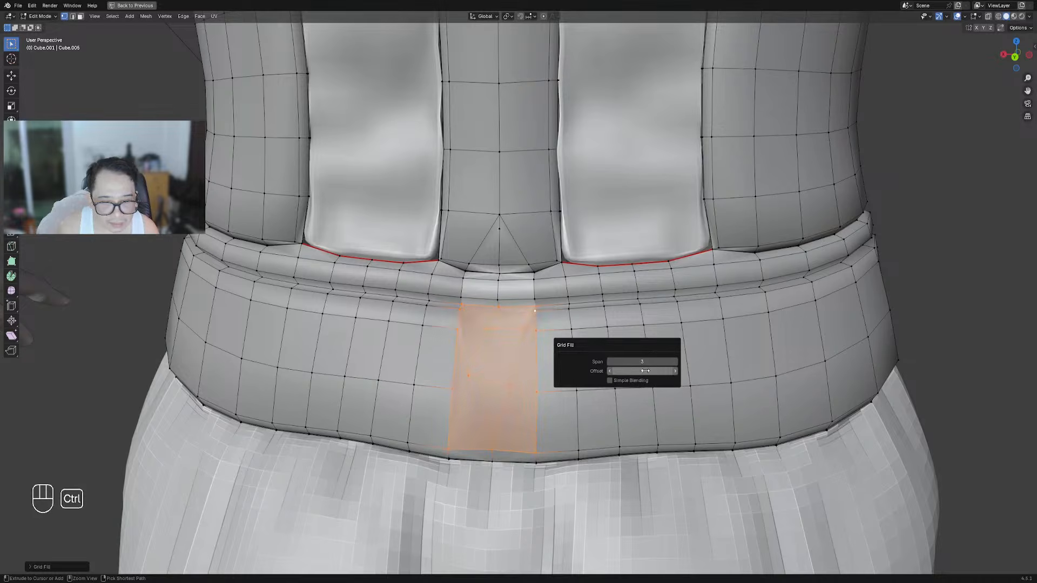
{"action": "scroll", "coordinate": [646, 363], "scroll_direction": "down", "scroll_amount": 2, "text": "ctrl"}
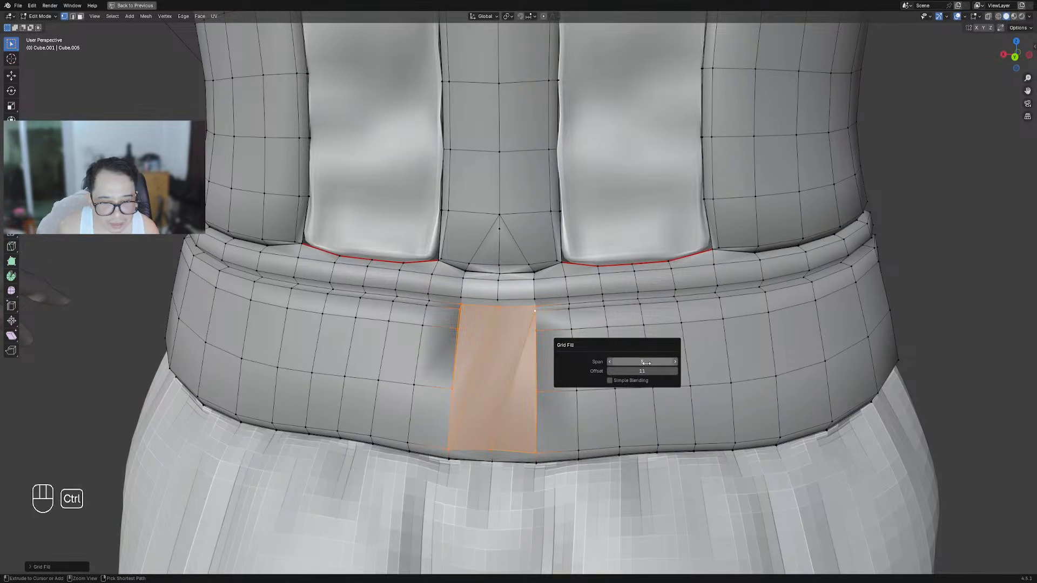
{"action": "scroll", "coordinate": [646, 362], "scroll_direction": "down", "scroll_amount": 1, "text": "ctrl"}
{"action": "scroll", "coordinate": [647, 370], "scroll_direction": "up", "scroll_amount": 3, "text": "ctrl"}
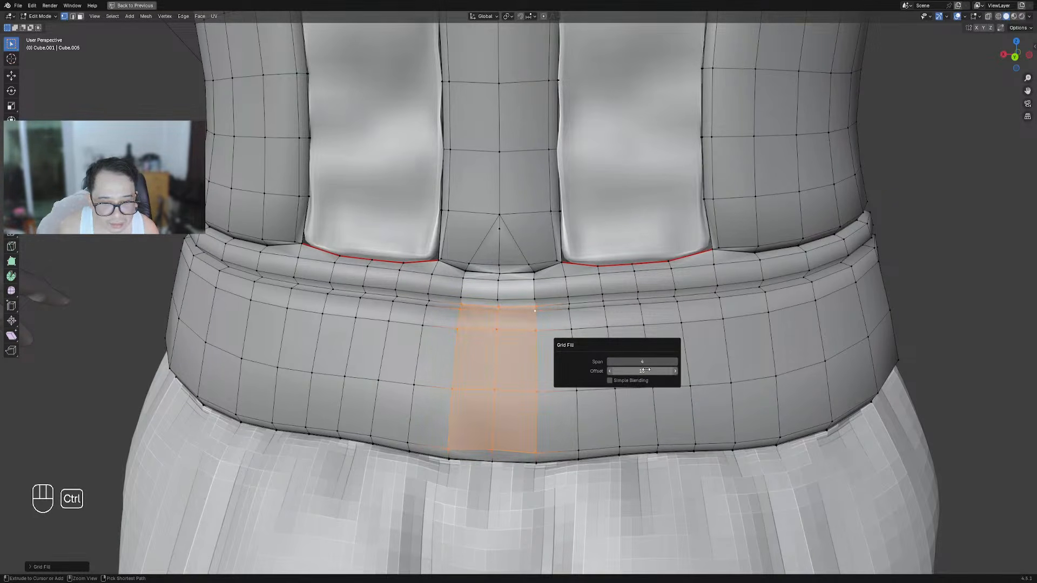
{"action": "scroll", "coordinate": [639, 268], "scroll_direction": "down", "scroll_amount": 4}
Select the whole waist mesh and assign it vertex colours through Creative Flow
{"action": "key", "text": "alt+a"}
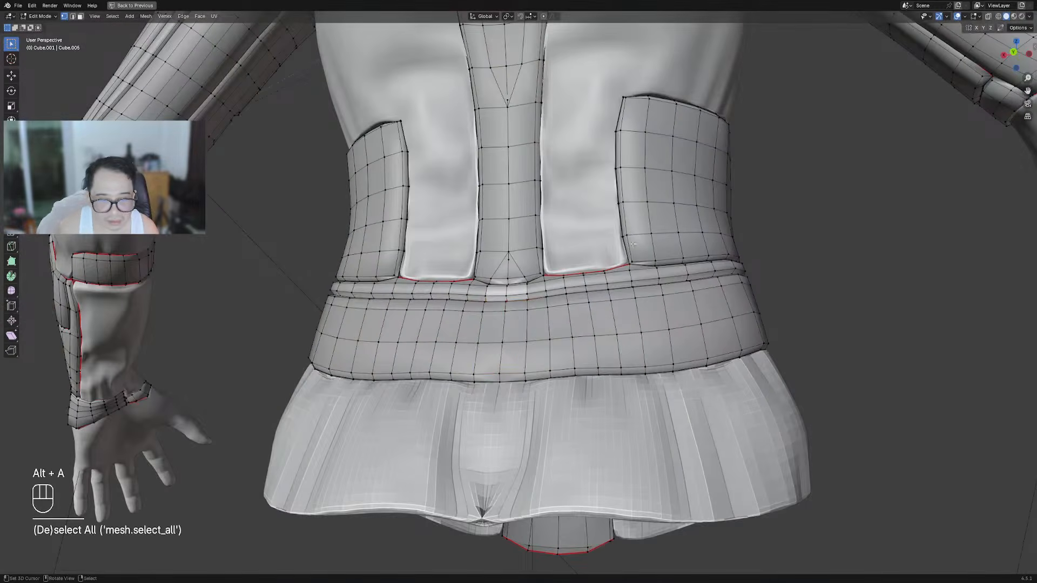
{"action": "key", "text": "a"}
{"action": "key", "text": "ctrl+shift+x"}
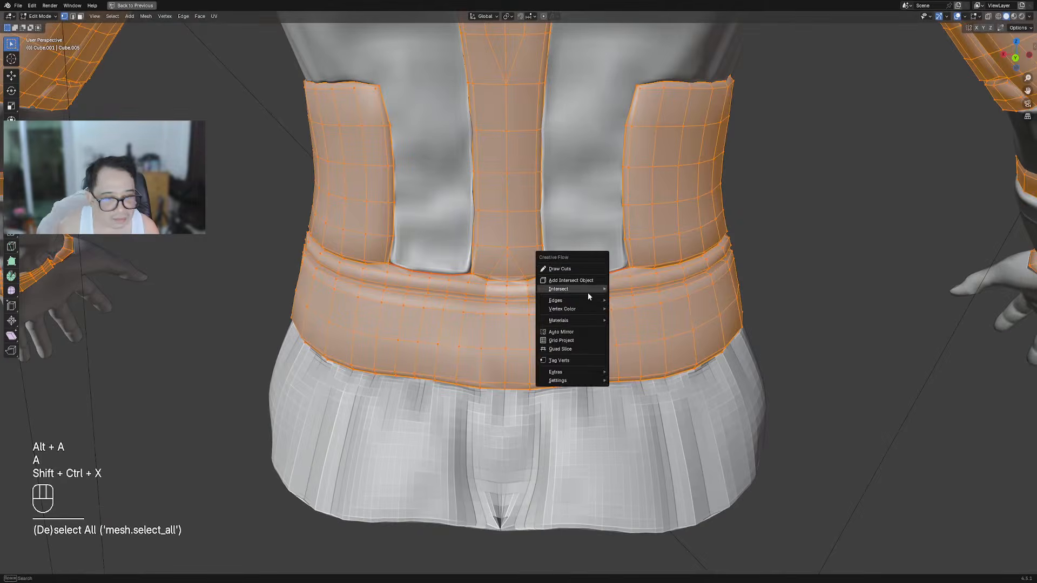
{"action": "mouse_move", "coordinate": [584, 306]}
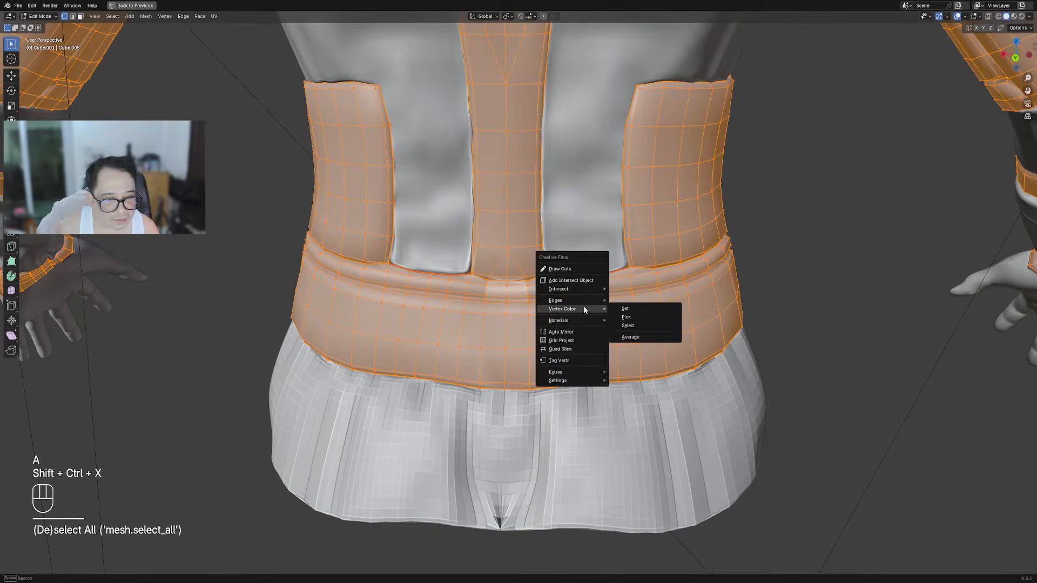
{"action": "left_click", "coordinate": [626, 319]}
Join vertices on the belt's top edge with a new edge
{"action": "key", "text": "Tab"}
{"action": "key", "text": "Tab"}
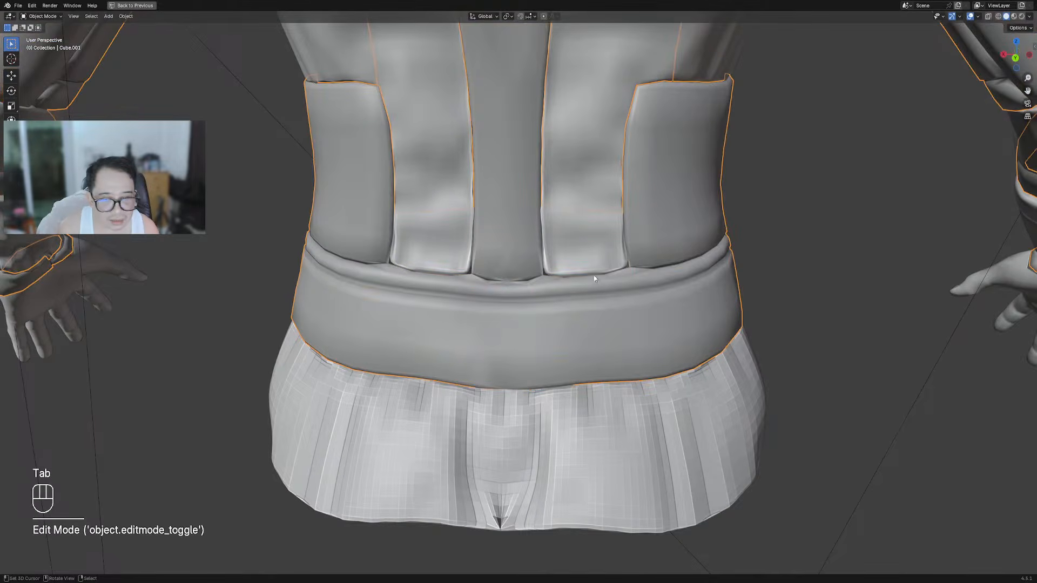
{"action": "scroll", "coordinate": [527, 279], "scroll_direction": "up", "scroll_amount": 10}
{"action": "key", "text": "alt+a"}
{"action": "scroll", "coordinate": [527, 279], "scroll_direction": "up", "scroll_amount": 8}
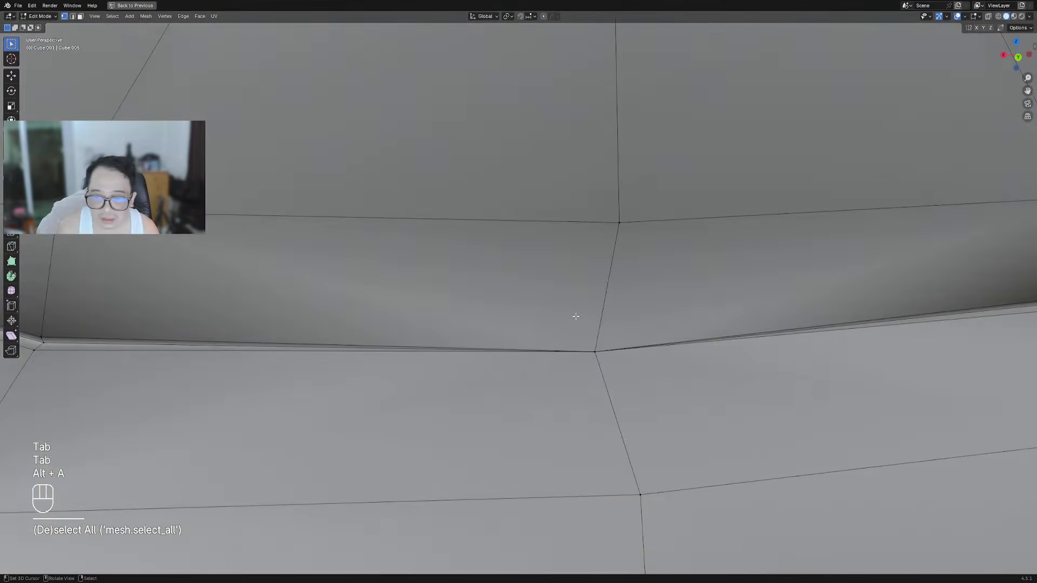
{"action": "middle_click_drag", "start_coordinate": [575, 316], "coordinate": [715, 301]}
{"action": "key", "text": "j"}
{"action": "left_click", "coordinate": [745, 277]}
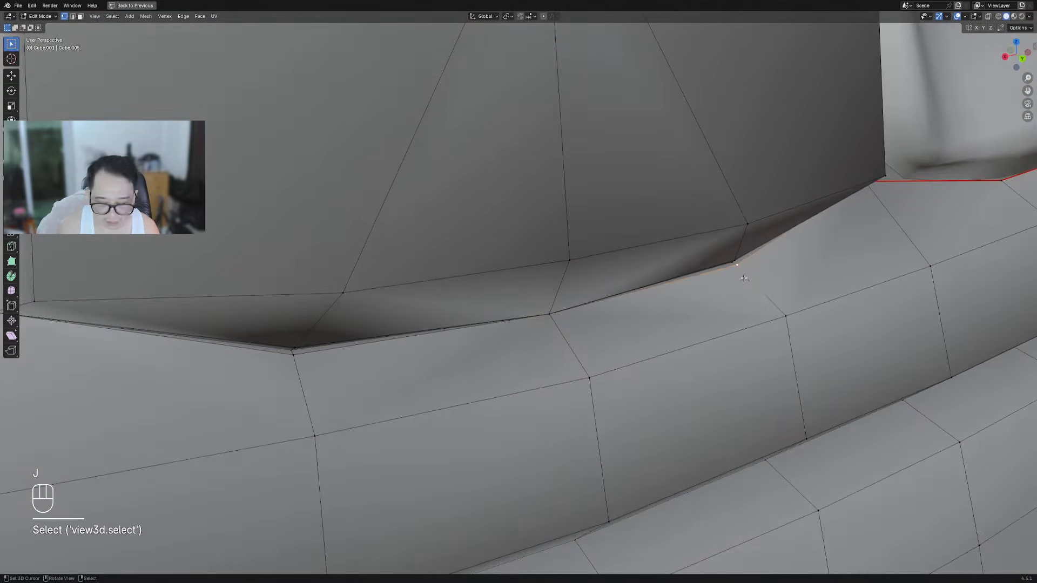
Auto Mirror the suit piece across the X axis with Creative Flow
{"action": "key", "text": "Tab"}
{"action": "key", "text": "shift+ctrl+x"}
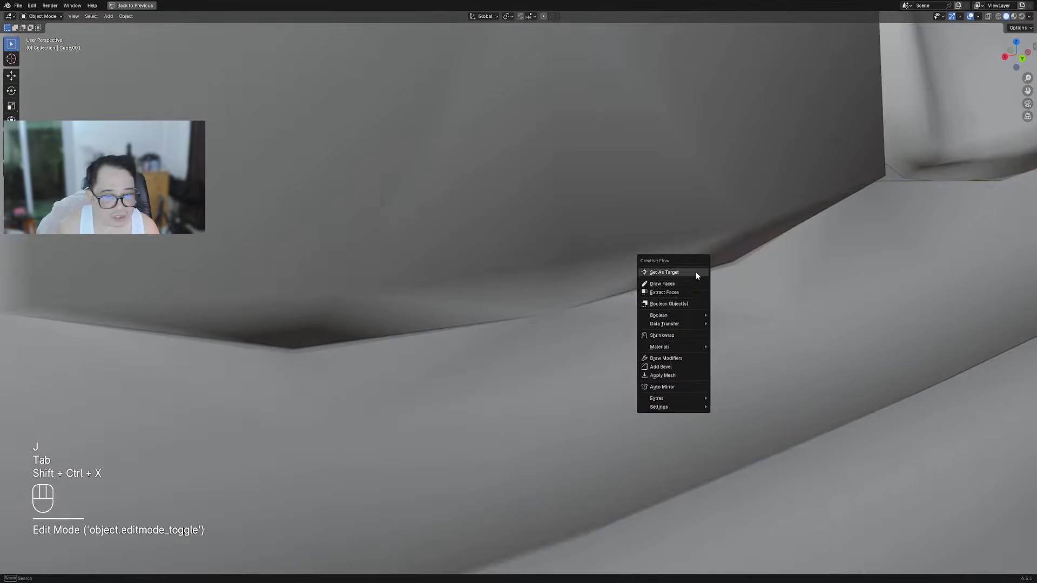
{"action": "left_click", "coordinate": [675, 386]}
{"action": "key", "text": "x"}
{"action": "key", "text": "space"}
Knife a cut from the corner vertex to its neighbour, then dissolve that stray edge
{"action": "key", "text": "Tab"}
{"action": "key", "text": "alt+a"}
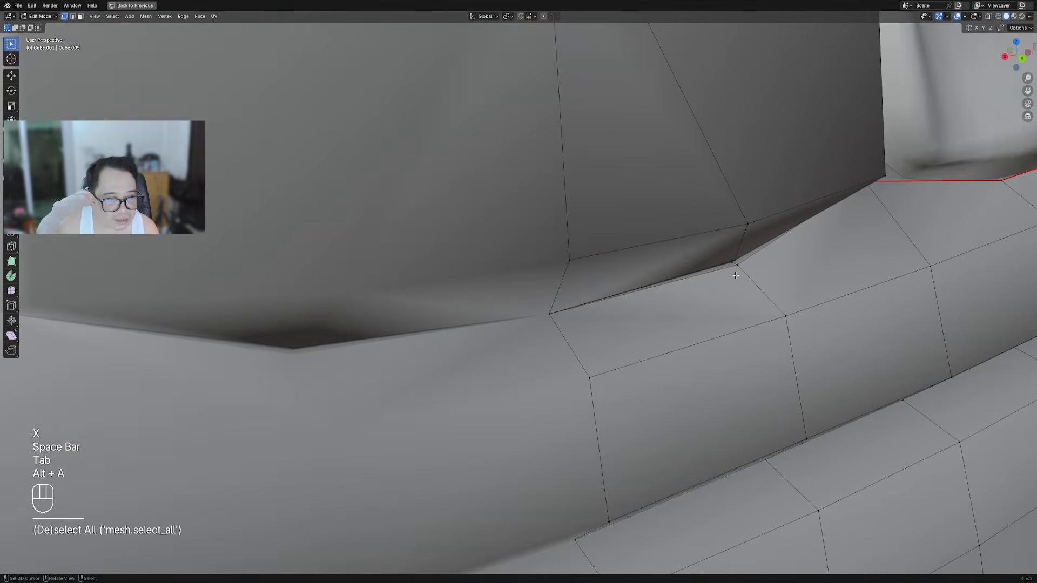
{"action": "key", "text": "k"}
{"action": "left_click", "coordinate": [736, 265]}
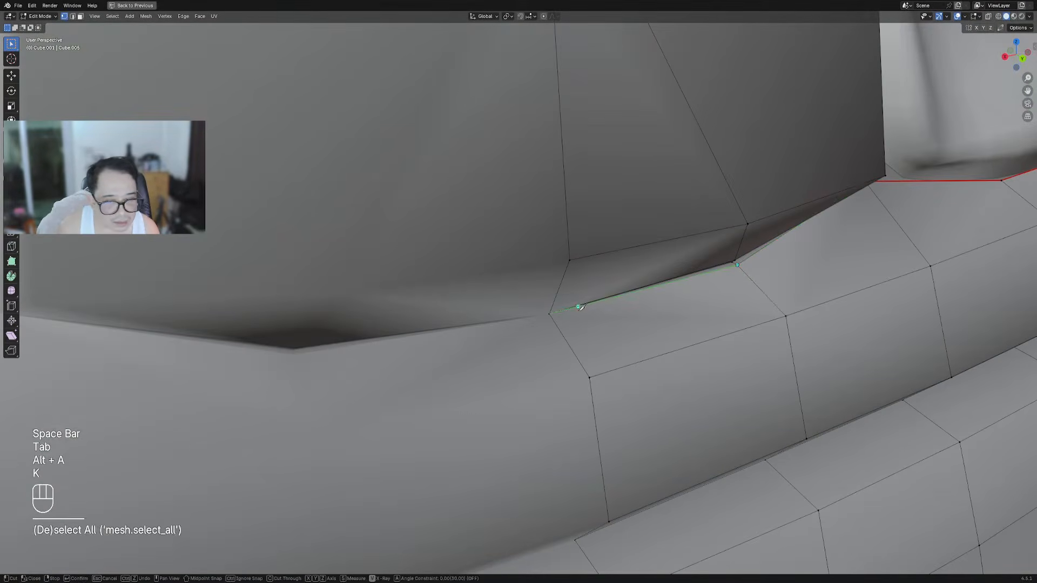
{"action": "left_click", "coordinate": [552, 318]}
{"action": "key", "text": "space"}
{"action": "key", "text": "2"}
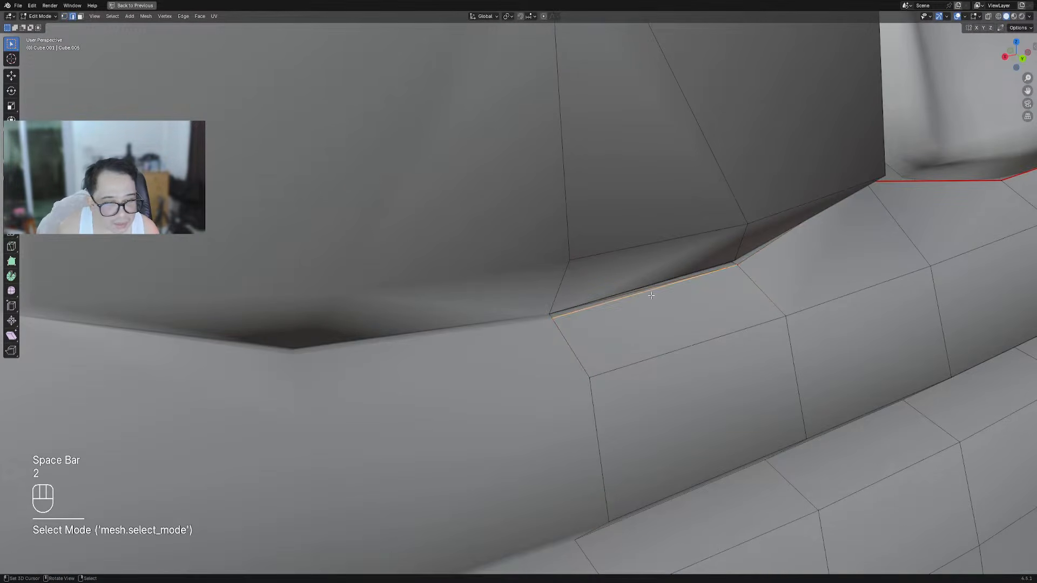
{"action": "left_click", "coordinate": [648, 287]}
{"action": "key", "text": "ctrl+x"}
{"action": "key", "text": "Tab"}
{"action": "mouse_move", "coordinate": [648, 271]}
{"action": "middle_mouse_down"}
{"action": "mouse_move", "coordinate": [629, 290]}
{"action": "mouse_move", "coordinate": [640, 288]}
{"action": "middle_mouse_up"}
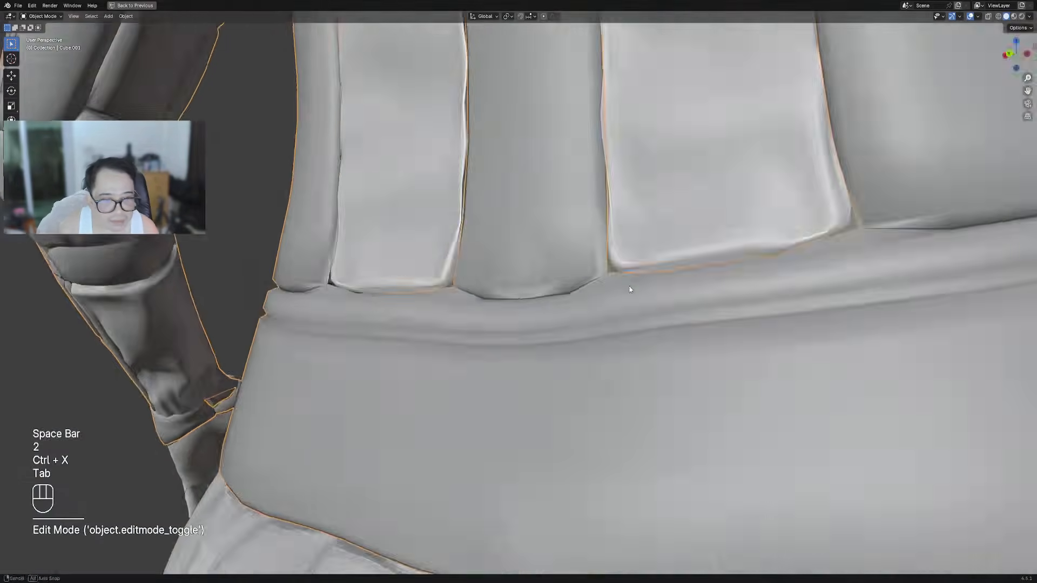
{"action": "scroll", "coordinate": [640, 289], "scroll_direction": "down", "scroll_amount": 9}
{"action": "middle_click_drag", "start_coordinate": [733, 277], "coordinate": [588, 282]}
Select the waist piece in Edit Mode and inspect it from the side and below
{"action": "scroll", "coordinate": [583, 286], "scroll_direction": "up", "scroll_amount": 2}
{"action": "key", "text": "alt+a"}
{"action": "right_click", "coordinate": [554, 323]}
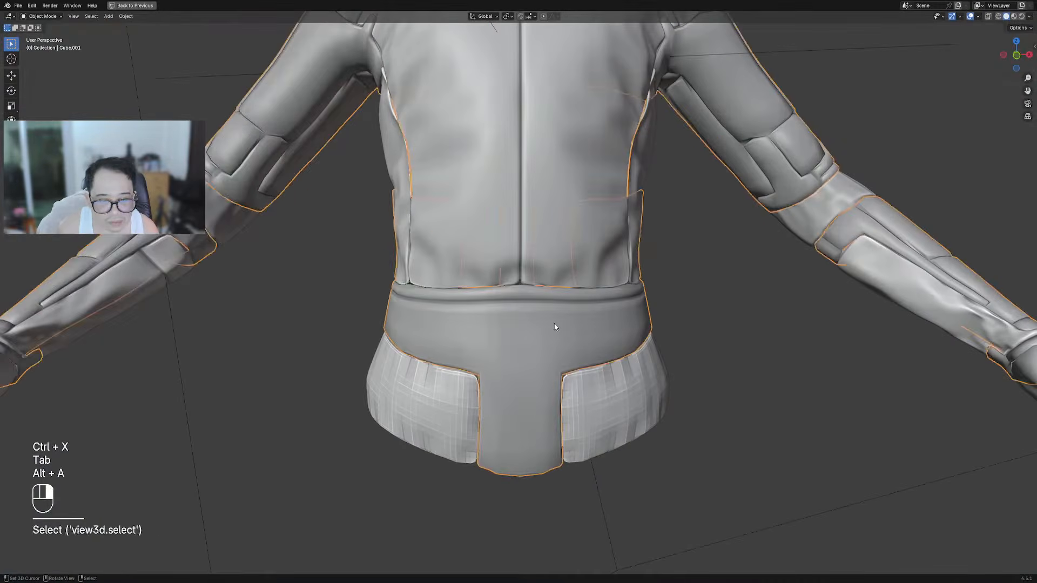
{"action": "key", "text": "Tab"}
{"action": "middle_click_drag", "start_coordinate": [494, 313], "coordinate": [530, 273]}
{"action": "scroll", "coordinate": [530, 273], "scroll_direction": "up", "scroll_amount": 4}
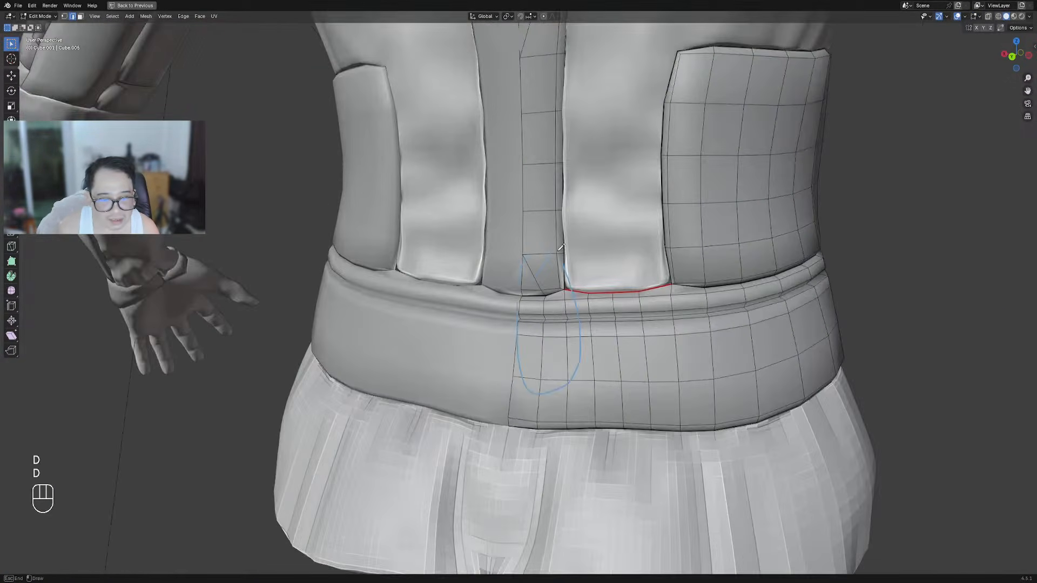
{"action": "right_click_drag", "start_coordinate": [565, 255], "coordinate": [520, 225]}
{"action": "scroll", "coordinate": [645, 325], "scroll_direction": "down", "scroll_amount": 6}
{"action": "middle_click_drag", "start_coordinate": [645, 325], "coordinate": [748, 317]}
Return to Object Mode, deselect everything and hide the viewport overlays
{"action": "key", "text": "Tab"}
{"action": "scroll", "coordinate": [574, 271], "scroll_direction": "down", "scroll_amount": 6}
{"action": "key", "text": "alt+a"}
{"action": "scroll", "coordinate": [581, 303], "scroll_direction": "up", "scroll_amount": 3}
{"action": "key", "text": "shift+alt+z"}
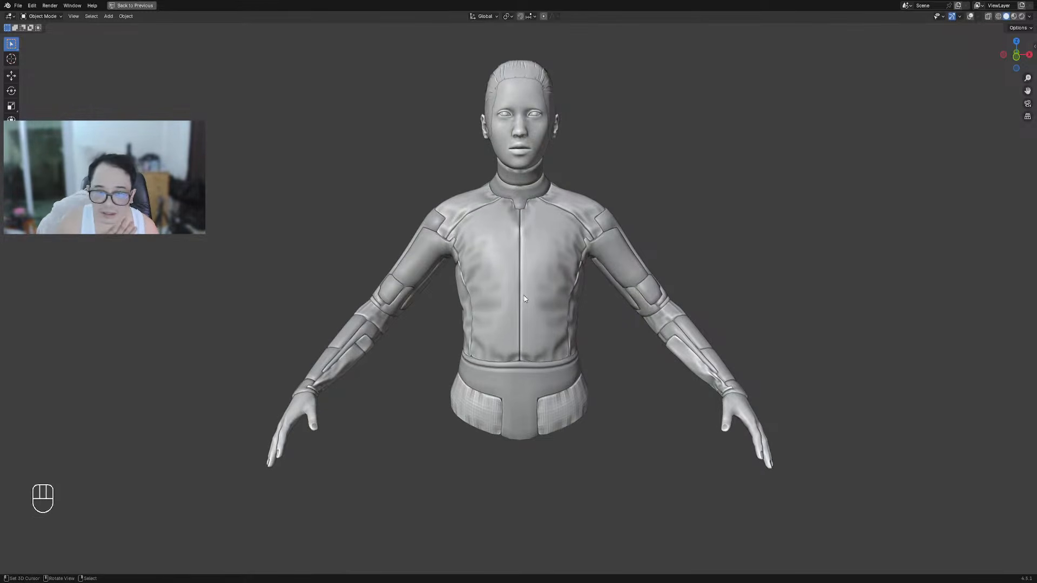
Pan over to the second jacket, then recentre and zoom on the suited bust
{"action": "scroll", "coordinate": [524, 297], "scroll_direction": "down", "scroll_amount": 8}
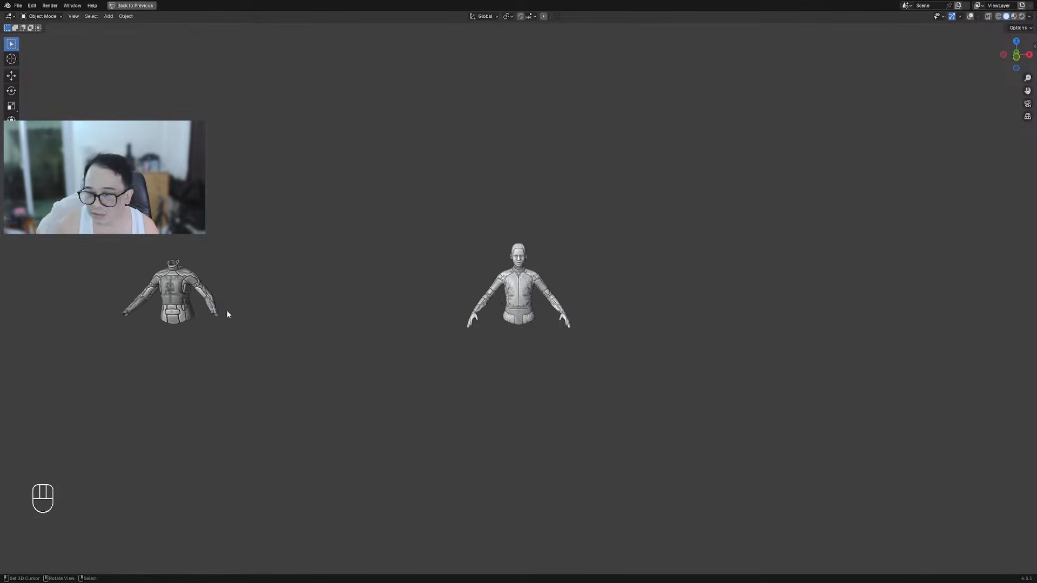
{"action": "middle_click_drag", "start_coordinate": [226, 309], "coordinate": [445, 325], "text": "shift"}
{"action": "scroll", "coordinate": [445, 326], "scroll_direction": "up", "scroll_amount": 6}
{"action": "scroll", "coordinate": [153, 316], "scroll_direction": "down", "scroll_amount": 4}
{"action": "scroll", "coordinate": [507, 328], "scroll_direction": "up", "scroll_amount": 4}
{"action": "middle_click_drag", "start_coordinate": [849, 333], "coordinate": [552, 370], "text": "shift"}
{"action": "scroll", "coordinate": [492, 326], "scroll_direction": "up", "scroll_amount": 5}
{"action": "scroll", "coordinate": [603, 327], "scroll_direction": "up", "scroll_amount": 3}
{"action": "scroll", "coordinate": [603, 326], "scroll_direction": "down", "scroll_amount": 3}
{"action": "scroll", "coordinate": [502, 346], "scroll_direction": "down", "scroll_amount": 4}
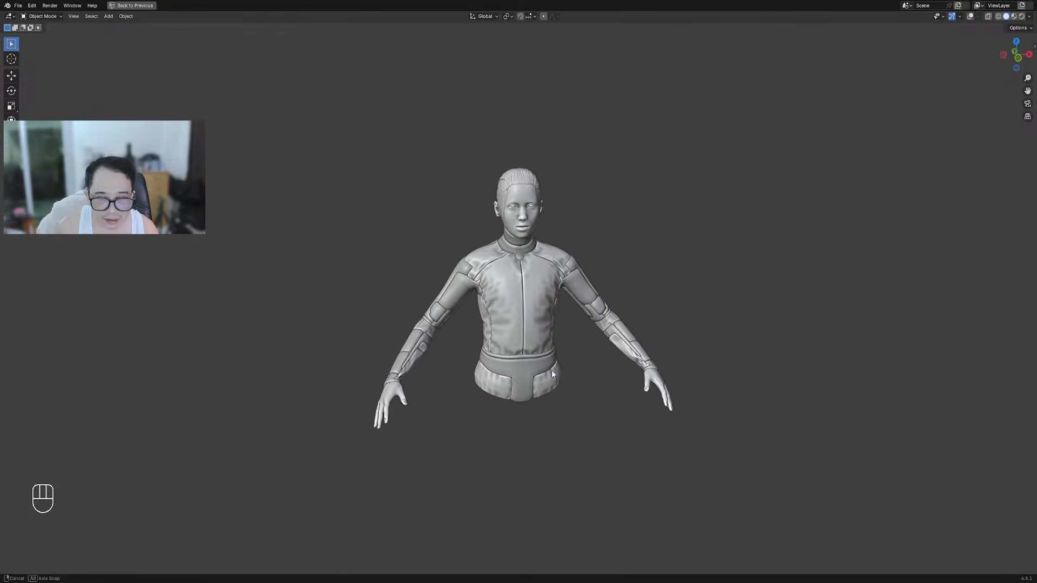
Sketch annotation loops around the hips, turn overlays back on and erase the waist strokes
{"action": "scroll", "coordinate": [580, 378], "scroll_direction": "up", "scroll_amount": 2}
{"action": "scroll", "coordinate": [579, 378], "scroll_direction": "up", "scroll_amount": 3}
{"action": "key", "text": "d"}
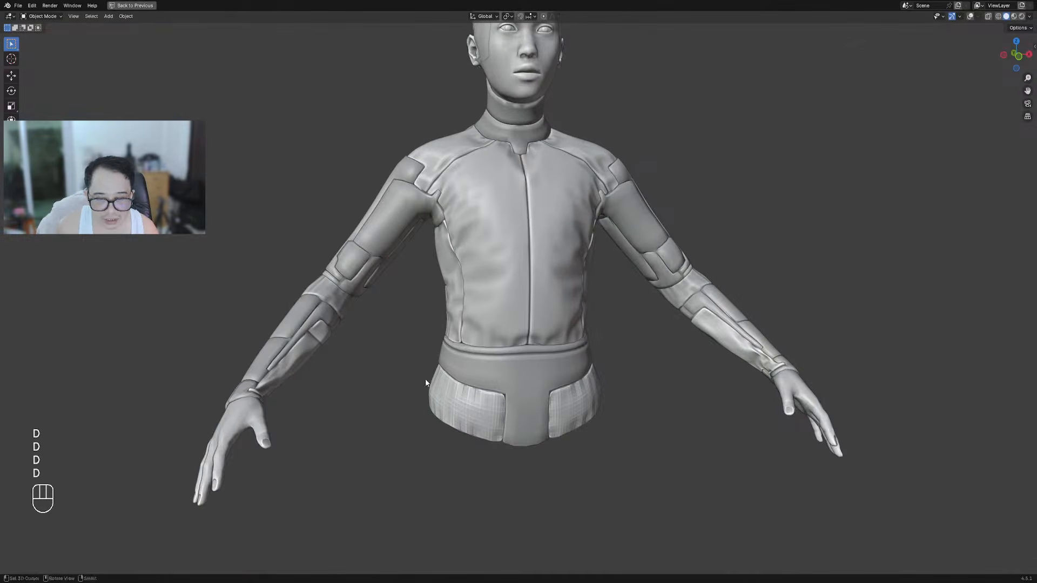
{"action": "left_click_drag", "start_coordinate": [411, 373], "coordinate": [519, 339]}
{"action": "key", "text": "shift+alt+z"}
{"action": "key", "text": "d"}
{"action": "mouse_move", "coordinate": [448, 325]}
{"action": "left_mouse_down"}
{"action": "mouse_move", "coordinate": [401, 359]}
{"action": "mouse_move", "coordinate": [668, 410]}
{"action": "mouse_move", "coordinate": [427, 340]}
{"action": "left_mouse_up"}
{"action": "right_click_drag", "start_coordinate": [492, 343], "coordinate": [554, 428]}
{"action": "scroll", "coordinate": [529, 314], "scroll_direction": "down", "scroll_amount": 7}
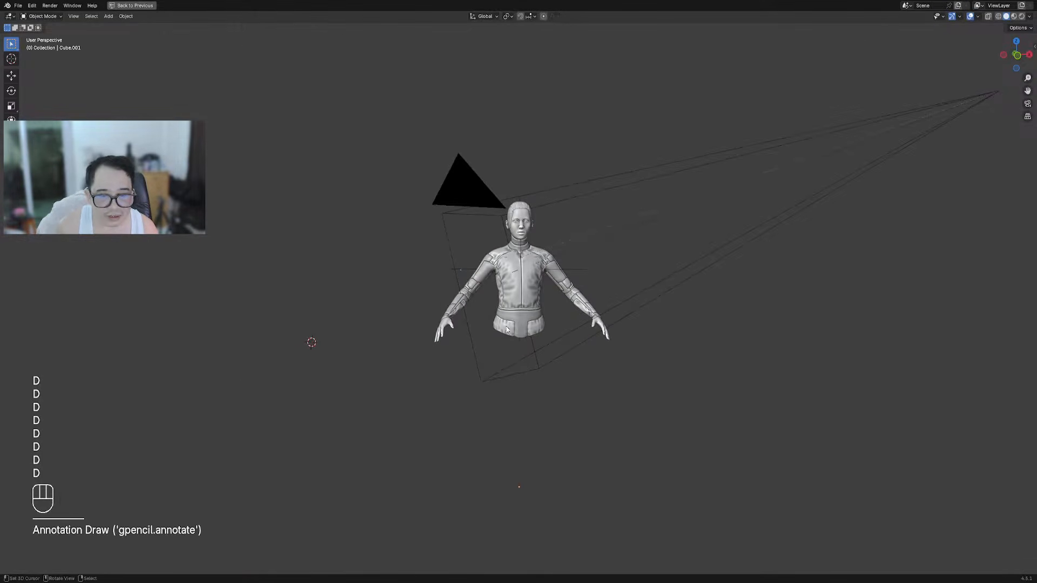
Draw and then erase annotation strokes and the loop below the hips
{"action": "mouse_move", "coordinate": [518, 337]}
{"action": "left_mouse_down"}
{"action": "mouse_move", "coordinate": [516, 386]}
{"action": "mouse_move", "coordinate": [526, 386]}
{"action": "left_mouse_up"}
{"action": "left_click_drag", "start_coordinate": [551, 318], "coordinate": [542, 378]}
{"action": "right_click_drag", "start_coordinate": [545, 339], "coordinate": [544, 335]}
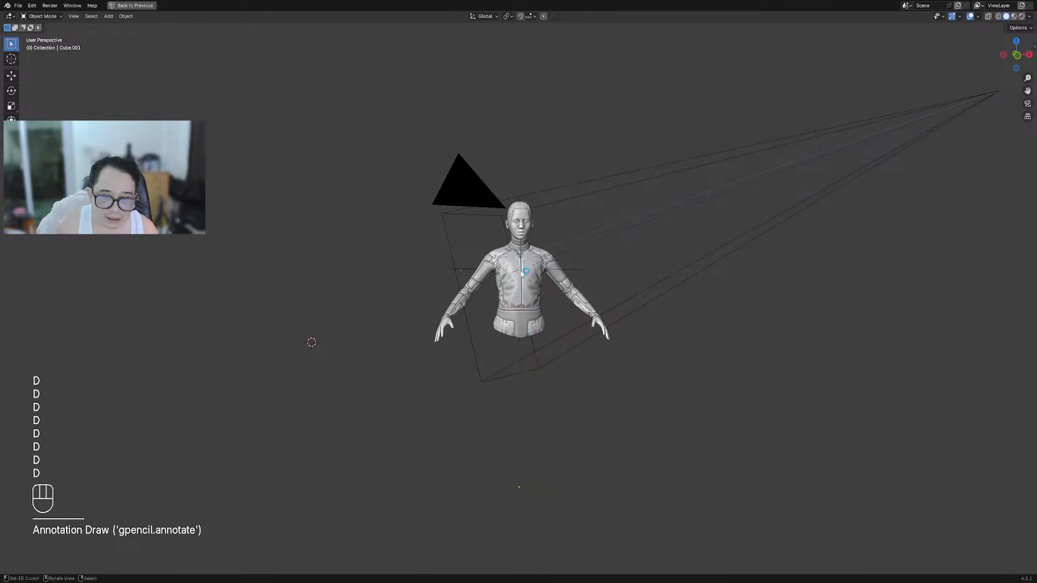
{"action": "scroll", "coordinate": [506, 389], "scroll_direction": "up", "scroll_amount": 5}
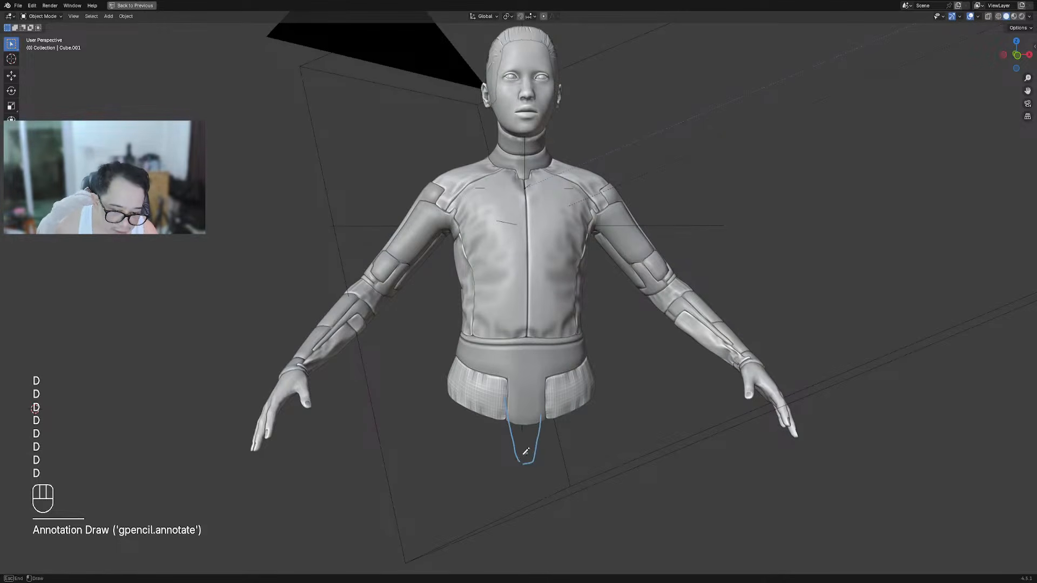
{"action": "right_click_drag", "start_coordinate": [527, 458], "coordinate": [578, 433]}
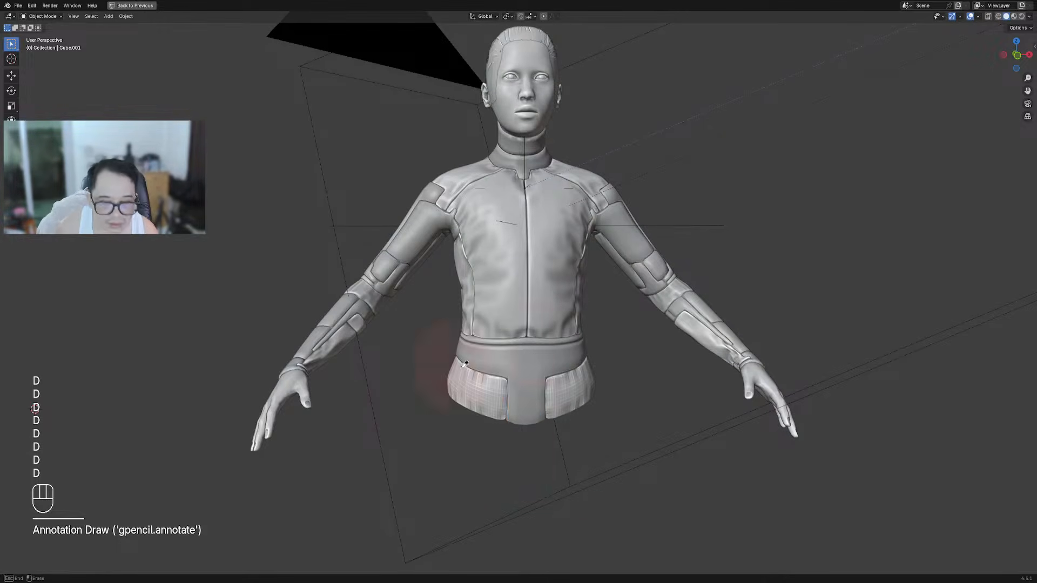
{"action": "scroll", "coordinate": [564, 281], "scroll_direction": "up", "scroll_amount": 3}
{"action": "scroll", "coordinate": [594, 308], "scroll_direction": "down", "scroll_amount": 5}
{"action": "mouse_move", "coordinate": [624, 335]}
{"action": "middle_mouse_down"}
{"action": "mouse_move", "coordinate": [592, 355]}
{"action": "mouse_move", "coordinate": [648, 346]}
{"action": "middle_mouse_up"}
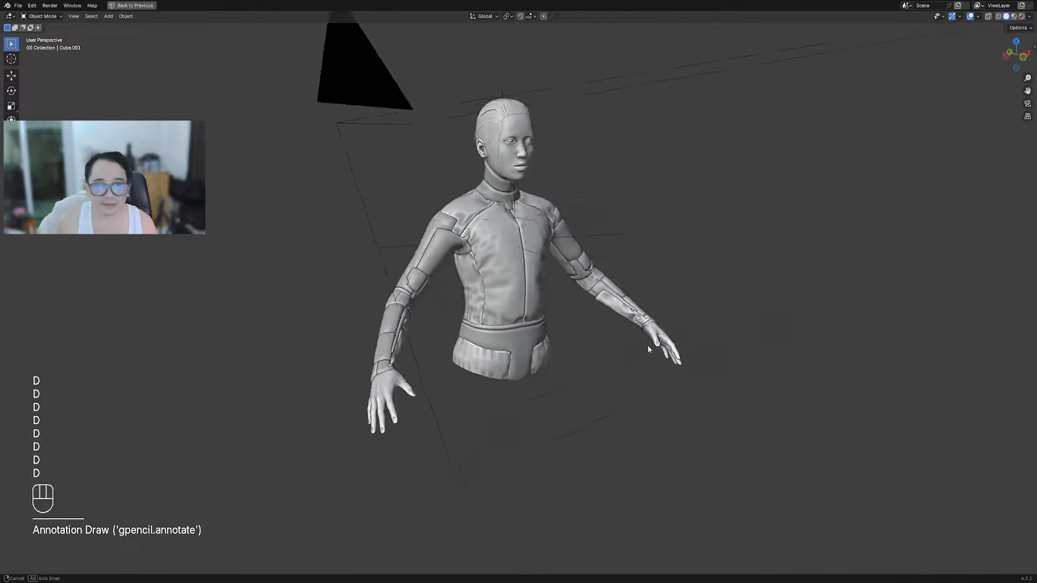
Clear all annotations, check the central jacket's mesh and select the spare jacket
{"action": "key", "text": "alt+a"}
{"action": "scroll", "coordinate": [502, 216], "scroll_direction": "up", "scroll_amount": 3}
{"action": "left_click", "coordinate": [505, 221]}
{"action": "key", "text": "Tab"}
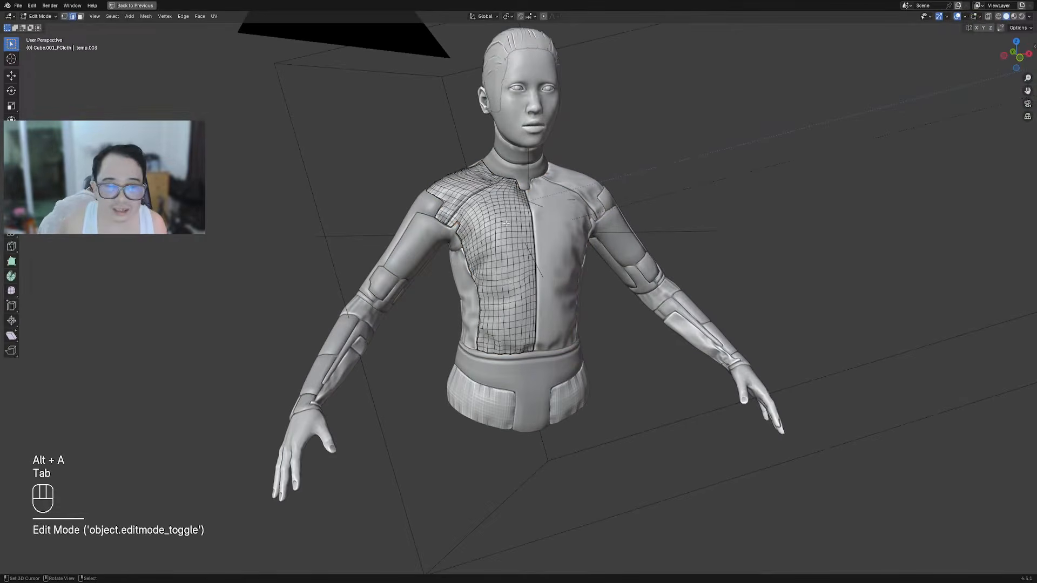
{"action": "scroll", "coordinate": [499, 204], "scroll_direction": "down", "scroll_amount": 8}
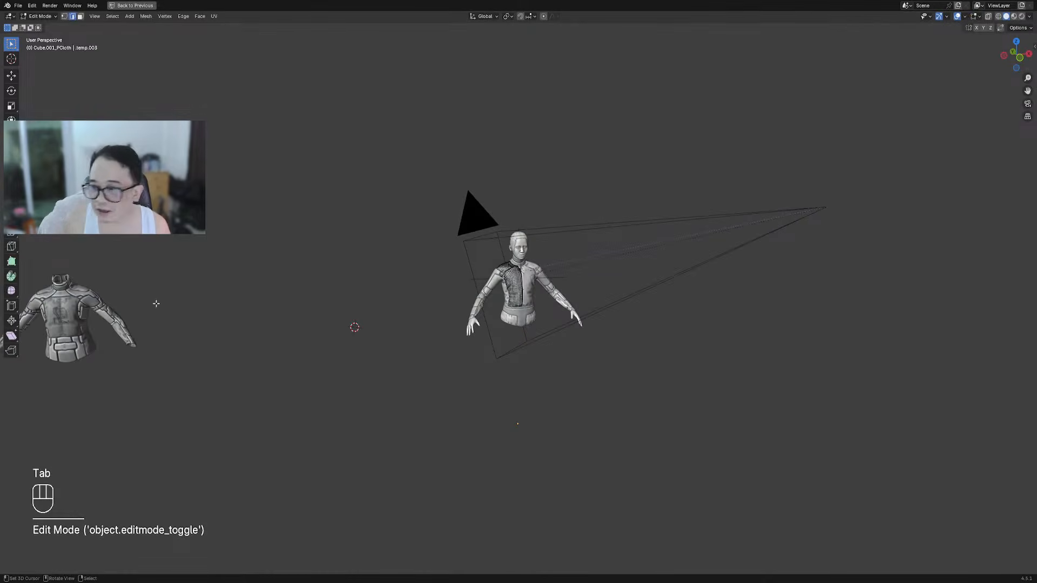
{"action": "key", "text": "Tab"}
{"action": "left_click", "coordinate": [58, 323]}
{"action": "scroll", "coordinate": [572, 236], "scroll_direction": "up", "scroll_amount": 10}
{"action": "middle_click_drag", "start_coordinate": [565, 168], "coordinate": [580, 225], "text": "shift"}
Select the central jacket, glance at its mesh and save the file
{"action": "left_click", "coordinate": [580, 226]}
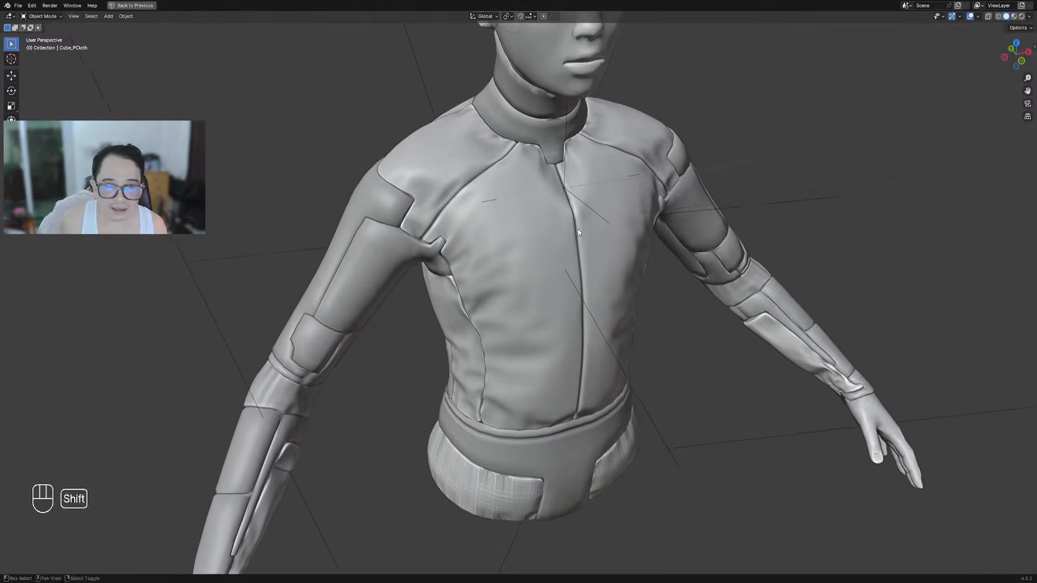
{"action": "scroll", "coordinate": [501, 261], "scroll_direction": "up", "scroll_amount": 3}
{"action": "key", "text": "Tab"}
{"action": "key", "text": "Tab"}
{"action": "scroll", "coordinate": [507, 272], "scroll_direction": "down", "scroll_amount": 2}
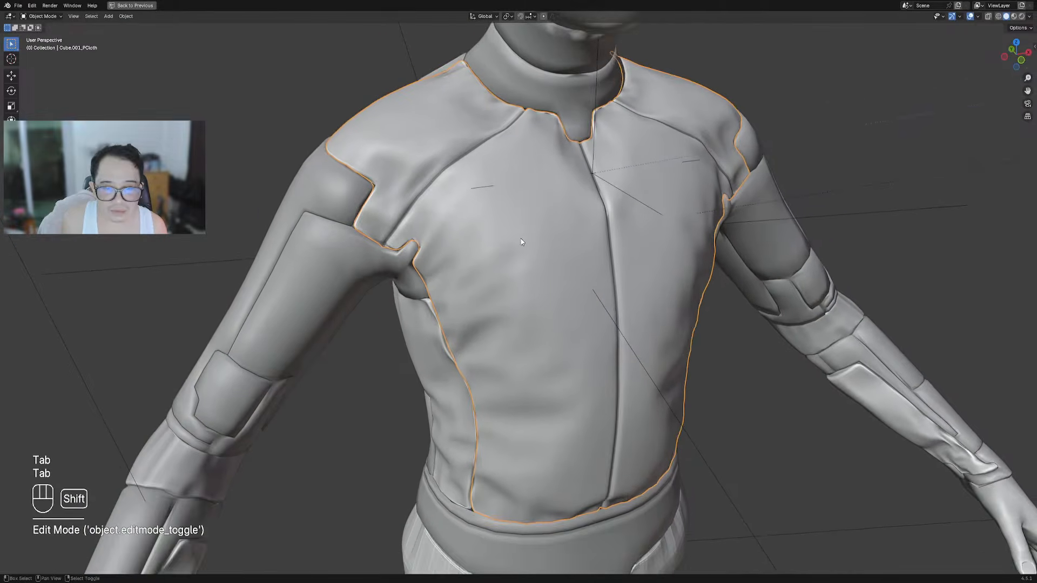
{"action": "key", "text": "ctrl+s"}
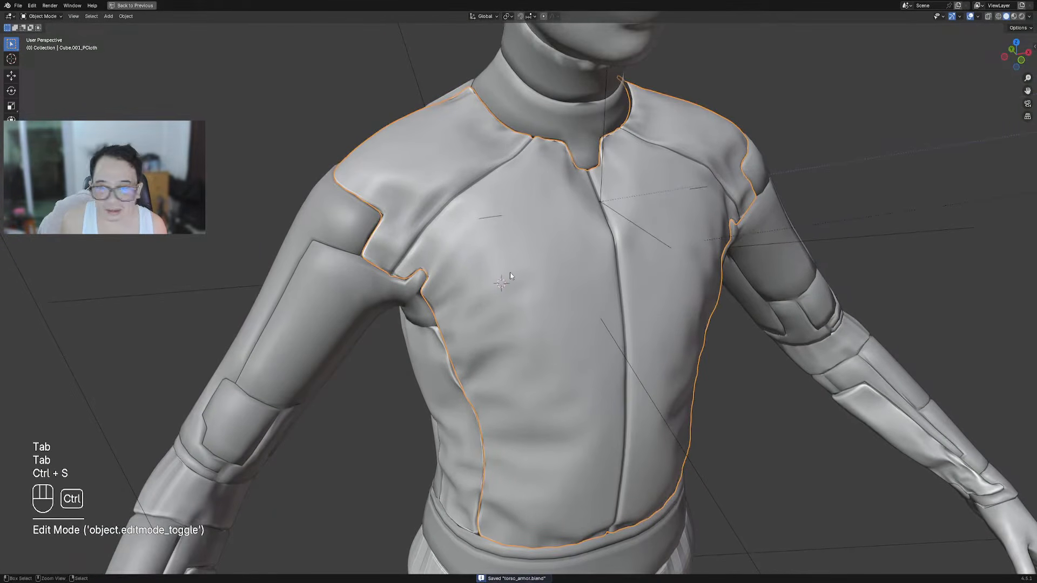
Draw a square box of faces on the upper chest with Creative Flow's Draw Faces
{"action": "key", "text": "shift+q"}
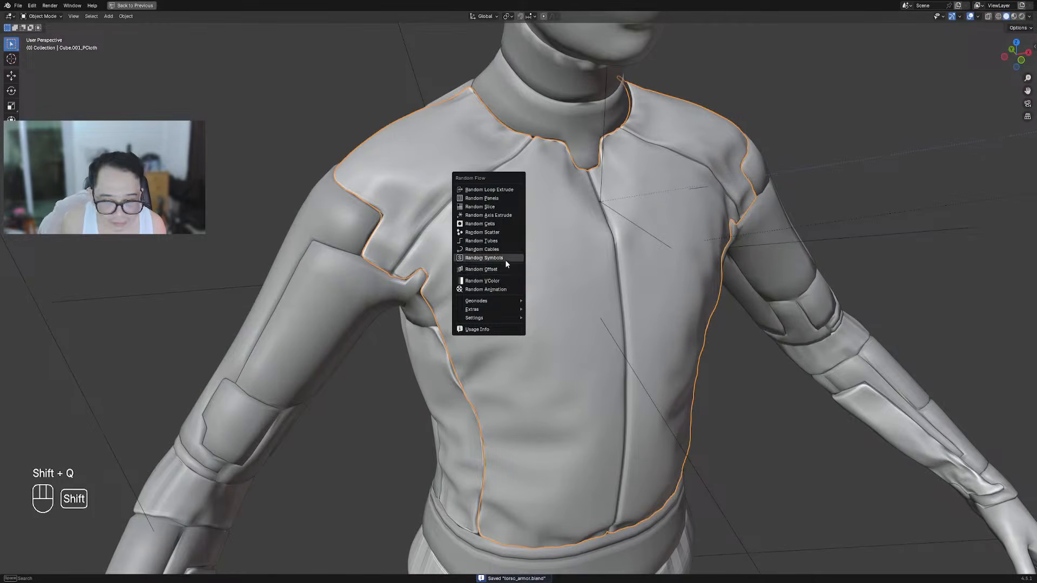
{"action": "key", "text": "Escape"}
{"action": "key", "text": "shift+ctrl+x"}
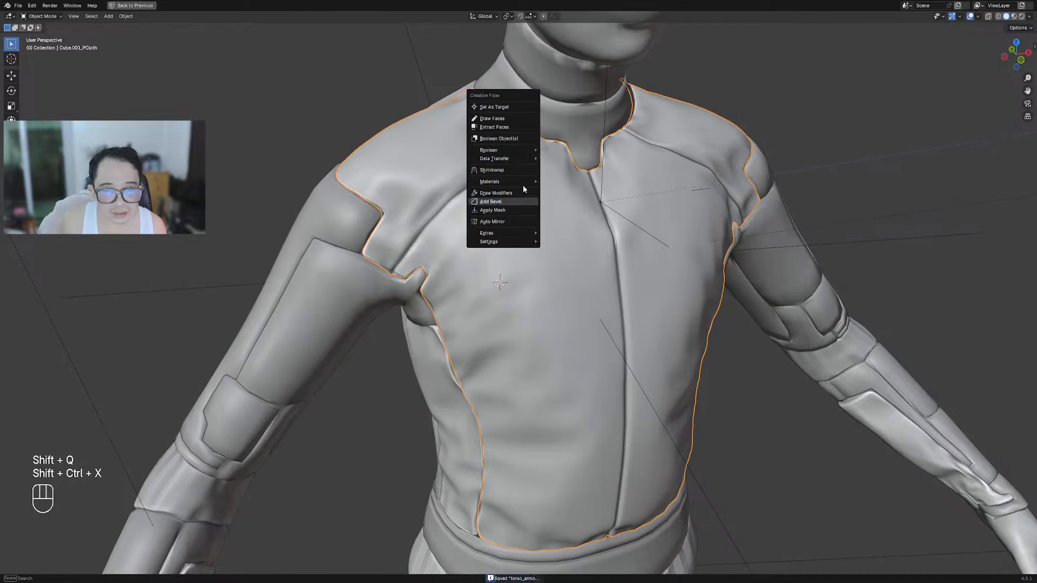
{"action": "left_click", "coordinate": [510, 117]}
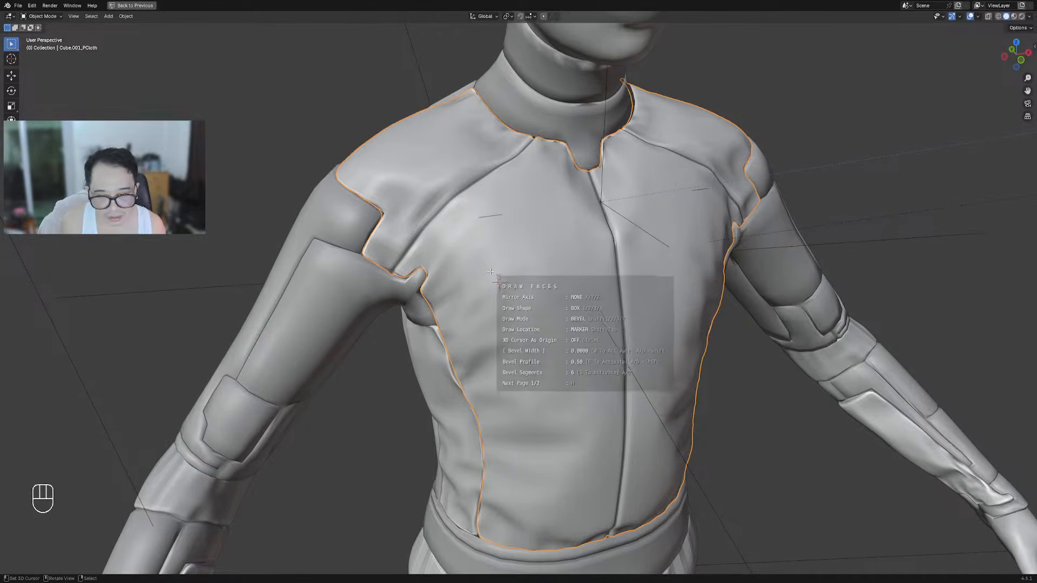
{"action": "key", "text": "space"}
{"action": "mouse_move", "coordinate": [565, 333]}
{"action": "middle_mouse_down"}
{"action": "mouse_move", "coordinate": [585, 296]}
{"action": "mouse_move", "coordinate": [616, 276]}
{"action": "mouse_move", "coordinate": [621, 254]}
{"action": "middle_mouse_up"}
{"action": "key", "text": "space"}
Rotate the whole box, including trackball rotation, to follow the chest surface
{"action": "key", "text": "Tab"}
{"action": "key", "text": "a"}
{"action": "key", "text": "r"}
{"action": "left_click", "coordinate": [624, 251]}
{"action": "key", "text": "r"}
{"action": "key", "text": "r"}
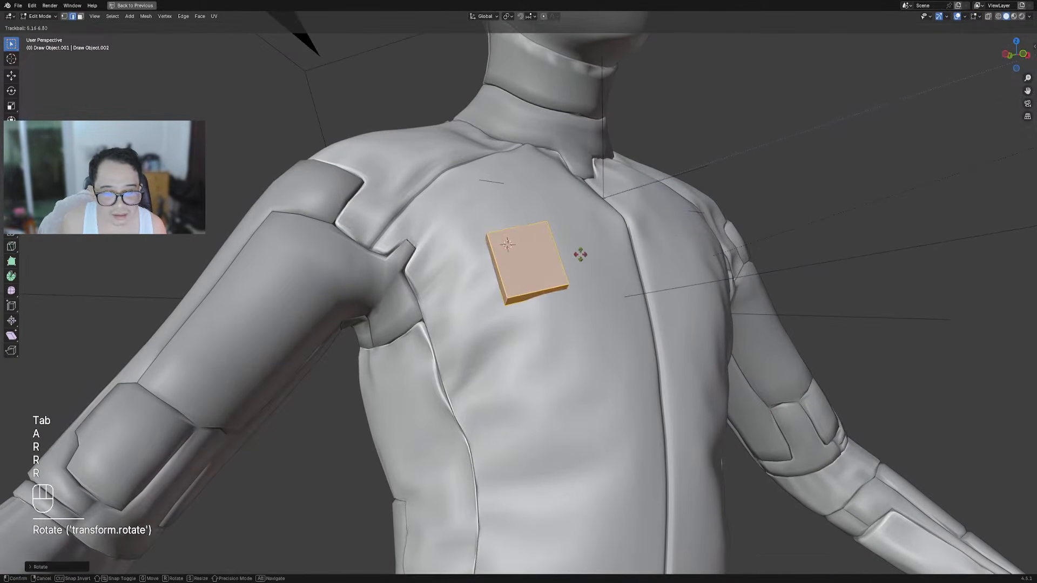
{"action": "left_click", "coordinate": [609, 239]}
{"action": "key", "text": "r"}
{"action": "left_click", "coordinate": [602, 229]}
Add Draw Modifiers to the patch and untick Use Solidify to keep it flat
{"action": "key", "text": "shift+ctrl+x"}
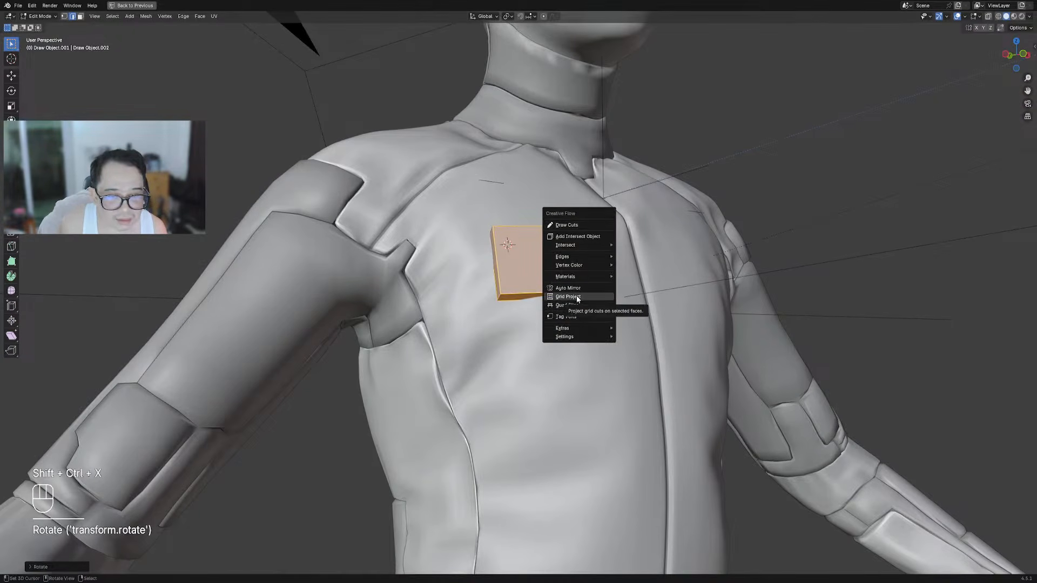
{"action": "key", "text": "Tab"}
{"action": "key", "text": "shift+ctrl+x"}
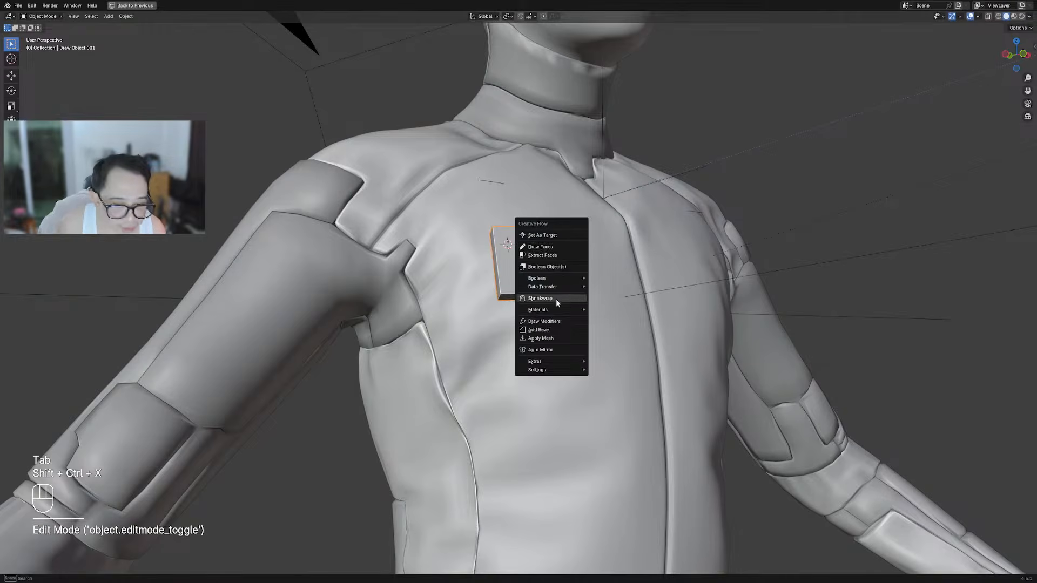
{"action": "left_click", "coordinate": [555, 322]}
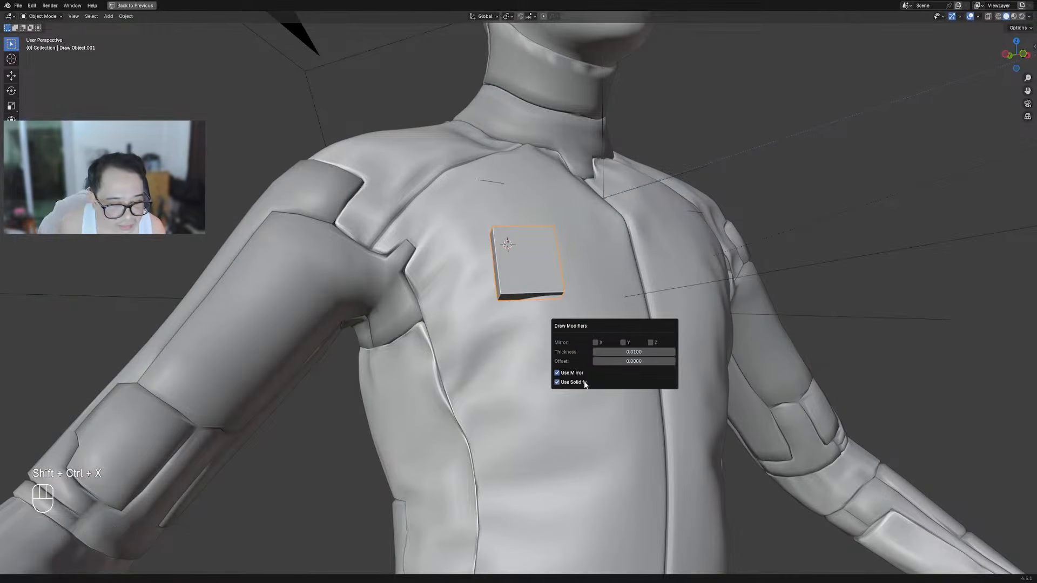
{"action": "left_click", "coordinate": [585, 383]}
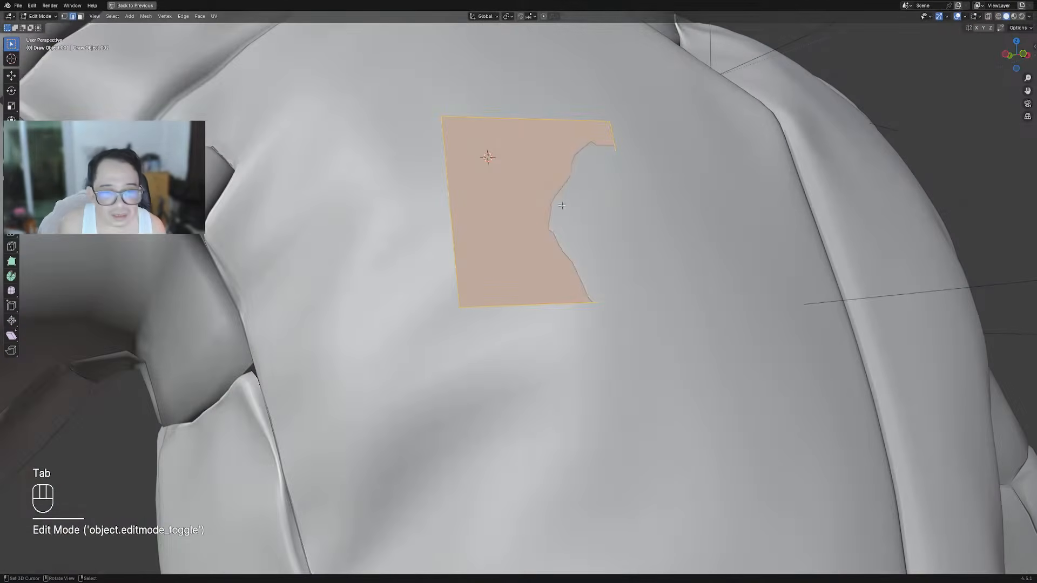
Try shrinking and fattening the chest patch along its normals, then cancel the changes
{"action": "key", "text": "a"}
{"action": "key", "text": "alt+s"}
{"action": "left_click", "coordinate": [640, 180]}
{"action": "scroll", "coordinate": [639, 180], "scroll_direction": "down", "scroll_amount": 2}
{"action": "key", "text": "Tab"}
{"action": "key", "text": "Tab"}
{"action": "key", "text": "alt+s"}
{"action": "right_click", "coordinate": [636, 184]}
{"action": "key", "text": "alt+s"}
{"action": "right_click", "coordinate": [641, 227]}
{"action": "middle_click_drag", "start_coordinate": [641, 207], "coordinate": [585, 266]}
Rotate the chest patch twice to sit flat on the jacket, and save torso_armor.blend
{"action": "key", "text": "r"}
{"action": "left_click", "coordinate": [609, 123]}
{"action": "key", "text": "r"}
{"action": "left_click", "coordinate": [554, 151]}
{"action": "key", "text": "s"}
{"action": "key", "text": "Tab"}
{"action": "key", "text": "ctrl+s"}
Preview the chest patch in a rendered render region, return to solid shading, and save
{"action": "key", "text": "ctrl+b"}
{"action": "left_click_drag", "start_coordinate": [433, 212], "coordinate": [585, 372]}
{"action": "scroll", "coordinate": [586, 277], "scroll_direction": "up", "scroll_amount": 2}
{"action": "key", "text": "z"}
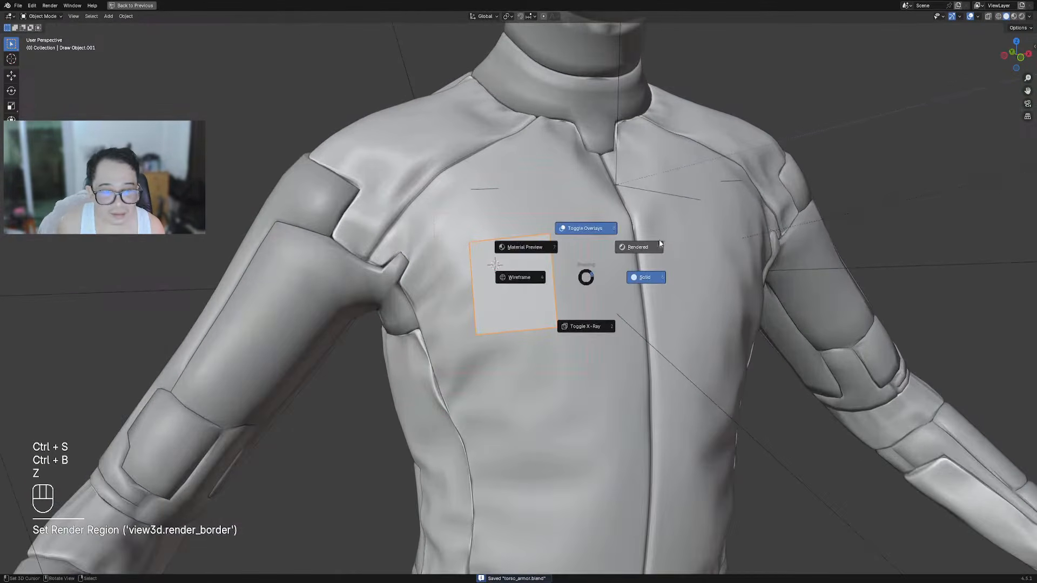
{"action": "left_click", "coordinate": [650, 238]}
{"action": "key", "text": "shift+alt+z"}
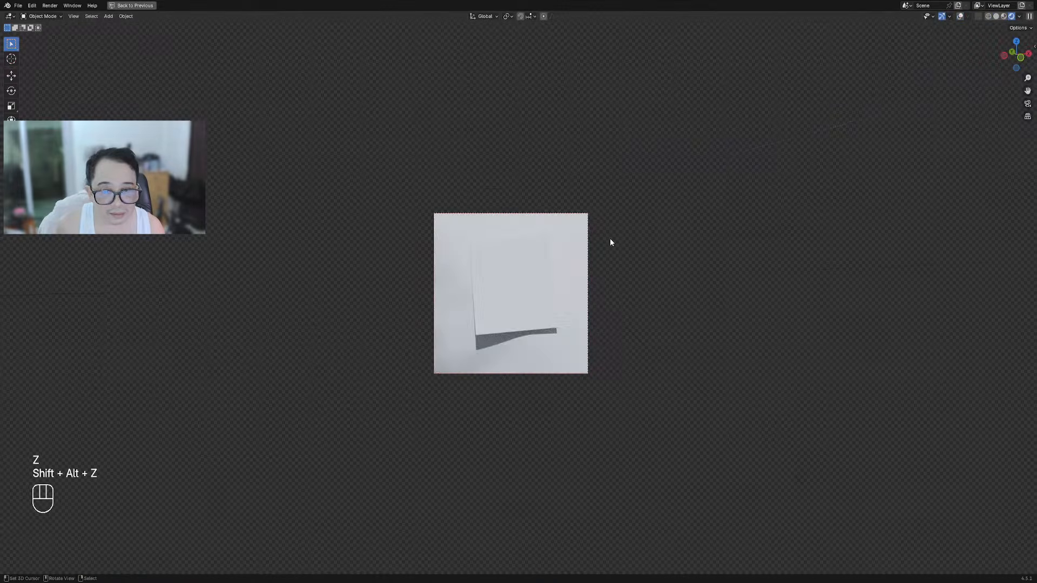
{"action": "key", "text": "z"}
{"action": "left_click", "coordinate": [641, 237]}
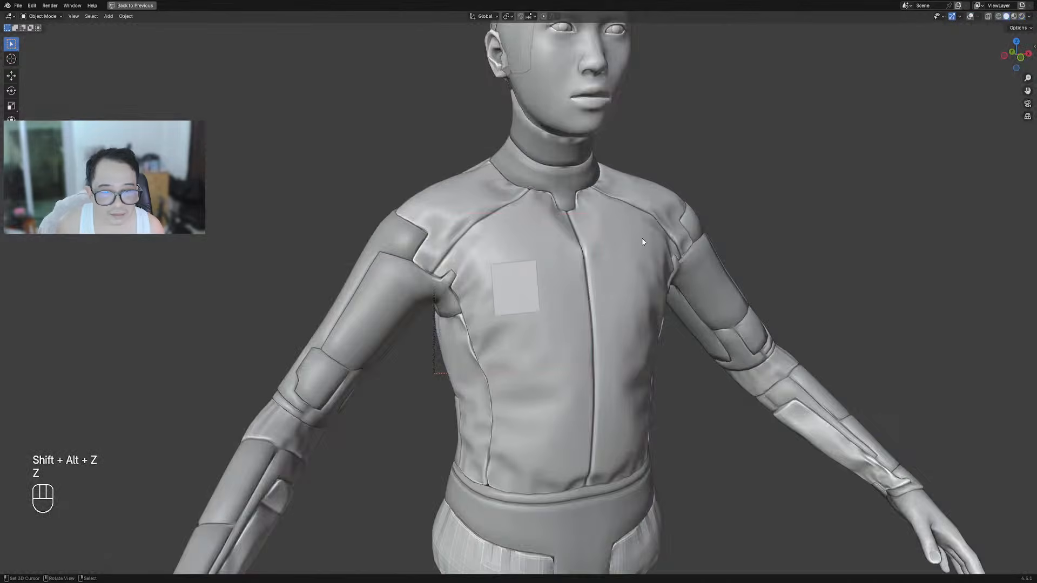
{"action": "scroll", "coordinate": [643, 241], "scroll_direction": "up", "scroll_amount": 4}
{"action": "key", "text": "ctrl+s"}
{"action": "key", "text": "shift+q"}
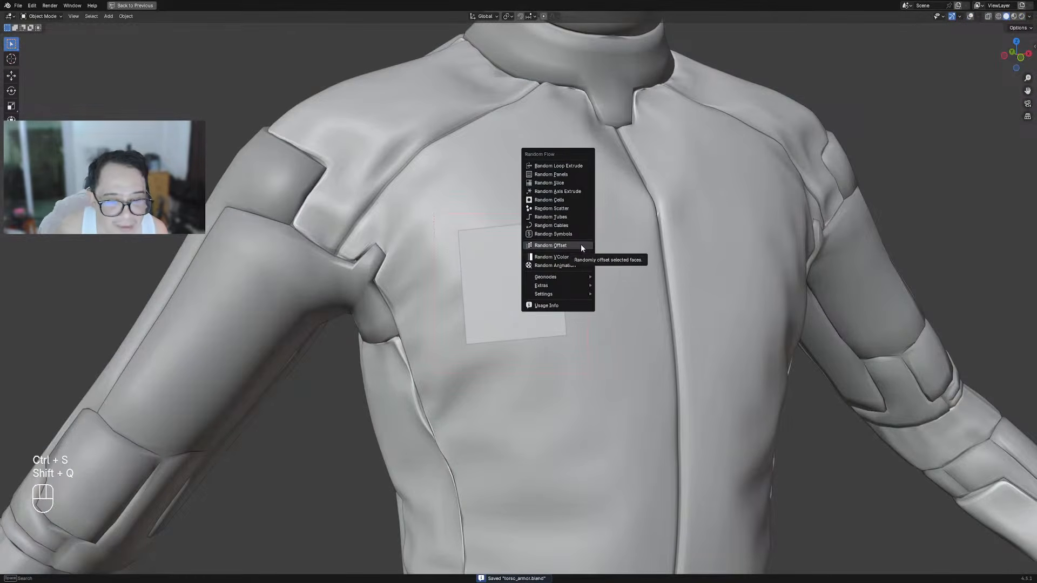
Generate Random Symbols on the chest patch with a walk-longest preset, merged into the patch
{"action": "left_click", "coordinate": [577, 236]}
{"action": "left_click", "coordinate": [638, 256]}
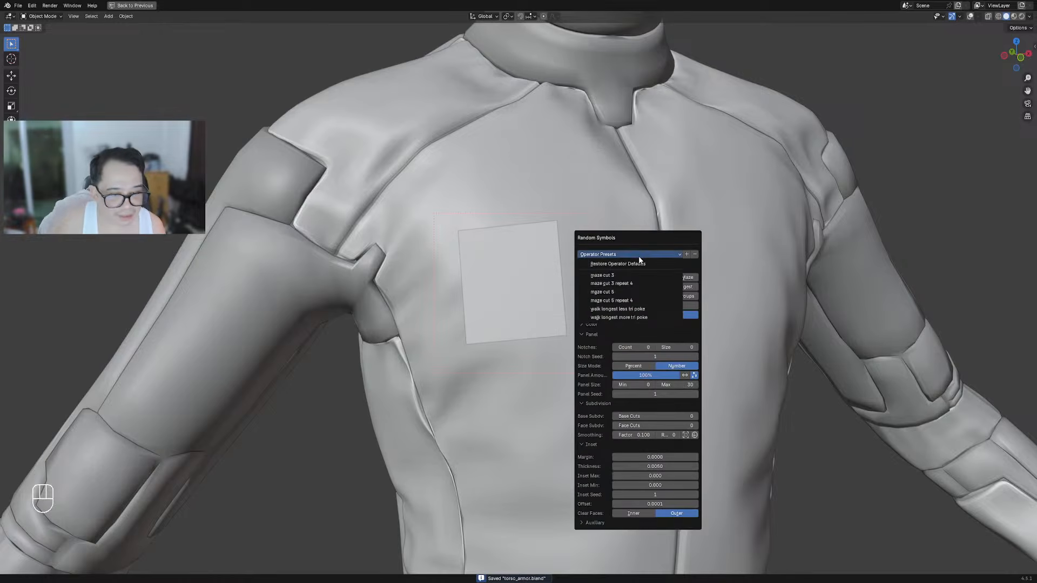
{"action": "left_click", "coordinate": [635, 317]}
{"action": "left_click", "coordinate": [596, 522]}
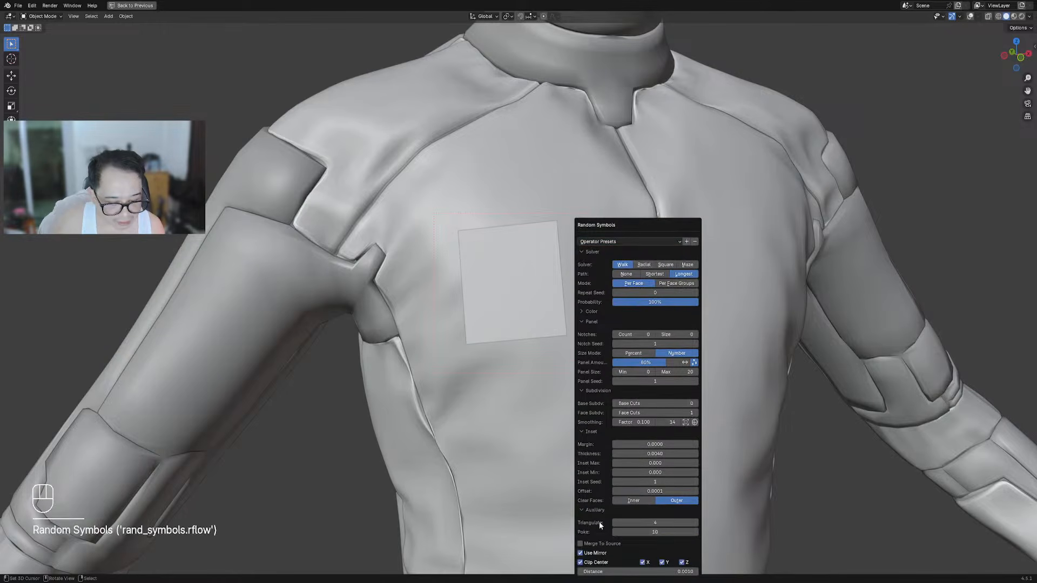
{"action": "left_click", "coordinate": [601, 544]}
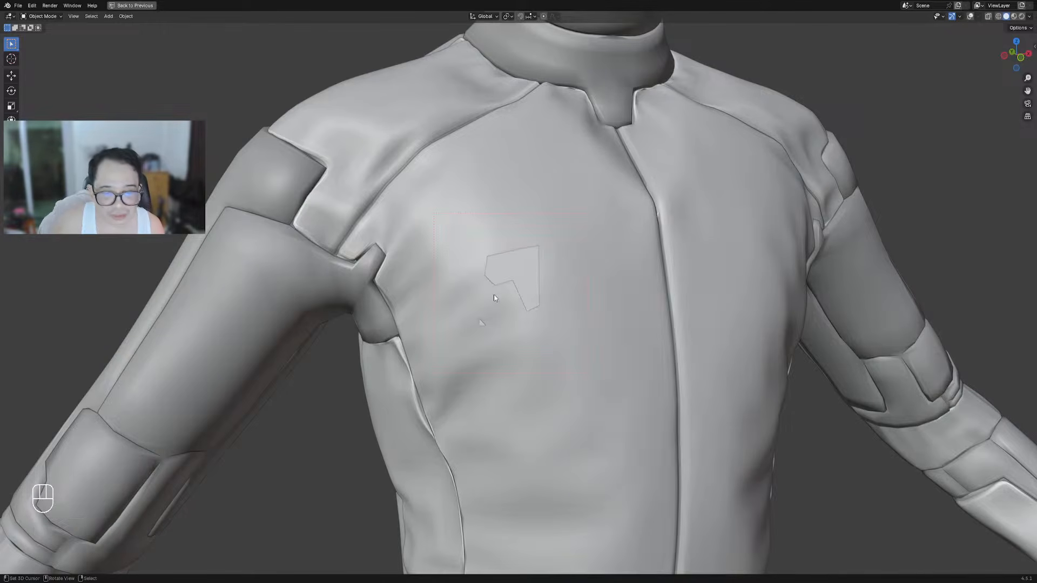
{"action": "scroll", "coordinate": [523, 284], "scroll_direction": "down", "scroll_amount": 2}
Reroll the Random Symbols panel seed until it reaches 33, giving a bold angular logo
{"action": "key", "text": "F9"}
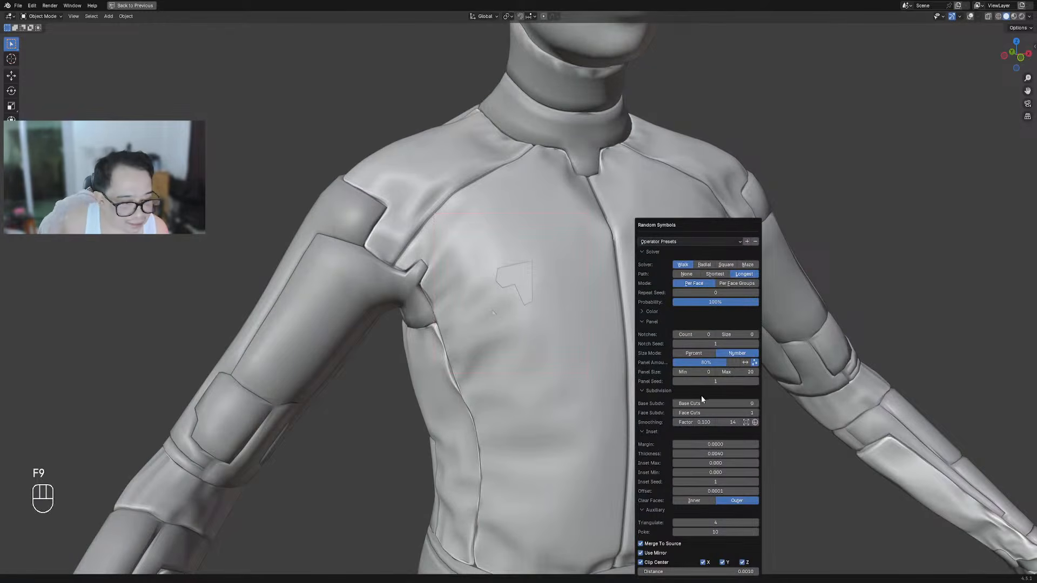
{"action": "scroll", "coordinate": [703, 402], "scroll_direction": "up", "scroll_amount": 1, "text": "ctrl"}
{"action": "scroll", "coordinate": [703, 403], "scroll_direction": "down", "scroll_amount": 1, "text": "ctrl"}
{"action": "scroll", "coordinate": [703, 403], "scroll_direction": "up", "scroll_amount": 1, "text": "ctrl"}
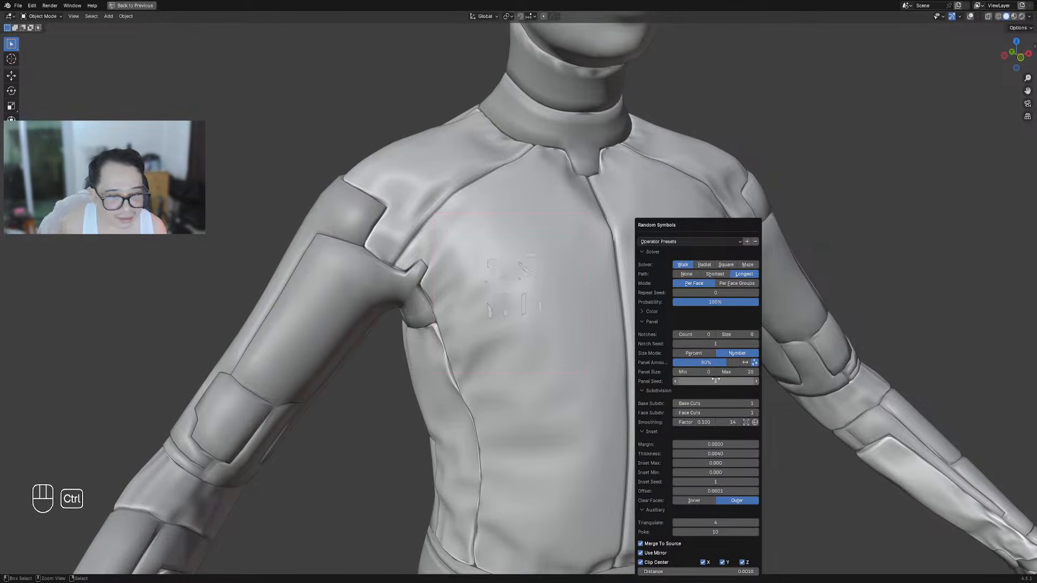
{"action": "scroll", "coordinate": [718, 405], "scroll_direction": "down", "scroll_amount": 1, "text": "ctrl"}
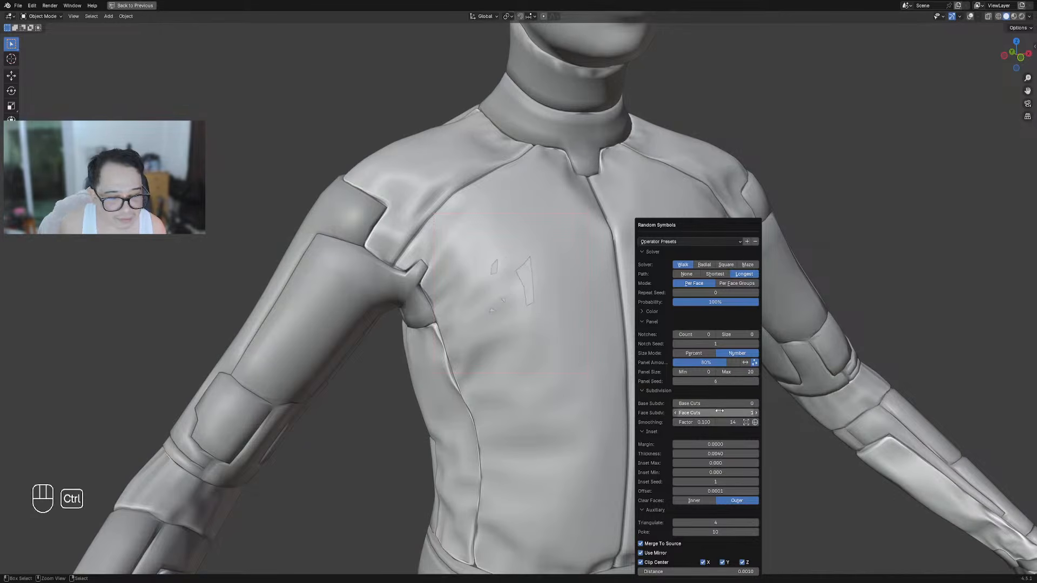
{"action": "scroll", "coordinate": [719, 405], "scroll_direction": "up", "scroll_amount": 1, "text": "ctrl"}
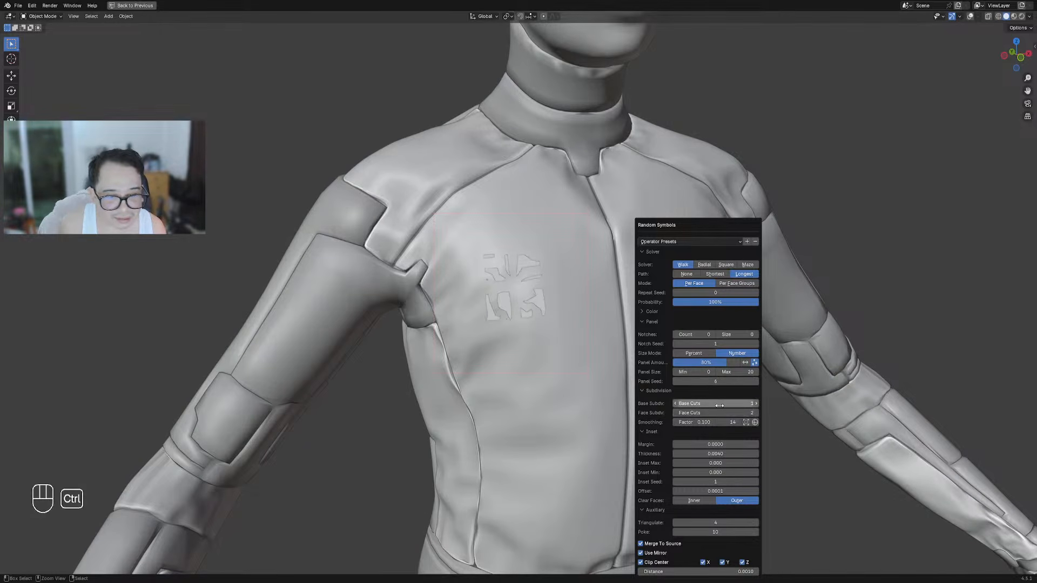
{"action": "scroll", "coordinate": [719, 405], "scroll_direction": "down", "scroll_amount": 1, "text": "ctrl"}
{"action": "scroll", "coordinate": [719, 405], "scroll_direction": "up", "scroll_amount": 1, "text": "ctrl"}
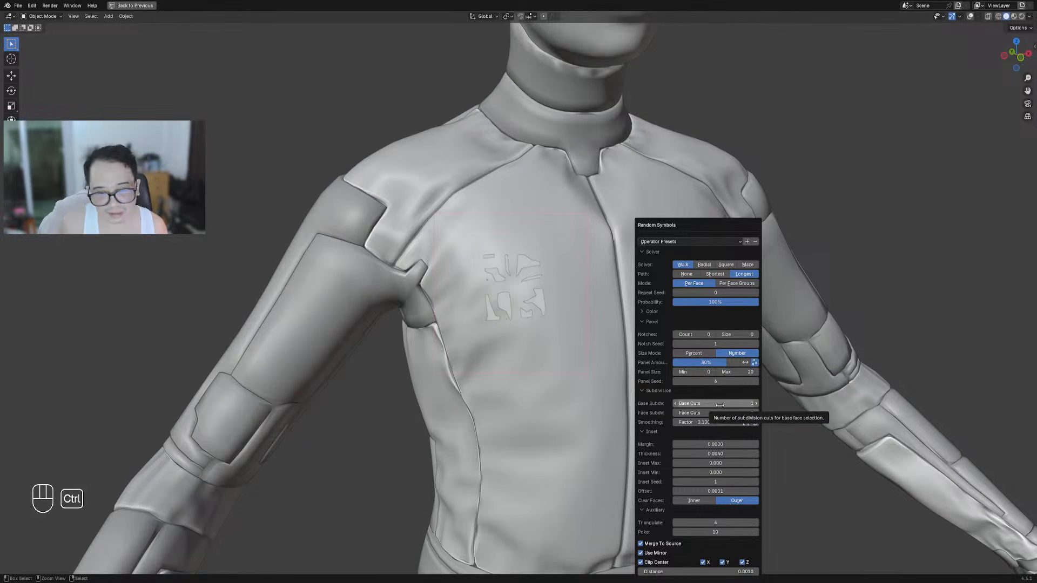
{"action": "scroll", "coordinate": [716, 382], "scroll_direction": "up", "scroll_amount": 1, "text": "ctrl"}
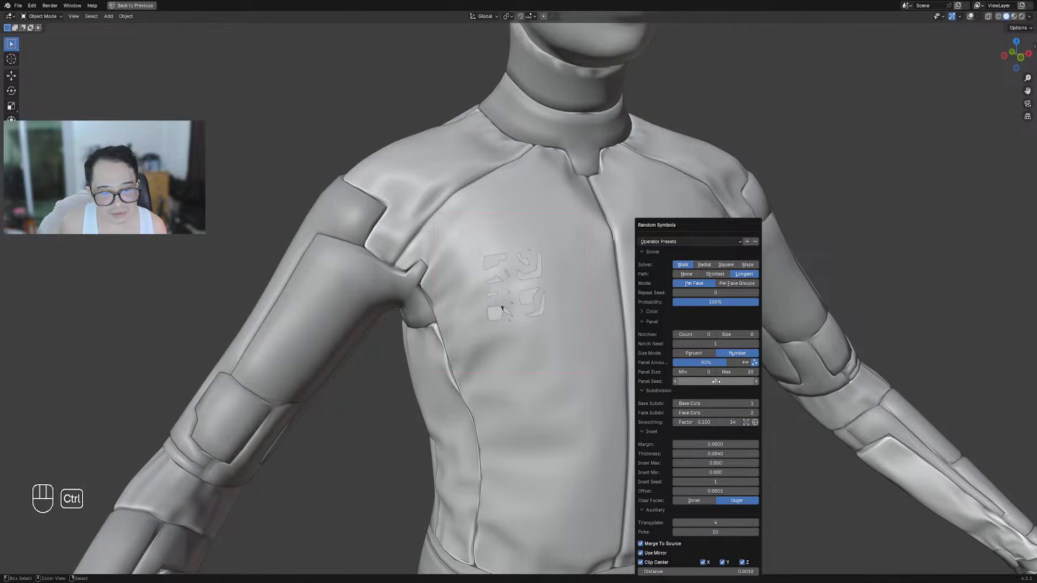
{"action": "scroll", "coordinate": [717, 403], "scroll_direction": "down", "scroll_amount": 1, "text": "ctrl"}
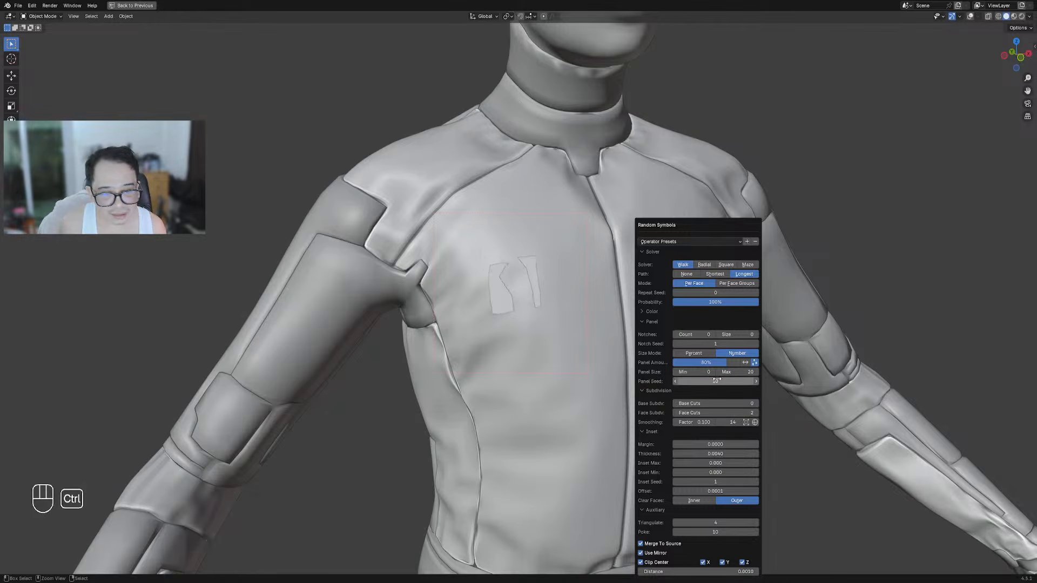
{"action": "scroll", "coordinate": [716, 381], "scroll_direction": "up", "scroll_amount": 1, "text": "ctrl"}
{"action": "scroll", "coordinate": [720, 379], "scroll_direction": "up", "scroll_amount": 1, "text": "ctrl"}
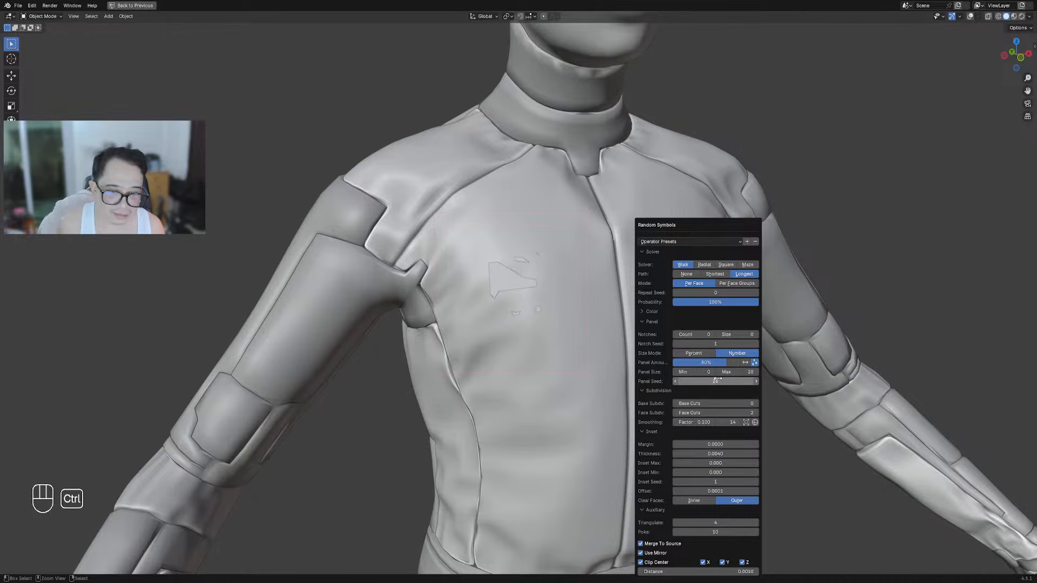
{"action": "scroll", "coordinate": [720, 379], "scroll_direction": "up", "scroll_amount": 1, "text": "ctrl"}
{"action": "scroll", "coordinate": [719, 379], "scroll_direction": "up", "scroll_amount": 1, "text": "ctrl"}
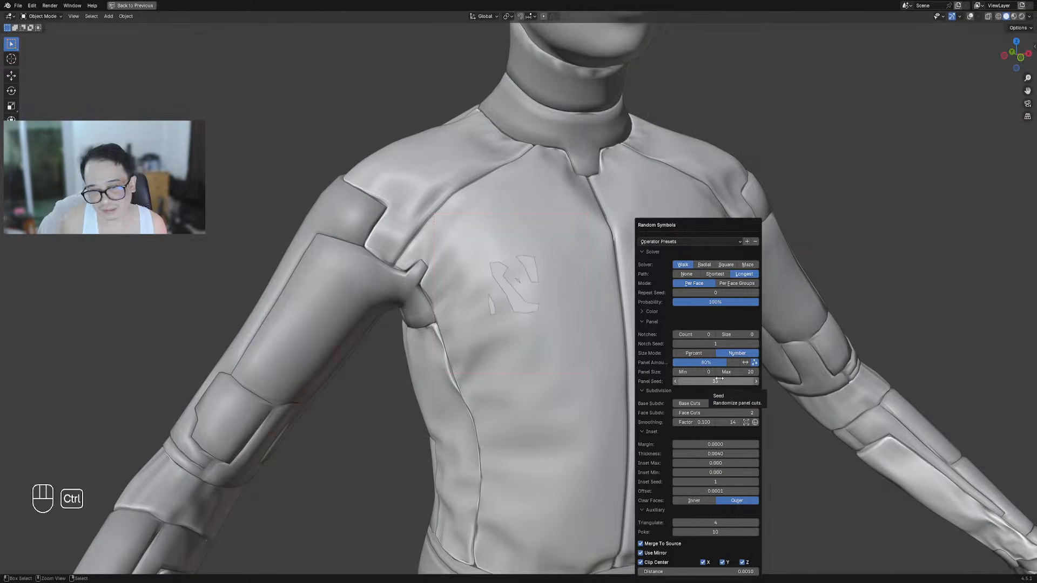
{"action": "scroll", "coordinate": [727, 422], "scroll_direction": "up", "scroll_amount": 1, "text": "ctrl"}
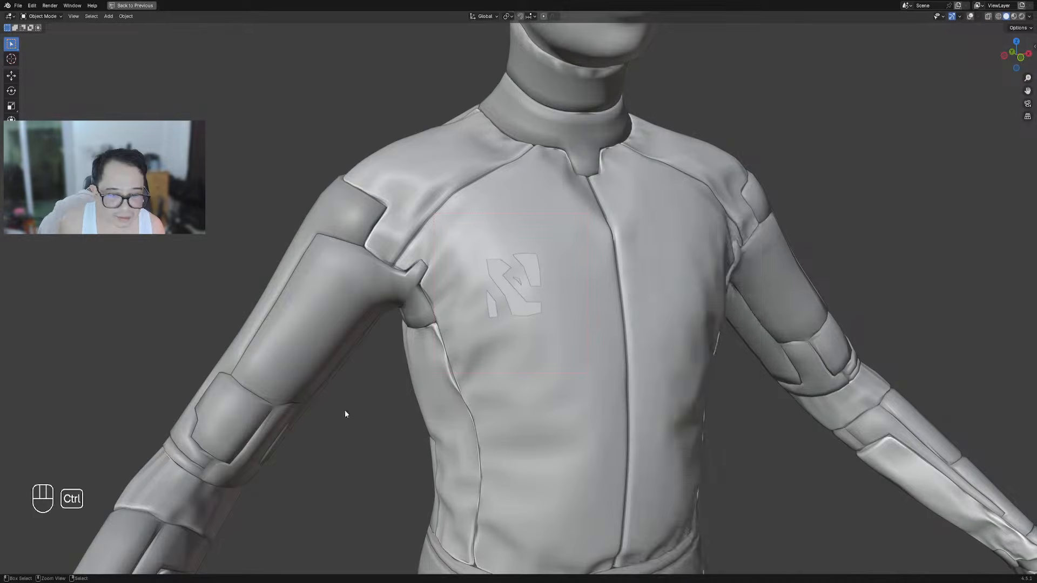
{"action": "scroll", "coordinate": [425, 436], "scroll_direction": "down", "scroll_amount": 5}
{"action": "scroll", "coordinate": [521, 270], "scroll_direction": "up", "scroll_amount": 6}
{"action": "key", "text": "Tab"}
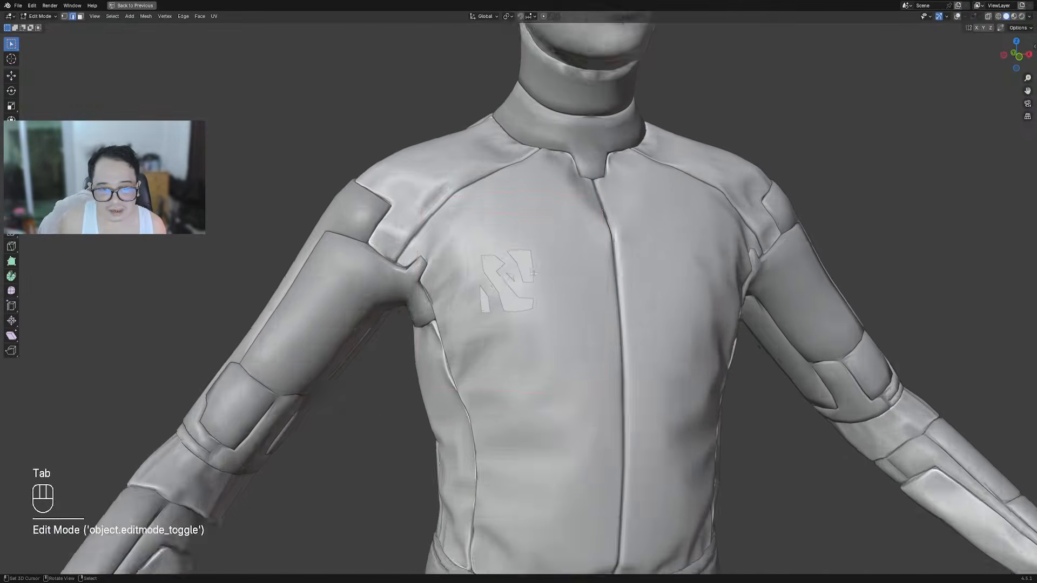
{"action": "key", "text": "shift+alt+z"}
{"action": "scroll", "coordinate": [554, 296], "scroll_direction": "up", "scroll_amount": 3}
{"action": "key", "text": "Tab"}
{"action": "key", "text": "a"}
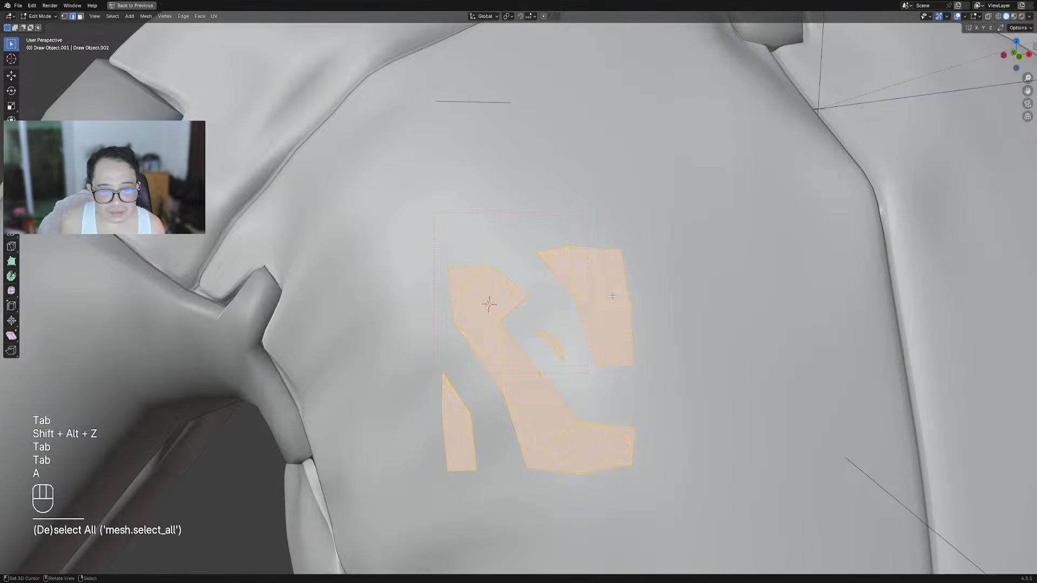
{"action": "key", "text": "w"}
{"action": "left_click", "coordinate": [611, 296]}
{"action": "key", "text": "w"}
{"action": "left_click", "coordinate": [611, 295]}
{"action": "key", "text": "ctrl+z"}
{"action": "key", "text": "ctrl+z"}
{"action": "key", "text": "ctrl+z"}
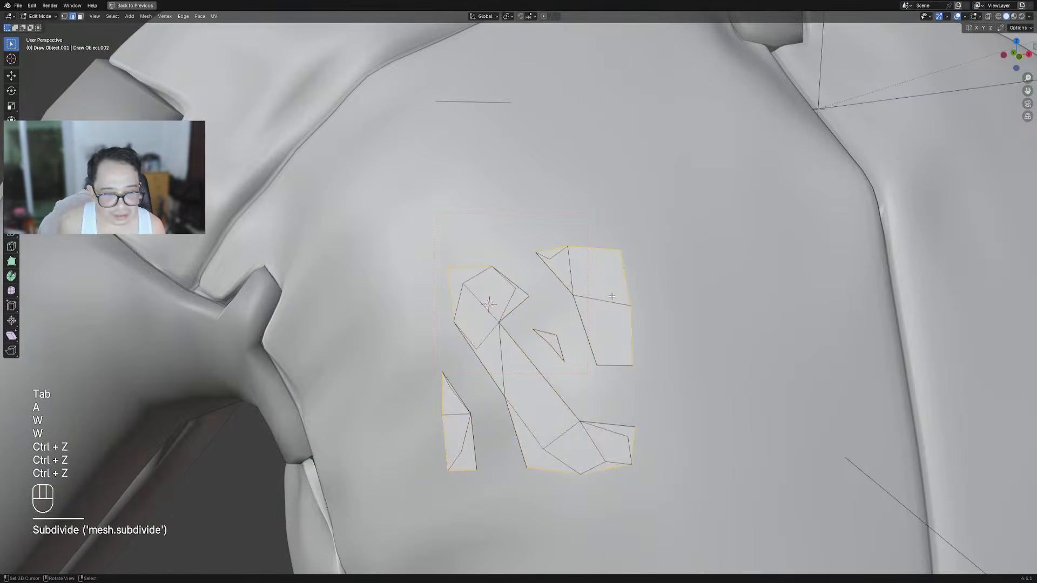
{"action": "middle_click_drag", "start_coordinate": [612, 296], "coordinate": [641, 310]}
{"action": "key", "text": "Tab"}
{"action": "key", "text": "Tab"}
{"action": "scroll", "coordinate": [642, 310], "scroll_direction": "down", "scroll_amount": 5}
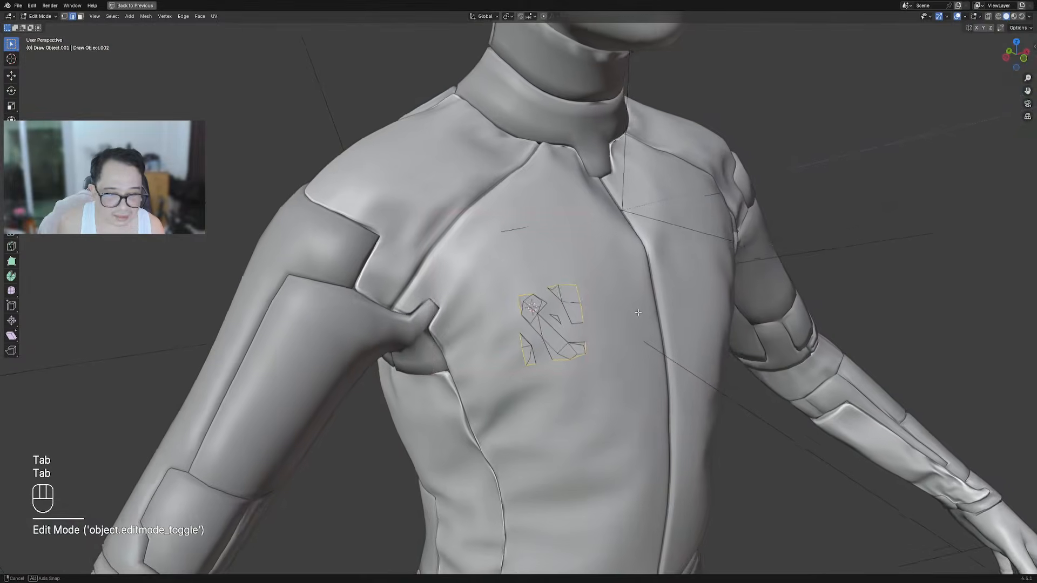
{"action": "key", "text": "a"}
{"action": "key", "text": "Tab"}
{"action": "scroll", "coordinate": [637, 311], "scroll_direction": "up", "scroll_amount": 5}
{"action": "key", "text": "shift+z"}
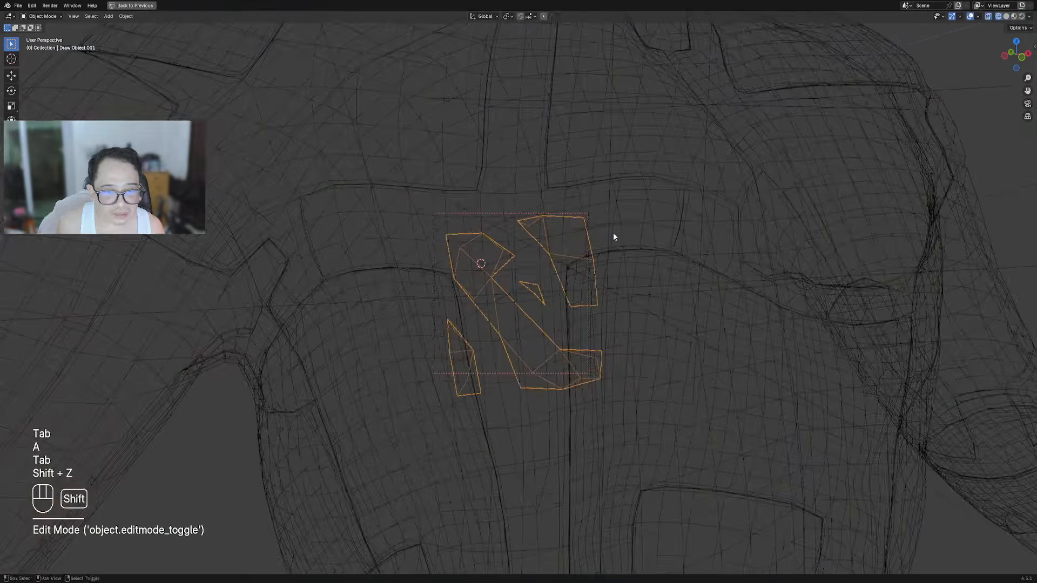
{"action": "key", "text": "shift+z"}
Rebuild the chest decal with Creative Flow's Text Remesh at default settings, checking it in wireframe
{"action": "key", "text": "ctrl+shift+x"}
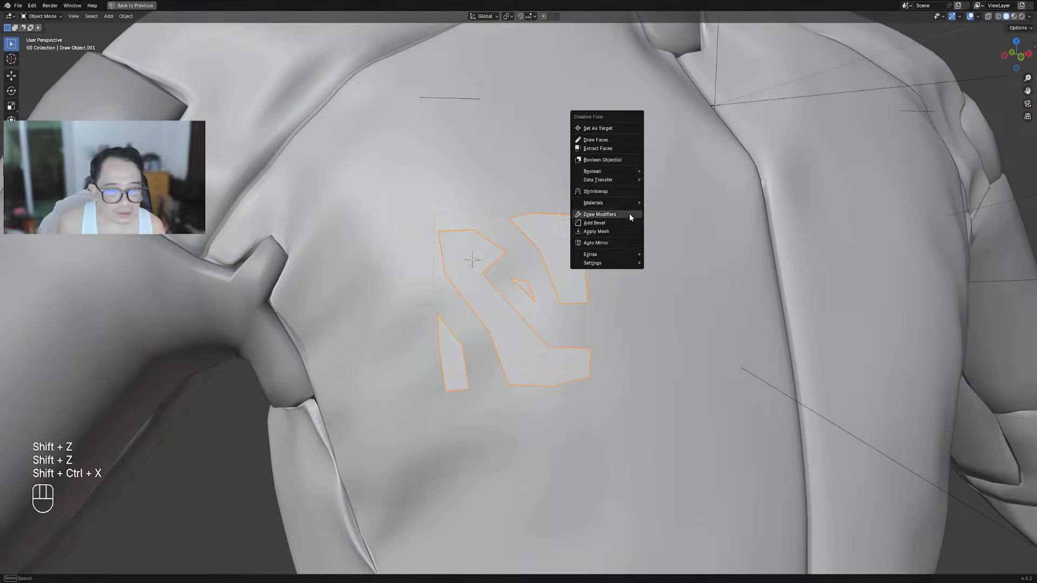
{"action": "mouse_move", "coordinate": [620, 254]}
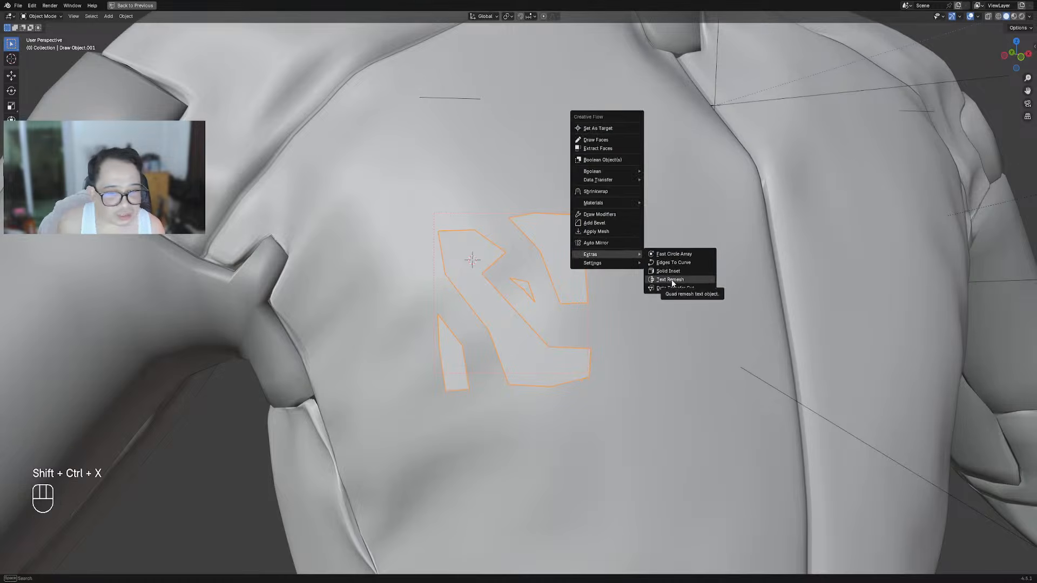
{"action": "key", "text": "shift+z"}
{"action": "key", "text": "ctrl+shift+x"}
{"action": "mouse_move", "coordinate": [659, 209]}
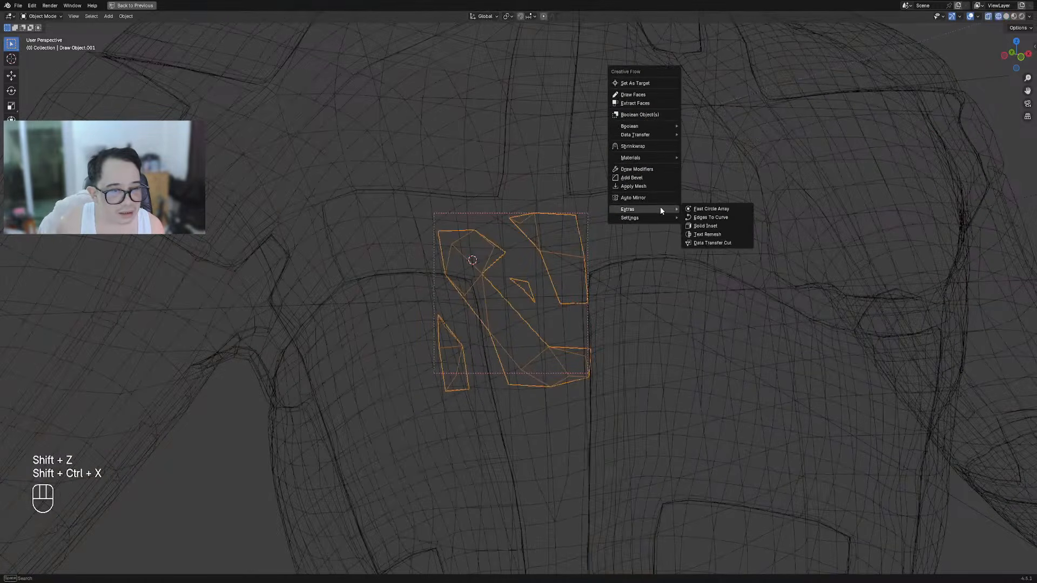
{"action": "left_click", "coordinate": [702, 234]}
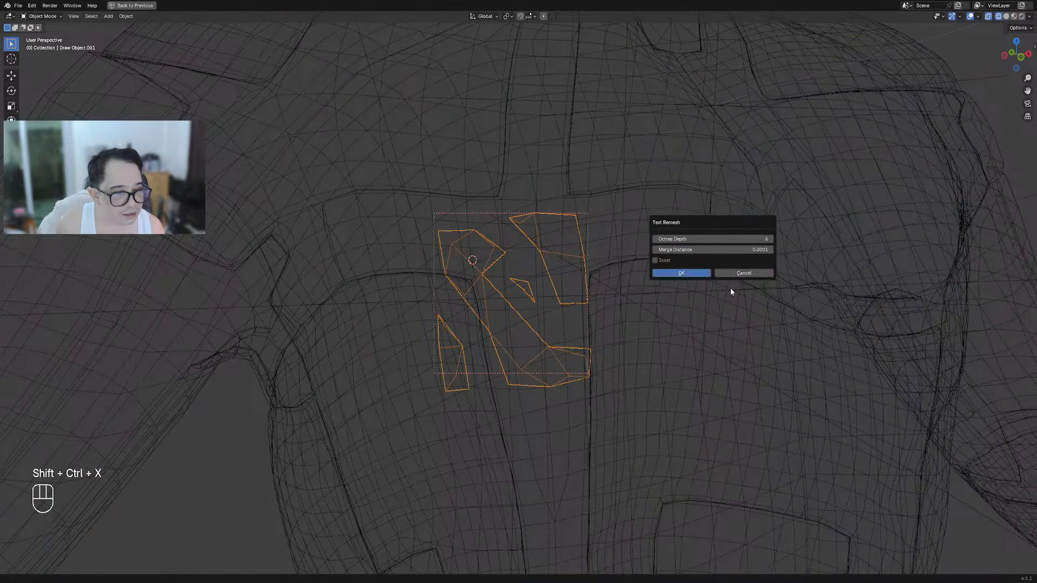
{"action": "left_click", "coordinate": [702, 273]}
{"action": "scroll", "coordinate": [667, 289], "scroll_direction": "up", "scroll_amount": 4}
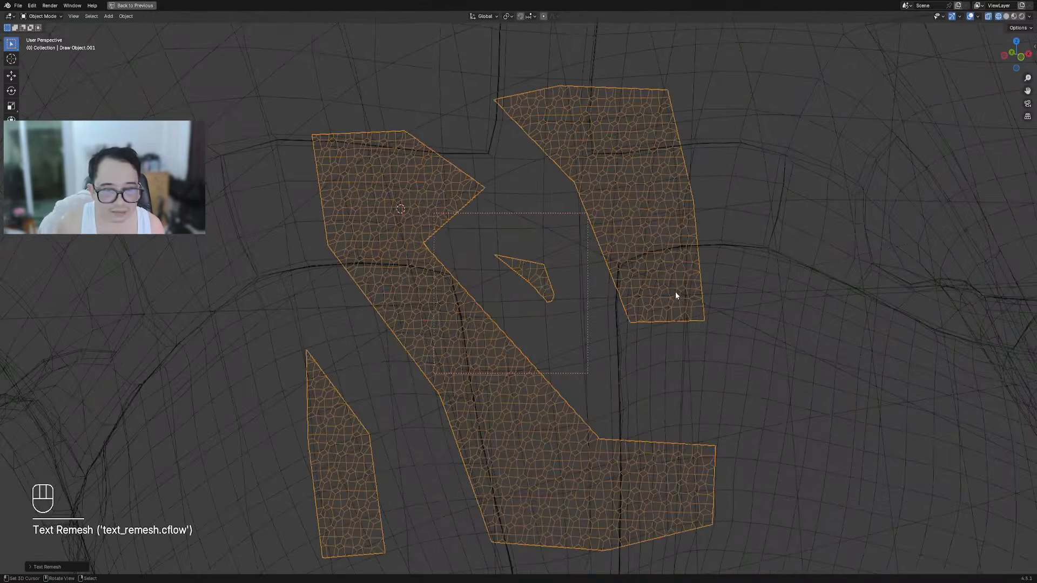
{"action": "key", "text": "shift+z"}
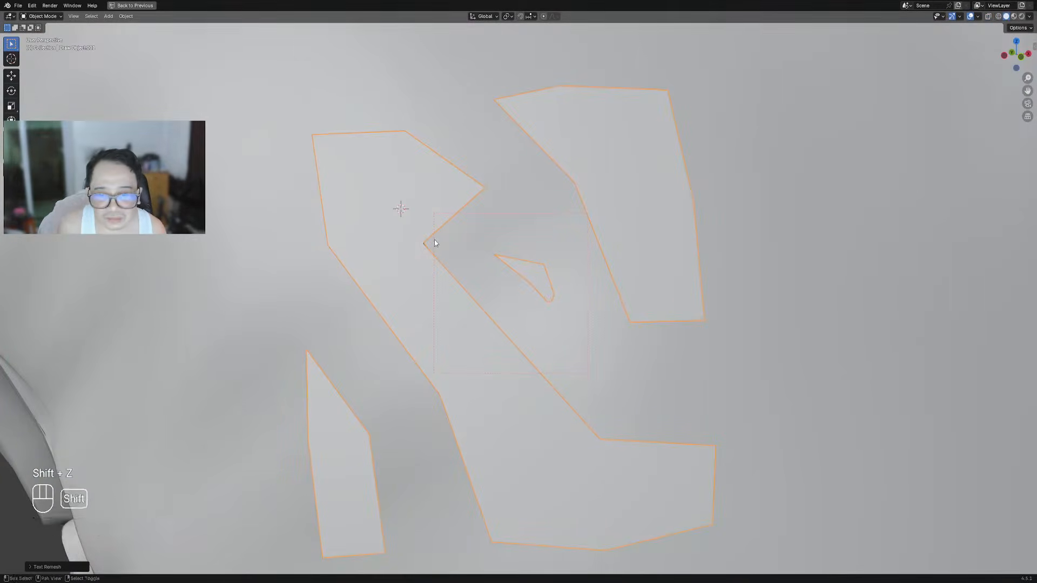
Inspect the dense remeshed decal in Edit Mode from the front of the bust
{"action": "scroll", "coordinate": [495, 252], "scroll_direction": "up", "scroll_amount": 5}
{"action": "scroll", "coordinate": [495, 249], "scroll_direction": "down", "scroll_amount": 6}
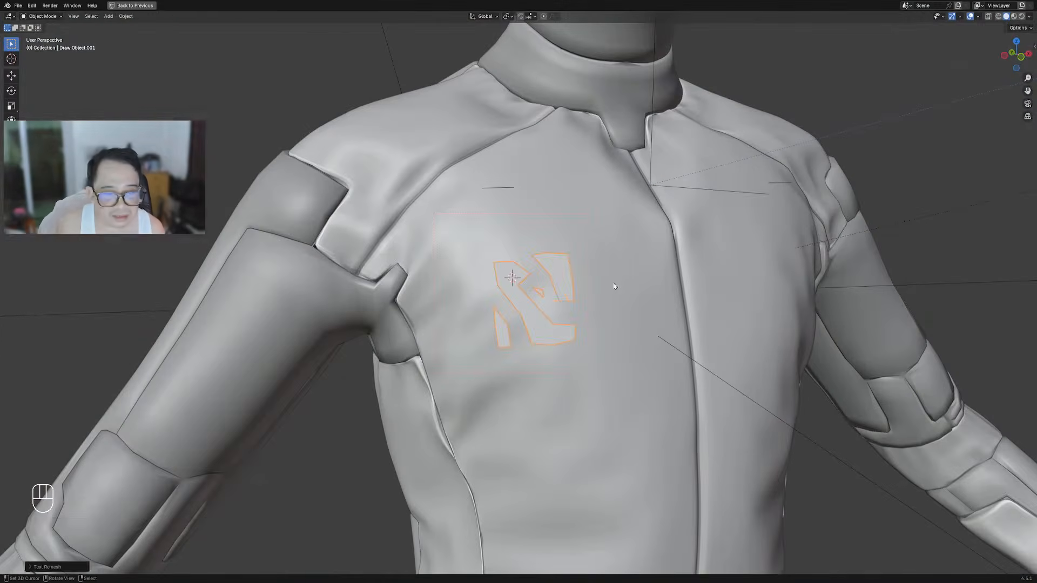
{"action": "key", "text": "Tab"}
{"action": "key", "text": "Tab"}
{"action": "scroll", "coordinate": [594, 289], "scroll_direction": "down", "scroll_amount": 7}
{"action": "middle_click_drag", "start_coordinate": [614, 283], "coordinate": [575, 278]}
{"action": "scroll", "coordinate": [563, 292], "scroll_direction": "up", "scroll_amount": 7}
Select the logo together with the suit and choose Creative Flow's Shrinkwrap
{"action": "key", "text": "g"}
{"action": "right_click", "coordinate": [497, 226]}
{"action": "right_click", "coordinate": [534, 178], "text": "shift"}
{"action": "scroll", "coordinate": [566, 255], "scroll_direction": "up", "scroll_amount": 1}
{"action": "scroll", "coordinate": [566, 257], "scroll_direction": "up", "scroll_amount": 2}
{"action": "key", "text": "shift+ctrl+x"}
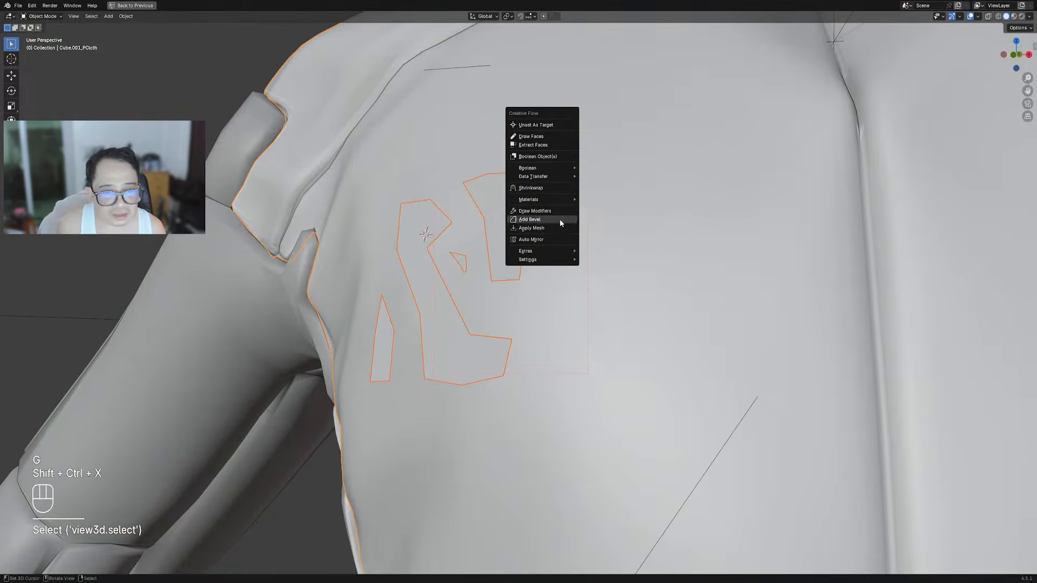
{"action": "left_click", "coordinate": [553, 189]}
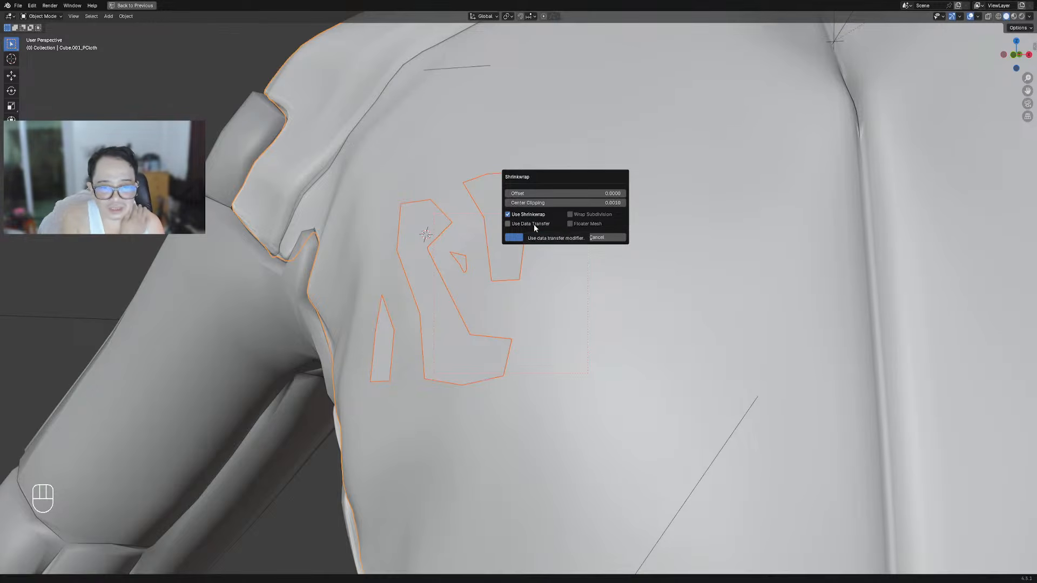
Enable Data Transfer, Wrap Subdivision and Floater Mesh, and apply the shrinkwrap with offset 0.0001
{"action": "left_click", "coordinate": [534, 225]}
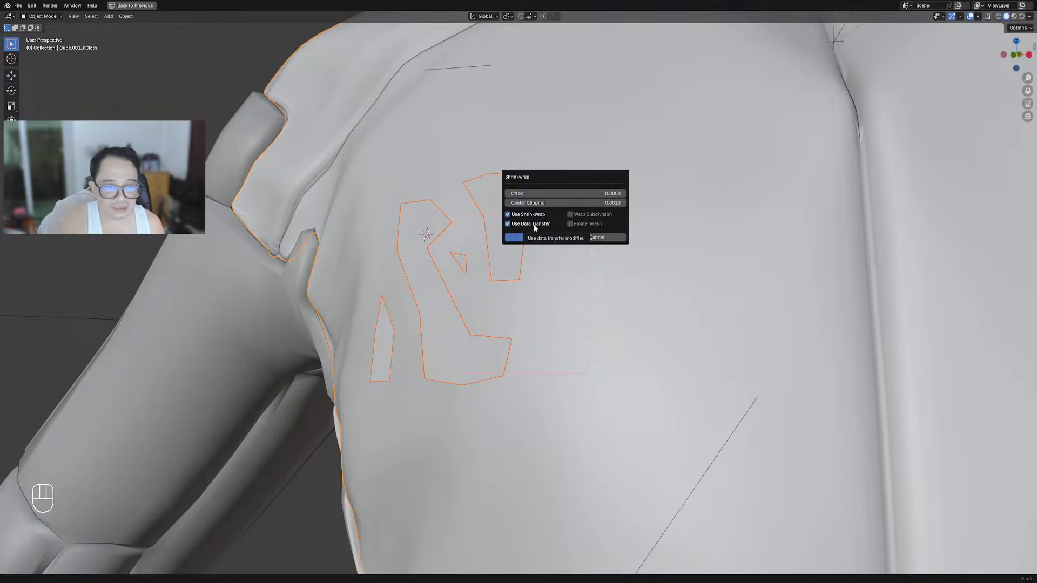
{"action": "left_click", "coordinate": [568, 215]}
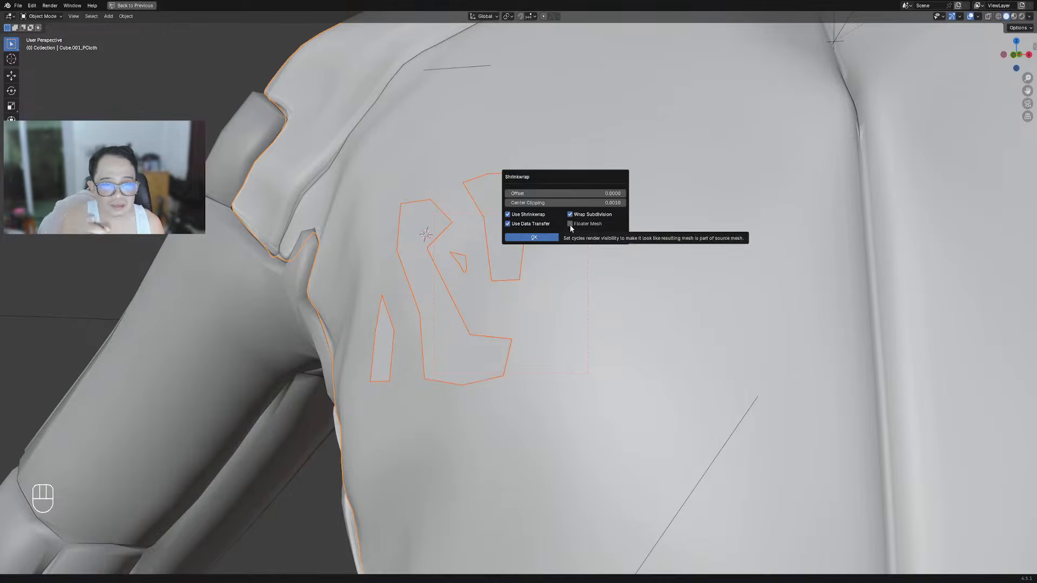
{"action": "left_click", "coordinate": [570, 225]}
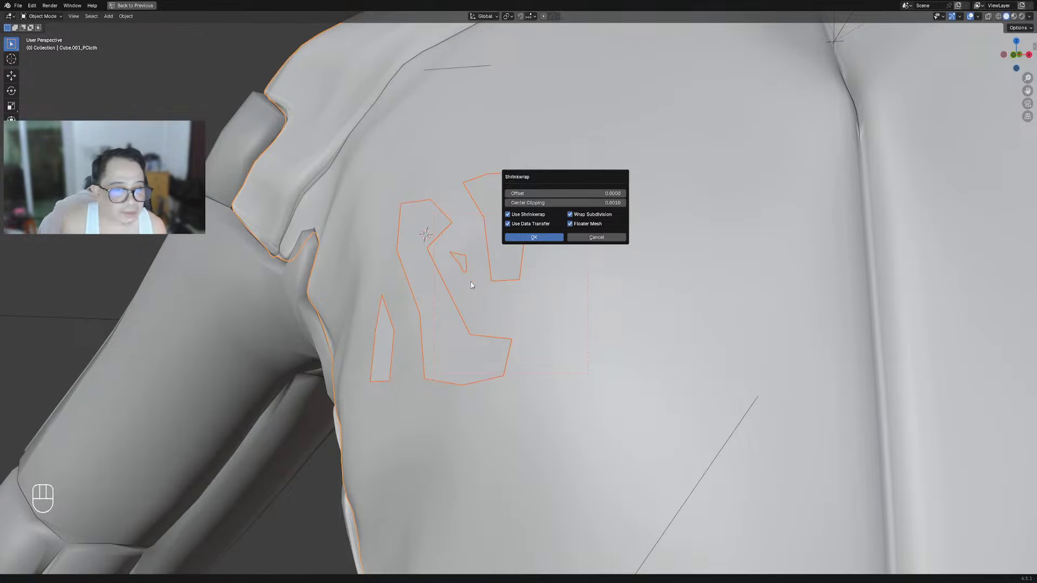
{"action": "left_click", "coordinate": [527, 193]}
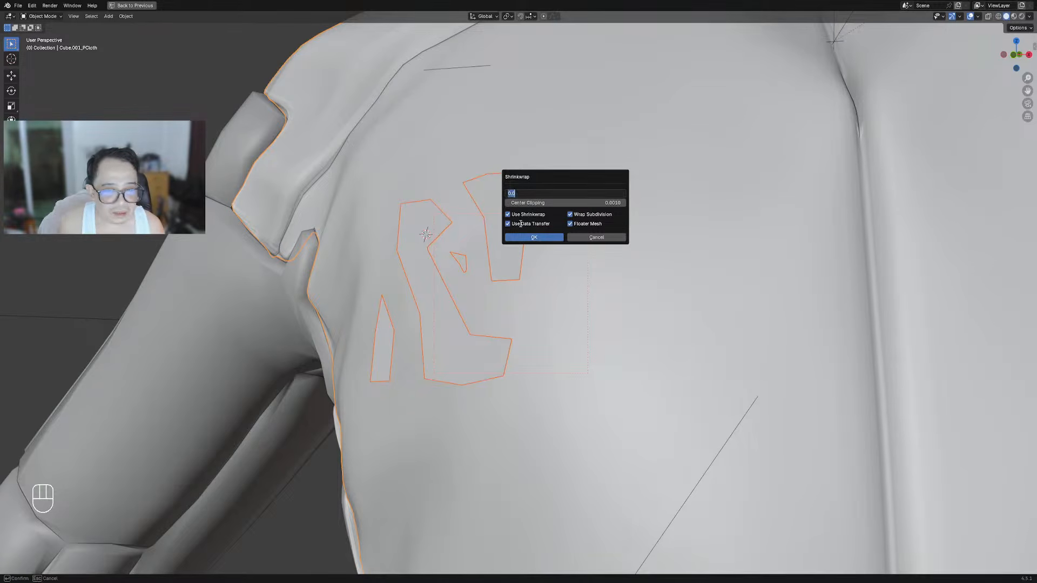
{"action": "key", "text": "Return"}
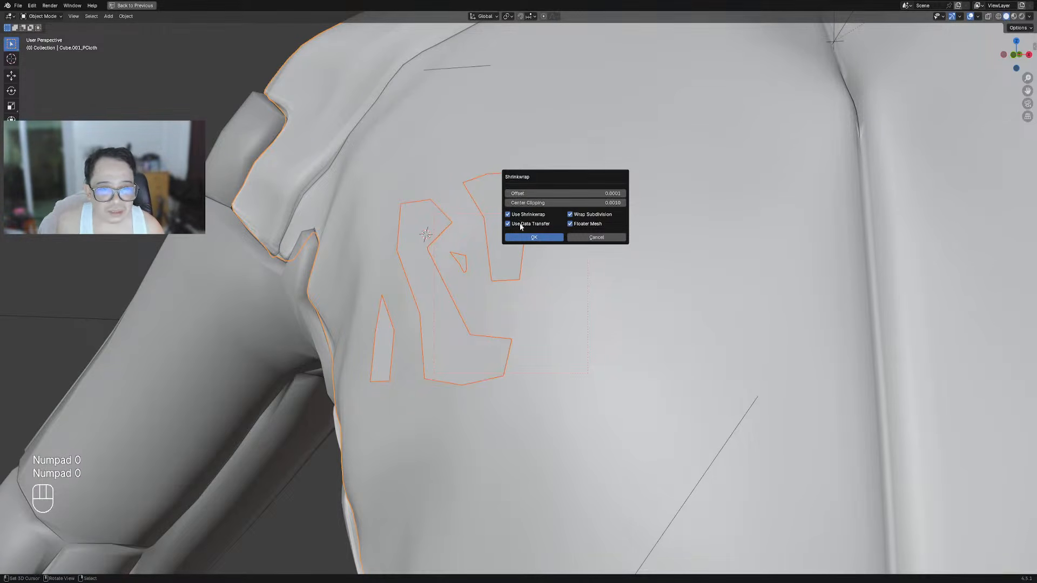
{"action": "left_click", "coordinate": [535, 237]}
Raise the shrinkwrap offset until the dark logo shows on the chest again
{"action": "middle_click_drag", "start_coordinate": [521, 241], "coordinate": [678, 257]}
{"action": "key", "text": "shift+alt+z"}
{"action": "key", "text": "F9"}
{"action": "mouse_move", "coordinate": [718, 277]}
{"action": "left_mouse_down", "text": "shift"}
{"action": "mouse_move", "coordinate": [729, 276]}
{"action": "mouse_move", "coordinate": [708, 277]}
{"action": "mouse_move", "coordinate": [729, 277]}
{"action": "left_mouse_up", "text": "shift"}
{"action": "middle_click_drag", "start_coordinate": [550, 324], "coordinate": [545, 256], "text": "shift"}
{"action": "scroll", "coordinate": [545, 256], "scroll_direction": "up", "scroll_amount": 6}
{"action": "scroll", "coordinate": [633, 263], "scroll_direction": "down", "scroll_amount": 6}
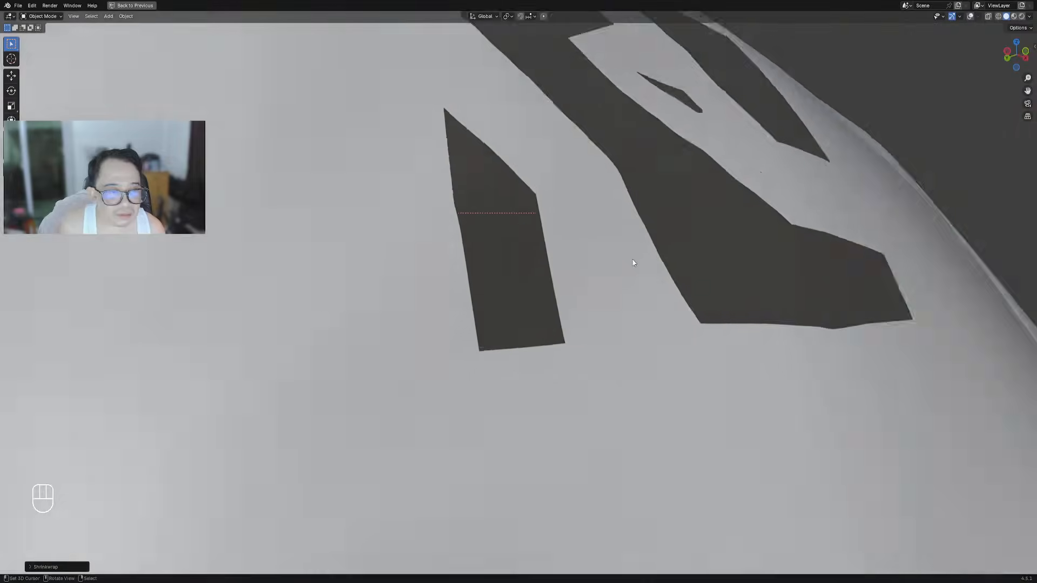
{"action": "middle_click_drag", "start_coordinate": [633, 263], "coordinate": [630, 276]}
Set the shrinkwrap offset to exactly 0.0005 and check the logo from the front
{"action": "key", "text": "F9"}
{"action": "left_click", "coordinate": [710, 294]}
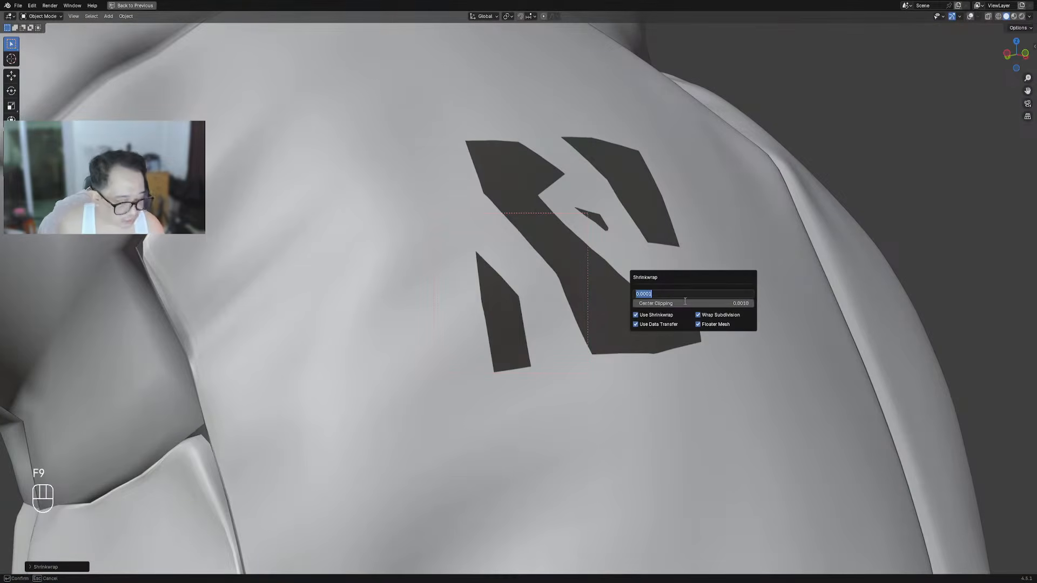
{"action": "type", "text": ".0005"}
{"action": "key", "text": "Return"}
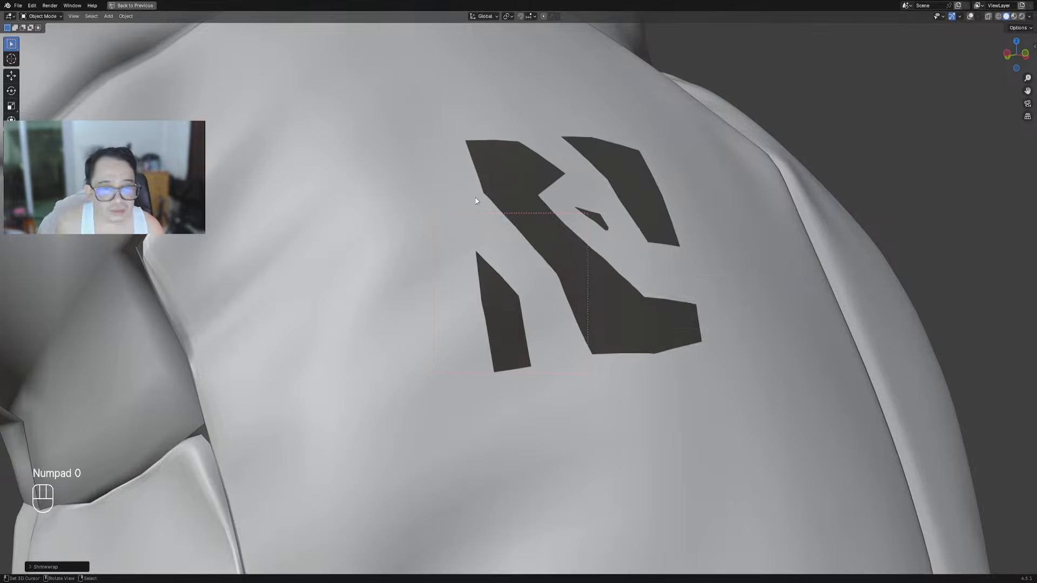
{"action": "scroll", "coordinate": [625, 266], "scroll_direction": "down", "scroll_amount": 5}
{"action": "key", "text": "Tab"}
{"action": "middle_click_drag", "start_coordinate": [625, 267], "coordinate": [563, 259]}
{"action": "key", "text": "shift+alt+z"}
Recalculate the logo decal's normals to face outward and return to Object Mode
{"action": "key", "text": "a"}
{"action": "key", "text": "Tab"}
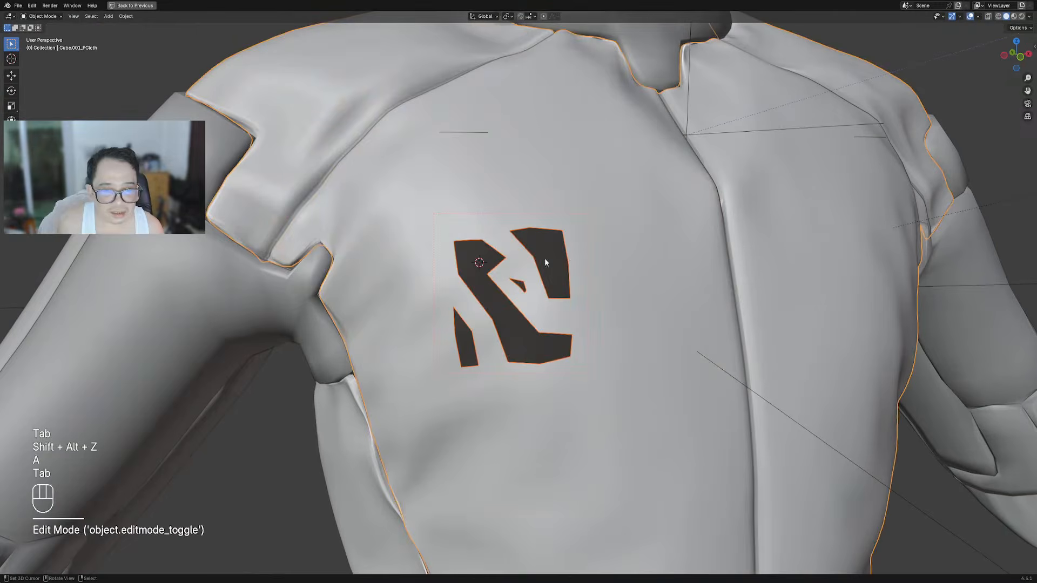
{"action": "left_click", "coordinate": [562, 254]}
{"action": "key", "text": "Tab"}
{"action": "key", "text": "a"}
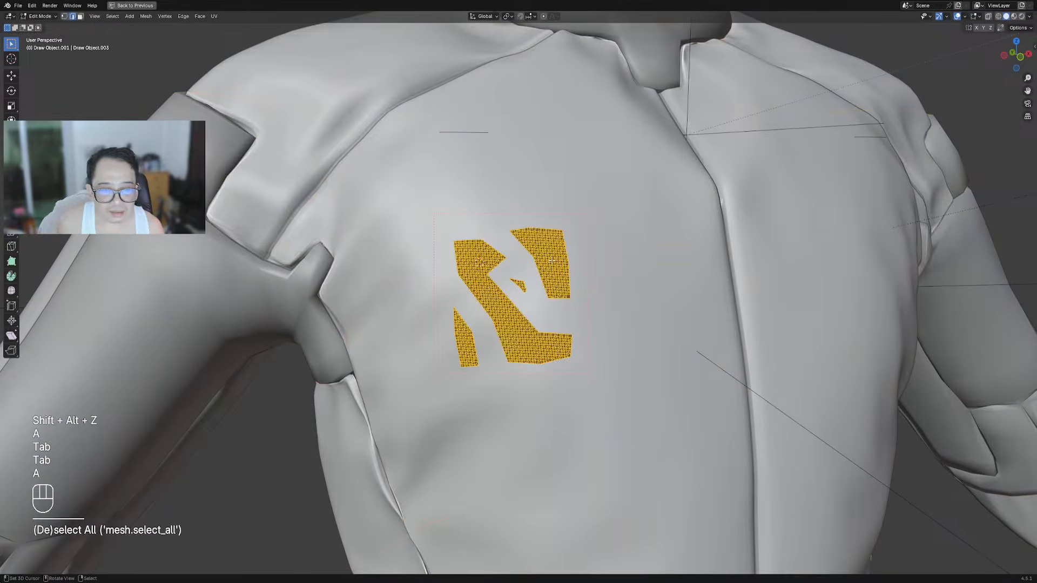
{"action": "scroll", "coordinate": [556, 238], "scroll_direction": "up", "scroll_amount": 3}
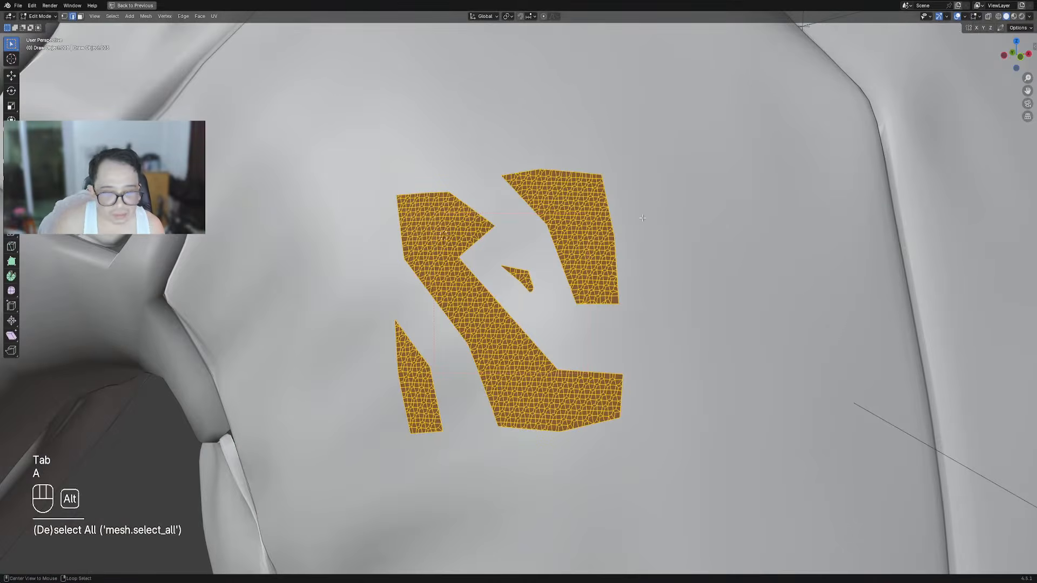
{"action": "key", "text": "alt+n"}
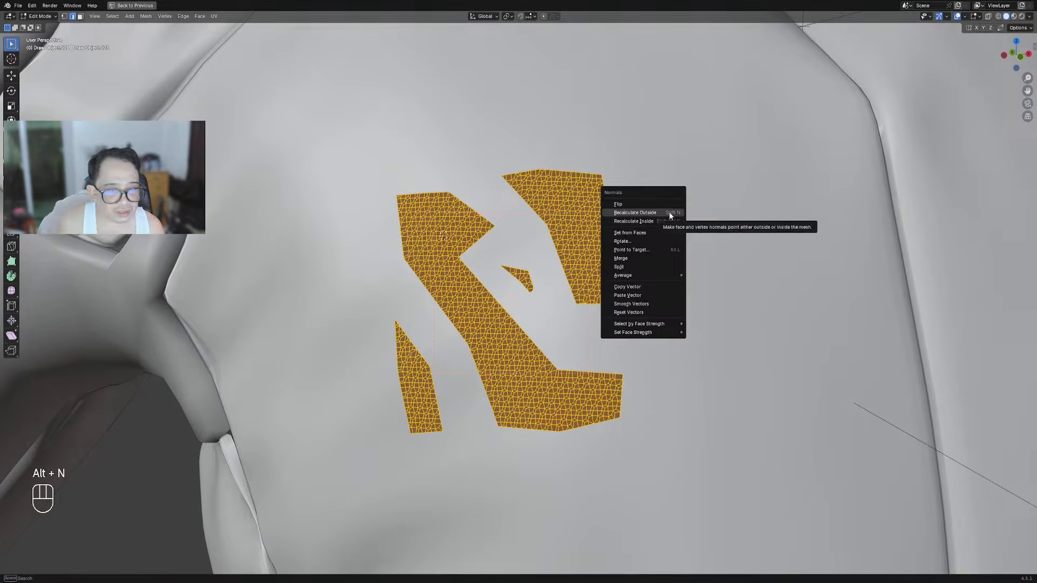
{"action": "left_click", "coordinate": [669, 212]}
{"action": "key", "text": "Tab"}
{"action": "scroll", "coordinate": [664, 216], "scroll_direction": "down", "scroll_amount": 10}
{"action": "key", "text": "shift+alt+z"}
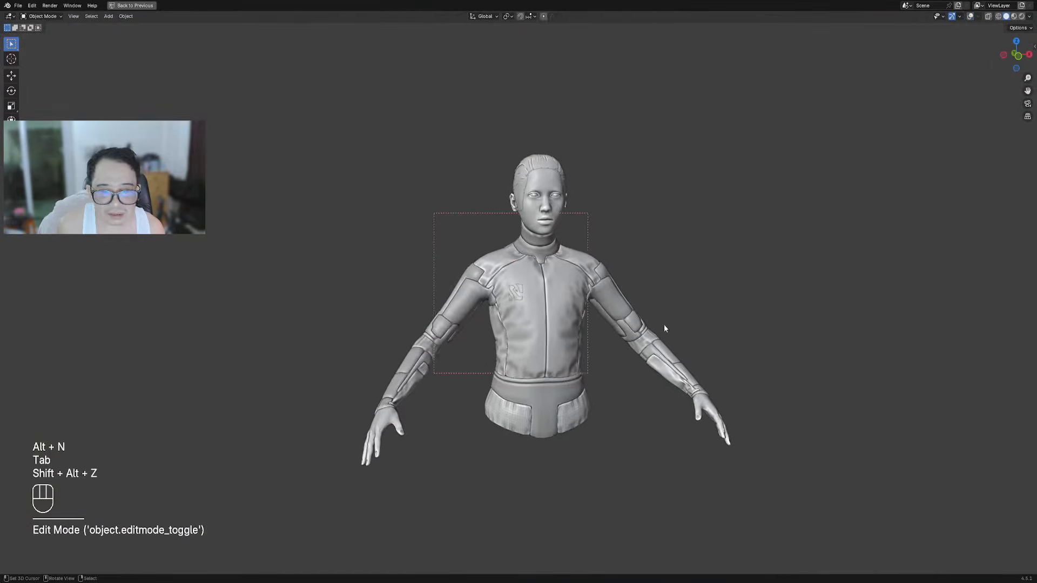
Clear the render region and save torso_armor.blend
{"action": "key", "text": "ctrl+alt+b"}
{"action": "key", "text": "ctrl+s"}
{"action": "scroll", "coordinate": [639, 300], "scroll_direction": "up", "scroll_amount": 6}
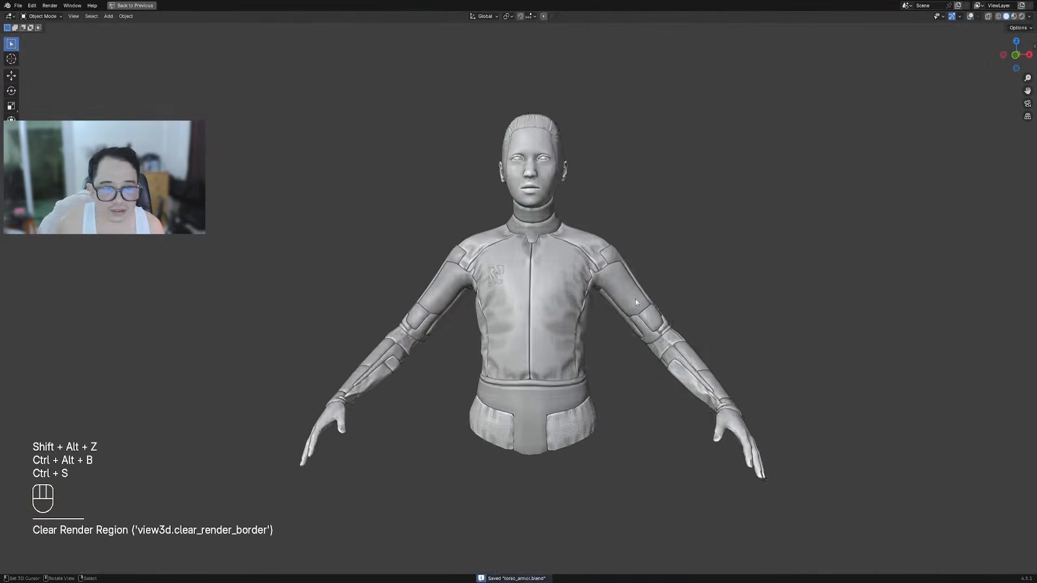
{"action": "scroll", "coordinate": [551, 231], "scroll_direction": "down", "scroll_amount": 6}
Preview the head in rendered shading inside a render region, with overlays hidden
{"action": "key", "text": "ctrl+b"}
{"action": "left_click_drag", "start_coordinate": [488, 161], "coordinate": [560, 289]}
{"action": "key", "text": "z"}
{"action": "key", "text": "z"}
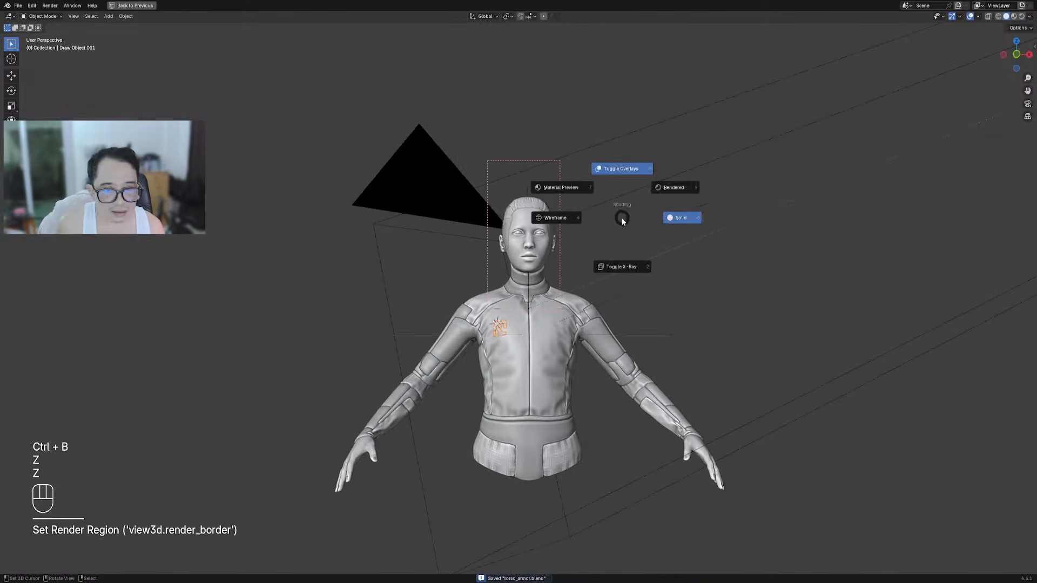
{"action": "left_click", "coordinate": [663, 187]}
{"action": "key", "text": "shift+alt+z"}
{"action": "middle_click_drag", "start_coordinate": [624, 189], "coordinate": [616, 212]}
Redraw a larger render region around the head and reframe the view
{"action": "key", "text": "ctrl+b"}
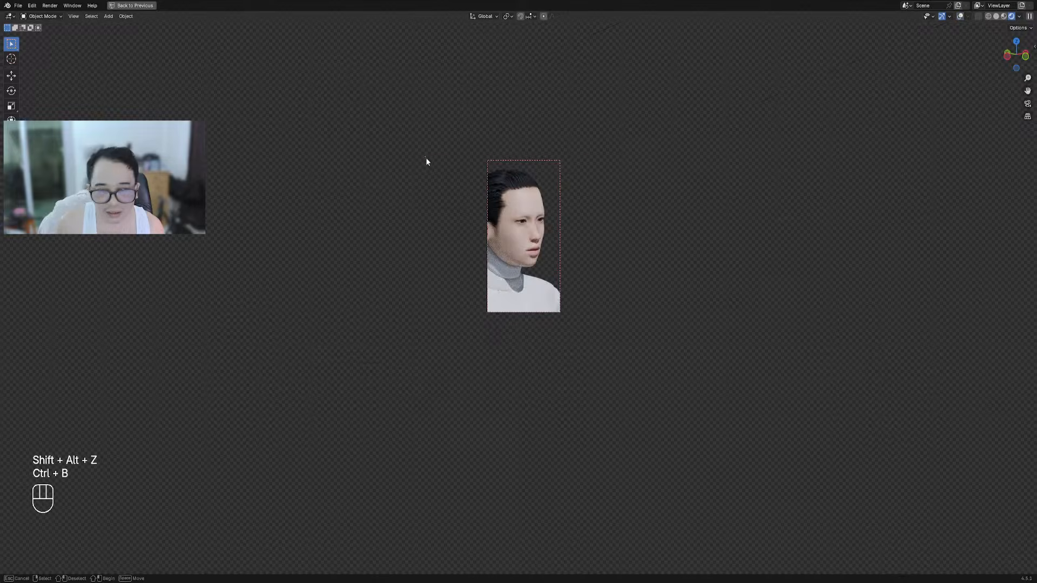
{"action": "left_click_drag", "start_coordinate": [425, 157], "coordinate": [612, 320]}
{"action": "mouse_move", "coordinate": [695, 259]}
{"action": "middle_mouse_down"}
{"action": "mouse_move", "coordinate": [652, 244]}
{"action": "mouse_move", "coordinate": [617, 314]}
{"action": "middle_mouse_up"}
{"action": "scroll", "coordinate": [651, 242], "scroll_direction": "up", "scroll_amount": 2}
{"action": "scroll", "coordinate": [618, 314], "scroll_direction": "up", "scroll_amount": 4}
{"action": "scroll", "coordinate": [507, 210], "scroll_direction": "down", "scroll_amount": 2}
{"action": "middle_click_drag", "start_coordinate": [487, 206], "coordinate": [507, 208]}
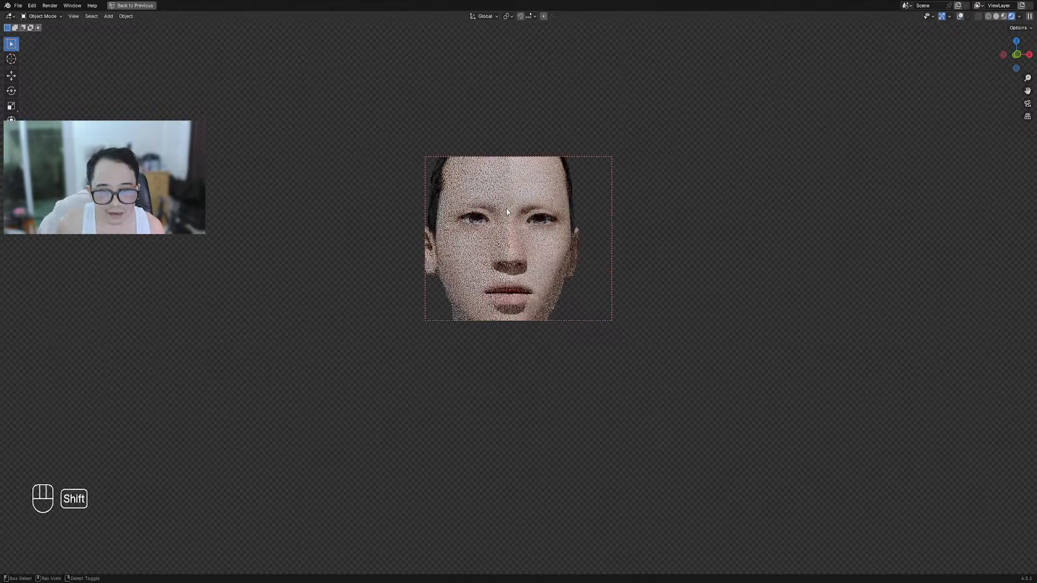
{"action": "scroll", "coordinate": [506, 208], "scroll_direction": "up", "scroll_amount": 3}
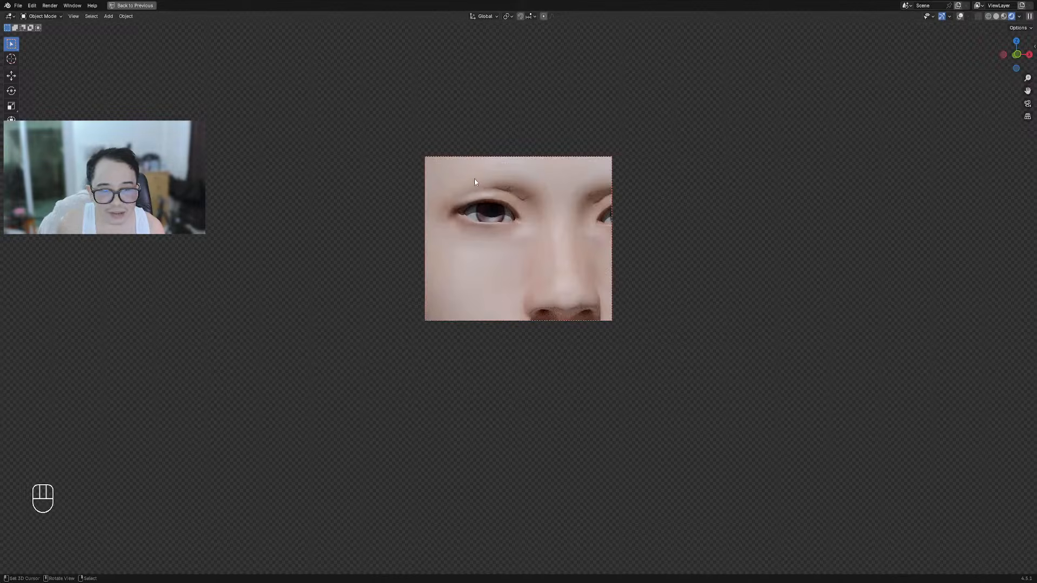
{"action": "scroll", "coordinate": [502, 222], "scroll_direction": "down", "scroll_amount": 6}
Clear the render region and return the viewport to solid shading
{"action": "key", "text": "ctrl+b"}
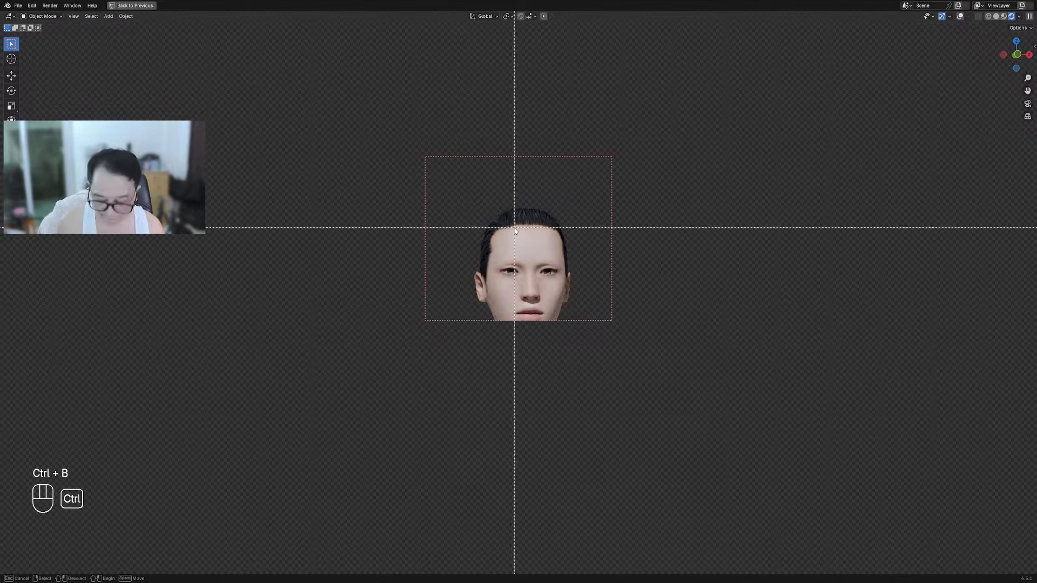
{"action": "right_click", "coordinate": [522, 253]}
{"action": "key", "text": "ctrl+alt+b"}
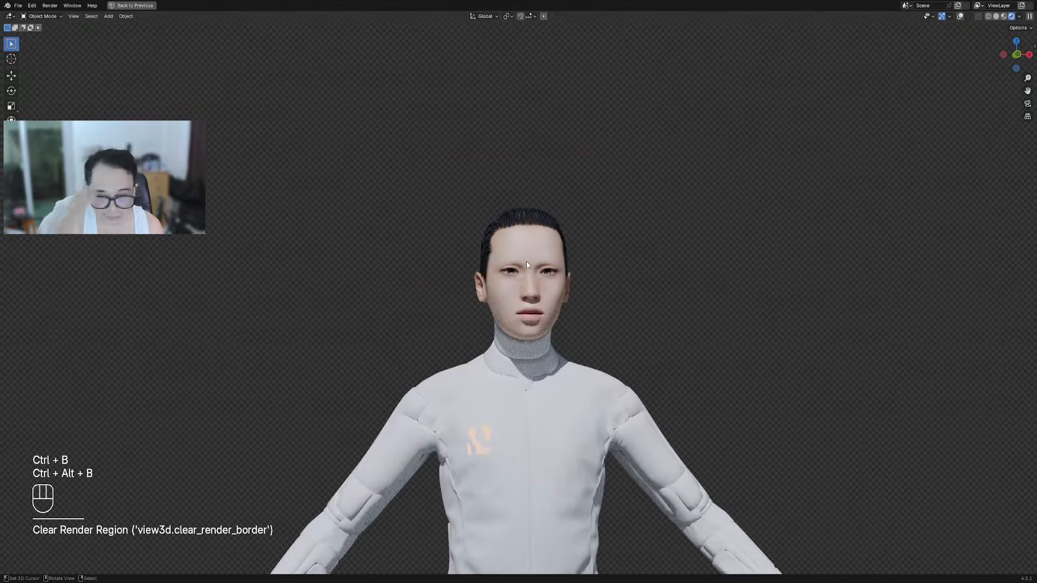
{"action": "middle_click_drag", "start_coordinate": [568, 399], "coordinate": [560, 271], "text": "shift"}
{"action": "scroll", "coordinate": [560, 271], "scroll_direction": "up", "scroll_amount": 1}
{"action": "key", "text": "z"}
{"action": "left_click", "coordinate": [644, 273]}
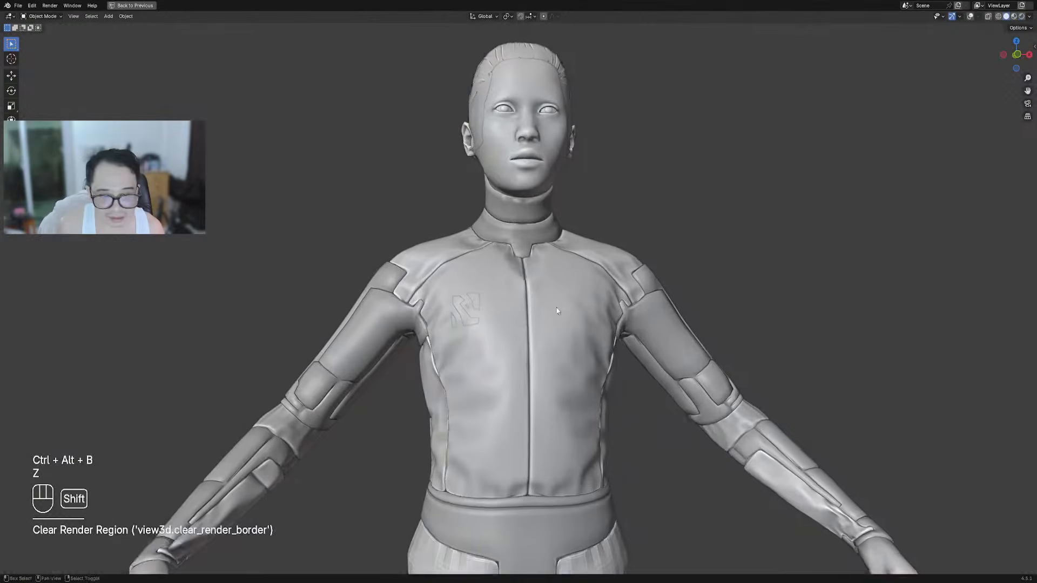
Select the jacket, then Cube.001 with its arm, collar and belt pieces
{"action": "middle_click_drag", "start_coordinate": [558, 311], "coordinate": [581, 301], "text": "shift"}
{"action": "scroll", "coordinate": [580, 301], "scroll_direction": "up", "scroll_amount": 1}
{"action": "left_click", "coordinate": [567, 304]}
{"action": "scroll", "coordinate": [567, 304], "scroll_direction": "down", "scroll_amount": 1}
{"action": "key", "text": "shift+alt+z"}
{"action": "middle_click_drag", "start_coordinate": [514, 298], "coordinate": [543, 310]}
{"action": "scroll", "coordinate": [473, 326], "scroll_direction": "down", "scroll_amount": 3}
{"action": "middle_click_drag", "start_coordinate": [473, 326], "coordinate": [630, 296], "text": "shift"}
{"action": "right_click", "coordinate": [480, 294]}
{"action": "key", "text": "g"}
{"action": "right_click", "coordinate": [662, 243]}
Save torso_armor.blend and bring up the Random Flow tools menu
{"action": "middle_click_drag", "start_coordinate": [823, 259], "coordinate": [625, 250]}
{"action": "key", "text": "shift+alt+z"}
{"action": "key", "text": "ctrl+s"}
{"action": "scroll", "coordinate": [626, 210], "scroll_direction": "up", "scroll_amount": 3}
{"action": "key", "text": "shift+q"}
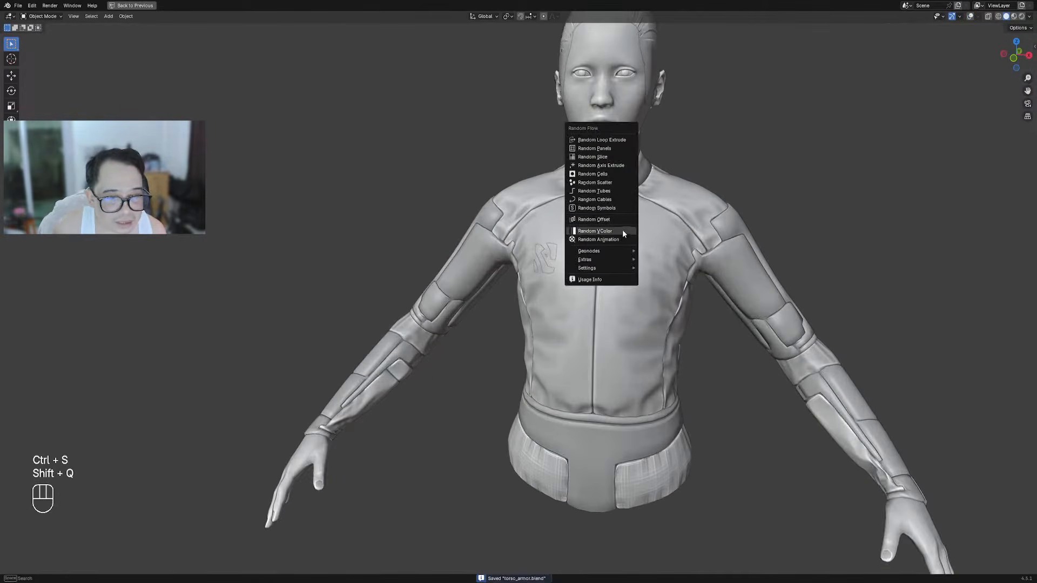
Apply Random VColor with the 'no saturation value 3' preset, Limit Sharp and Mark Sharp
{"action": "left_click", "coordinate": [622, 231]}
{"action": "left_click", "coordinate": [670, 249]}
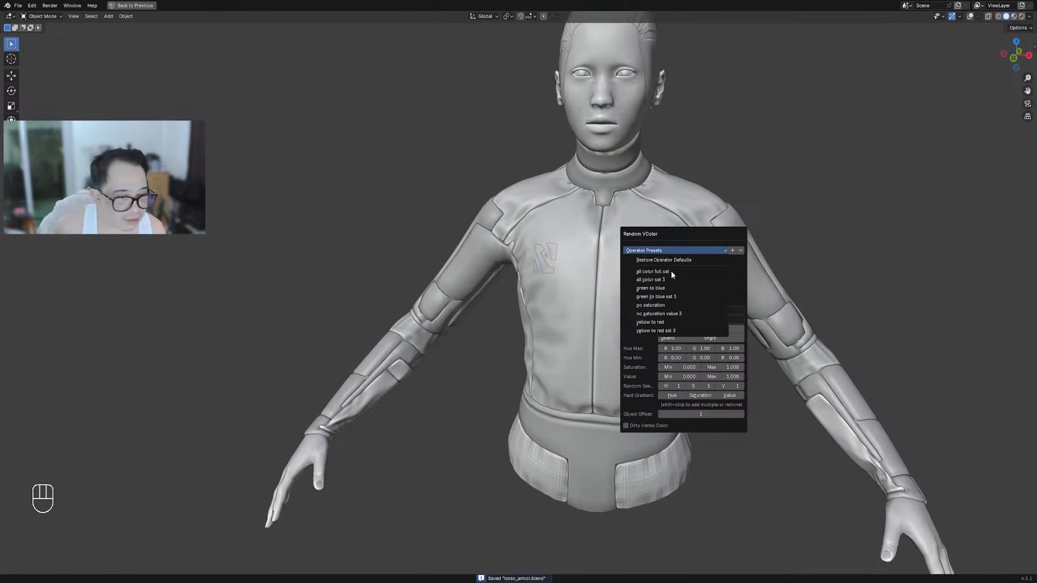
{"action": "left_click", "coordinate": [670, 314]}
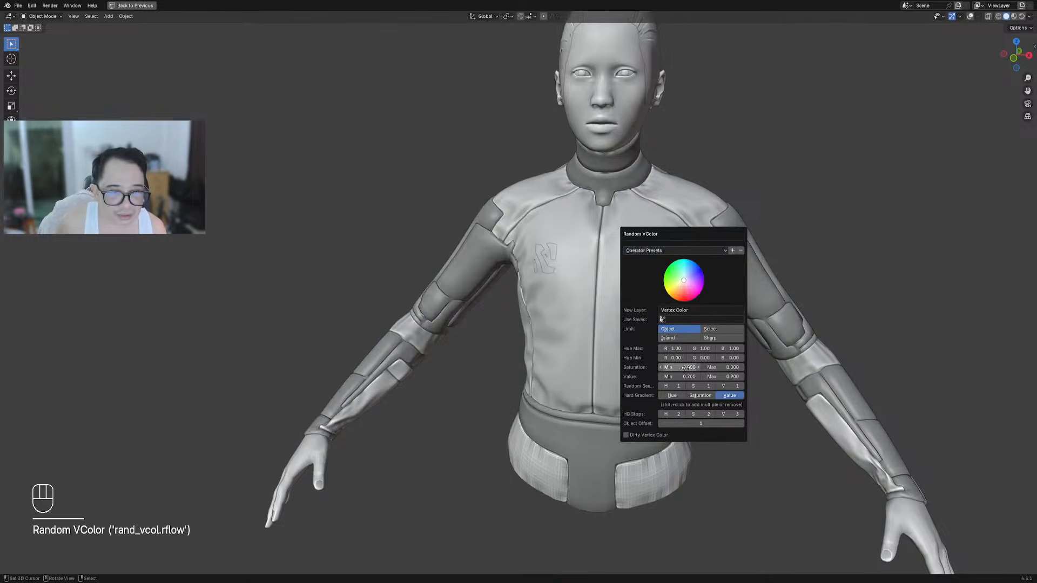
{"action": "left_click", "coordinate": [684, 339]}
{"action": "key", "text": "ctrl"}
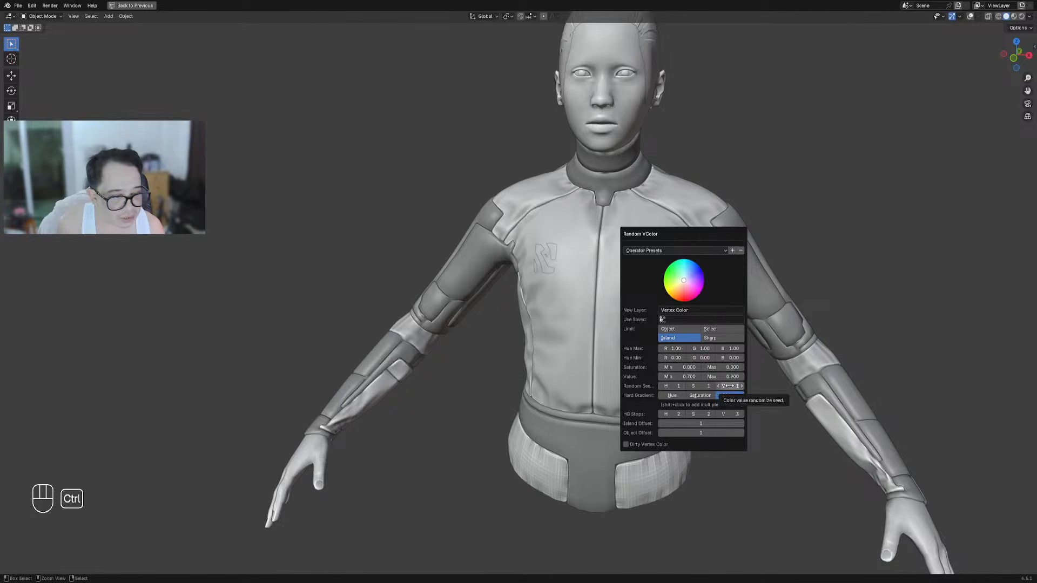
{"action": "left_click", "coordinate": [721, 339]}
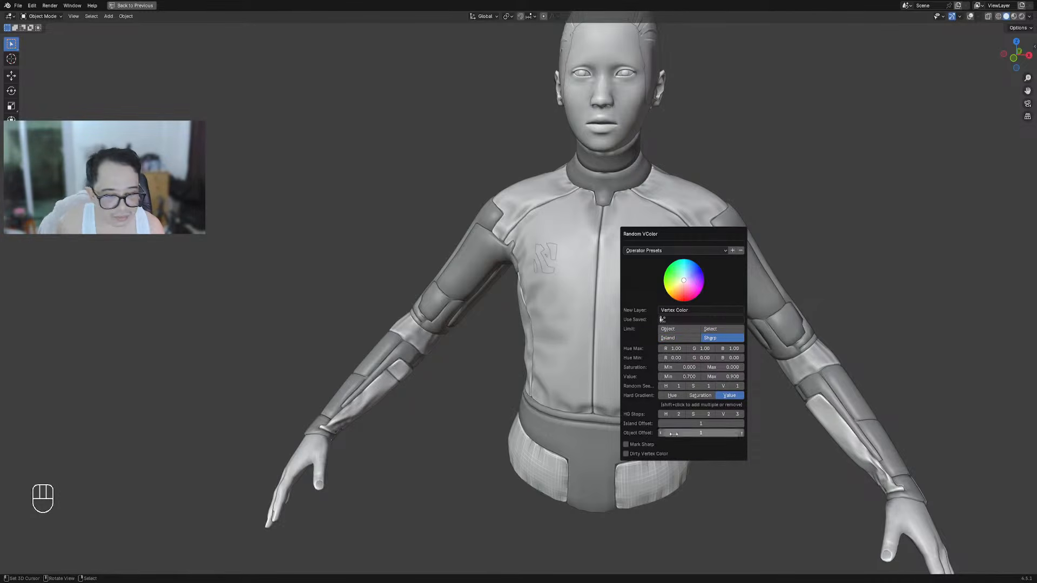
{"action": "left_click", "coordinate": [646, 445]}
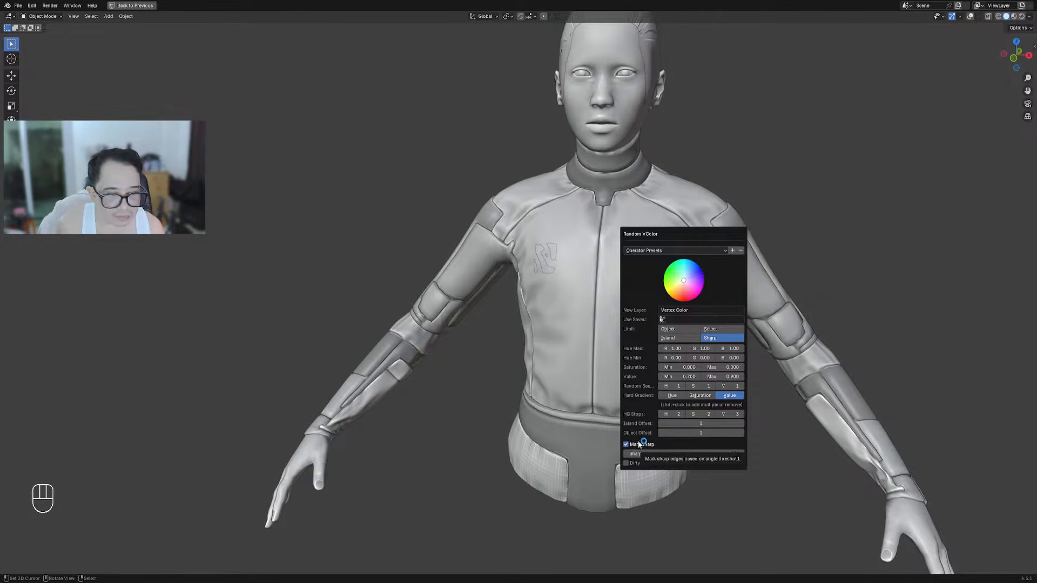
Raise the Random VColor seed value and check the panel variation around the figure
{"action": "middle_click_drag", "start_coordinate": [528, 273], "coordinate": [733, 242]}
{"action": "key", "text": "F9"}
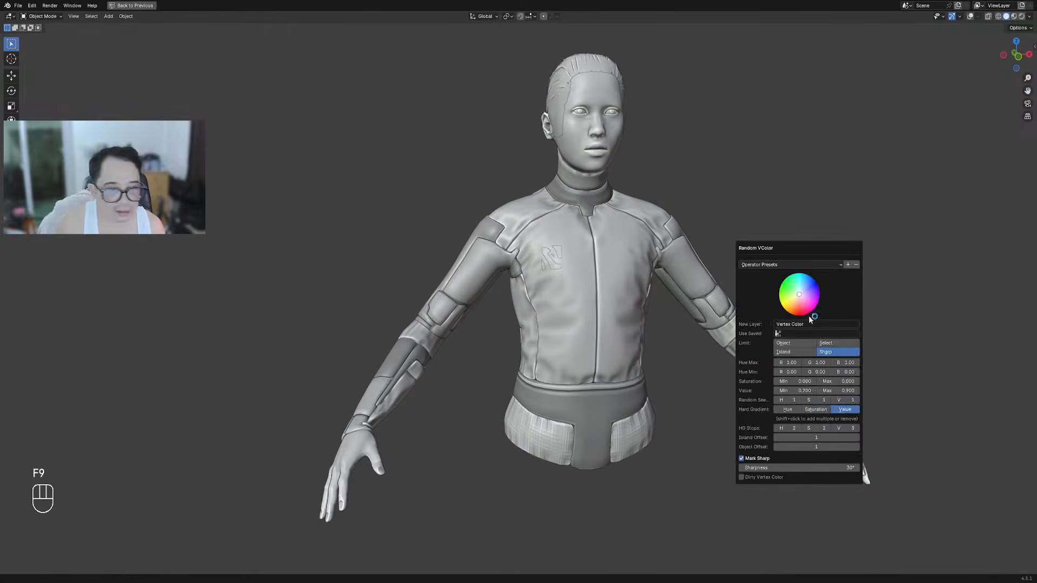
{"action": "scroll", "coordinate": [843, 401], "scroll_direction": "up", "scroll_amount": 4, "text": "ctrl"}
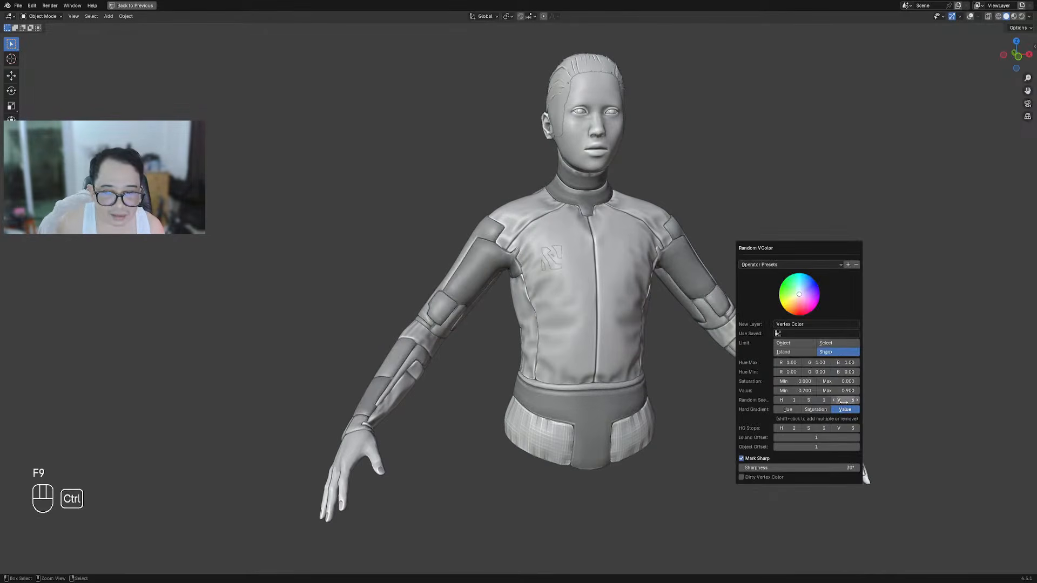
{"action": "scroll", "coordinate": [842, 401], "scroll_direction": "up", "scroll_amount": 2, "text": "ctrl"}
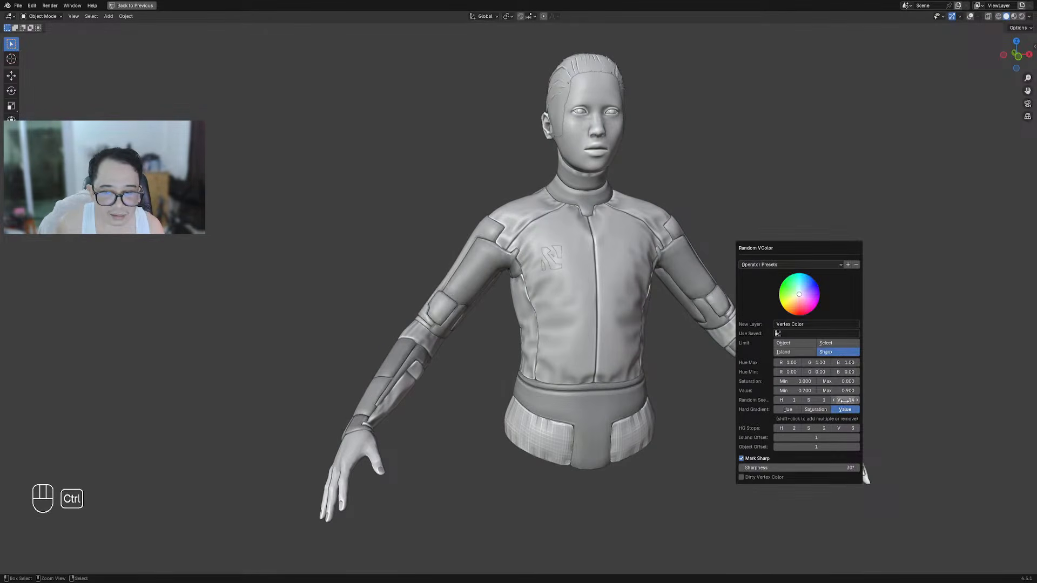
{"action": "middle_click_drag", "start_coordinate": [519, 311], "coordinate": [669, 293]}
{"action": "key", "text": "F9"}
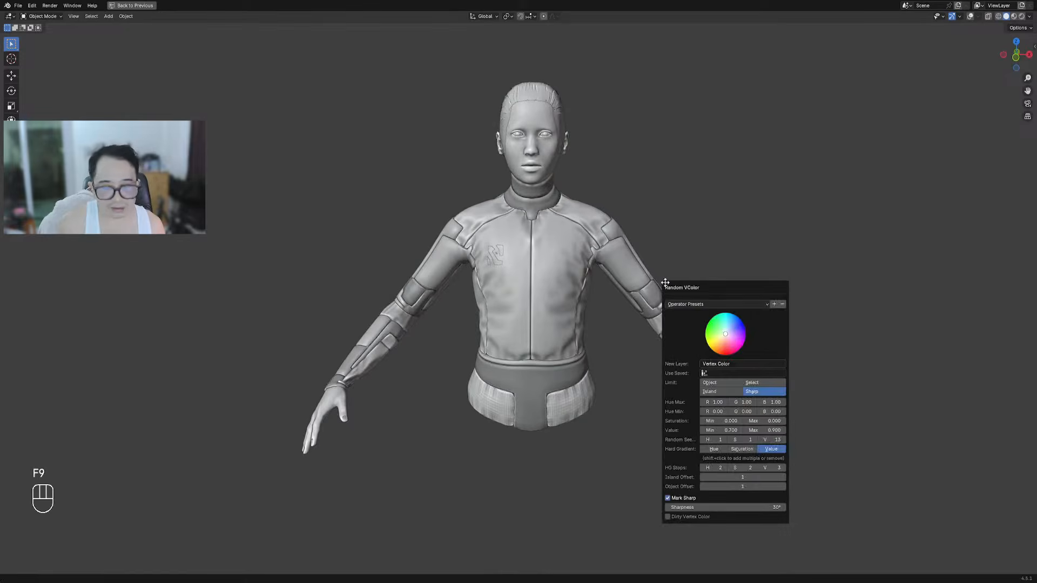
{"action": "scroll", "coordinate": [771, 441], "scroll_direction": "up", "scroll_amount": 3, "text": "ctrl"}
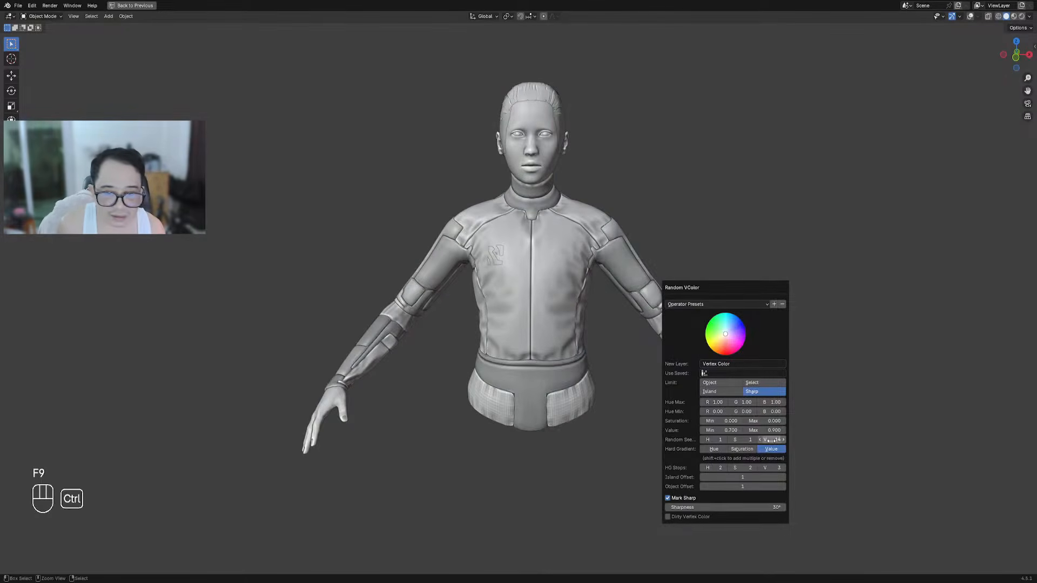
{"action": "middle_click_drag", "start_coordinate": [437, 366], "coordinate": [523, 316]}
{"action": "scroll", "coordinate": [357, 269], "scroll_direction": "down", "scroll_amount": 10}
Move the armored jacket along X to sit beside the figure
{"action": "key", "text": "alt+a"}
{"action": "left_click_drag", "start_coordinate": [272, 246], "coordinate": [328, 301]}
{"action": "key", "text": "g"}
{"action": "key", "text": "x"}
{"action": "left_click", "coordinate": [502, 298]}
{"action": "scroll", "coordinate": [515, 301], "scroll_direction": "up", "scroll_amount": 7}
{"action": "scroll", "coordinate": [441, 311], "scroll_direction": "up", "scroll_amount": 5}
Select the armored jacket and switch the Compositor area to the Shader Editor
{"action": "key", "text": "shift+alt+z"}
{"action": "left_click", "coordinate": [399, 289]}
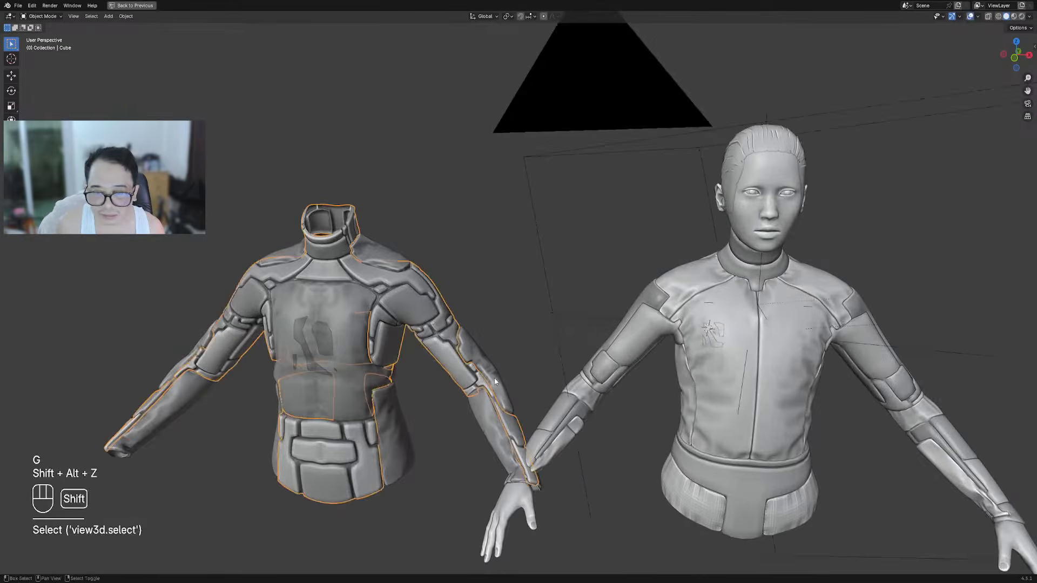
{"action": "key", "text": "ctrl+space"}
{"action": "scroll", "coordinate": [466, 378], "scroll_direction": "up", "scroll_amount": 2}
{"action": "middle_click_drag", "start_coordinate": [184, 439], "coordinate": [290, 396]}
{"action": "left_click", "coordinate": [11, 358]}
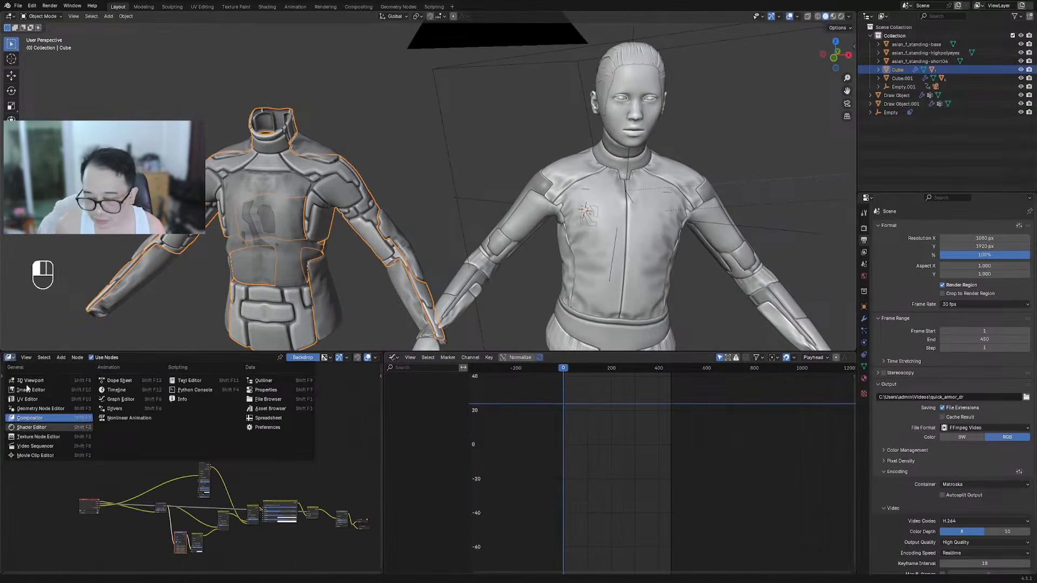
{"action": "left_click", "coordinate": [49, 428]}
{"action": "scroll", "coordinate": [135, 431], "scroll_direction": "up", "scroll_amount": 4}
Copy the jacket's rflow_cloth material onto the figure's arm and Cube_PCloth chest plate
{"action": "left_click_drag", "start_coordinate": [210, 360], "coordinate": [503, 232]}
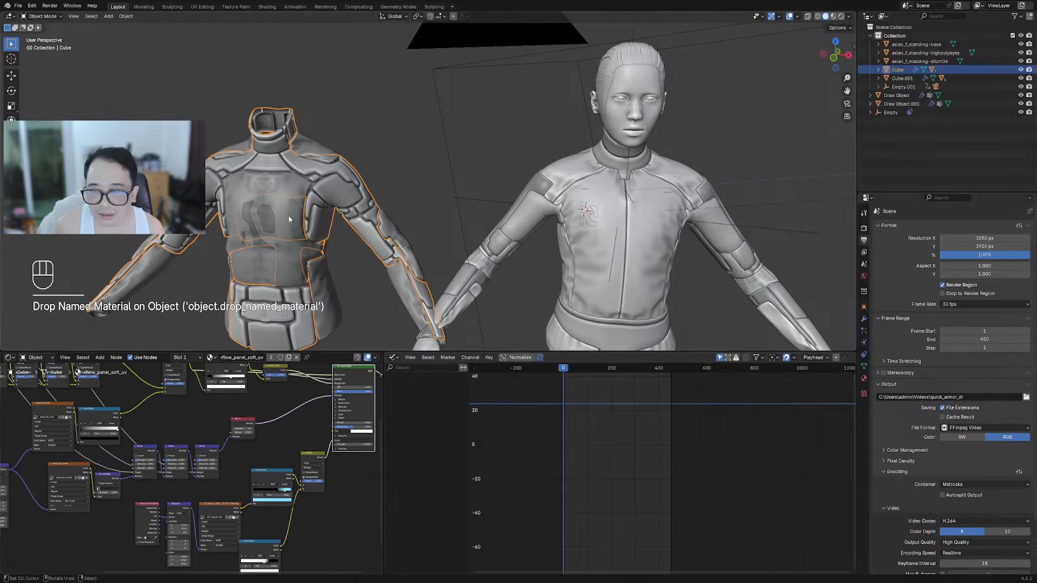
{"action": "left_click", "coordinate": [276, 287]}
{"action": "left_click_drag", "start_coordinate": [210, 360], "coordinate": [607, 237]}
{"action": "scroll", "coordinate": [575, 221], "scroll_direction": "up", "scroll_amount": 4}
{"action": "scroll", "coordinate": [574, 222], "scroll_direction": "down", "scroll_amount": 5}
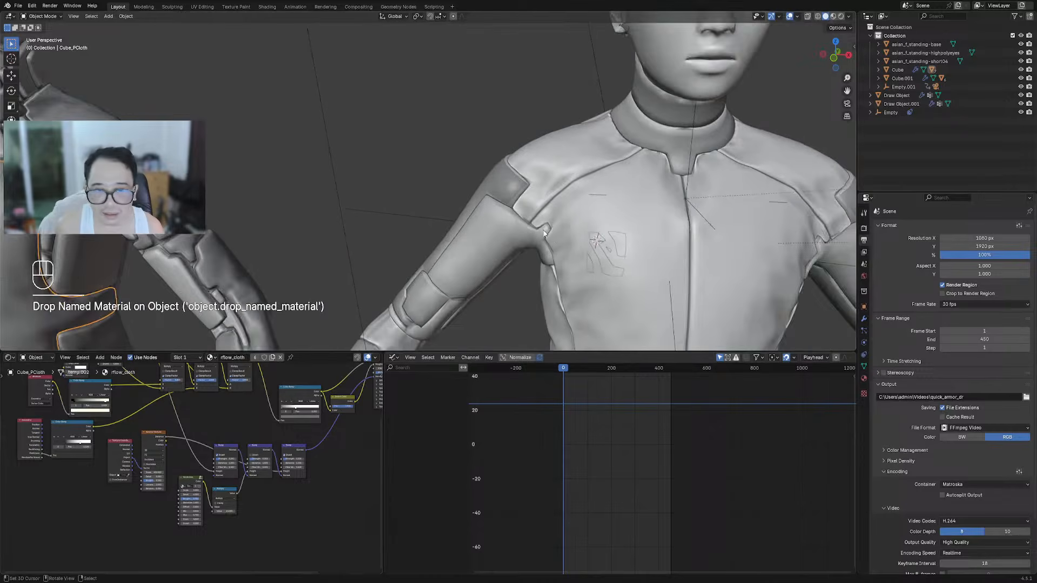
Give Draw Object.001, the chest logo, the rflow_cloth.001 material and preview it rendered
{"action": "left_click", "coordinate": [96, 245]}
{"action": "scroll", "coordinate": [594, 224], "scroll_direction": "up", "scroll_amount": 5}
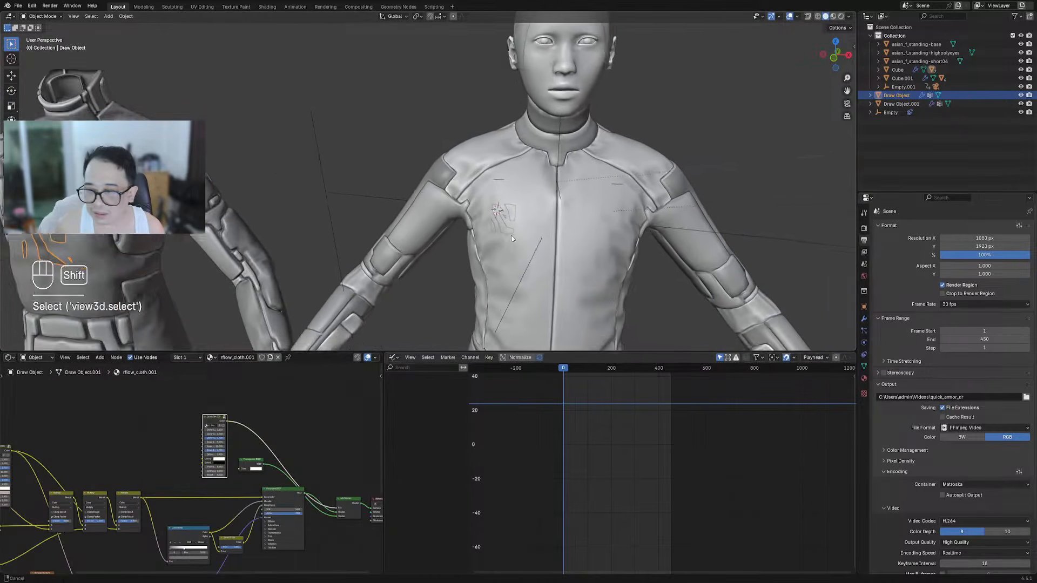
{"action": "left_click_drag", "start_coordinate": [210, 357], "coordinate": [459, 199]}
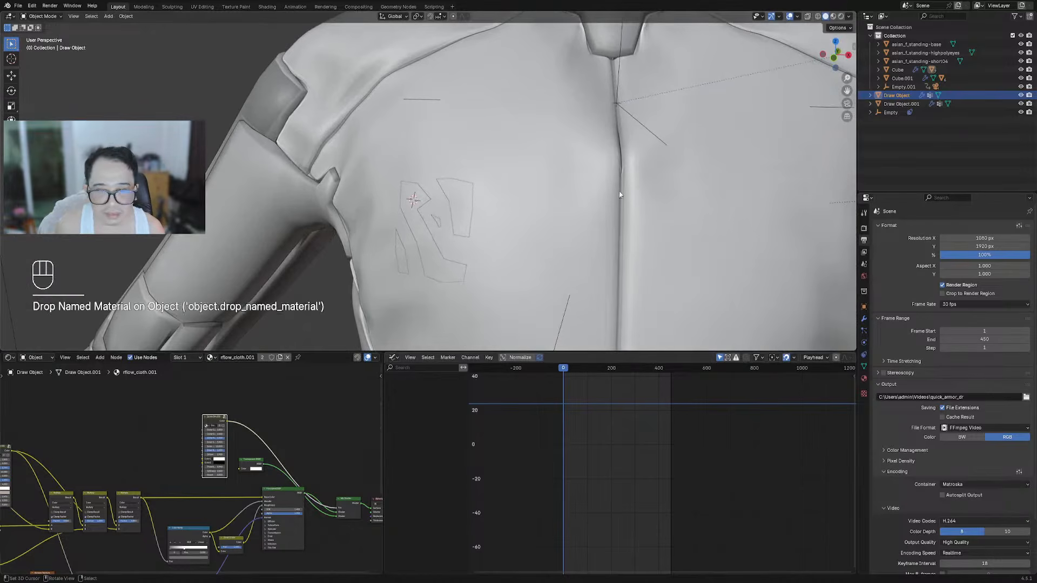
{"action": "scroll", "coordinate": [611, 192], "scroll_direction": "down", "scroll_amount": 5}
{"action": "key", "text": "z"}
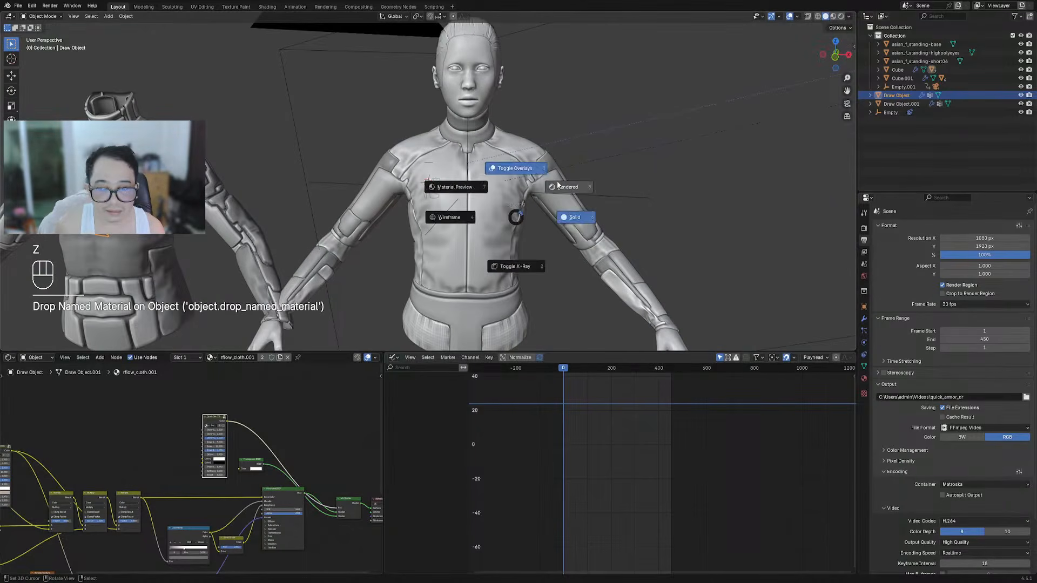
{"action": "left_click", "coordinate": [562, 187]}
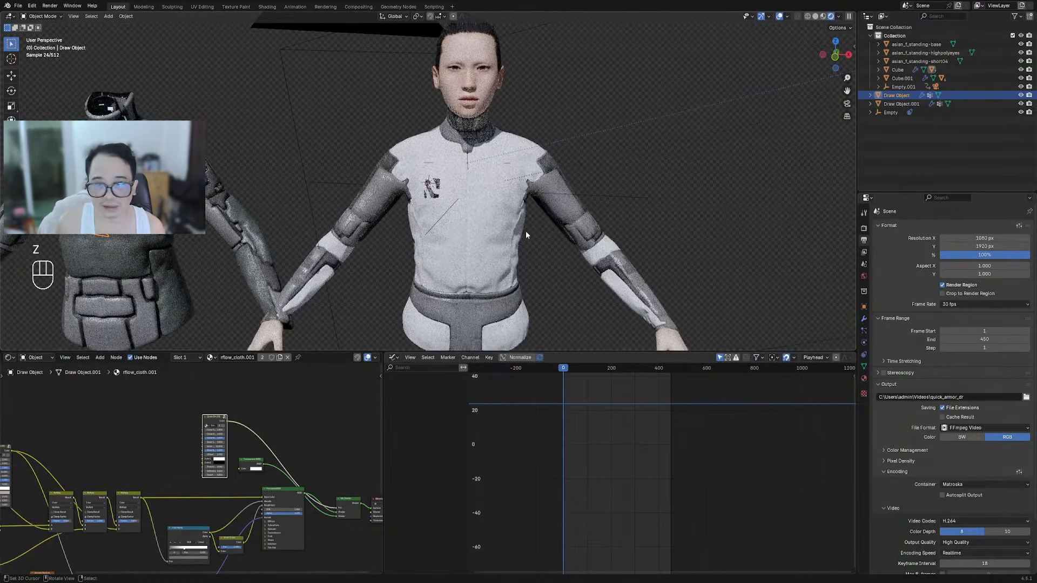
Apply the original jacket's rflow_cloth material to Cube.001_PCloth in solid view
{"action": "key", "text": "z"}
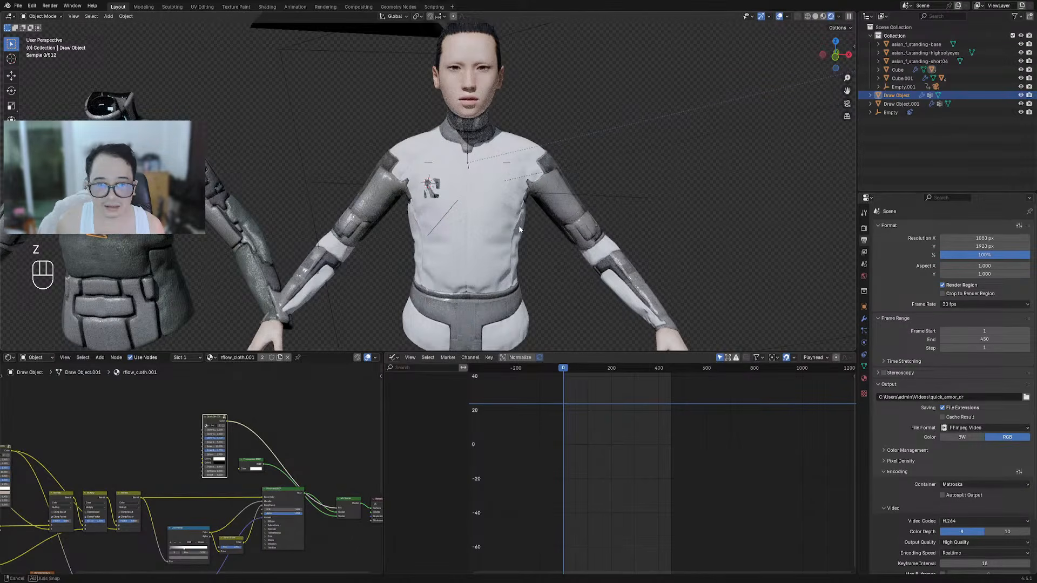
{"action": "middle_click_drag", "start_coordinate": [516, 227], "coordinate": [537, 222]}
{"action": "key", "text": "z"}
{"action": "left_click", "coordinate": [572, 221]}
{"action": "left_click", "coordinate": [468, 246]}
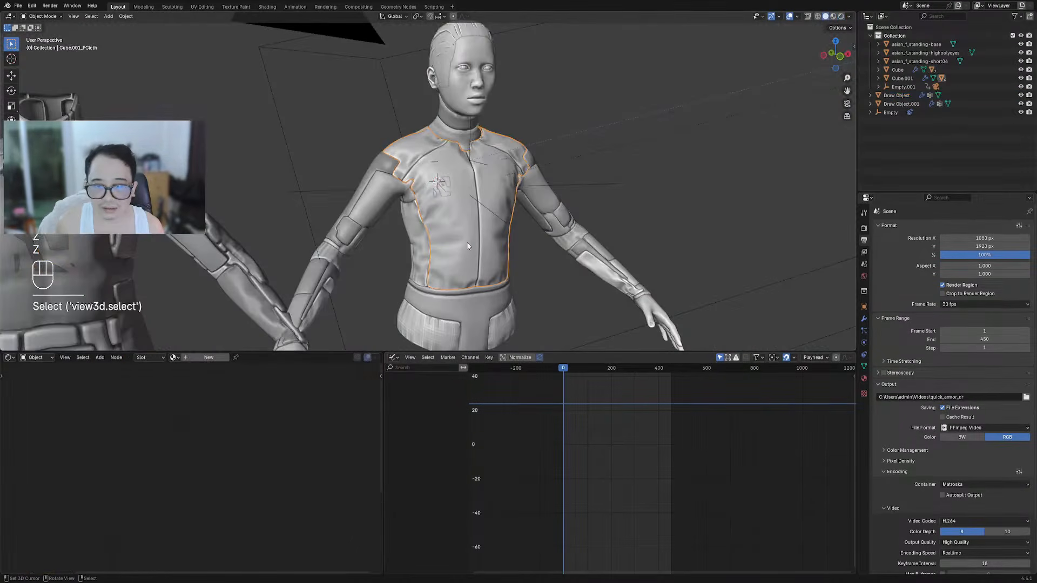
{"action": "scroll", "coordinate": [401, 252], "scroll_direction": "down", "scroll_amount": 3}
{"action": "middle_click_drag", "start_coordinate": [381, 241], "coordinate": [426, 238], "text": "shift"}
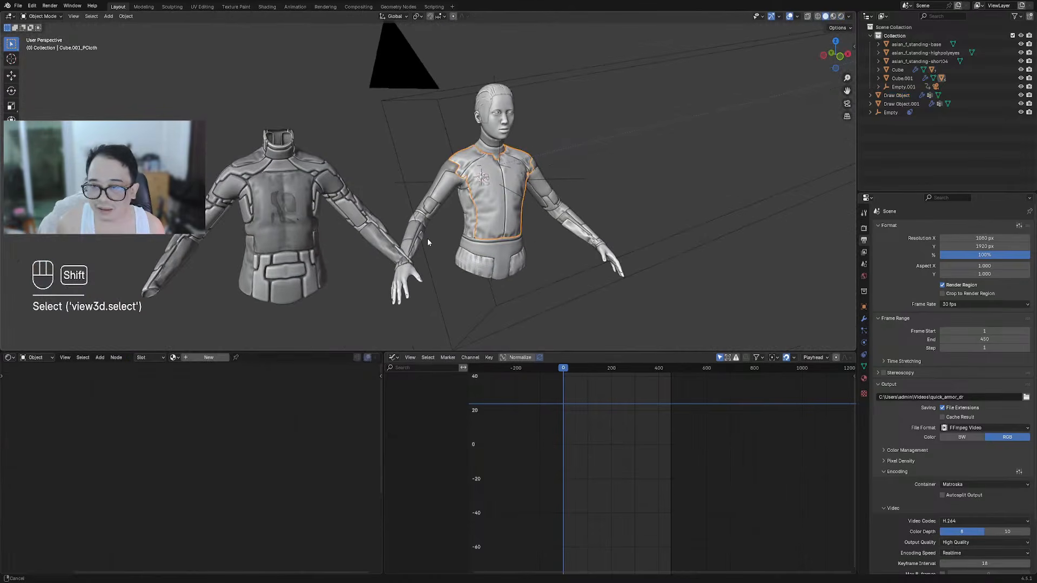
{"action": "left_click", "coordinate": [281, 210]}
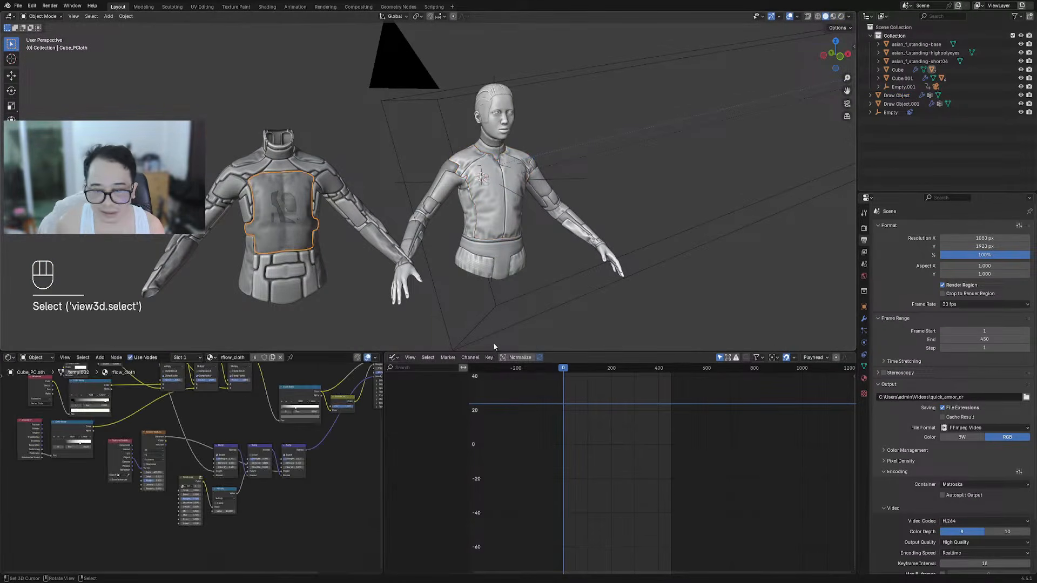
{"action": "left_click_drag", "start_coordinate": [232, 356], "coordinate": [488, 216]}
Move the original jacket along X off to the left of the bust
{"action": "mouse_move", "coordinate": [270, 142]}
{"action": "left_mouse_down"}
{"action": "mouse_move", "coordinate": [356, 246]}
{"action": "mouse_move", "coordinate": [409, 274]}
{"action": "left_mouse_up"}
{"action": "key", "text": "g"}
{"action": "key", "text": "x"}
{"action": "left_click", "coordinate": [574, 181]}
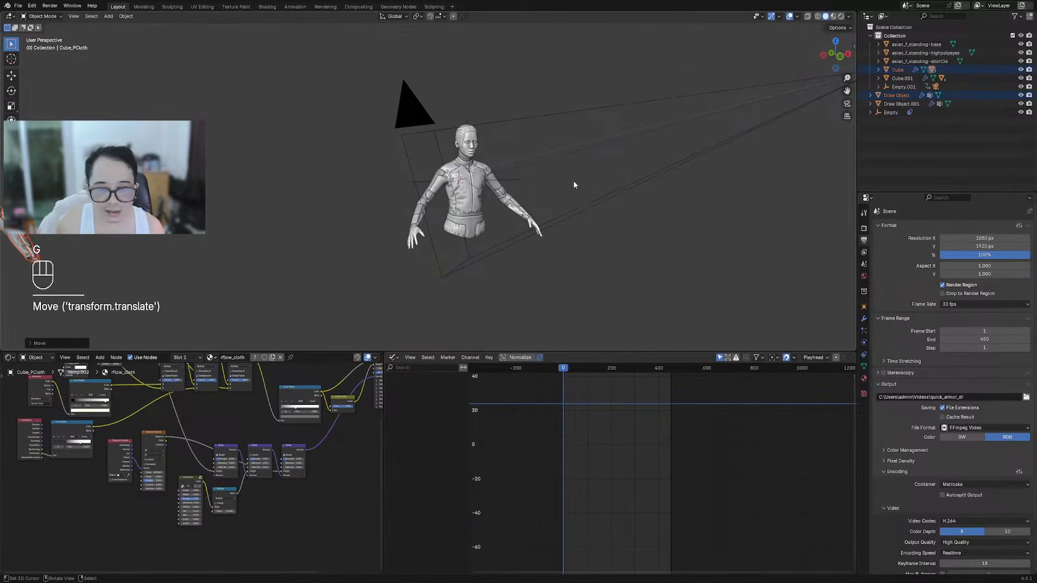
{"action": "scroll", "coordinate": [574, 187], "scroll_direction": "up", "scroll_amount": 8}
{"action": "middle_click_drag", "start_coordinate": [596, 261], "coordinate": [495, 212], "text": "shift"}
View the suited bust rendered without overlays and show its Attribute and Color Ramp nodes
{"action": "key", "text": "z"}
{"action": "left_click", "coordinate": [549, 183]}
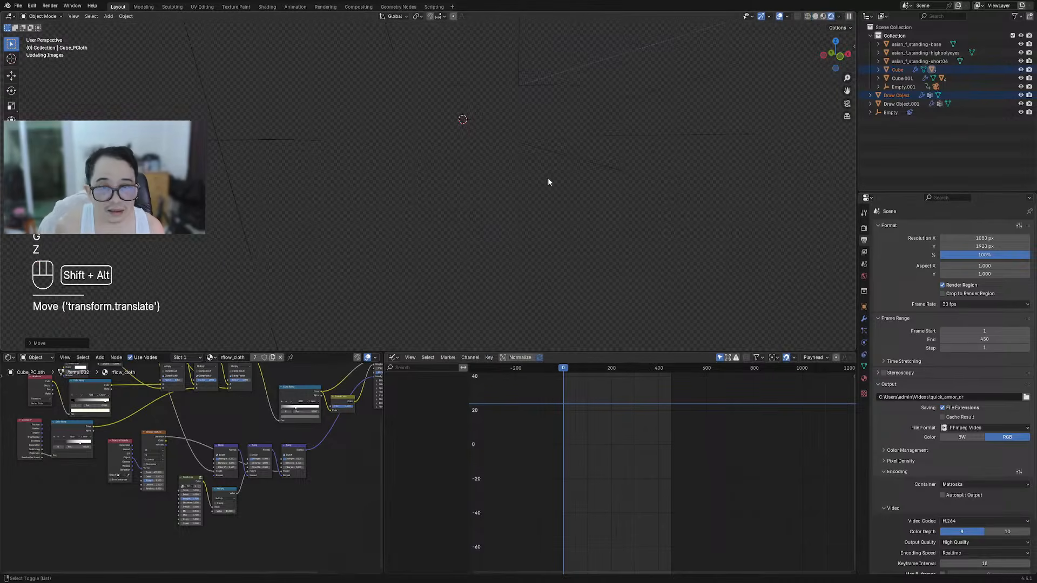
{"action": "key", "text": "shift+alt+z"}
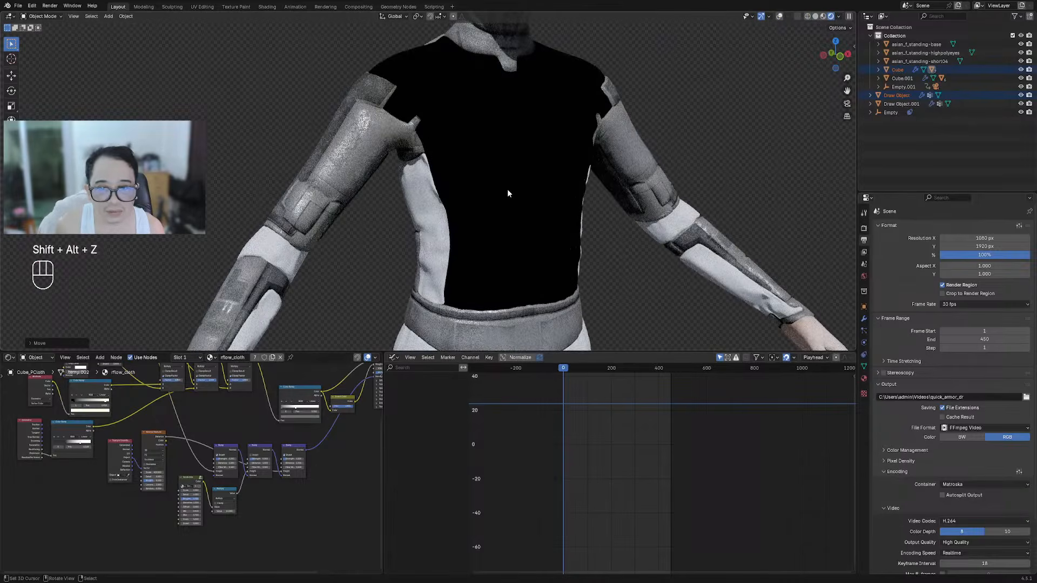
{"action": "left_click", "coordinate": [507, 192]}
{"action": "scroll", "coordinate": [511, 196], "scroll_direction": "down", "scroll_amount": 5}
{"action": "middle_click_drag", "start_coordinate": [64, 484], "coordinate": [185, 552]}
{"action": "scroll", "coordinate": [187, 494], "scroll_direction": "up", "scroll_amount": 2}
{"action": "scroll", "coordinate": [212, 413], "scroll_direction": "up", "scroll_amount": 2}
Set the whole suit mesh's vertex colour to 0.77 light grey
{"action": "key", "text": "Tab"}
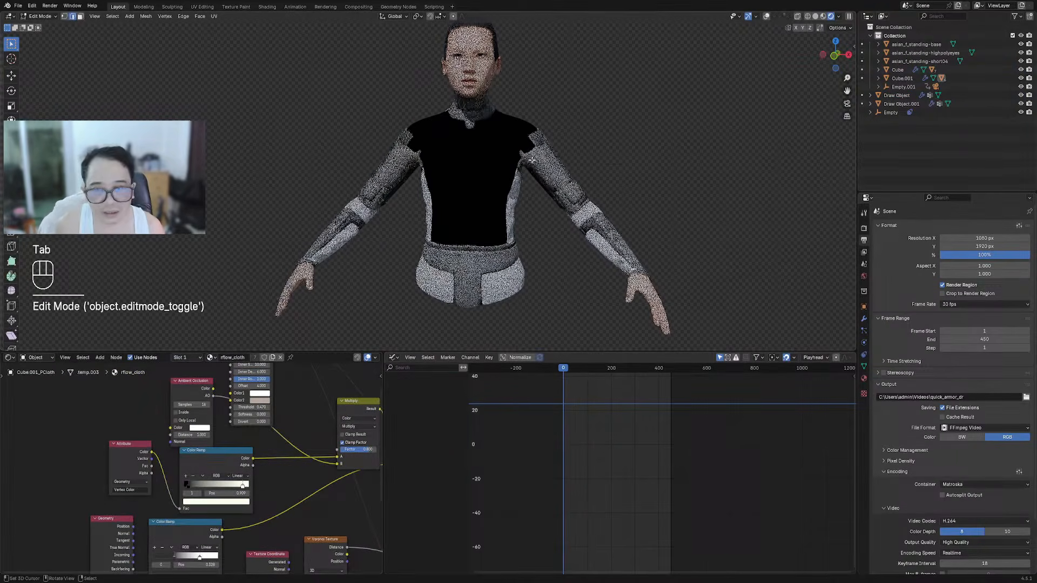
{"action": "key", "text": "shift+alt+z"}
{"action": "scroll", "coordinate": [509, 97], "scroll_direction": "up", "scroll_amount": 4}
{"action": "key", "text": "a"}
{"action": "key", "text": "shift+ctrl+x"}
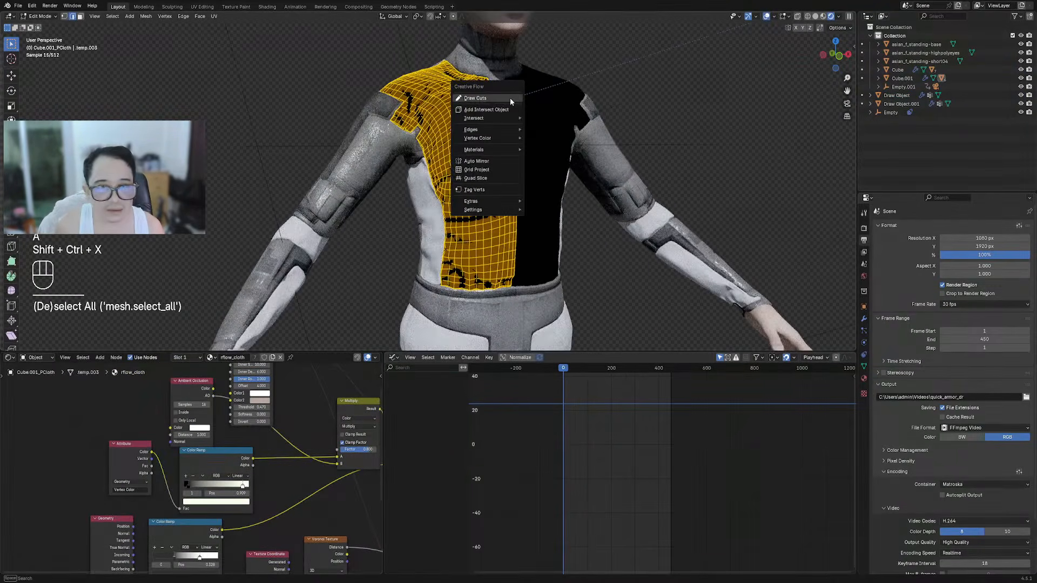
{"action": "mouse_move", "coordinate": [492, 132]}
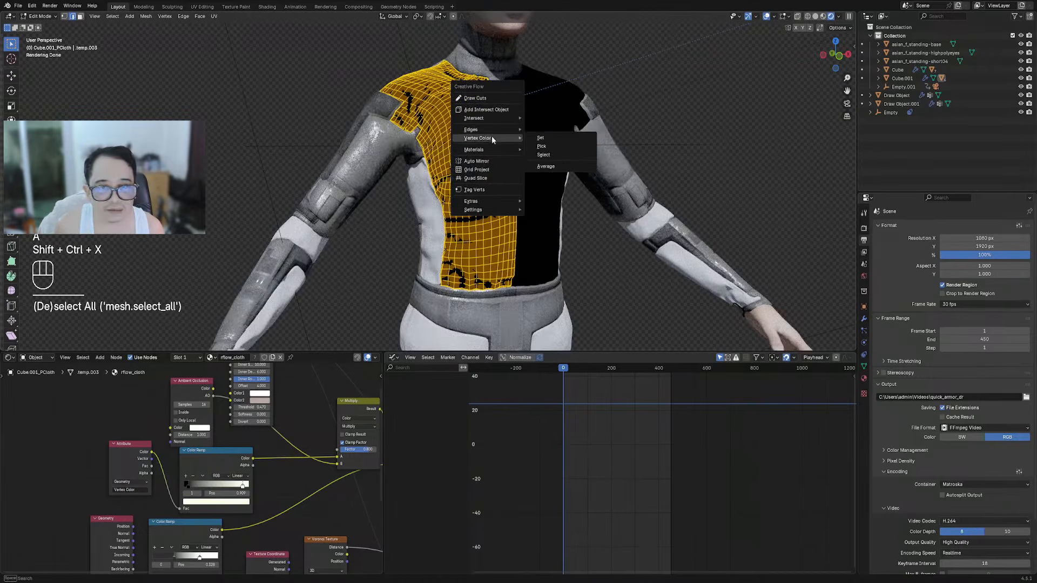
{"action": "left_click", "coordinate": [556, 139]}
{"action": "left_click_drag", "start_coordinate": [657, 161], "coordinate": [657, 164]}
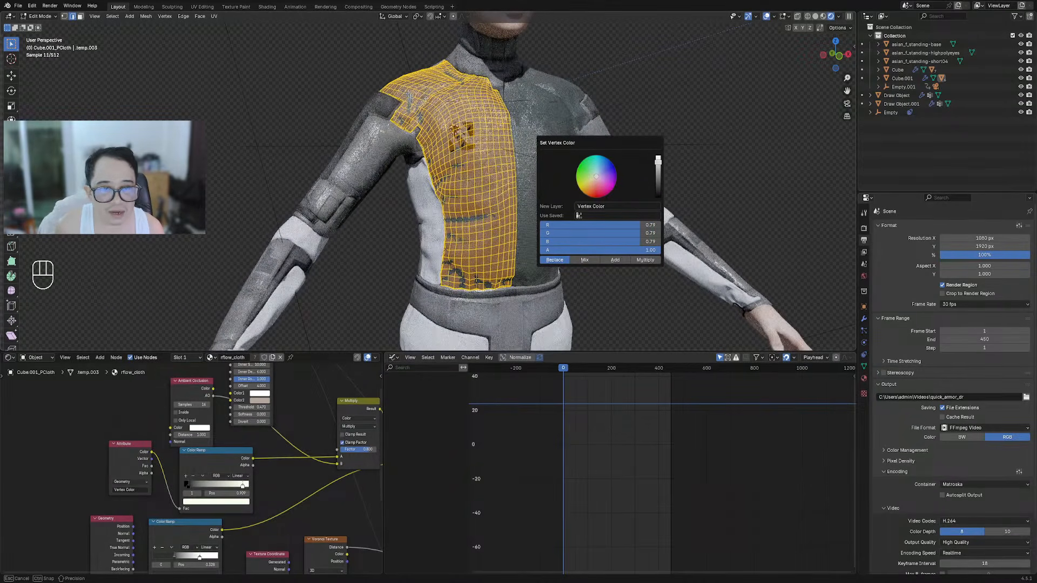
{"action": "key", "text": "Tab"}
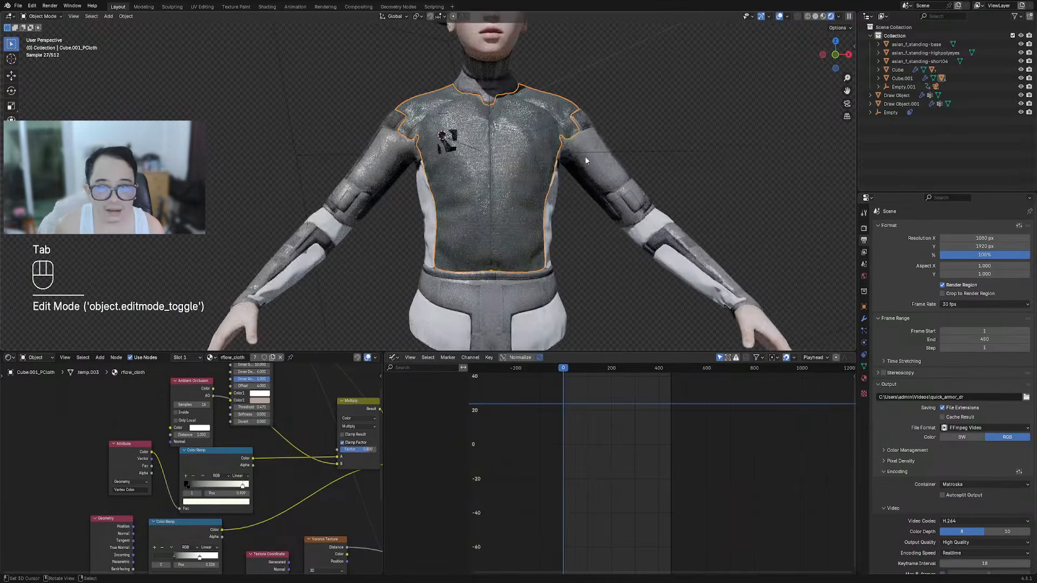
Set the chest decal's vertex colour to a lighter 0.83 grey, then reselect the suit
{"action": "mouse_move", "coordinate": [443, 235]}
{"action": "middle_mouse_down"}
{"action": "mouse_move", "coordinate": [464, 224]}
{"action": "mouse_move", "coordinate": [425, 224]}
{"action": "mouse_move", "coordinate": [464, 216]}
{"action": "middle_mouse_up"}
{"action": "scroll", "coordinate": [459, 183], "scroll_direction": "up", "scroll_amount": 4}
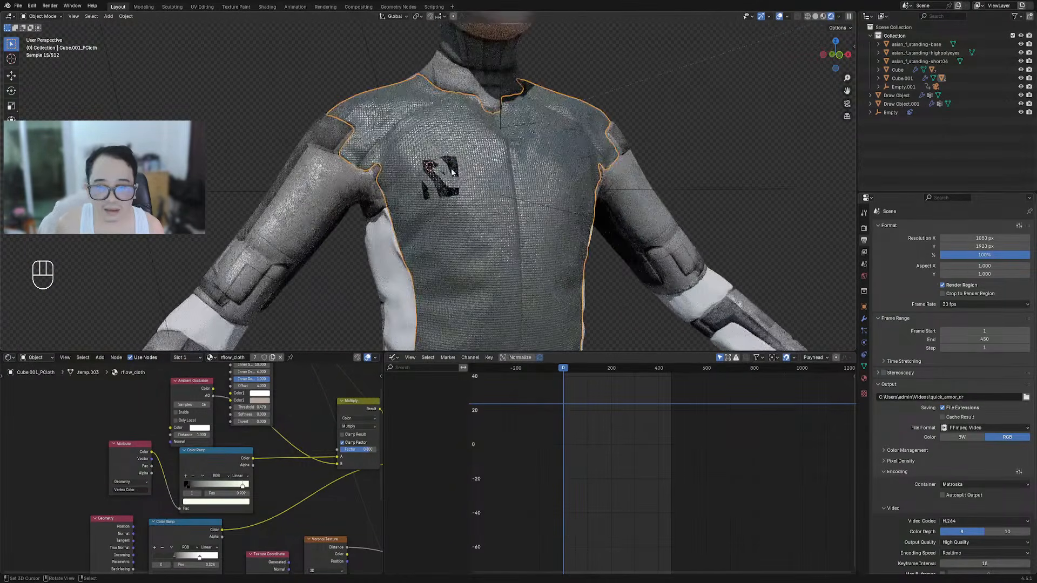
{"action": "left_click", "coordinate": [452, 170]}
{"action": "key", "text": "Tab"}
{"action": "key", "text": "a"}
{"action": "key", "text": "shift+ctrl+x"}
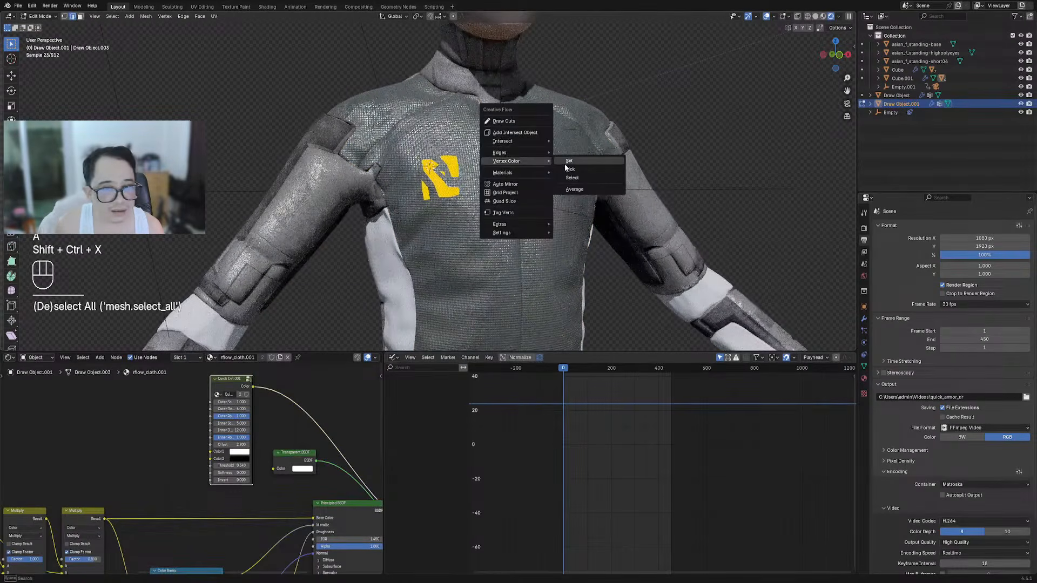
{"action": "left_click", "coordinate": [565, 165]}
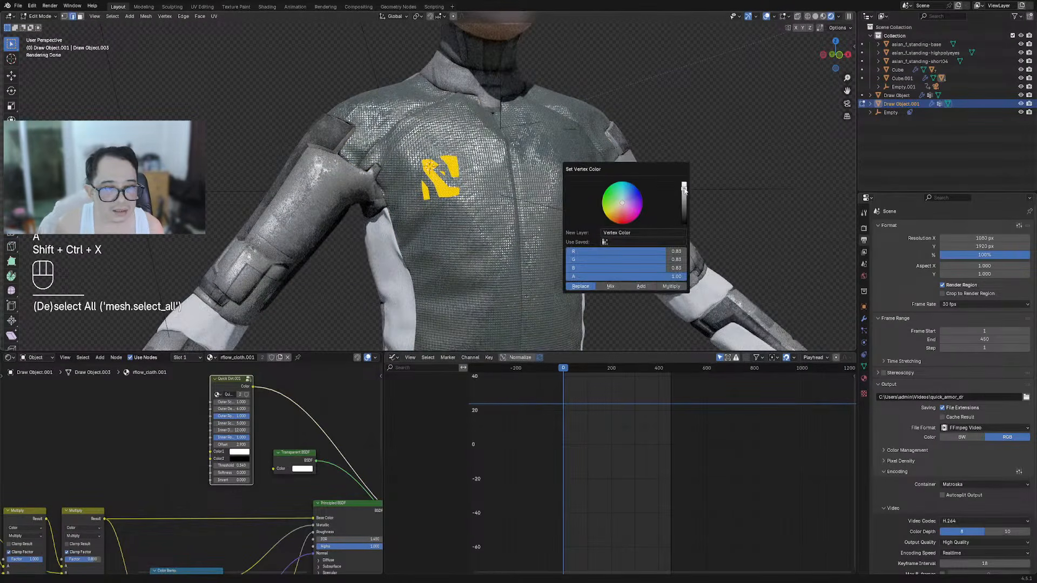
{"action": "key", "text": "Tab"}
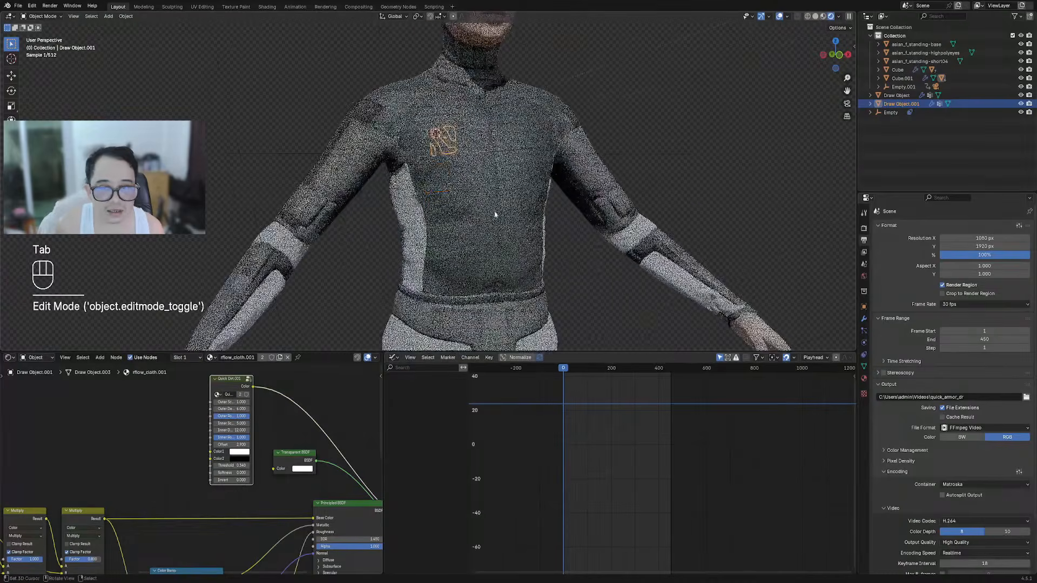
{"action": "key", "text": "alt+a"}
{"action": "left_click", "coordinate": [478, 202]}
Save the file and inspect the black stop of the jacket's colour ramp
{"action": "key", "text": "ctrl+s"}
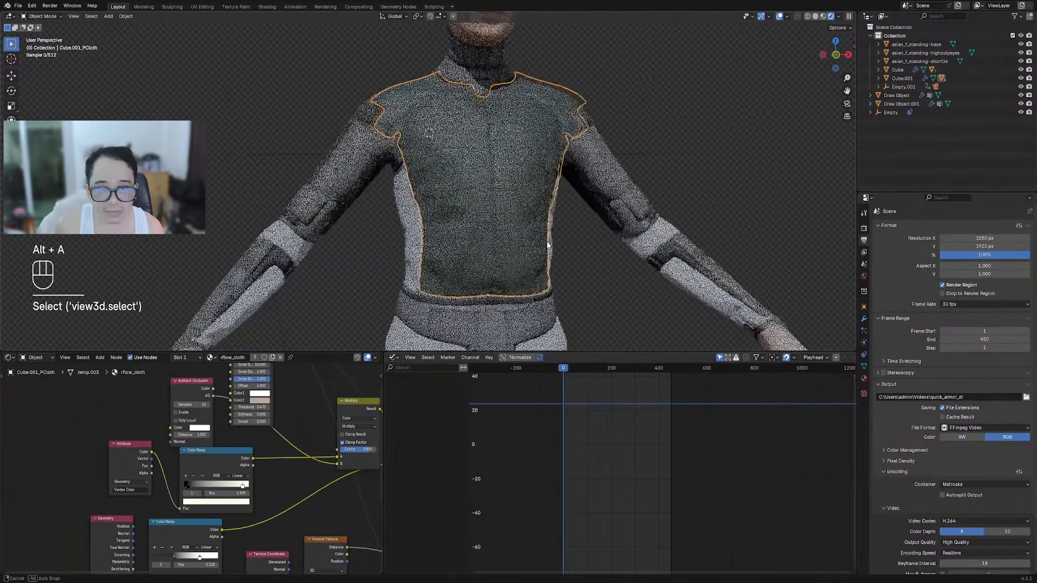
{"action": "key", "text": "ctrl+shift+x"}
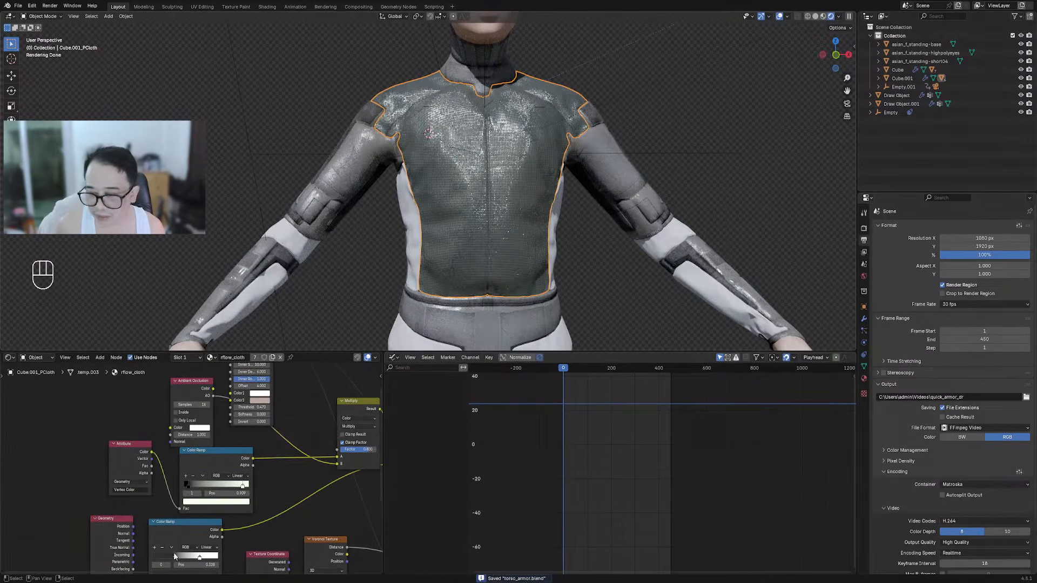
{"action": "scroll", "coordinate": [233, 464], "scroll_direction": "down", "scroll_amount": 3}
{"action": "scroll", "coordinate": [232, 463], "scroll_direction": "up", "scroll_amount": 3}
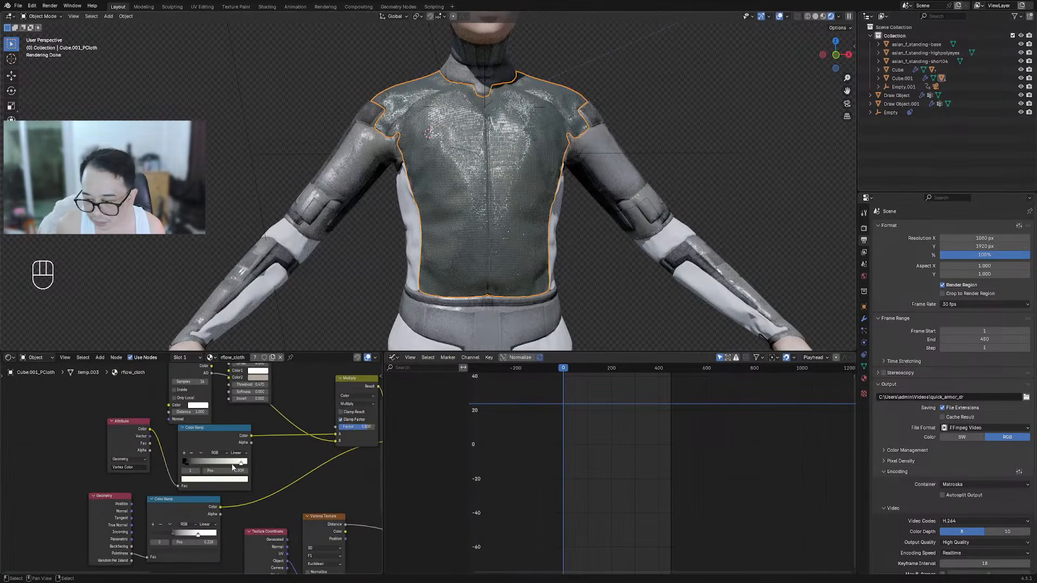
{"action": "left_click", "coordinate": [184, 460]}
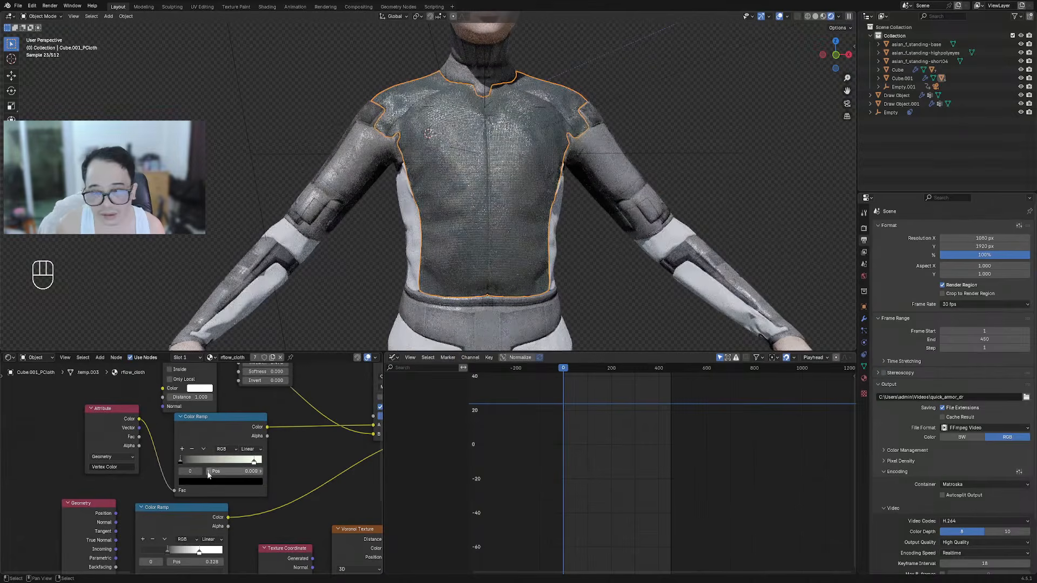
{"action": "left_click", "coordinate": [205, 481]}
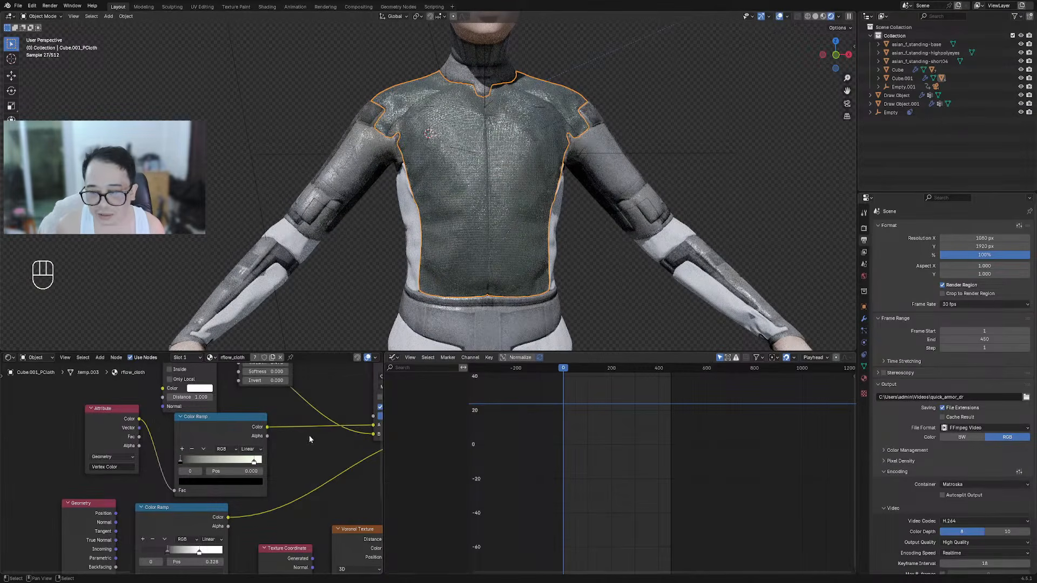
{"action": "scroll", "coordinate": [214, 450], "scroll_direction": "down", "scroll_amount": 4}
{"action": "middle_click_drag", "start_coordinate": [218, 447], "coordinate": [101, 406]}
Cancel an accidental move and frame the Multiply and Bump nodes in the node tree
{"action": "key", "text": "g"}
{"action": "right_click", "coordinate": [374, 305]}
{"action": "middle_click_drag", "start_coordinate": [185, 441], "coordinate": [246, 457]}
{"action": "scroll", "coordinate": [373, 383], "scroll_direction": "up", "scroll_amount": 1}
{"action": "middle_click_drag", "start_coordinate": [291, 495], "coordinate": [287, 433]}
{"action": "scroll", "coordinate": [287, 432], "scroll_direction": "up", "scroll_amount": 3}
{"action": "scroll", "coordinate": [208, 416], "scroll_direction": "down", "scroll_amount": 5}
{"action": "middle_click_drag", "start_coordinate": [223, 402], "coordinate": [198, 495]}
{"action": "scroll", "coordinate": [257, 503], "scroll_direction": "up", "scroll_amount": 5}
Disconnect the Color Ramp from the Multiply node and set its A colour to white
{"action": "right_click_drag", "start_coordinate": [204, 460], "coordinate": [209, 469], "text": "ctrl"}
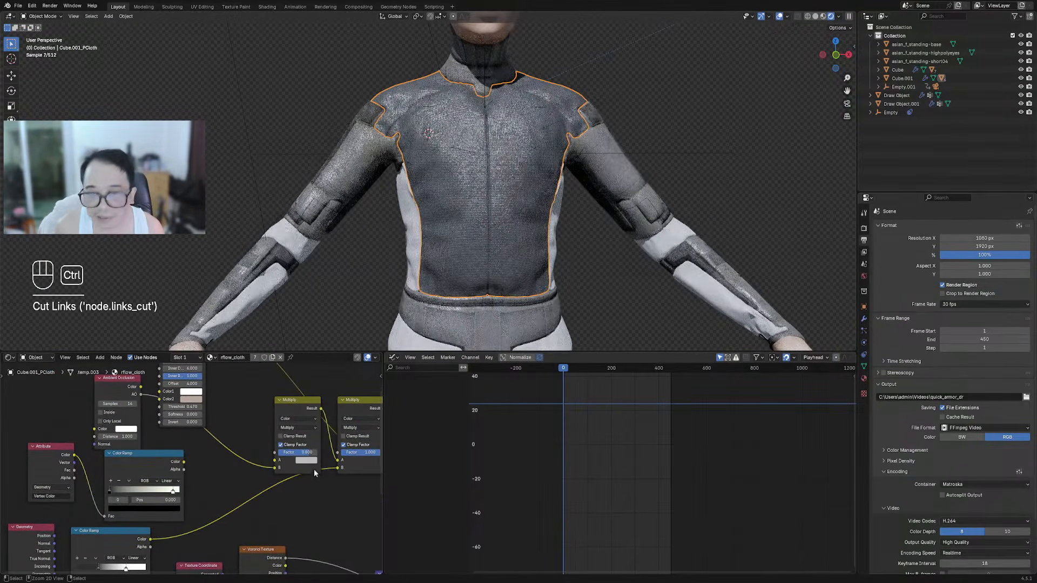
{"action": "left_click", "coordinate": [306, 460]}
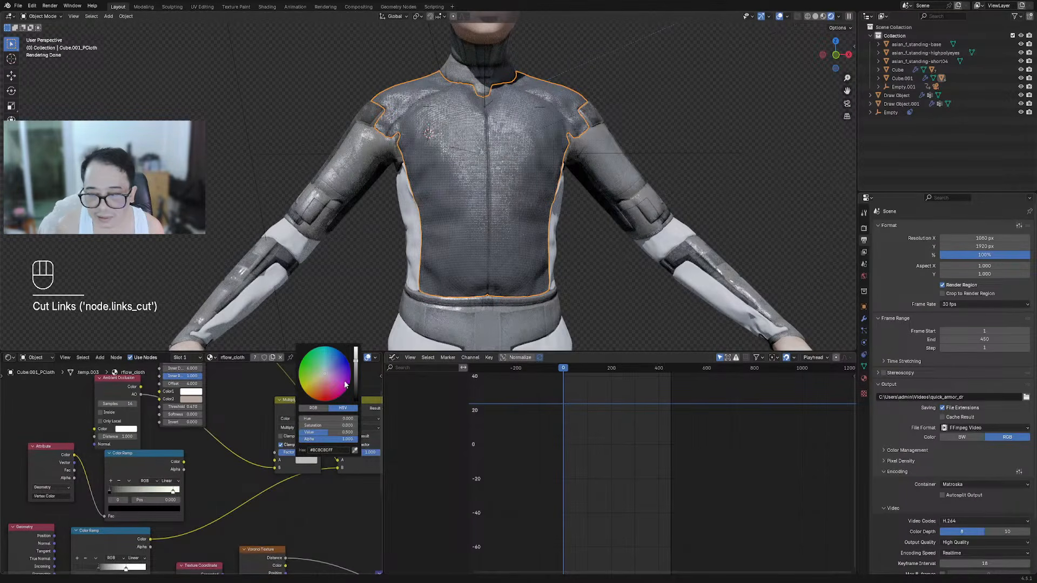
{"action": "left_click_drag", "start_coordinate": [356, 361], "coordinate": [356, 346]}
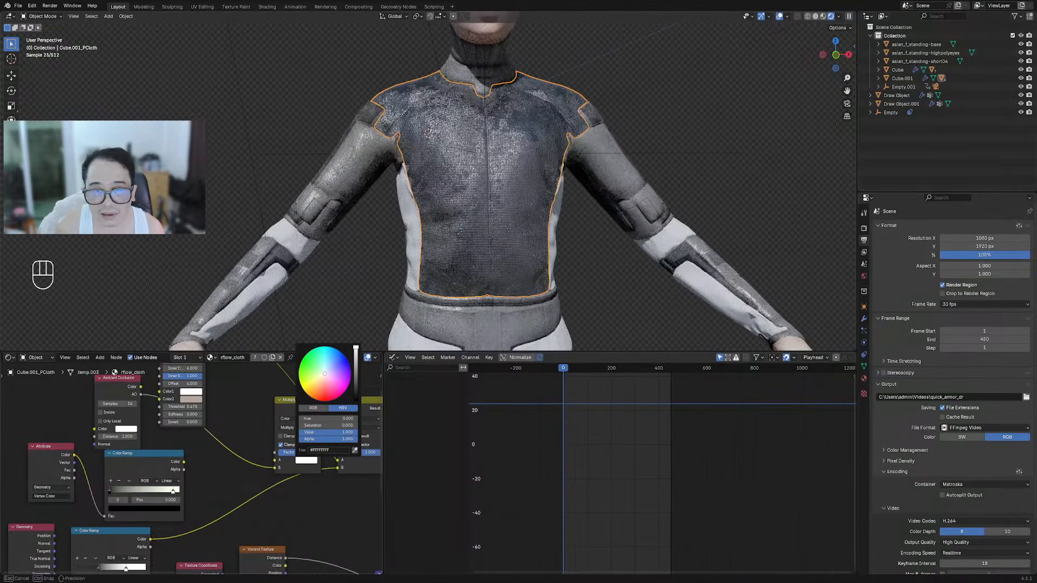
{"action": "scroll", "coordinate": [321, 451], "scroll_direction": "down", "scroll_amount": 4}
{"action": "middle_click_drag", "start_coordinate": [352, 464], "coordinate": [176, 456]}
{"action": "scroll", "coordinate": [189, 465], "scroll_direction": "up", "scroll_amount": 4}
Push the ramp's stop to the right end, then reset the Color Ramp to defaults
{"action": "left_click_drag", "start_coordinate": [262, 489], "coordinate": [304, 490]}
{"action": "scroll", "coordinate": [216, 451], "scroll_direction": "down", "scroll_amount": 4}
{"action": "middle_click_drag", "start_coordinate": [163, 478], "coordinate": [86, 472]}
{"action": "scroll", "coordinate": [312, 476], "scroll_direction": "up", "scroll_amount": 1}
{"action": "scroll", "coordinate": [187, 462], "scroll_direction": "up", "scroll_amount": 2}
{"action": "left_click", "coordinate": [271, 452]}
{"action": "key", "text": "BackSpace"}
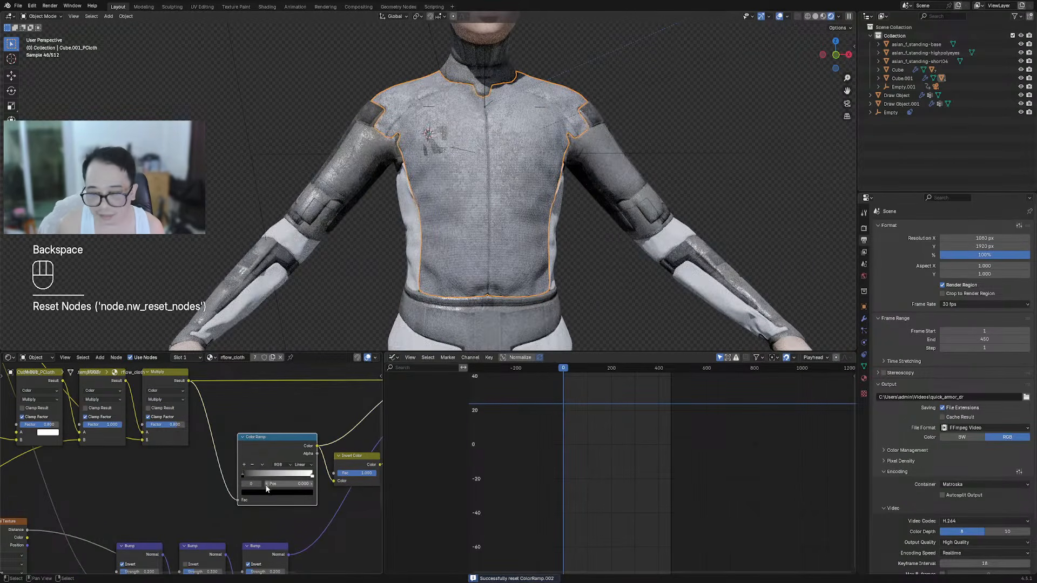
Mute the three Multiply nodes in turn to compare their effect on the jacket
{"action": "scroll", "coordinate": [186, 476], "scroll_direction": "down", "scroll_amount": 2}
{"action": "middle_click_drag", "start_coordinate": [60, 462], "coordinate": [152, 454]}
{"action": "scroll", "coordinate": [279, 474], "scroll_direction": "up", "scroll_amount": 1}
{"action": "scroll", "coordinate": [241, 466], "scroll_direction": "down", "scroll_amount": 4}
{"action": "middle_click_drag", "start_coordinate": [310, 482], "coordinate": [246, 460]}
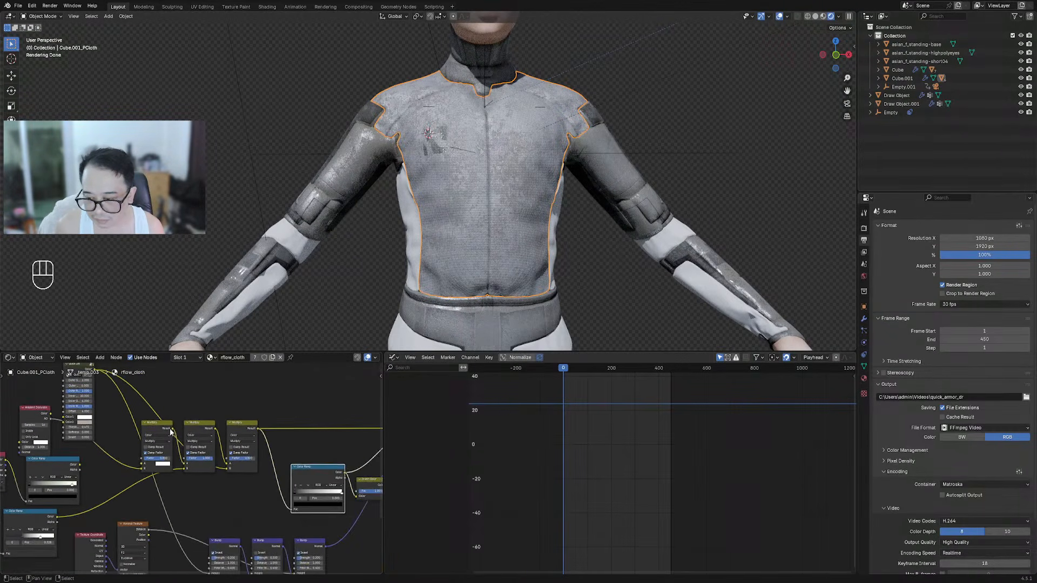
{"action": "left_click", "coordinate": [151, 430]}
{"action": "key", "text": "m"}
{"action": "key", "text": "m"}
{"action": "left_click", "coordinate": [200, 431]}
{"action": "key", "text": "m"}
{"action": "key", "text": "m"}
{"action": "left_click", "coordinate": [236, 430]}
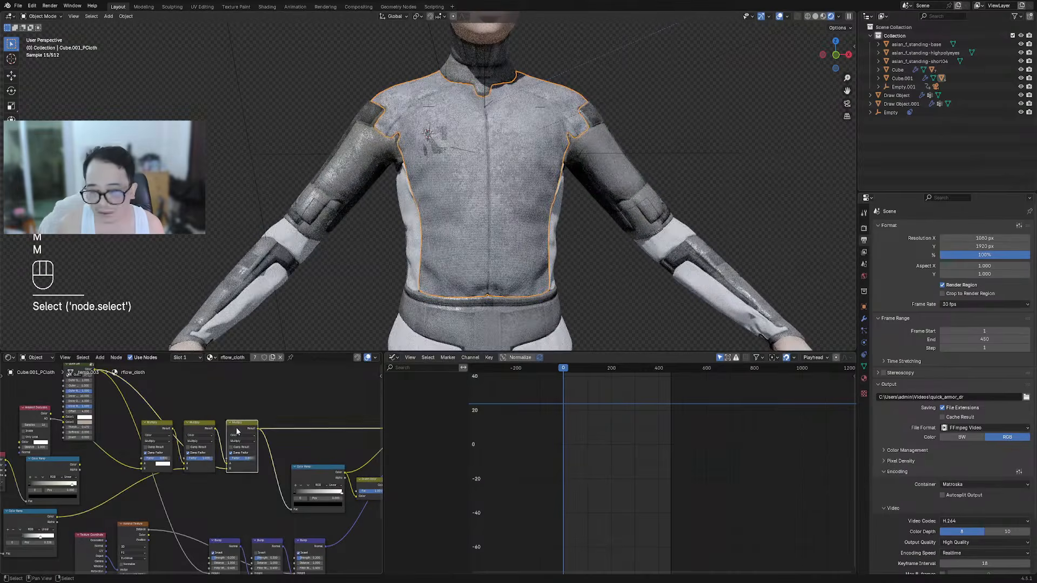
{"action": "key", "text": "m"}
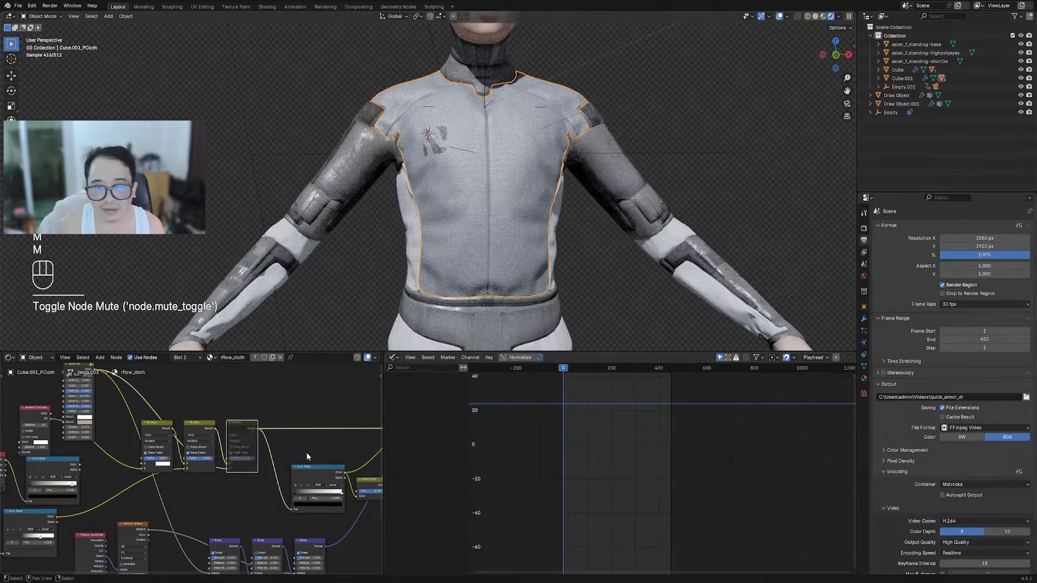
Deselect everything and preview the torso from the front with overlays hidden
{"action": "key", "text": "shift+alt+z"}
{"action": "key", "text": "shift+alt+z"}
{"action": "middle_click_drag", "start_coordinate": [441, 233], "coordinate": [494, 260]}
{"action": "key", "text": "alt+a"}
{"action": "scroll", "coordinate": [190, 461], "scroll_direction": "down", "scroll_amount": 2}
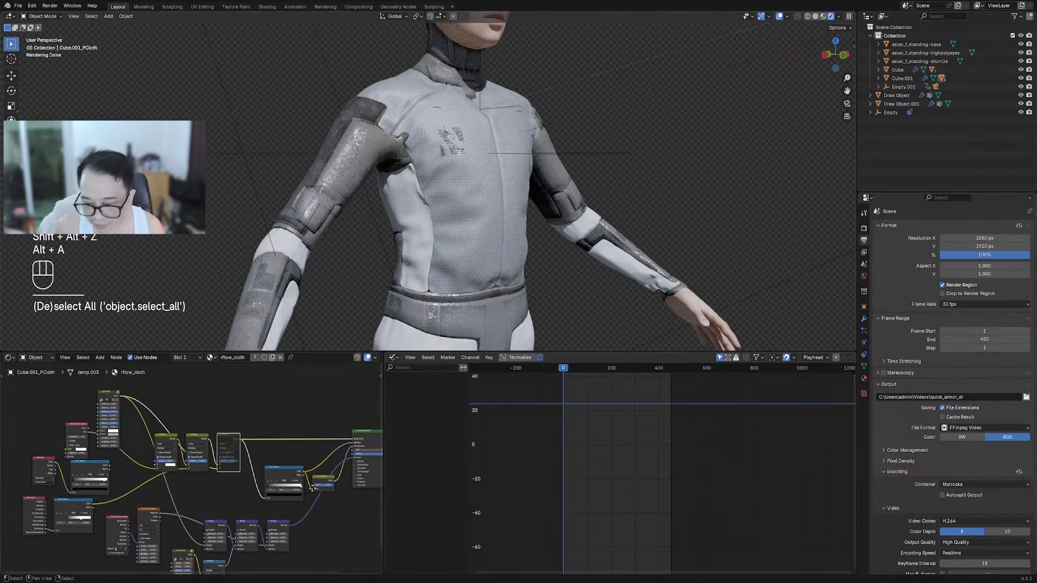
{"action": "scroll", "coordinate": [312, 487], "scroll_direction": "up", "scroll_amount": 1}
{"action": "middle_click_drag", "start_coordinate": [308, 436], "coordinate": [261, 442]}
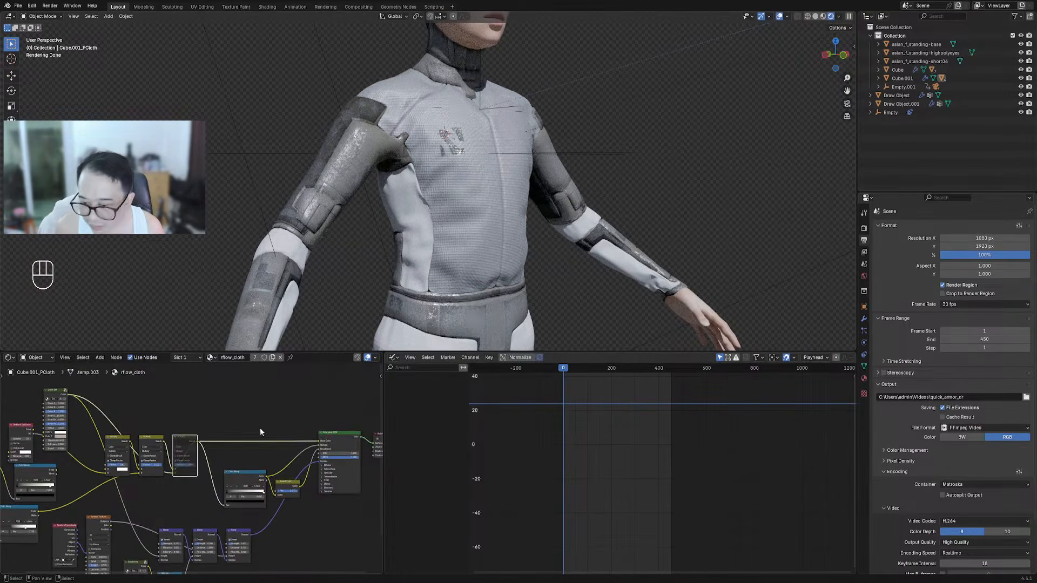
{"action": "middle_click_drag", "start_coordinate": [616, 247], "coordinate": [534, 253]}
{"action": "key", "text": "shift+alt+z"}
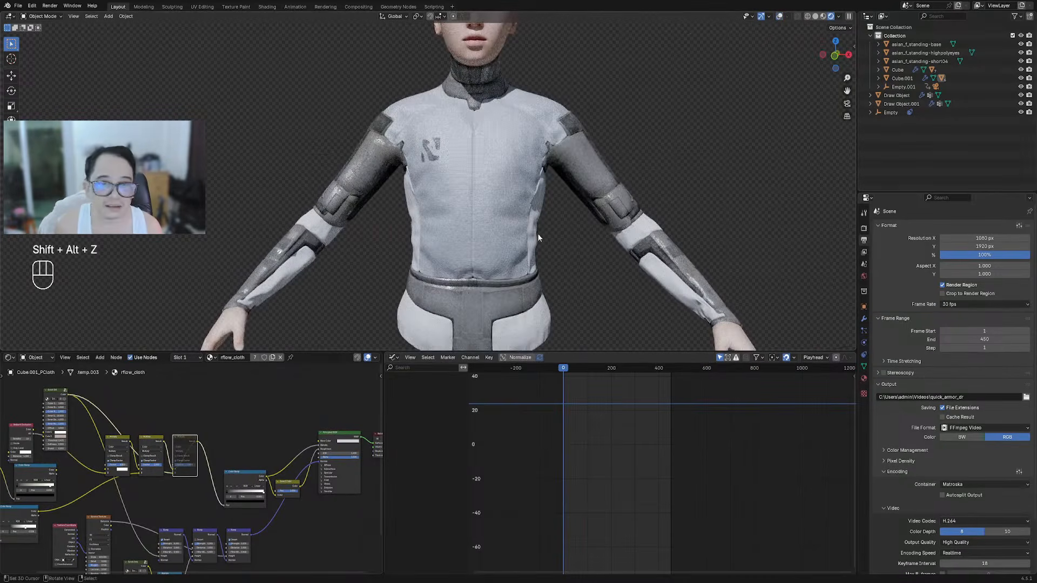
Undo the cut link, set a Multiply factor to 0.800 and the second to 0
{"action": "key", "text": "ctrl+z"}
{"action": "middle_click_drag", "start_coordinate": [161, 474], "coordinate": [244, 465]}
{"action": "scroll", "coordinate": [271, 459], "scroll_direction": "up", "scroll_amount": 2}
{"action": "scroll", "coordinate": [306, 456], "scroll_direction": "up", "scroll_amount": 3}
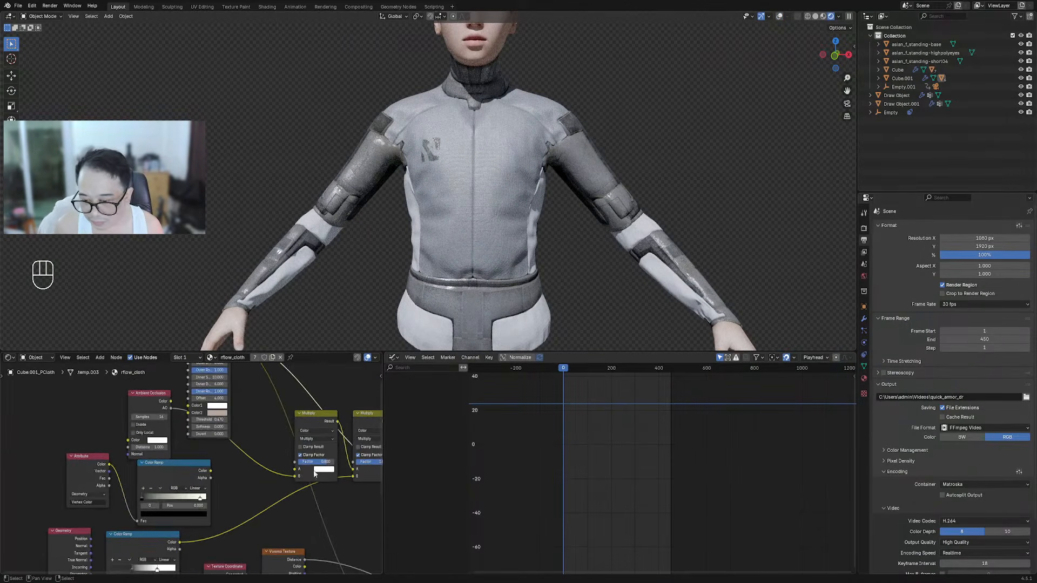
{"action": "mouse_move", "coordinate": [325, 464]}
{"action": "left_mouse_down"}
{"action": "mouse_move", "coordinate": [296, 465]}
{"action": "mouse_move", "coordinate": [326, 464]}
{"action": "left_mouse_up"}
{"action": "middle_click_drag", "start_coordinate": [259, 521], "coordinate": [204, 492]}
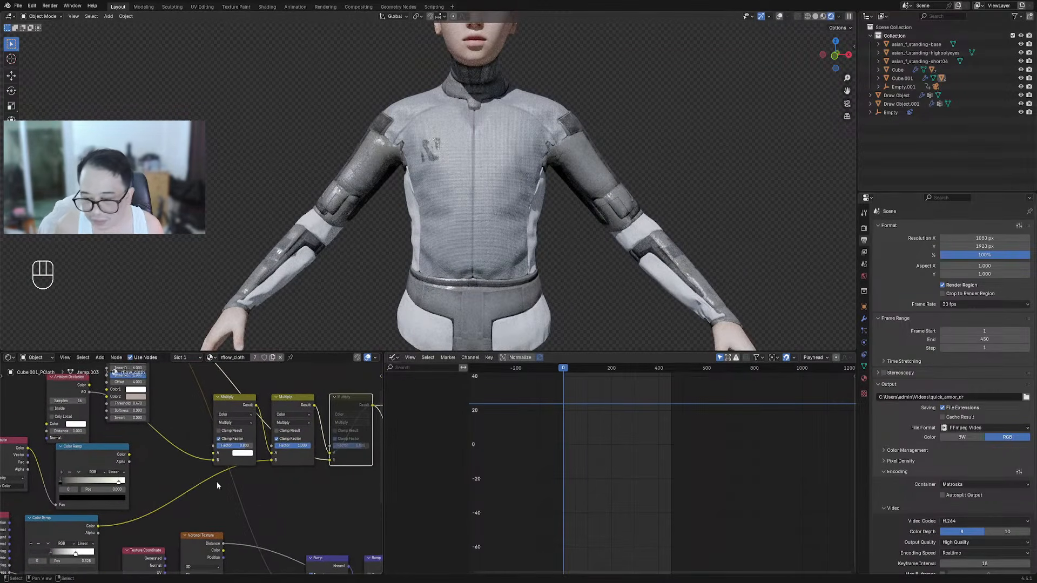
{"action": "mouse_move", "coordinate": [302, 450]}
{"action": "left_mouse_down"}
{"action": "mouse_move", "coordinate": [267, 450]}
{"action": "mouse_move", "coordinate": [300, 446]}
{"action": "left_mouse_up"}
Reset the Color Ramp to its default gradient and return the second Multiply factor to 1
{"action": "scroll", "coordinate": [300, 446], "scroll_direction": "down", "scroll_amount": 4}
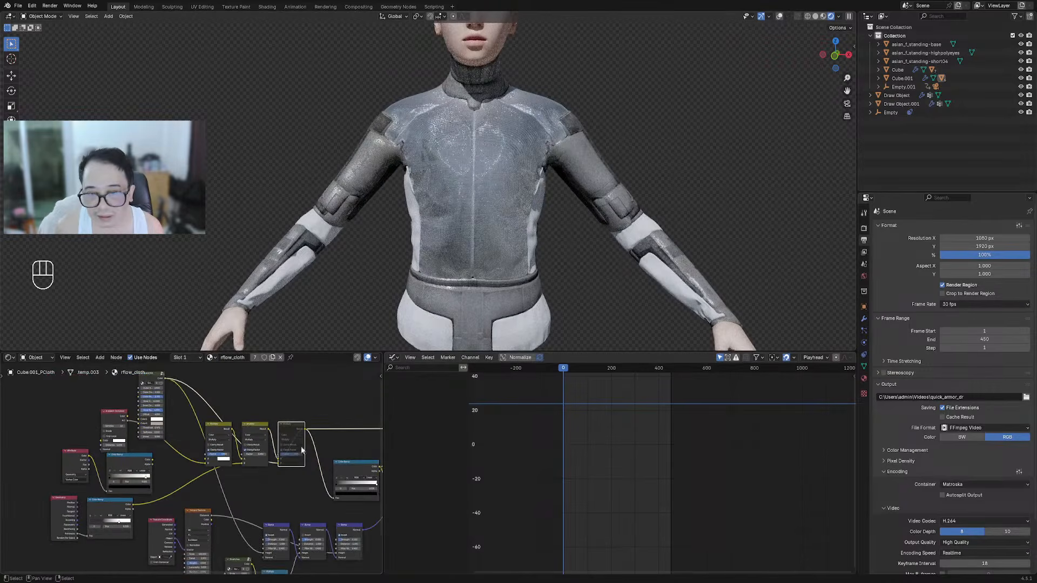
{"action": "scroll", "coordinate": [287, 458], "scroll_direction": "up", "scroll_amount": 1}
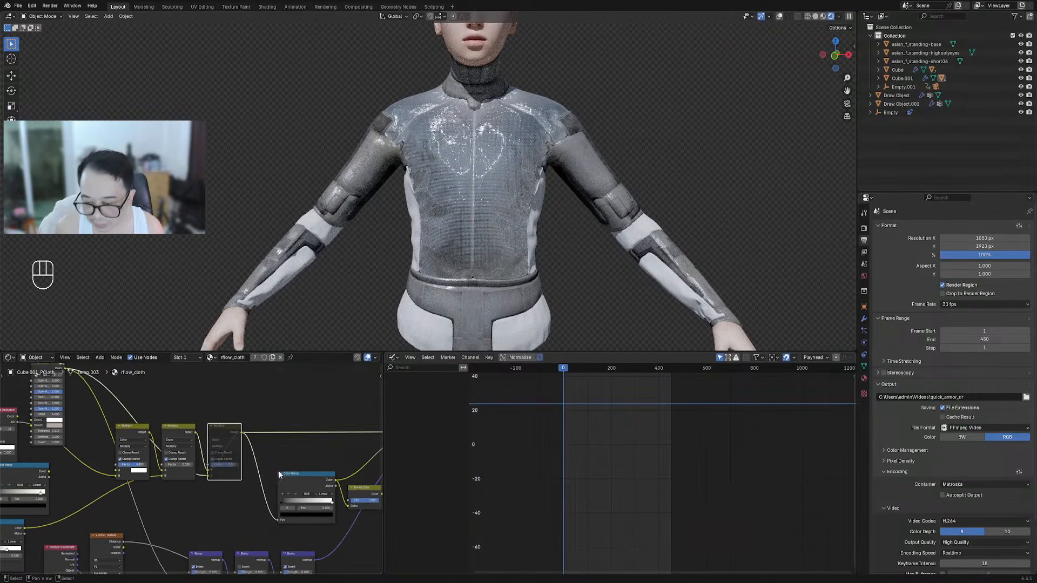
{"action": "left_click", "coordinate": [291, 476]}
{"action": "key", "text": "BackSpace"}
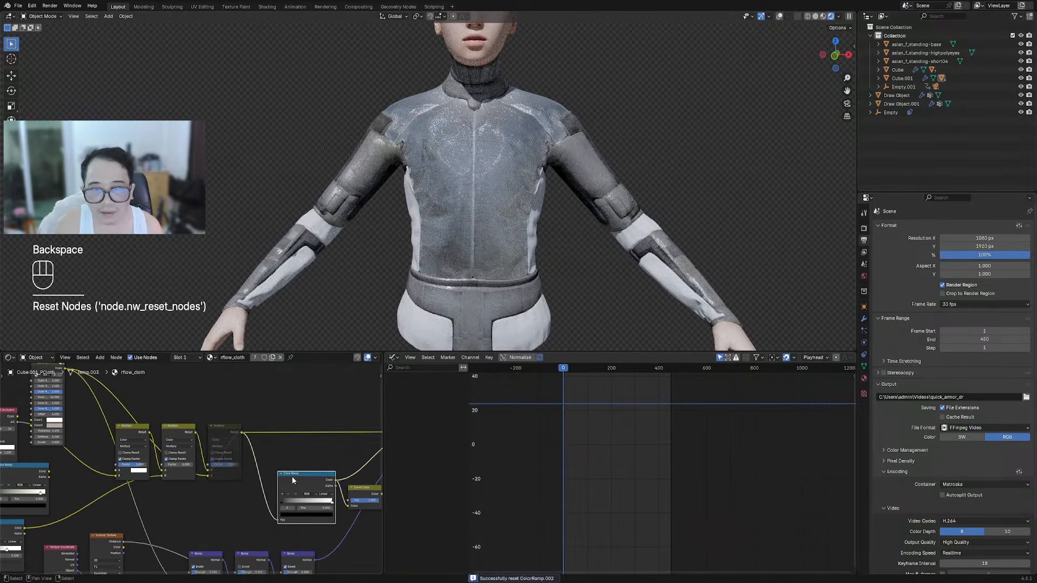
{"action": "scroll", "coordinate": [291, 475], "scroll_direction": "up", "scroll_amount": 3}
{"action": "middle_click_drag", "start_coordinate": [289, 468], "coordinate": [256, 425]}
{"action": "scroll", "coordinate": [270, 448], "scroll_direction": "up", "scroll_amount": 1}
{"action": "left_click_drag", "start_coordinate": [273, 458], "coordinate": [310, 457]}
{"action": "scroll", "coordinate": [275, 414], "scroll_direction": "down", "scroll_amount": 7}
Select the jacket, side panel and belt pieces with overlays shown again
{"action": "middle_click_drag", "start_coordinate": [536, 120], "coordinate": [544, 141]}
{"action": "key", "text": "shift+alt+z"}
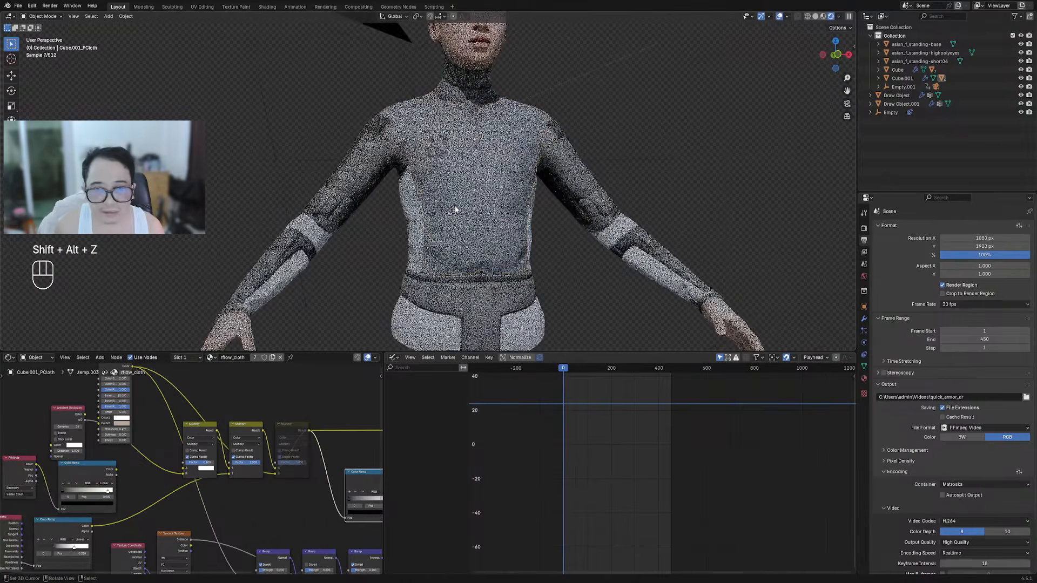
{"action": "left_click", "coordinate": [456, 213]}
{"action": "middle_click_drag", "start_coordinate": [456, 213], "coordinate": [486, 233]}
{"action": "scroll", "coordinate": [486, 233], "scroll_direction": "up", "scroll_amount": 3}
{"action": "scroll", "coordinate": [487, 234], "scroll_direction": "down", "scroll_amount": 4}
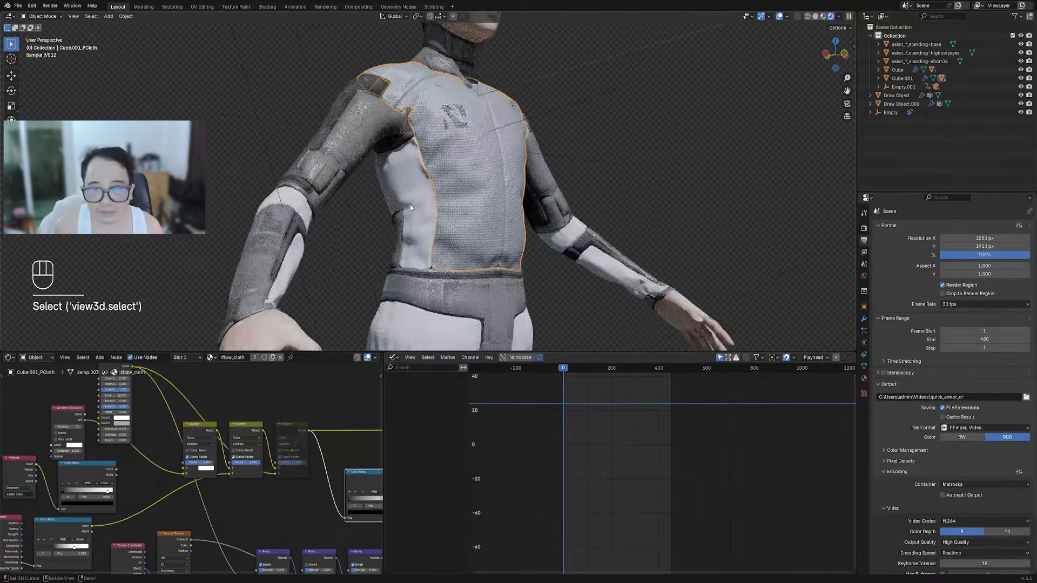
{"action": "left_click", "coordinate": [410, 204]}
{"action": "middle_click_drag", "start_coordinate": [410, 204], "coordinate": [419, 284]}
{"action": "left_click", "coordinate": [419, 270], "text": "shift"}
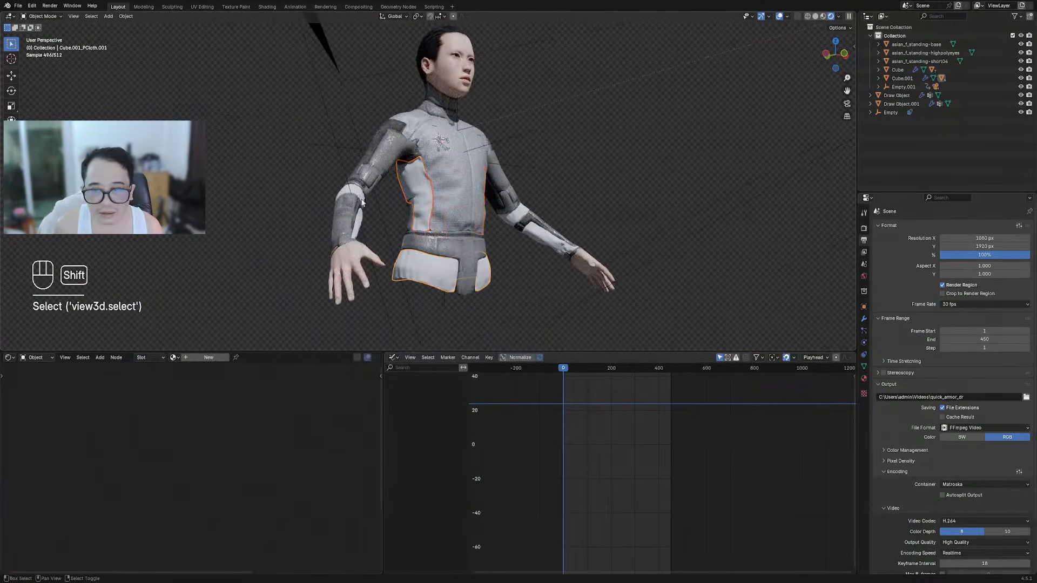
Add the forearm piece and assign rflow_cloth to all selected pieces via Creative Flow
{"action": "left_click", "coordinate": [361, 225], "text": "shift"}
{"action": "key", "text": "g"}
{"action": "right_click", "coordinate": [480, 207]}
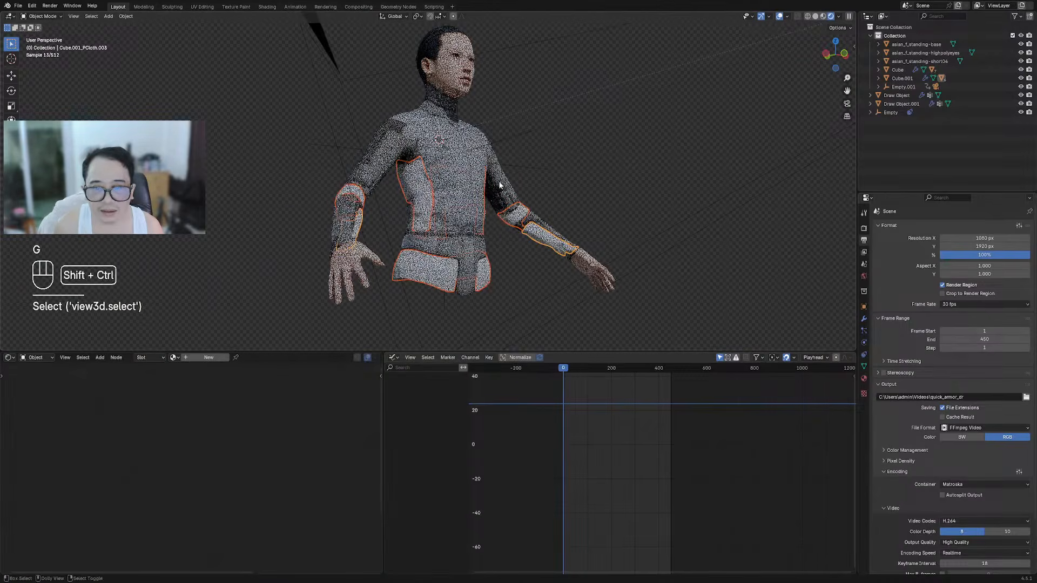
{"action": "key", "text": "ctrl+shift+x"}
{"action": "mouse_move", "coordinate": [482, 254]}
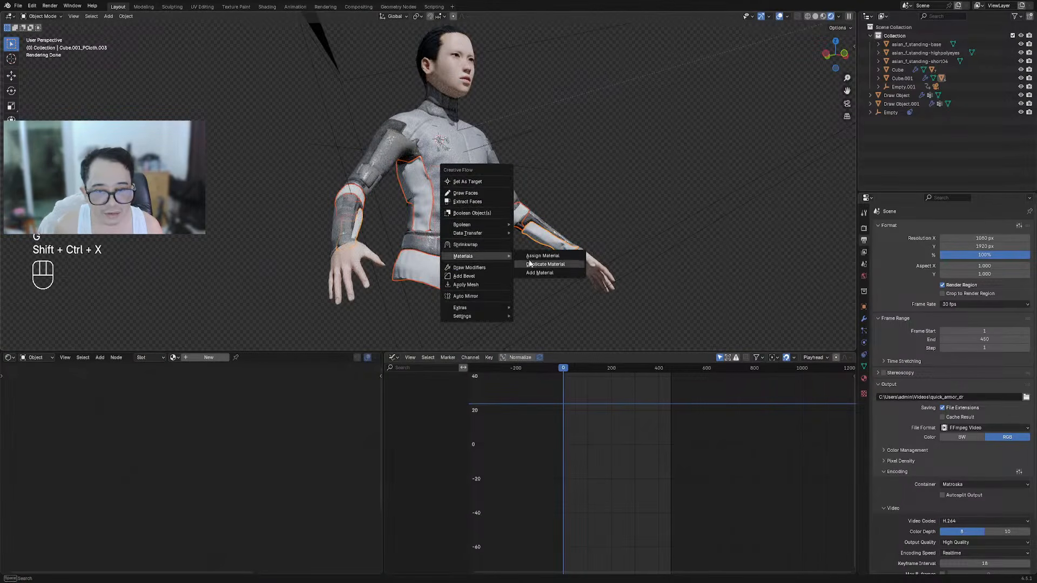
{"action": "left_click", "coordinate": [532, 256]}
{"action": "left_click", "coordinate": [550, 262]}
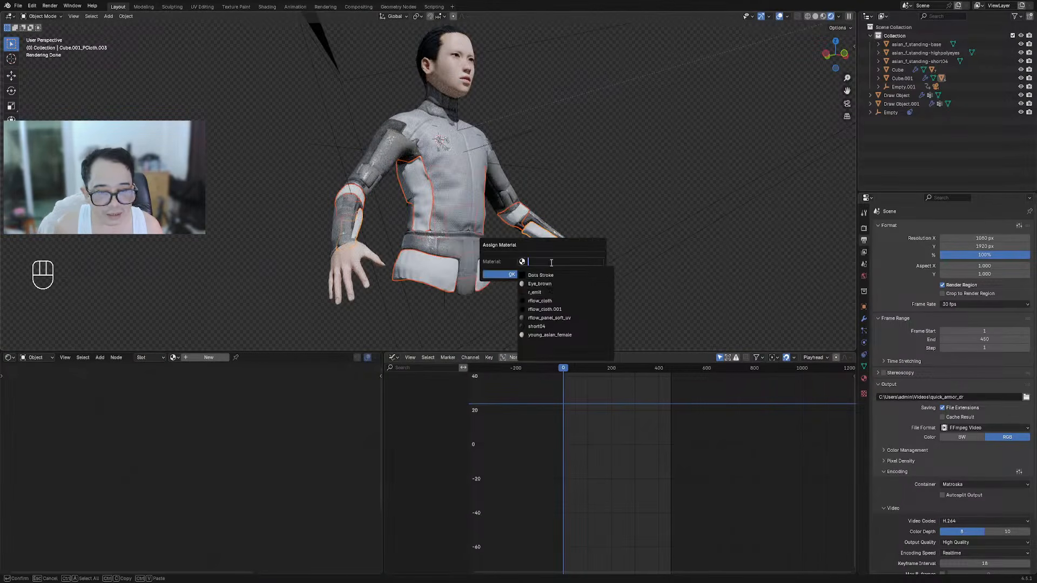
{"action": "left_click", "coordinate": [551, 301]}
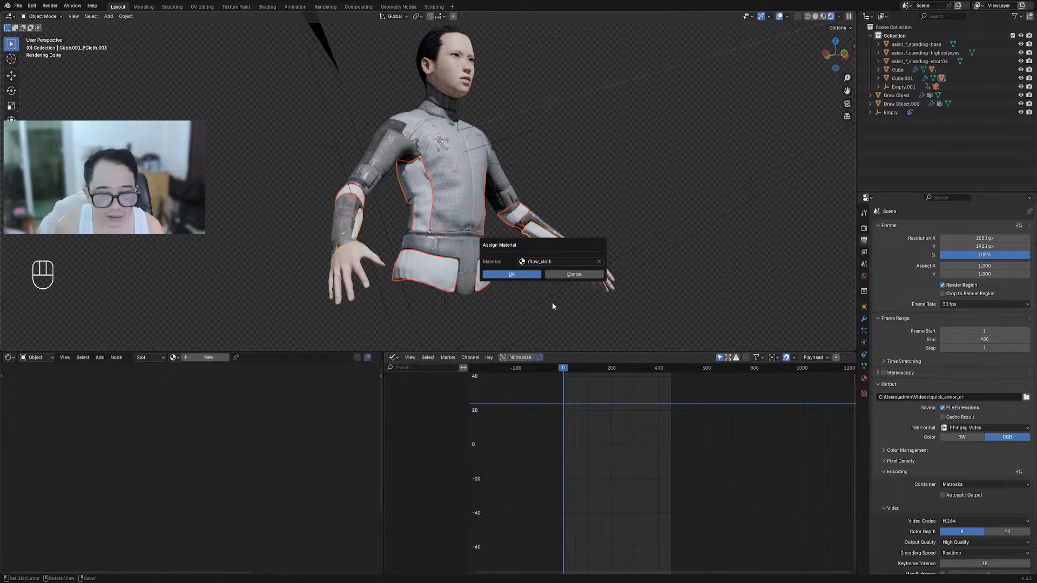
{"action": "left_click", "coordinate": [528, 274]}
Select the chest decal and set its dirt Threshold to 0.530
{"action": "middle_click_drag", "start_coordinate": [528, 274], "coordinate": [521, 199]}
{"action": "key", "text": "shift+alt+z"}
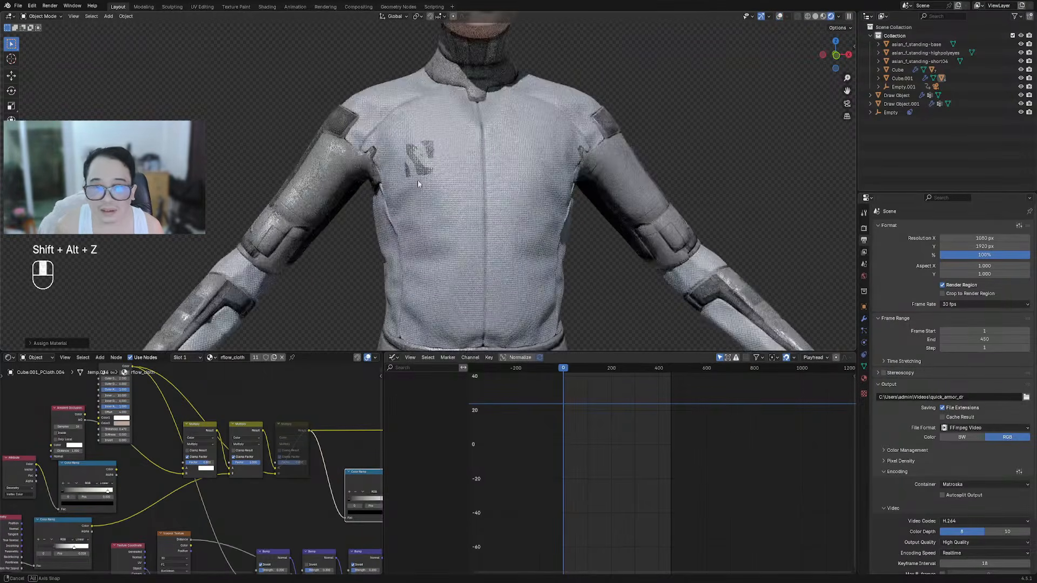
{"action": "scroll", "coordinate": [417, 180], "scroll_direction": "up", "scroll_amount": 3}
{"action": "left_click", "coordinate": [423, 221]}
{"action": "key", "text": "shift+alt+z"}
{"action": "key", "text": "shift+alt+z"}
{"action": "scroll", "coordinate": [280, 461], "scroll_direction": "up", "scroll_amount": 5}
{"action": "mouse_move", "coordinate": [214, 425]}
{"action": "left_mouse_down", "text": "shift"}
{"action": "mouse_move", "coordinate": [175, 425]}
{"action": "mouse_move", "coordinate": [210, 425]}
{"action": "left_mouse_up", "text": "shift"}
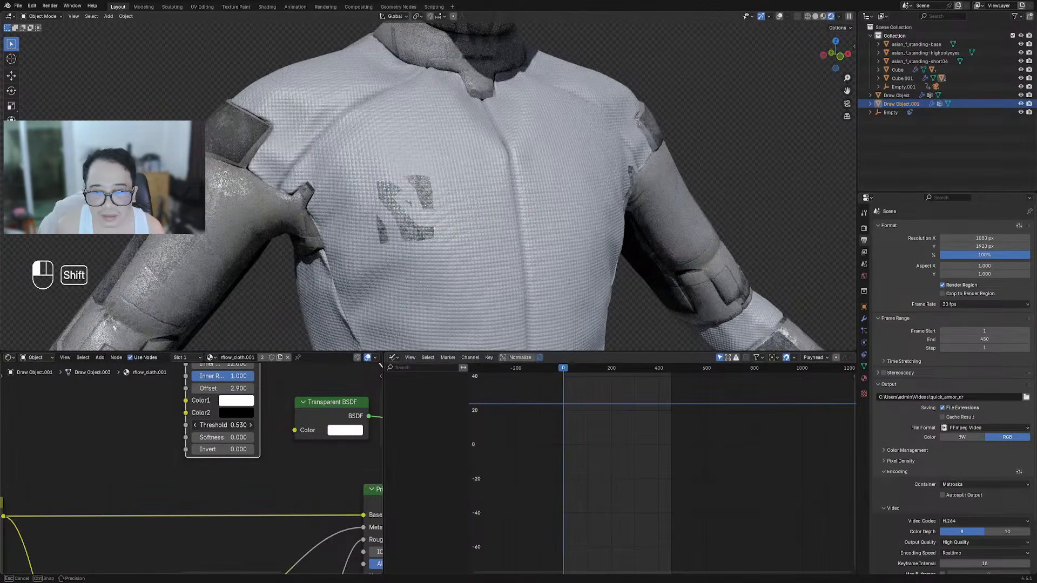
Select the cloth shirt and set its Voronoi Scale to 1000
{"action": "scroll", "coordinate": [300, 437], "scroll_direction": "down", "scroll_amount": 4}
{"action": "middle_click_drag", "start_coordinate": [305, 438], "coordinate": [242, 446]}
{"action": "scroll", "coordinate": [535, 208], "scroll_direction": "down", "scroll_amount": 3}
{"action": "middle_click_drag", "start_coordinate": [534, 207], "coordinate": [494, 206]}
{"action": "key", "text": "shift+alt+z"}
{"action": "key", "text": "shift+alt+z"}
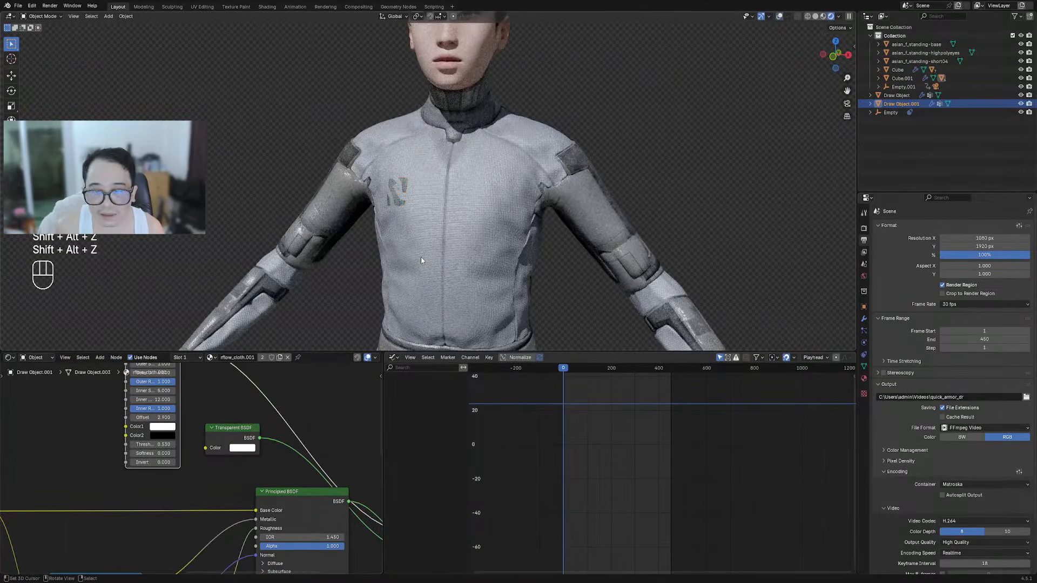
{"action": "left_click", "coordinate": [457, 218], "text": "alt+shift"}
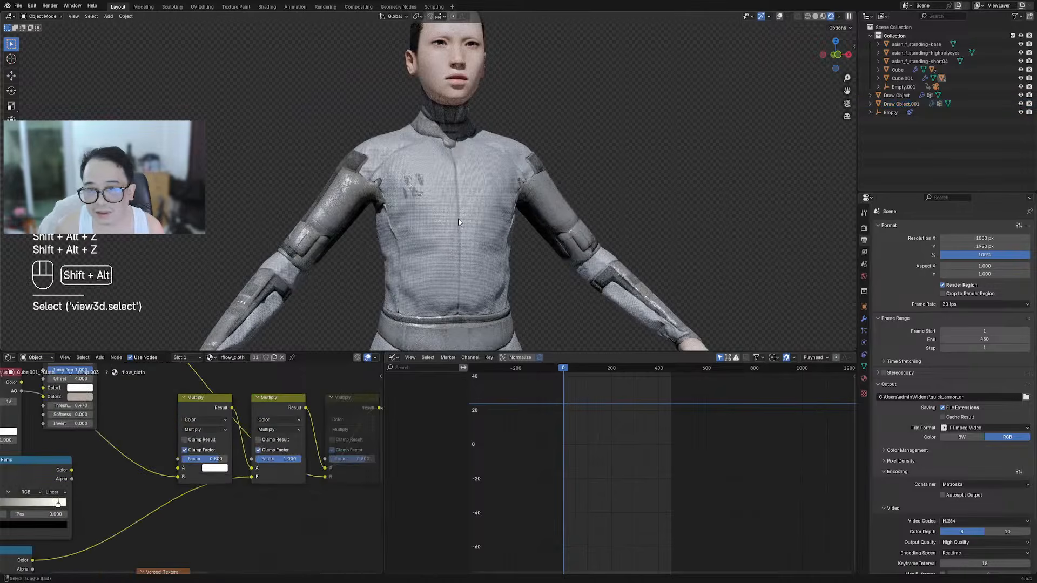
{"action": "scroll", "coordinate": [457, 217], "scroll_direction": "up", "scroll_amount": 4}
{"action": "middle_click_drag", "start_coordinate": [102, 517], "coordinate": [325, 371]}
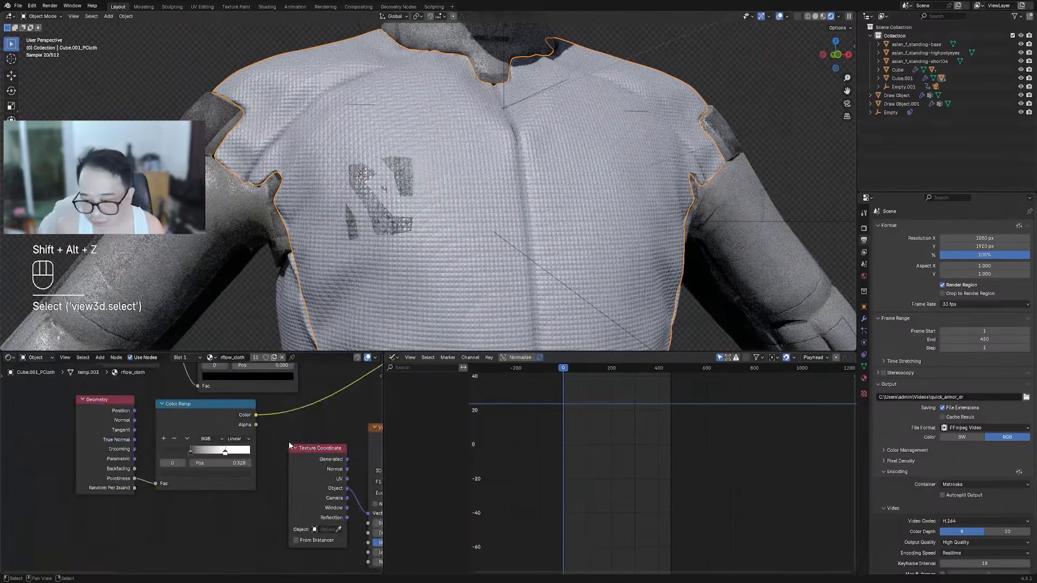
{"action": "middle_click_drag", "start_coordinate": [324, 459], "coordinate": [186, 452]}
{"action": "middle_click_drag", "start_coordinate": [312, 502], "coordinate": [292, 473]}
{"action": "scroll", "coordinate": [216, 470], "scroll_direction": "up", "scroll_amount": 1}
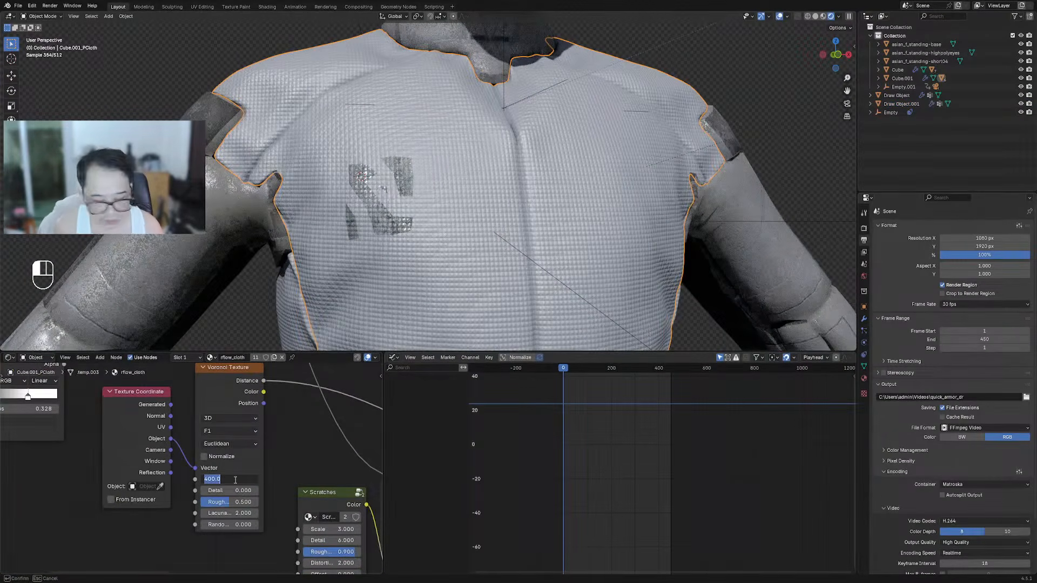
{"action": "key", "text": "Return"}
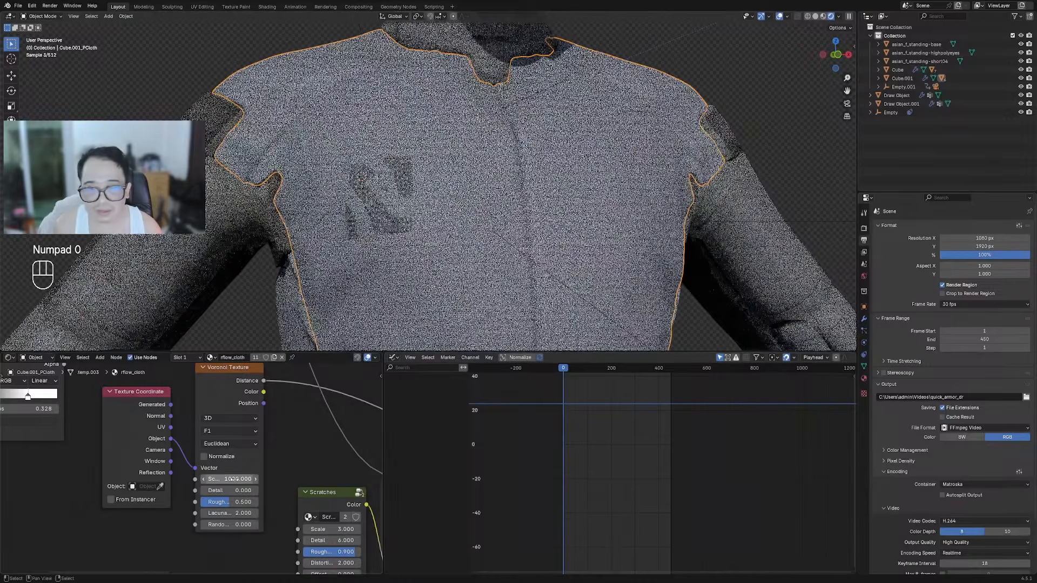
Select the chest decal and set its Voronoi Scale to 1000 too
{"action": "left_click", "coordinate": [407, 178]}
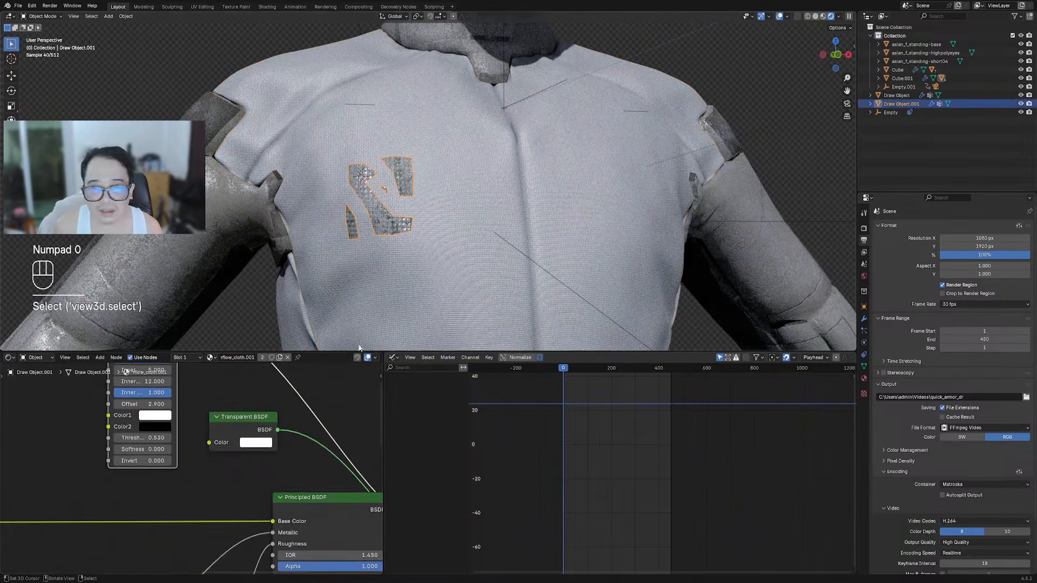
{"action": "middle_click_drag", "start_coordinate": [256, 491], "coordinate": [209, 569]}
{"action": "scroll", "coordinate": [191, 557], "scroll_direction": "down", "scroll_amount": 1}
{"action": "middle_click_drag", "start_coordinate": [292, 475], "coordinate": [268, 513]}
{"action": "scroll", "coordinate": [266, 469], "scroll_direction": "down", "scroll_amount": 3}
{"action": "middle_click_drag", "start_coordinate": [185, 488], "coordinate": [261, 483]}
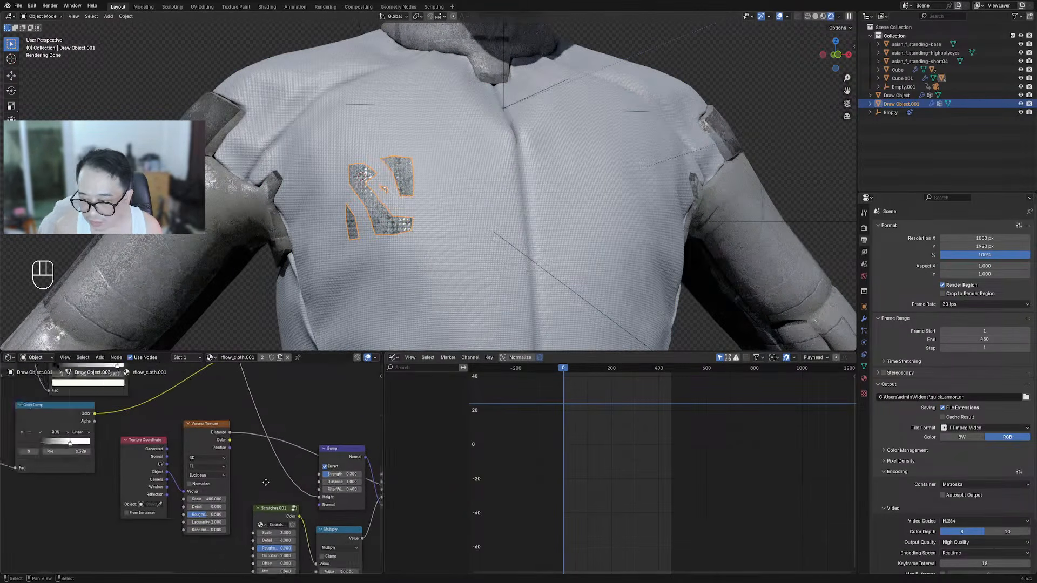
{"action": "scroll", "coordinate": [229, 501], "scroll_direction": "up", "scroll_amount": 3}
{"action": "type", "text": "00"}
{"action": "key", "text": "Return"}
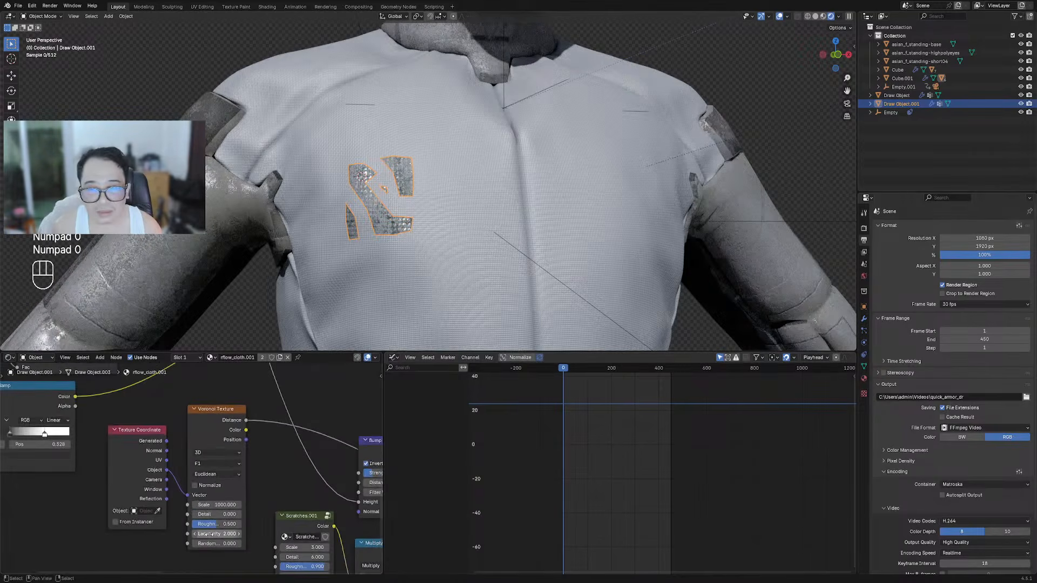
{"action": "key", "text": "shift+alt+z"}
Reduce the decal's Quick Dirt inner radius and set its threshold to 0.550
{"action": "scroll", "coordinate": [289, 429], "scroll_direction": "down", "scroll_amount": 1}
{"action": "middle_click_drag", "start_coordinate": [289, 429], "coordinate": [210, 525]}
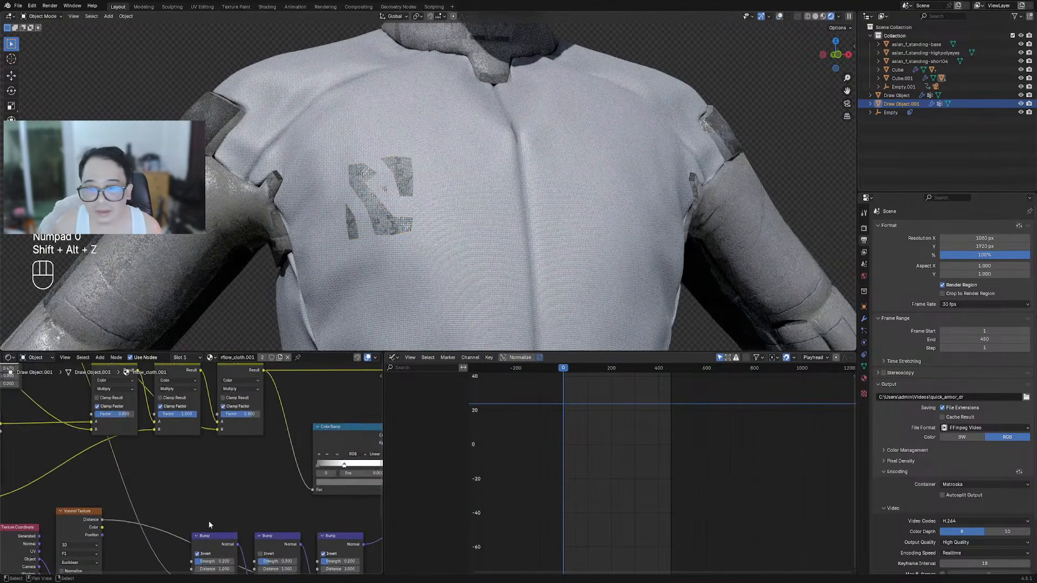
{"action": "scroll", "coordinate": [290, 479], "scroll_direction": "down", "scroll_amount": 3}
{"action": "middle_click_drag", "start_coordinate": [294, 425], "coordinate": [130, 481]}
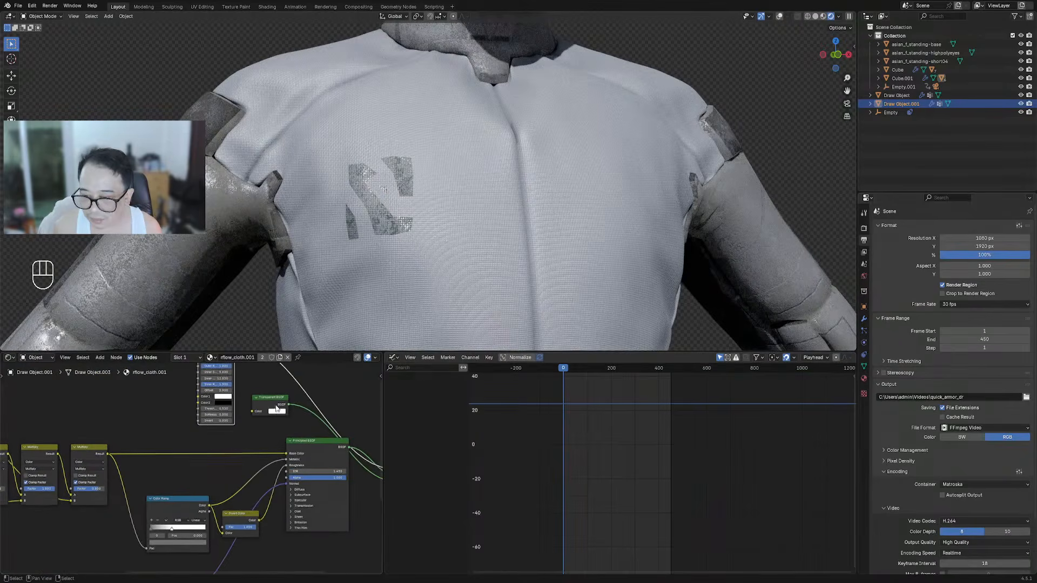
{"action": "middle_click_drag", "start_coordinate": [276, 405], "coordinate": [296, 479]}
{"action": "scroll", "coordinate": [238, 486], "scroll_direction": "up", "scroll_amount": 4}
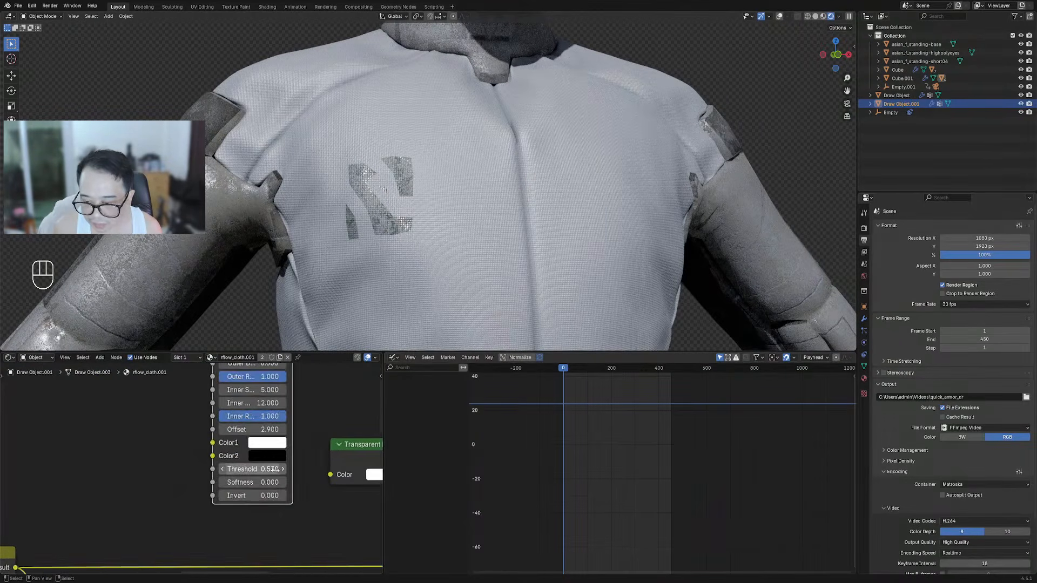
{"action": "mouse_move", "coordinate": [267, 468]}
{"action": "left_mouse_down", "text": "shift"}
{"action": "mouse_move", "coordinate": [252, 468]}
{"action": "mouse_move", "coordinate": [266, 468]}
{"action": "left_mouse_up", "text": "shift"}
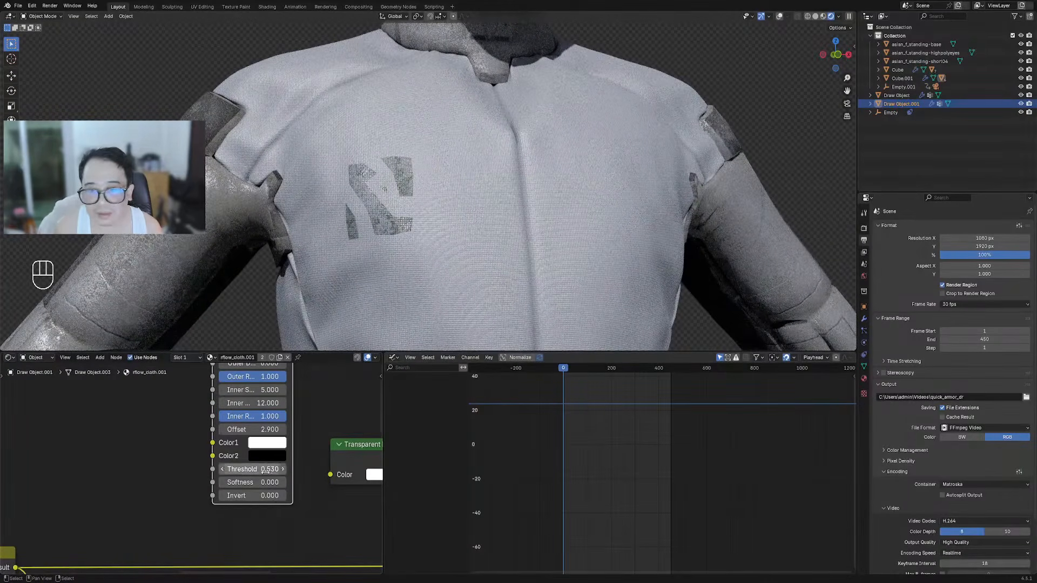
{"action": "left_click_drag", "start_coordinate": [254, 416], "coordinate": [242, 416]}
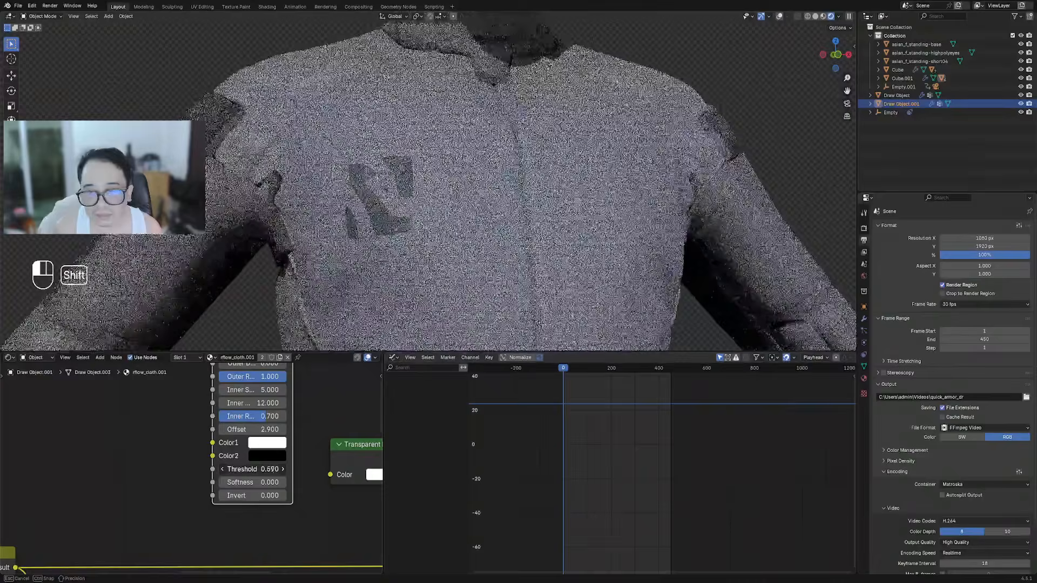
{"action": "left_click_drag", "start_coordinate": [252, 469], "coordinate": [253, 469], "text": "shift"}
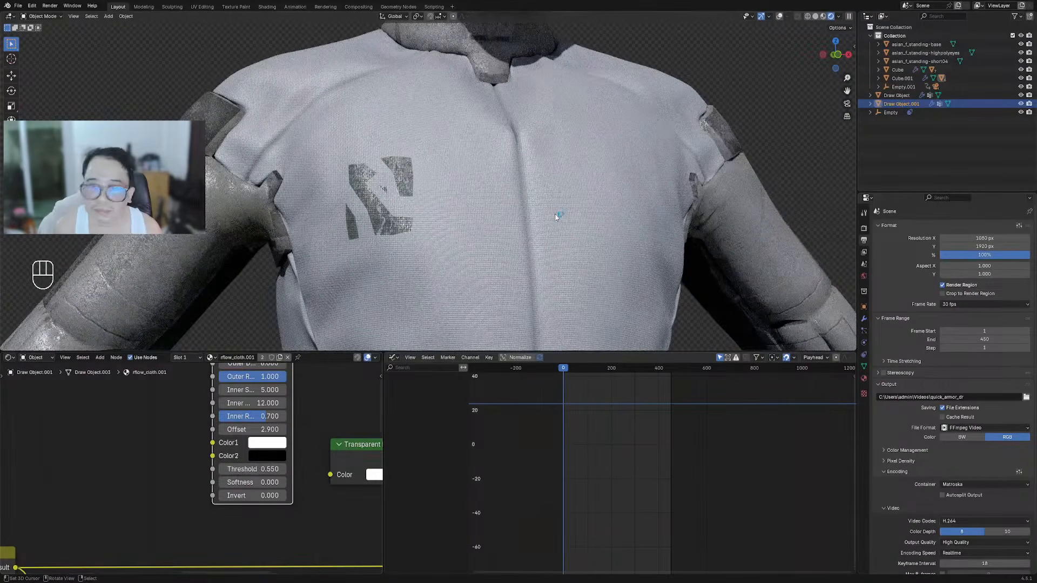
Show overlays and orbit to a raised three-quarter view of the bust
{"action": "scroll", "coordinate": [554, 183], "scroll_direction": "down", "scroll_amount": 6}
{"action": "middle_click_drag", "start_coordinate": [553, 183], "coordinate": [523, 187]}
{"action": "key", "text": "shift+alt+z"}
{"action": "key", "text": "shift+alt+z"}
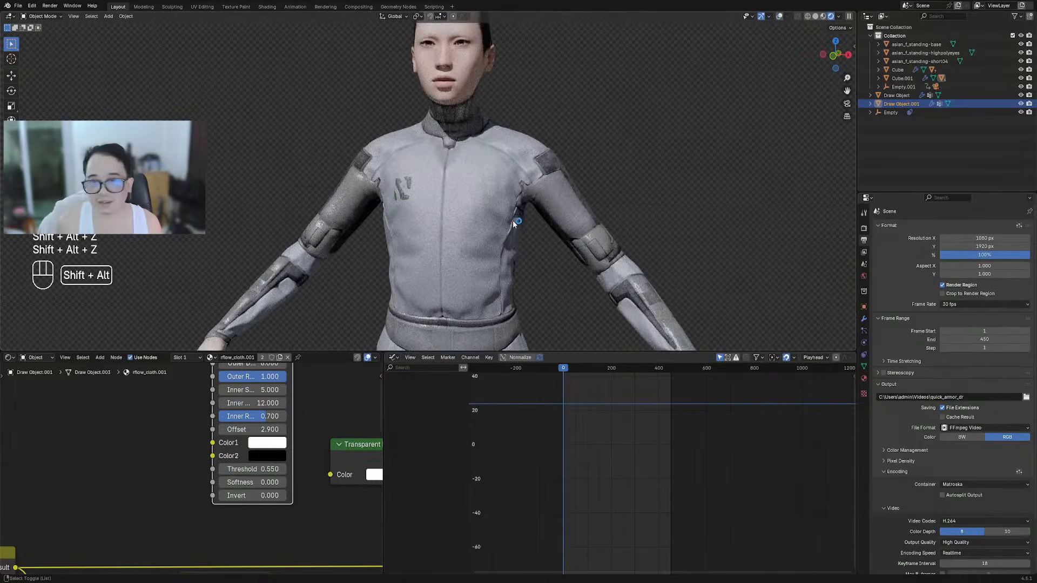
{"action": "scroll", "coordinate": [530, 234], "scroll_direction": "down", "scroll_amount": 5}
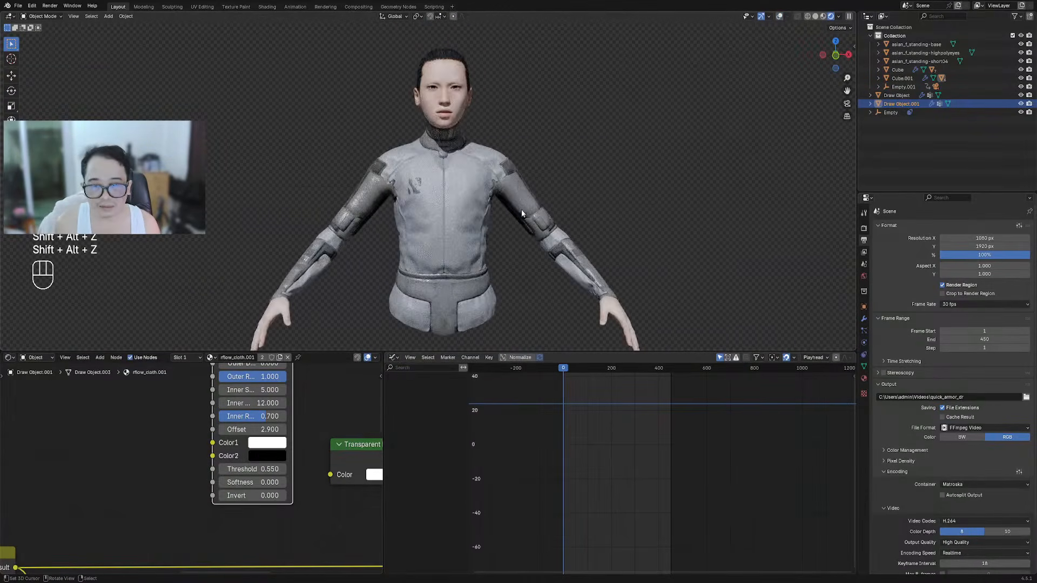
{"action": "middle_click_drag", "start_coordinate": [499, 250], "coordinate": [548, 186], "text": "shift"}
{"action": "scroll", "coordinate": [498, 242], "scroll_direction": "up", "scroll_amount": 1}
{"action": "middle_click_drag", "start_coordinate": [437, 216], "coordinate": [500, 238]}
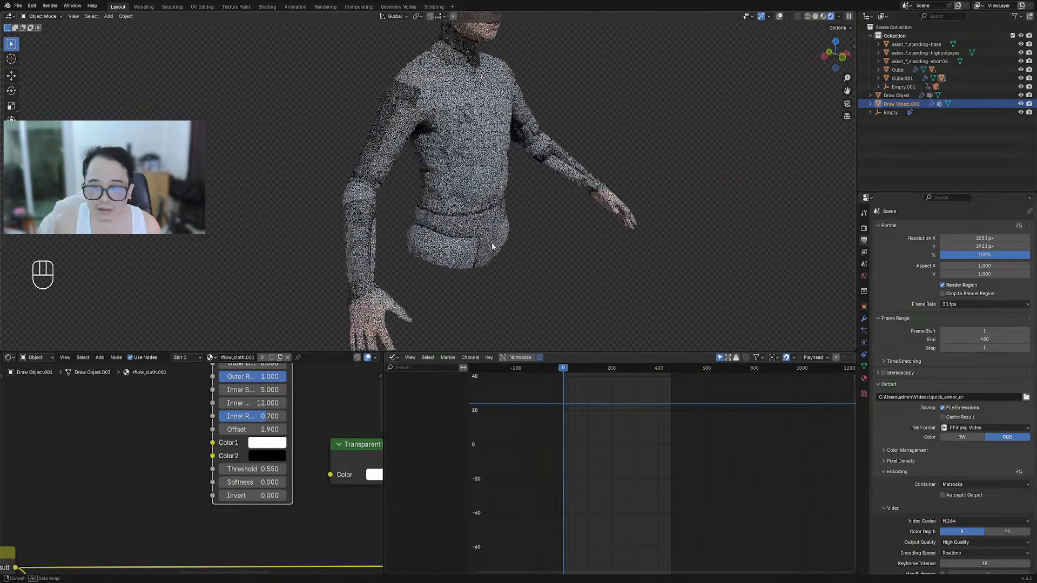
Select the suit armor in front view and bring its Texture Coordinate and Mapping nodes into view
{"action": "key", "text": "KP_1"}
{"action": "left_click", "coordinate": [481, 232]}
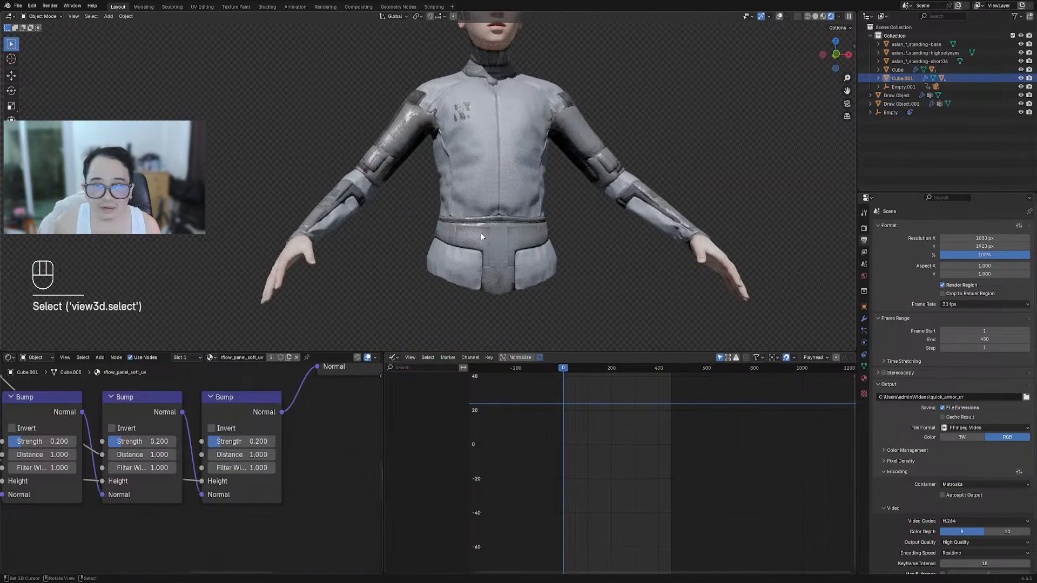
{"action": "key", "text": "shift+alt+z"}
{"action": "key", "text": "shift+alt+z"}
{"action": "scroll", "coordinate": [157, 465], "scroll_direction": "down", "scroll_amount": 8}
{"action": "middle_click_drag", "start_coordinate": [161, 458], "coordinate": [325, 373]}
{"action": "scroll", "coordinate": [188, 478], "scroll_direction": "down", "scroll_amount": 5}
{"action": "middle_click_drag", "start_coordinate": [197, 553], "coordinate": [269, 530]}
{"action": "middle_click_drag", "start_coordinate": [178, 457], "coordinate": [269, 509]}
{"action": "scroll", "coordinate": [269, 509], "scroll_direction": "up", "scroll_amount": 5}
{"action": "scroll", "coordinate": [254, 499], "scroll_direction": "up", "scroll_amount": 3}
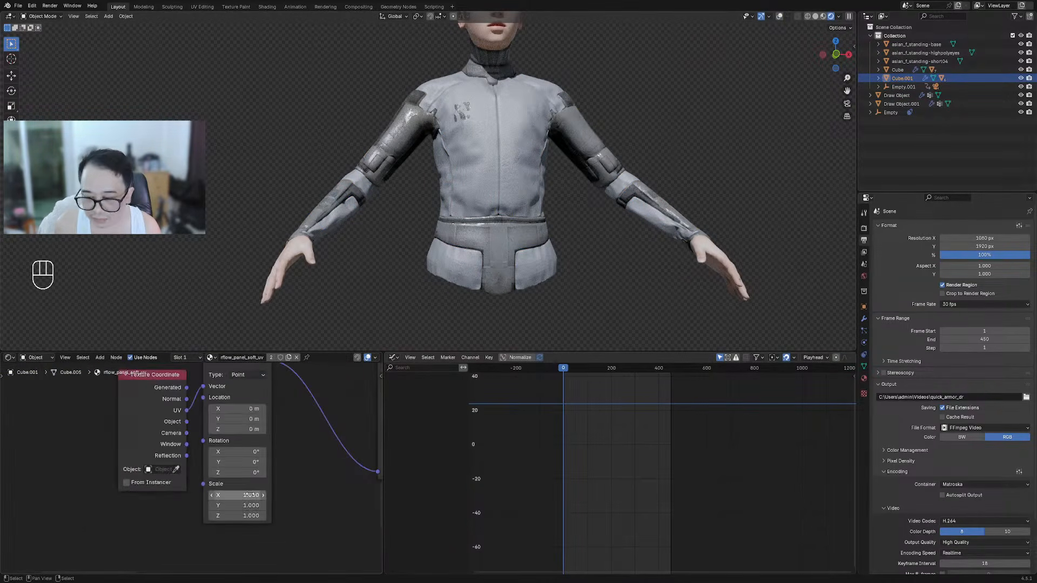
{"action": "scroll", "coordinate": [269, 473], "scroll_direction": "down", "scroll_amount": 3}
{"action": "scroll", "coordinate": [233, 505], "scroll_direction": "up", "scroll_amount": 2}
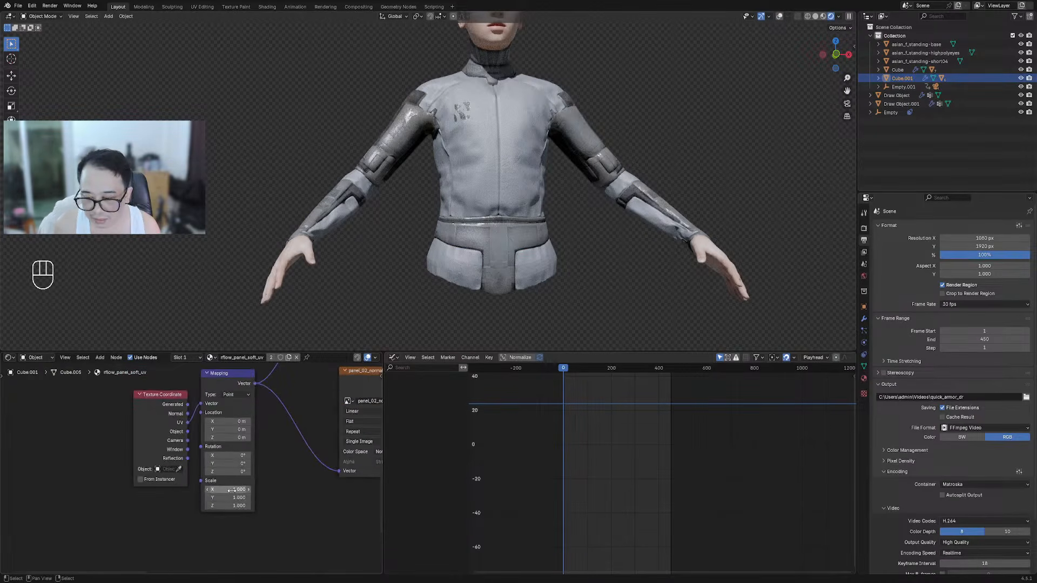
Set the Mapping node Scale X, Y and Z to 0.1
{"action": "left_click", "coordinate": [231, 489]}
{"action": "type", "text": "0.1"}
{"action": "key", "text": "Return"}
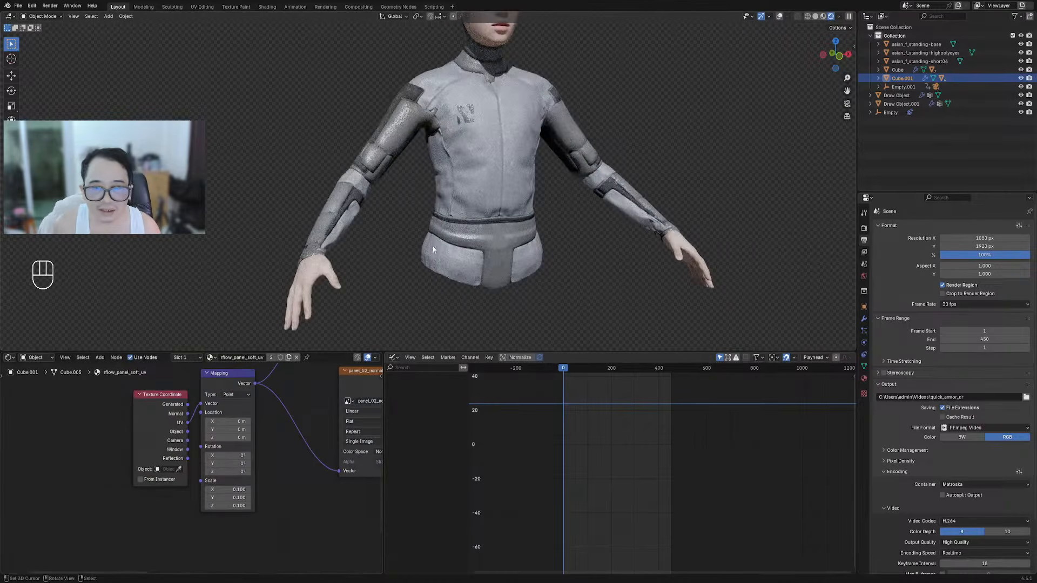
{"action": "scroll", "coordinate": [310, 478], "scroll_direction": "down", "scroll_amount": 4}
{"action": "scroll", "coordinate": [212, 491], "scroll_direction": "up", "scroll_amount": 4}
{"action": "middle_click_drag", "start_coordinate": [211, 491], "coordinate": [291, 459]}
{"action": "scroll", "coordinate": [212, 491], "scroll_direction": "up", "scroll_amount": 2}
{"action": "scroll", "coordinate": [212, 491], "scroll_direction": "down", "scroll_amount": 6}
{"action": "scroll", "coordinate": [214, 466], "scroll_direction": "up", "scroll_amount": 2}
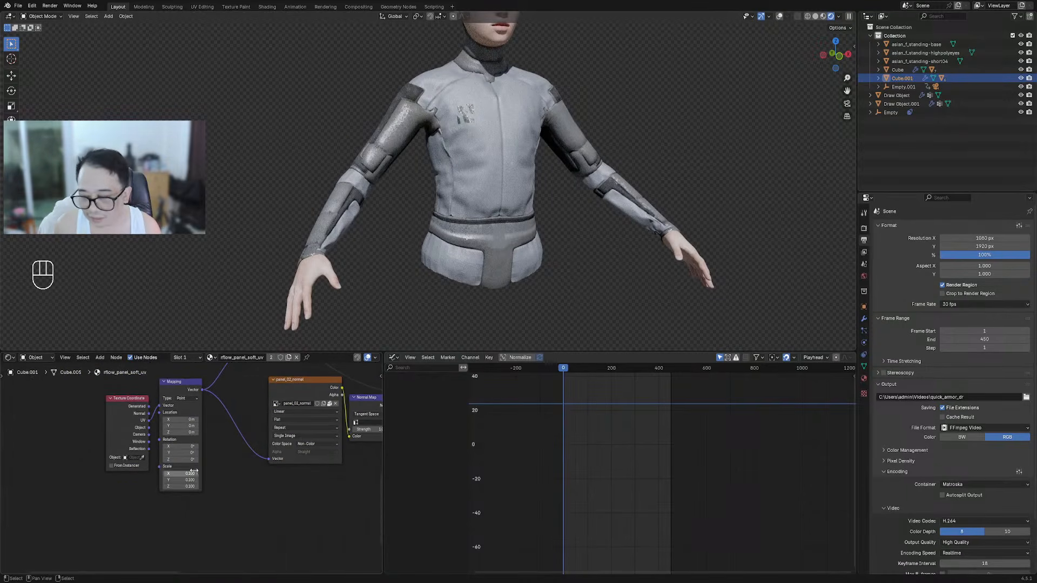
{"action": "left_click_drag", "start_coordinate": [182, 474], "coordinate": [182, 486]}
{"action": "left_click", "coordinate": [243, 477]}
Move the panel_02_color node aside and cut the Color Ramp to Multiply link
{"action": "scroll", "coordinate": [243, 477], "scroll_direction": "down", "scroll_amount": 3}
{"action": "middle_click_drag", "start_coordinate": [268, 434], "coordinate": [252, 486]}
{"action": "scroll", "coordinate": [252, 486], "scroll_direction": "up", "scroll_amount": 2}
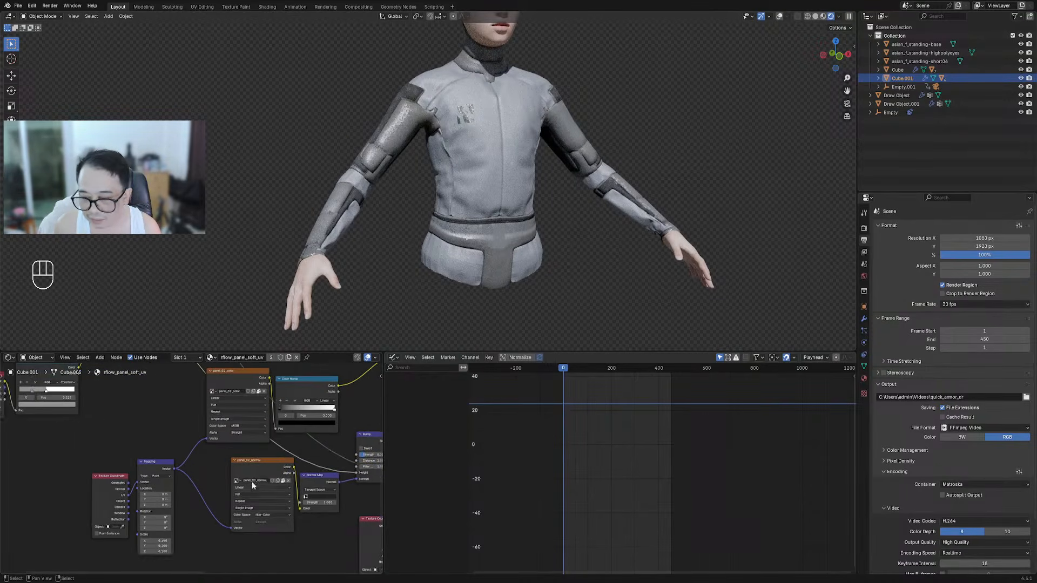
{"action": "middle_click_drag", "start_coordinate": [290, 452], "coordinate": [247, 496]}
{"action": "left_click_drag", "start_coordinate": [210, 426], "coordinate": [183, 450]}
{"action": "middle_click_drag", "start_coordinate": [344, 417], "coordinate": [276, 448]}
{"action": "right_click_drag", "start_coordinate": [263, 429], "coordinate": [291, 455], "text": "ctrl"}
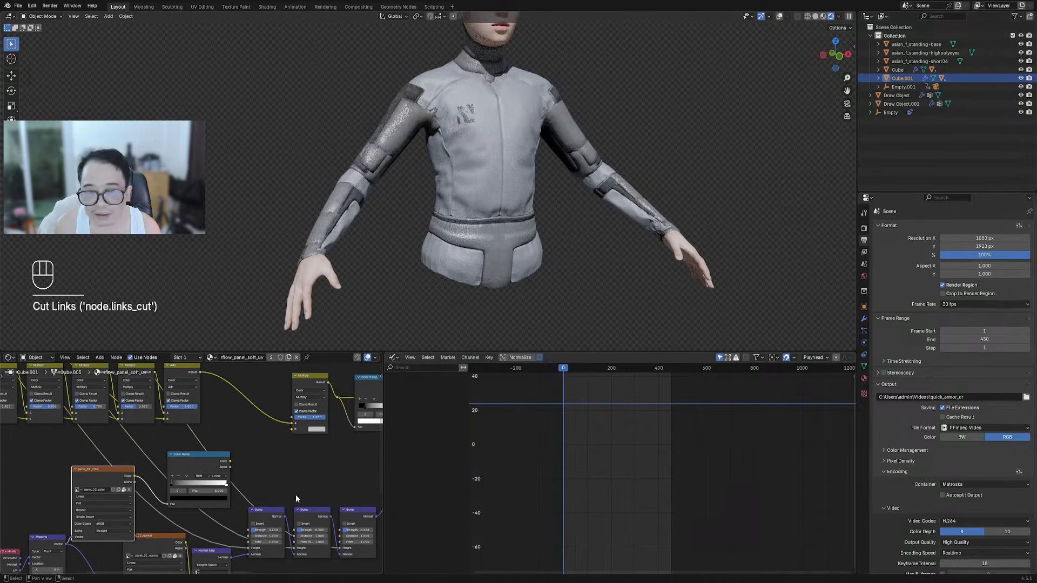
Cut the Normal Map to Bump link and orbit the suit to check the result
{"action": "scroll", "coordinate": [260, 535], "scroll_direction": "up", "scroll_amount": 4}
{"action": "middle_click_drag", "start_coordinate": [260, 534], "coordinate": [284, 457]}
{"action": "right_click_drag", "start_coordinate": [257, 478], "coordinate": [263, 504], "text": "ctrl"}
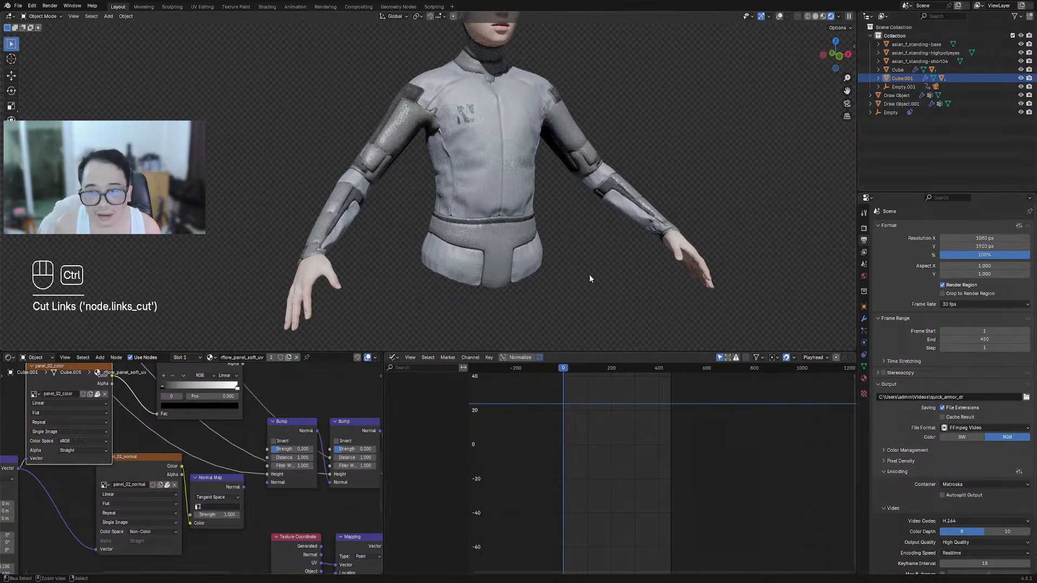
{"action": "middle_click_drag", "start_coordinate": [589, 274], "coordinate": [577, 248]}
{"action": "key", "text": "shift+alt+z"}
{"action": "key", "text": "shift+alt+z"}
{"action": "middle_click_drag", "start_coordinate": [515, 252], "coordinate": [513, 310]}
Maximize the 3D viewport and switch it to solid shading
{"action": "key", "text": "ctrl+space"}
{"action": "key", "text": "shift+alt+z"}
{"action": "key", "text": "shift+alt+z"}
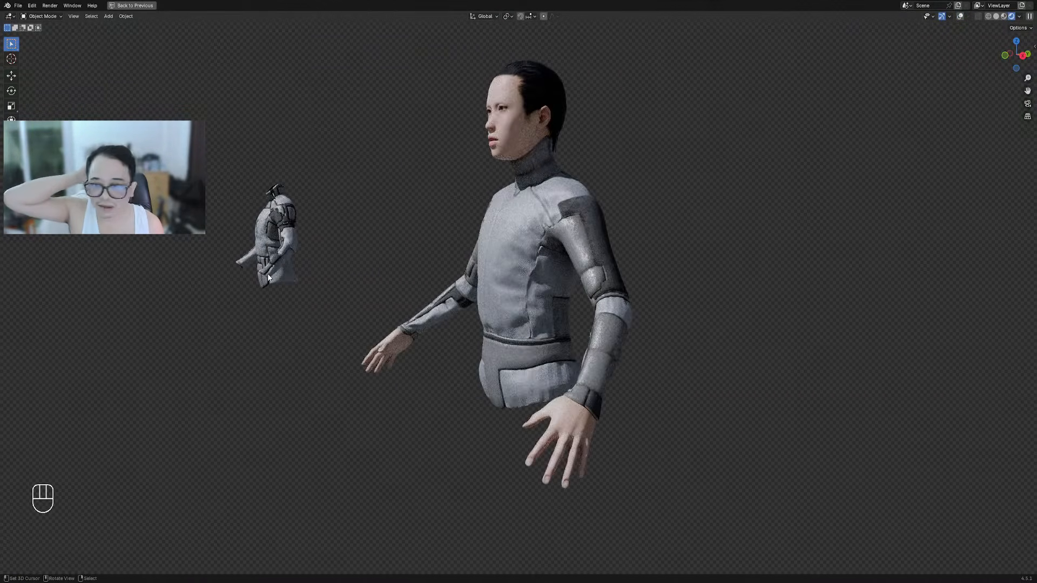
{"action": "middle_click_drag", "start_coordinate": [268, 274], "coordinate": [294, 262]}
{"action": "scroll", "coordinate": [250, 264], "scroll_direction": "down", "scroll_amount": 7}
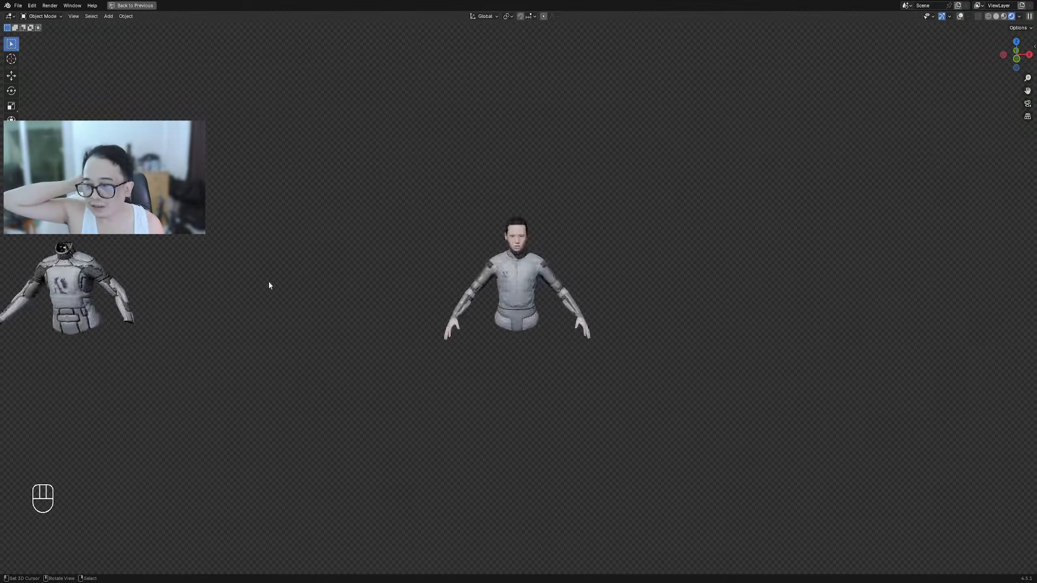
{"action": "scroll", "coordinate": [584, 286], "scroll_direction": "up", "scroll_amount": 7}
{"action": "middle_click_drag", "start_coordinate": [584, 286], "coordinate": [592, 276]}
{"action": "middle_click_drag", "start_coordinate": [560, 308], "coordinate": [520, 331]}
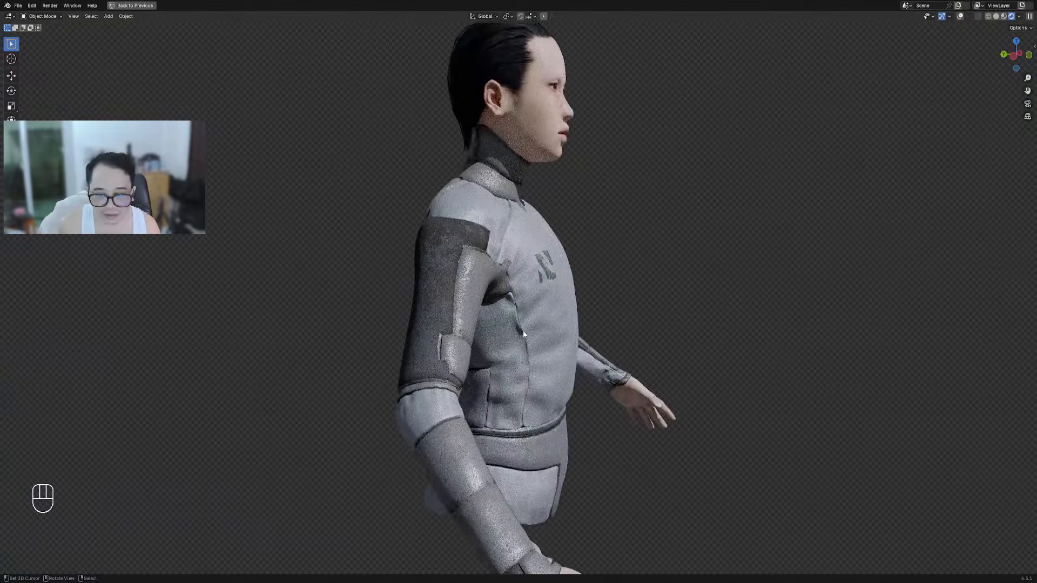
{"action": "middle_click_drag", "start_coordinate": [655, 322], "coordinate": [510, 319]}
{"action": "scroll", "coordinate": [510, 319], "scroll_direction": "down", "scroll_amount": 2}
{"action": "key", "text": "z"}
{"action": "left_click", "coordinate": [535, 321]}
{"action": "mouse_move", "coordinate": [435, 327]}
{"action": "middle_mouse_down"}
{"action": "mouse_move", "coordinate": [482, 332]}
{"action": "mouse_move", "coordinate": [490, 340]}
{"action": "mouse_move", "coordinate": [481, 344]}
{"action": "mouse_move", "coordinate": [497, 346]}
{"action": "middle_mouse_up"}
{"action": "key", "text": "shift+alt+z"}
{"action": "scroll", "coordinate": [491, 339], "scroll_direction": "up", "scroll_amount": 1}
Select the jacket and give it one subdivision level with Ctrl+1
{"action": "right_click", "coordinate": [445, 290]}
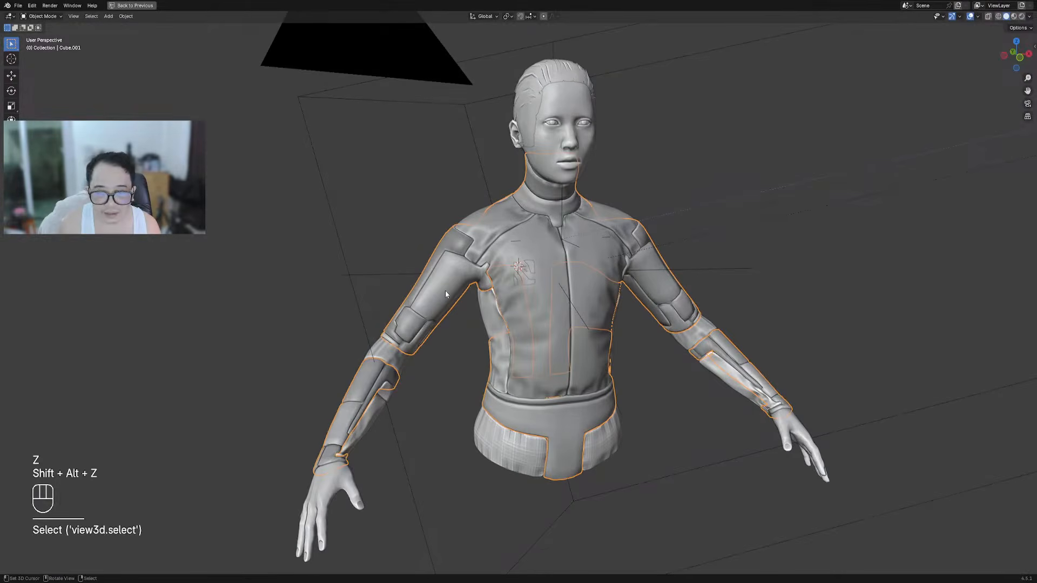
{"action": "key", "text": "g"}
{"action": "right_click", "coordinate": [475, 290]}
{"action": "key", "text": "Tab"}
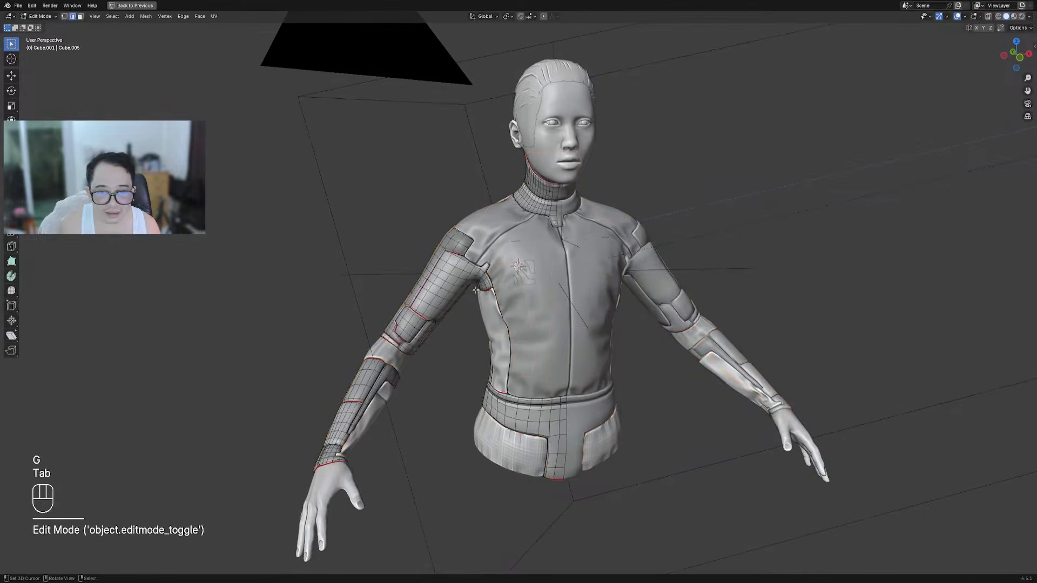
{"action": "key", "text": "Tab"}
{"action": "key", "text": "ctrl+1"}
{"action": "scroll", "coordinate": [474, 290], "scroll_direction": "up", "scroll_amount": 4}
{"action": "key", "text": "shift+alt+z"}
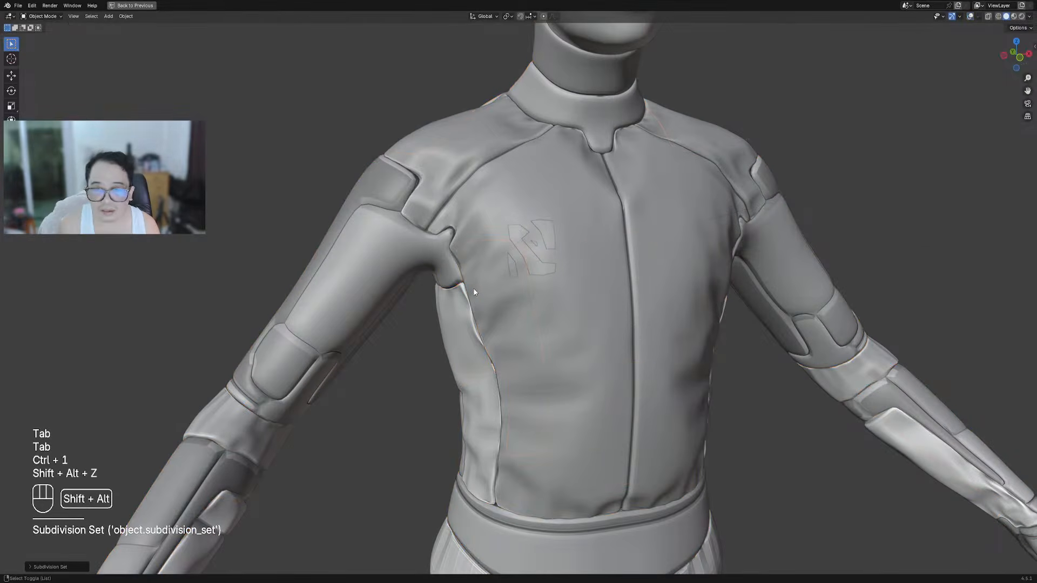
{"action": "scroll", "coordinate": [475, 293], "scroll_direction": "down", "scroll_amount": 6}
Preview the subdivided jacket in rendered shading, return to solid, and bring up the Random Flow menu
{"action": "key", "text": "z"}
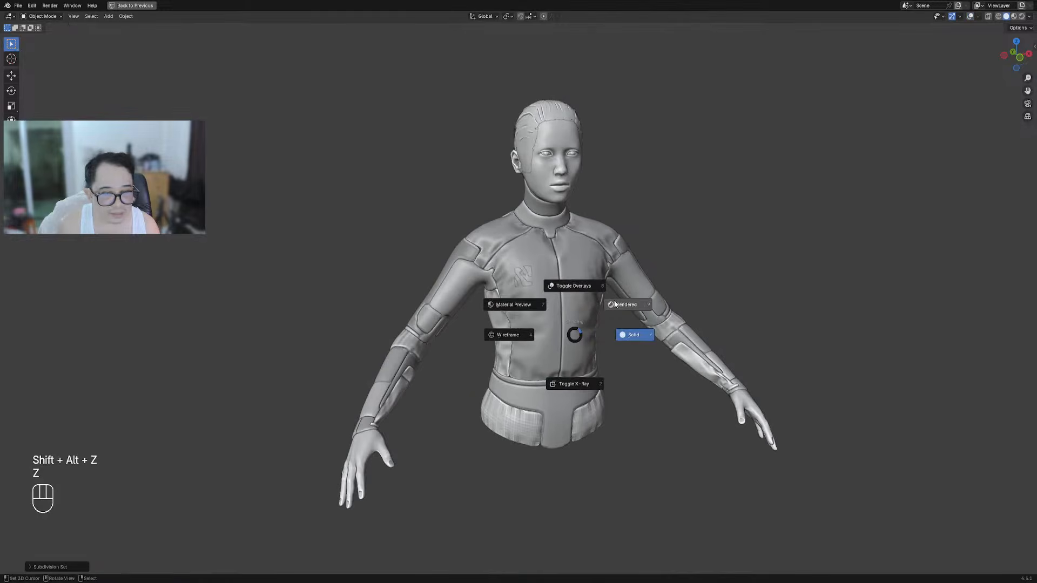
{"action": "left_click", "coordinate": [615, 304]}
{"action": "key", "text": "shift+alt+z"}
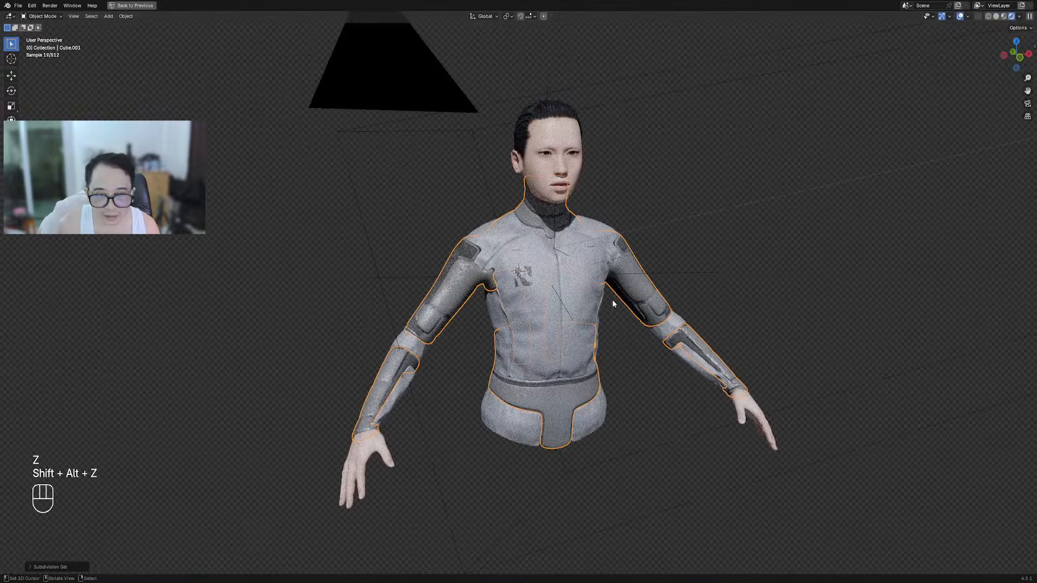
{"action": "key", "text": "shift+alt+z"}
{"action": "mouse_move", "coordinate": [466, 323]}
{"action": "middle_mouse_down"}
{"action": "mouse_move", "coordinate": [581, 336]}
{"action": "mouse_move", "coordinate": [578, 318]}
{"action": "mouse_move", "coordinate": [513, 268]}
{"action": "middle_mouse_up"}
{"action": "key", "text": "z"}
{"action": "left_click", "coordinate": [511, 264]}
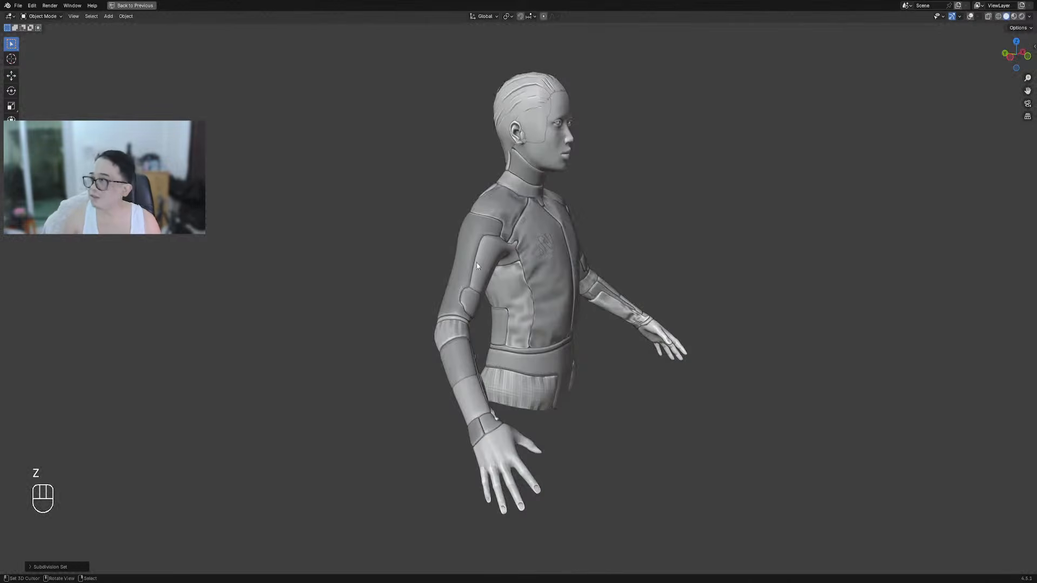
{"action": "middle_click_drag", "start_coordinate": [558, 277], "coordinate": [517, 280]}
{"action": "key", "text": "shift+alt+z"}
{"action": "scroll", "coordinate": [524, 277], "scroll_direction": "up", "scroll_amount": 4}
{"action": "key", "text": "shift+alt+z"}
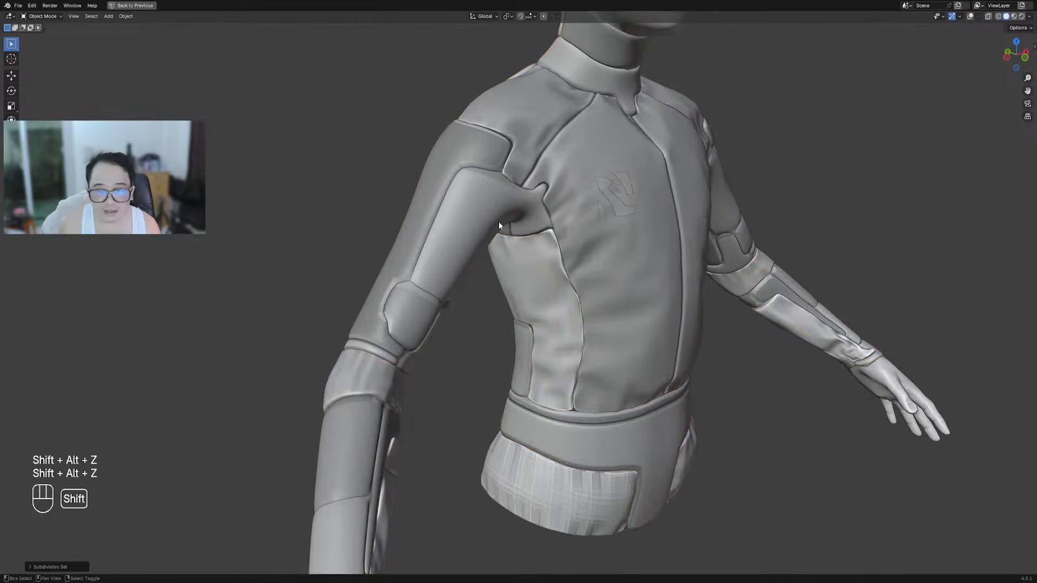
{"action": "middle_click_drag", "start_coordinate": [498, 224], "coordinate": [519, 219], "text": "shift"}
{"action": "scroll", "coordinate": [519, 219], "scroll_direction": "up", "scroll_amount": 4}
{"action": "key", "text": "shift+q"}
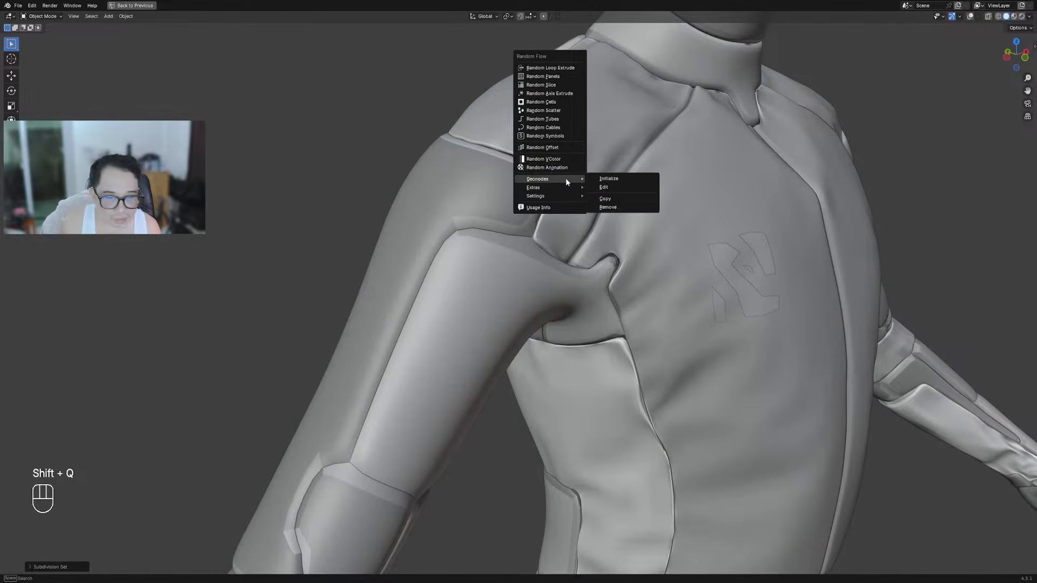
Run Crease Sharp from Random Flow's Extras > Mesh menu on the jacket
{"action": "mouse_move", "coordinate": [564, 188]}
{"action": "mouse_move", "coordinate": [635, 204]}
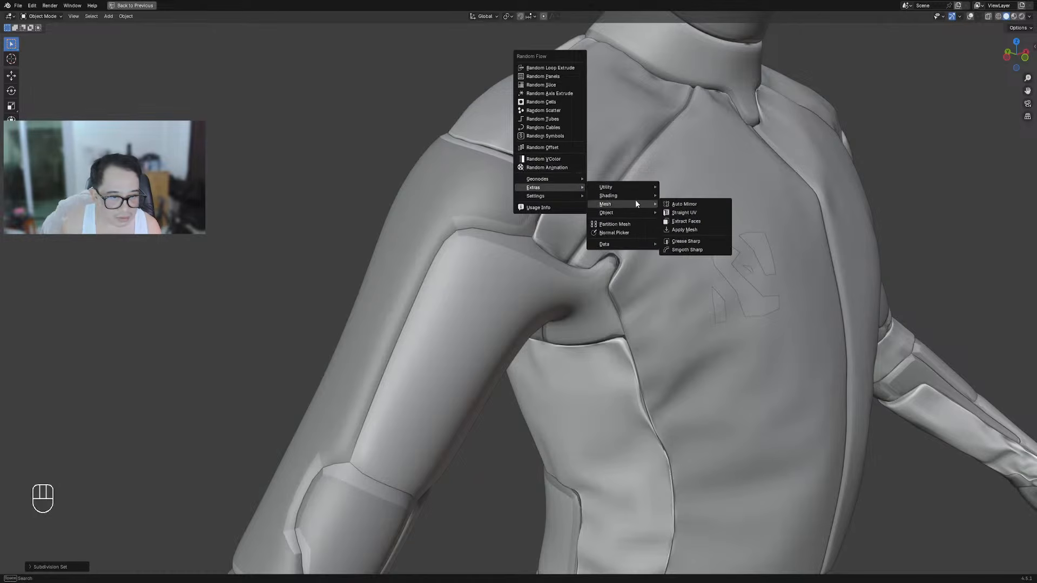
{"action": "left_click", "coordinate": [705, 244]}
{"action": "scroll", "coordinate": [607, 277], "scroll_direction": "down", "scroll_amount": 6}
{"action": "middle_click_drag", "start_coordinate": [606, 277], "coordinate": [582, 277]}
{"action": "scroll", "coordinate": [582, 278], "scroll_direction": "up", "scroll_amount": 5}
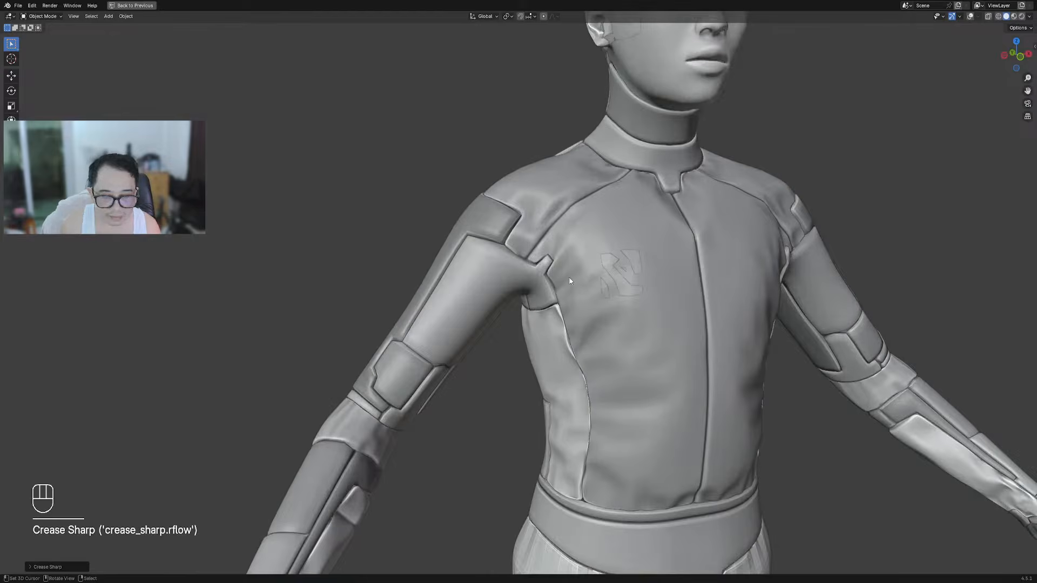
Keep the crease sharpness at 30° and set the crease factor to 0.5
{"action": "key", "text": "F9"}
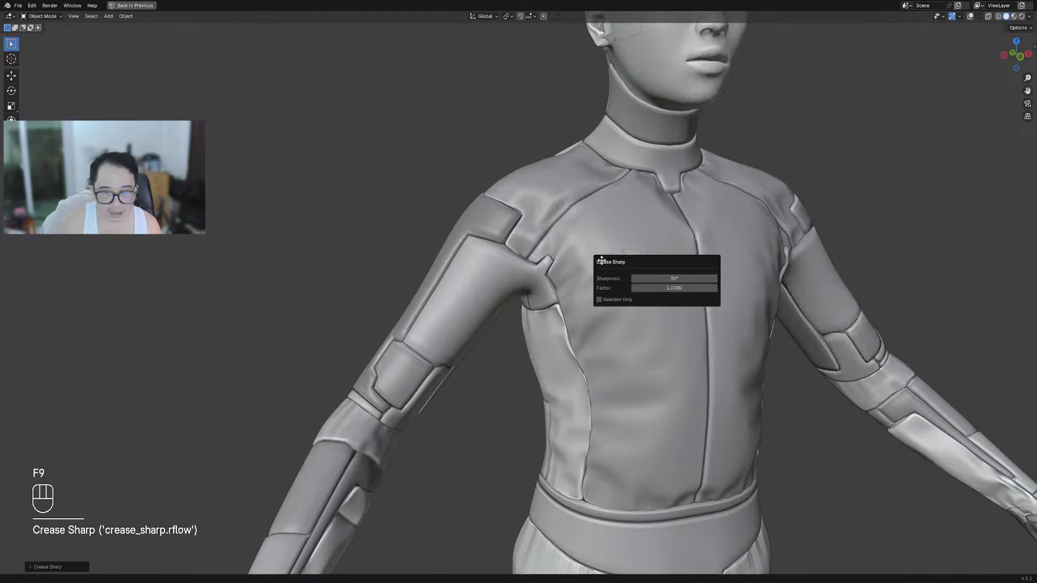
{"action": "left_click", "coordinate": [675, 279]}
{"action": "key", "text": "Return"}
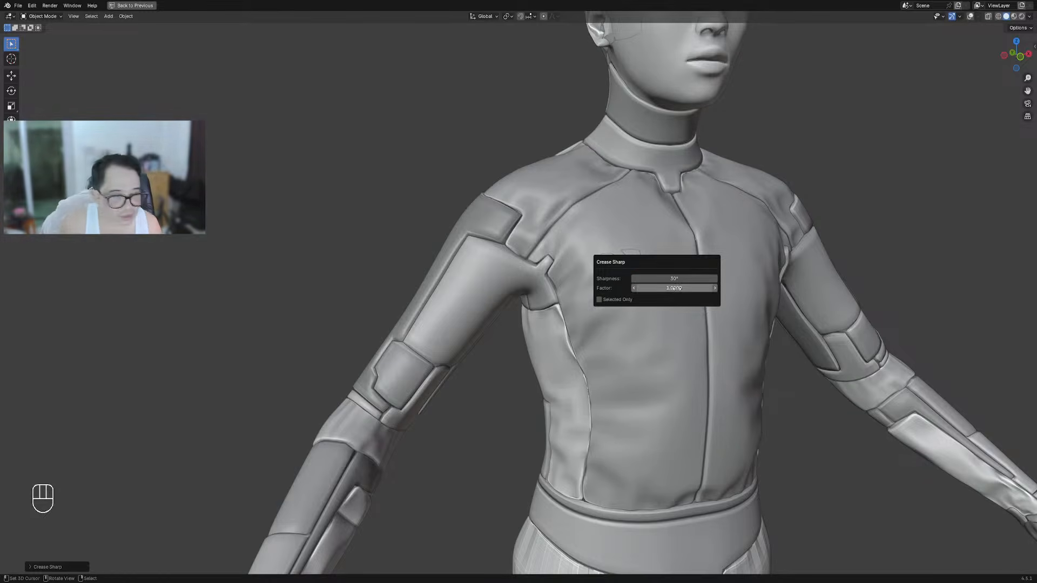
{"action": "left_click", "coordinate": [676, 287]}
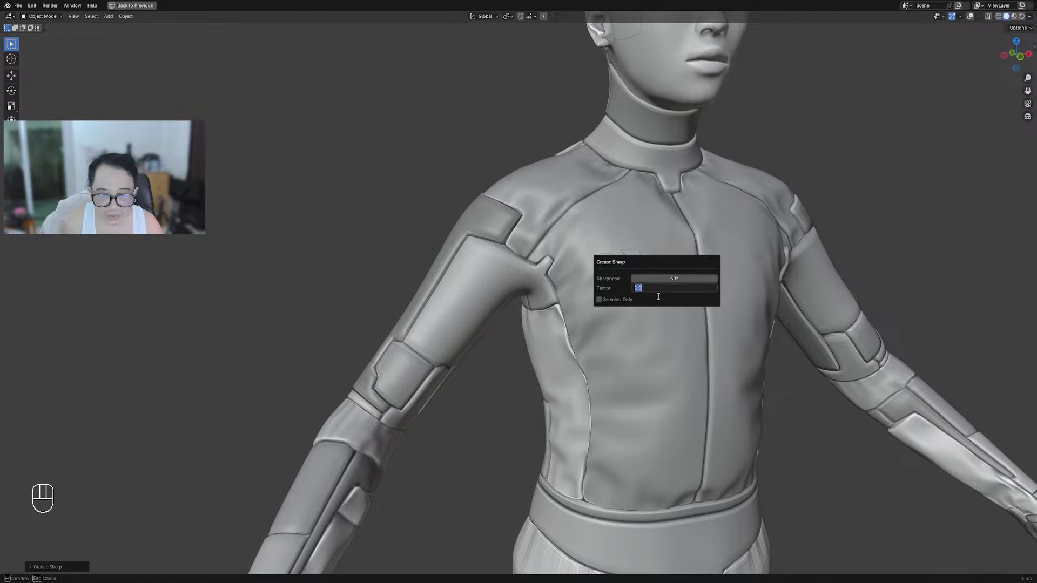
{"action": "type", "text": "0.5"}
{"action": "key", "text": "Return"}
{"action": "scroll", "coordinate": [390, 368], "scroll_direction": "down", "scroll_amount": 4}
{"action": "middle_click_drag", "start_coordinate": [390, 368], "coordinate": [620, 282]}
{"action": "scroll", "coordinate": [620, 281], "scroll_direction": "up", "scroll_amount": 5}
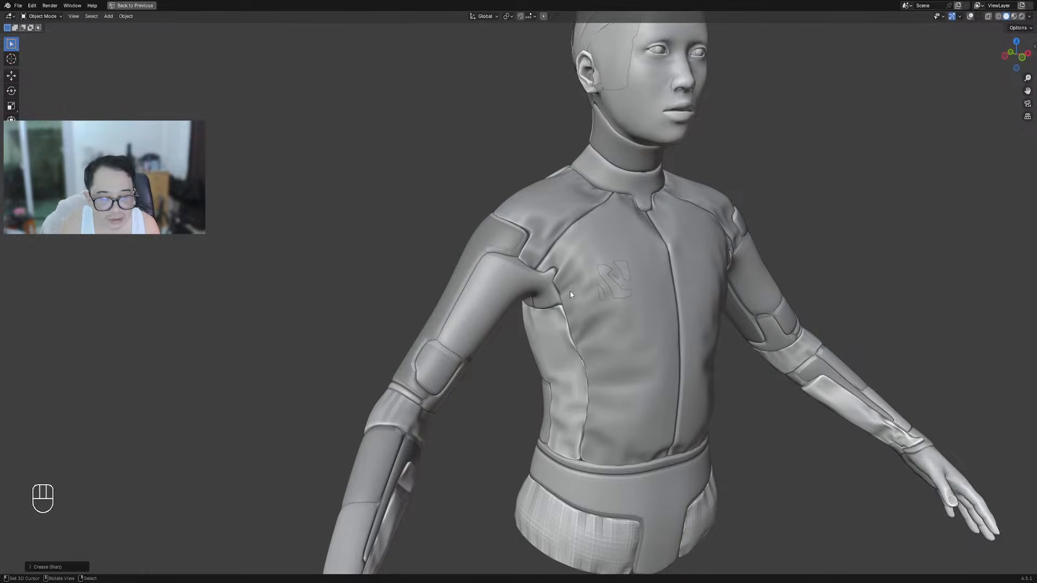
{"action": "key", "text": "F9"}
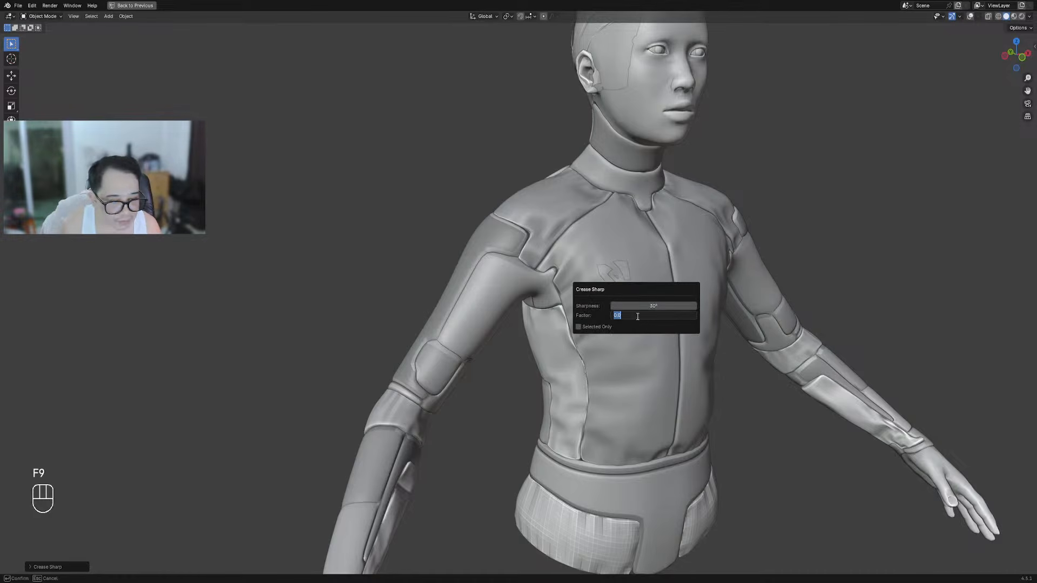
{"action": "key", "text": "Return"}
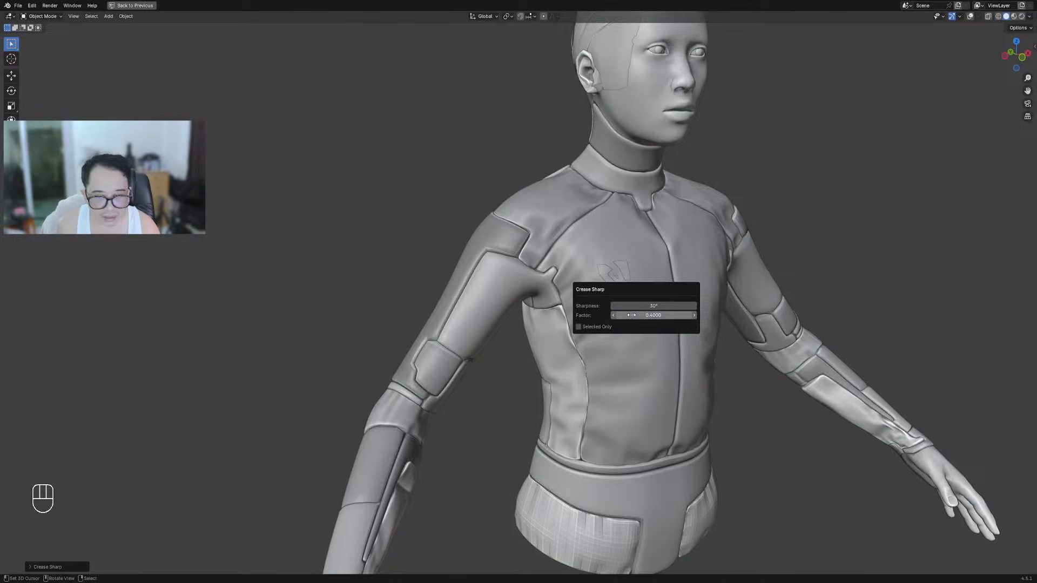
Switch the viewport to rendered shading and deselect everything
{"action": "scroll", "coordinate": [535, 238], "scroll_direction": "down", "scroll_amount": 5}
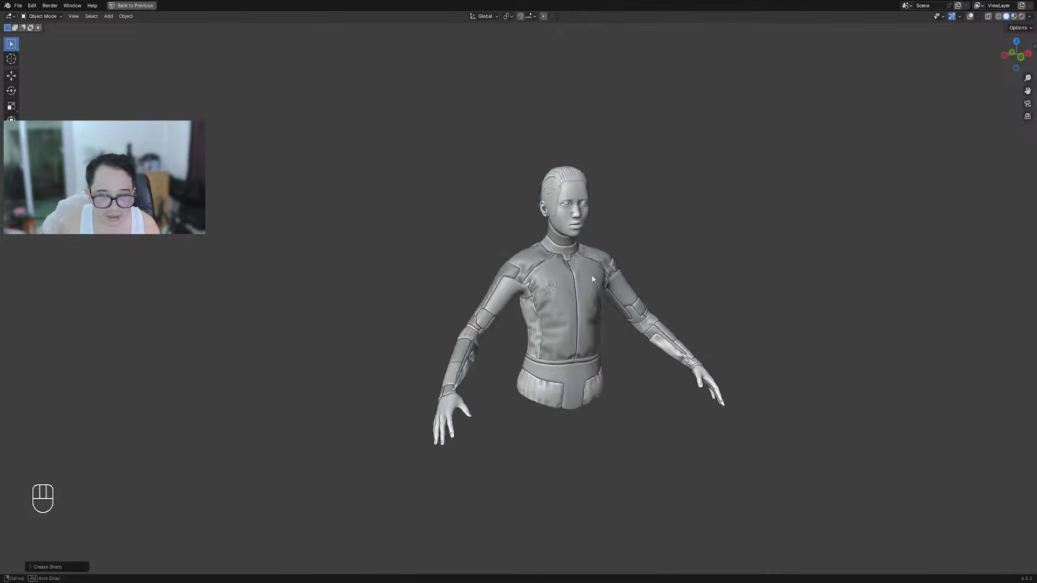
{"action": "middle_click_drag", "start_coordinate": [606, 281], "coordinate": [541, 276]}
{"action": "scroll", "coordinate": [542, 276], "scroll_direction": "up", "scroll_amount": 3}
{"action": "key", "text": "z"}
{"action": "left_click", "coordinate": [581, 252]}
{"action": "key", "text": "shift+alt+z"}
{"action": "middle_click_drag", "start_coordinate": [465, 297], "coordinate": [506, 293]}
{"action": "key", "text": "alt+a"}
{"action": "scroll", "coordinate": [506, 292], "scroll_direction": "up", "scroll_amount": 4}
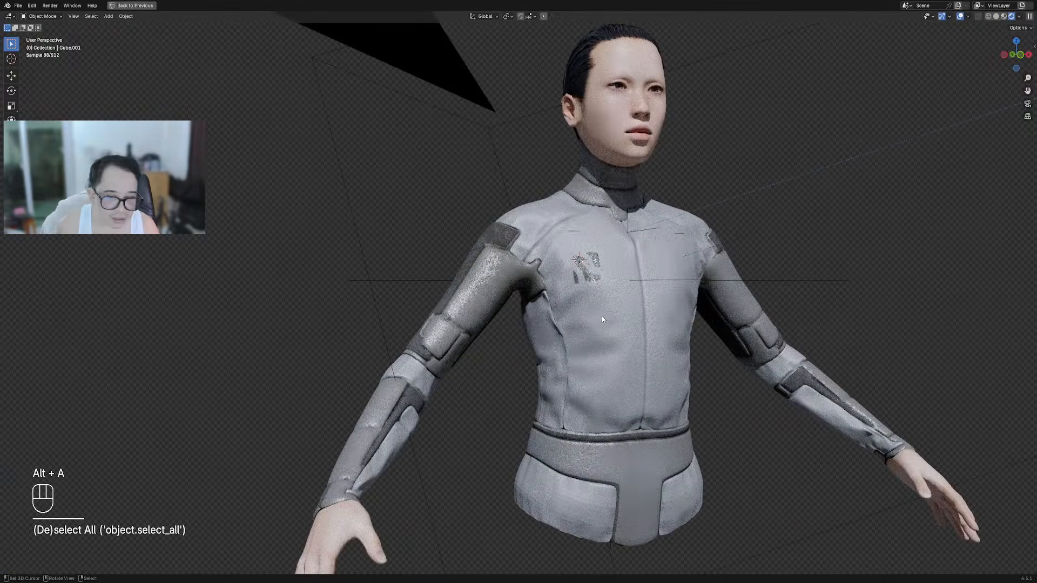
{"action": "middle_click_drag", "start_coordinate": [603, 319], "coordinate": [594, 327]}
In Edit Mode, rerun Crease Sharp on the suit and commit the new crease factor
{"action": "key", "text": "F9"}
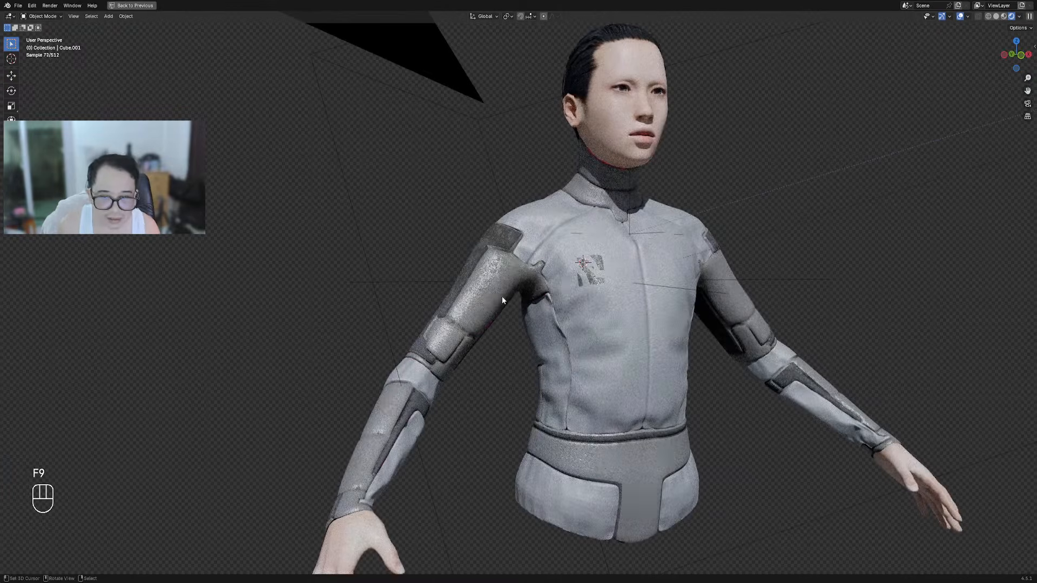
{"action": "key", "text": "Tab"}
{"action": "key", "text": "Tab"}
{"action": "key", "text": "shift+q"}
{"action": "mouse_move", "coordinate": [619, 281]}
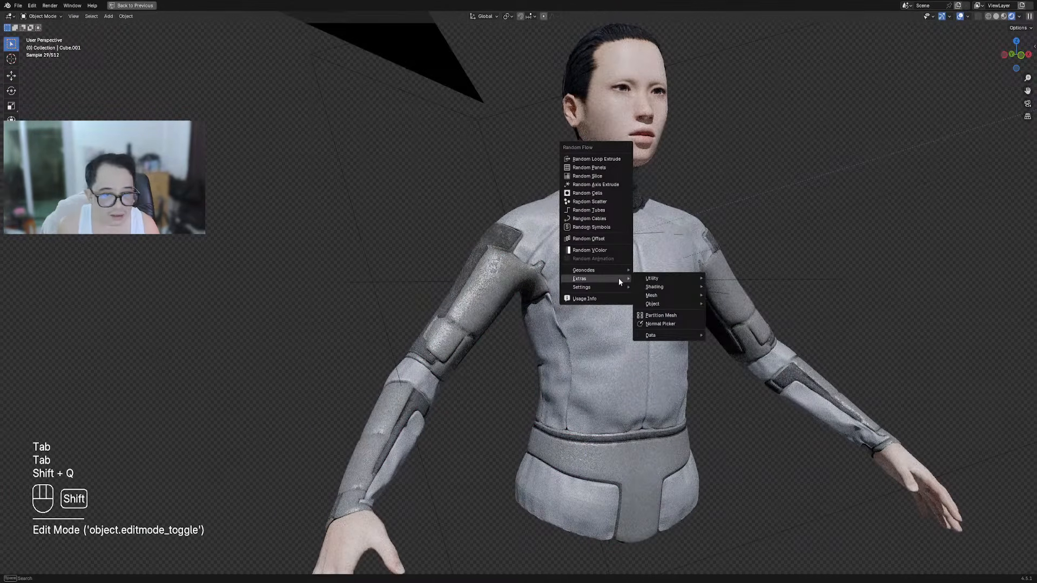
{"action": "mouse_move", "coordinate": [655, 296]}
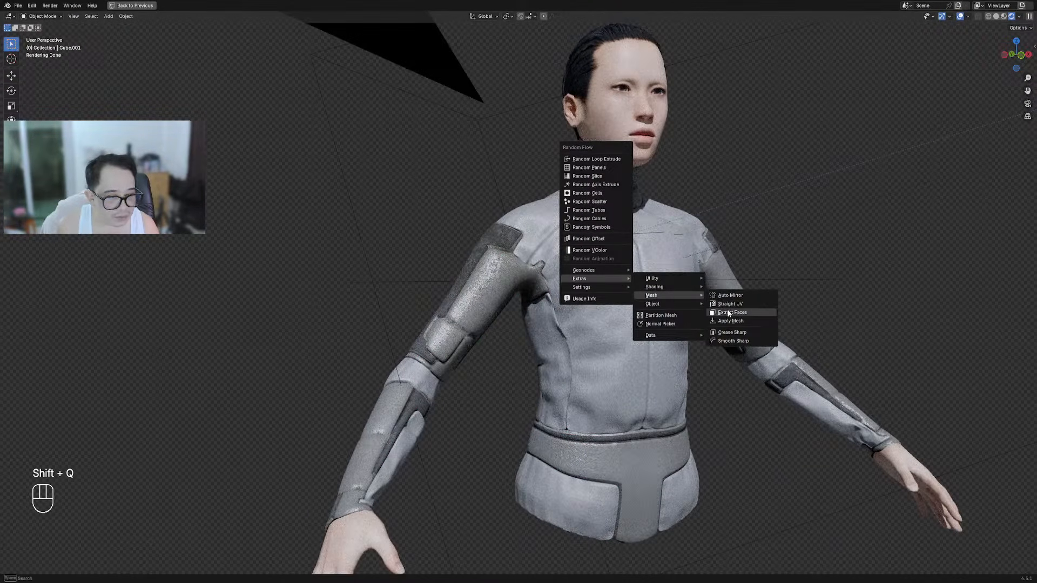
{"action": "left_click", "coordinate": [739, 333]}
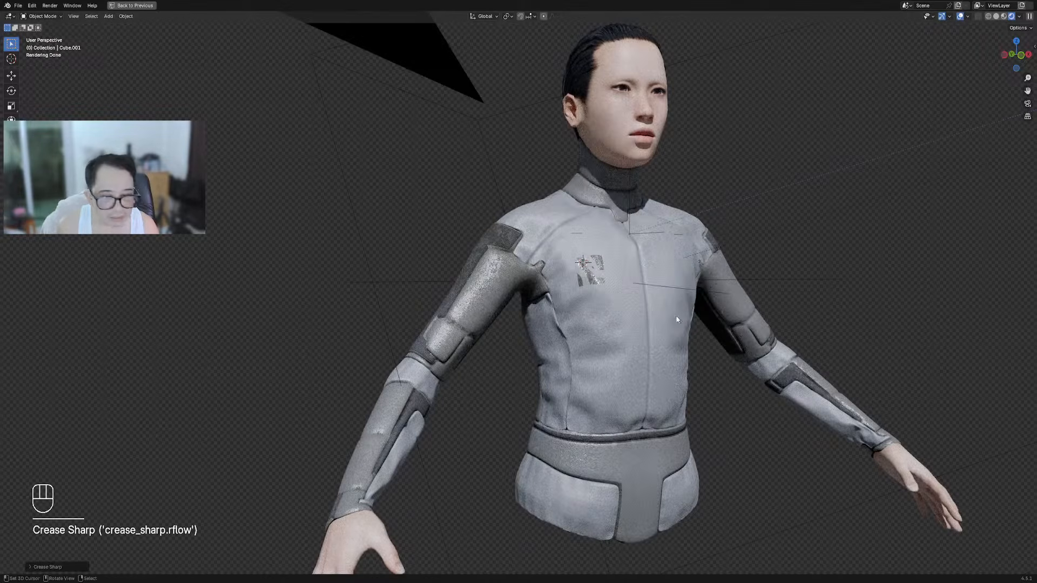
{"action": "key", "text": "F9"}
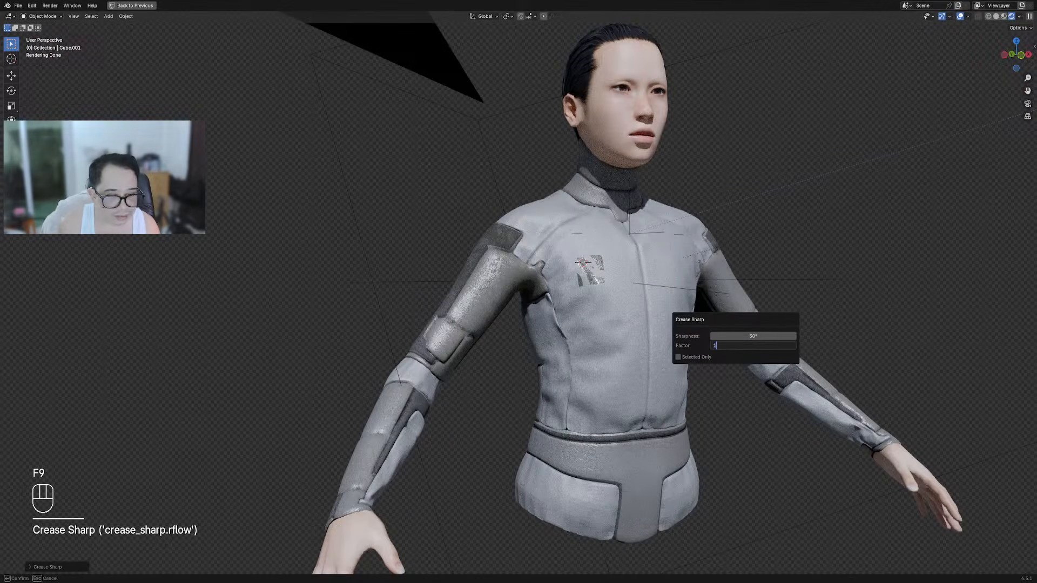
{"action": "key", "text": "Return"}
Switch to solid shading and select the suit body
{"action": "key", "text": "z"}
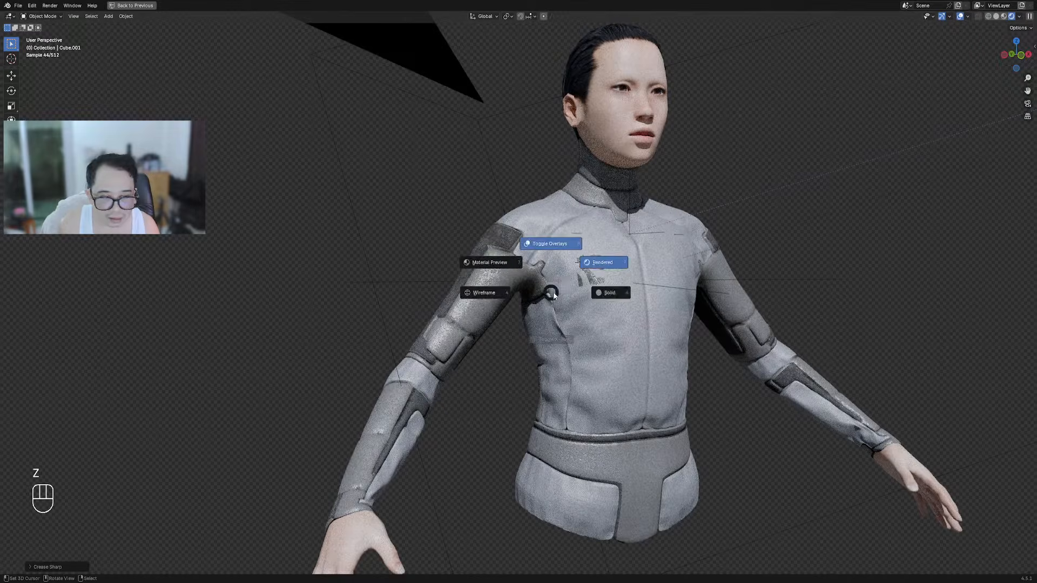
{"action": "left_click", "coordinate": [608, 293]}
{"action": "key", "text": "shift+alt+z"}
{"action": "left_click", "coordinate": [486, 293], "text": "alt+shift"}
{"action": "key", "text": "shift+alt+z"}
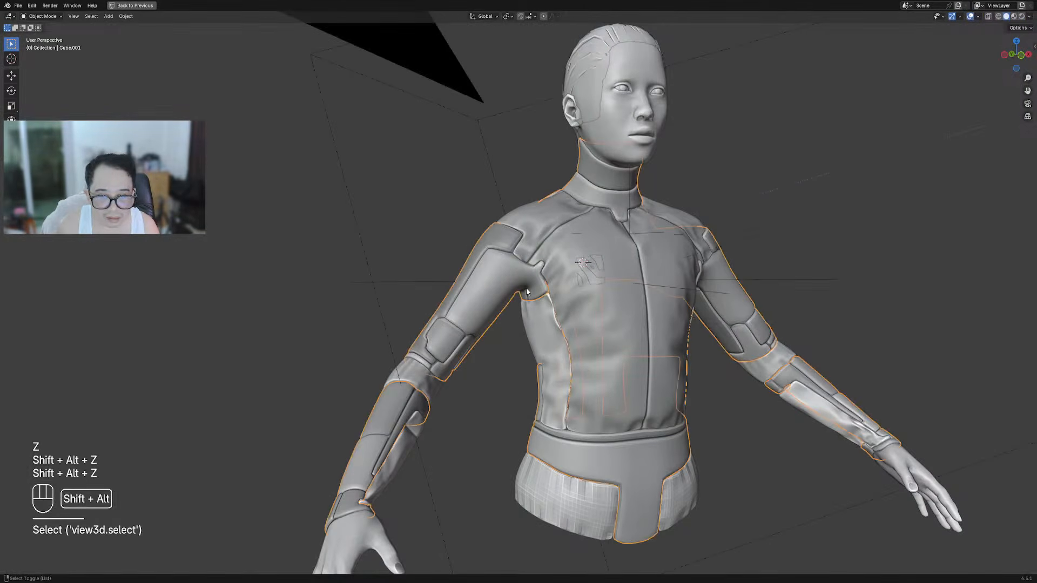
Switch to wireframe display and orbit around the figure to inspect the creases
{"action": "key", "text": "z"}
{"action": "left_click", "coordinate": [462, 286]}
{"action": "scroll", "coordinate": [562, 249], "scroll_direction": "up", "scroll_amount": 4}
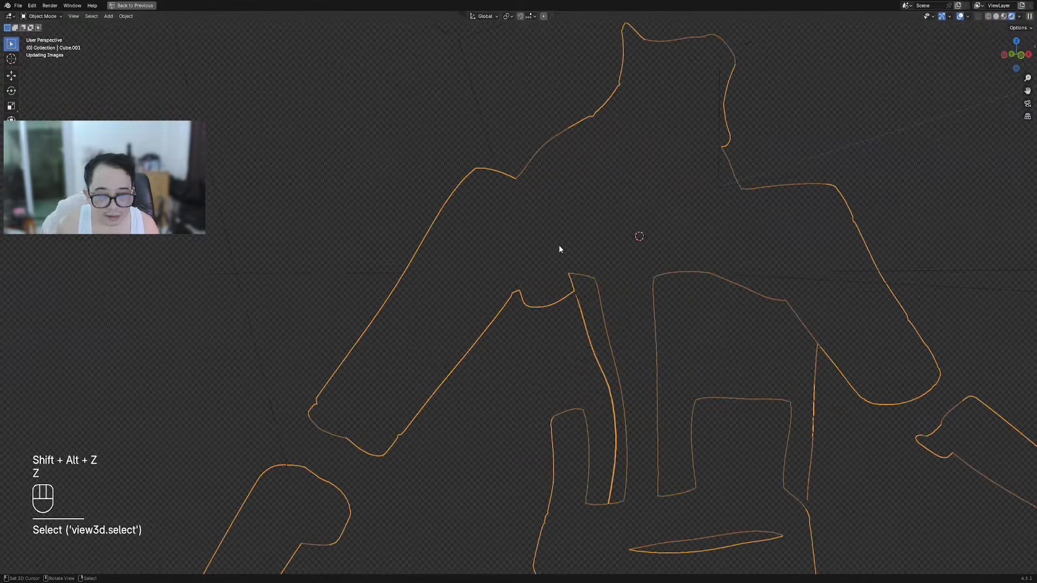
{"action": "scroll", "coordinate": [513, 264], "scroll_direction": "down", "scroll_amount": 4}
{"action": "key", "text": "shift+alt+z"}
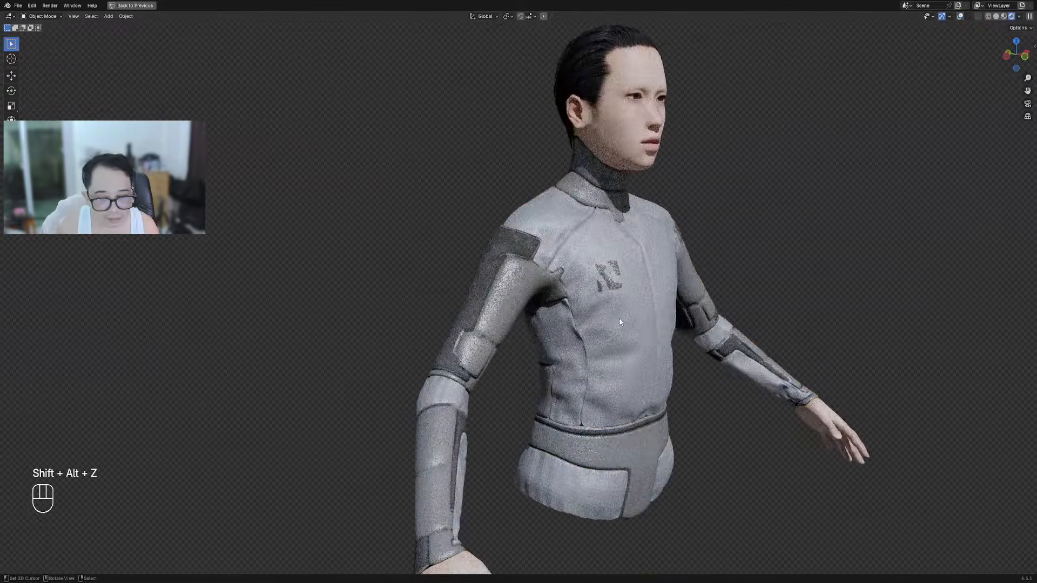
{"action": "scroll", "coordinate": [619, 322], "scroll_direction": "down", "scroll_amount": 3}
{"action": "middle_click_drag", "start_coordinate": [669, 322], "coordinate": [540, 327]}
{"action": "middle_click_drag", "start_coordinate": [783, 294], "coordinate": [760, 289]}
{"action": "key", "text": "shift+alt+z"}
{"action": "key", "text": "shift+alt+z"}
{"action": "middle_click_drag", "start_coordinate": [637, 297], "coordinate": [603, 293], "text": "shift"}
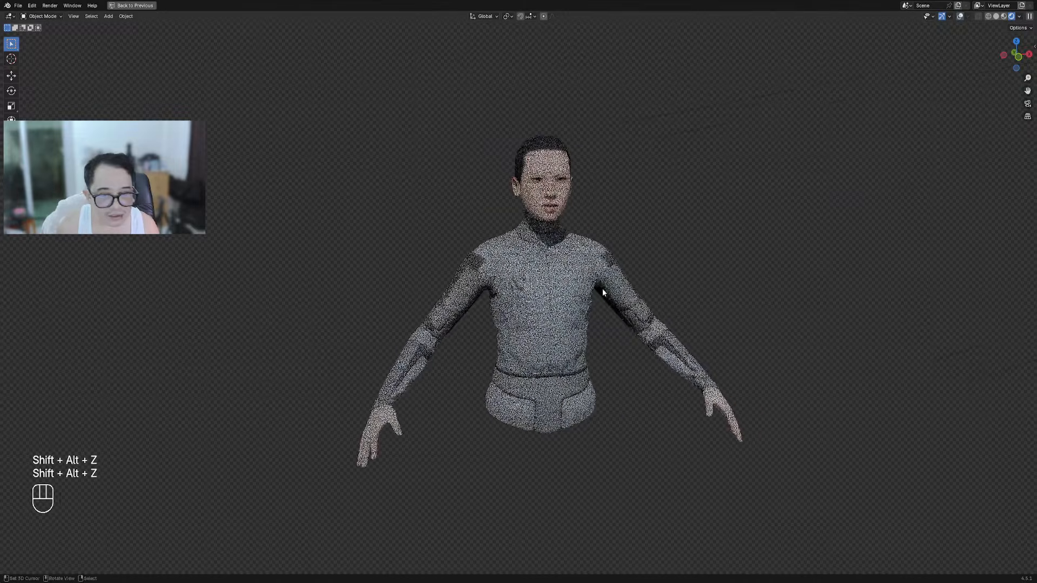
{"action": "scroll", "coordinate": [603, 292], "scroll_direction": "up", "scroll_amount": 2}
Apply Random VColor to the suit and step through Random Seed values for varied grey panels
{"action": "key", "text": "shift+q"}
{"action": "mouse_move", "coordinate": [674, 188]}
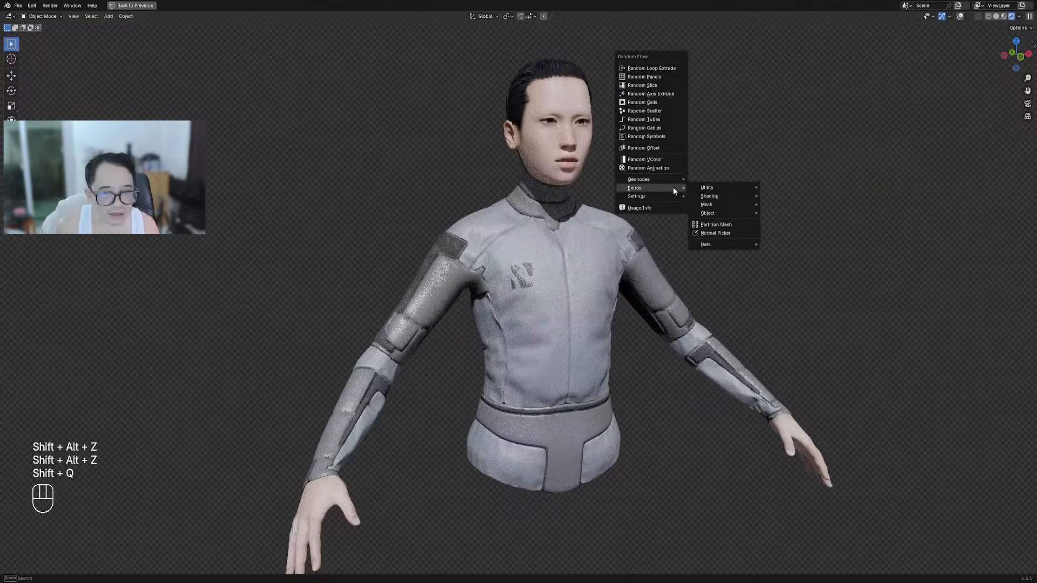
{"action": "left_click", "coordinate": [663, 158]}
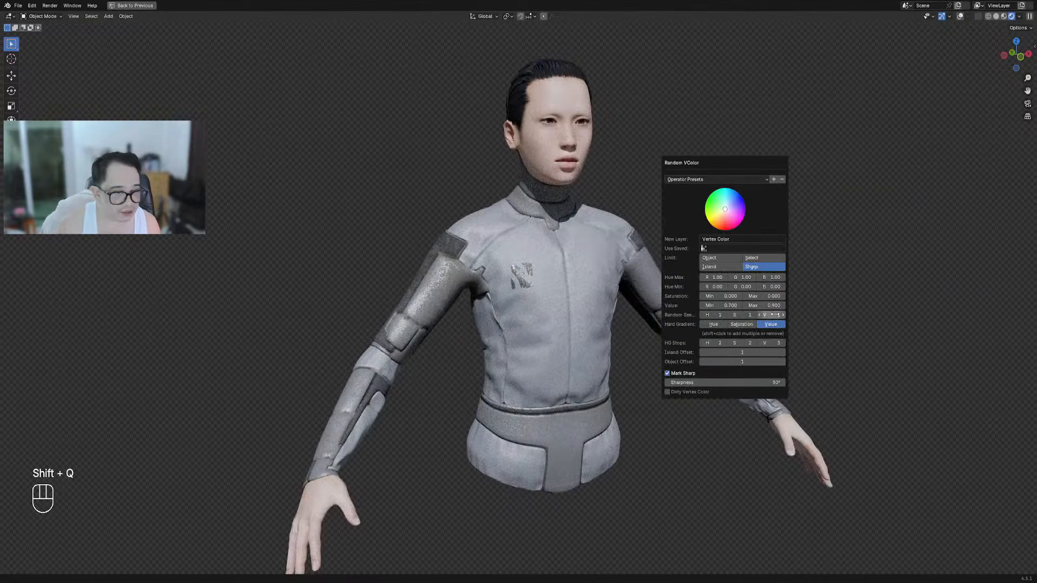
{"action": "scroll", "coordinate": [774, 314], "scroll_direction": "up", "scroll_amount": 2, "text": "ctrl"}
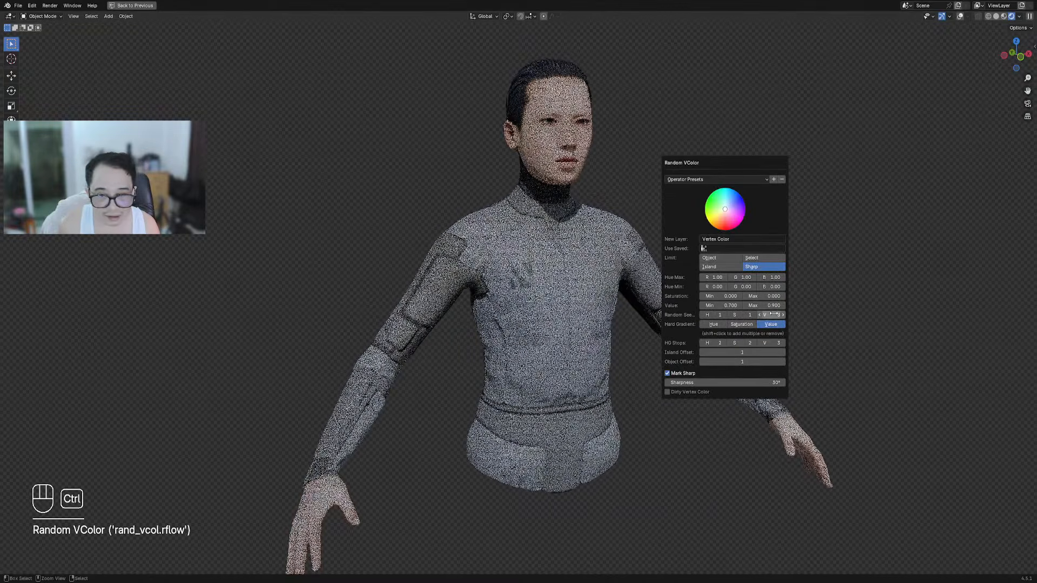
{"action": "scroll", "coordinate": [774, 314], "scroll_direction": "up", "scroll_amount": 1, "text": "ctrl"}
{"action": "scroll", "coordinate": [773, 314], "scroll_direction": "up", "scroll_amount": 1, "text": "ctrl"}
{"action": "scroll", "coordinate": [774, 313], "scroll_direction": "up", "scroll_amount": 2, "text": "ctrl"}
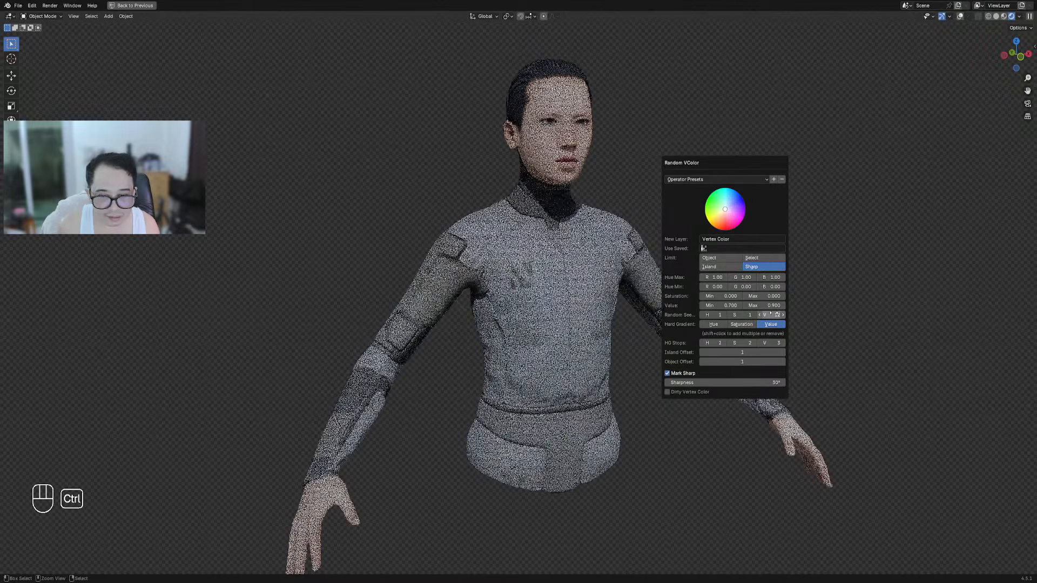
{"action": "scroll", "coordinate": [774, 313], "scroll_direction": "up", "scroll_amount": 1, "text": "ctrl"}
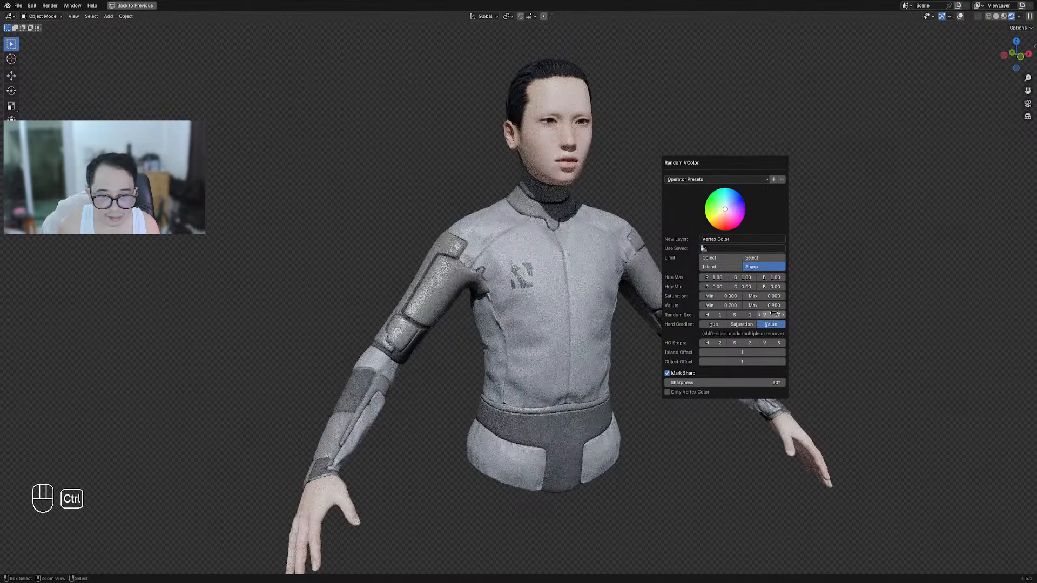
{"action": "scroll", "coordinate": [774, 313], "scroll_direction": "up", "scroll_amount": 1, "text": "ctrl"}
{"action": "scroll", "coordinate": [774, 313], "scroll_direction": "up", "scroll_amount": 1, "text": "ctrl"}
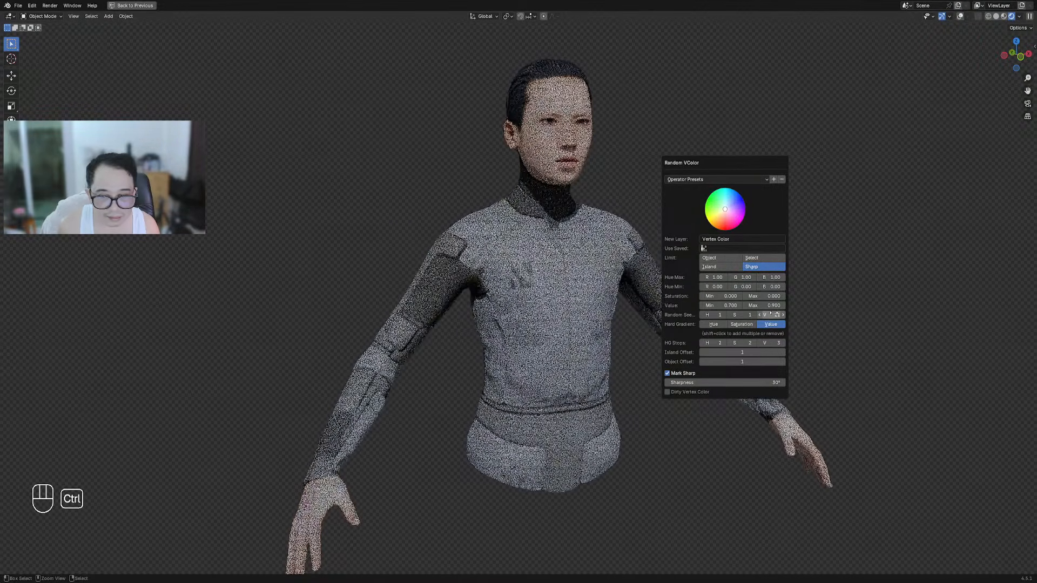
Enable Dirty Vertex Color to darken the panels, reviewing the result from several angles
{"action": "left_click", "coordinate": [687, 392]}
{"action": "middle_click_drag", "start_coordinate": [498, 365], "coordinate": [678, 259]}
{"action": "key", "text": "F9"}
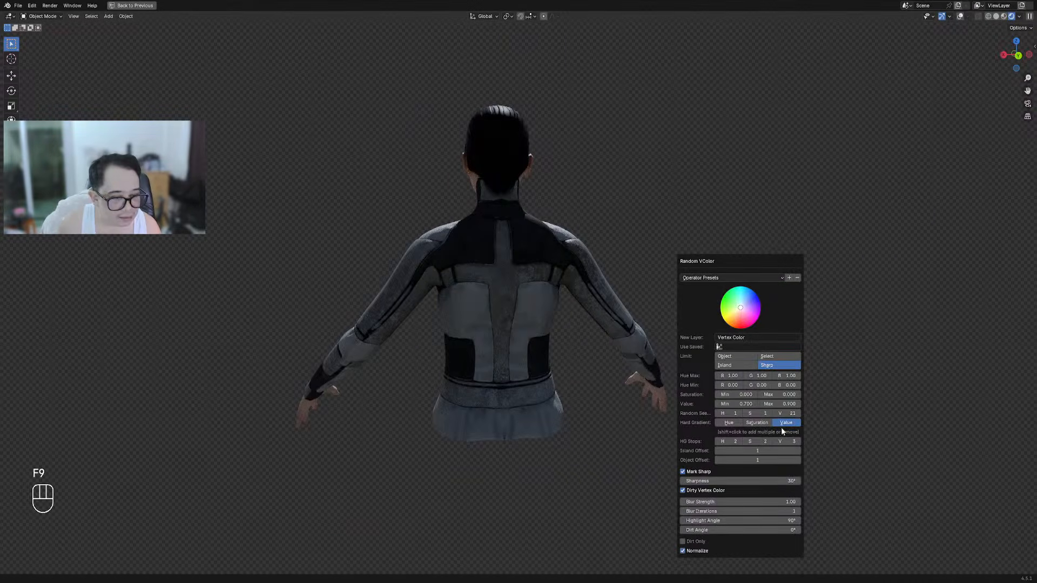
{"action": "scroll", "coordinate": [789, 413], "scroll_direction": "up", "scroll_amount": 4, "text": "ctrl"}
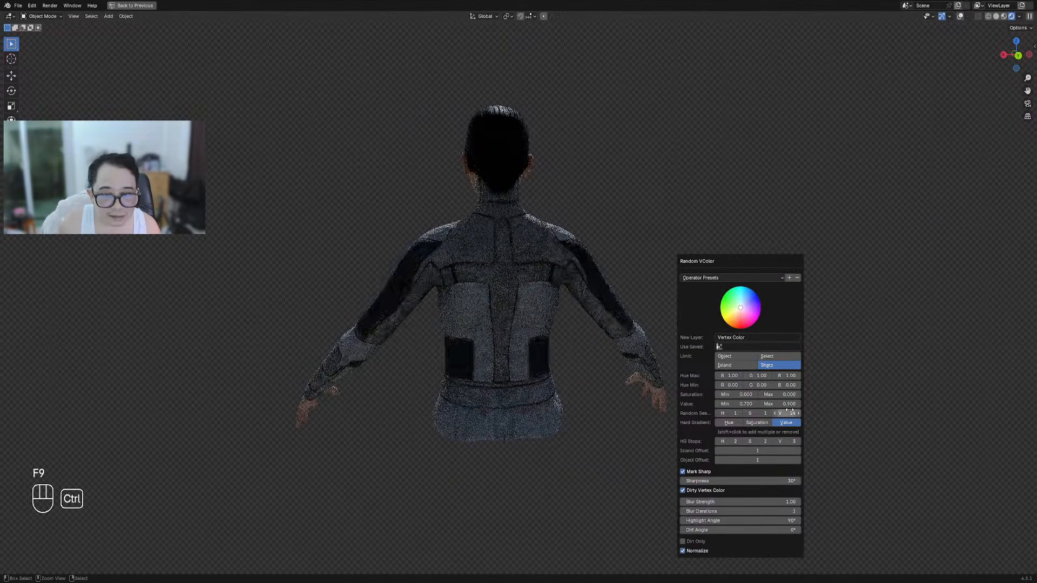
{"action": "middle_click_drag", "start_coordinate": [740, 278], "coordinate": [592, 273]}
{"action": "key", "text": "F9"}
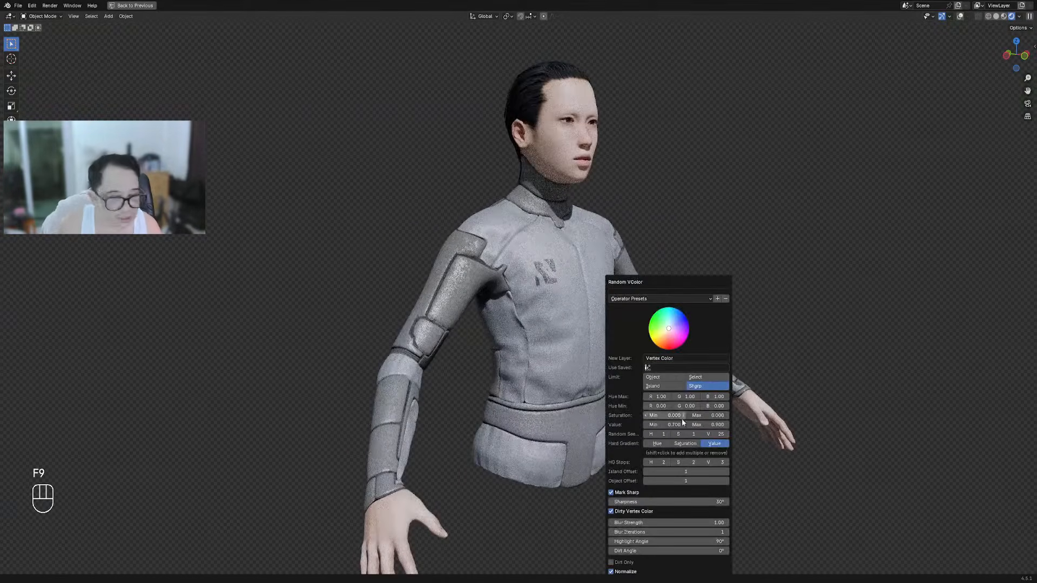
{"action": "middle_click_drag", "start_coordinate": [608, 348], "coordinate": [560, 340]}
{"action": "scroll", "coordinate": [567, 332], "scroll_direction": "down", "scroll_amount": 1}
{"action": "key", "text": "F9"}
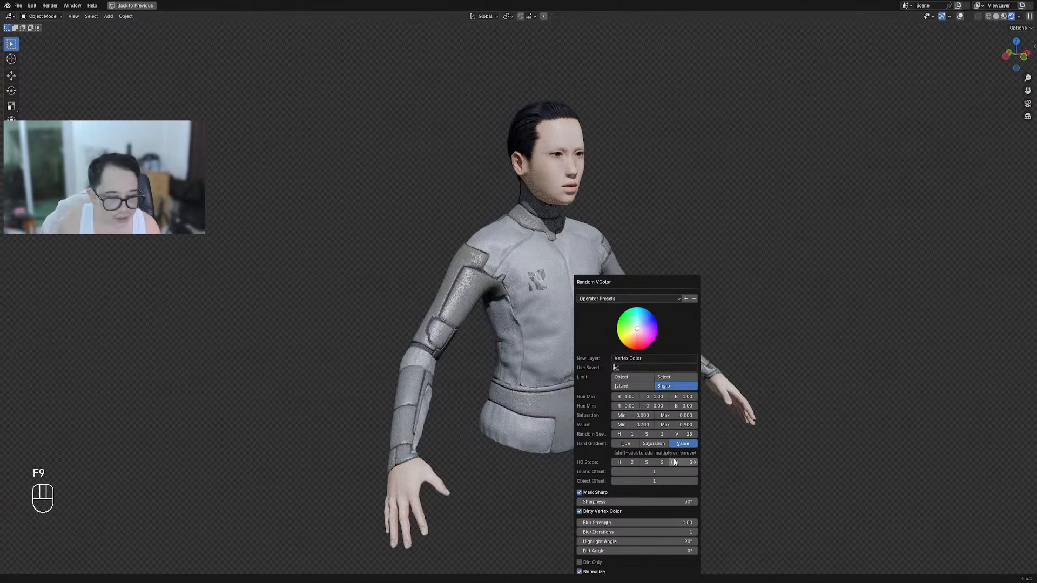
{"action": "scroll", "coordinate": [683, 434], "scroll_direction": "up", "scroll_amount": 1, "text": "ctrl"}
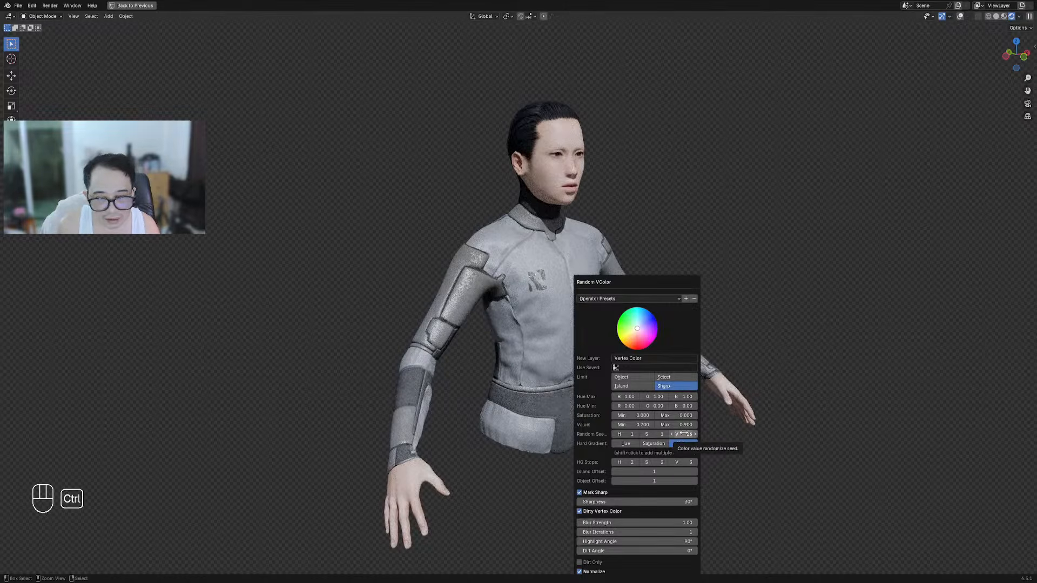
Face the front, restore the full workspace layout and save torso_armor.blend
{"action": "middle_click_drag", "start_coordinate": [683, 434], "coordinate": [653, 395]}
{"action": "key", "text": "ctrl+space"}
{"action": "key", "text": "ctrl+s"}
Lighten a Color Ramp stop in the panel shader to a value of 0.675
{"action": "scroll", "coordinate": [130, 499], "scroll_direction": "down", "scroll_amount": 4}
{"action": "middle_click_drag", "start_coordinate": [108, 486], "coordinate": [309, 563]}
{"action": "middle_click_drag", "start_coordinate": [160, 505], "coordinate": [341, 526]}
{"action": "scroll", "coordinate": [340, 526], "scroll_direction": "up", "scroll_amount": 4}
{"action": "left_click", "coordinate": [268, 508]}
{"action": "mouse_move", "coordinate": [324, 411]}
{"action": "left_mouse_down"}
{"action": "mouse_move", "coordinate": [322, 389]}
{"action": "mouse_move", "coordinate": [322, 411]}
{"action": "mouse_move", "coordinate": [323, 400]}
{"action": "left_mouse_up"}
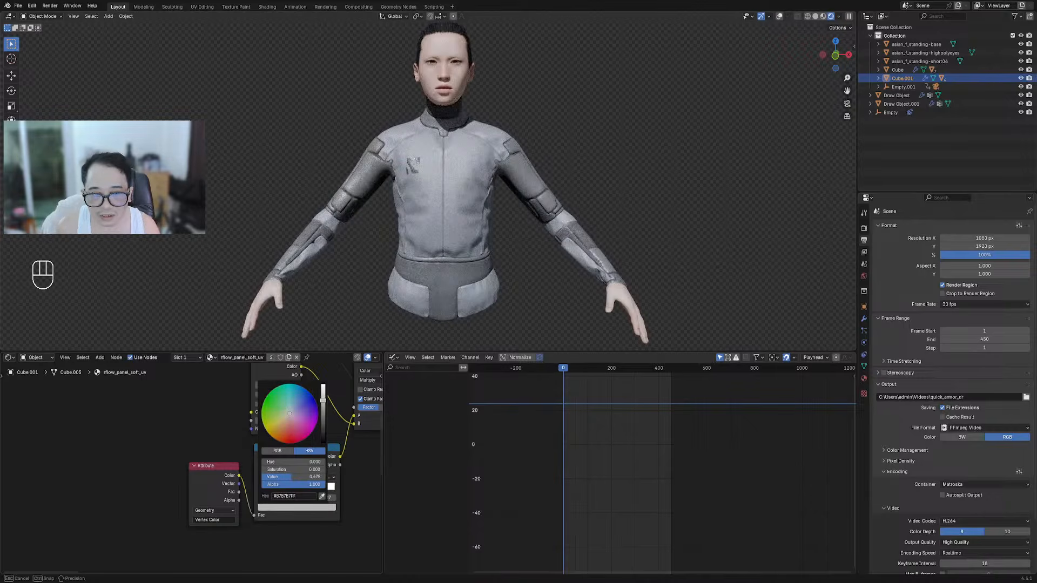
Try red for the Color Ramp stop, then undo to keep the panels grey
{"action": "left_click", "coordinate": [289, 440]}
{"action": "key", "text": "ctrl+z"}
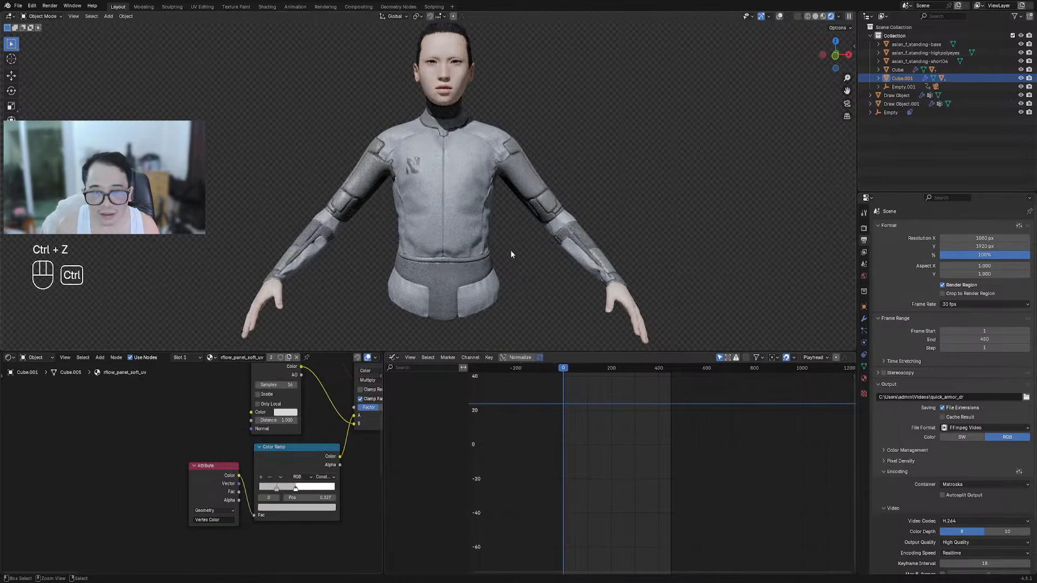
{"action": "middle_click_drag", "start_coordinate": [440, 260], "coordinate": [484, 275]}
Maximize the 3D viewport with overlays shown and box-select the headless jacket
{"action": "key", "text": "ctrl+space"}
{"action": "middle_click_drag", "start_coordinate": [553, 331], "coordinate": [527, 326]}
{"action": "key", "text": "shift+alt+z"}
{"action": "key", "text": "shift+alt+z"}
{"action": "scroll", "coordinate": [549, 319], "scroll_direction": "down", "scroll_amount": 7}
{"action": "left_click_drag", "start_coordinate": [124, 271], "coordinate": [225, 322]}
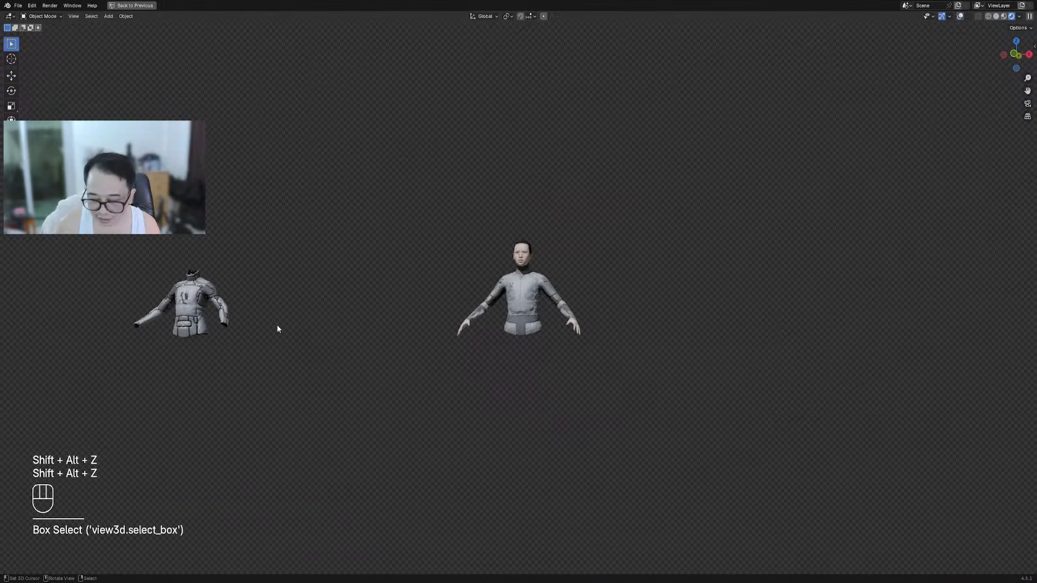
Hide the headless jacket and zoom in on the suited bust
{"action": "key", "text": "h"}
{"action": "scroll", "coordinate": [579, 316], "scroll_direction": "up", "scroll_amount": 6}
{"action": "middle_click_drag", "start_coordinate": [579, 316], "coordinate": [599, 310], "text": "shift"}
{"action": "scroll", "coordinate": [575, 338], "scroll_direction": "up", "scroll_amount": 3}
Toggle overlays, inspect the bust from rear and high angles, and show the Screencast Keys sidebar
{"action": "key", "text": "shift+alt+z"}
{"action": "key", "text": "shift+alt+z"}
{"action": "middle_click_drag", "start_coordinate": [473, 317], "coordinate": [612, 326]}
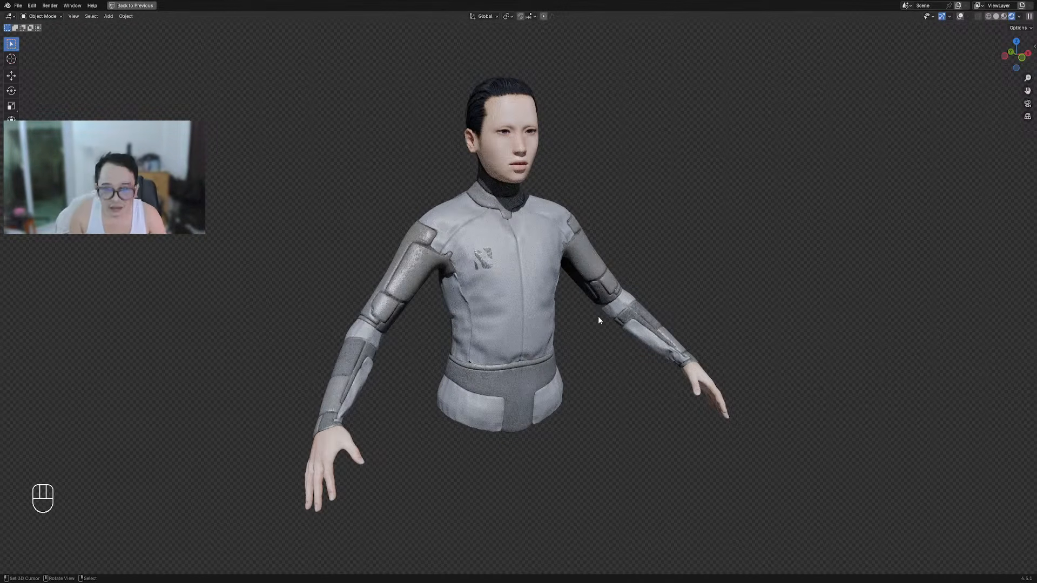
{"action": "middle_click_drag", "start_coordinate": [599, 313], "coordinate": [689, 334]}
{"action": "middle_click_drag", "start_coordinate": [475, 340], "coordinate": [610, 325]}
{"action": "key", "text": "n"}
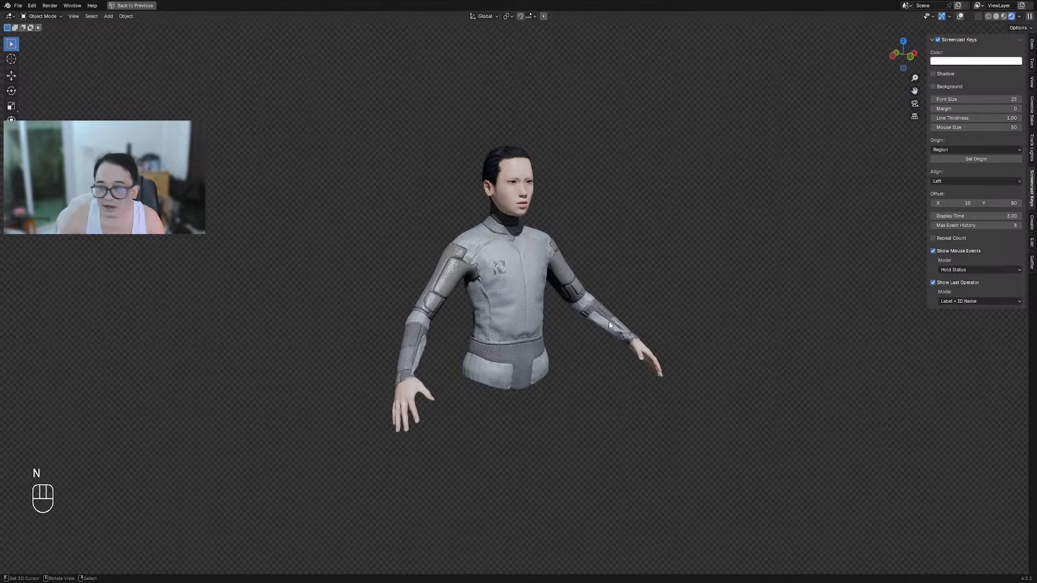
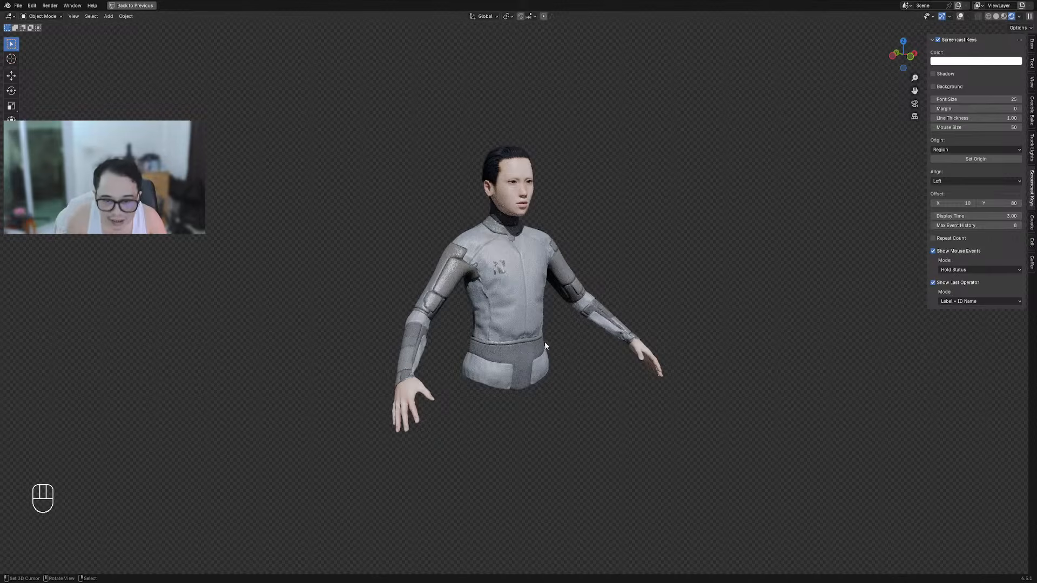
Orbit the full-screen view around the suited character to see its back
{"action": "scroll", "coordinate": [553, 321], "scroll_direction": "up", "scroll_amount": 4}
{"action": "scroll", "coordinate": [553, 316], "scroll_direction": "down", "scroll_amount": 2}
{"action": "middle_click_drag", "start_coordinate": [619, 318], "coordinate": [587, 324]}
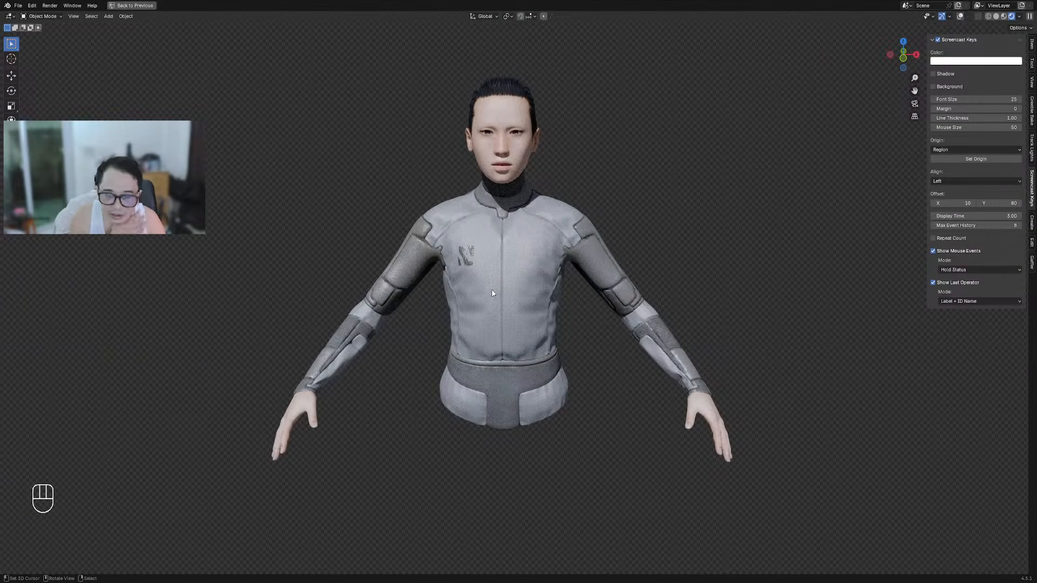
{"action": "middle_click_drag", "start_coordinate": [651, 294], "coordinate": [668, 287]}
{"action": "mouse_move", "coordinate": [517, 325]}
{"action": "middle_mouse_down"}
{"action": "mouse_move", "coordinate": [545, 304]}
{"action": "mouse_move", "coordinate": [660, 311]}
{"action": "mouse_move", "coordinate": [518, 326]}
{"action": "middle_mouse_up"}
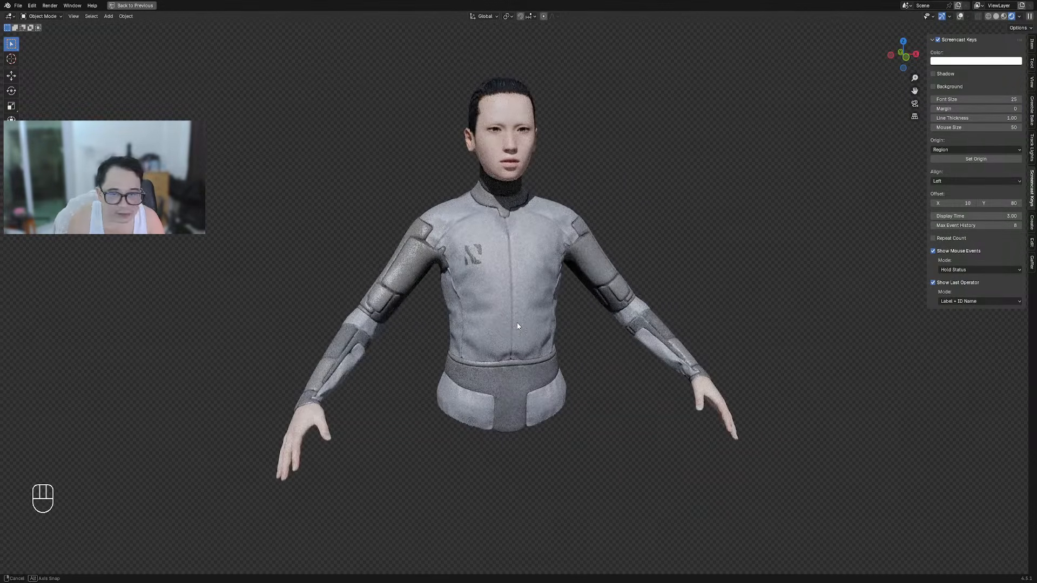
Hide the sidebar, restore the normal layout and collapse the node and graph editors
{"action": "key", "text": "n"}
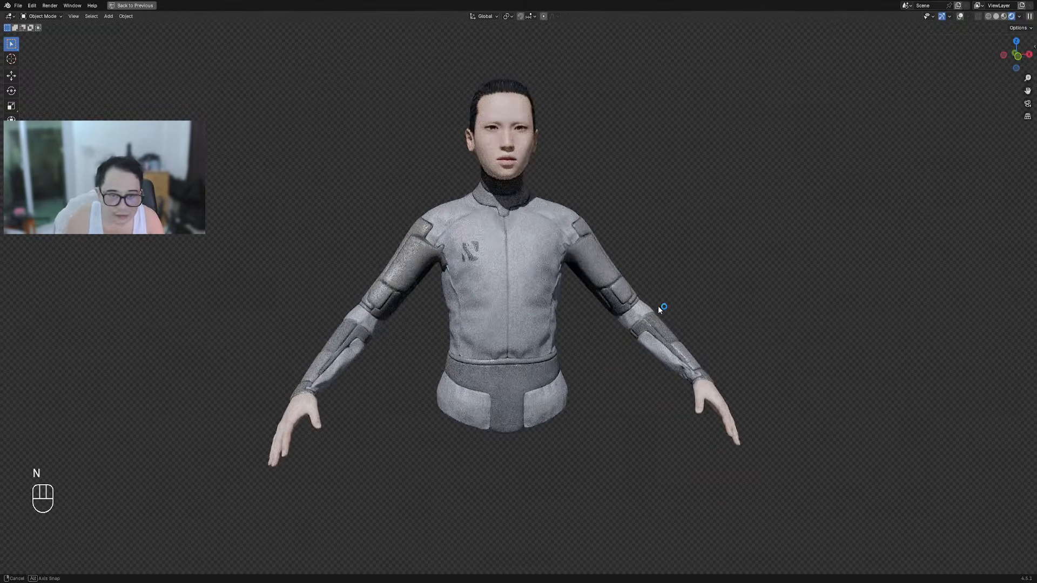
{"action": "middle_click_drag", "start_coordinate": [658, 305], "coordinate": [629, 255]}
{"action": "key", "text": "ctrl+space"}
{"action": "middle_click_drag", "start_coordinate": [569, 227], "coordinate": [592, 268], "text": "shift"}
{"action": "left_click_drag", "start_coordinate": [587, 352], "coordinate": [588, 567]}
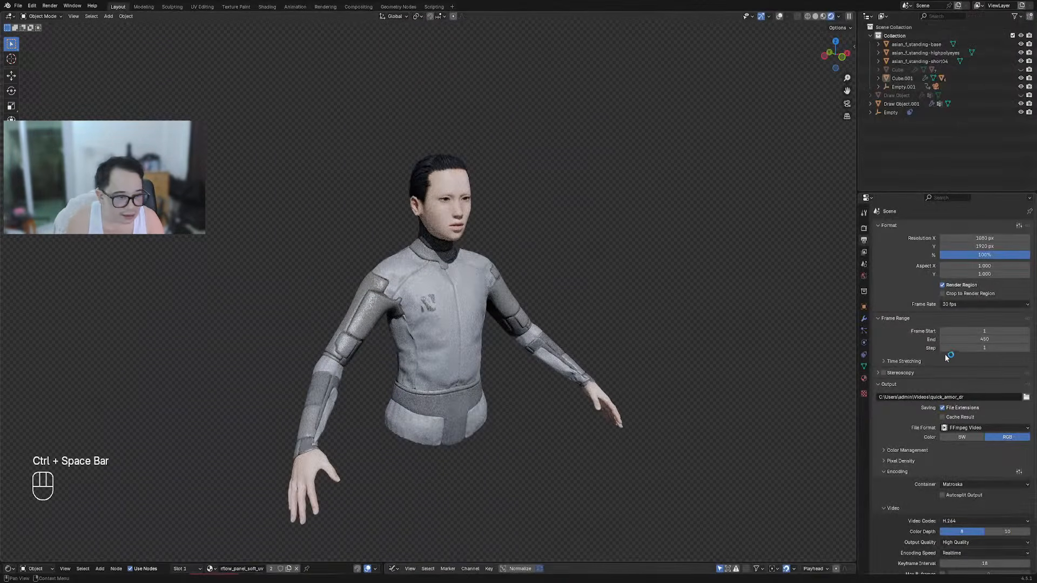
Save the file, then try World HDRIs including Fourlesburg Mountain Cloudy, Furry Clouds, Snow Field 2, Studio Small 04
{"action": "left_click", "coordinate": [864, 276]}
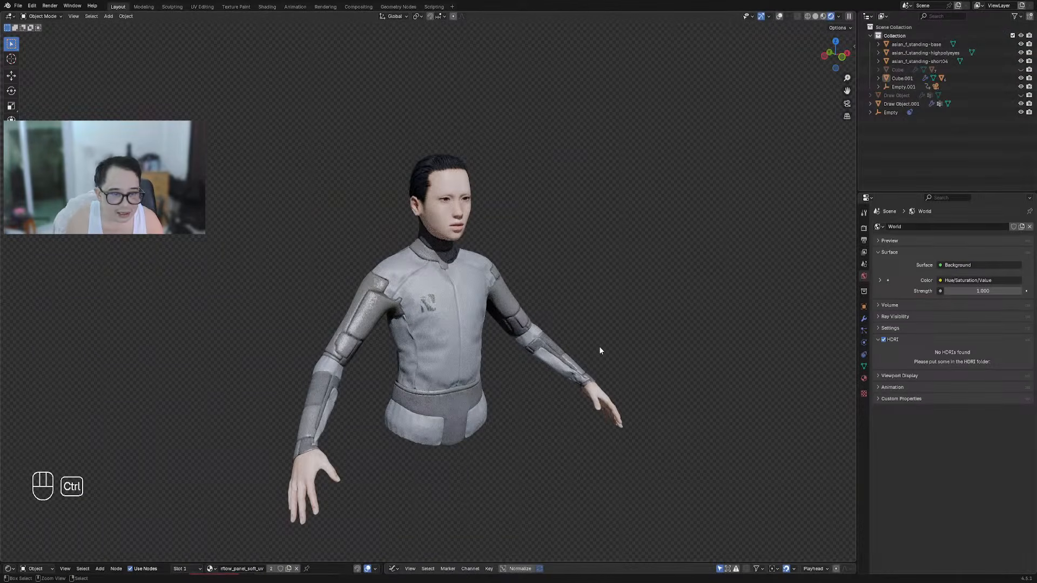
{"action": "key", "text": "ctrl+s"}
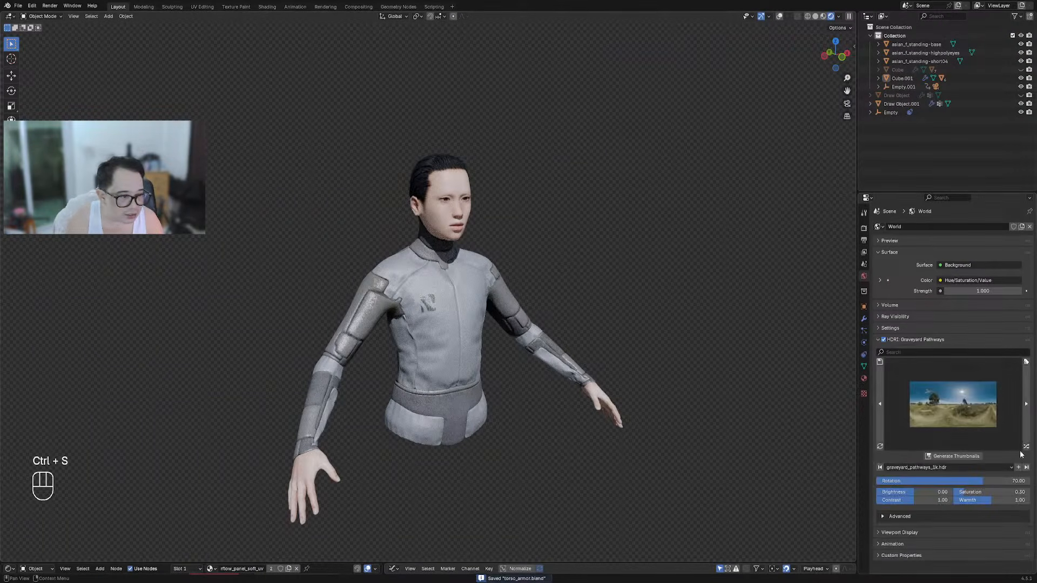
{"action": "left_click", "coordinate": [1028, 449]}
{"action": "left_click", "coordinate": [1028, 449]}
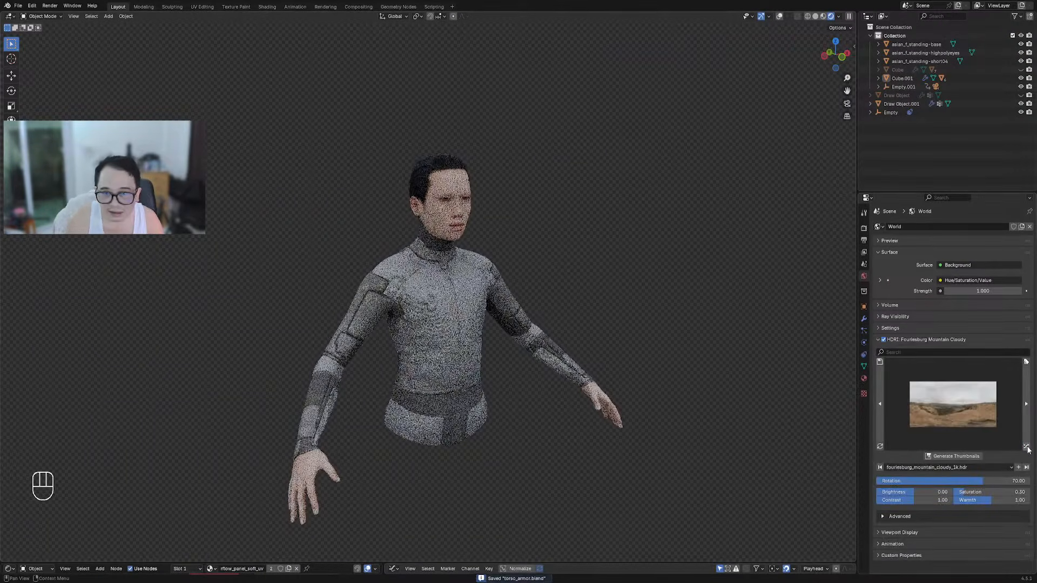
{"action": "left_click", "coordinate": [1027, 449]}
{"action": "left_click", "coordinate": [1028, 450]}
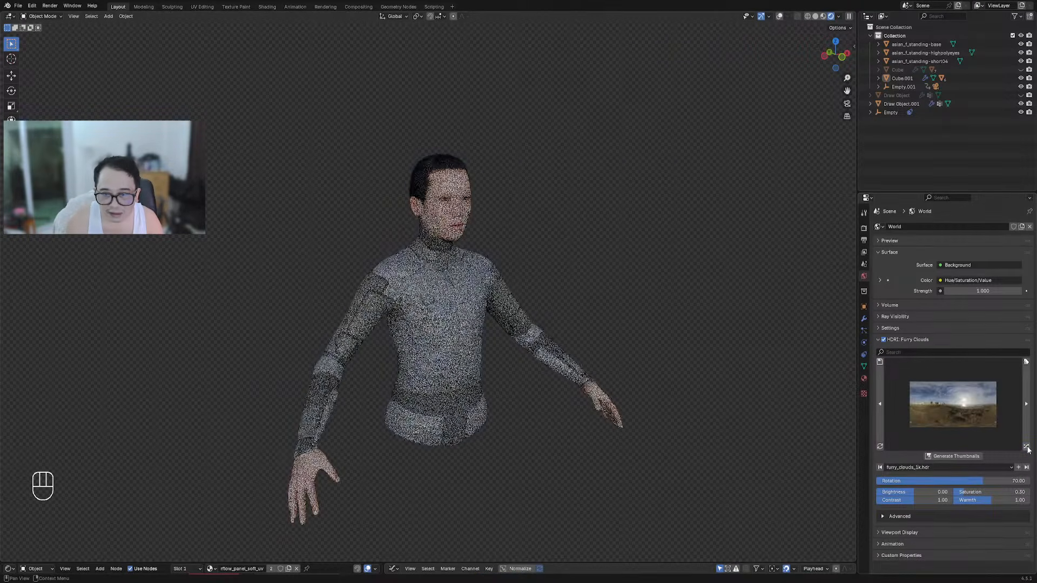
{"action": "left_click", "coordinate": [1027, 449]}
{"action": "left_click", "coordinate": [1028, 449]}
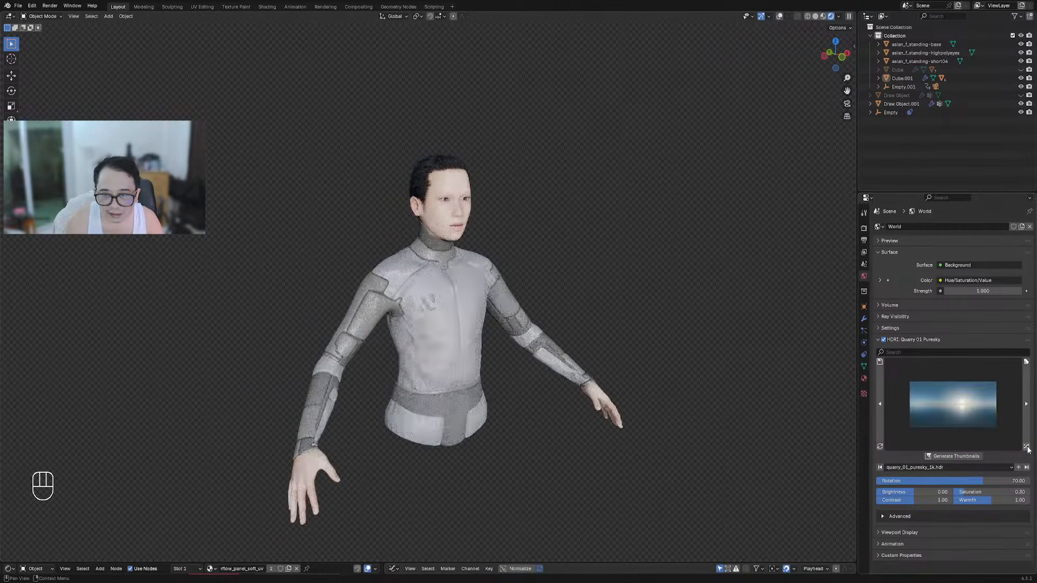
{"action": "left_click", "coordinate": [1027, 449]}
{"action": "left_click", "coordinate": [1028, 449]}
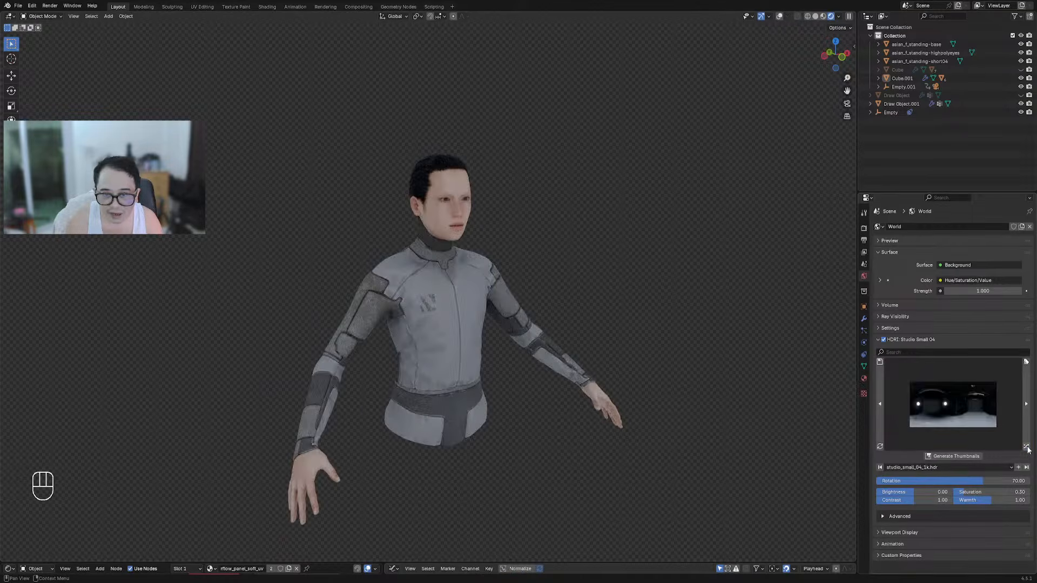
Cycle on through Colosseum, Spruit Sunrise, Kloofendal Misty Morning and Waterbuck Trail to White Cliff Top
{"action": "left_click", "coordinate": [1027, 449]}
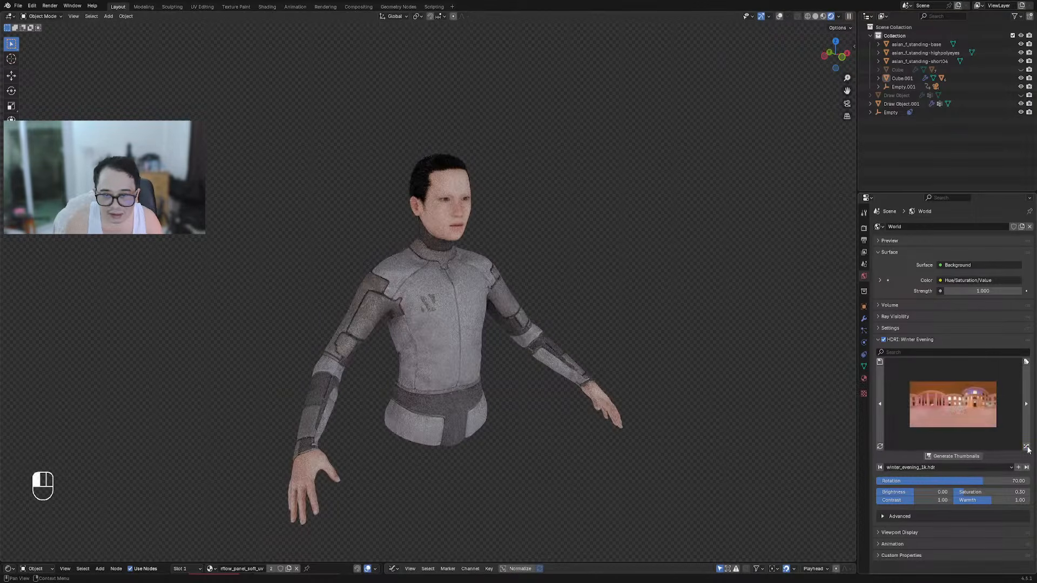
{"action": "left_click", "coordinate": [1028, 449]}
{"action": "left_click", "coordinate": [1028, 449]}
{"action": "left_click", "coordinate": [1027, 449]}
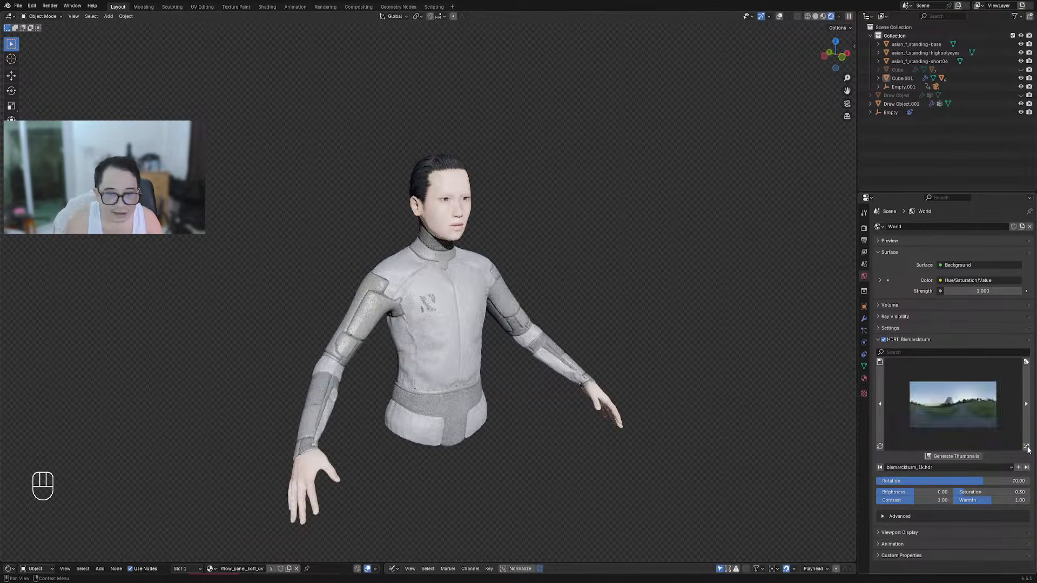
{"action": "left_click", "coordinate": [1028, 449]}
{"action": "left_click", "coordinate": [1027, 450]}
{"action": "left_click", "coordinate": [1028, 449]}
{"action": "left_click", "coordinate": [1027, 449]}
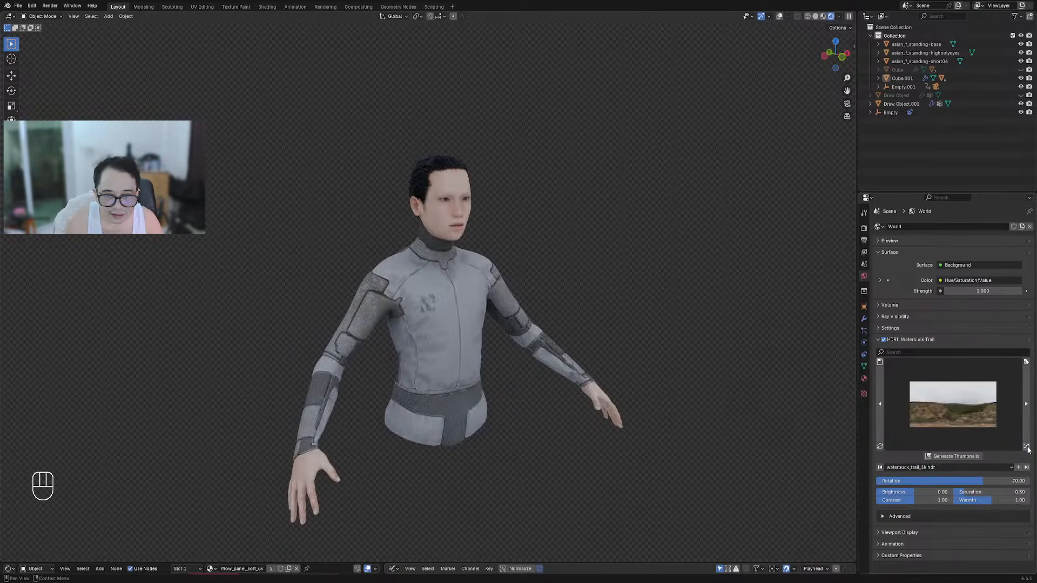
{"action": "left_click", "coordinate": [1028, 449]}
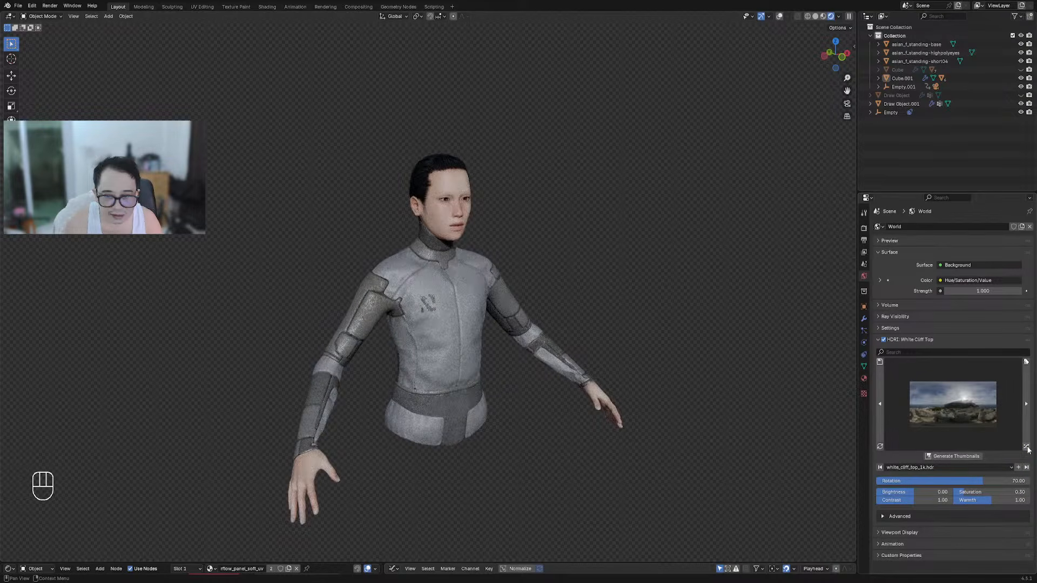
Orbit the character without overlays to review the White Cliff Top lighting
{"action": "middle_click_drag", "start_coordinate": [694, 430], "coordinate": [553, 428]}
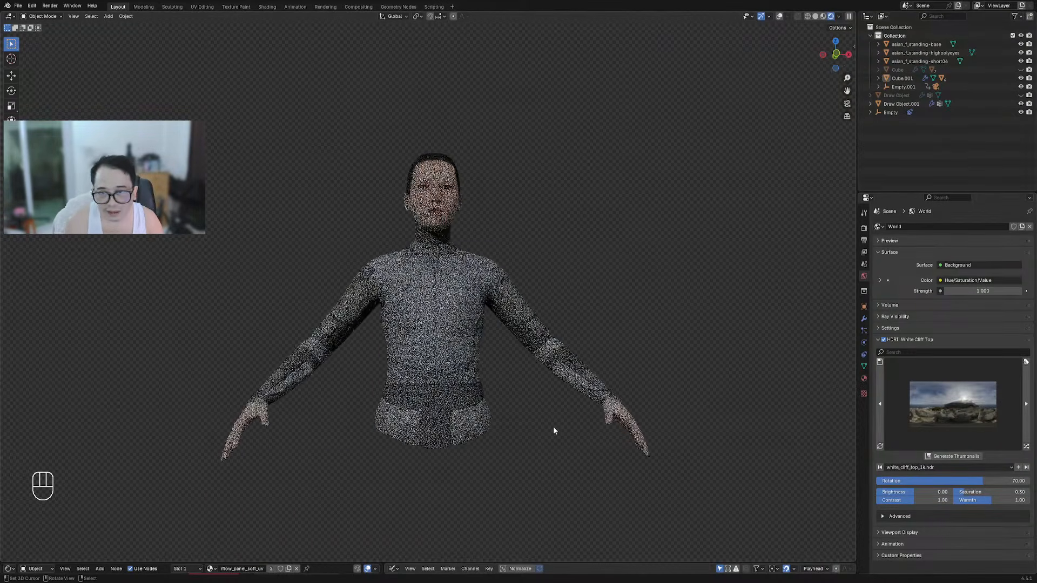
{"action": "key", "text": "shift+alt+z"}
{"action": "key", "text": "shift+alt+z"}
{"action": "middle_click_drag", "start_coordinate": [680, 294], "coordinate": [609, 307]}
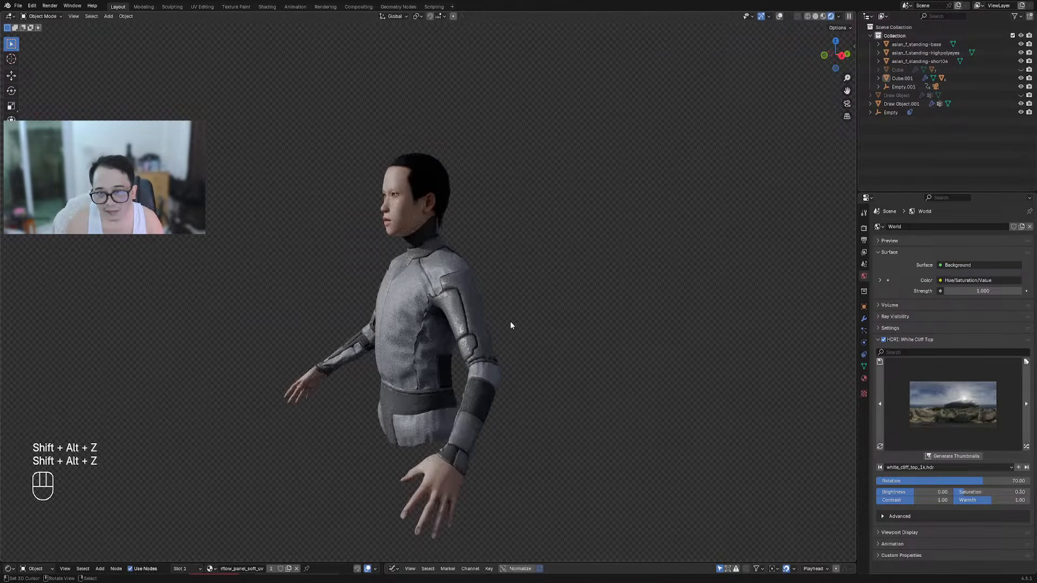
{"action": "middle_click_drag", "start_coordinate": [509, 318], "coordinate": [431, 150]}
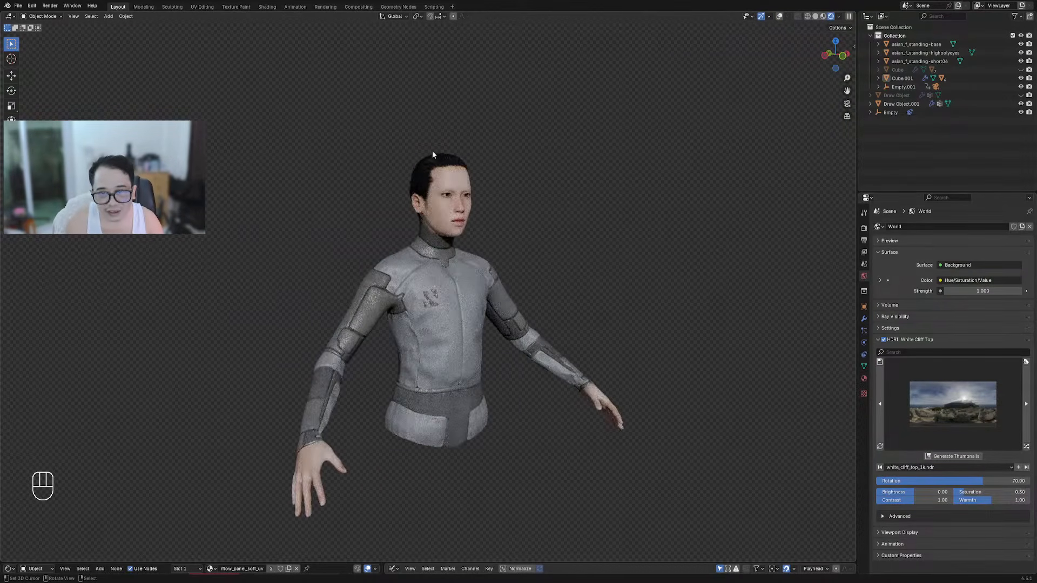
Select the hair object, reopen the shader editor and move its Base Color texture node left
{"action": "left_click", "coordinate": [431, 150]}
{"action": "key", "text": "shift+alt+z"}
{"action": "left_click_drag", "start_coordinate": [613, 563], "coordinate": [613, 363]}
{"action": "scroll", "coordinate": [145, 436], "scroll_direction": "down", "scroll_amount": 2}
{"action": "left_click", "coordinate": [145, 436]}
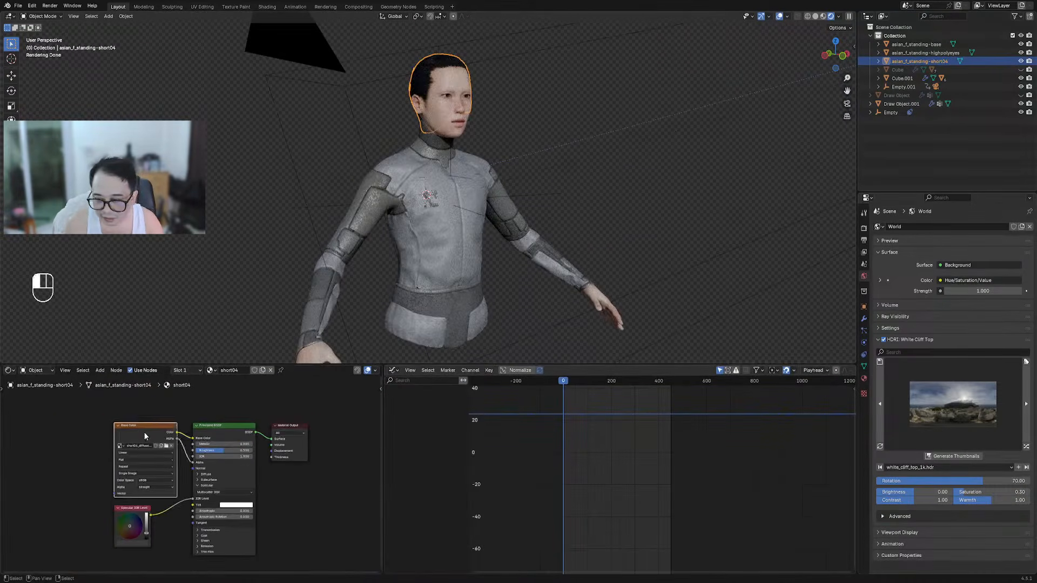
{"action": "left_click_drag", "start_coordinate": [145, 436], "coordinate": [73, 434]}
{"action": "scroll", "coordinate": [135, 431], "scroll_direction": "up", "scroll_amount": 2}
Insert a Mix Color node between the hair texture and shader, Color blending, factor 1
{"action": "key", "text": "shift+a"}
{"action": "mouse_move", "coordinate": [211, 475]}
{"action": "left_click", "coordinate": [281, 516]}
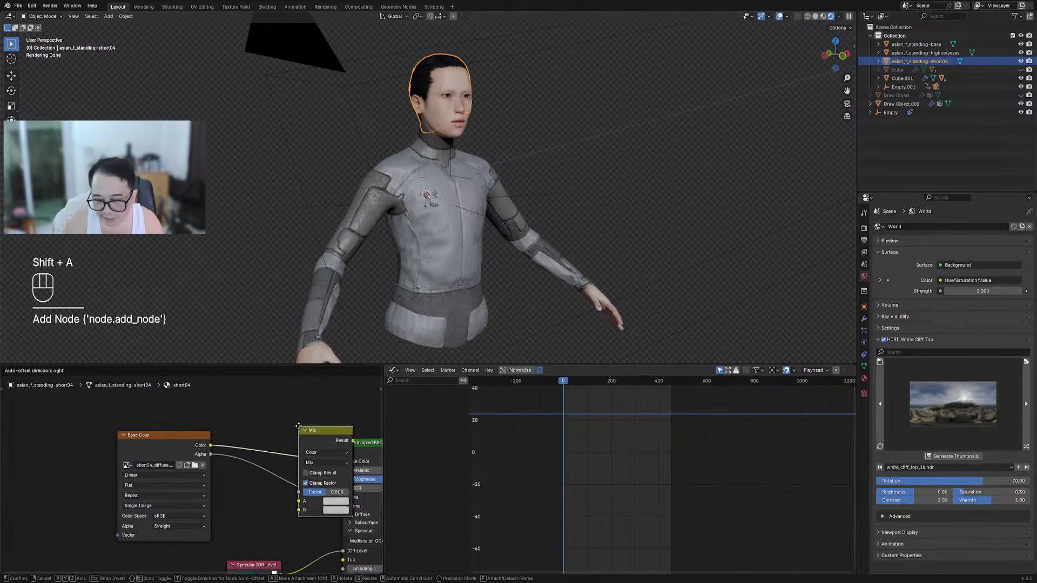
{"action": "left_click", "coordinate": [274, 394]}
{"action": "left_click", "coordinate": [300, 425]}
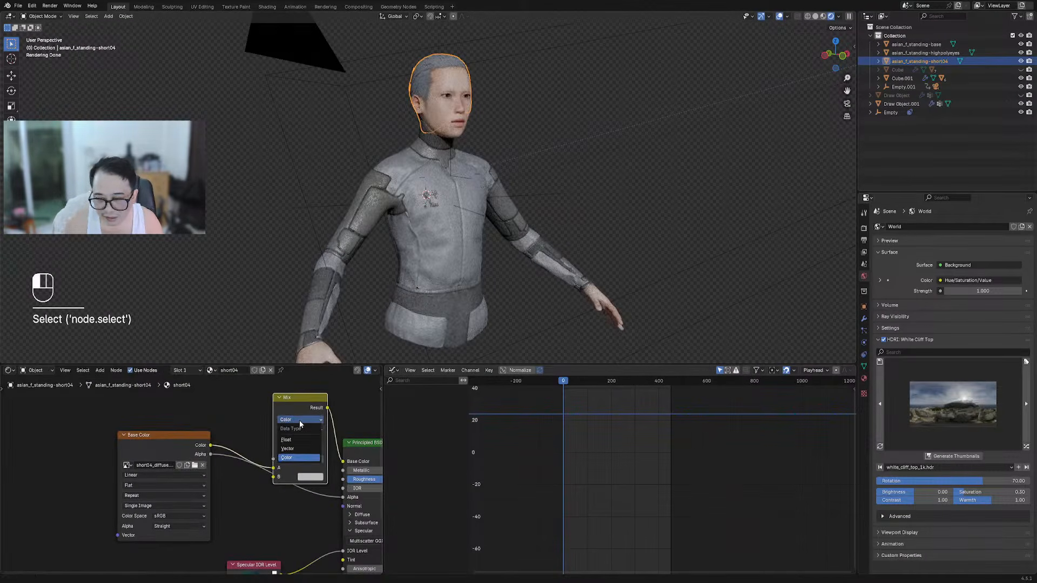
{"action": "left_click", "coordinate": [300, 430]}
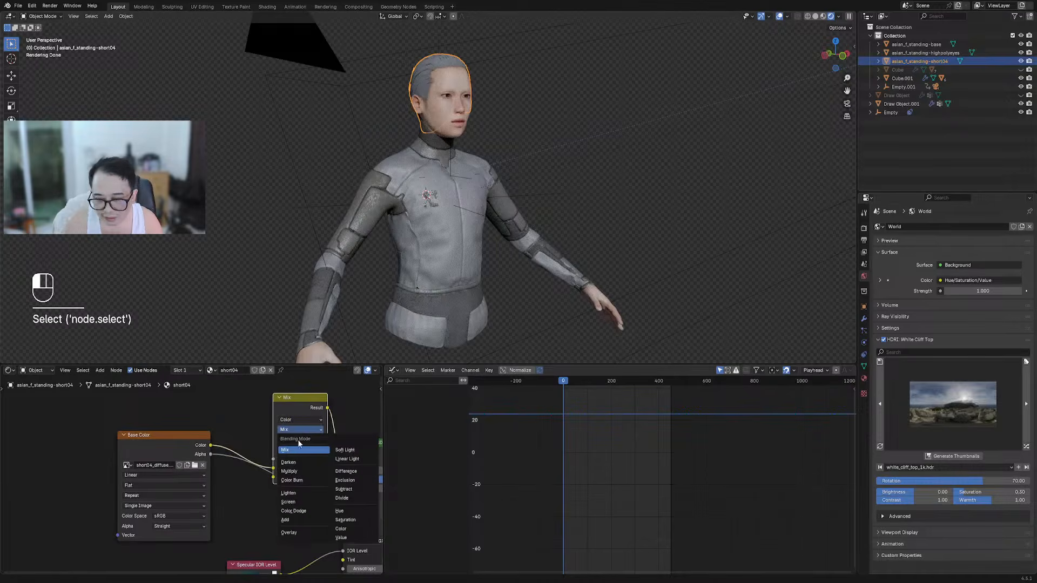
{"action": "left_click", "coordinate": [341, 528]}
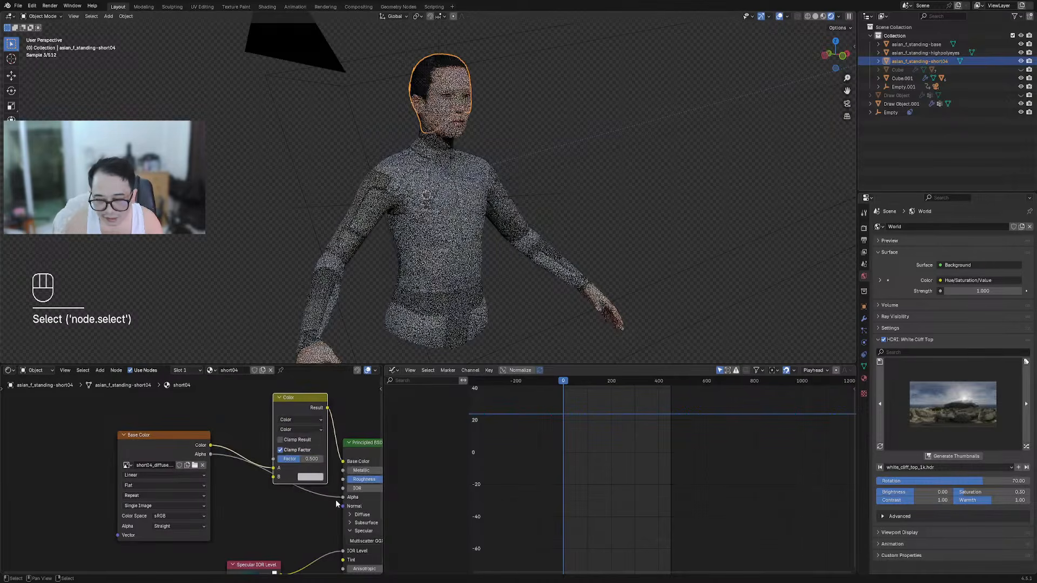
{"action": "left_click_drag", "start_coordinate": [306, 459], "coordinate": [326, 460]}
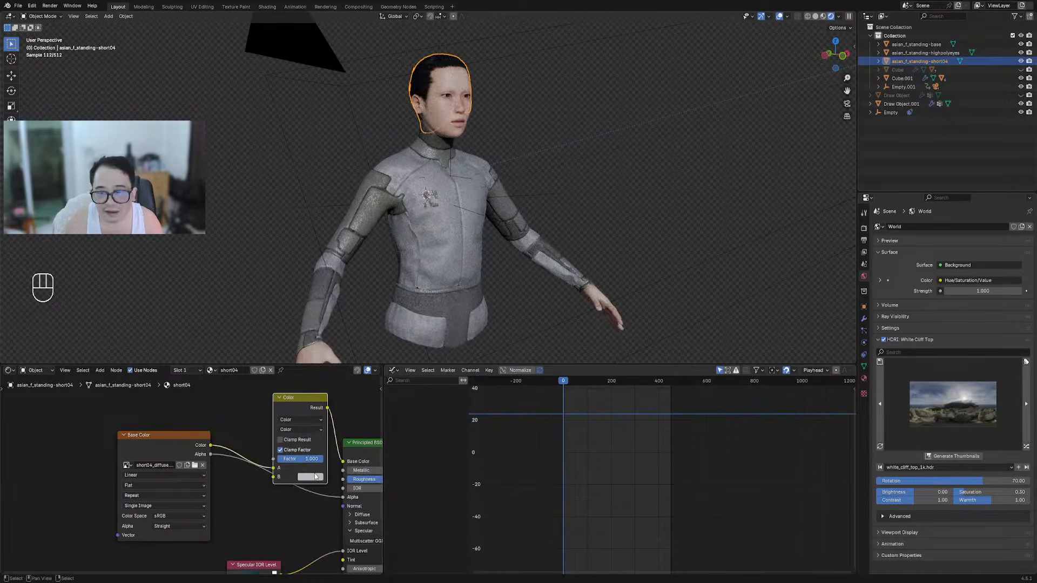
Set the mix colour to orange and switch the blend mode to Add
{"action": "left_click", "coordinate": [316, 476]}
{"action": "left_click_drag", "start_coordinate": [317, 357], "coordinate": [327, 398]}
{"action": "left_click", "coordinate": [284, 430]}
{"action": "left_click", "coordinate": [290, 517]}
Zoom in and orbit around the head to inspect the orange-tinted hair
{"action": "scroll", "coordinate": [530, 228], "scroll_direction": "up", "scroll_amount": 3}
{"action": "middle_click_drag", "start_coordinate": [533, 180], "coordinate": [377, 158], "text": "shift"}
{"action": "key", "text": "shift+alt+z"}
{"action": "scroll", "coordinate": [474, 232], "scroll_direction": "up", "scroll_amount": 3}
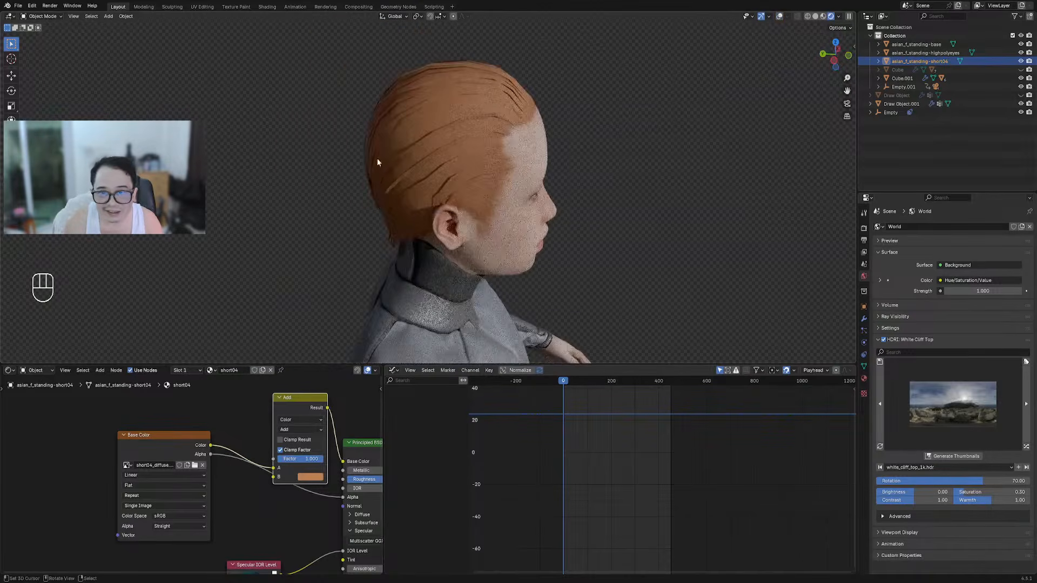
{"action": "middle_click_drag", "start_coordinate": [553, 292], "coordinate": [502, 283]}
{"action": "scroll", "coordinate": [282, 428], "scroll_direction": "down", "scroll_amount": 4}
{"action": "middle_click_drag", "start_coordinate": [283, 431], "coordinate": [278, 400]}
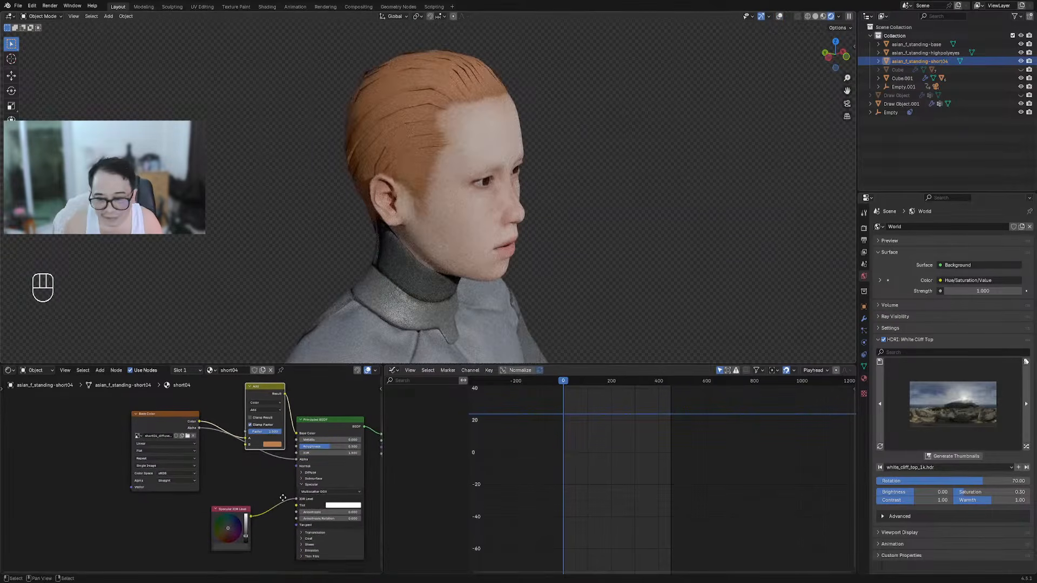
{"action": "middle_click_drag", "start_coordinate": [371, 129], "coordinate": [451, 384]}
{"action": "middle_click_drag", "start_coordinate": [263, 454], "coordinate": [266, 465]}
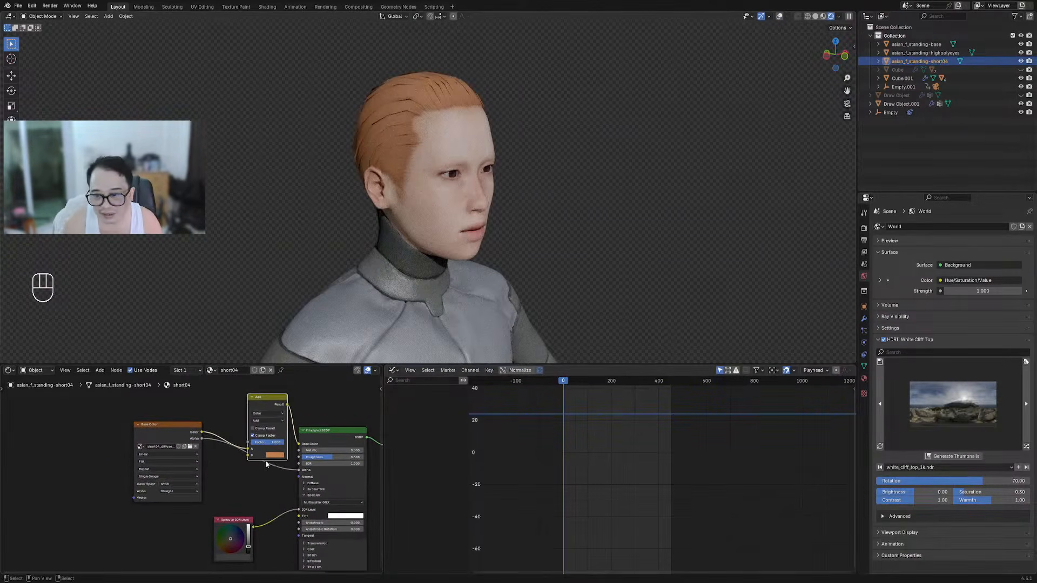
Try green, blue and orange tints, then settle on a pale desaturated, almost grey colour
{"action": "left_click", "coordinate": [274, 455]}
{"action": "left_click", "coordinate": [284, 373]}
{"action": "left_click", "coordinate": [298, 376]}
{"action": "left_click", "coordinate": [287, 393]}
{"action": "left_click_drag", "start_coordinate": [289, 391], "coordinate": [290, 384]}
{"action": "middle_click_drag", "start_coordinate": [546, 202], "coordinate": [597, 346]}
Maximize the 3D view without overlays and orbit to see the figure's back
{"action": "scroll", "coordinate": [511, 236], "scroll_direction": "down", "scroll_amount": 3}
{"action": "key", "text": "shift+alt+z"}
{"action": "key", "text": "shift+alt+z"}
{"action": "key", "text": "ctrl+space"}
{"action": "key", "text": "shift+alt+z"}
{"action": "key", "text": "shift+alt+z"}
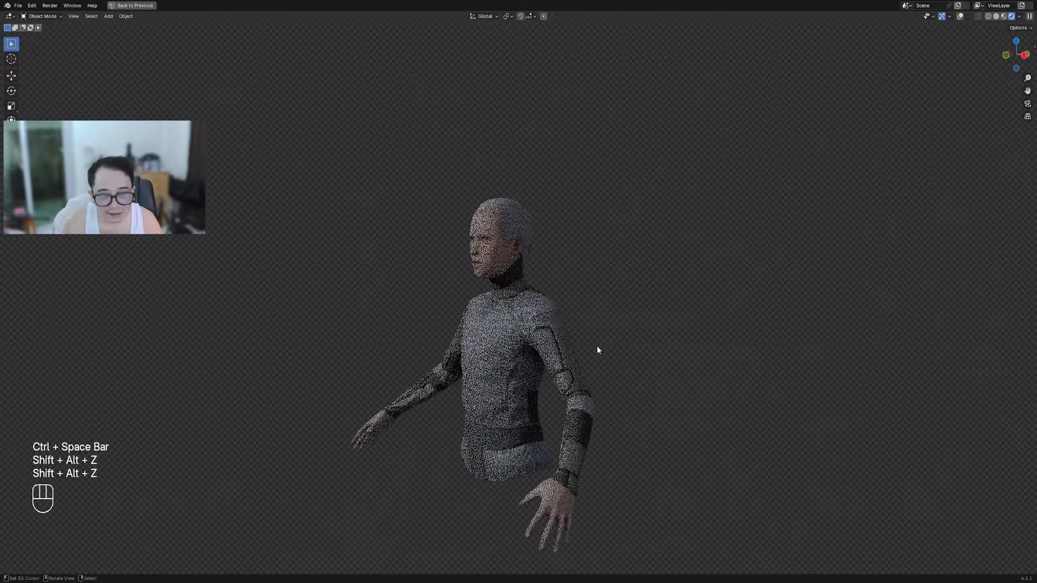
{"action": "middle_click_drag", "start_coordinate": [758, 337], "coordinate": [621, 324]}
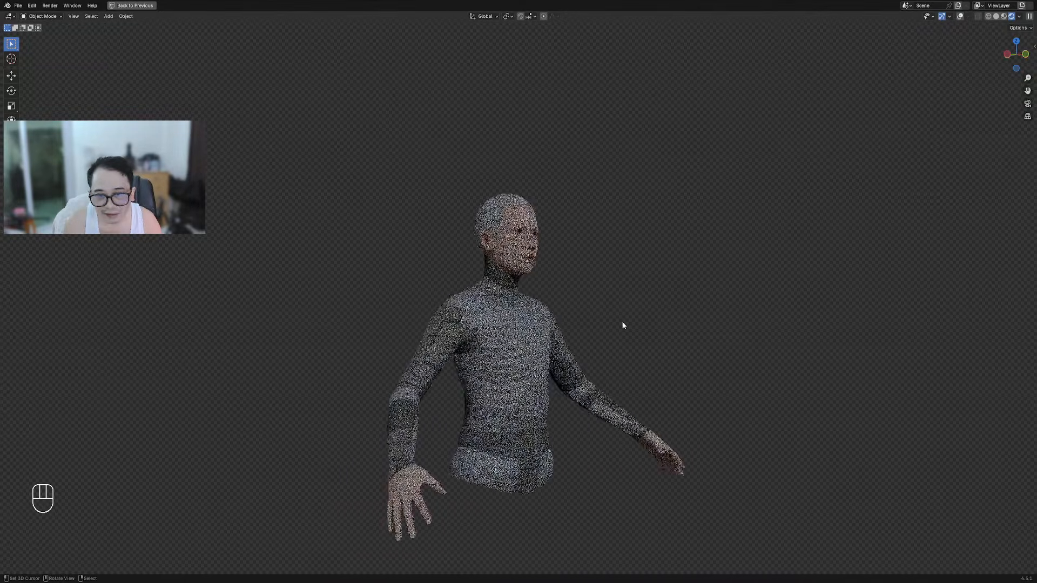
{"action": "scroll", "coordinate": [599, 222], "scroll_direction": "up", "scroll_amount": 3}
Restore the layout and uncheck Shadow under the hair's Visibility > Ray Visibility
{"action": "key", "text": "ctrl+space"}
{"action": "middle_click_drag", "start_coordinate": [495, 206], "coordinate": [386, 214]}
{"action": "key", "text": "shift+alt+z"}
{"action": "scroll", "coordinate": [612, 225], "scroll_direction": "up", "scroll_amount": 2}
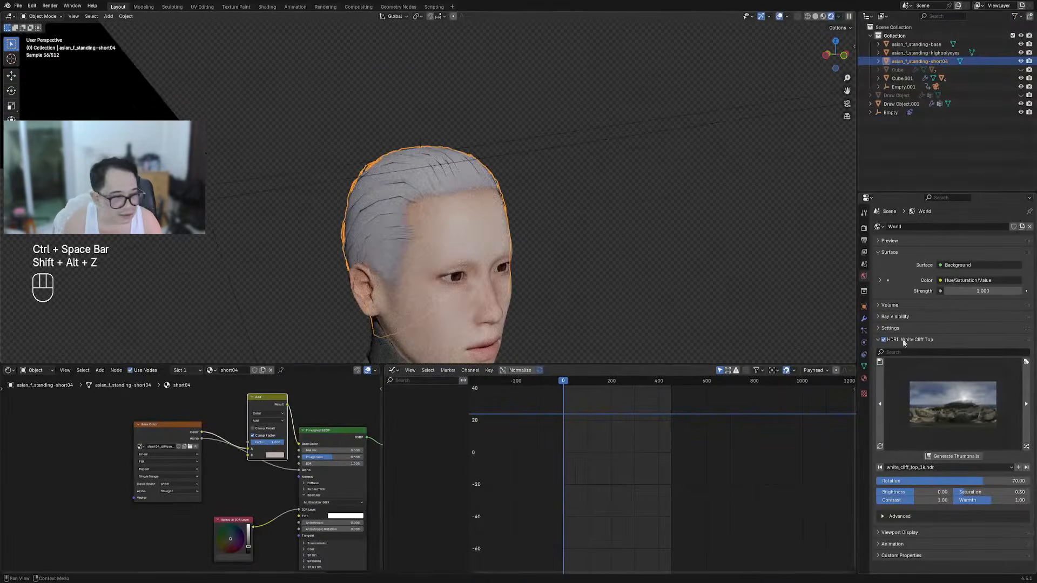
{"action": "left_click", "coordinate": [864, 308]}
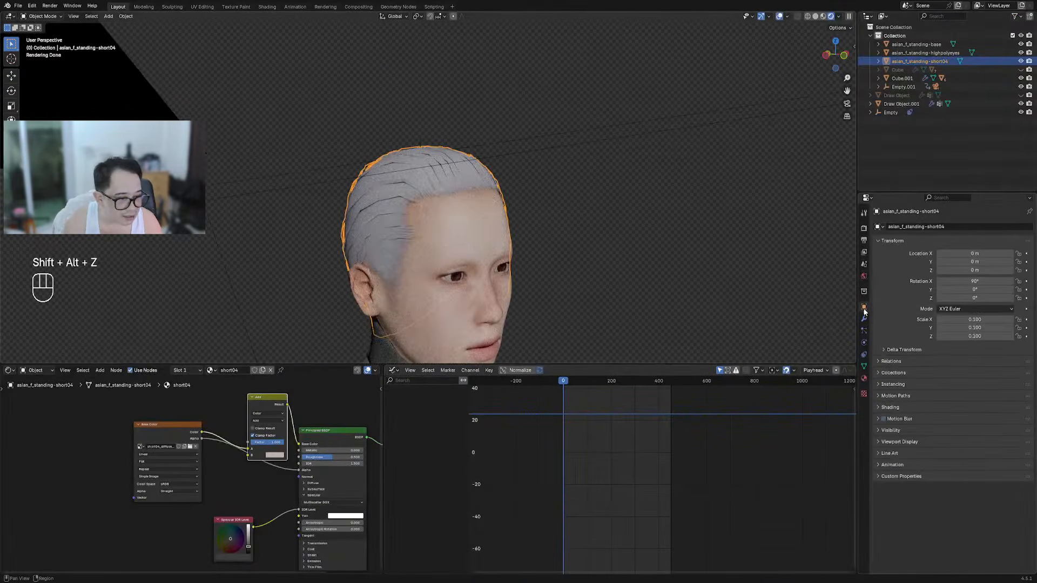
{"action": "left_click", "coordinate": [913, 432]}
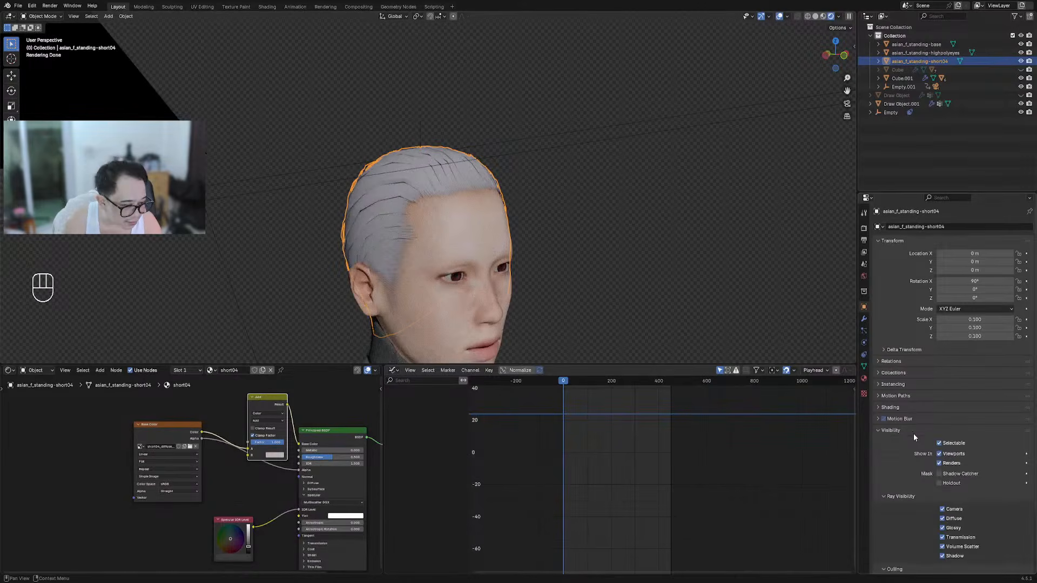
{"action": "left_click", "coordinate": [942, 556]}
Maximize the viewport again and orbit through front, side and back views of the figure
{"action": "key", "text": "shift+alt+z"}
{"action": "middle_click_drag", "start_coordinate": [561, 300], "coordinate": [502, 238]}
{"action": "scroll", "coordinate": [484, 229], "scroll_direction": "down", "scroll_amount": 3}
{"action": "key", "text": "ctrl+space"}
{"action": "key", "text": "shift+alt+z"}
{"action": "key", "text": "shift+alt+z"}
{"action": "middle_click_drag", "start_coordinate": [592, 322], "coordinate": [690, 350]}
{"action": "middle_click_drag", "start_coordinate": [614, 333], "coordinate": [471, 236]}
{"action": "scroll", "coordinate": [470, 235], "scroll_direction": "up", "scroll_amount": 5}
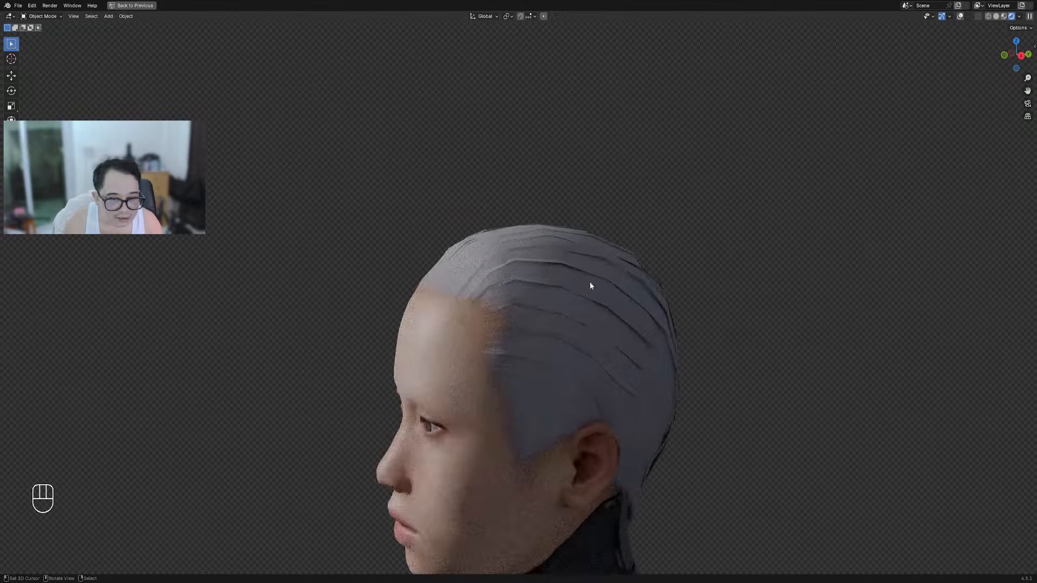
{"action": "scroll", "coordinate": [590, 285], "scroll_direction": "down", "scroll_amount": 5}
{"action": "middle_click_drag", "start_coordinate": [590, 286], "coordinate": [647, 258]}
{"action": "key", "text": "shift+alt+z"}
{"action": "key", "text": "shift+alt+z"}
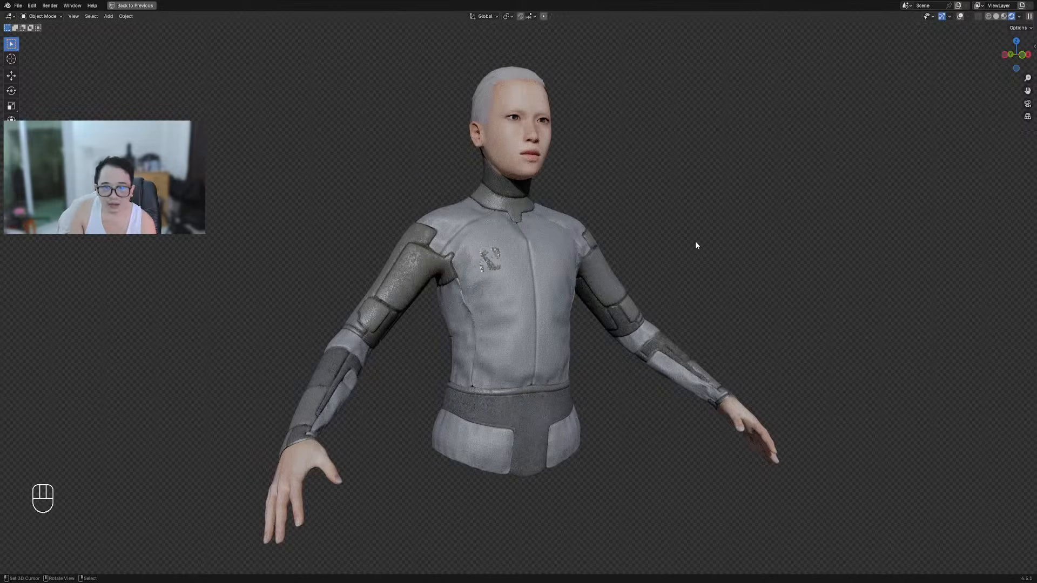
{"action": "middle_click_drag", "start_coordinate": [563, 352], "coordinate": [718, 355]}
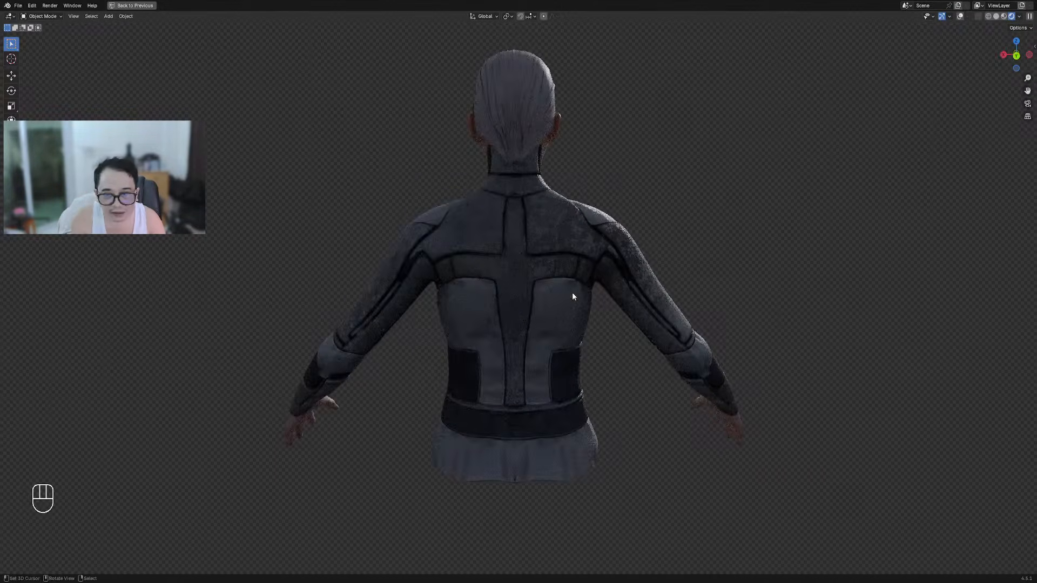
{"action": "middle_click_drag", "start_coordinate": [527, 289], "coordinate": [471, 299]}
{"action": "middle_click_drag", "start_coordinate": [458, 223], "coordinate": [547, 214]}
{"action": "middle_click_drag", "start_coordinate": [597, 306], "coordinate": [411, 364]}
{"action": "middle_click_drag", "start_coordinate": [496, 362], "coordinate": [594, 273]}
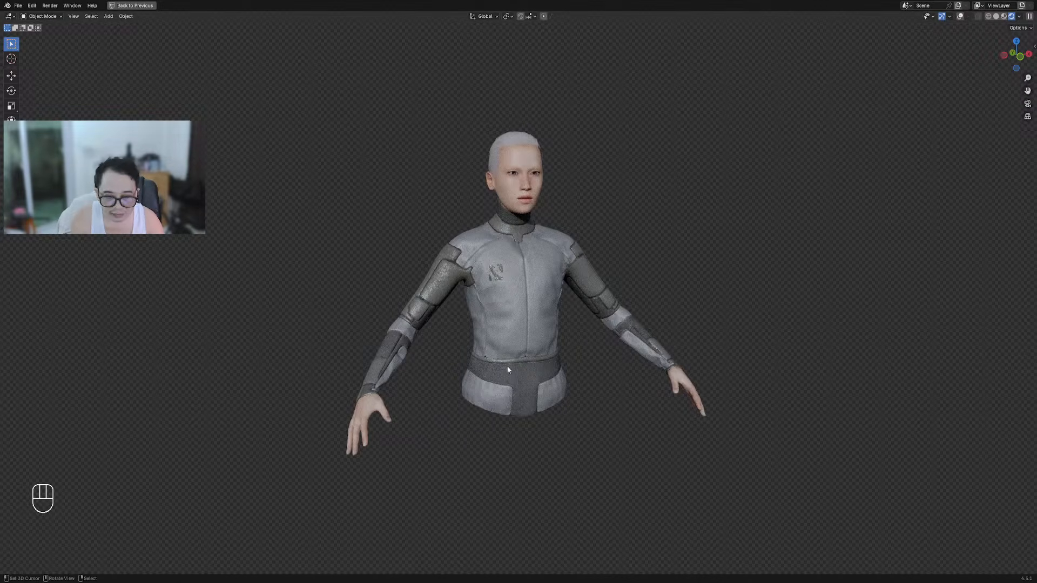
{"action": "middle_click_drag", "start_coordinate": [582, 353], "coordinate": [577, 347]}
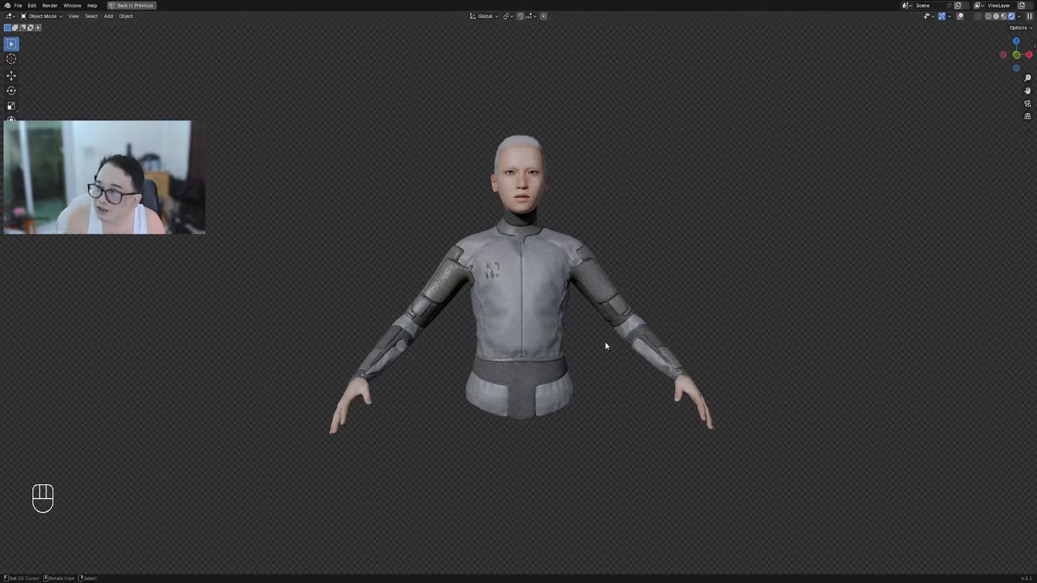
{"action": "scroll", "coordinate": [574, 324], "scroll_direction": "up", "scroll_amount": 5}
{"action": "scroll", "coordinate": [562, 231], "scroll_direction": "down", "scroll_amount": 4}
{"action": "middle_click_drag", "start_coordinate": [570, 202], "coordinate": [594, 261]}
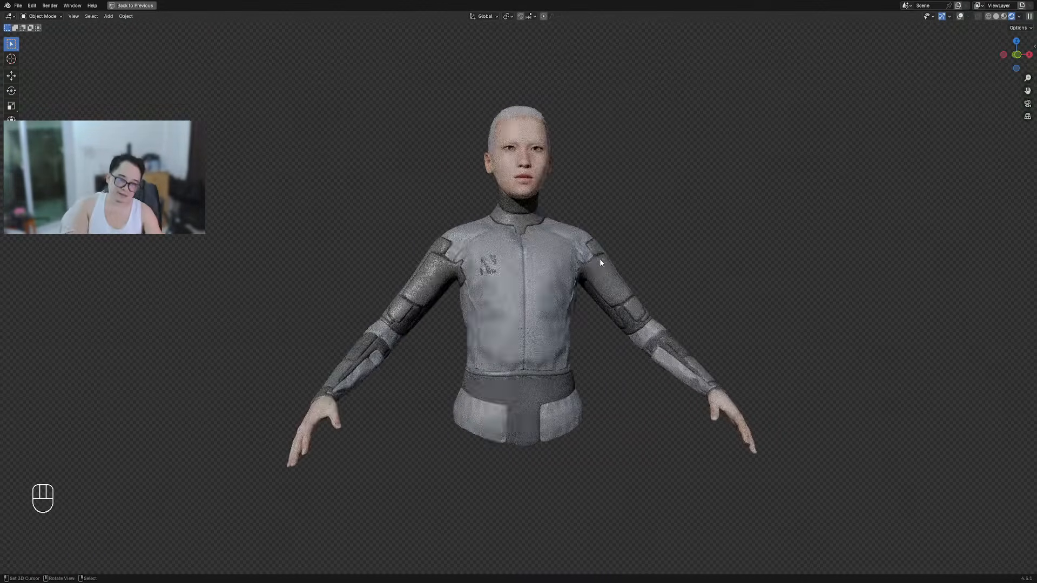
{"action": "scroll", "coordinate": [600, 260], "scroll_direction": "up", "scroll_amount": 2}
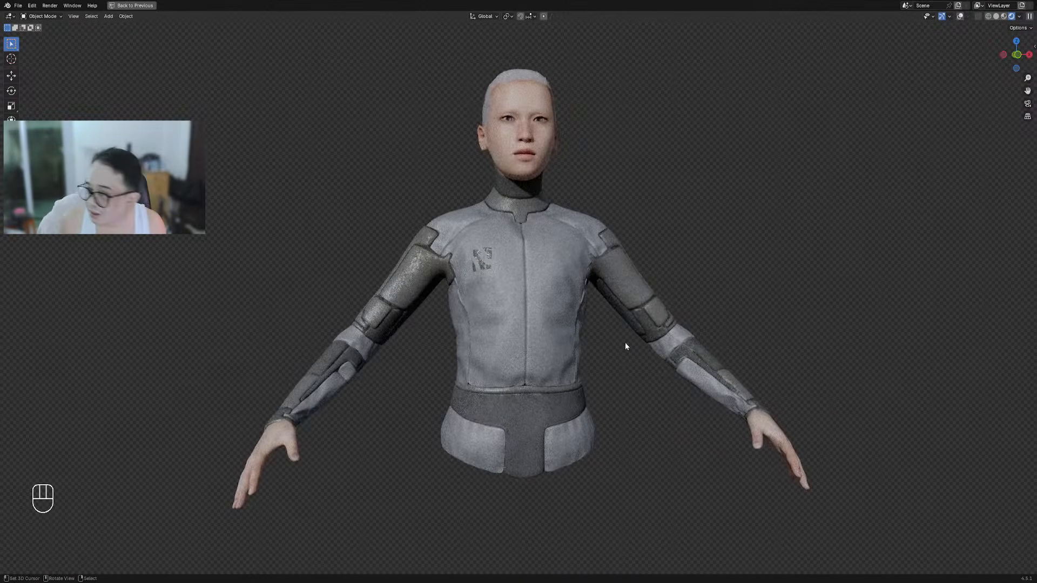